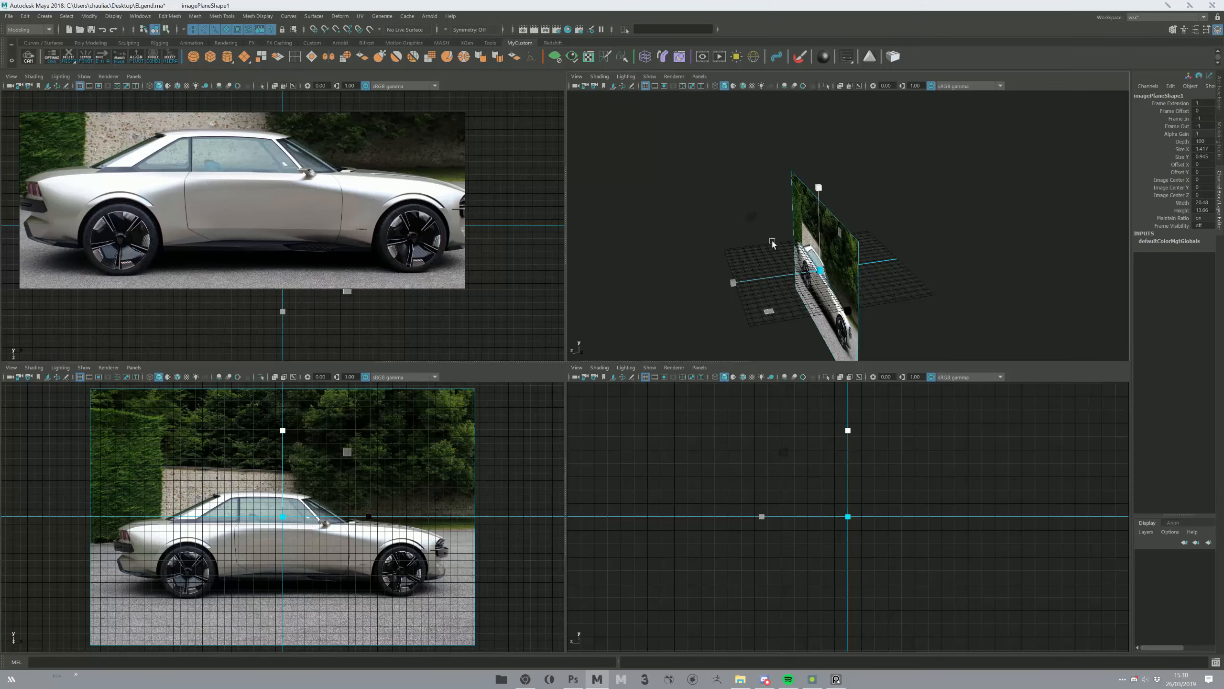
- Move the car image plane back behind the grid and raise it until the tyres rest on the ground line
drag(806, 285, 964, 212)
key(w)
scroll(959, 208, down, 3)
drag(896, 189, 901, 169)
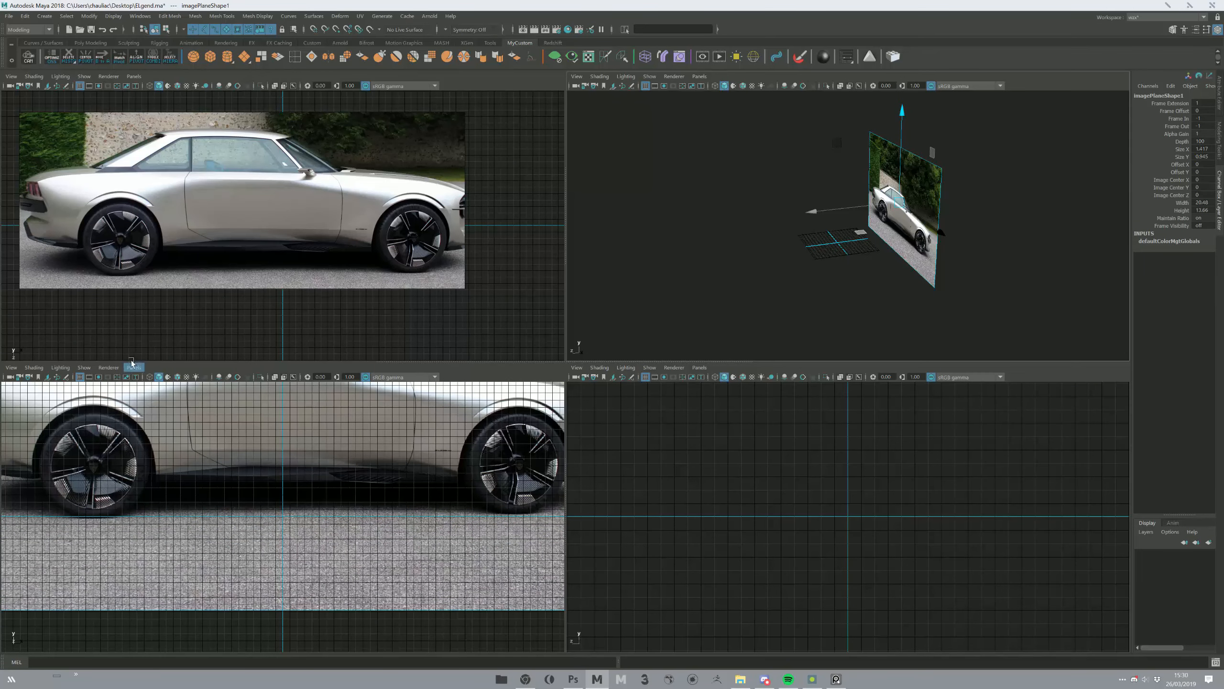
scroll(371, 531, down, 3)
scroll(317, 527, down, 1)
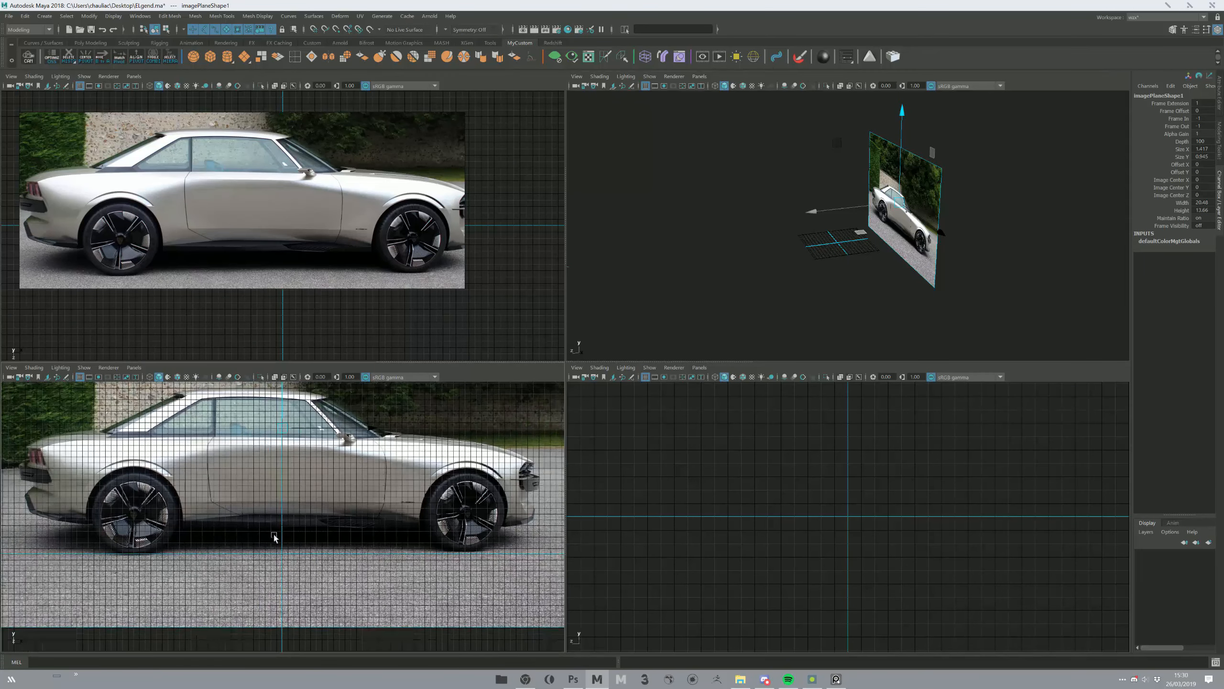
- Tilt the image plane slightly to level the car's wheels and hide the grid in the front view
key(e)
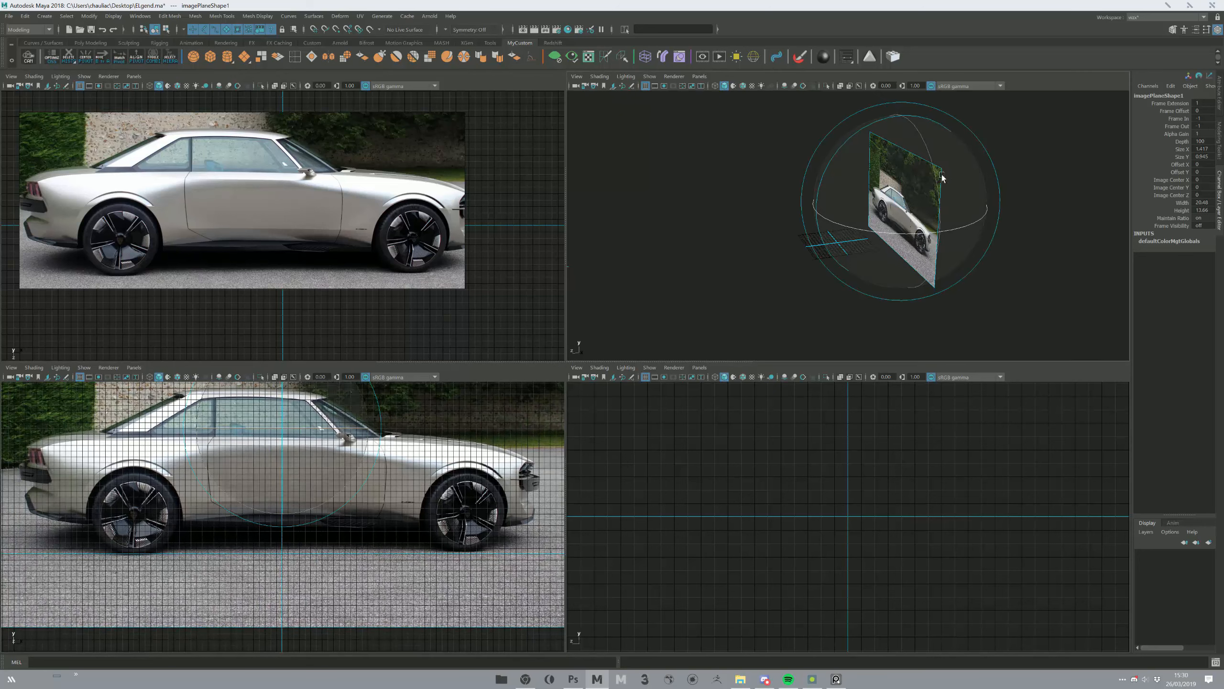
drag(937, 176, 935, 180)
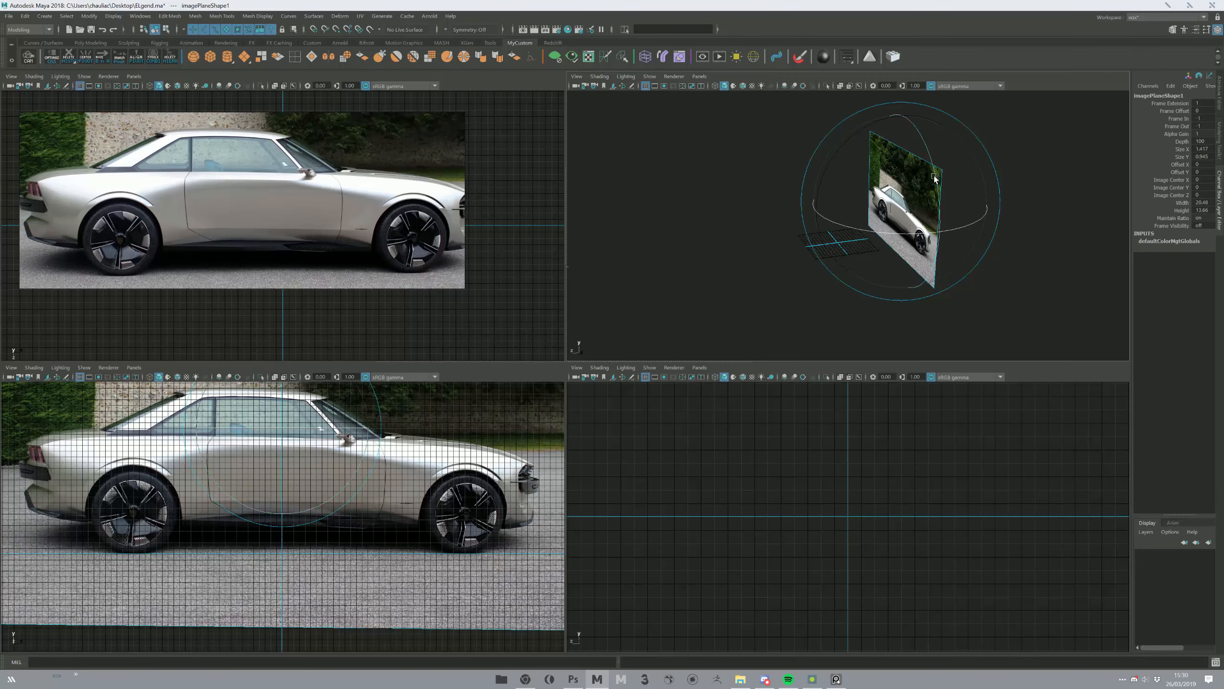
key(w)
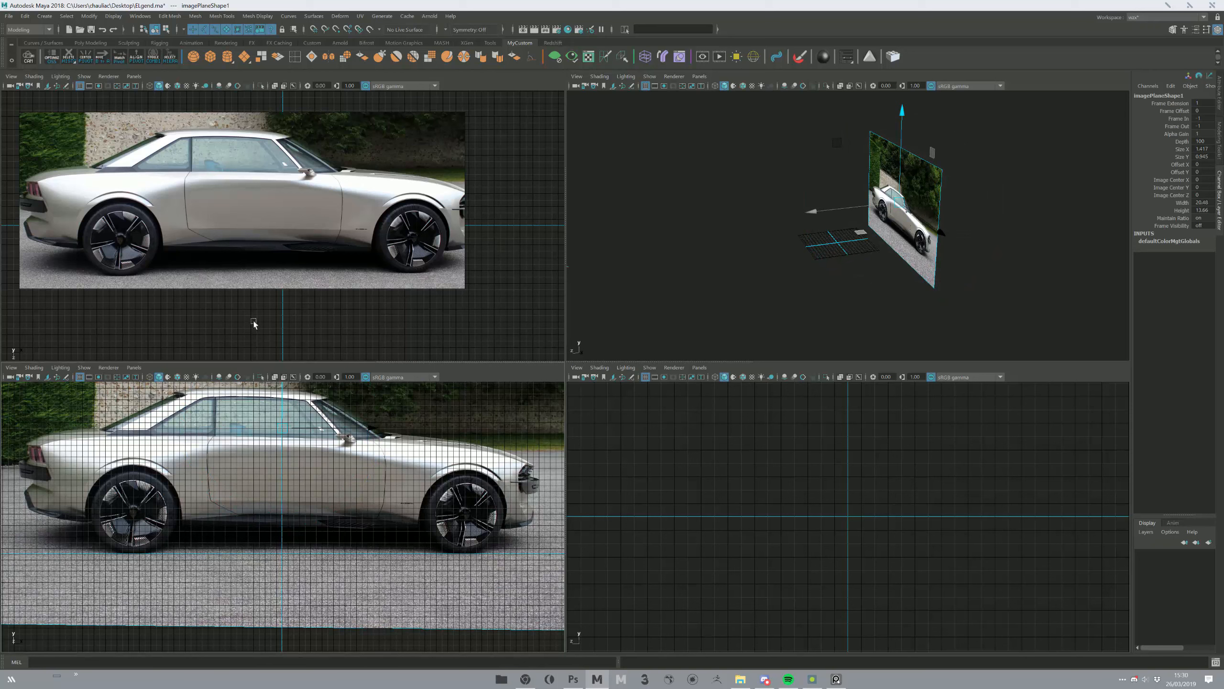
click(80, 377)
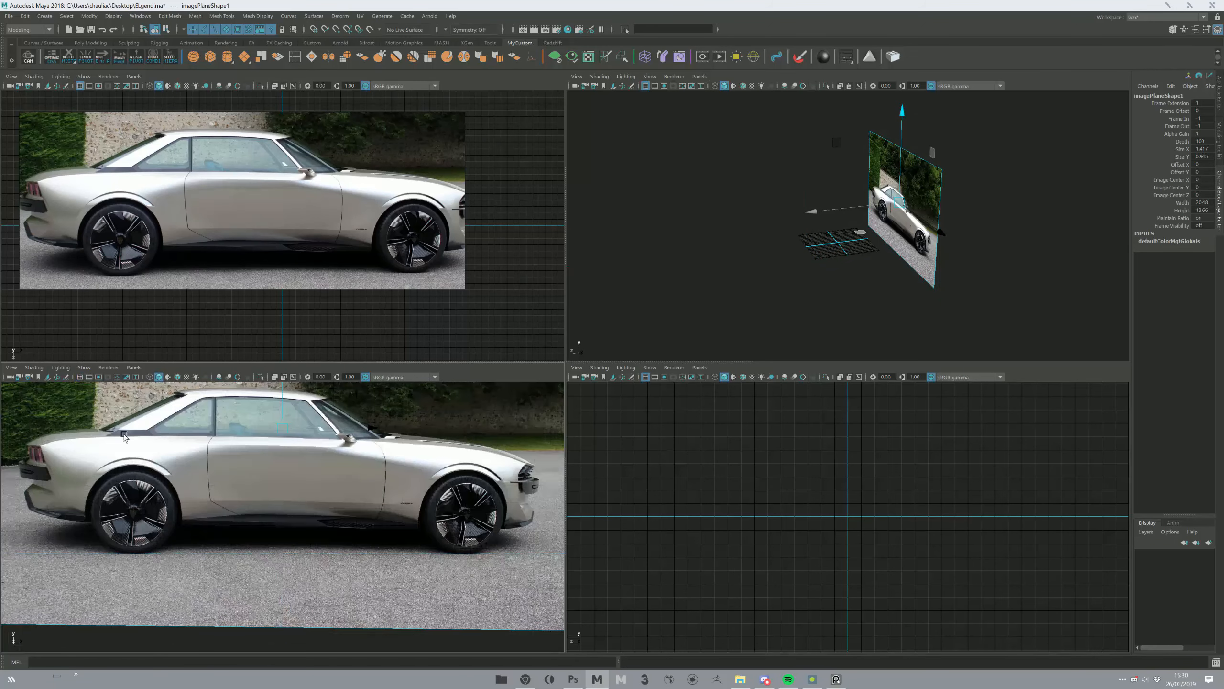
- Clear the image plane selection and save the scene
key(ctrl+z)
key(ctrl+z)
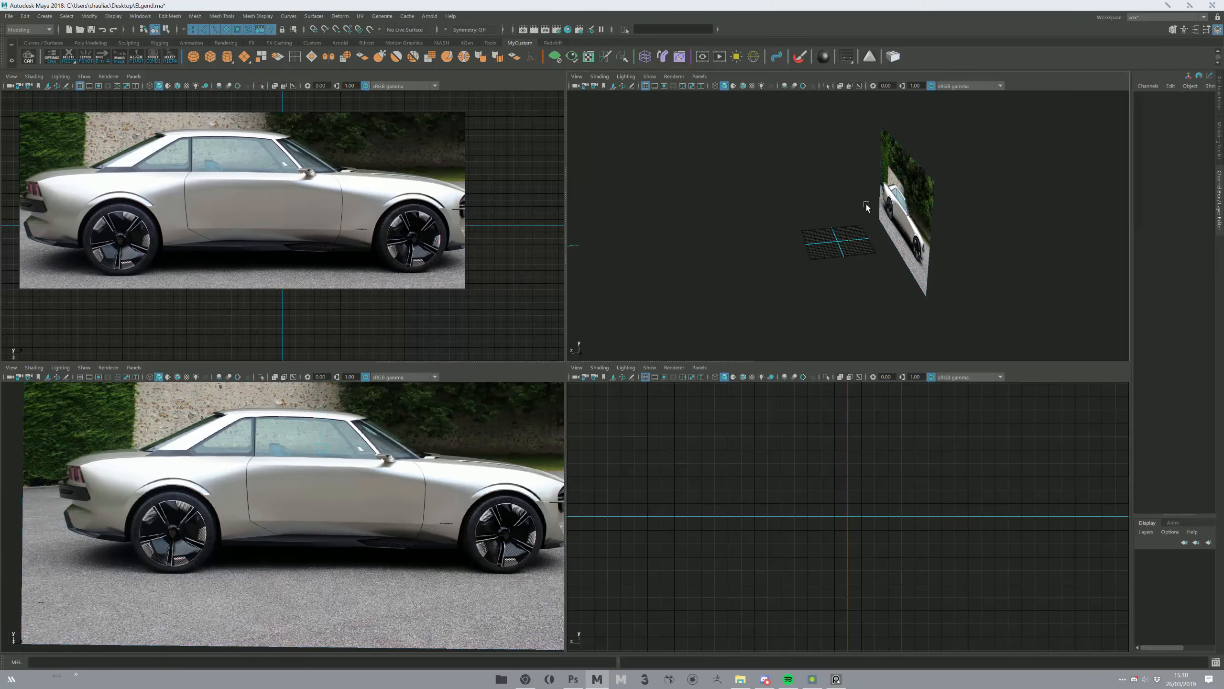
click(773, 314)
alt+drag(774, 314, 819, 303)
key(ctrl+s)
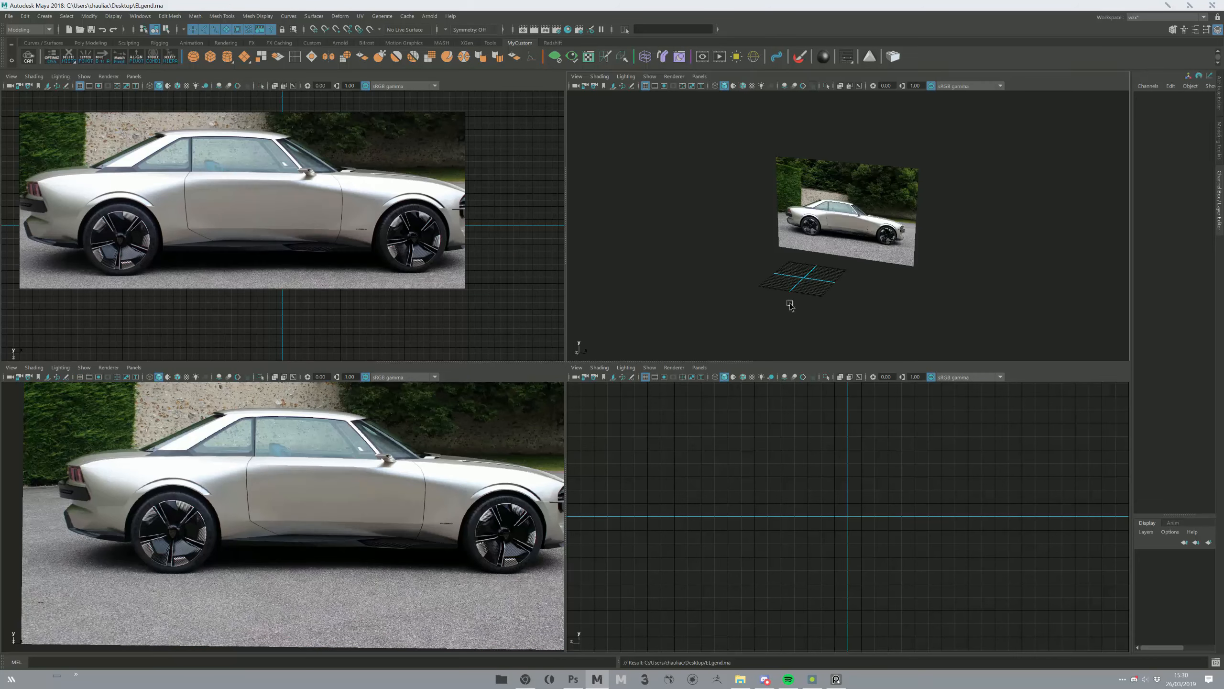
- Run the custom camera setup command on the scene and clear the resulting camera selection
alt+right_drag(827, 311, 679, 246)
click(675, 288)
click(646, 342)
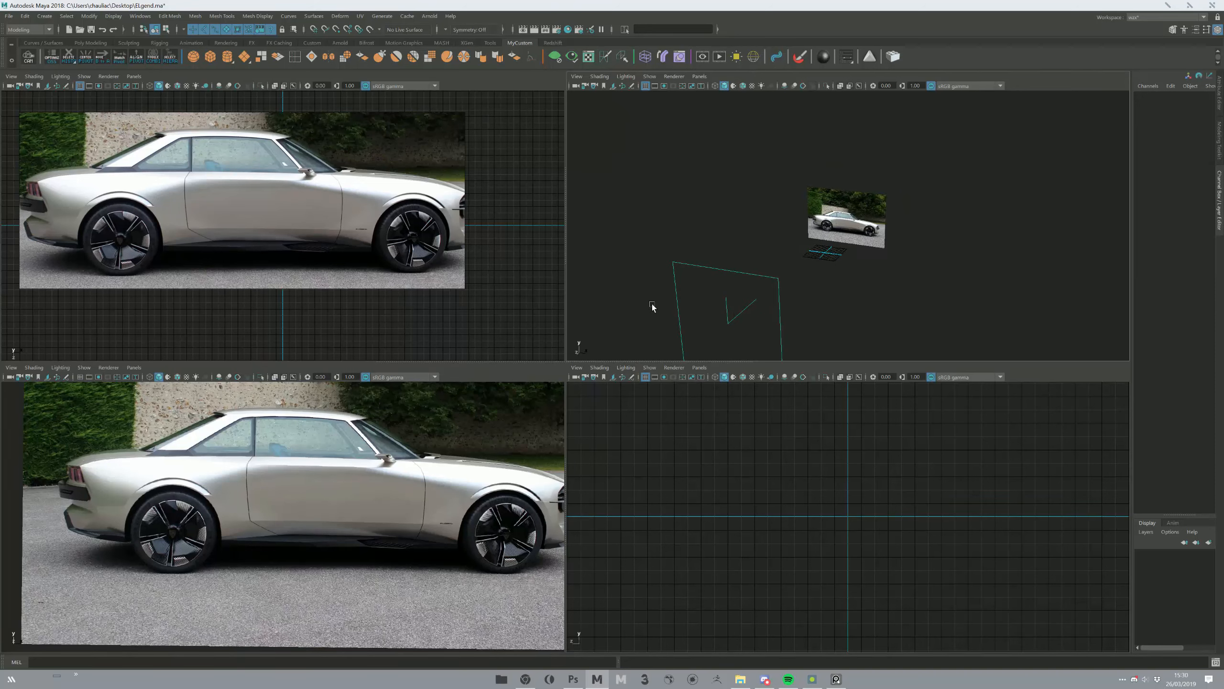
click(30, 56)
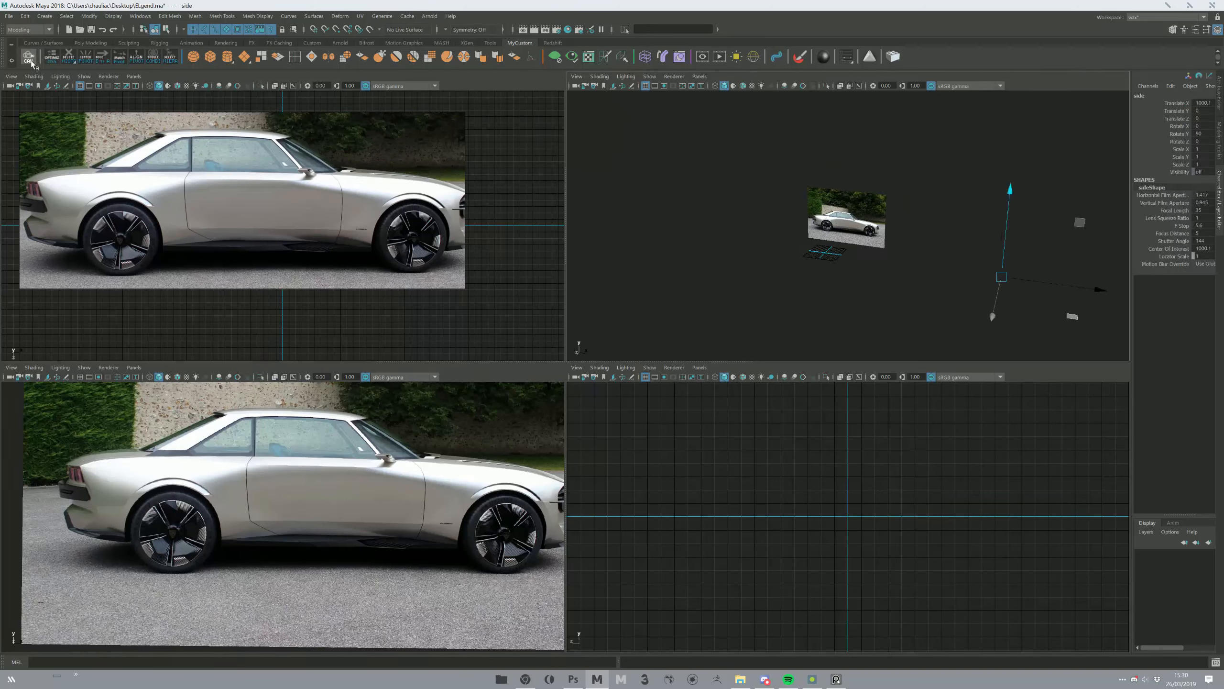
click(313, 349)
- Create a polygon cylinder with 26 subdivisions, enlarge it, rotate it -90° about X and flatten it to a wheel's thickness
right_click(229, 57)
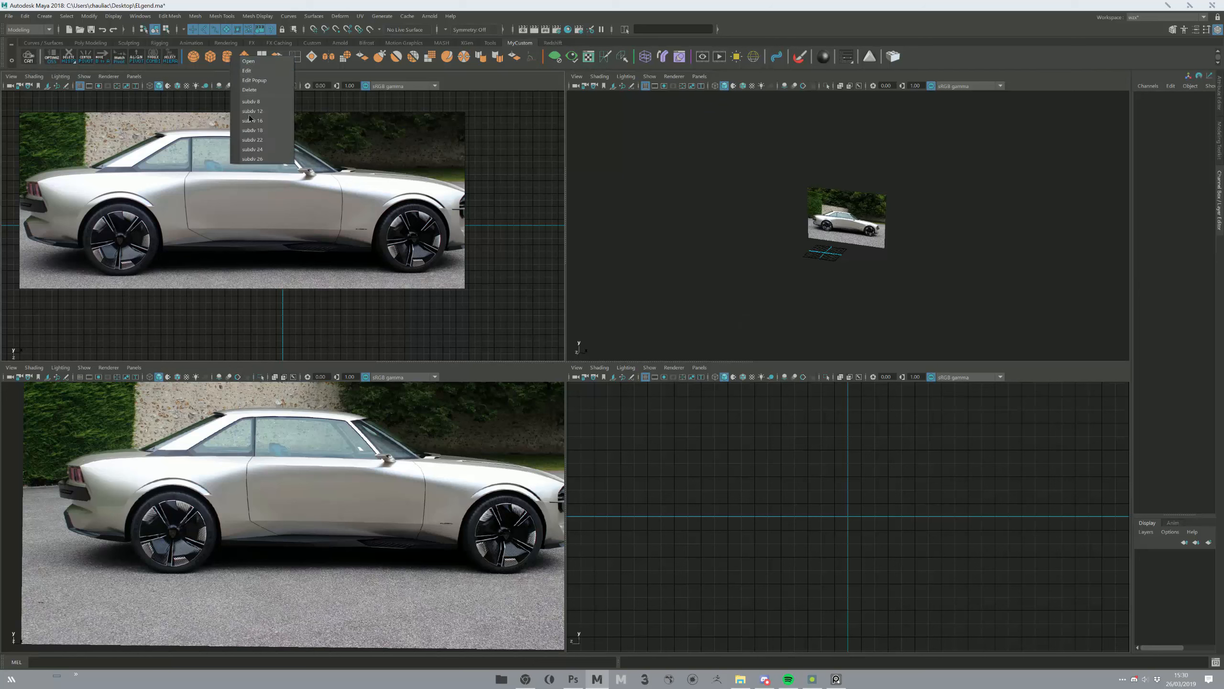
click(260, 159)
scroll(827, 352, up, 6)
key(r)
drag(764, 324, 787, 336)
key(e)
drag(322, 537, 324, 492)
key(r)
alt+drag(864, 304, 752, 299)
- Show the front view in wireframe and move the cylinder onto the front wheel of the reference car
key(w)
scroll(394, 576, up, 1)
alt+middle_drag(394, 575, 327, 533)
key(4)
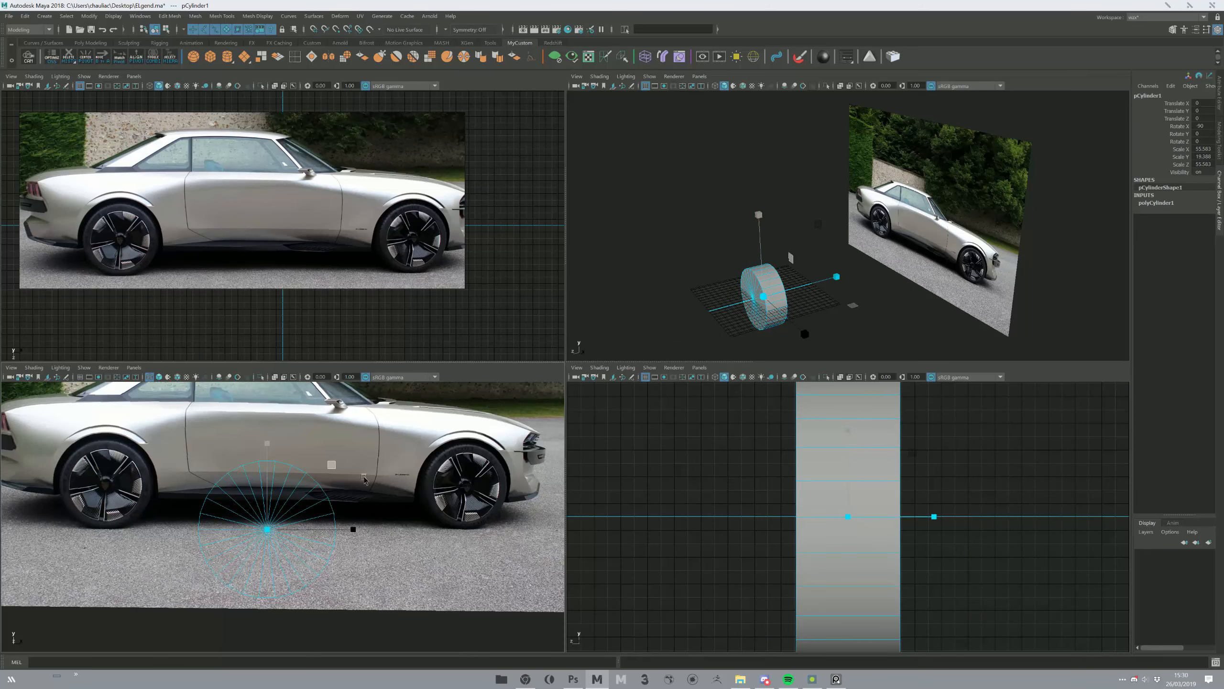
drag(267, 529, 463, 484)
- Scale the cylinder to about 34 and nudge it until its outline matches the front tyre in the photo
key(r)
scroll(367, 471, up, 3)
alt+middle_drag(499, 505, 336, 564)
key(w)
middle_drag(411, 524, 367, 537)
key(r)
key(w)
key(r)
key(w)
alt+middle_drag(259, 544, 341, 523)
alt+middle_drag(397, 416, 321, 459)
scroll(366, 448, up, 1)
scroll(309, 449, down, 2)
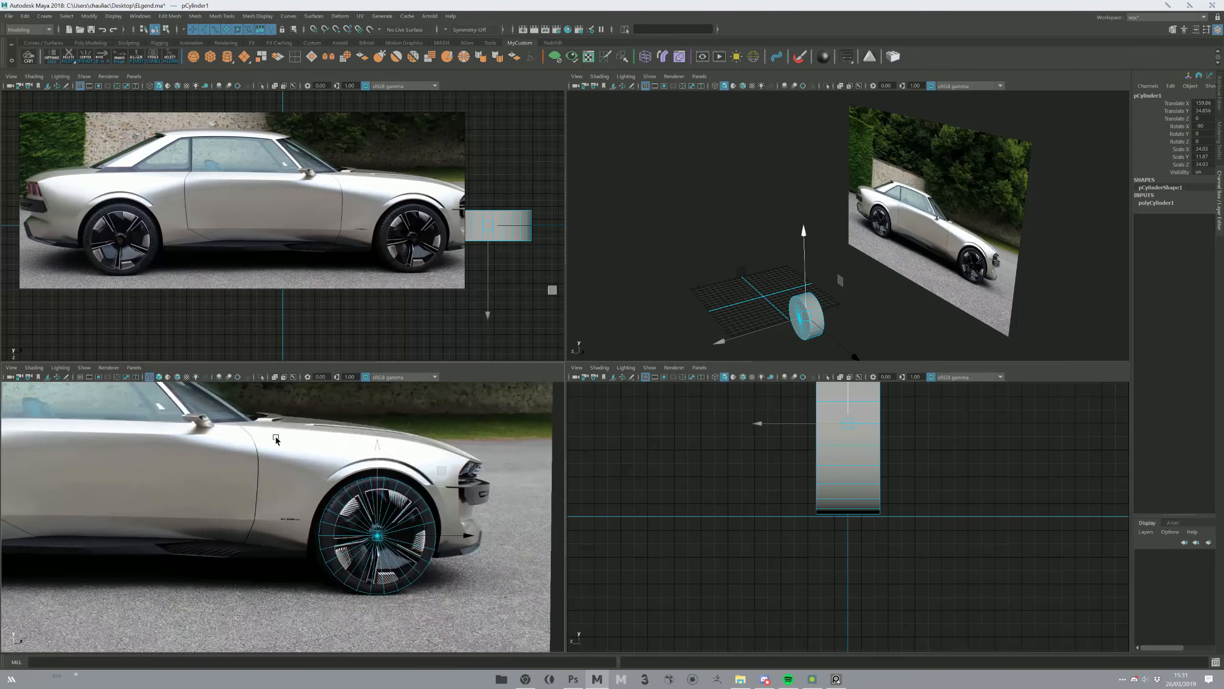
- Delete the cylinder placed over the front wheel
alt+middle_drag(235, 488, 284, 464)
drag(734, 233, 849, 353)
key(Delete)
- Widen the front view and frame the whole reference car in it
scroll(366, 505, down, 5)
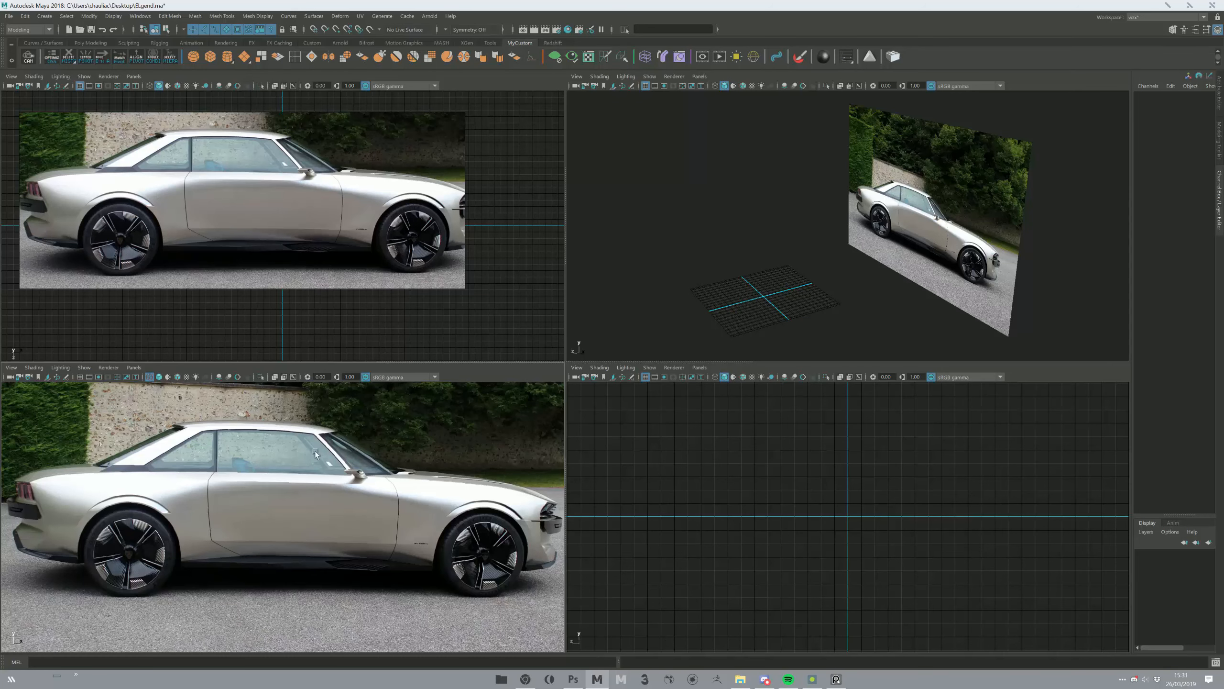
alt+middle_drag(367, 513, 363, 506)
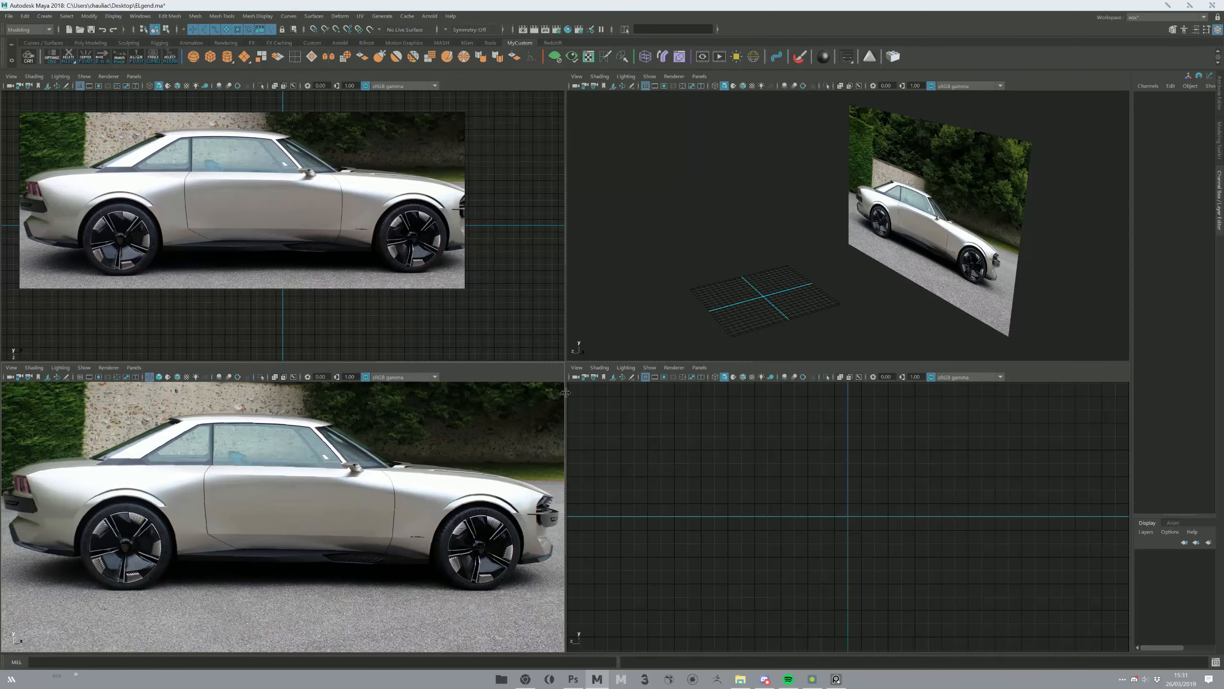
drag(564, 392, 658, 393)
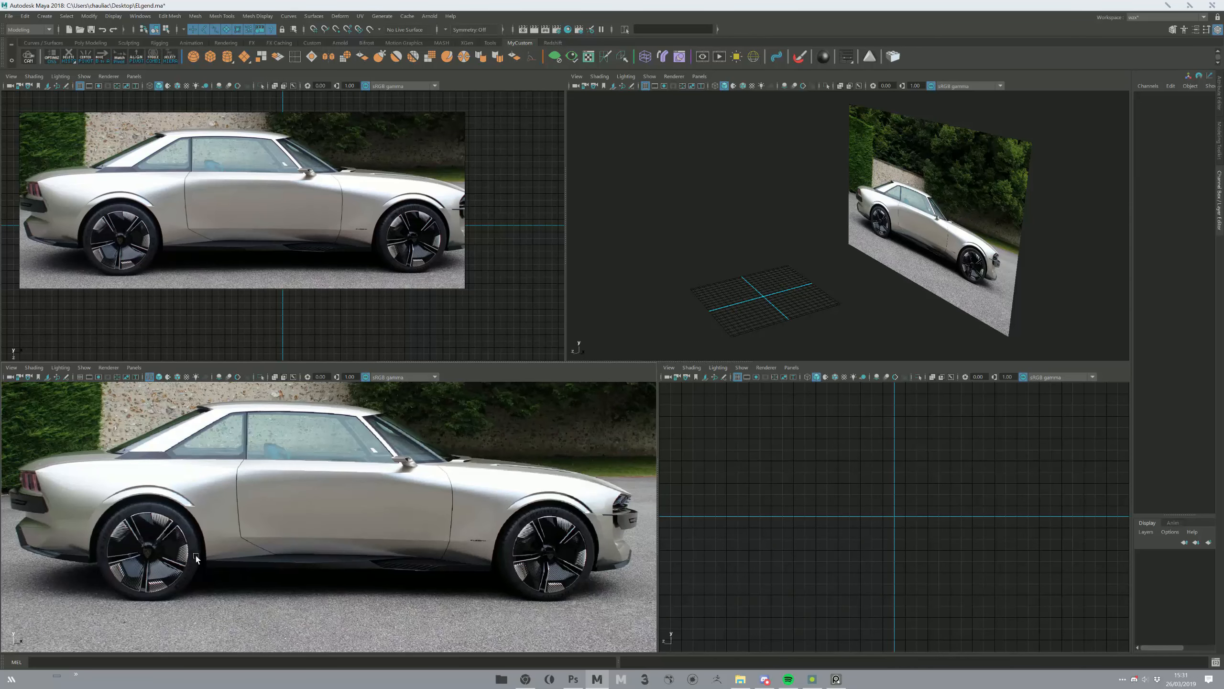
- Switch to Discord and look through the wip and what-are-u-working-on channels for the posted car model images
click(764, 679)
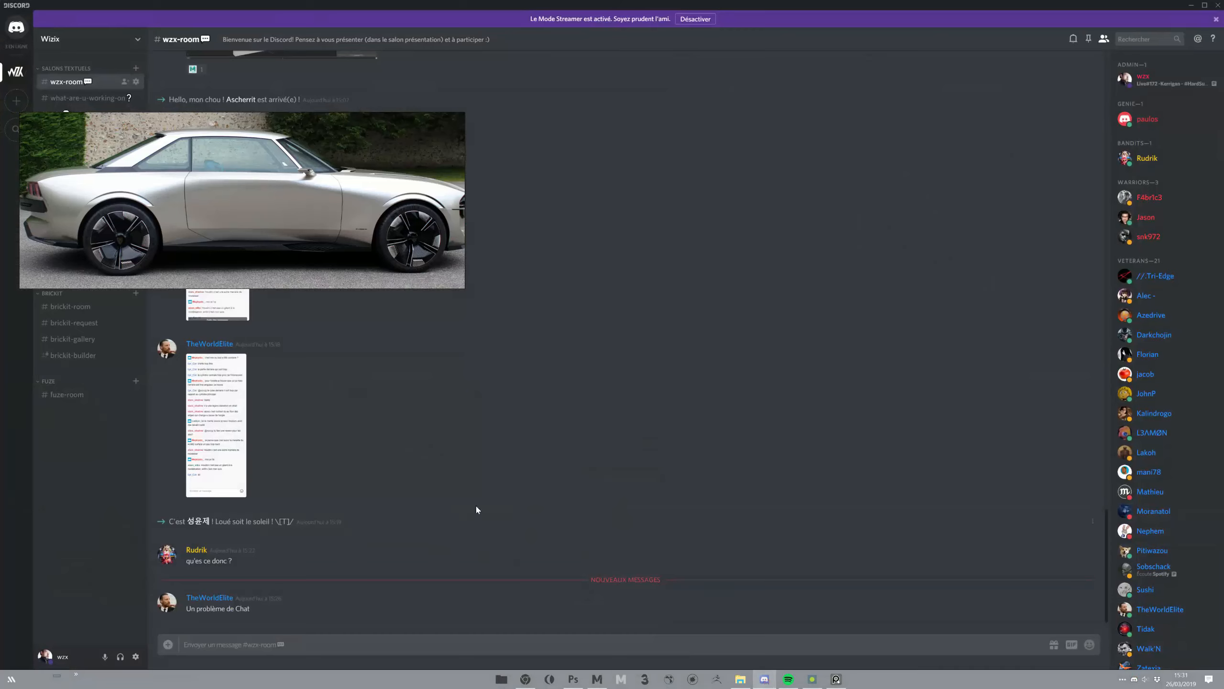
scroll(288, 477, up, 10)
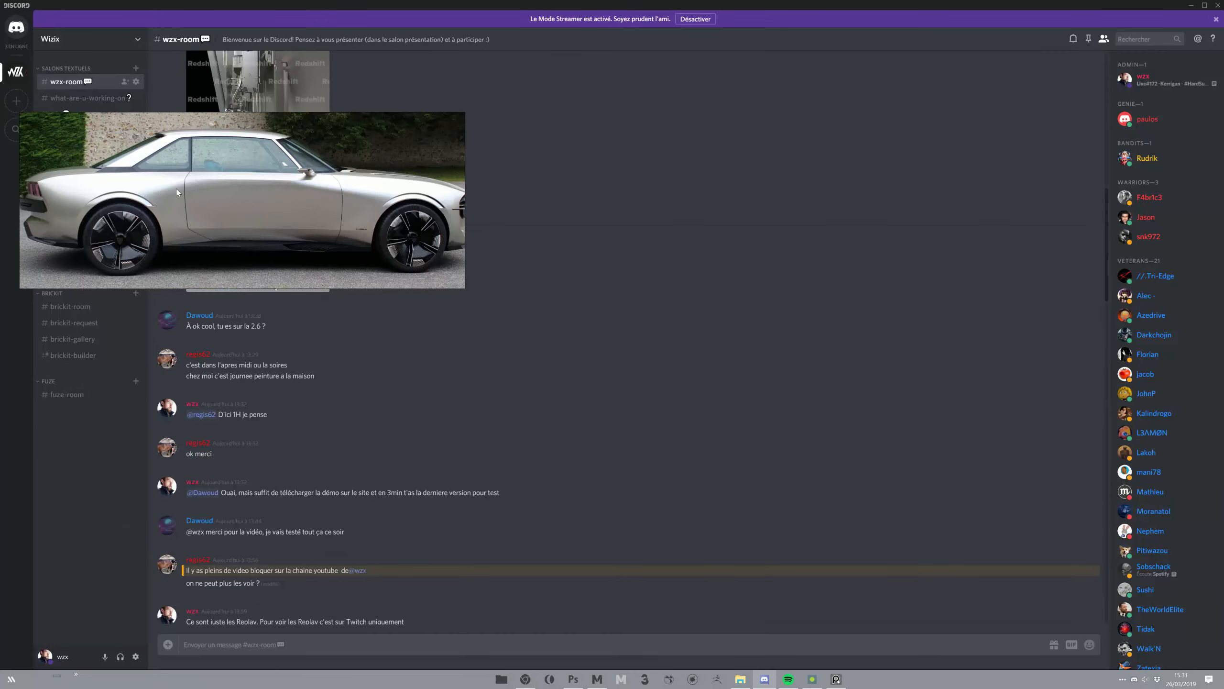
click(80, 116)
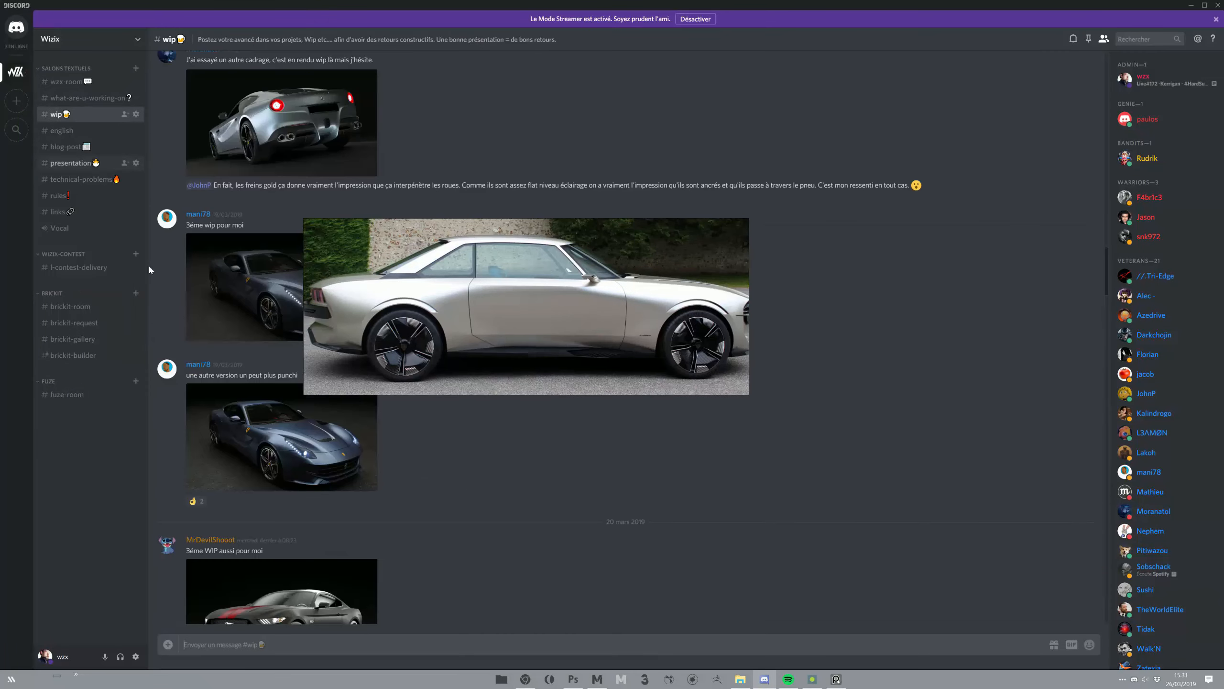
click(96, 100)
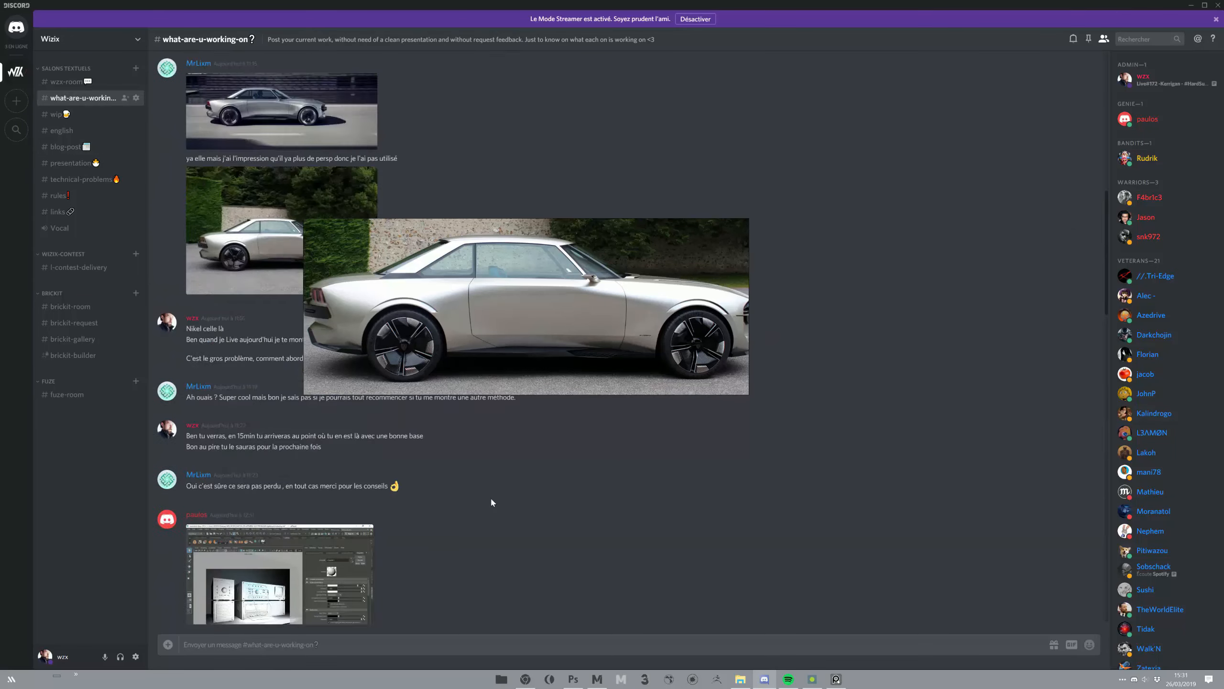
scroll(467, 364, up, 15)
scroll(450, 479, up, 8)
- Enlarge and examine both car-body wireframe images, moving the floating car photo out of the way, and return to Maya
click(288, 337)
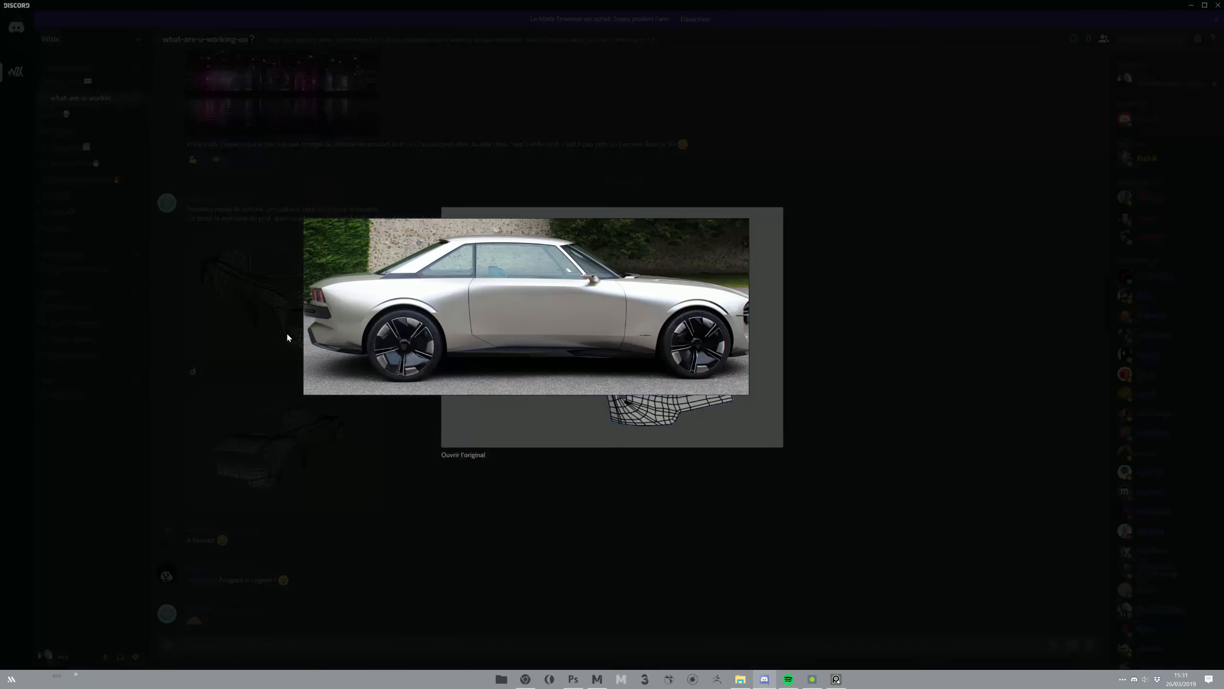
drag(499, 304, 204, 174)
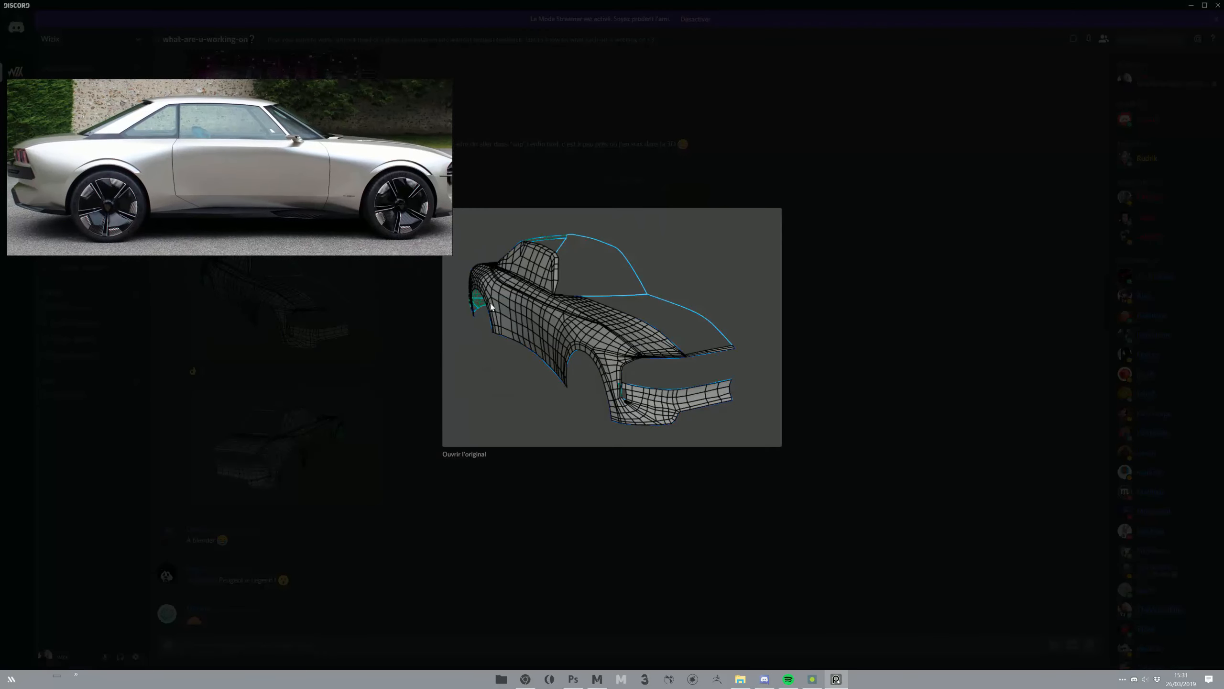
click(583, 516)
click(376, 470)
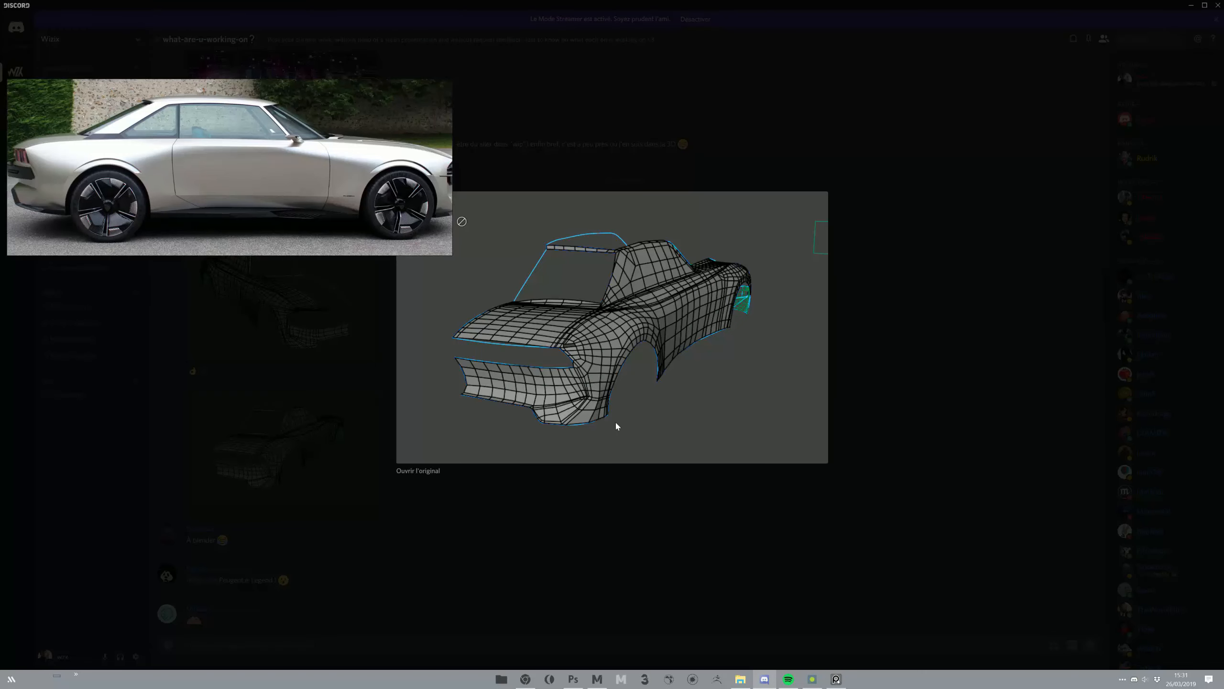
click(641, 480)
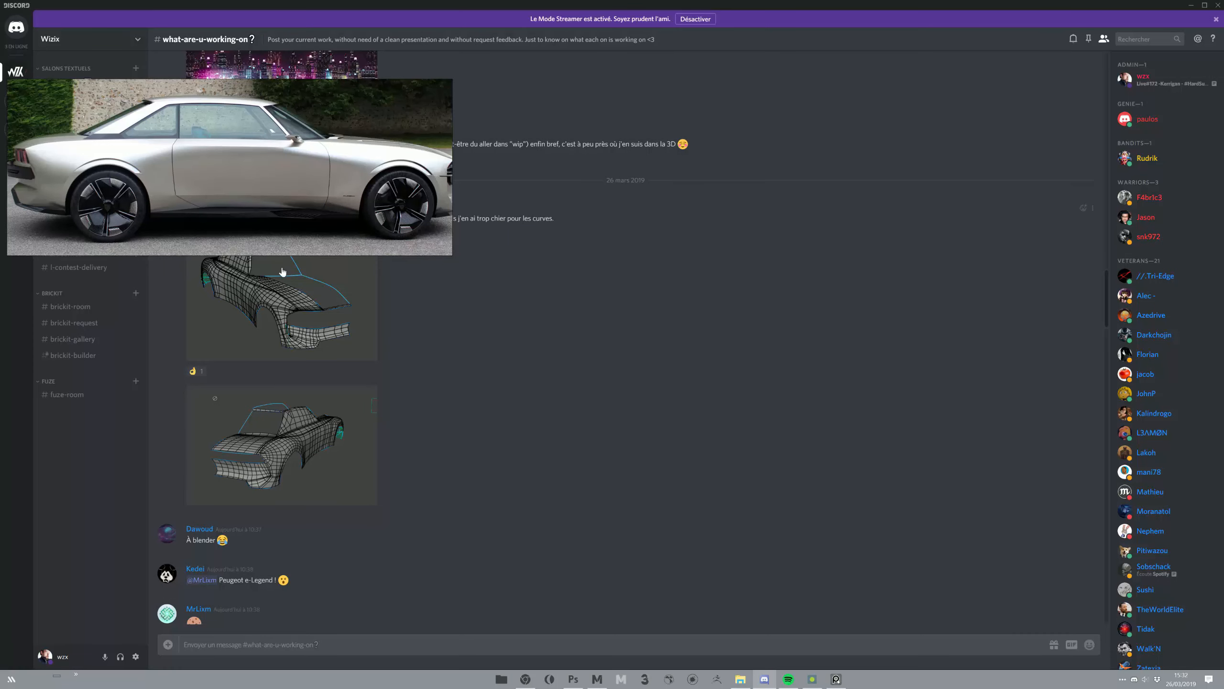
click(1191, 4)
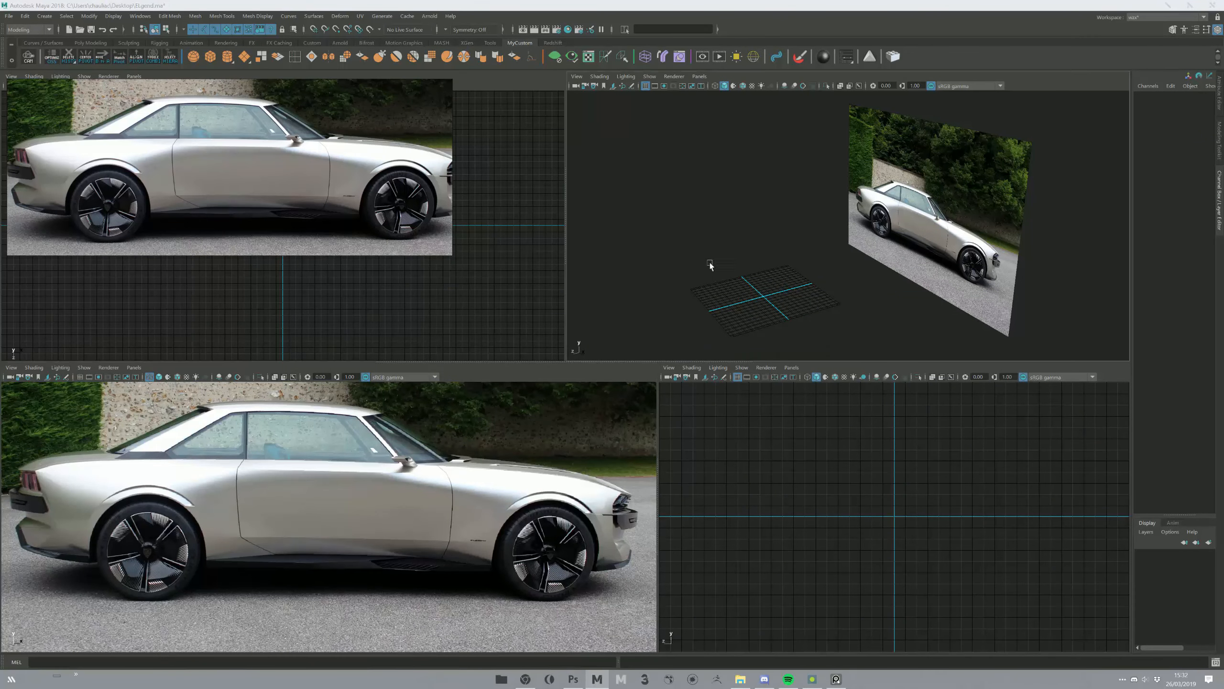
- Maximize the perspective view and create a 26-subdivision polygon cylinder scaled uniformly to about 93
key(space)
alt+drag(587, 351, 581, 366)
right_click(224, 54)
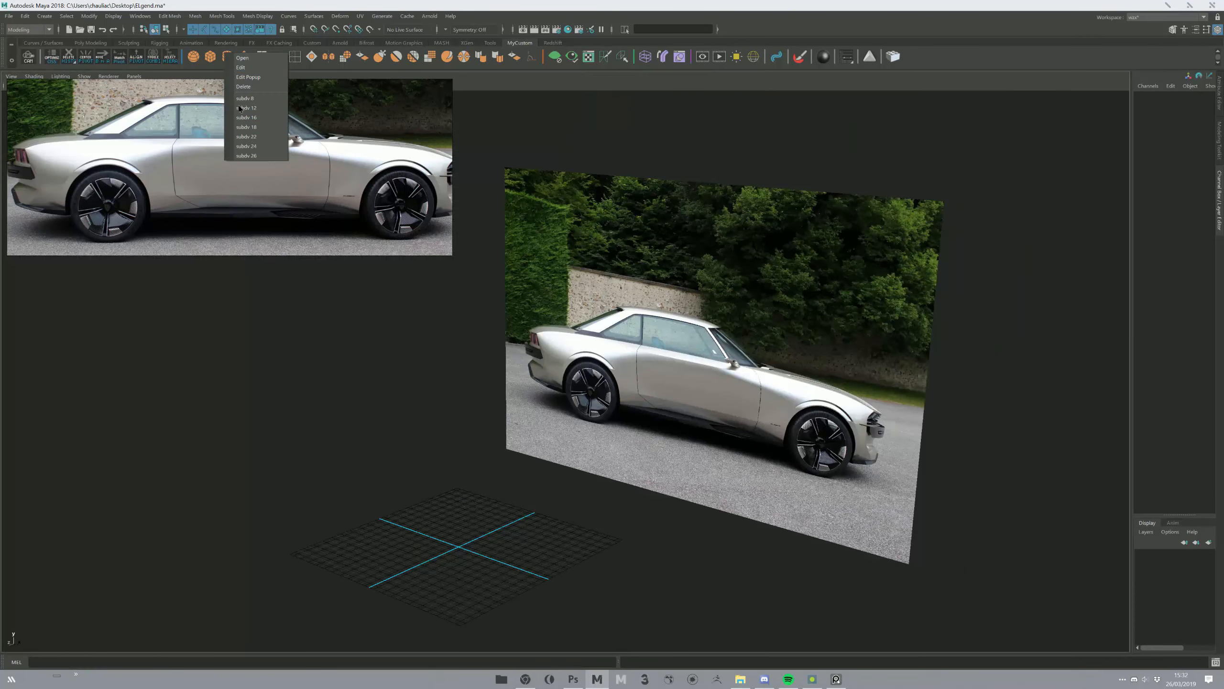
click(245, 152)
key(r)
middle_drag(333, 497, 547, 417)
- Rotate the cylinder 90° about X so that it lies on its side
key(e)
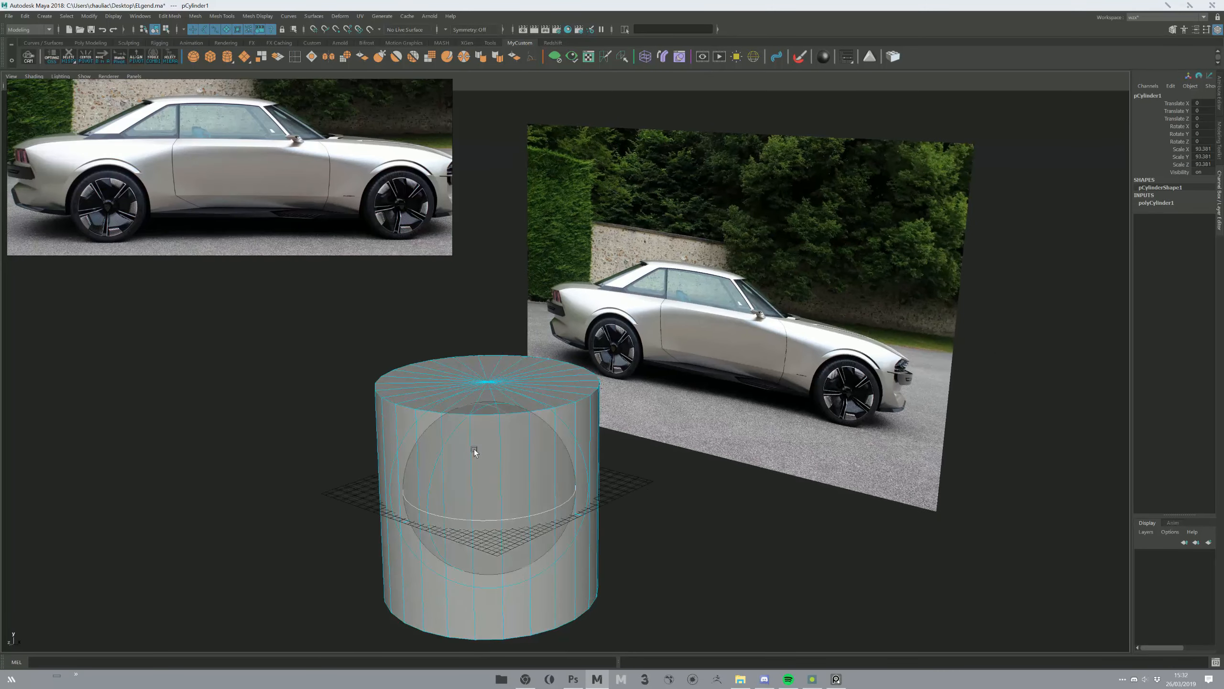
drag(452, 435, 440, 454)
key(ctrl+z)
middle_drag(356, 384, 369, 442)
key(w)
alt+right_drag(369, 442, 418, 464)
alt+drag(417, 464, 431, 452)
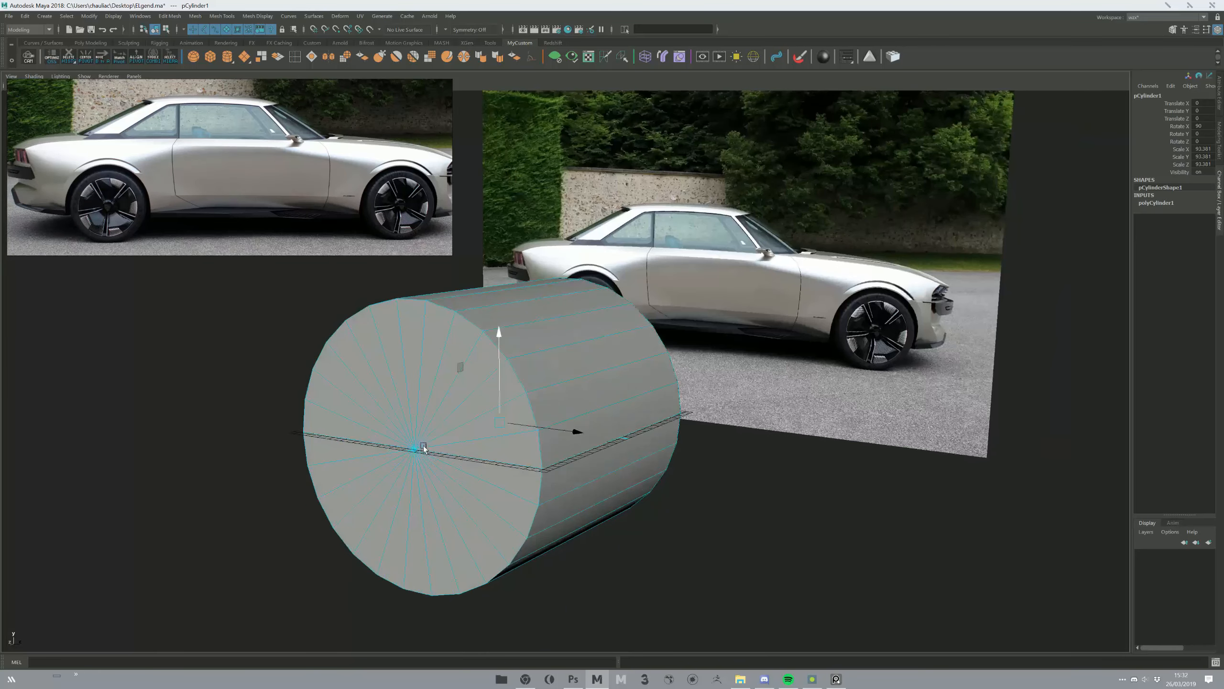
- Delete the faces of both end caps to leave the cylinder open
right_drag(402, 415, 396, 489)
mouse_move(382, 435)
mouse_down()
mouse_move(436, 407)
mouse_move(393, 437)
mouse_move(451, 495)
mouse_move(437, 429)
mouse_move(559, 391)
mouse_up()
key(Delete)
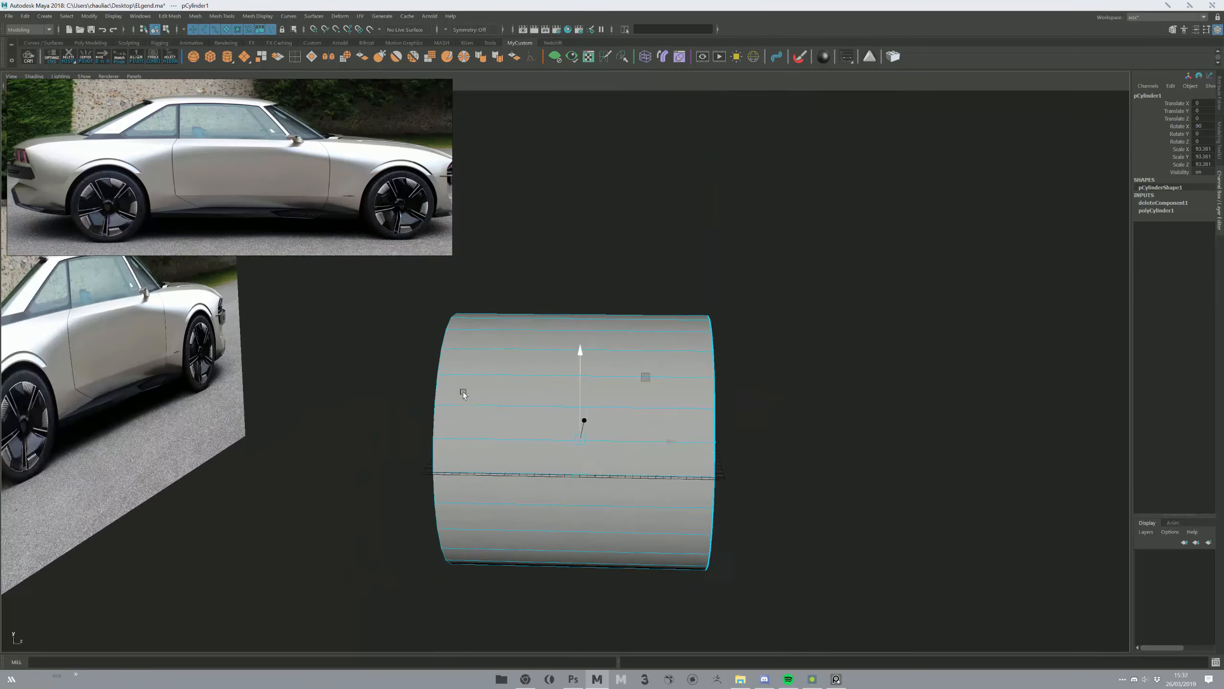
alt+drag(463, 392, 480, 366)
click(503, 279)
drag(503, 279, 393, 653)
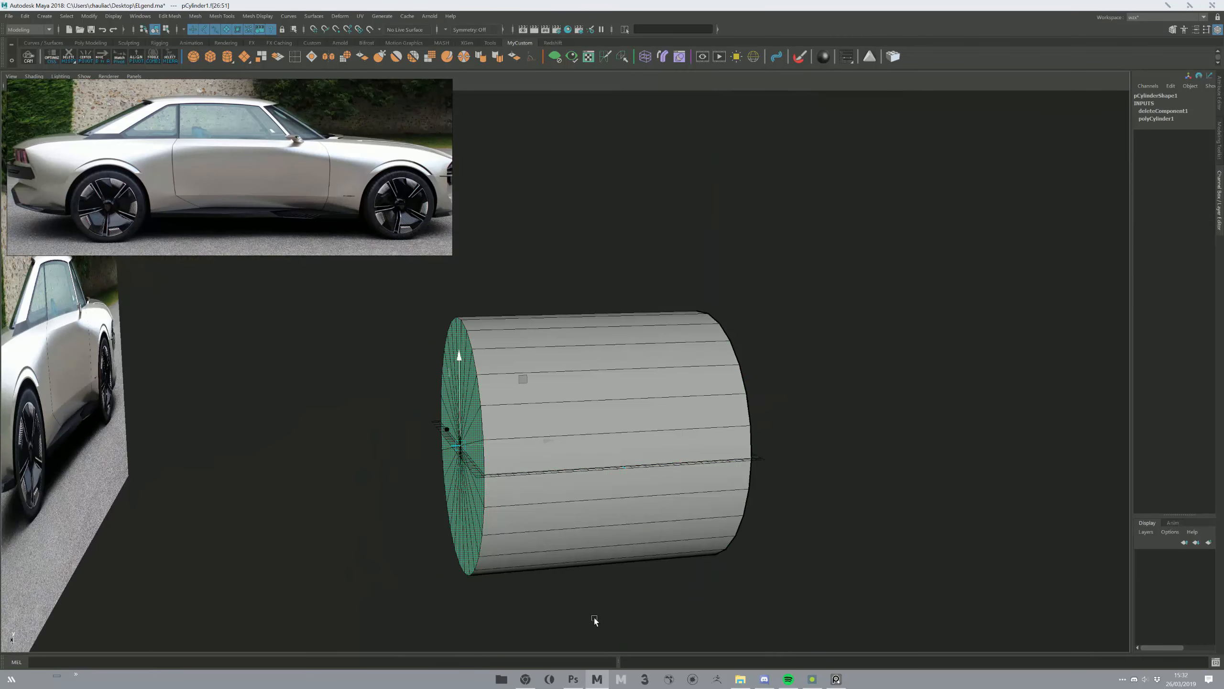
key(Delete)
- Return to object mode and narrow the open cylinder along its axis into a ring
key(F8)
key(r)
drag(597, 437, 548, 440)
key(w)
alt+drag(622, 439, 573, 434)
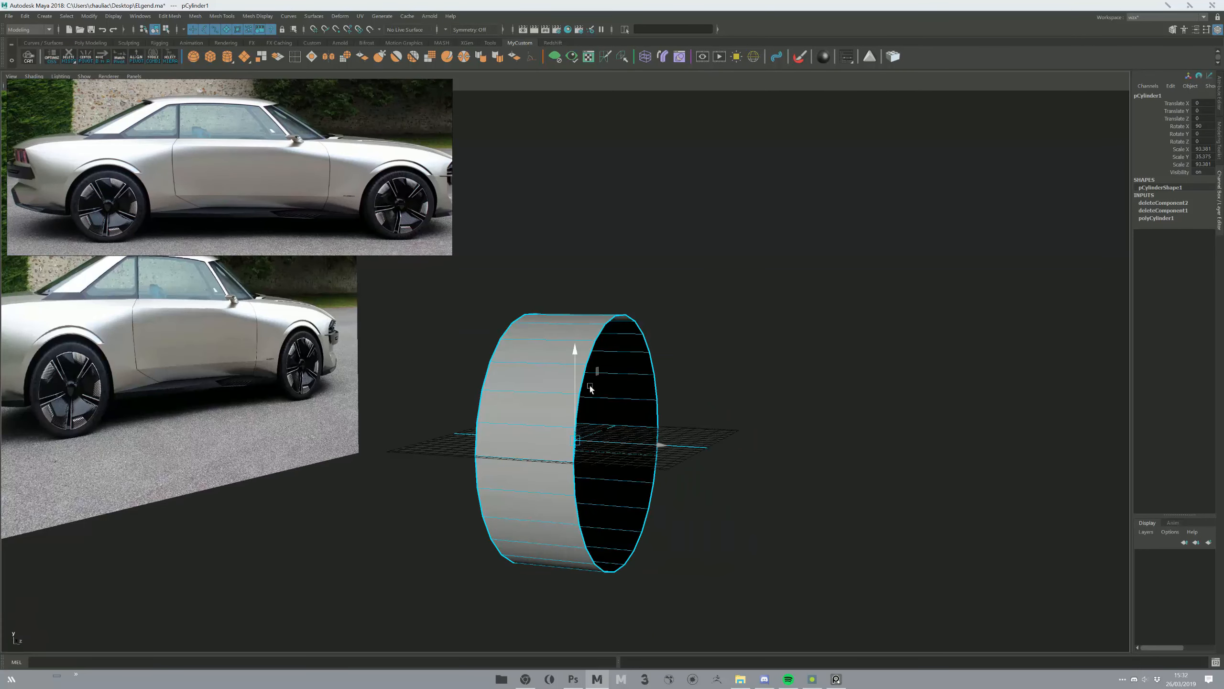
- Raise the ring to about 134 units above the grid and narrow it further along its axis
alt+drag(605, 379, 399, 304)
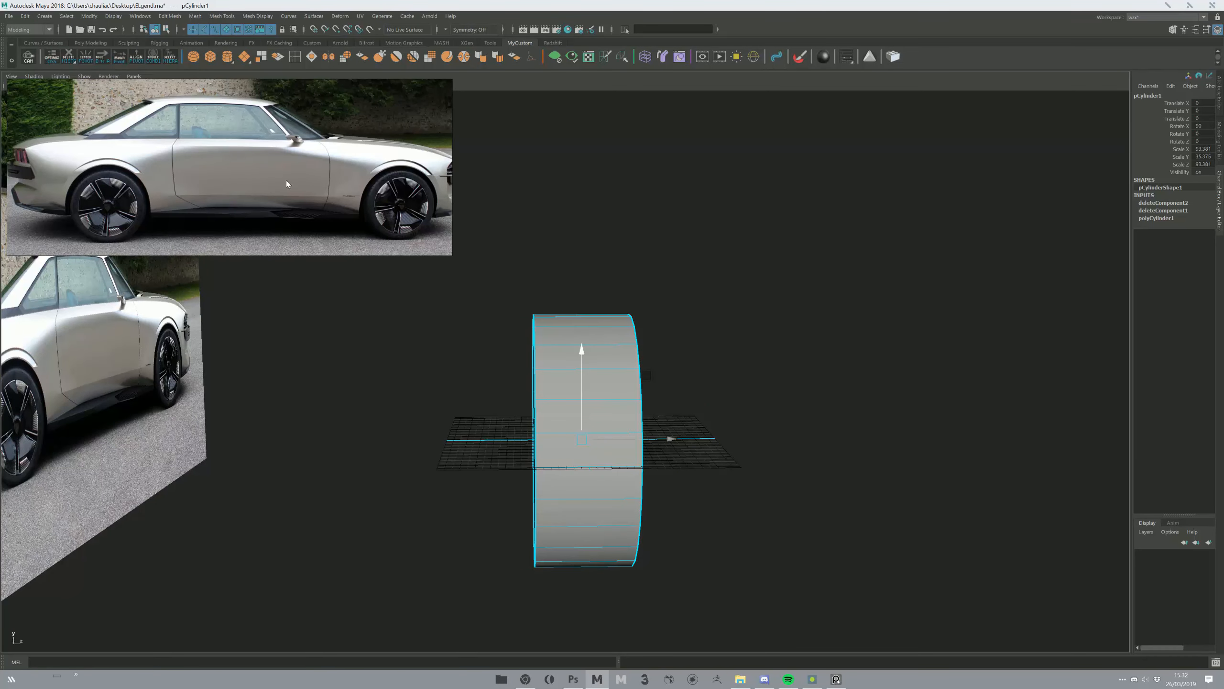
drag(582, 353, 629, 392)
key(r)
key(w)
click(757, 436)
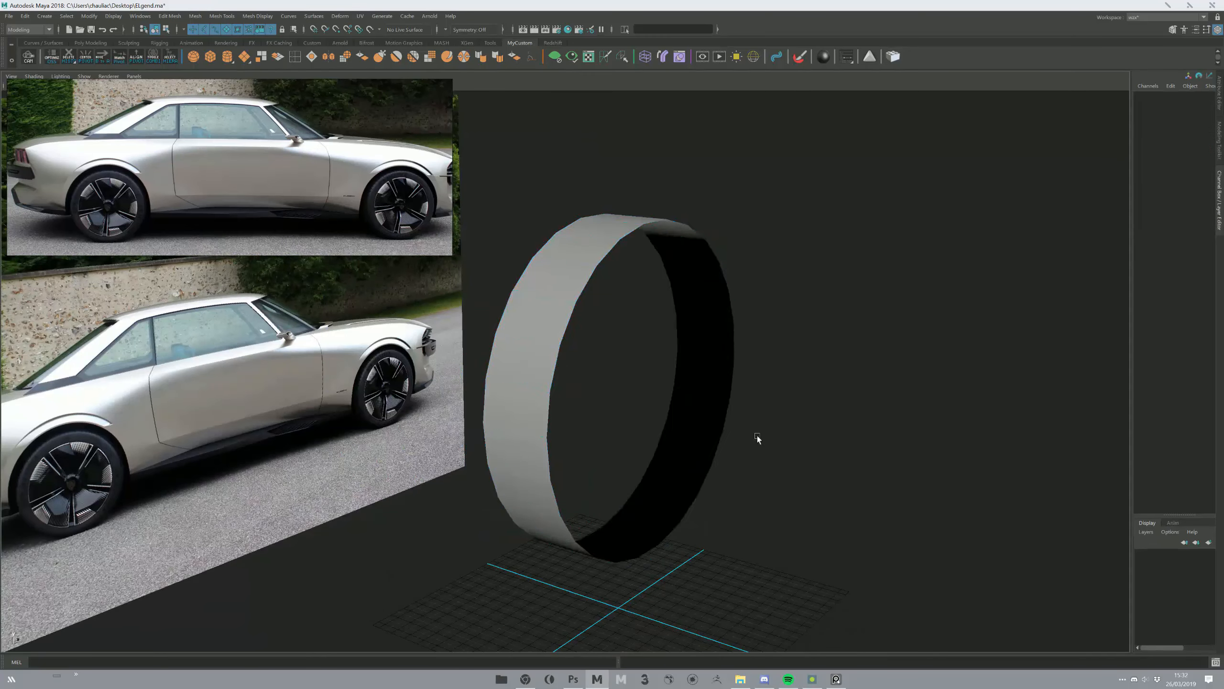
- Enable two-sided lighting in the perspective view so the ring's inner faces are shaded
alt+drag(758, 436, 582, 382)
click(483, 404)
alt+drag(478, 426, 485, 428)
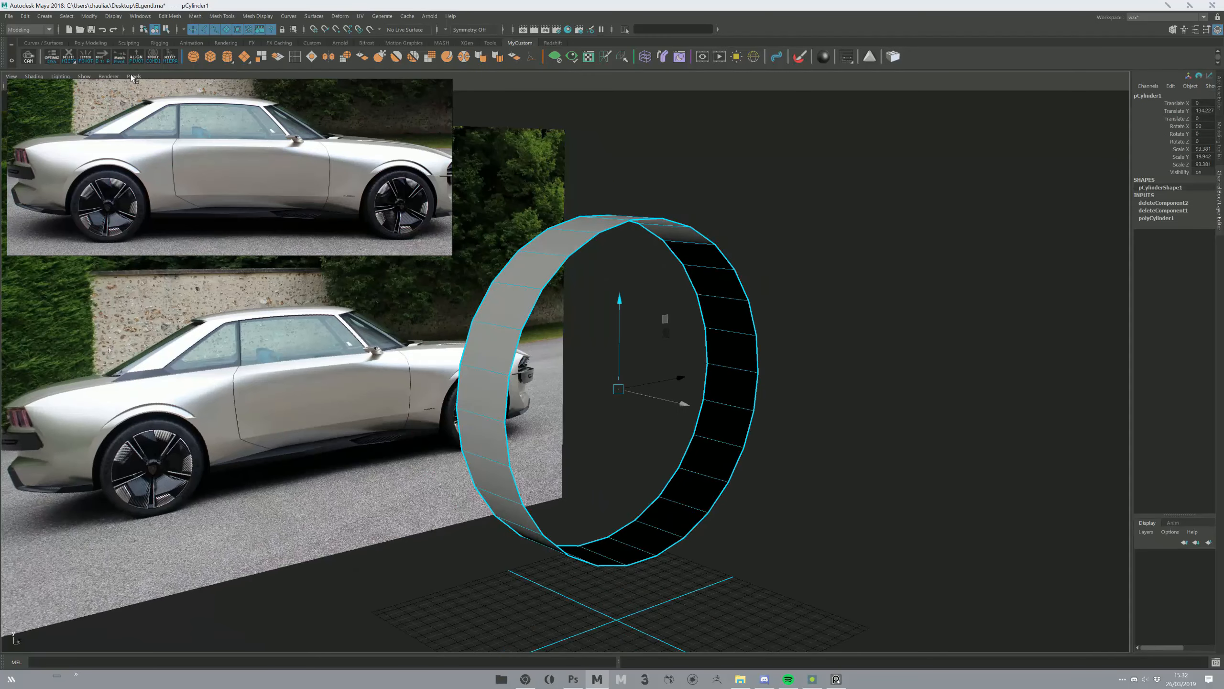
click(60, 76)
click(77, 145)
alt+drag(883, 281, 719, 448)
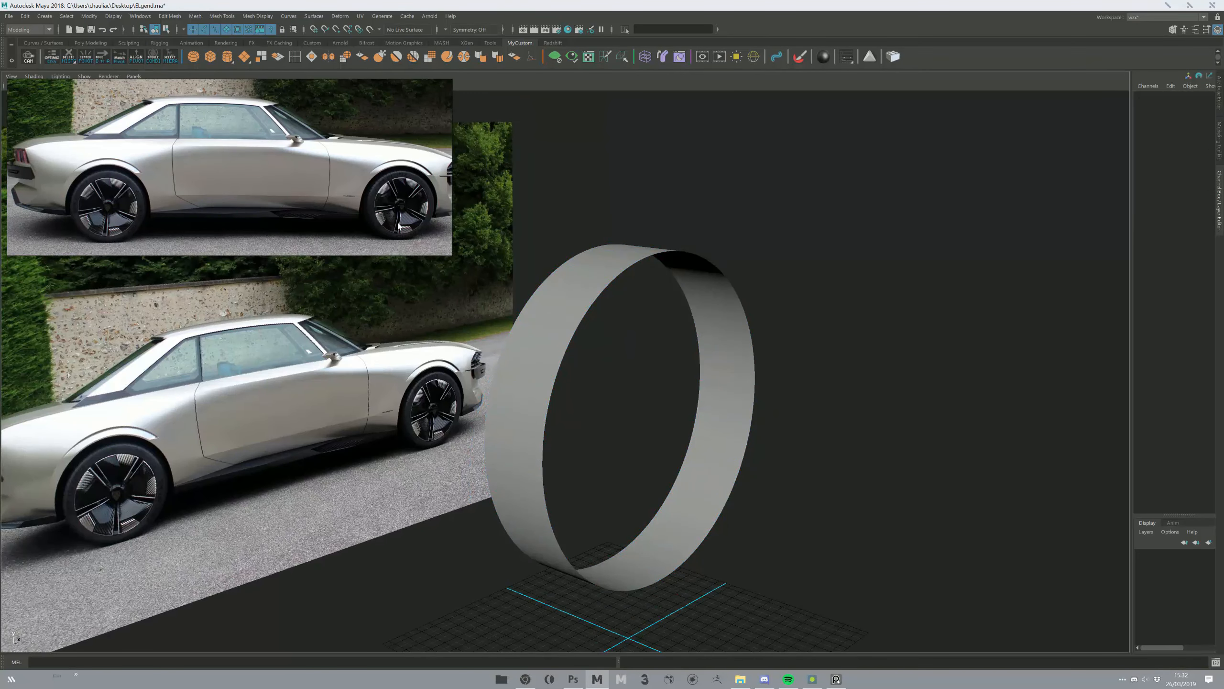
- Delete the faces of the ring's lower half to leave an open arch
click(705, 365)
alt+drag(792, 325, 756, 372)
key(F11)
drag(573, 549, 702, 455)
key(Delete)
click(876, 297)
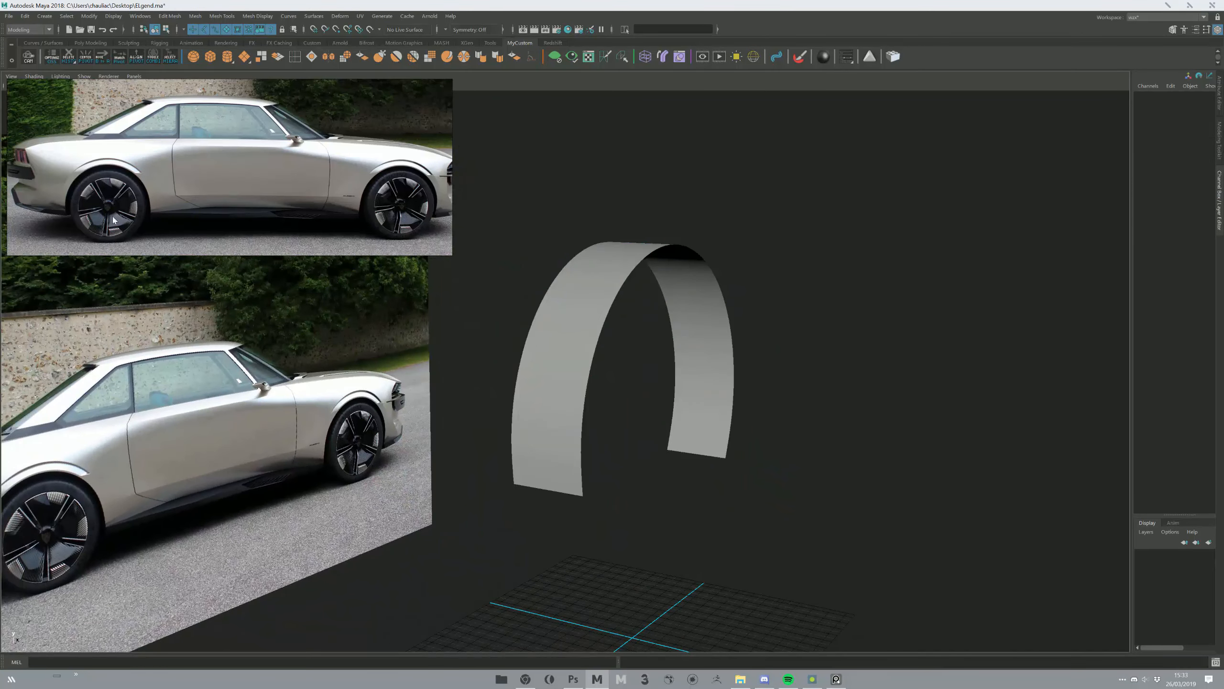
- Switch the arch to edge selection and undo the last edge change
alt+drag(523, 232, 753, 505)
click(627, 251)
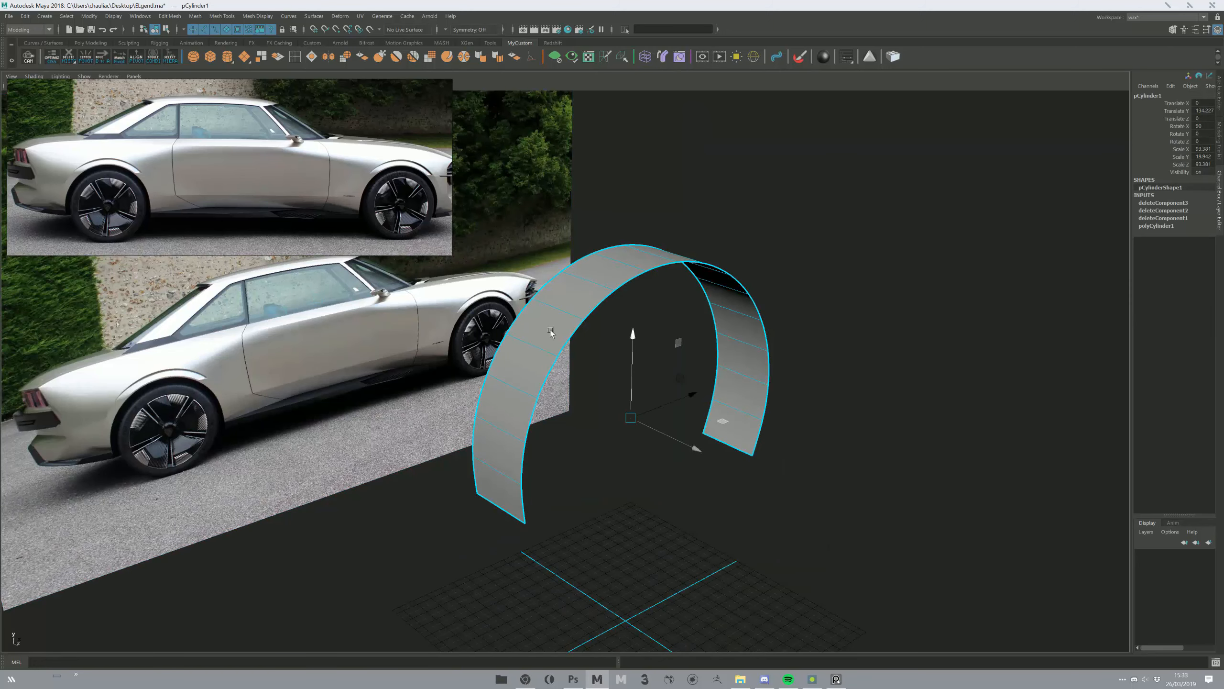
key(F10)
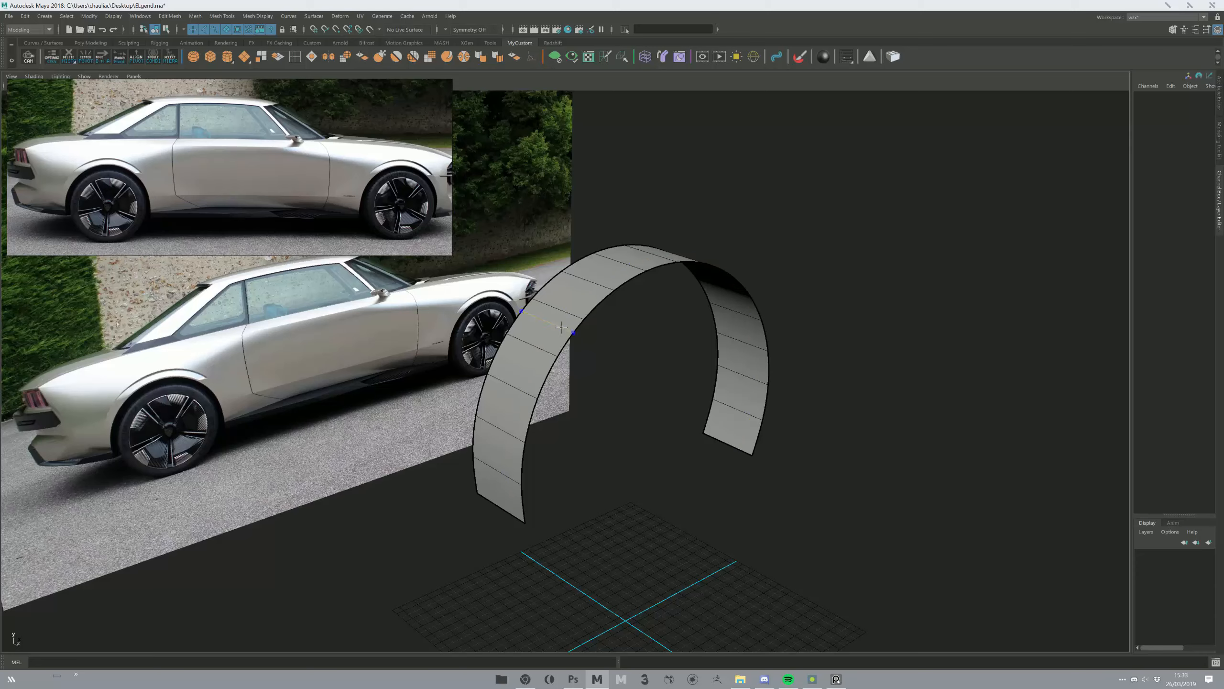
alt+drag(624, 438, 581, 418)
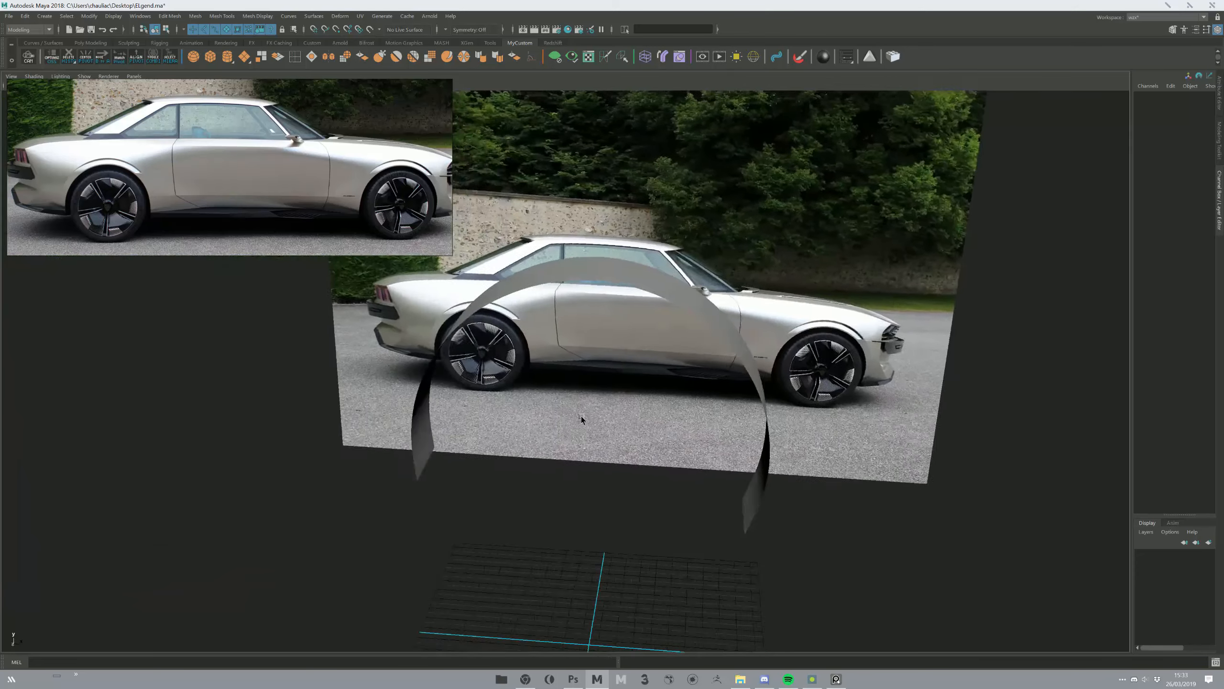
alt+middle_drag(581, 418, 539, 325)
click(539, 326)
key(ctrl+z)
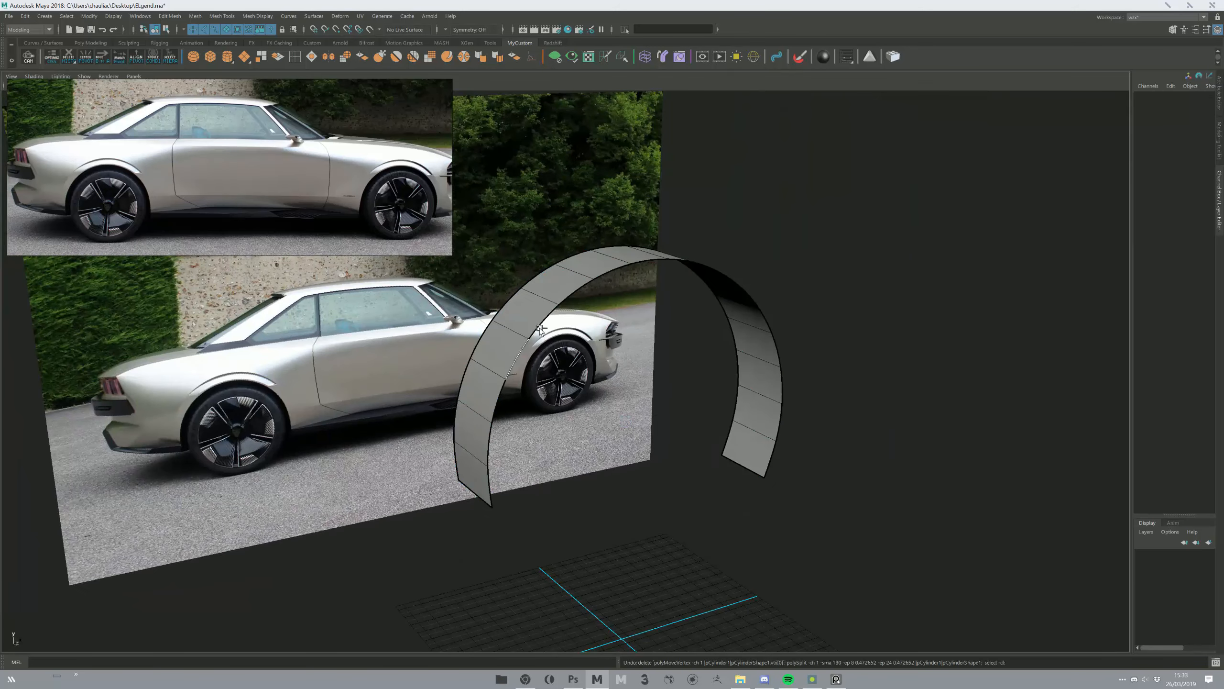
- Select the whole border edge along the arch's front side
click(518, 361)
double_click(501, 392)
click(491, 481)
shift+click(771, 458)
shift+double_click(772, 458)
click(772, 461)
shift+double_click(654, 265)
shift+double_click(492, 481)
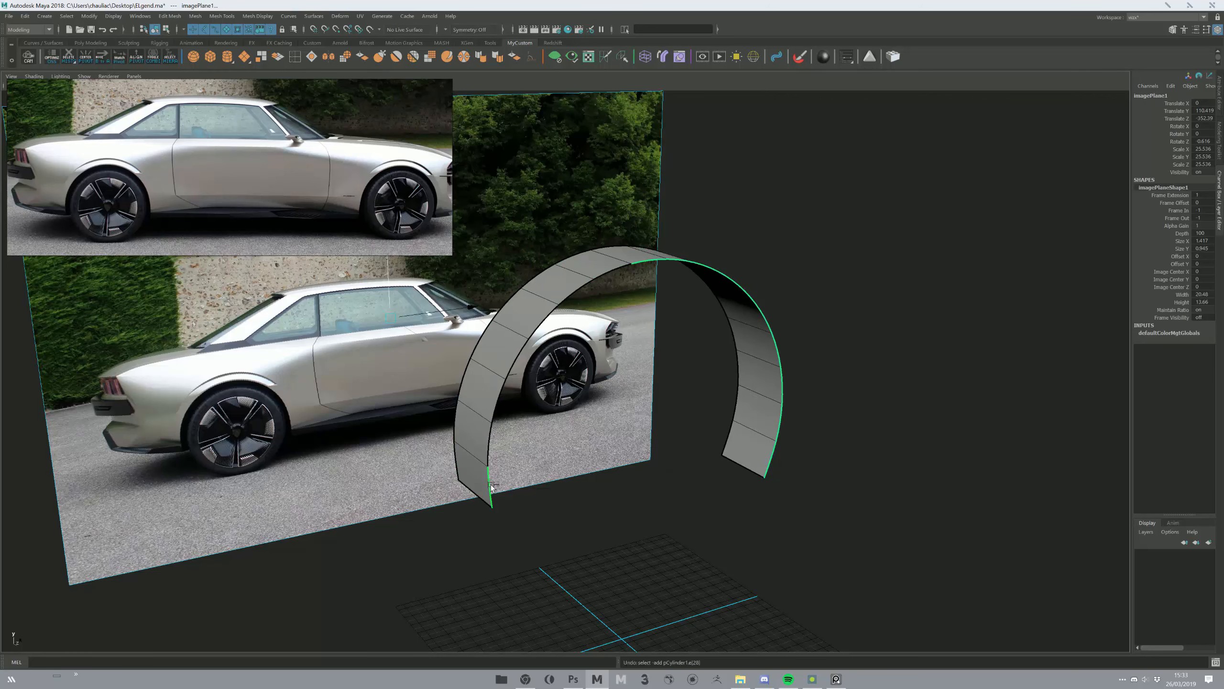
shift+double_click(493, 485)
key(ctrl+z)
alt+drag(494, 486, 530, 488)
shift+double_click(531, 488)
key(ctrl+z)
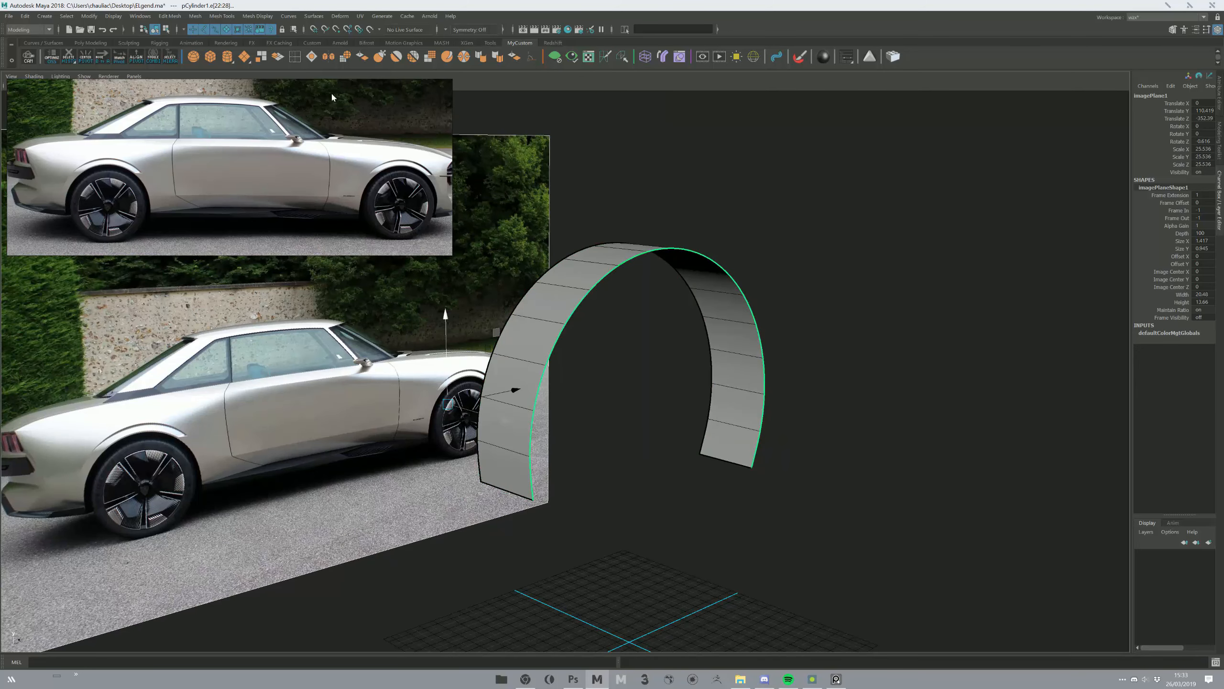
- Turn off smooth preview and extrude the arch's front border edges inward to form a narrow side face
key(ctrl+shift+m)
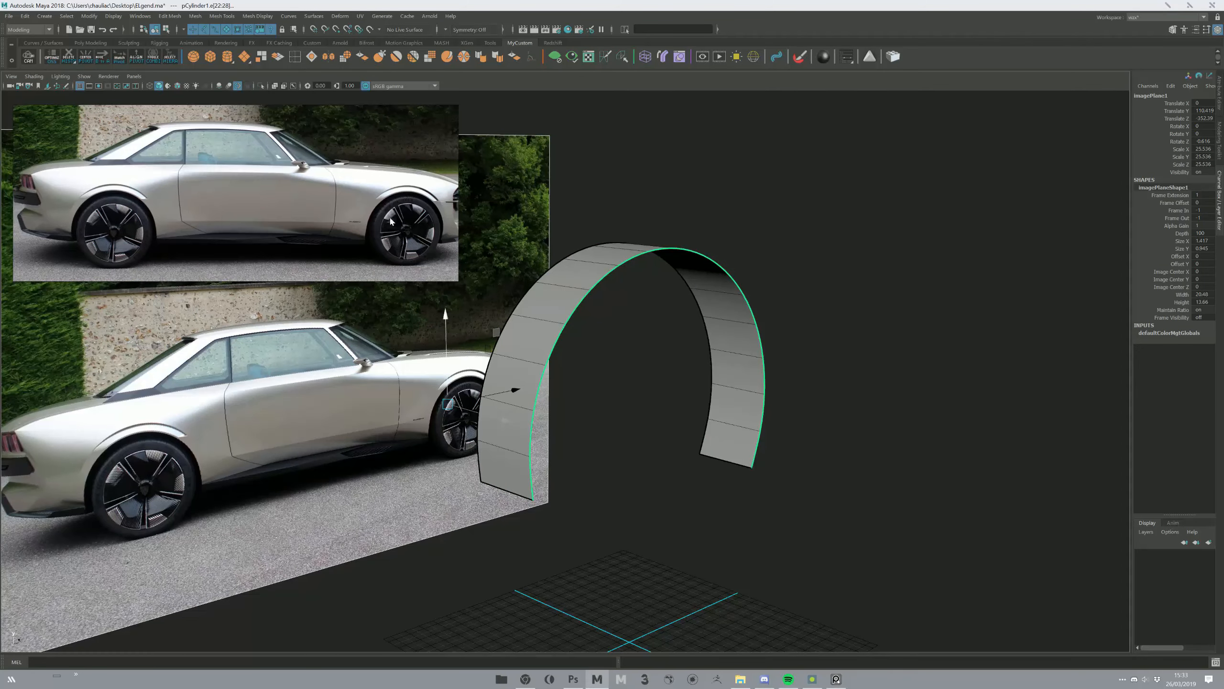
scroll(628, 404, up, 3)
scroll(622, 413, up, 1)
key(ctrl+e)
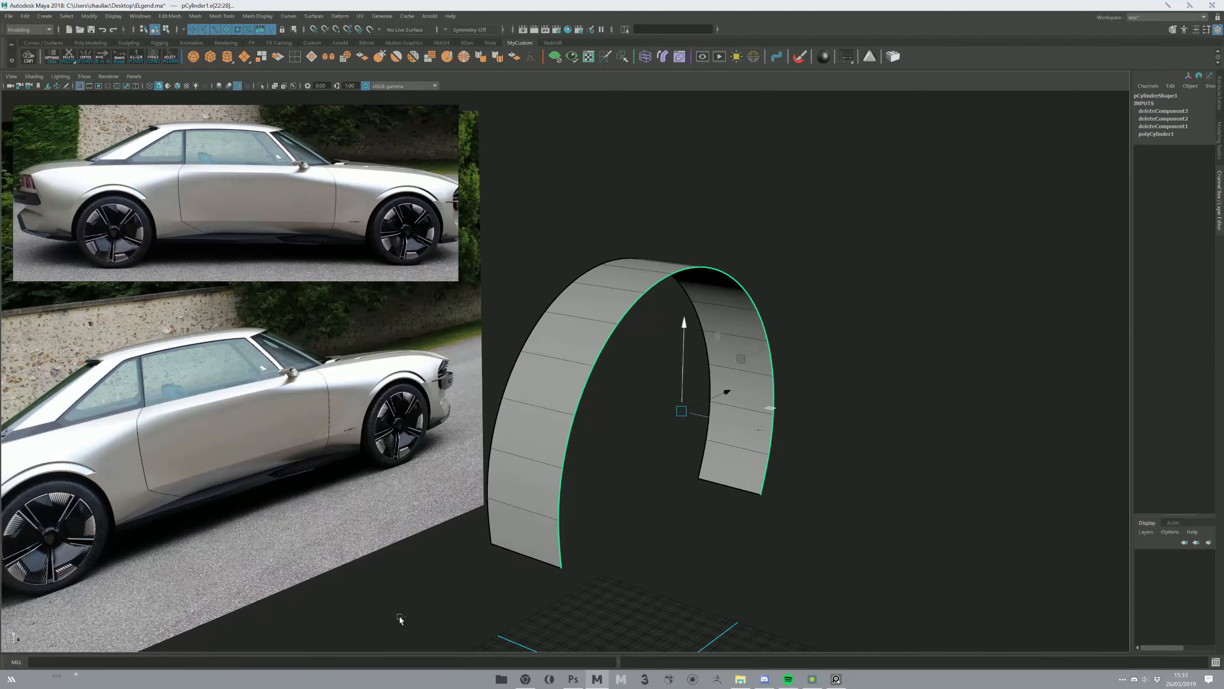
alt+drag(656, 456, 692, 357)
key(1)
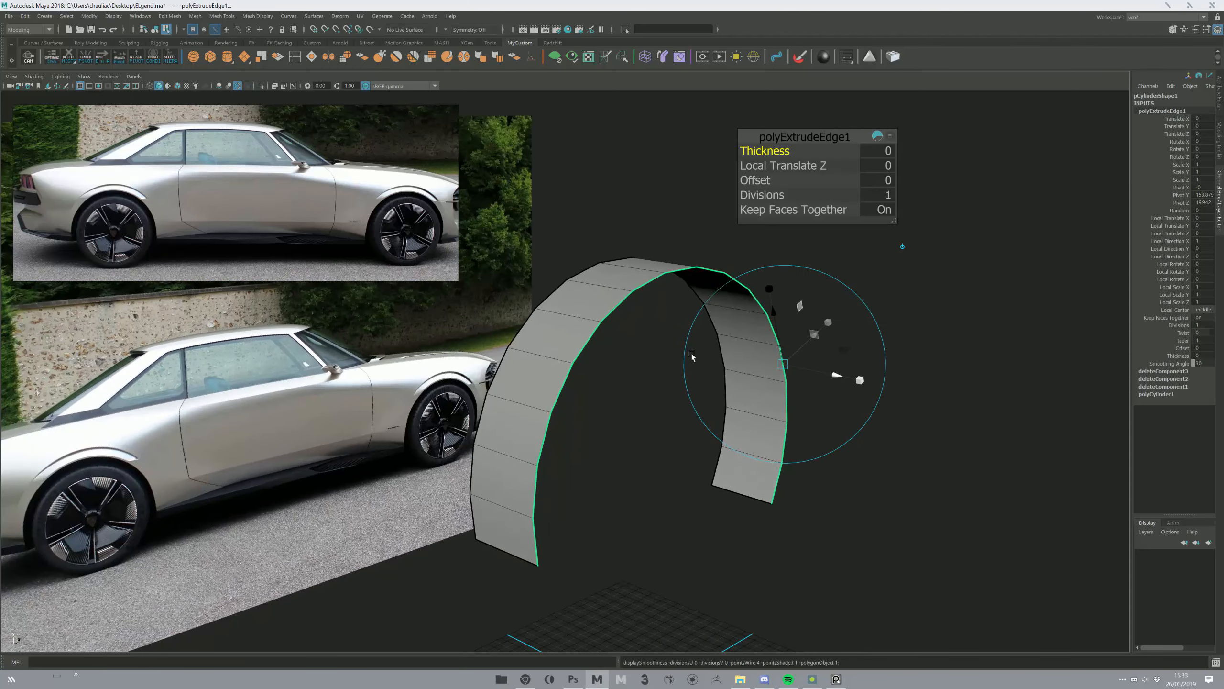
drag(807, 326, 794, 358)
key(w)
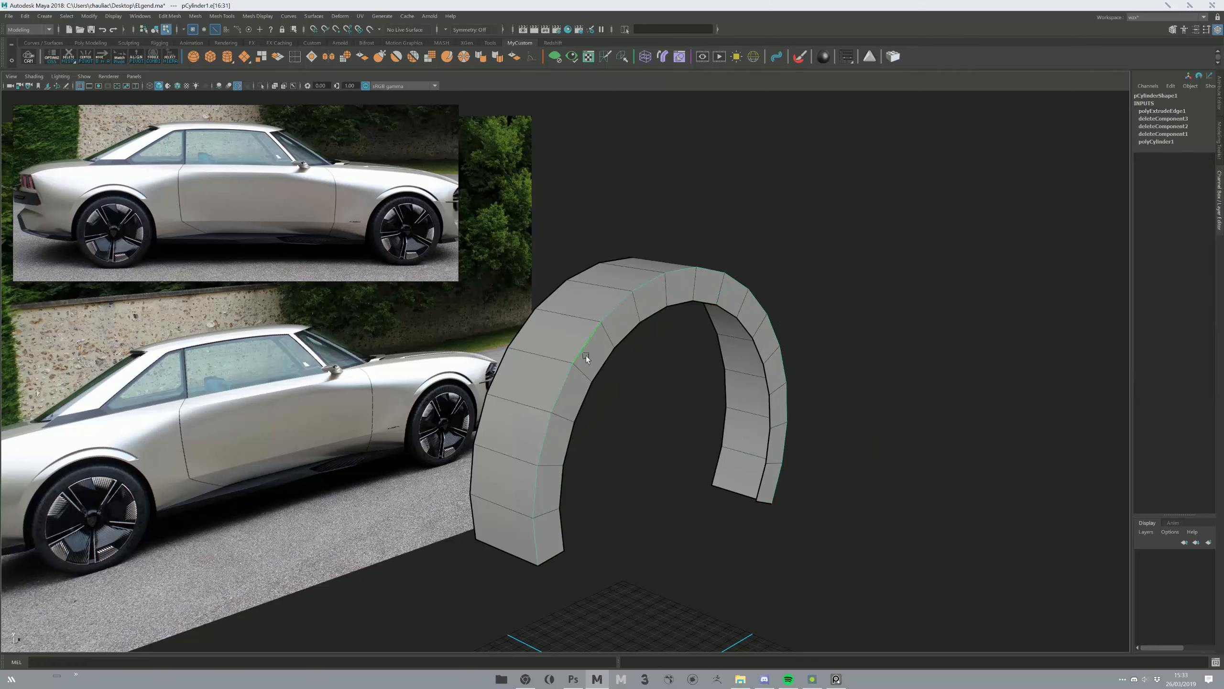
- Bevel the corner edge loop between the arch's outer and side faces and return to object mode
drag(693, 417, 612, 417)
key(ctrl+b)
key(F8)
alt+drag(569, 379, 589, 435)
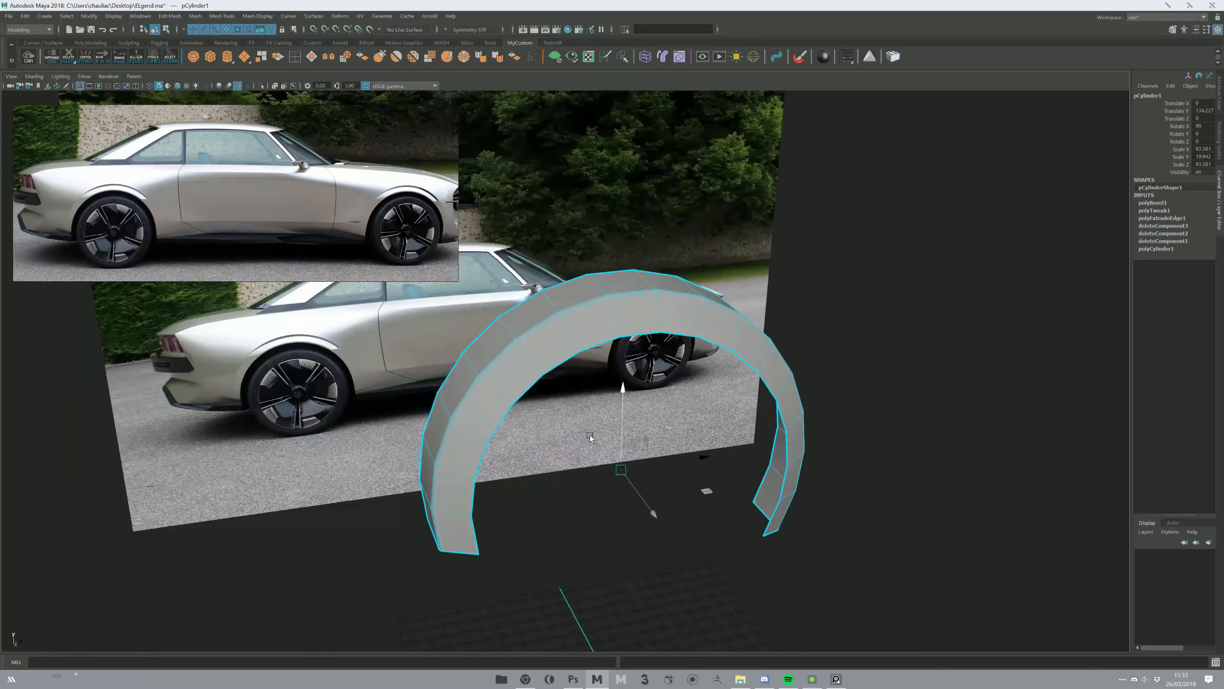
alt+drag(509, 339, 602, 297)
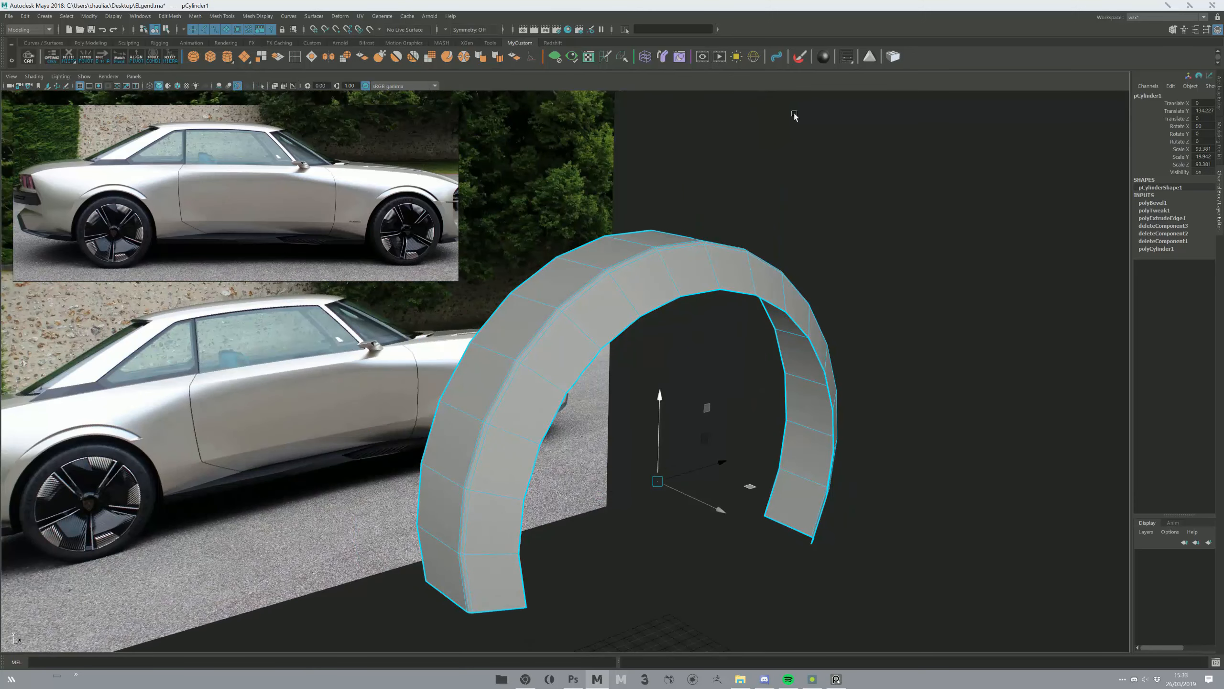
- Add the environment lighting from ShadeIt 2.1 and hide its background backdrop
click(823, 56)
drag(401, 103, 927, 143)
click(913, 161)
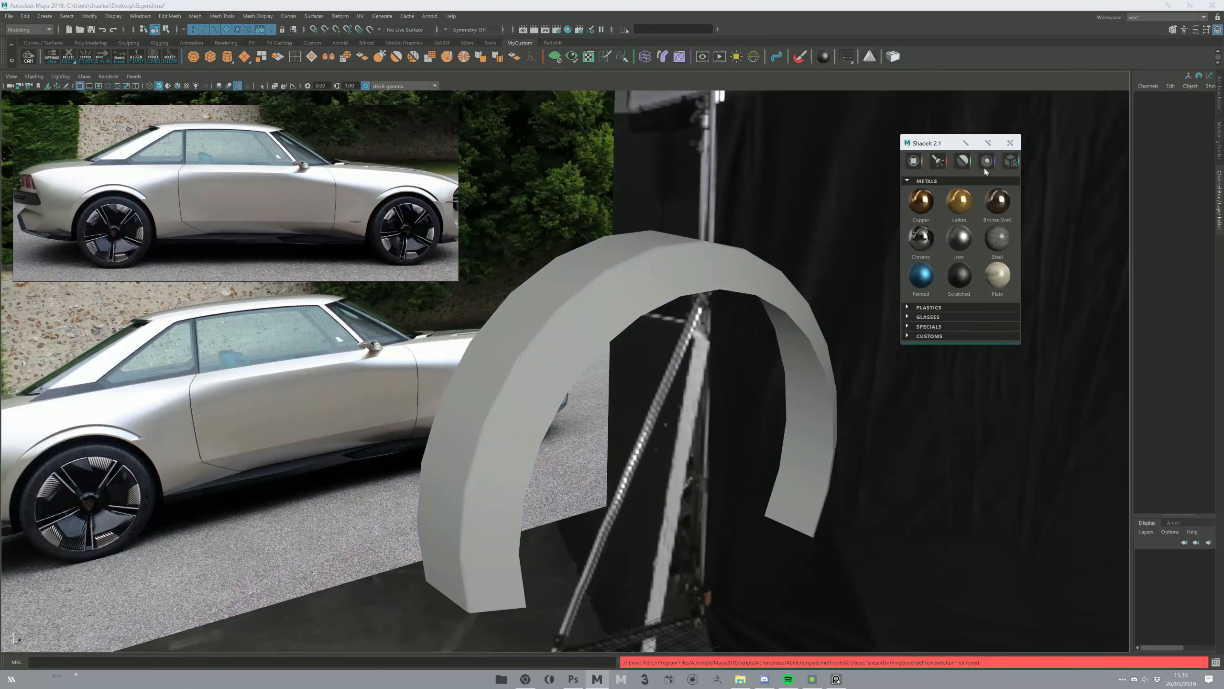
click(963, 161)
click(1011, 142)
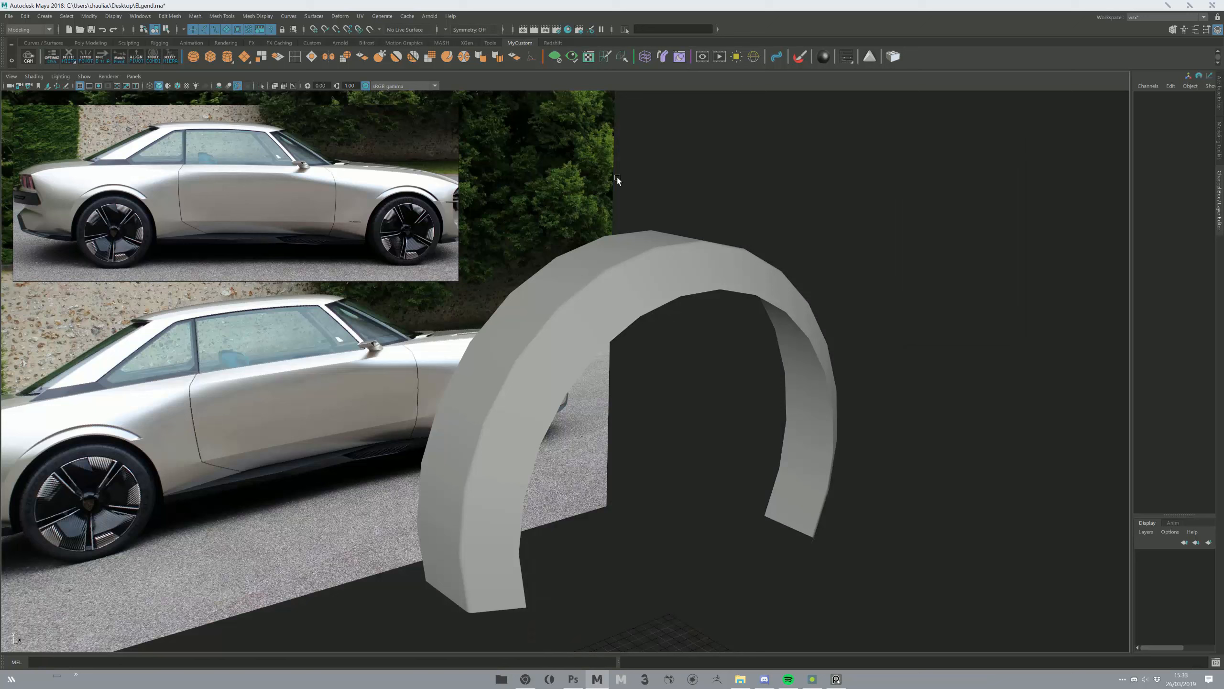
- Light the viewport with all scene lights and switch the arch to edge selection
click(196, 85)
alt+drag(738, 219, 748, 253)
click(749, 259)
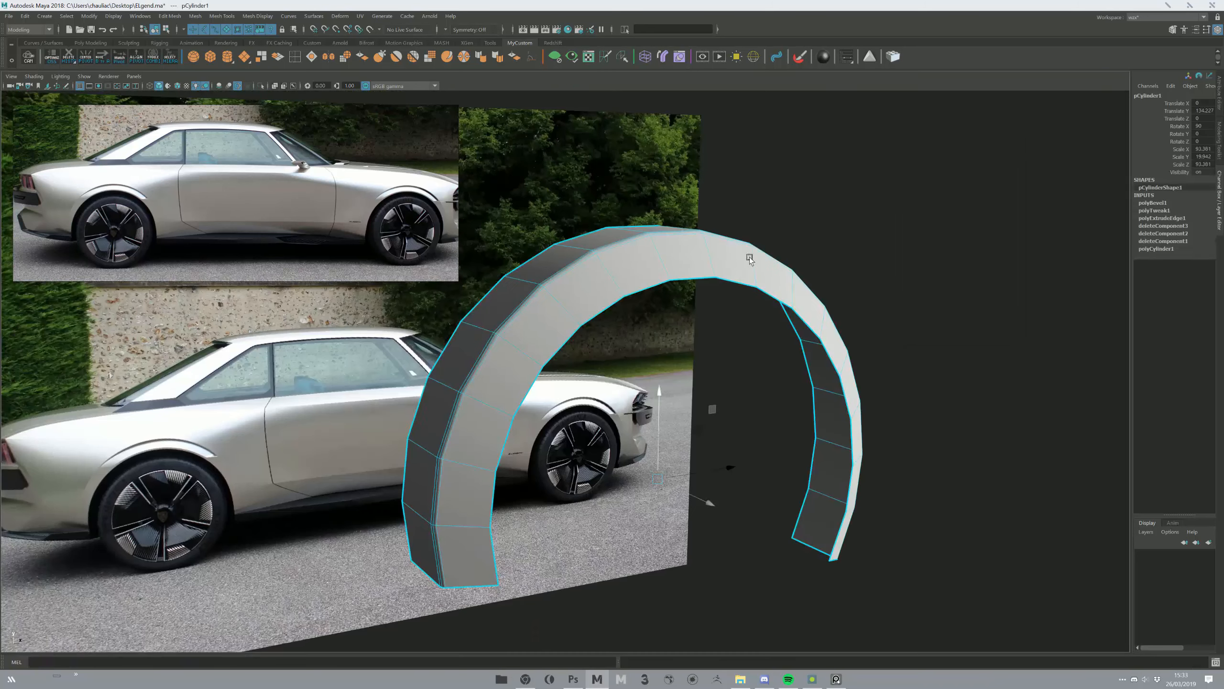
key(F10)
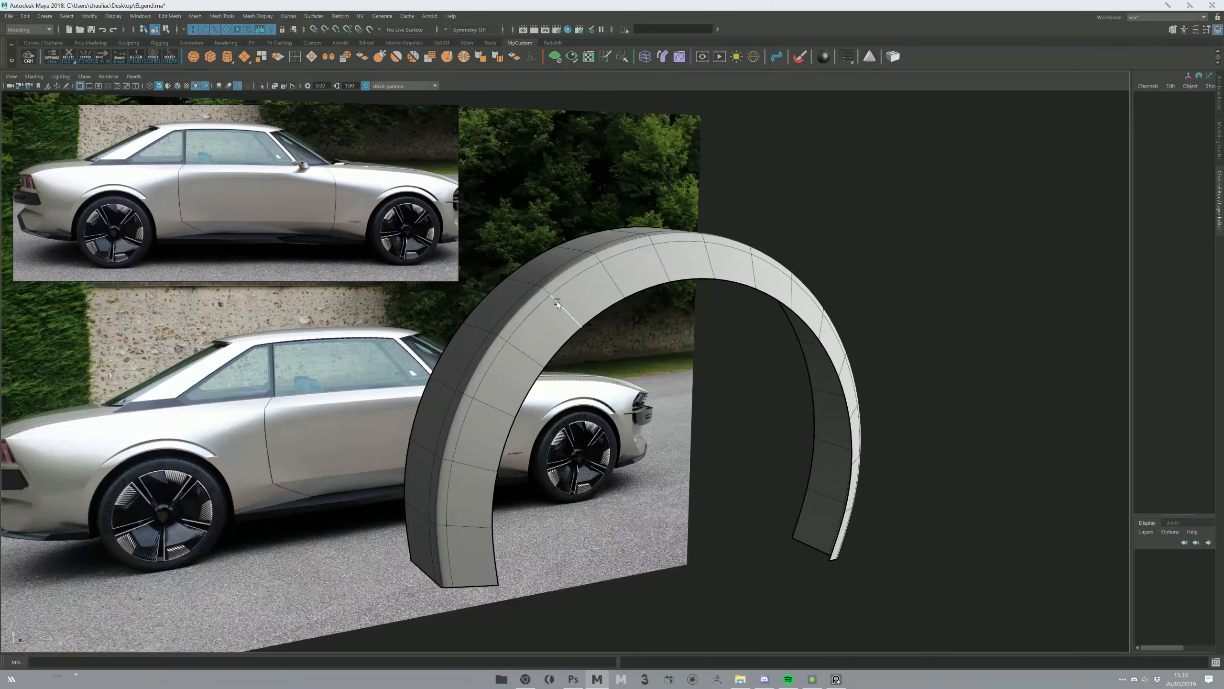
- Try moving and deleting single edges on the bevelled arch
click(557, 301)
drag(555, 312, 555, 308)
click(719, 465)
alt+drag(719, 464, 738, 323)
click(737, 323)
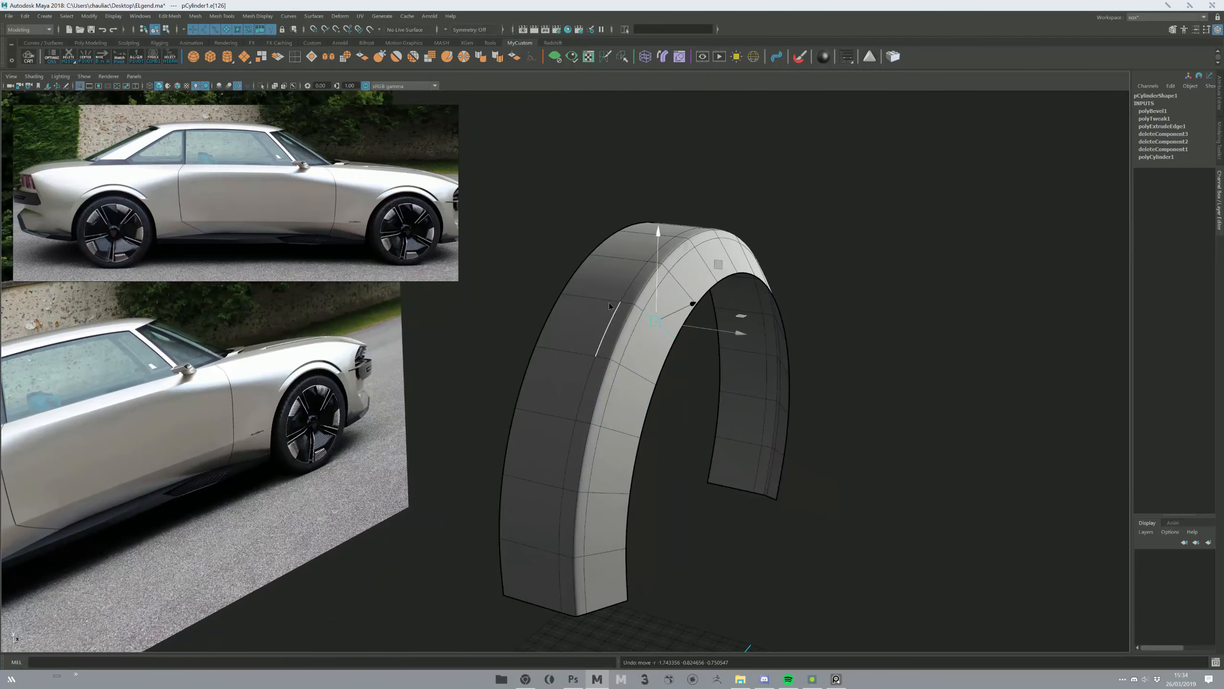
click(577, 448)
alt+drag(577, 448, 441, 331)
key(ctrl+z)
key(ctrl+z)
key(ctrl+z)
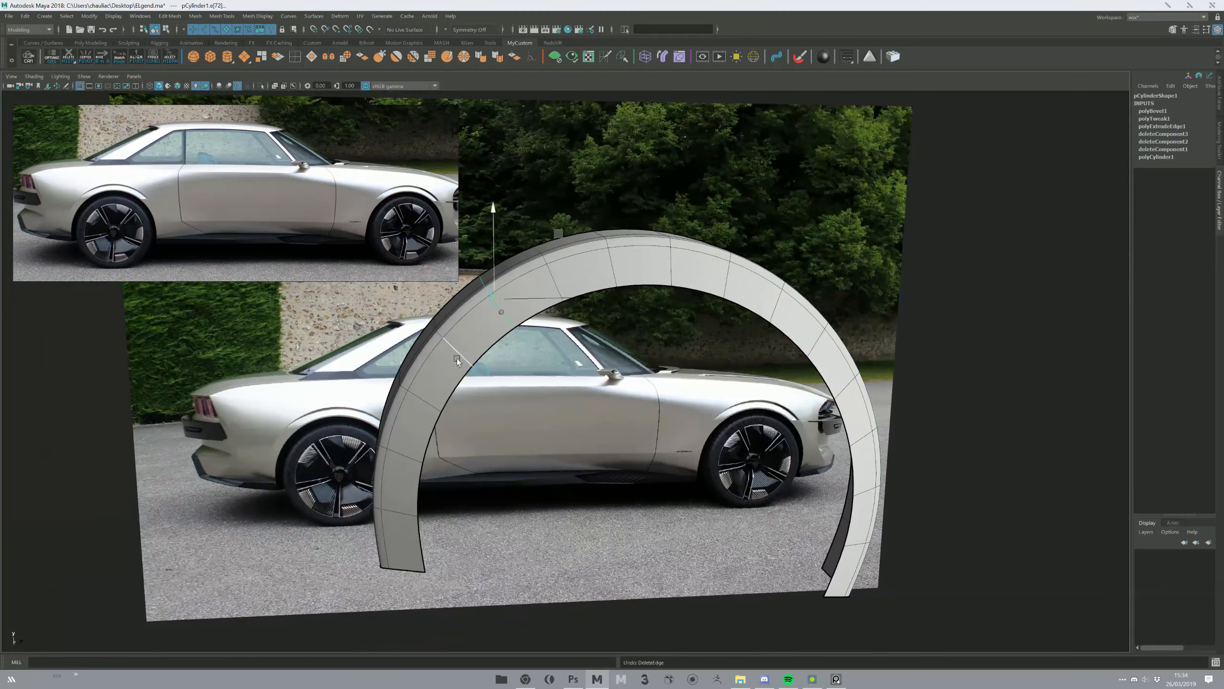
- Connect the edges across one arch segment at slide 0.5 and return to object mode
click(465, 320)
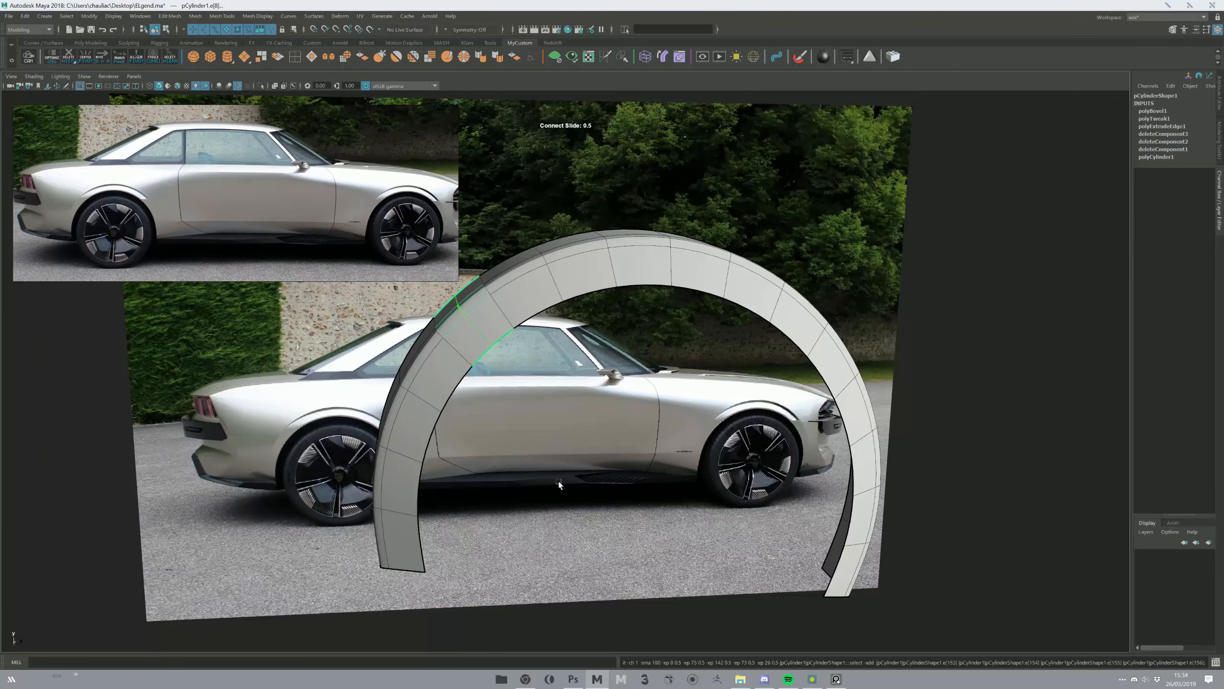
click(592, 608)
alt+drag(592, 608, 477, 398)
scroll(456, 401, up, 5)
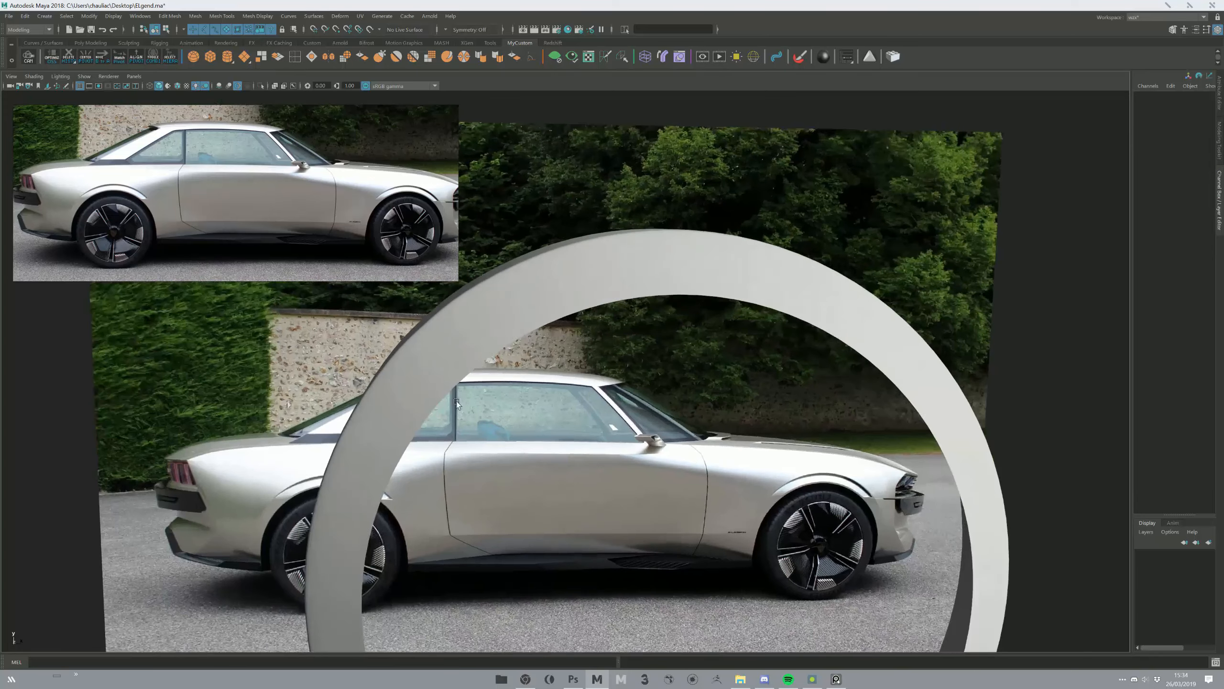
alt+drag(427, 330, 621, 309)
click(451, 320)
click(528, 398)
click(637, 309)
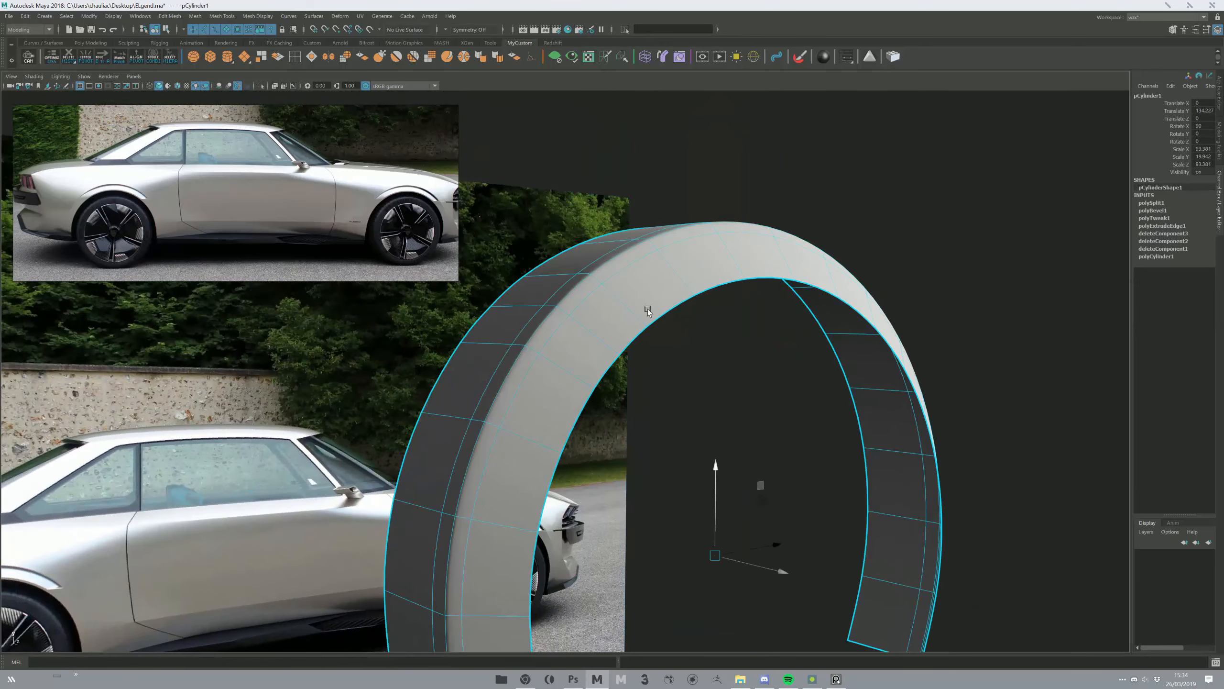
- Try ShadeIt metal presets on the arch, settling on Chrome
click(824, 57)
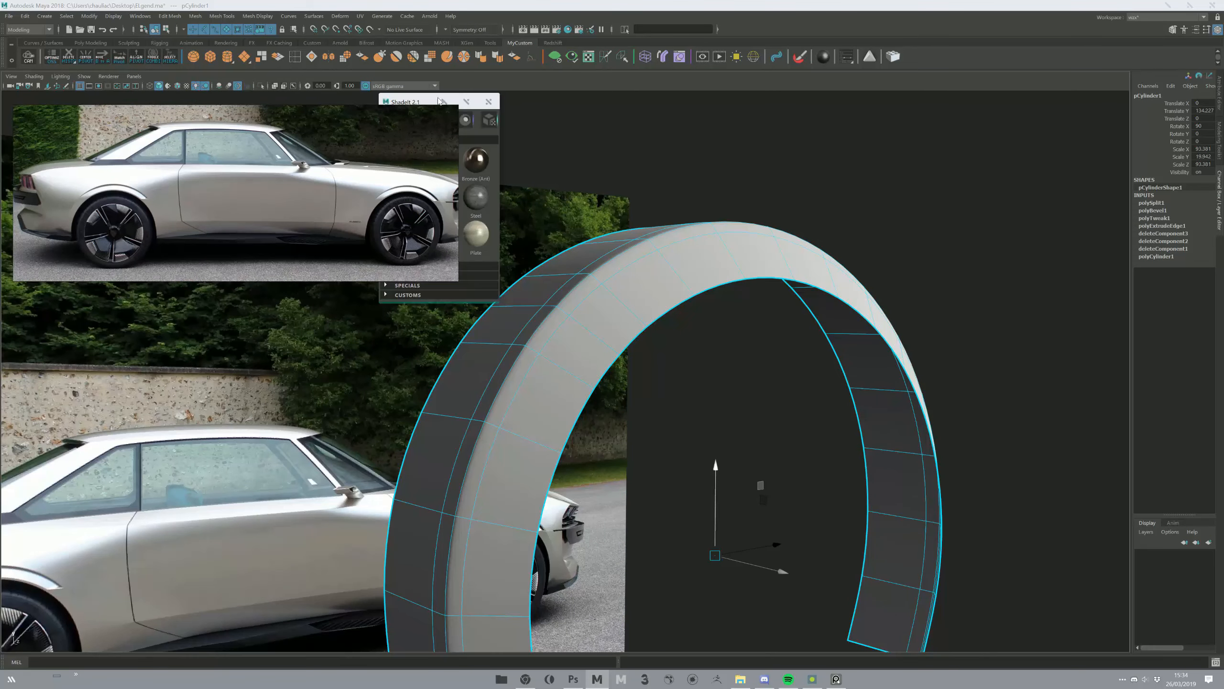
click(554, 155)
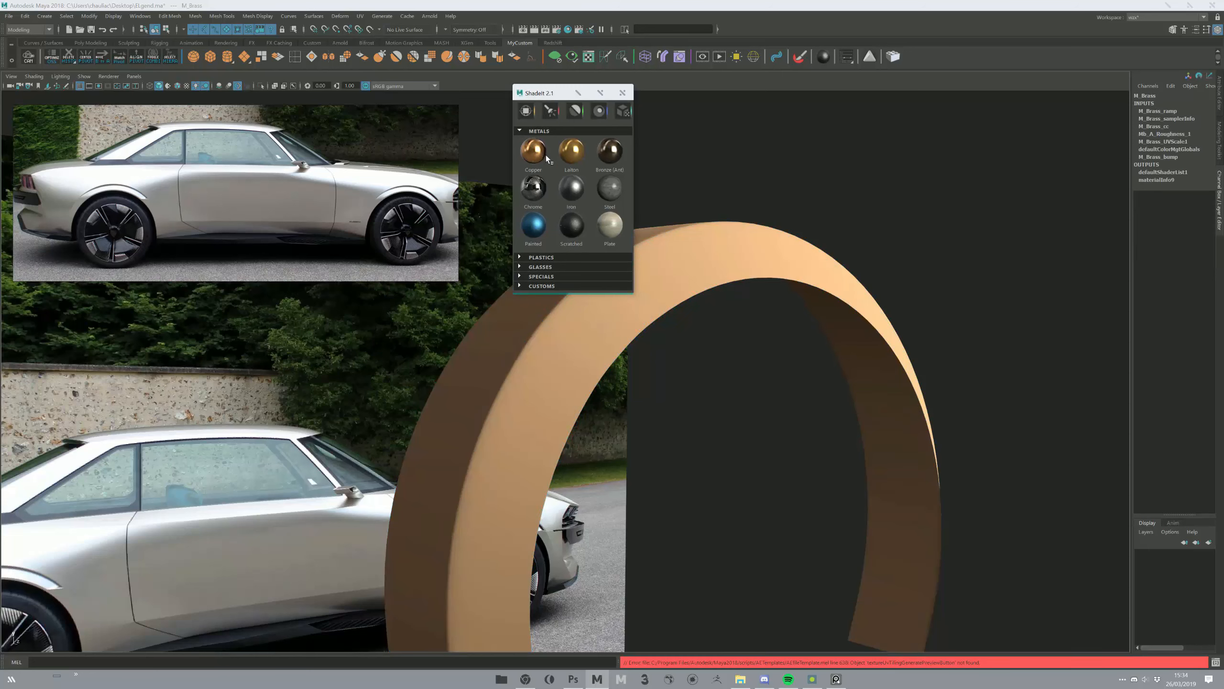
click(671, 241)
click(572, 150)
click(670, 236)
click(550, 195)
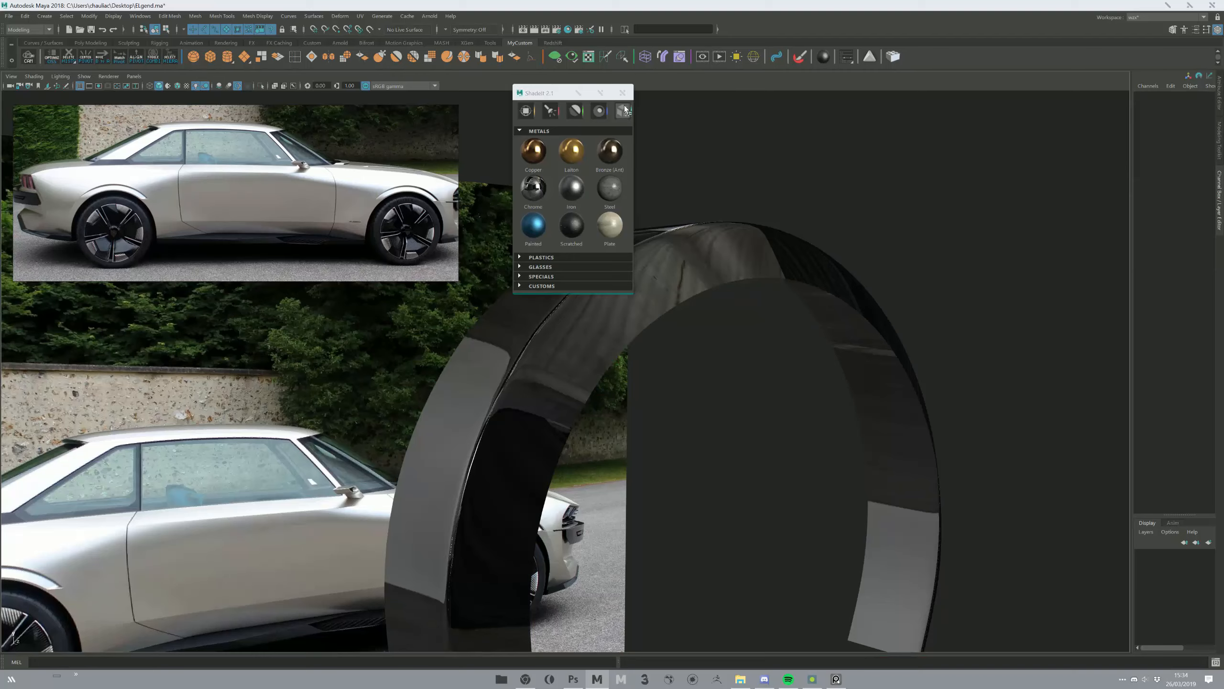
alt+drag(656, 151, 476, 360)
click(476, 361)
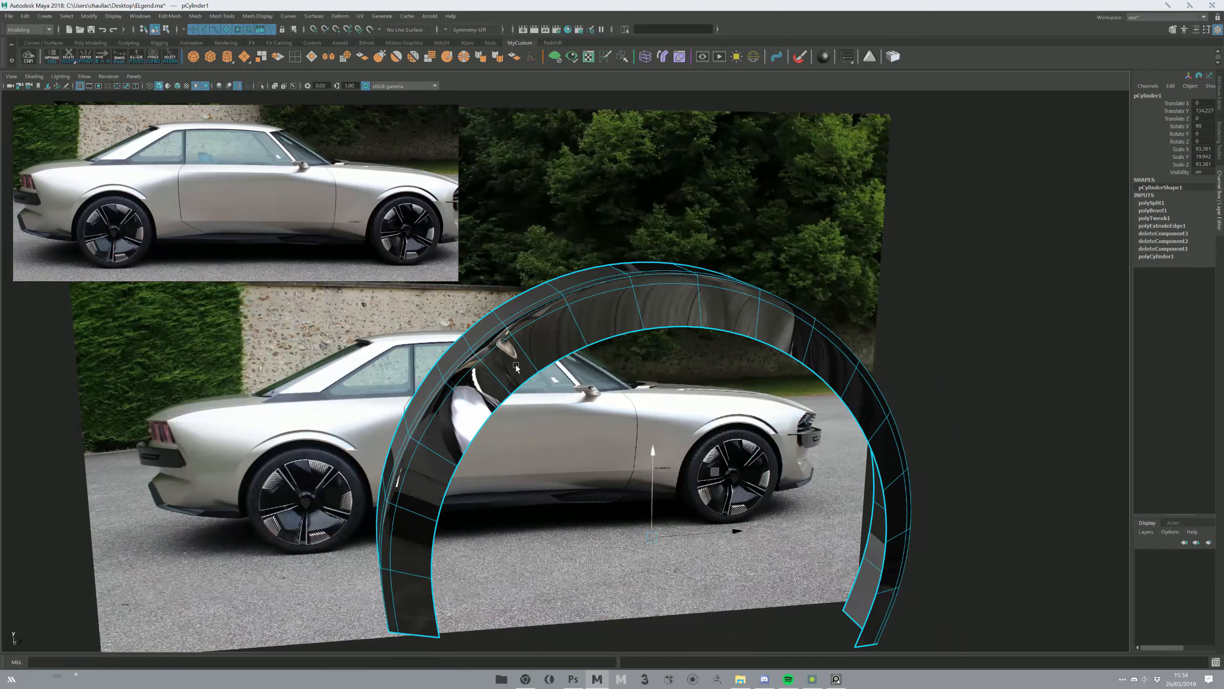
- Turn off the arch's smooth preview, delete the added edge loop, and return to object mode
key(1)
double_click(486, 364)
key(ctrl+Delete)
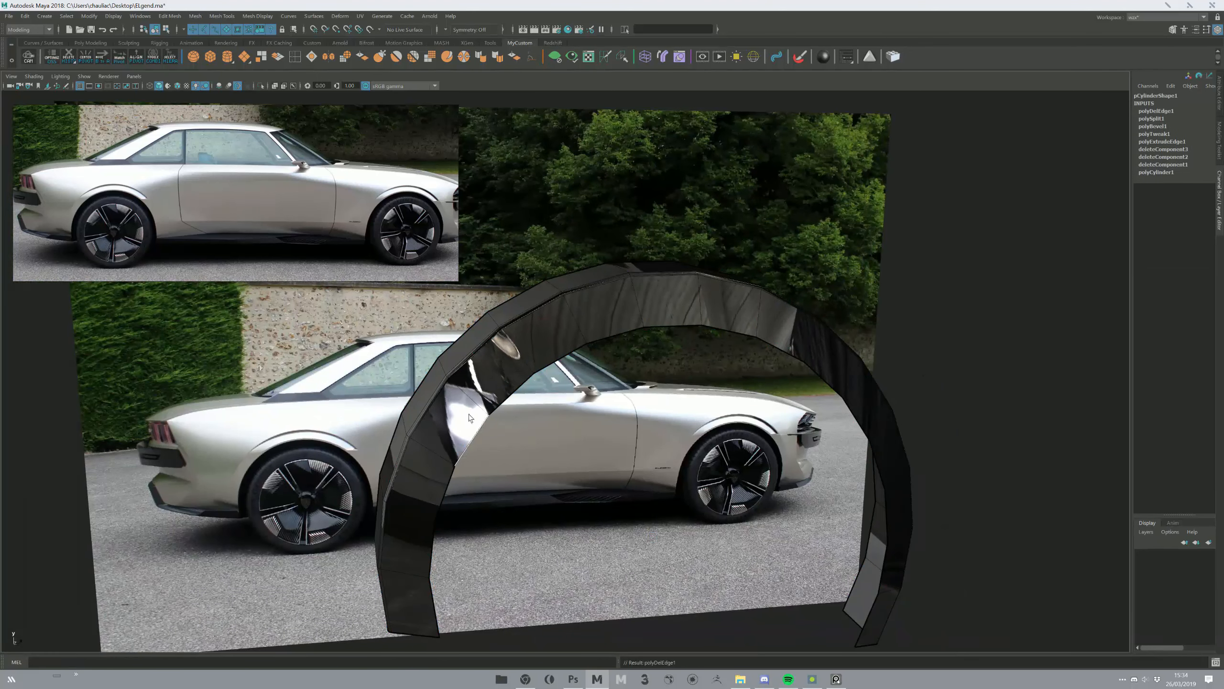
alt+drag(501, 365, 504, 348)
right_drag(503, 348, 523, 328)
- Display the arch with the default material and save the scene
click(169, 86)
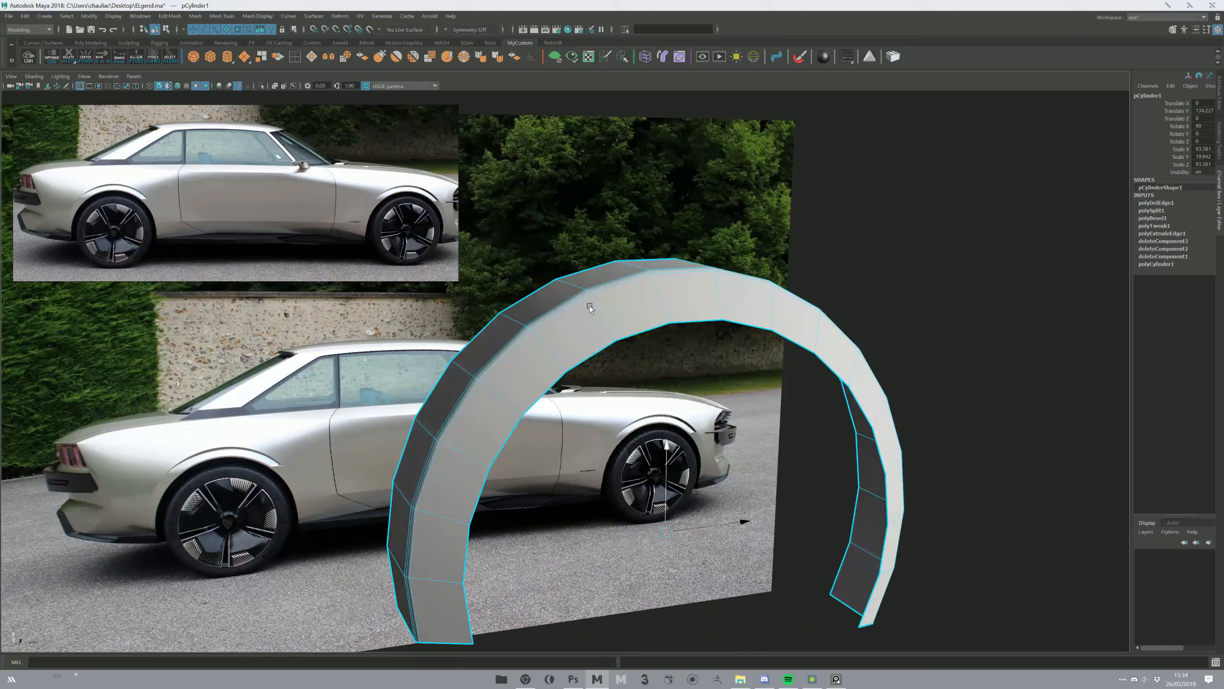
alt+drag(534, 404, 403, 470)
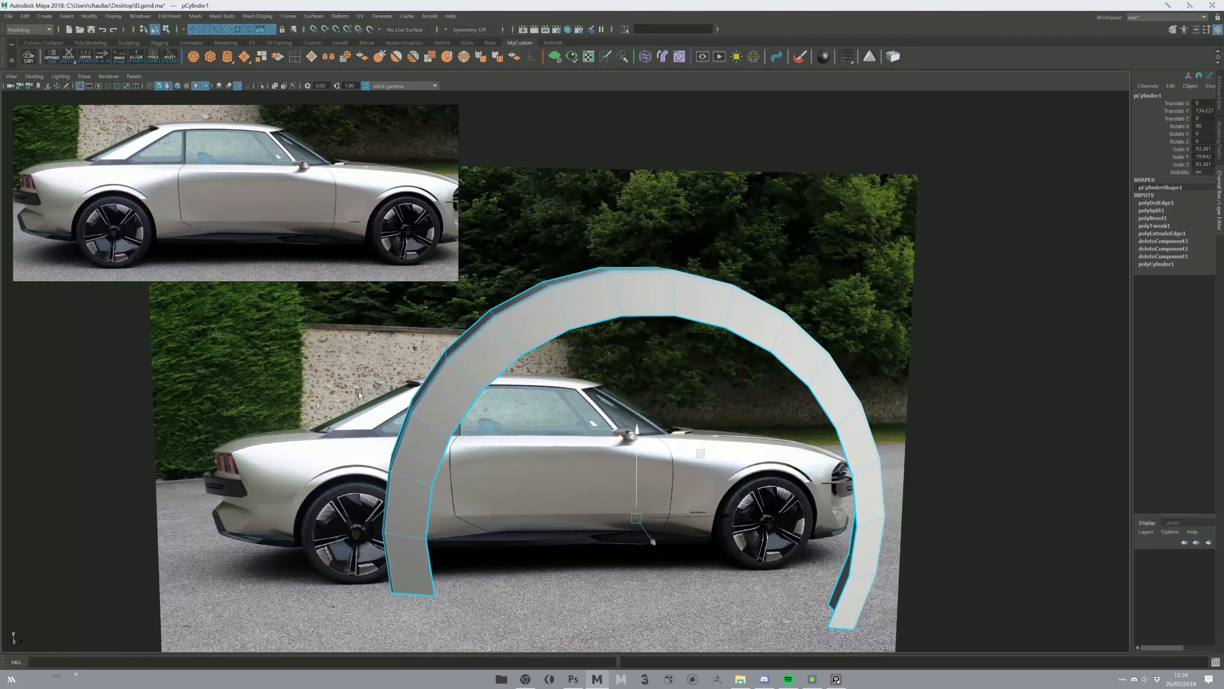
alt+drag(529, 325, 539, 374)
key(ctrl+s)
- Select the cross edge loop nearest the arch's end, then examine the smoothed arch from both sides in object mode
key(F10)
key(F8)
key(F10)
click(466, 548)
double_click(467, 548)
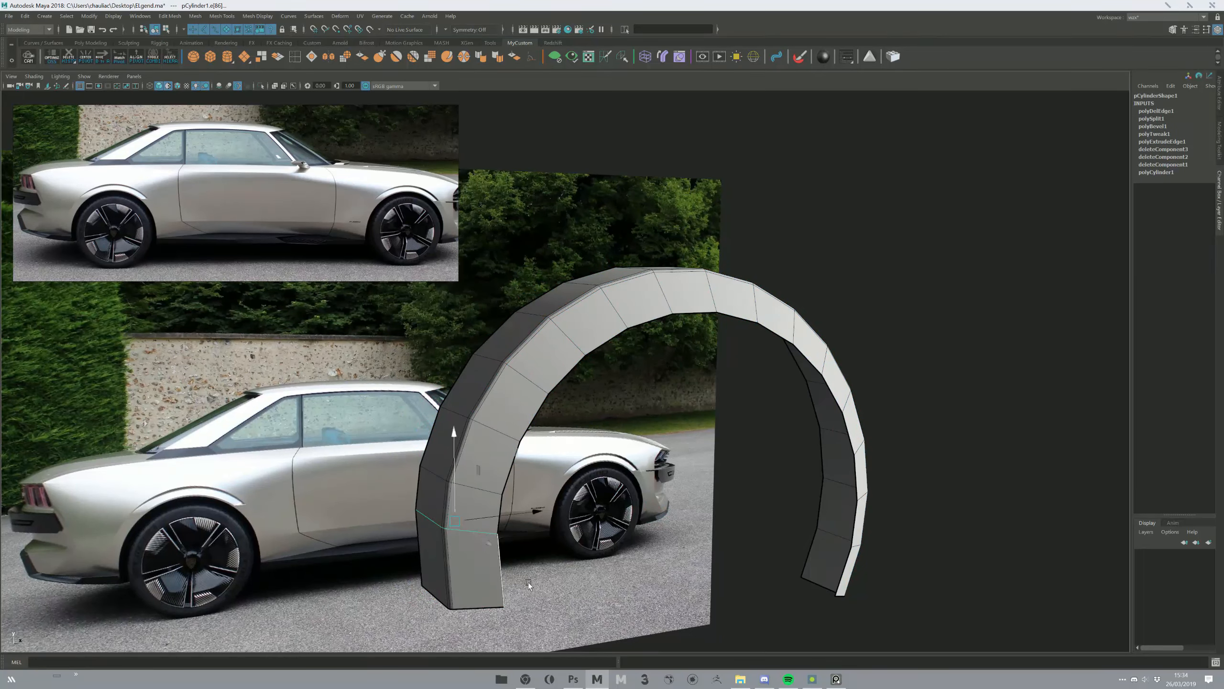
key(F8)
alt+drag(612, 570, 588, 573)
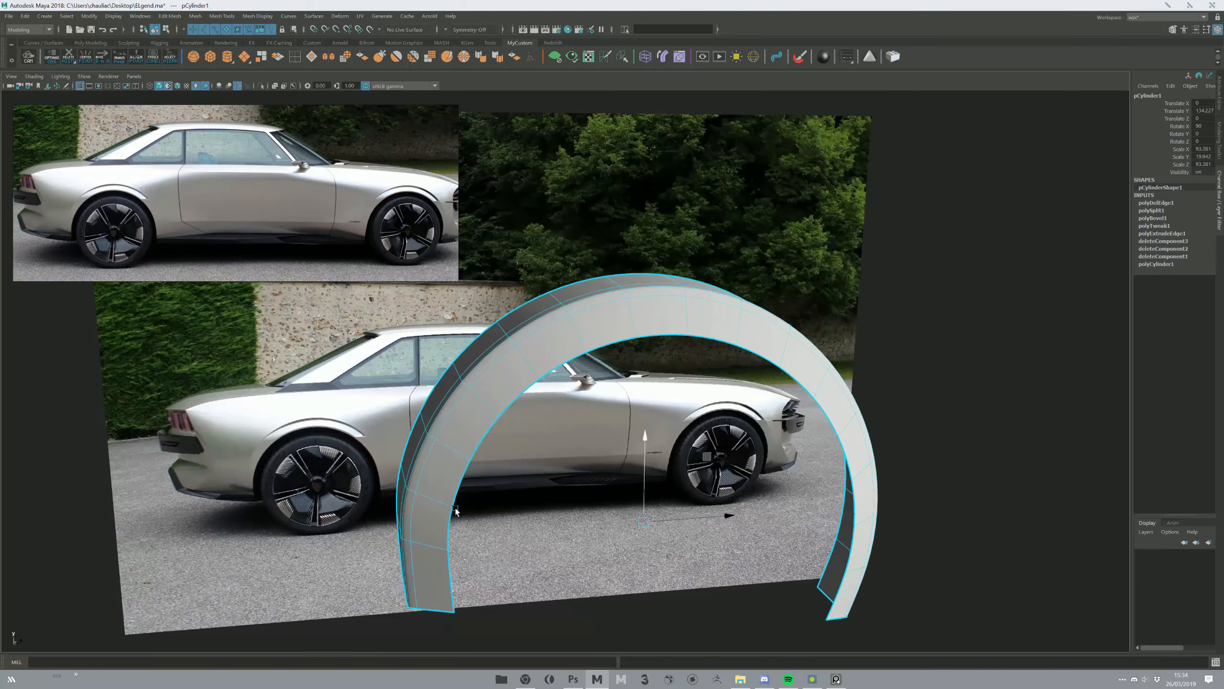
alt+drag(451, 569, 444, 470)
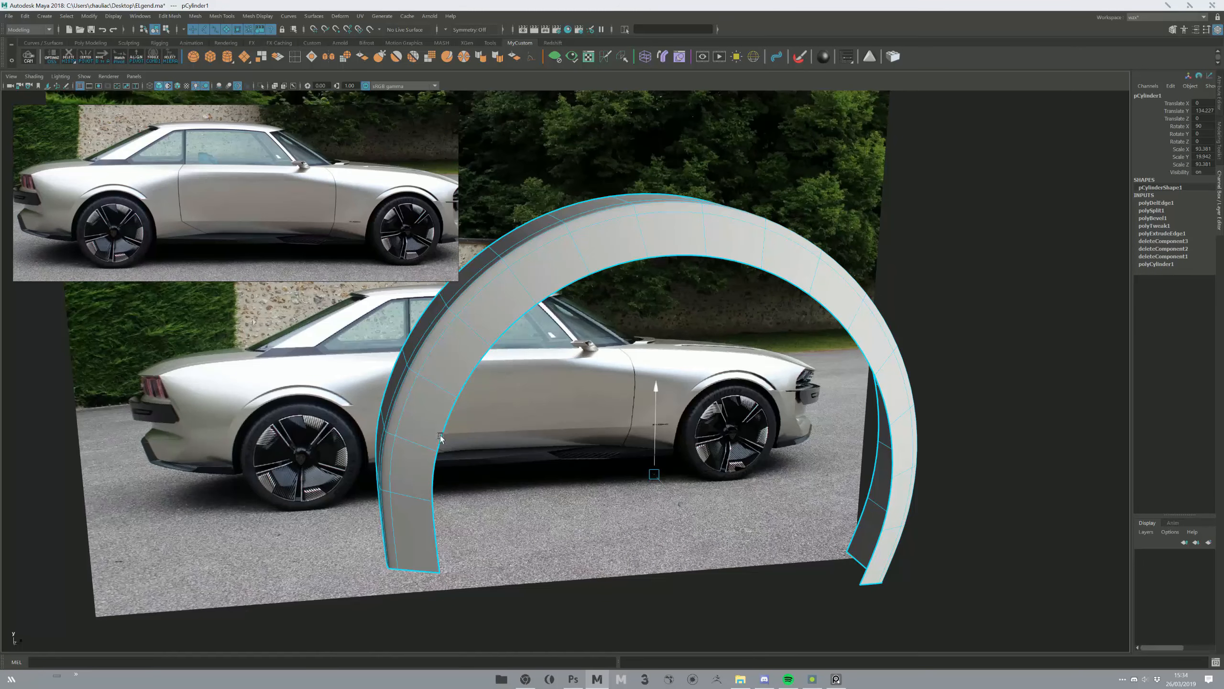
alt+drag(553, 531, 544, 516)
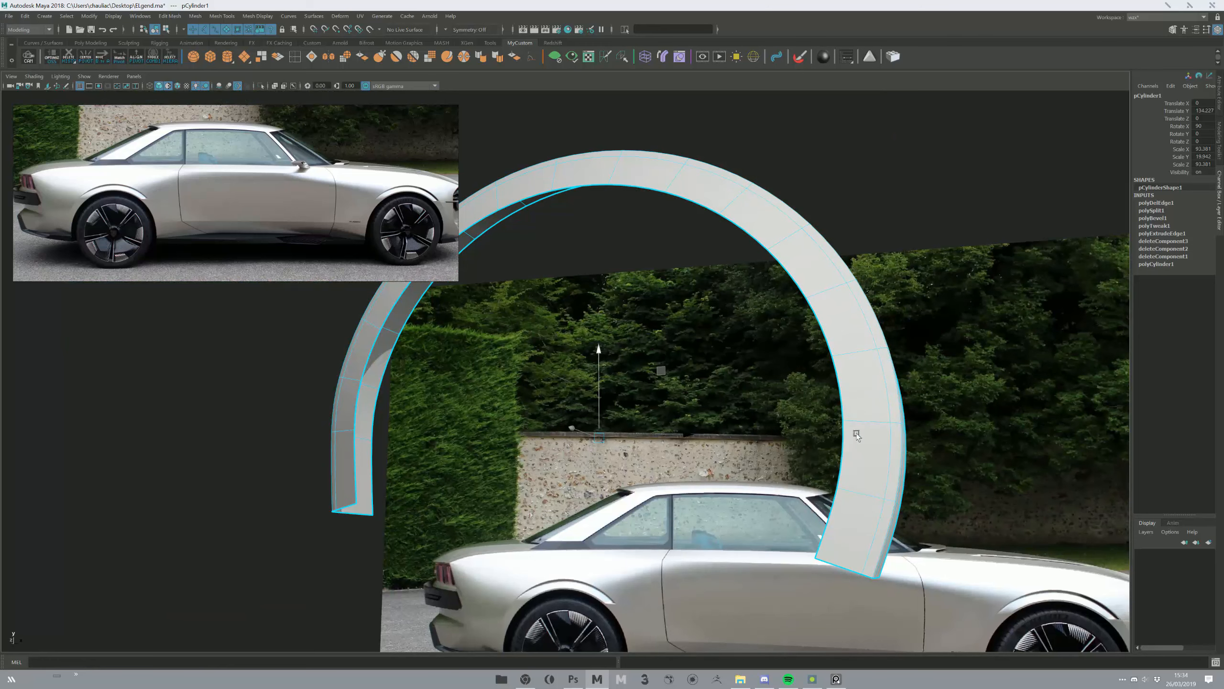
alt+drag(528, 508, 509, 499)
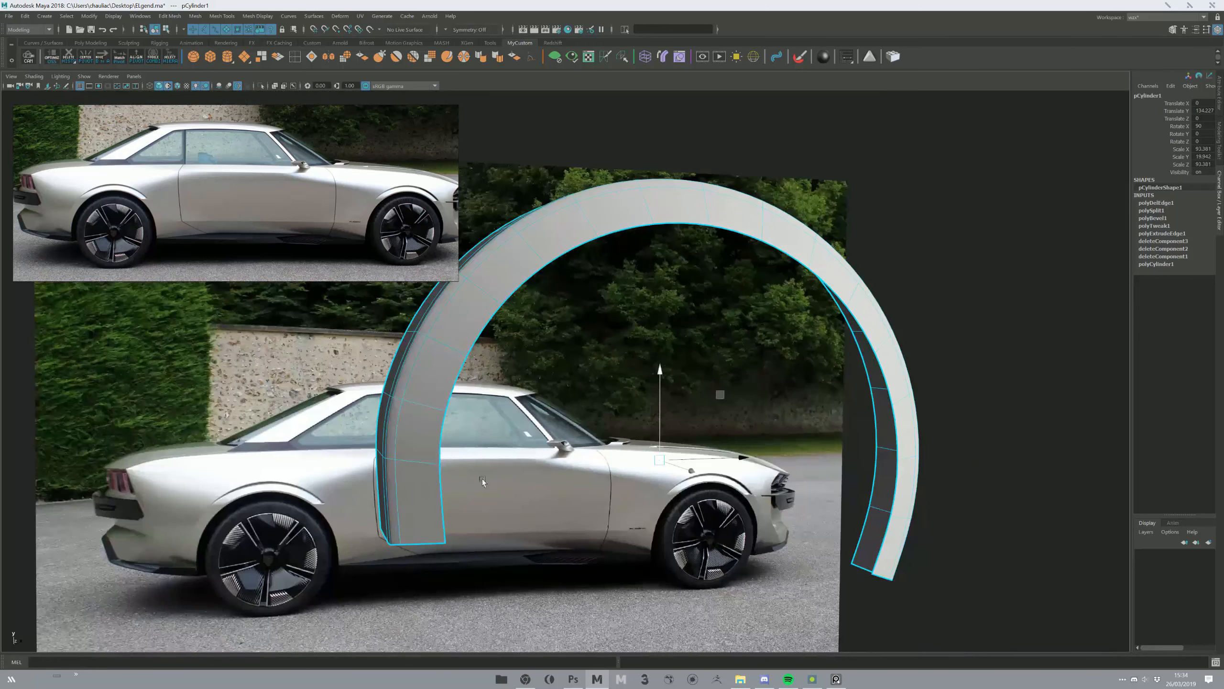
- Undo the last selection changes on the arch
key(ctrl+z)
key(ctrl+z)
key(ctrl+z)
key(ctrl+z)
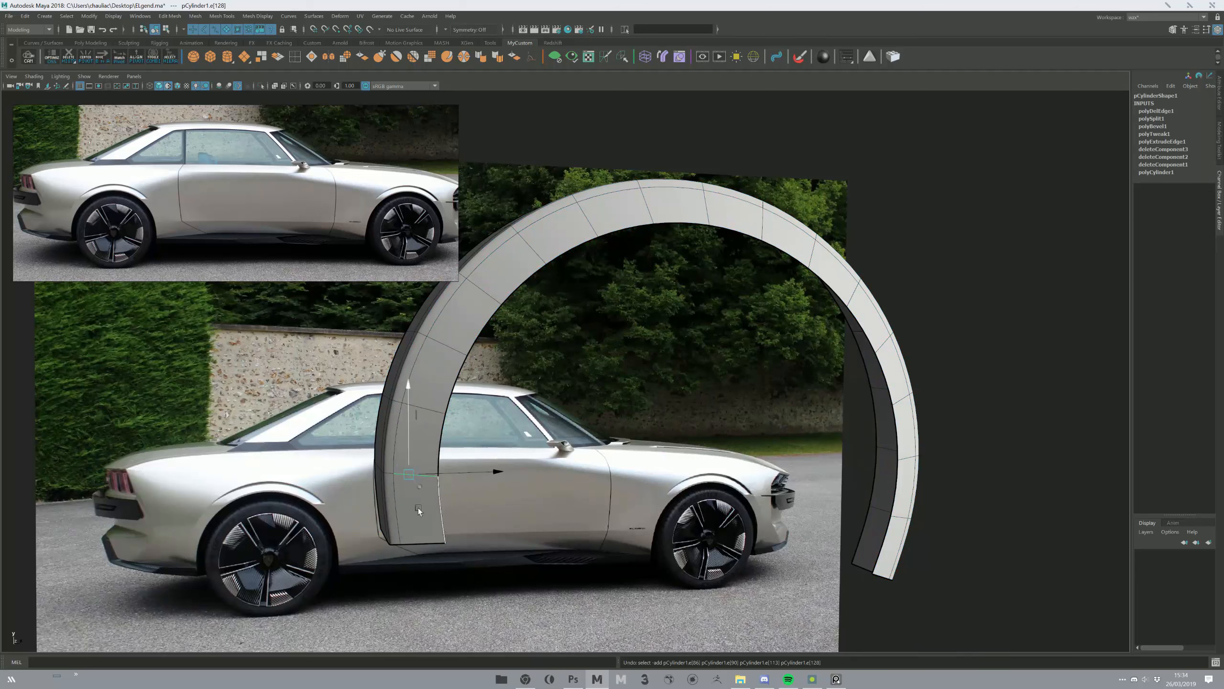
- Shift and rotate the vertices at the arch's near lower end to alter its angle, and return to object mode
key(F9)
click(444, 533)
drag(444, 533, 436, 533)
shift+drag(453, 454, 358, 500)
drag(445, 502, 431, 502)
key(e)
drag(360, 424, 366, 422)
key(F8)
click(496, 397)
key(w)
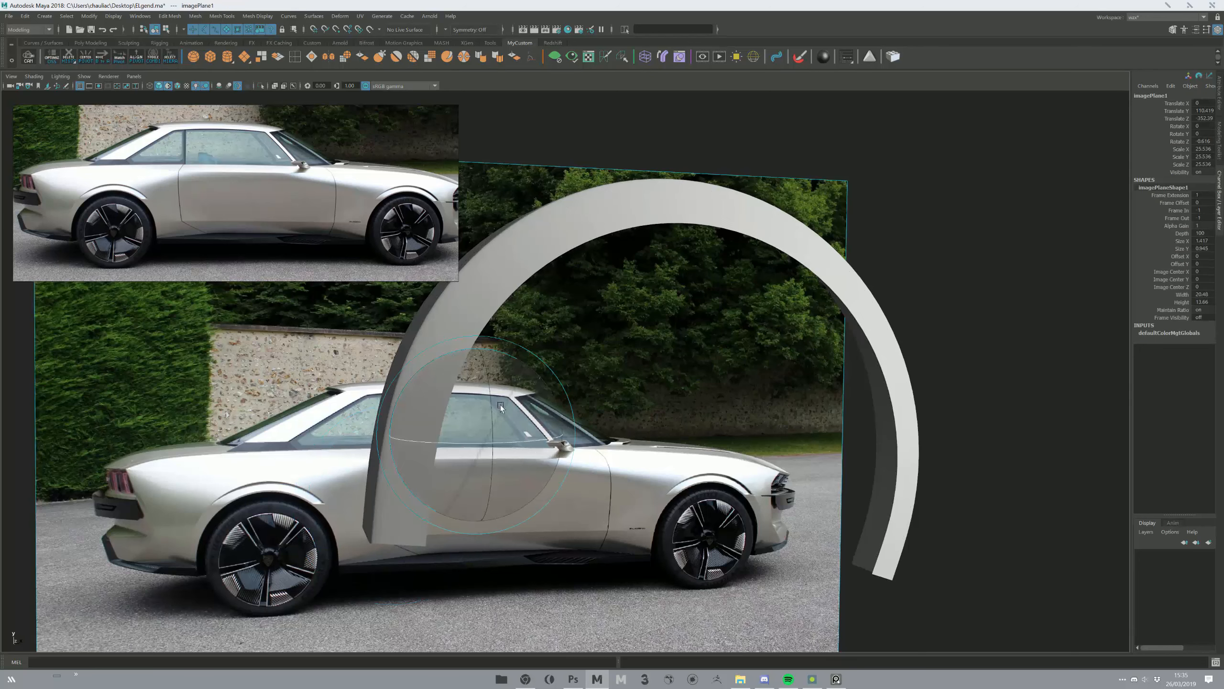
- Delete the demonstration arch from the scene, keeping only the car reference image
click(409, 418)
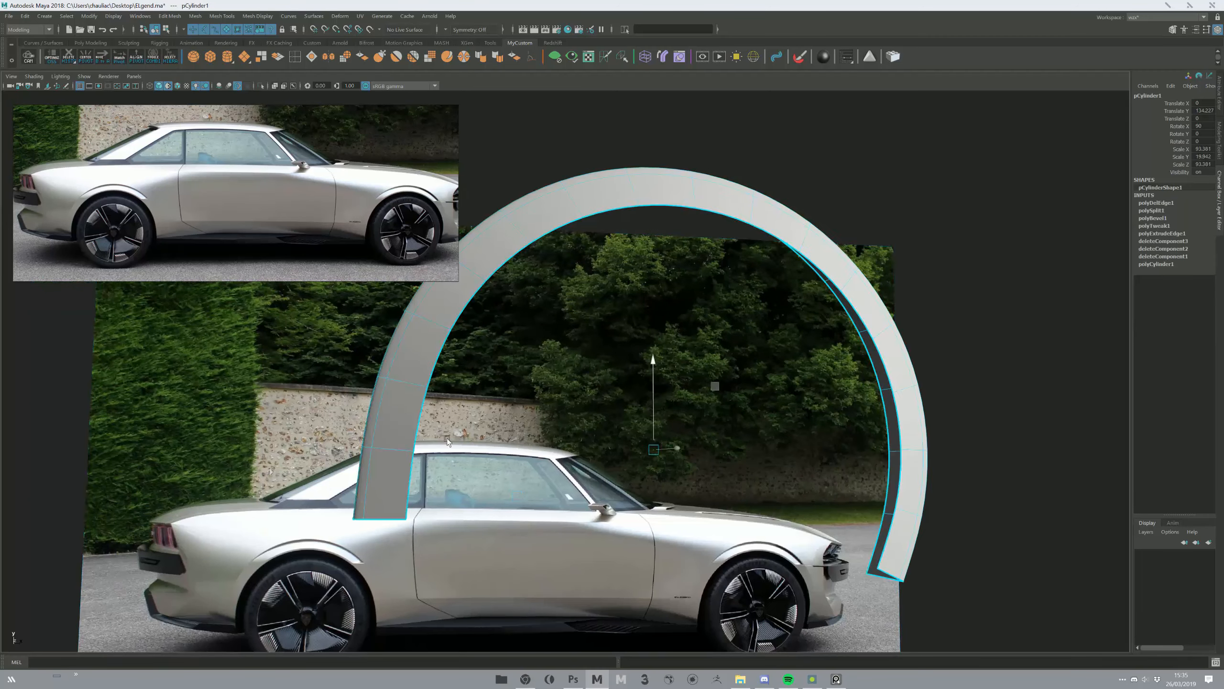
key(f)
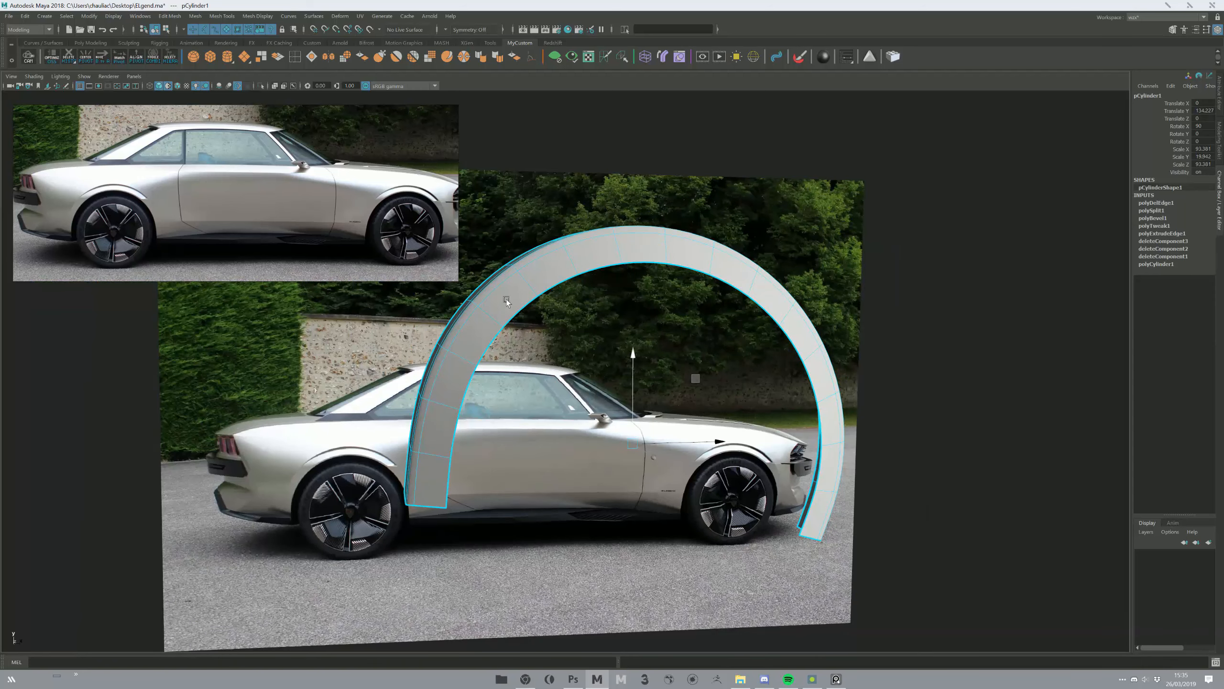
key(Delete)
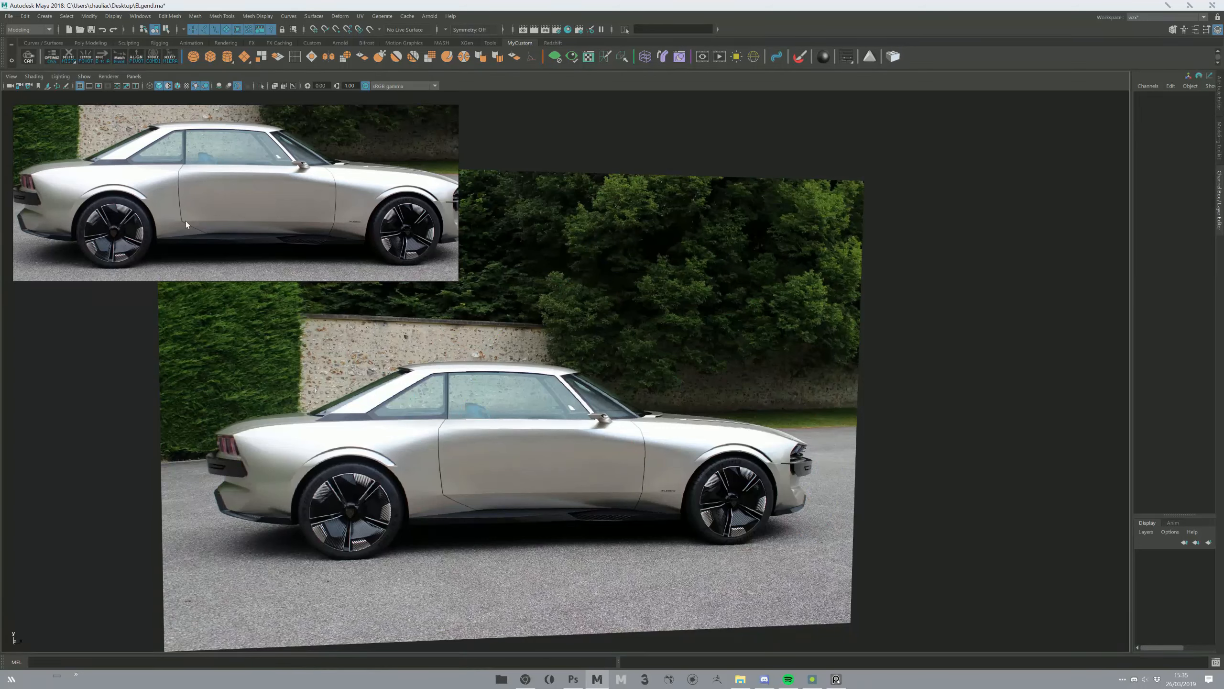
alt+drag(633, 339, 601, 376)
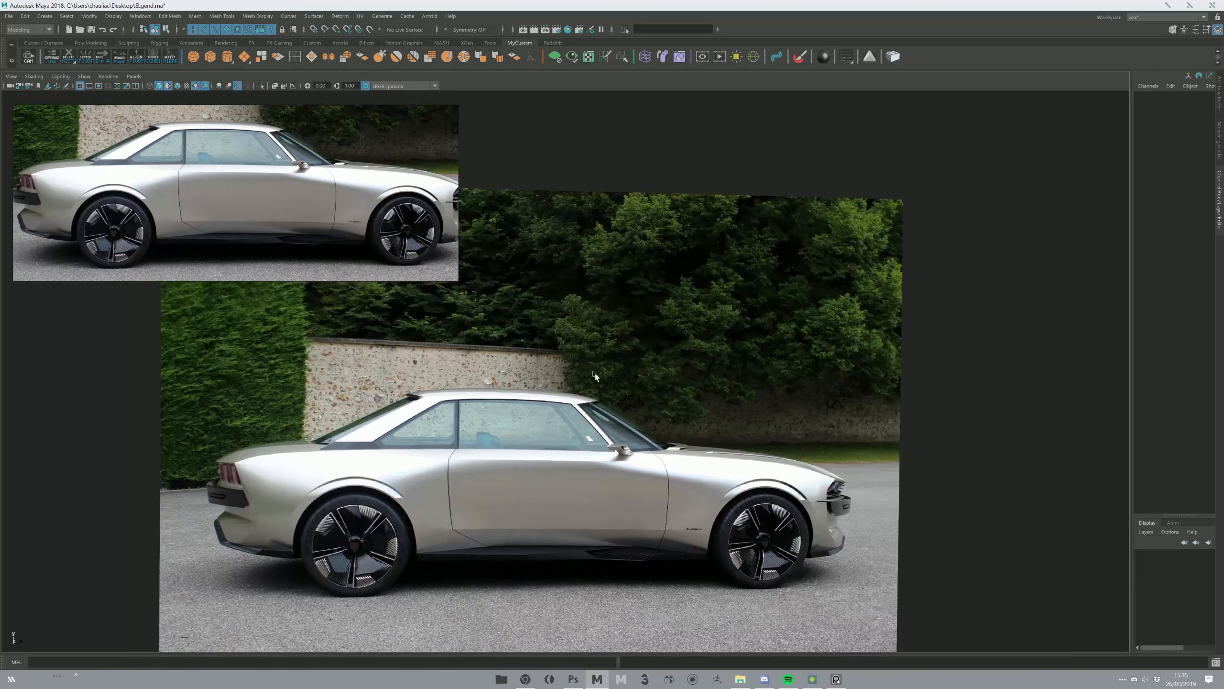
- Create a 26-sided cylinder in the orthographic view facing the side of the car
key(space)
key(space)
alt+middle_drag(583, 416, 655, 390)
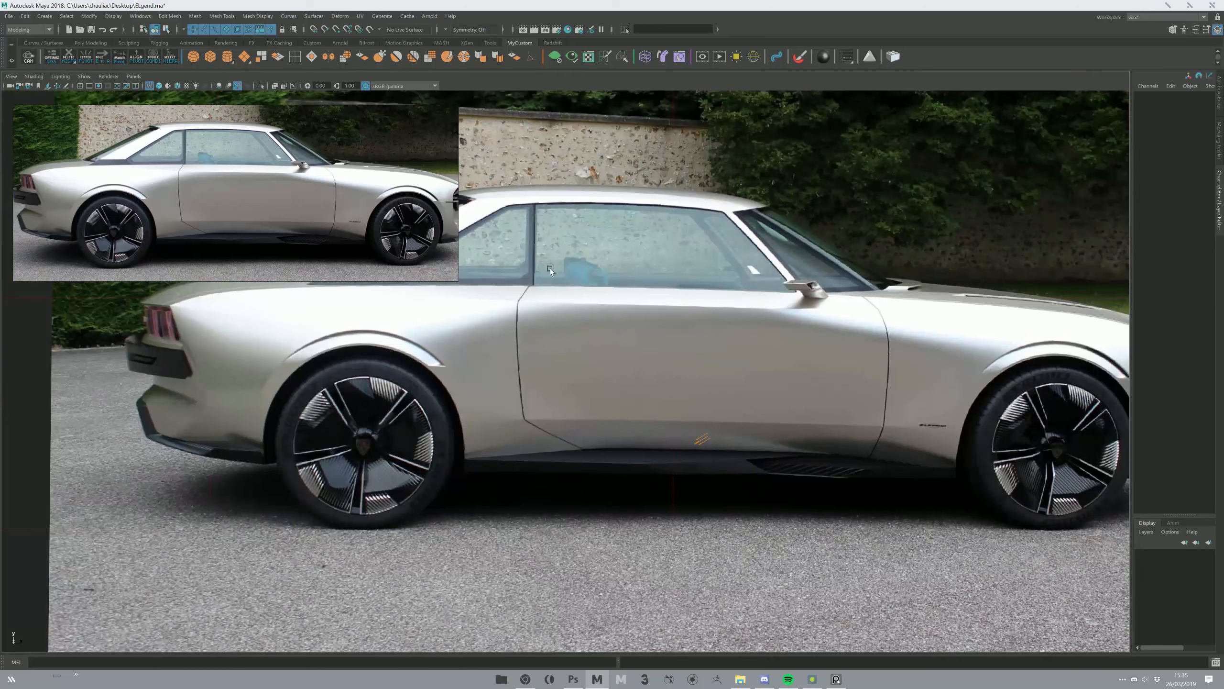
right_click(232, 62)
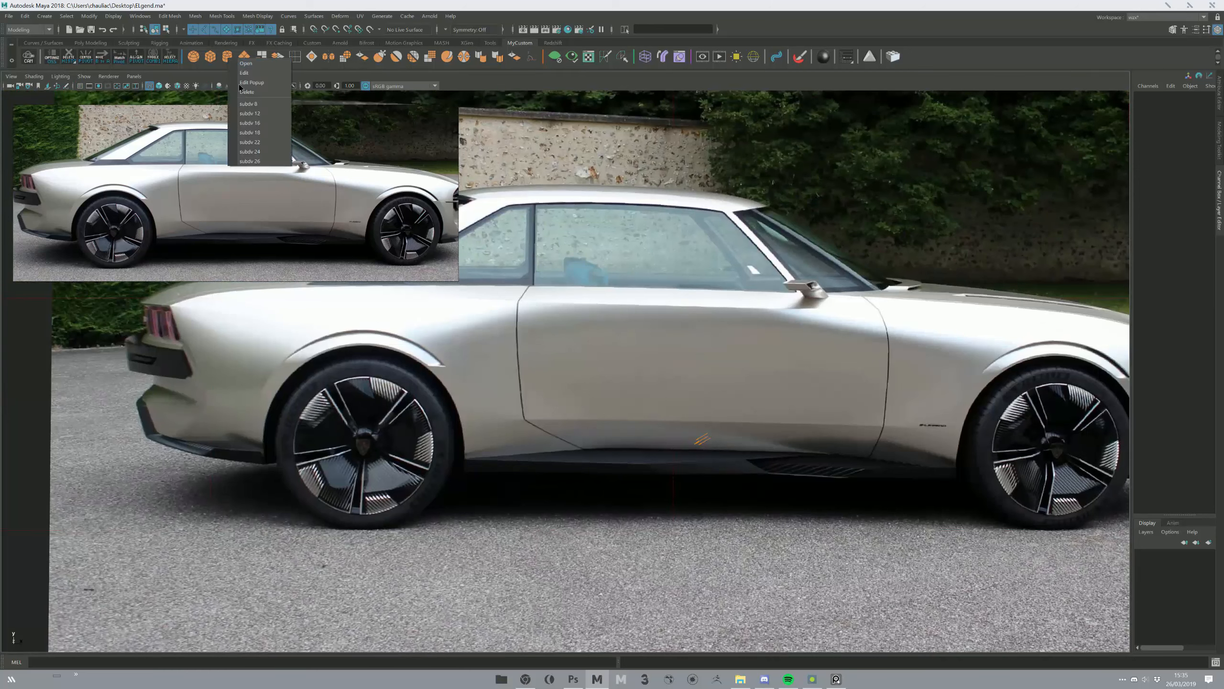
click(252, 159)
- Move the cylinder onto the car's rear wheel and scale it up roughly to the wheel's size
middle_drag(659, 474, 528, 387)
key(r)
middle_drag(614, 435, 669, 420)
key(ctrl+z)
drag(541, 443, 651, 398)
key(e)
drag(563, 420, 548, 451)
key(ctrl+z)
key(w)
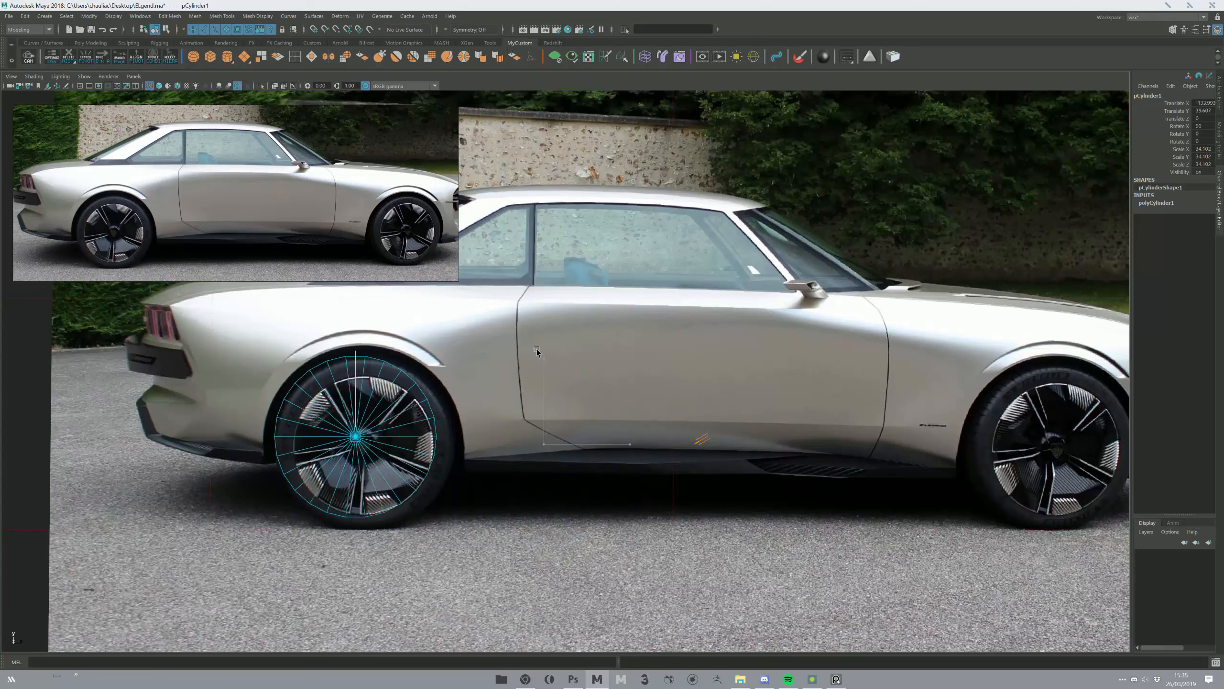
- Fine-tune the cylinder's position and uniform scale until its outline follows the rear wheel arch opening
middle_drag(536, 348, 542, 346)
key(r)
middle_drag(541, 347, 561, 348)
key(w)
key(r)
key(w)
key(r)
key(w)
key(r)
key(w)
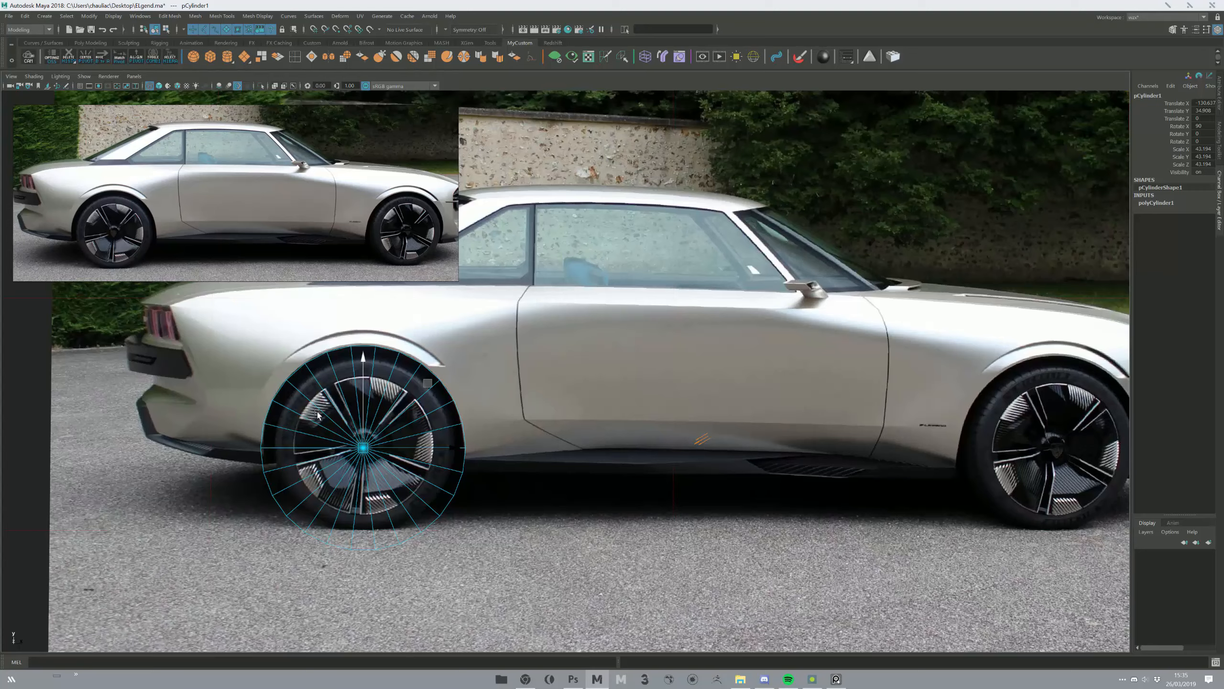
scroll(346, 415, up, 5)
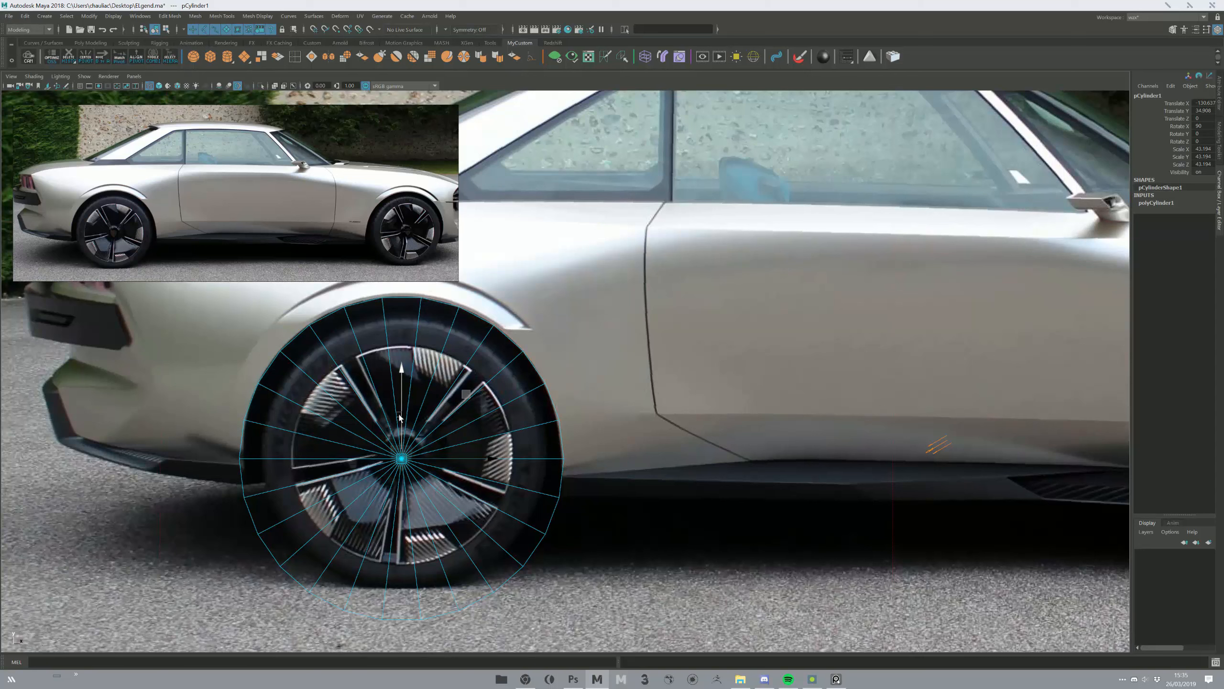
key(r)
middle_drag(613, 390, 623, 423)
key(w)
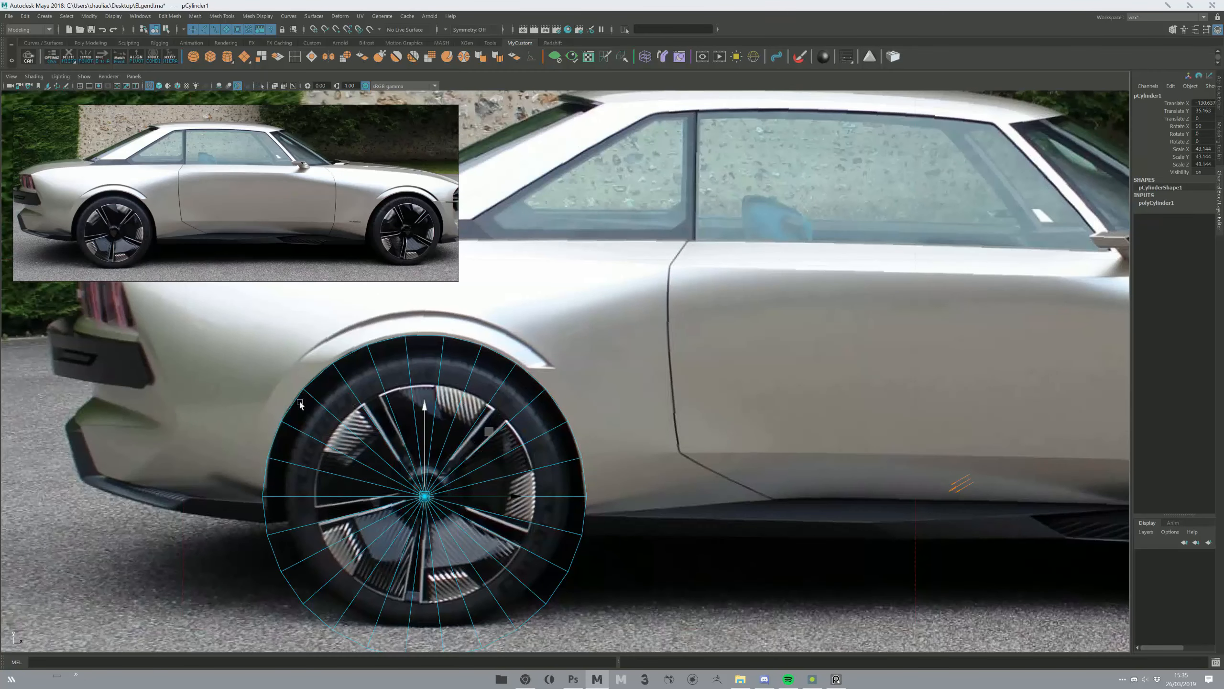
- Put the car reference image plane on a new display layer set to reference so it cannot be selected
click(396, 416)
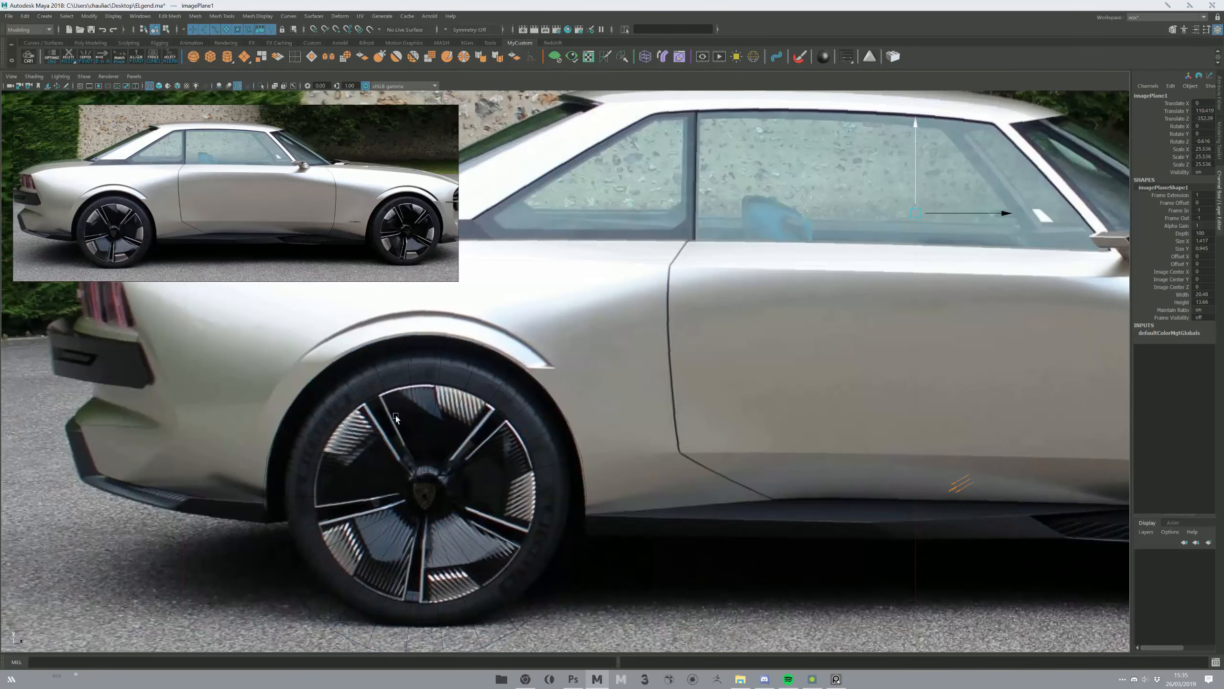
click(379, 370)
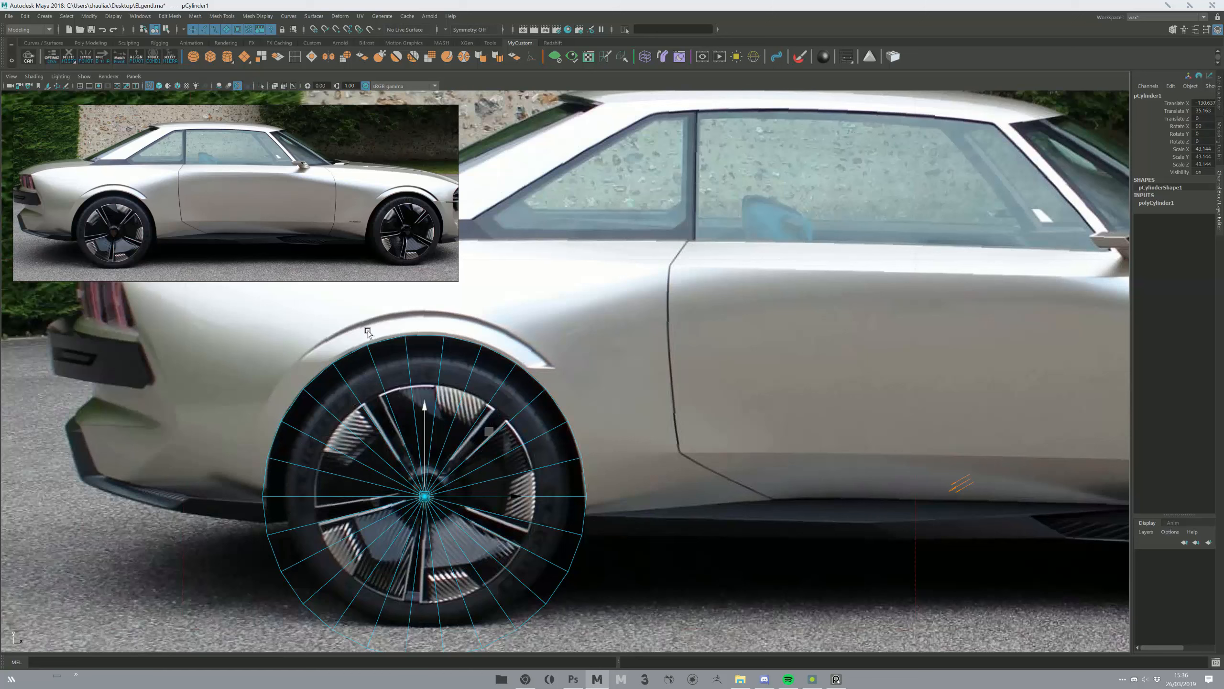
right_click(375, 357)
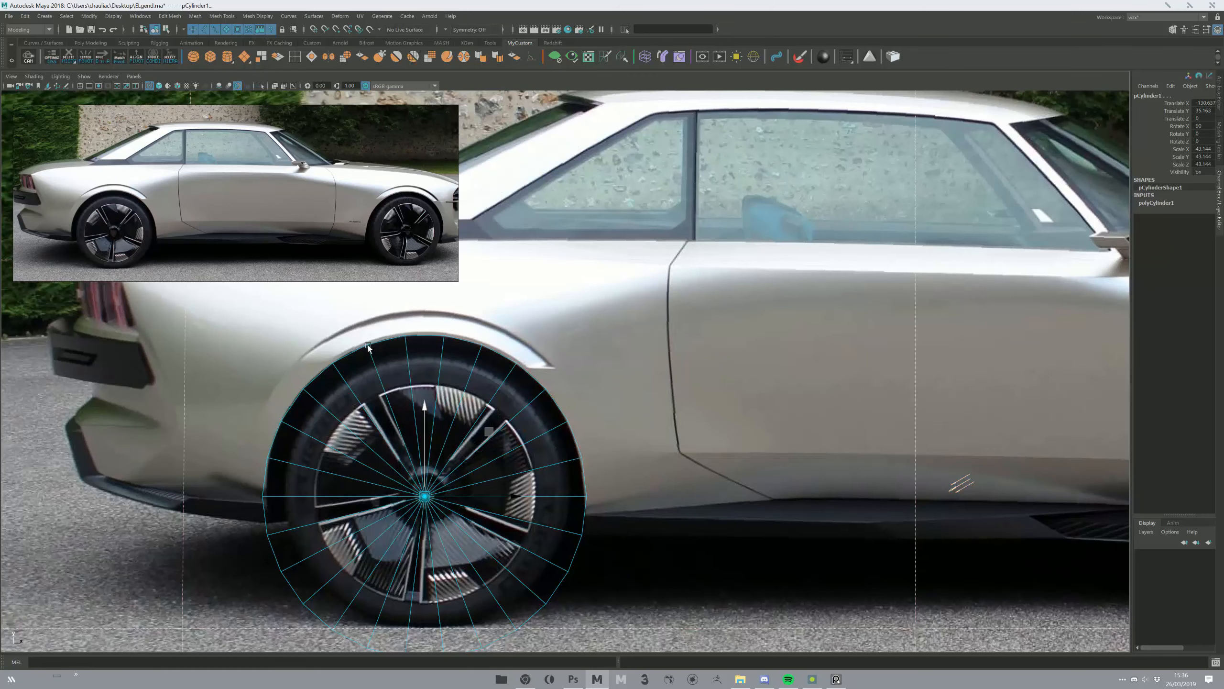
scroll(651, 289, down, 1)
scroll(650, 289, down, 3)
click(733, 263)
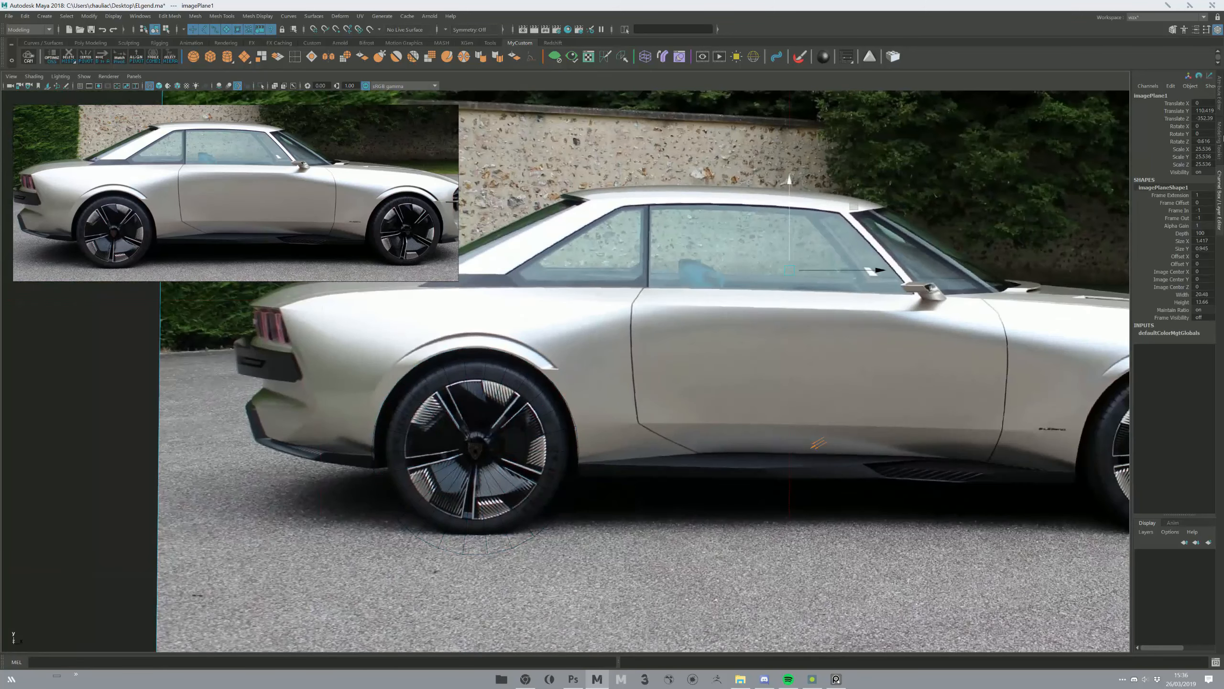
click(1208, 543)
- Delete the faces of the cylinder's lower half and undo the deletion
click(478, 453)
scroll(587, 377, up, 2)
click(308, 338)
drag(288, 322, 620, 476)
key(ctrl+shift+i)
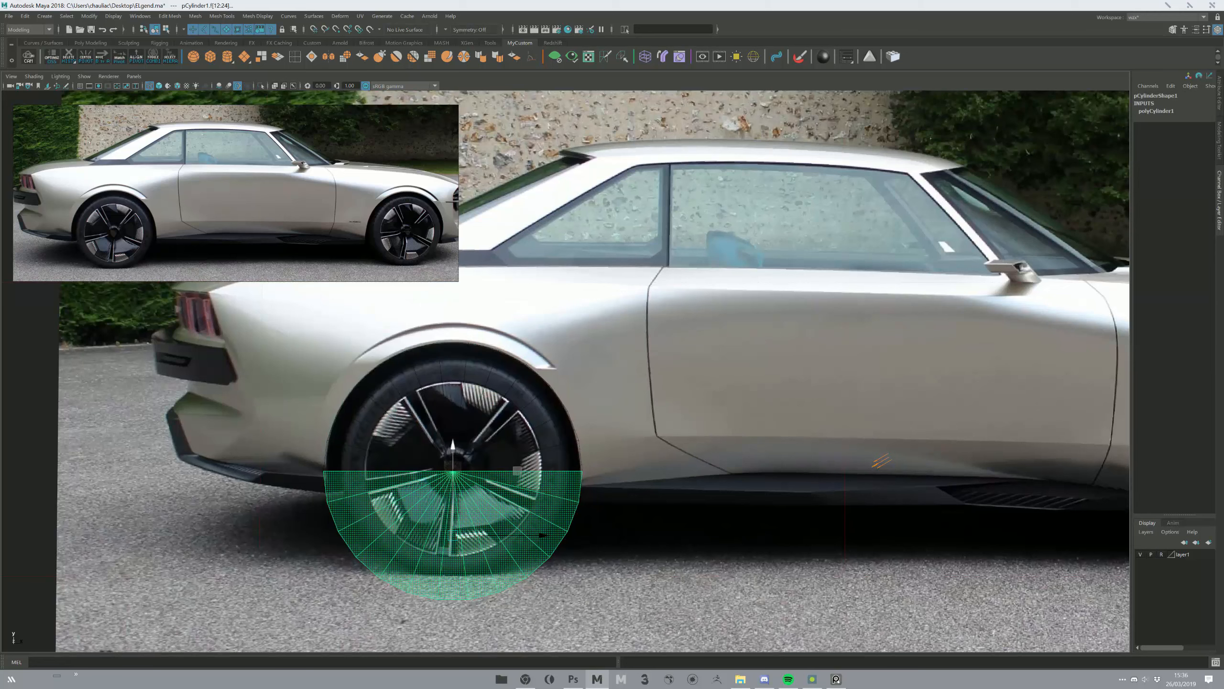
key(Delete)
scroll(451, 424, up, 1)
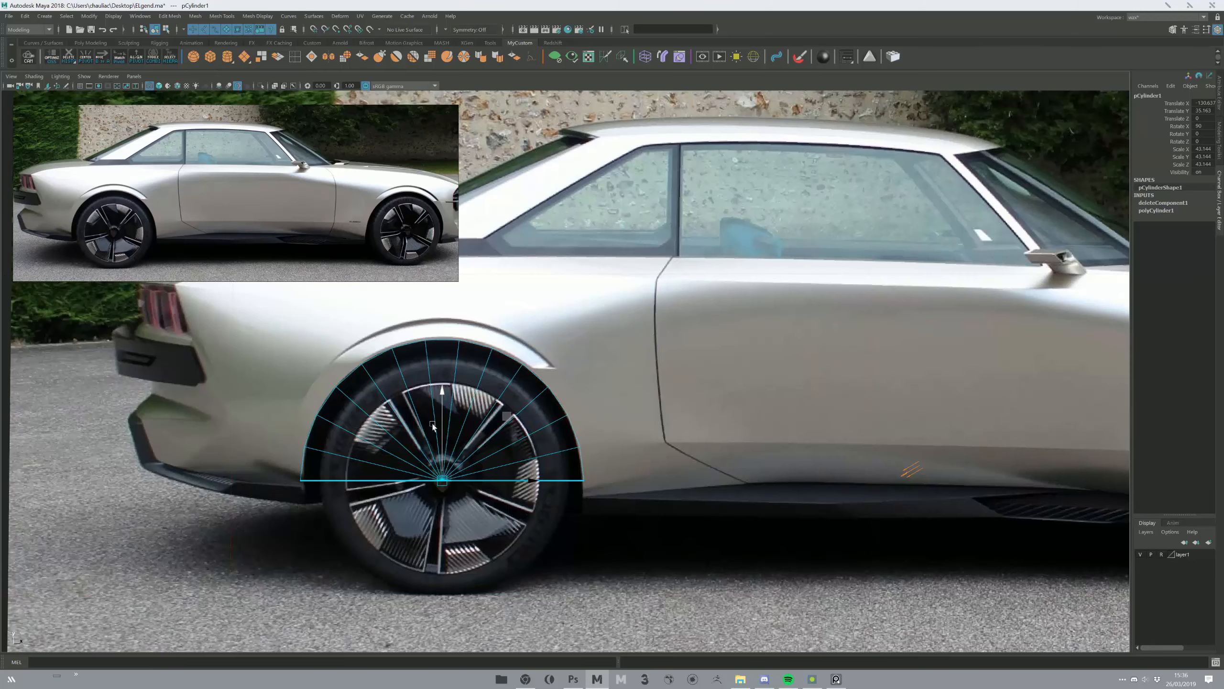
scroll(414, 403, up, 2)
key(ctrl+z)
key(ctrl+z)
key(ctrl+z)
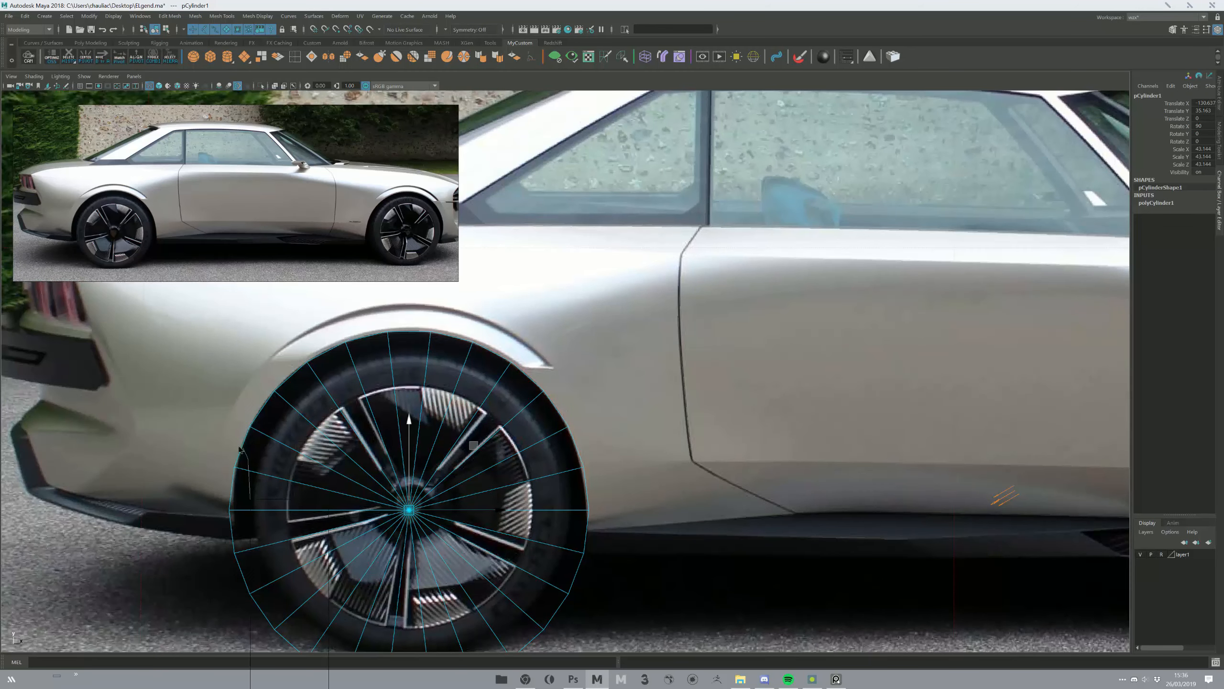
- Select faces across the cylinder to check how its segments split at the horizontal and vertical centre lines
key(F11)
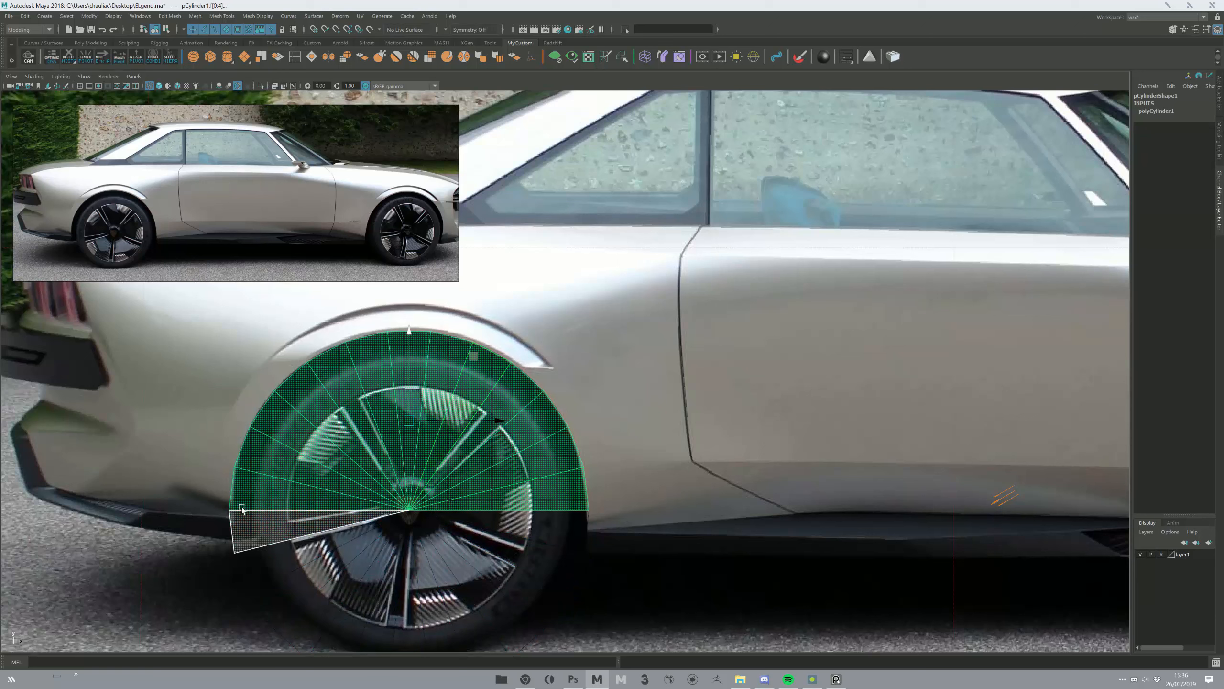
drag(416, 317, 689, 640)
key(F8)
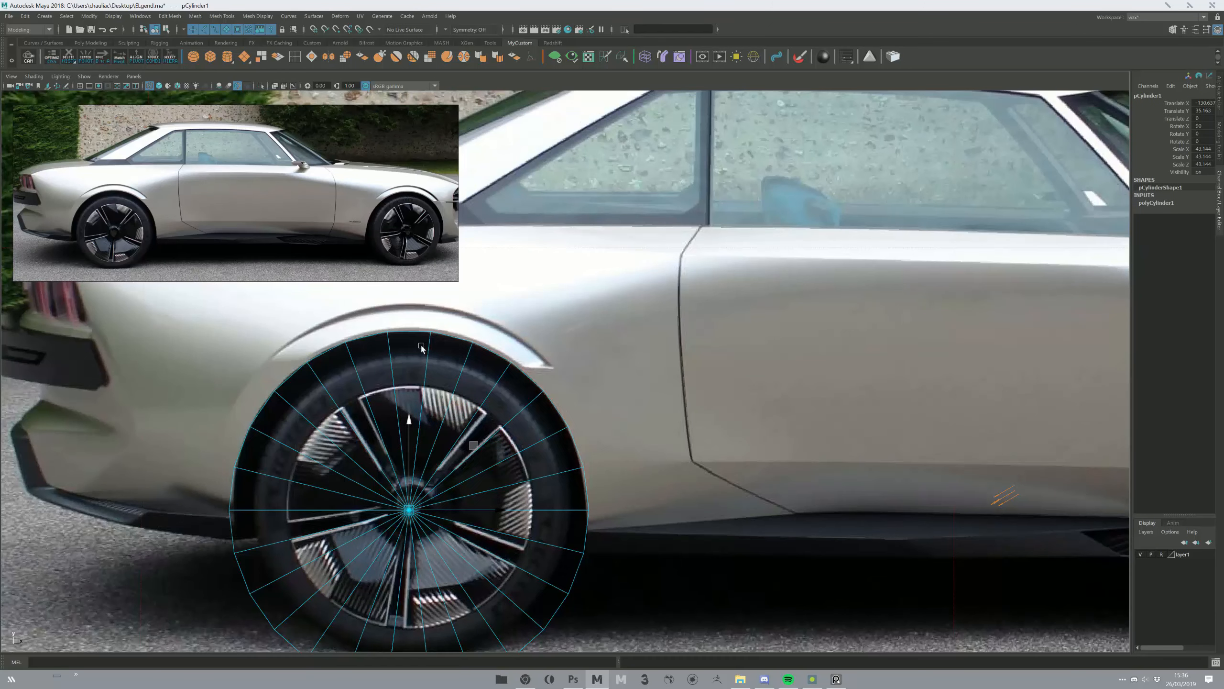
- Set the cylinder's Subdivisions Axis to 28
click(1156, 203)
click(1203, 225)
text(28)
key(Return)
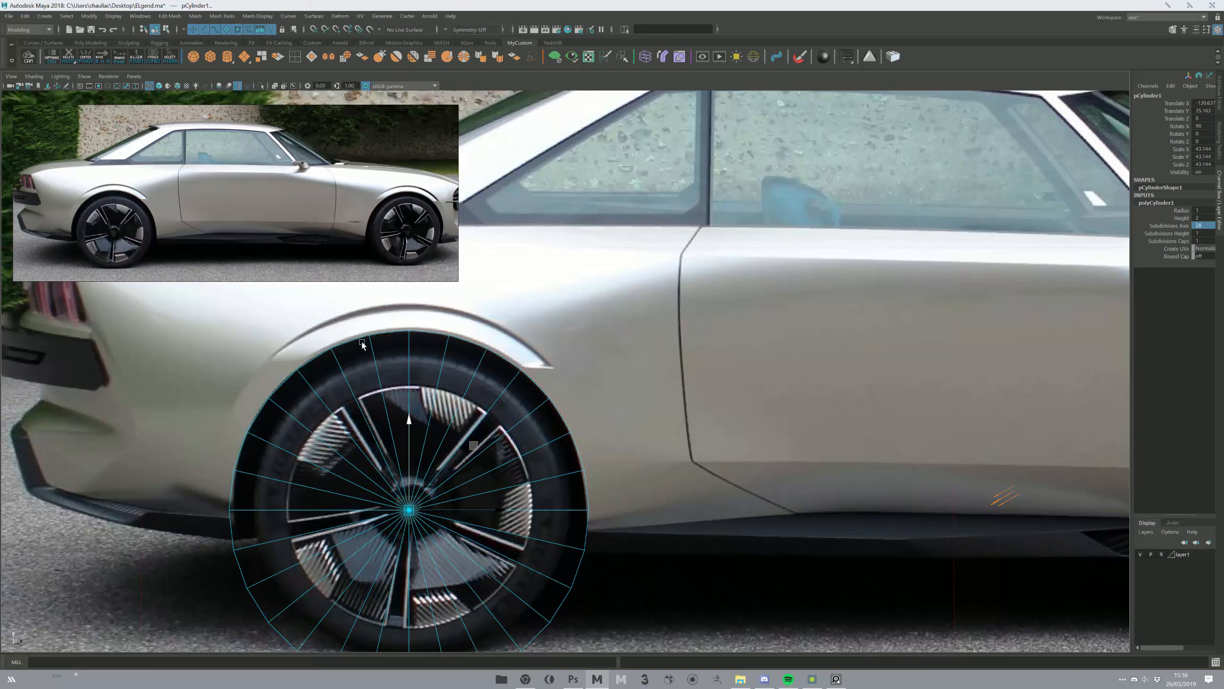
- Select a quarter and the upper half of the cylinder's faces to check that the new segments divide evenly
key(F11)
drag(407, 333, 220, 484)
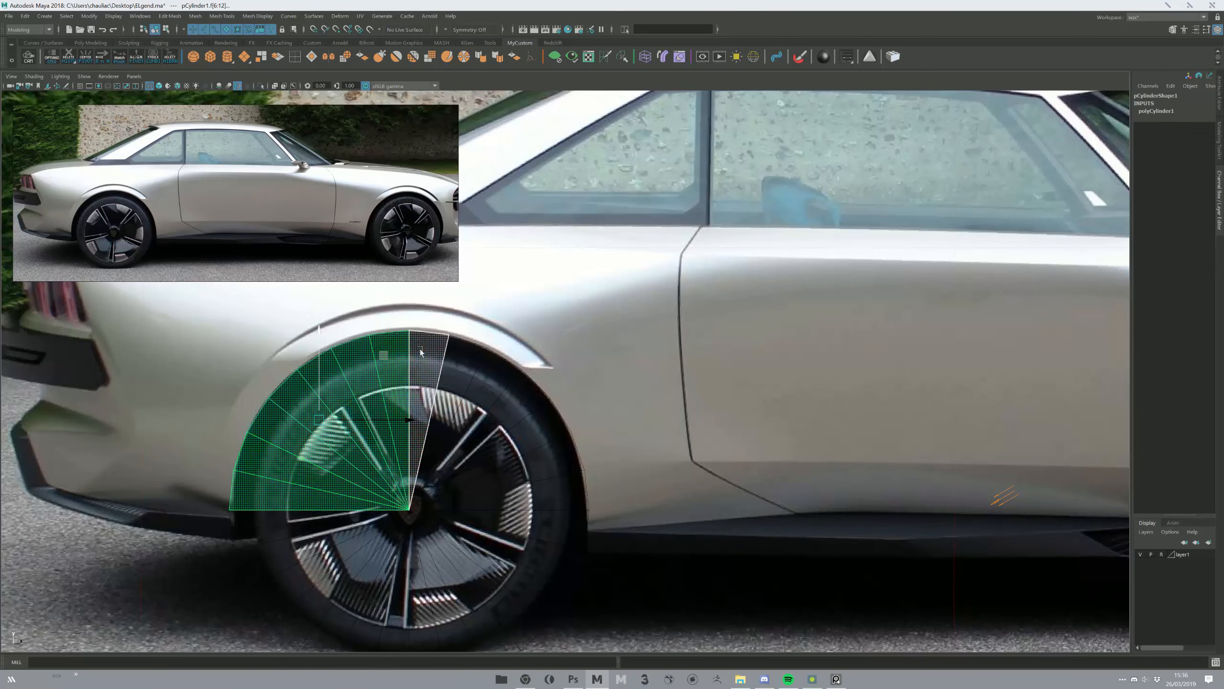
key(F8)
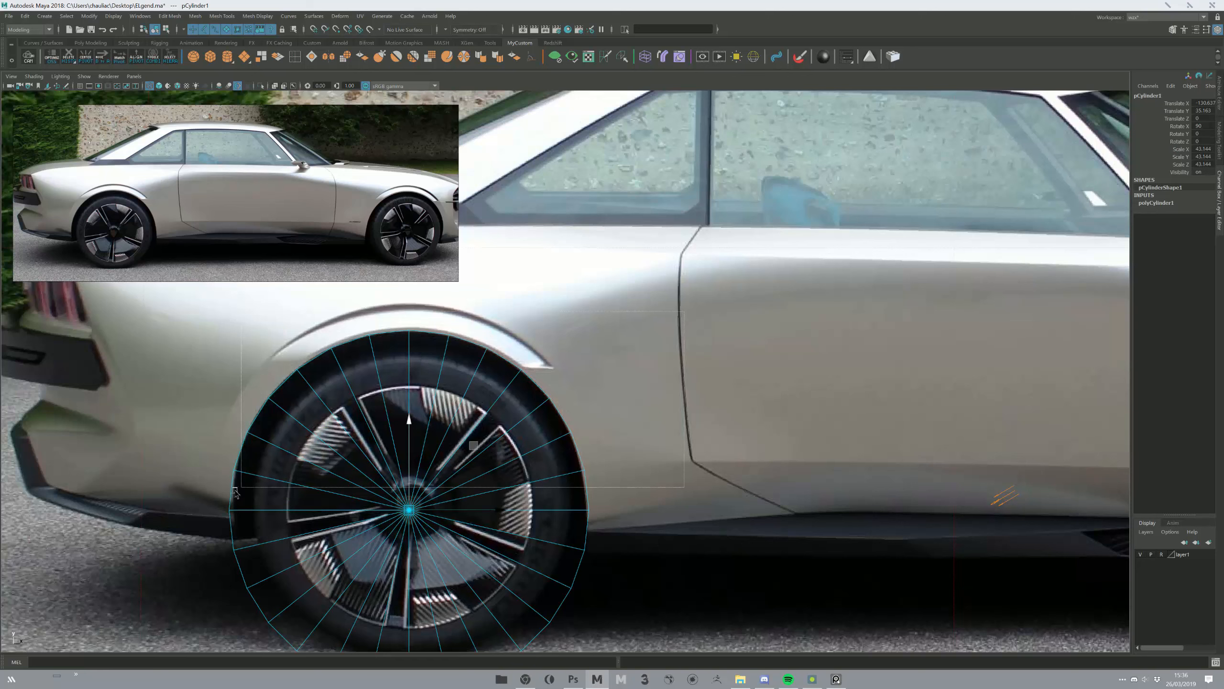
key(F11)
drag(195, 325, 614, 497)
scroll(587, 478, down, 1)
key(F8)
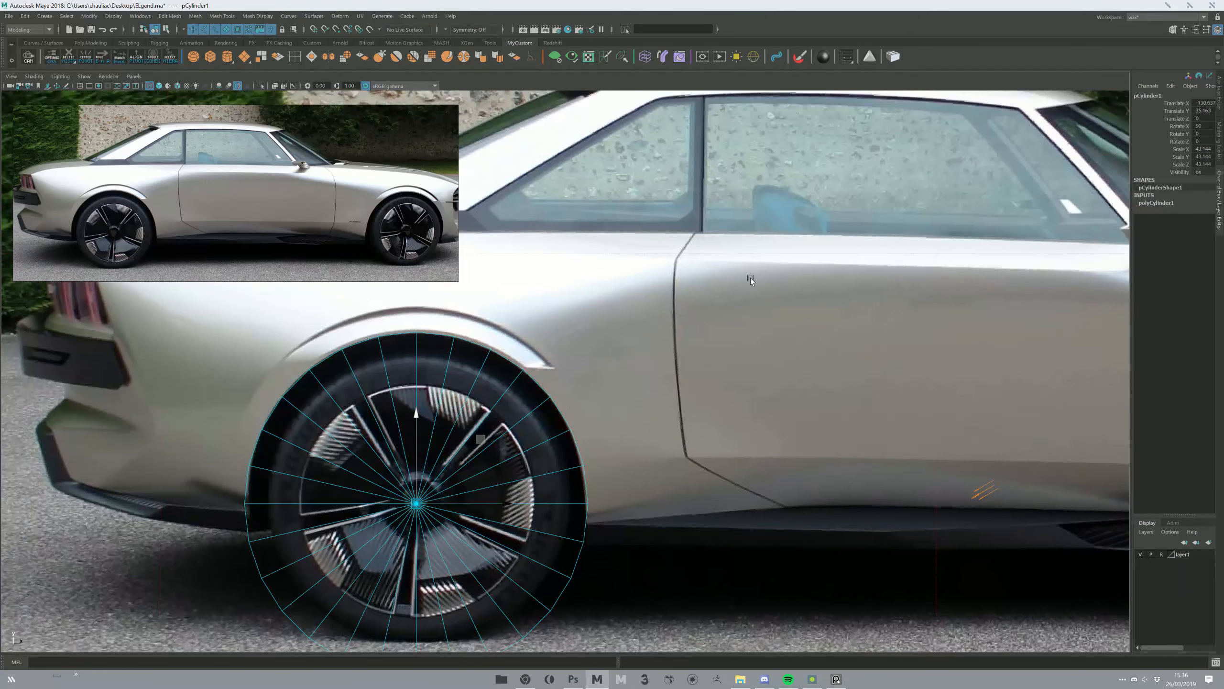
- Try lower and higher Subdivisions Axis values on the cylinder, and undo these changes
click(1167, 203)
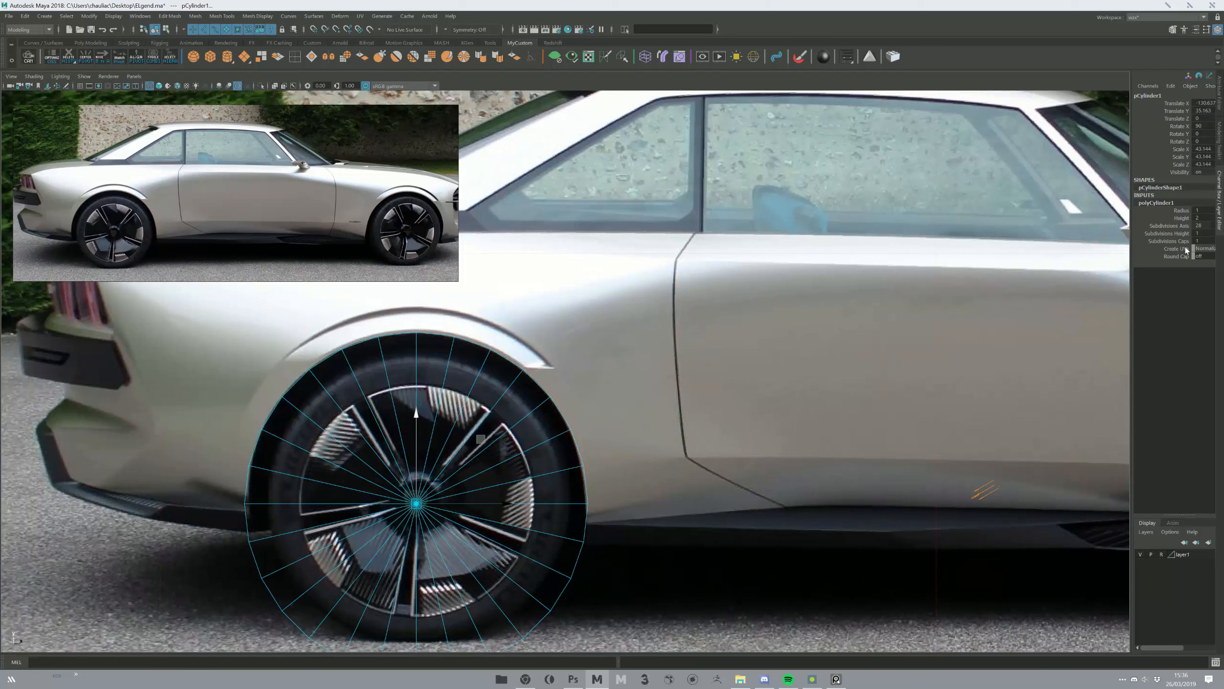
click(1182, 224)
middle_drag(531, 300, 397, 300)
middle_drag(380, 302, 530, 427)
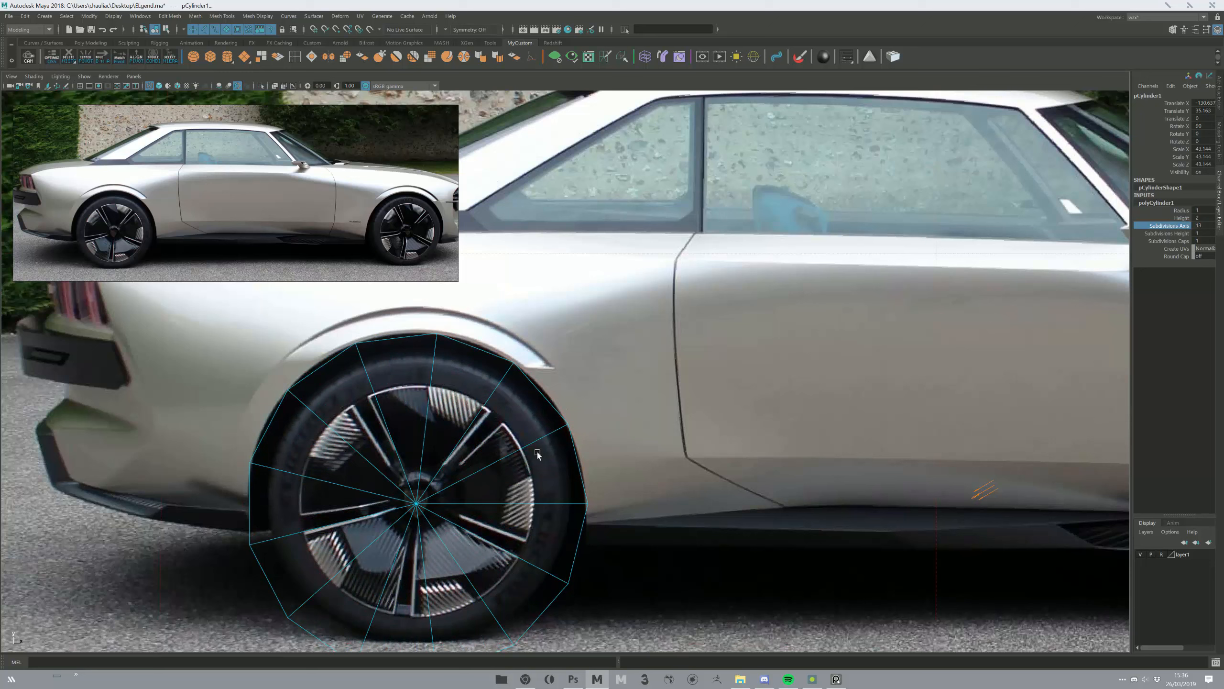
middle_drag(615, 470, 610, 432)
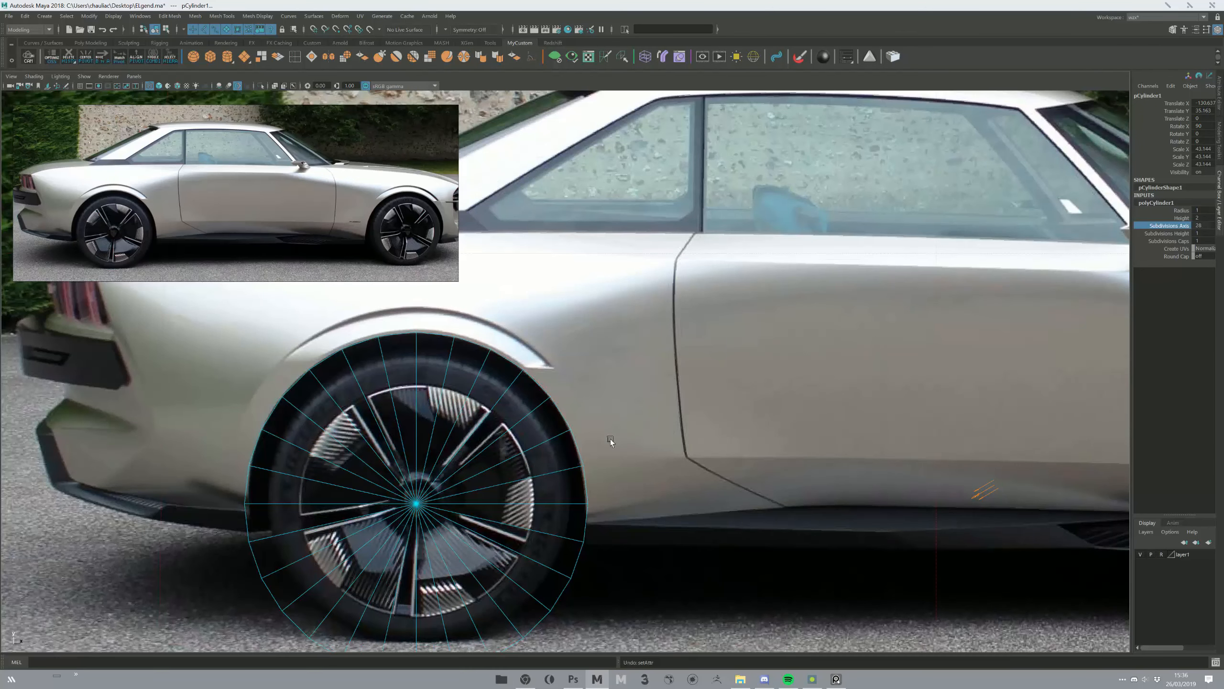
middle_drag(251, 402, 399, 409)
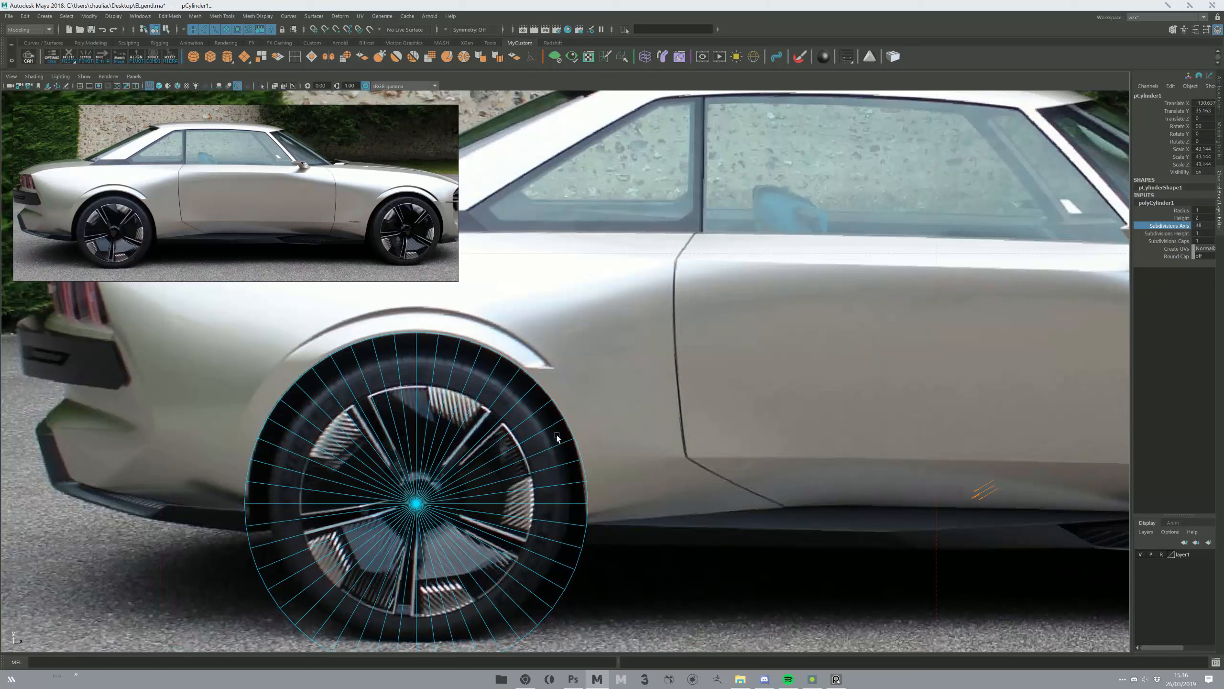
key(ctrl+z)
key(ctrl+z)
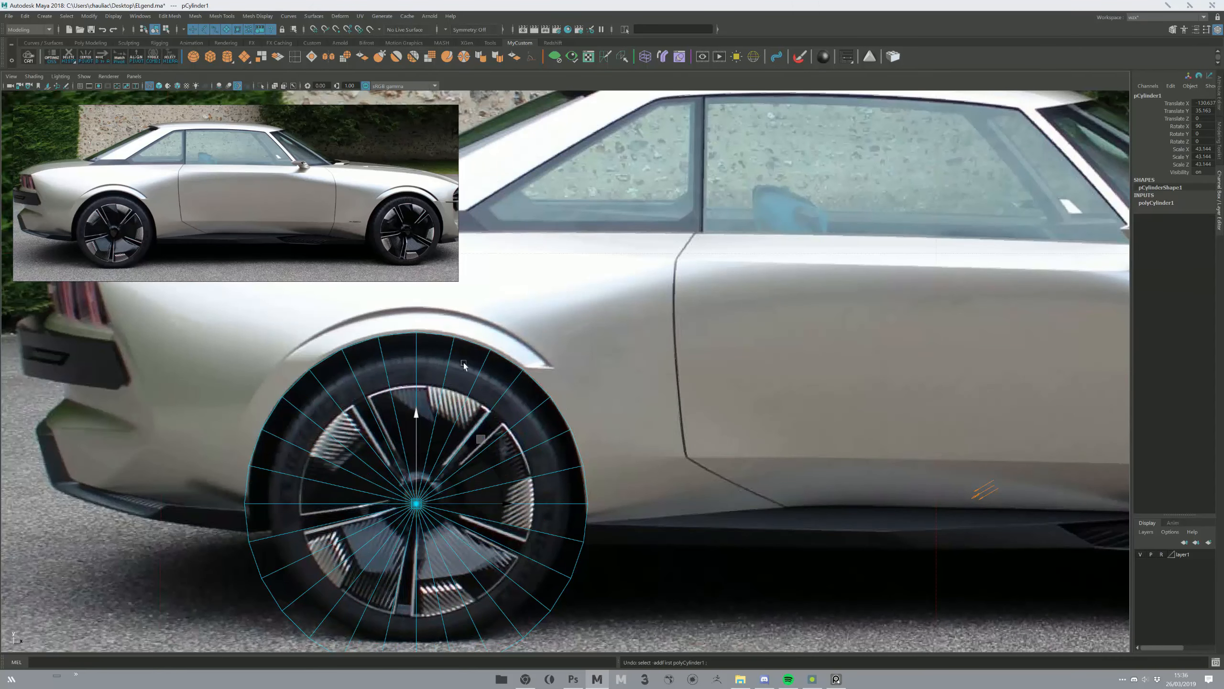
- Delete the cylinder's lower-half faces and its end caps so that only the curved upper strip is kept
right_drag(408, 336, 416, 360)
alt+drag(416, 360, 231, 340)
drag(231, 340, 177, 643)
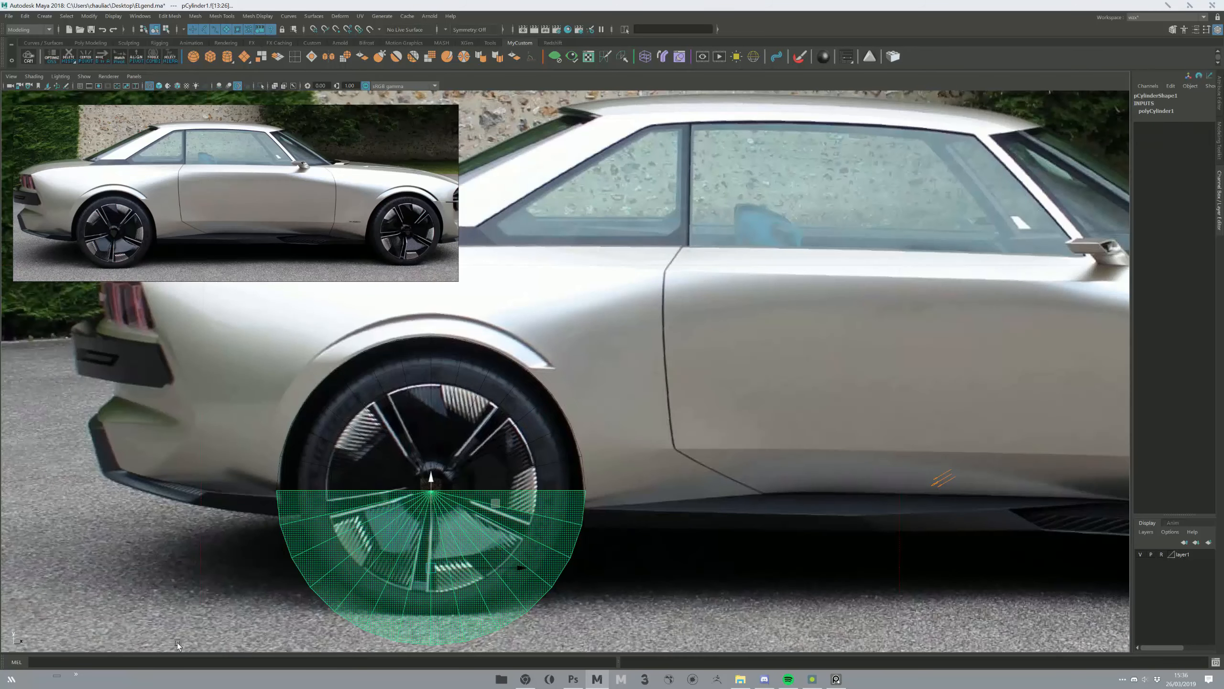
click(177, 643)
click(394, 450)
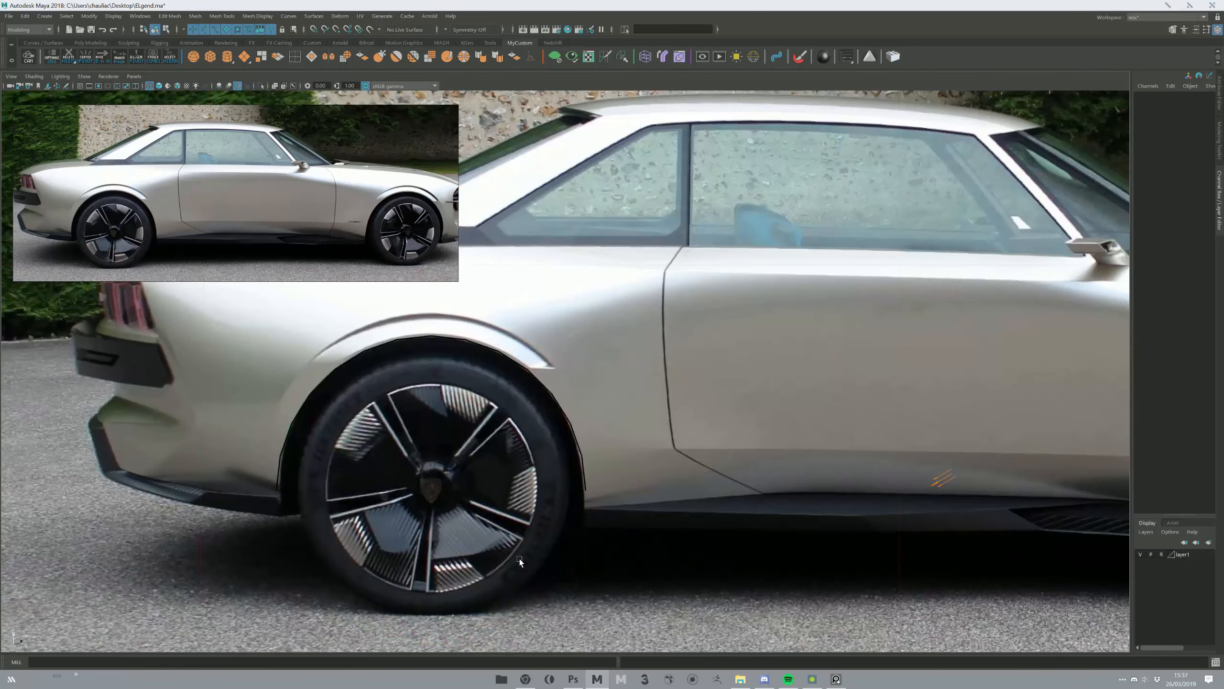
scroll(544, 481, up, 3)
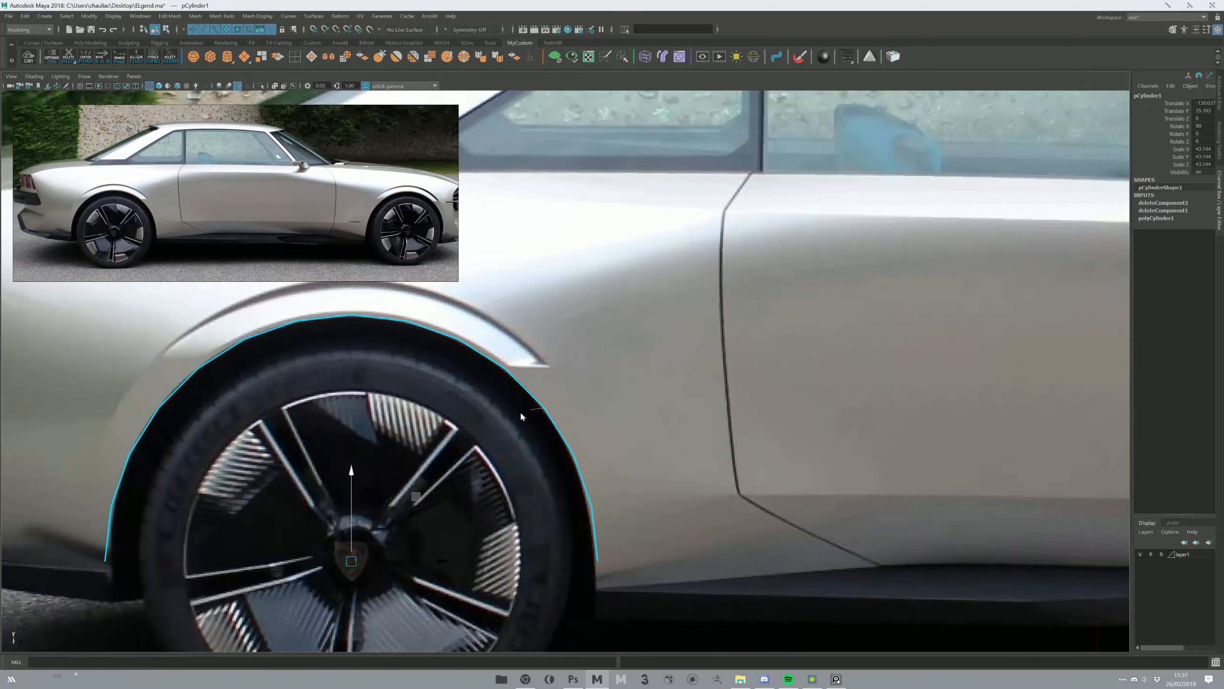
- Nudge the vertices at the strip's rear lower end to match the rear wheel arch edge, and return to object mode
key(F9)
scroll(572, 418, up, 2)
click(559, 429)
scroll(599, 418, up, 2)
middle_drag(599, 418, 735, 498)
click(193, 530)
drag(205, 535, 209, 534)
click(207, 472)
drag(212, 474, 218, 474)
alt+middle_drag(219, 475, 375, 466)
key(F8)
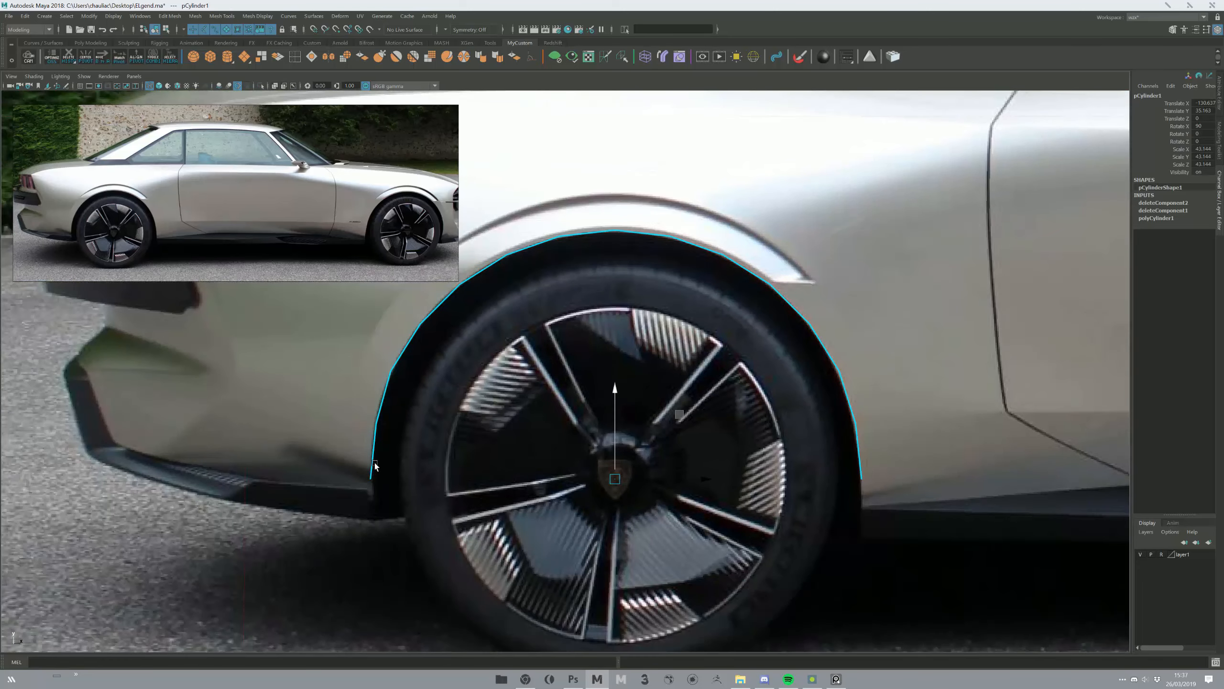
- Duplicate the rear arch strip and shift the copy forward along the car's length
scroll(379, 470, down, 5)
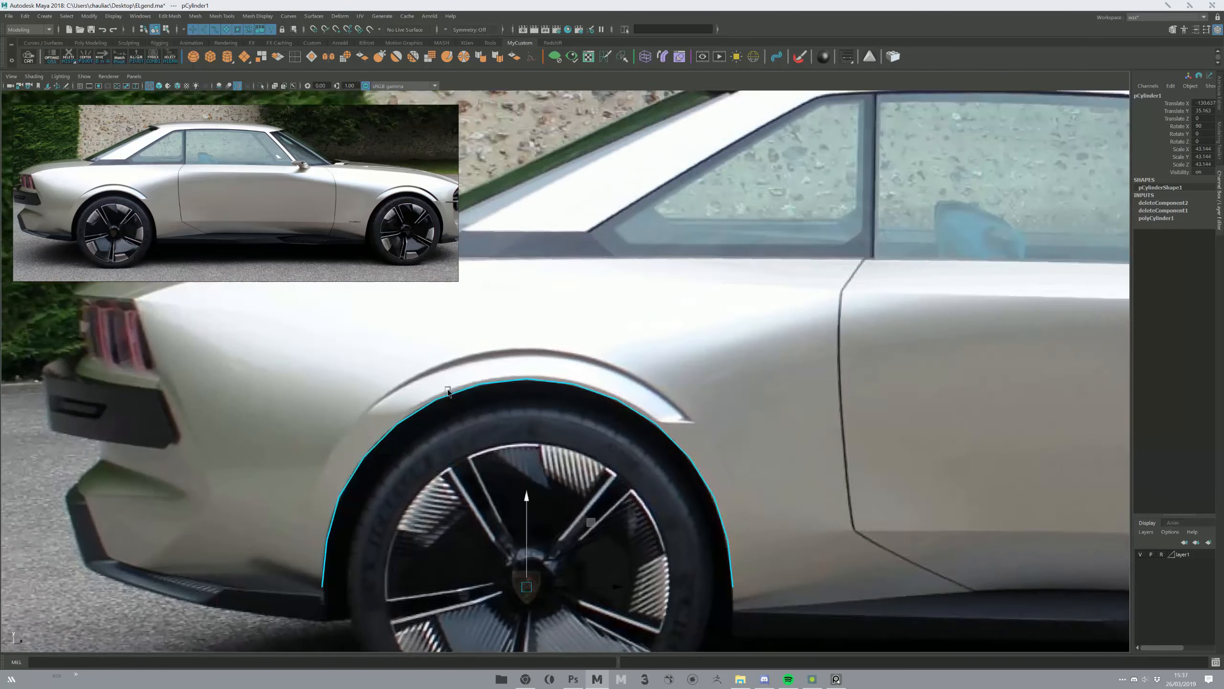
key(space)
key(space)
alt+drag(577, 363, 421, 458)
key(ctrl+z)
key(ctrl+d)
drag(466, 500, 767, 593)
key(space)
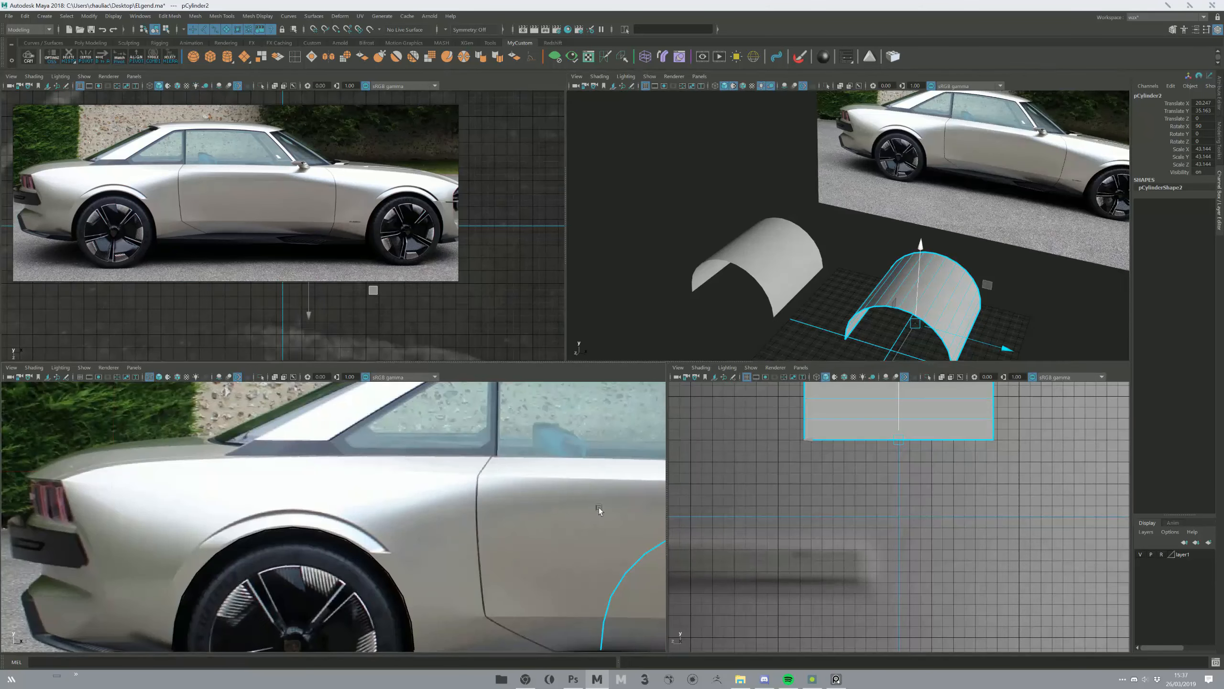
- Move the copied strip over the front wheel so its crown lines up with the front wheel arch
key(space)
alt+middle_drag(604, 491, 197, 445)
alt+middle_drag(1118, 443, 295, 403)
middle_drag(442, 453, 923, 454)
middle_drag(566, 405, 738, 429)
alt+right_drag(739, 426, 651, 429)
drag(600, 422, 601, 440)
mouse_move(598, 444)
alt+right_down()
mouse_move(475, 493)
mouse_move(263, 413)
mouse_move(597, 466)
alt+right_up()
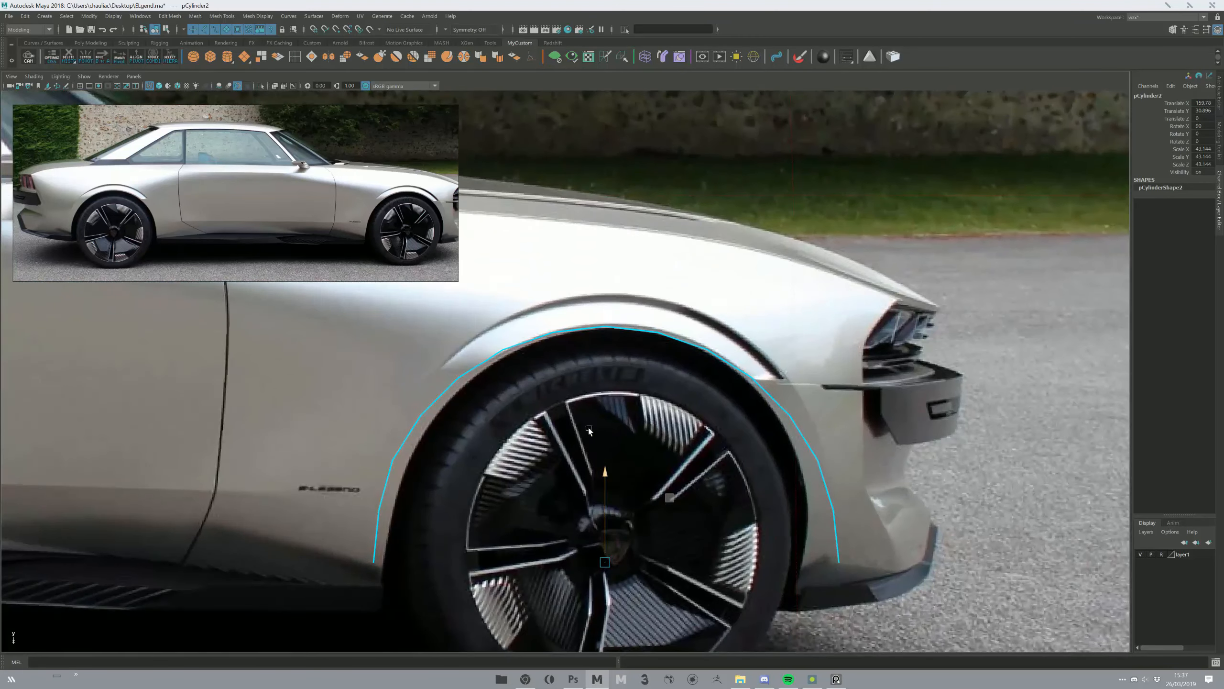
alt+middle_drag(593, 467, 589, 431)
alt+right_drag(589, 431, 431, 483)
- Scale the front strip slightly shorter lengthwise and adjust its side vertices to match the front wheel arch edge
key(r)
drag(604, 515, 636, 518)
key(ctrl+z)
key(w)
right_drag(411, 508, 355, 508)
drag(380, 535, 415, 499)
click(791, 420)
drag(809, 420, 803, 518)
click(801, 516)
mouse_move(793, 464)
mouse_down()
mouse_move(785, 477)
mouse_move(803, 468)
mouse_up()
key(F8)
- Try extruding the rear strip's front lowest edge forward along the sill towards the front wheel, and undo the extrusion
alt+middle_drag(437, 422, 606, 440)
scroll(607, 439, down, 2)
alt+middle_drag(178, 388, 635, 346)
alt+middle_drag(462, 380, 553, 400)
alt+middle_drag(434, 359, 551, 501)
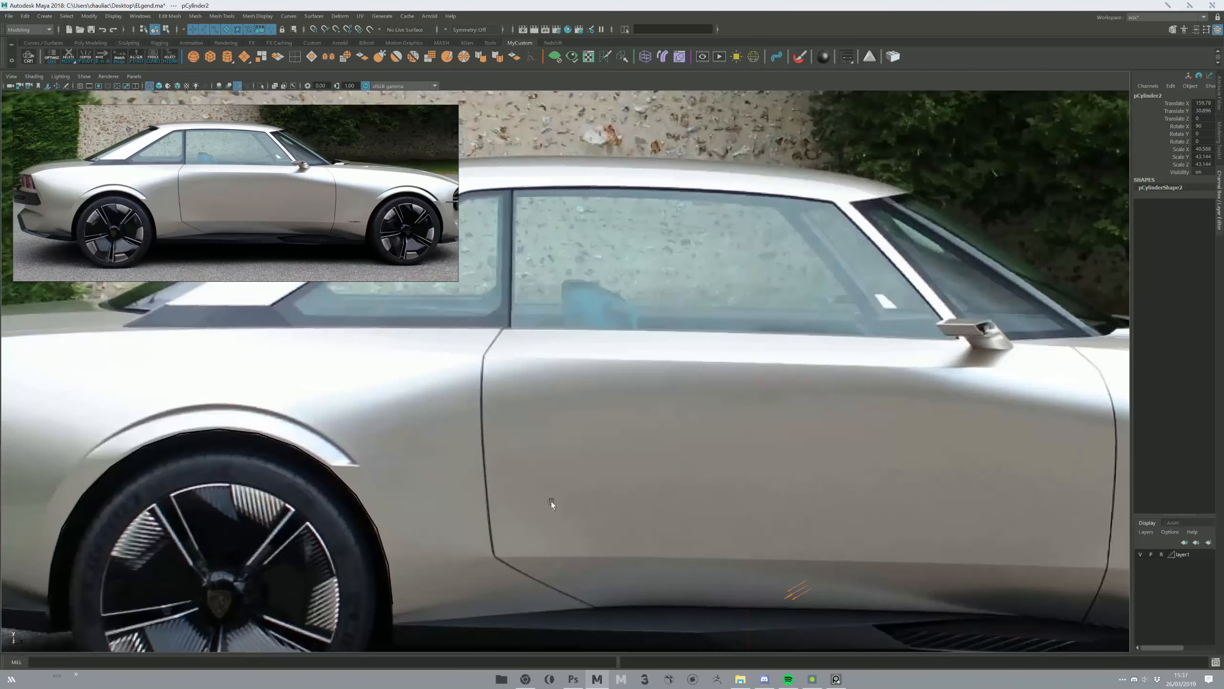
scroll(550, 501, down, 3)
click(354, 452)
scroll(561, 423, up, 3)
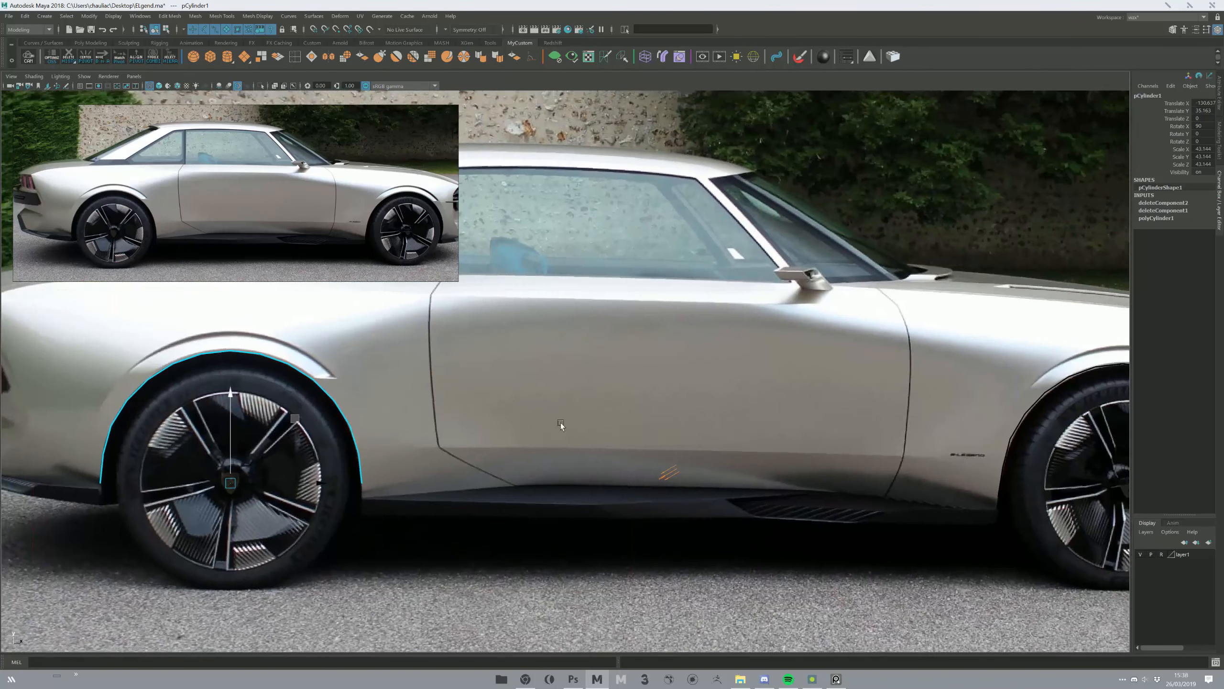
alt+middle_drag(561, 423, 757, 416)
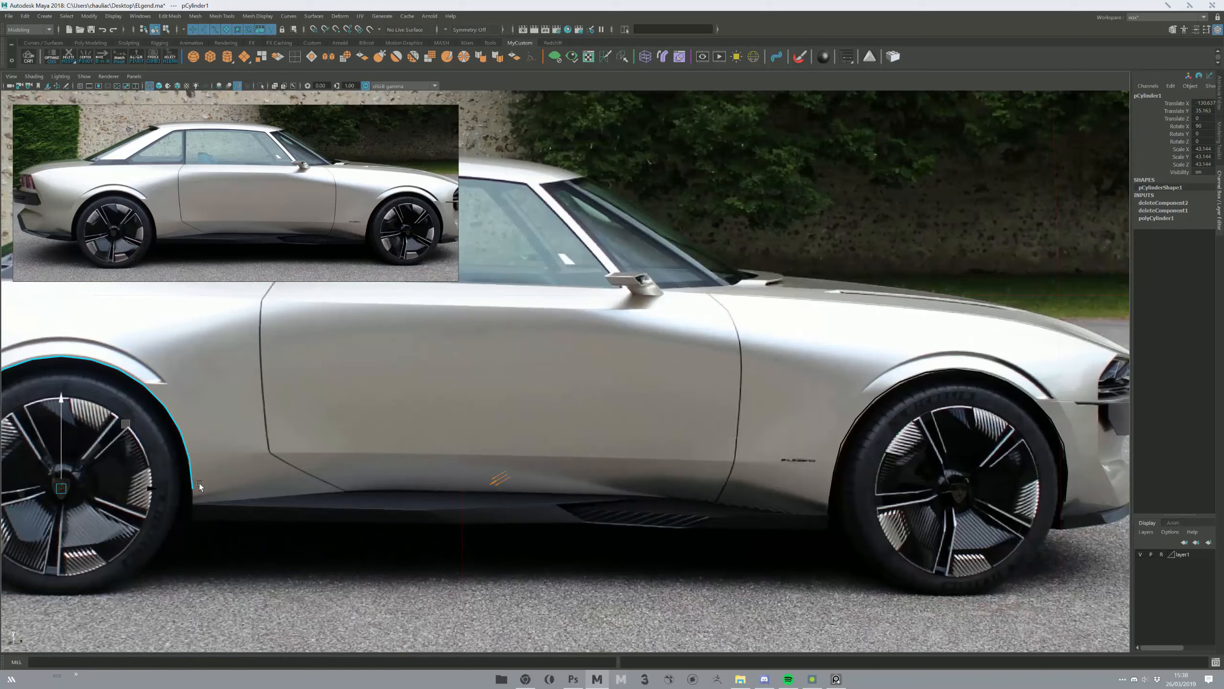
alt+middle_drag(197, 478, 360, 478)
scroll(360, 478, down, 1)
right_drag(349, 464, 353, 458)
click(352, 470)
shift+drag(370, 474, 935, 509)
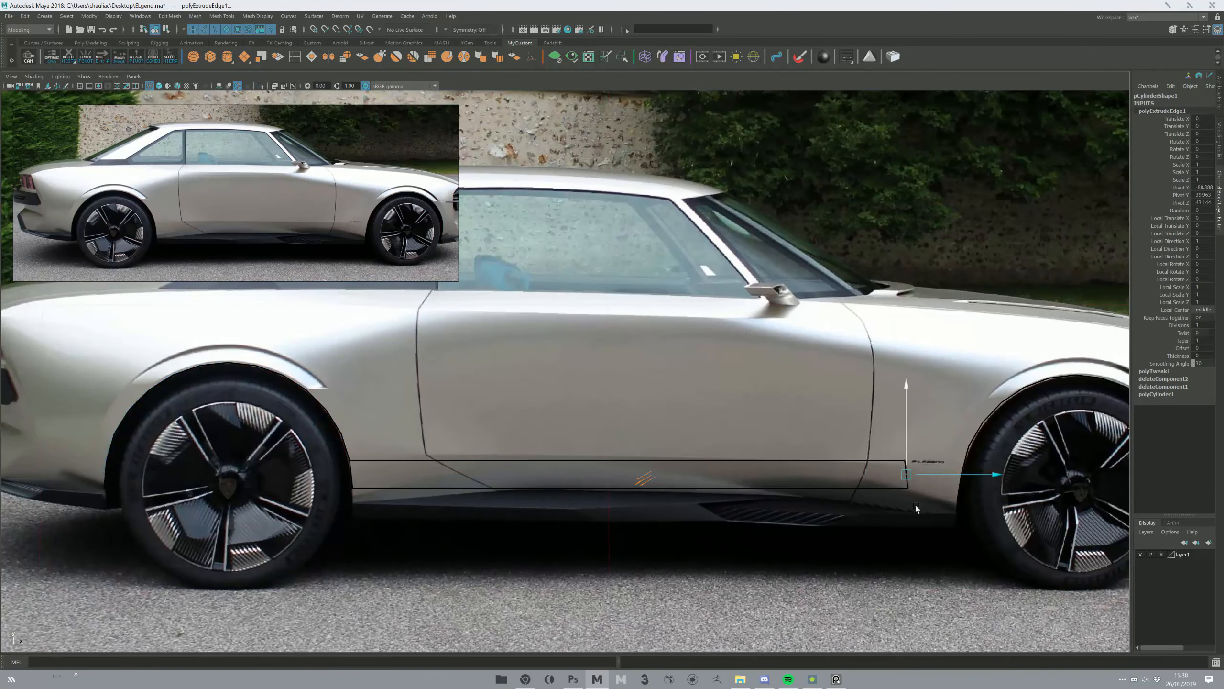
alt+middle_drag(935, 510, 598, 449)
alt+middle_drag(332, 502, 569, 452)
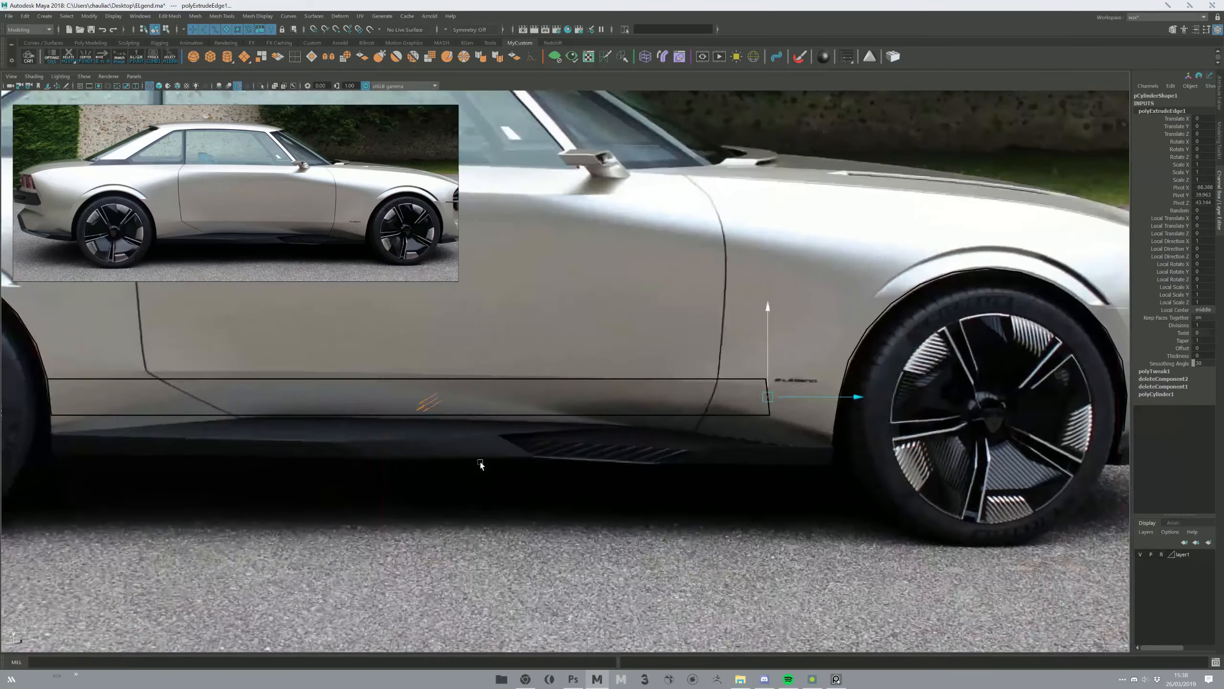
alt+right_drag(568, 451, 314, 397)
alt+middle_drag(314, 397, 541, 423)
alt+right_drag(530, 443, 467, 446)
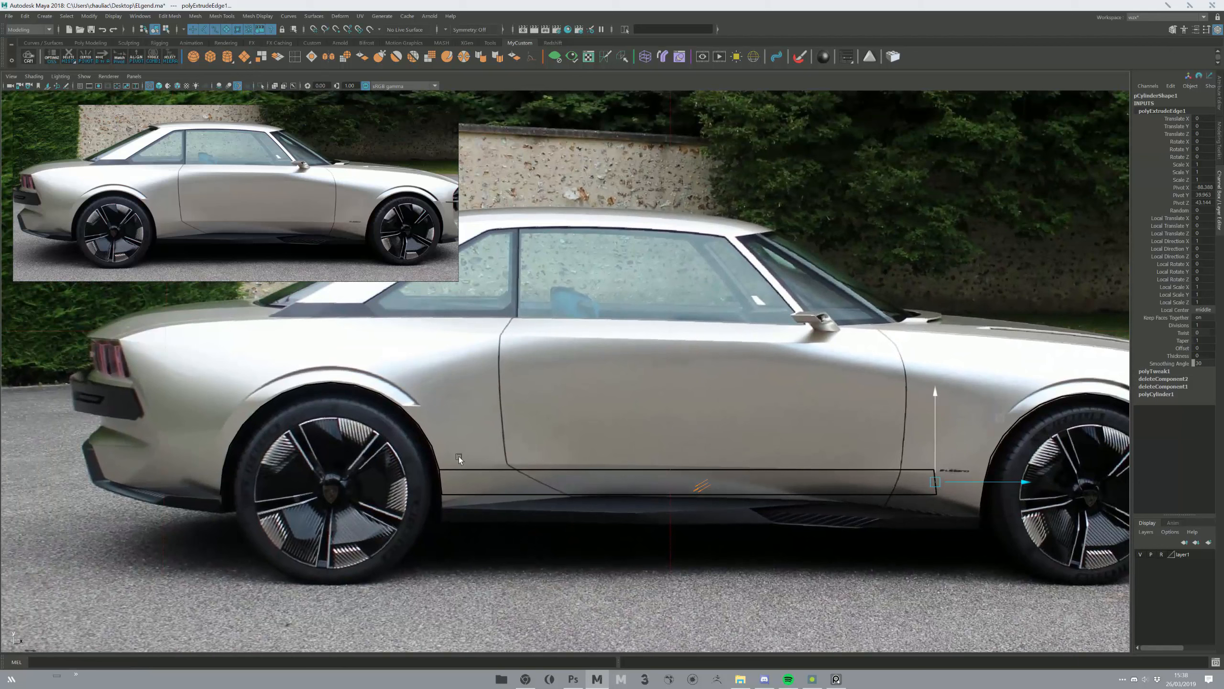
key(ctrl+z)
key(ctrl+z)
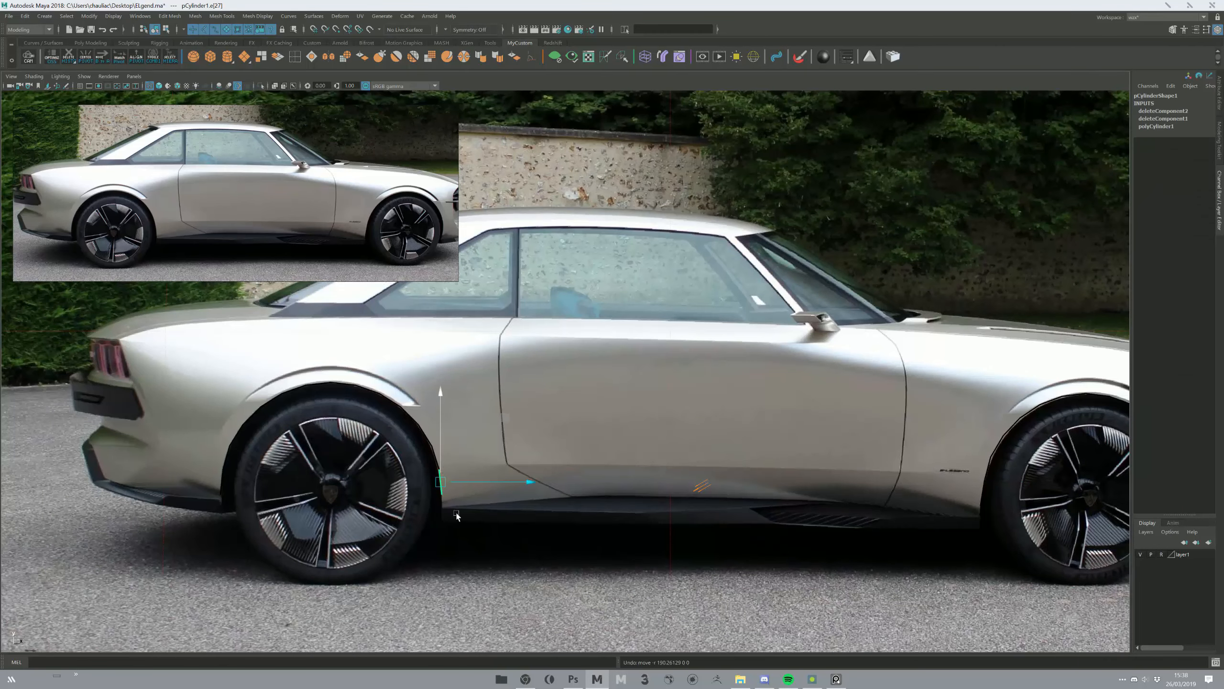
- Select only the near edge loop of the rear arch strip in the perspective view
right_drag(456, 513, 484, 449)
alt+middle_drag(264, 379, 420, 367)
alt+right_drag(421, 367, 435, 529)
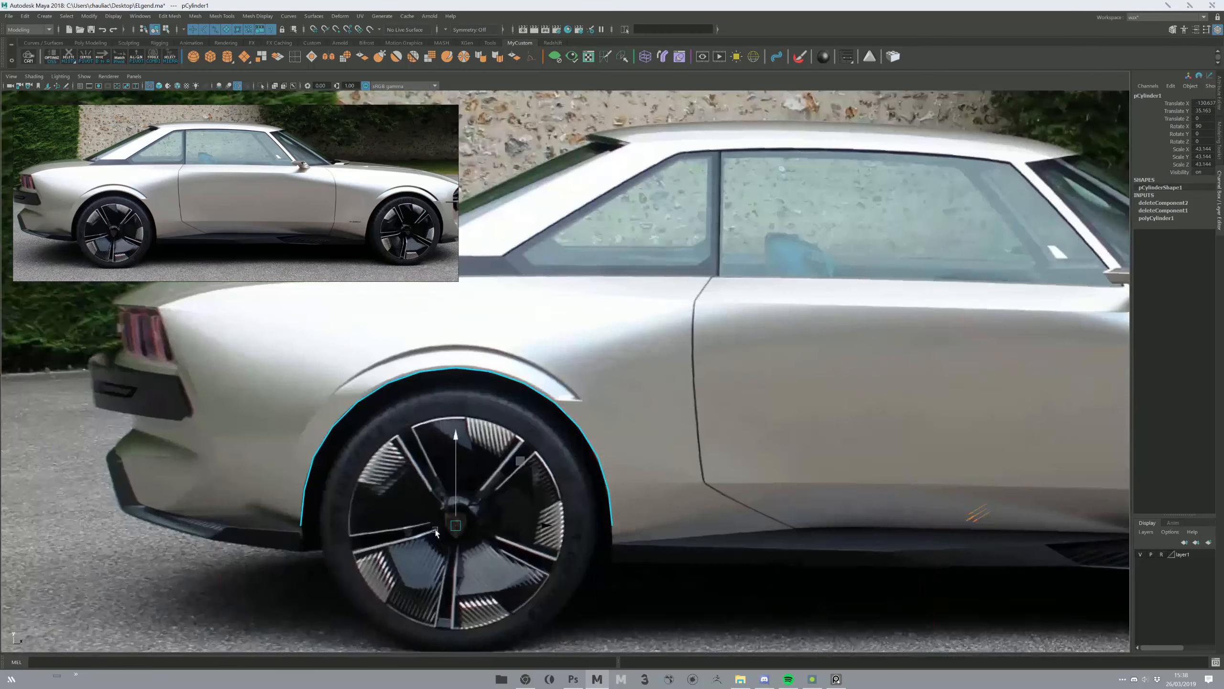
click(349, 413)
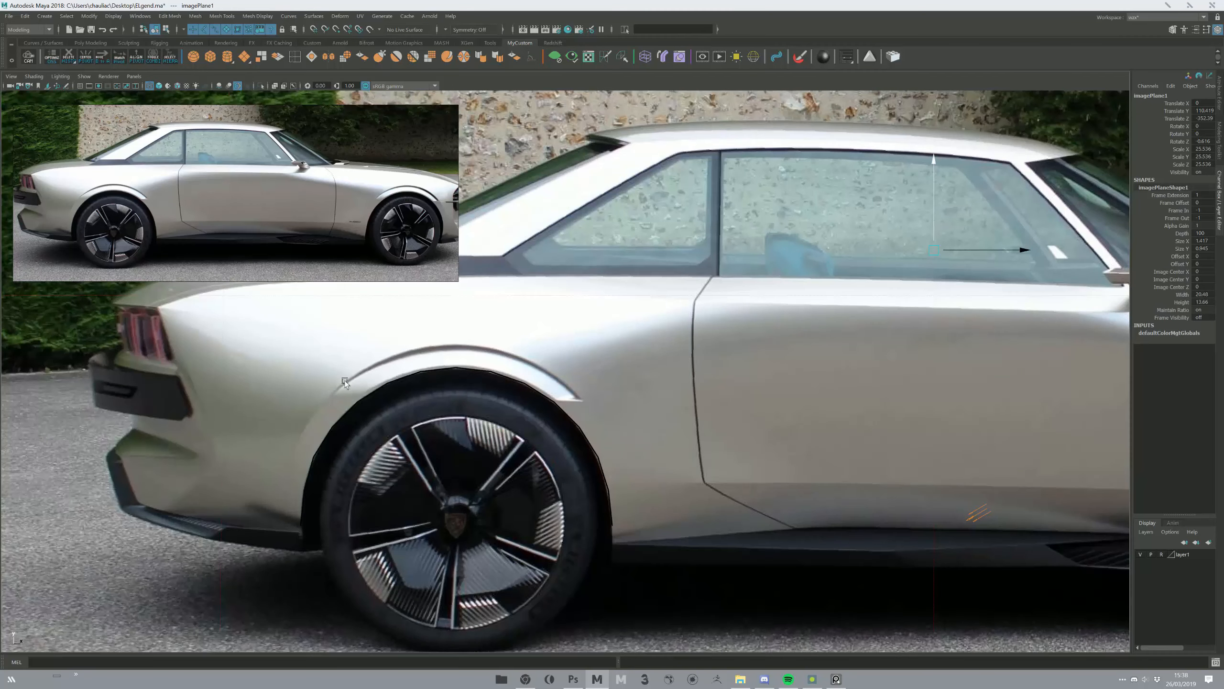
right_drag(430, 368, 429, 369)
double_click(429, 370)
key(space)
key(space)
alt+drag(715, 260, 593, 362)
ctrl+double_click(593, 364)
alt+drag(487, 456, 531, 477)
alt+right_drag(530, 477, 562, 362)
- Select both arch strips, scale them down to a narrow width across the car, and save the scene
key(F8)
shift+click(771, 492)
key(r)
drag(675, 548, 722, 534)
key(w)
scroll(640, 502, up, 3)
key(ctrl+s)
- Extrude the near edge loop of the rear arch strip outwards with a Local Translate Z of 6.393
right_drag(477, 470, 477, 441)
click(474, 484)
key(ctrl+z)
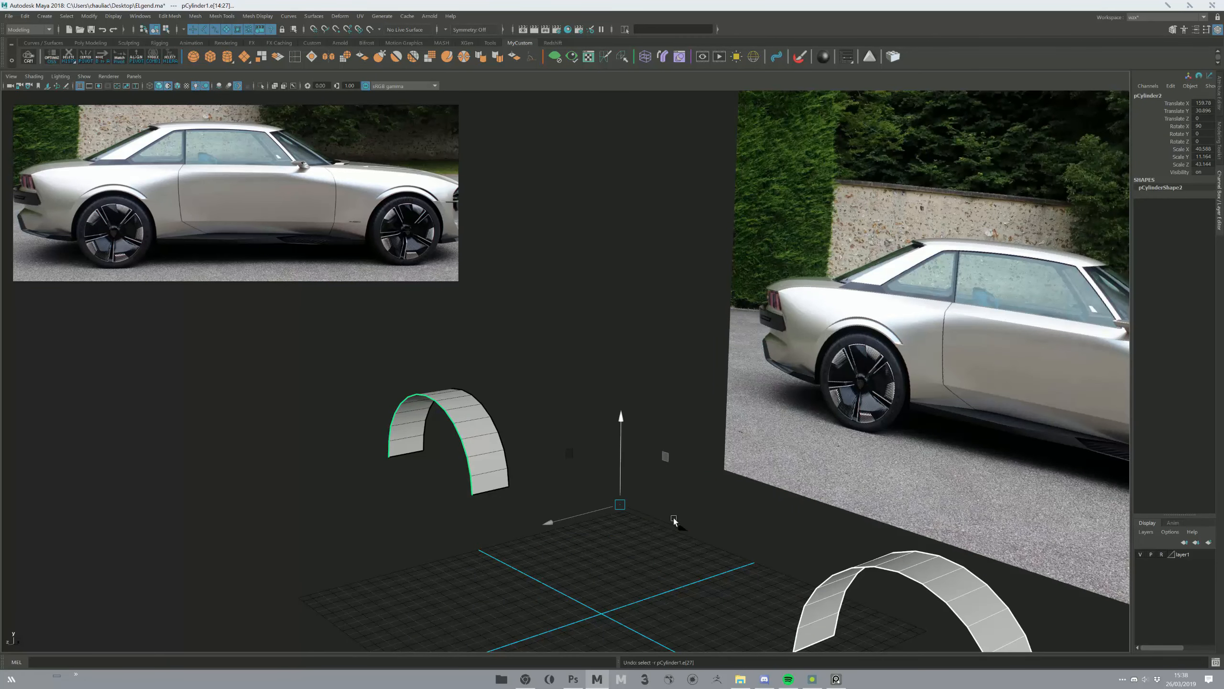
alt+drag(684, 527, 731, 510)
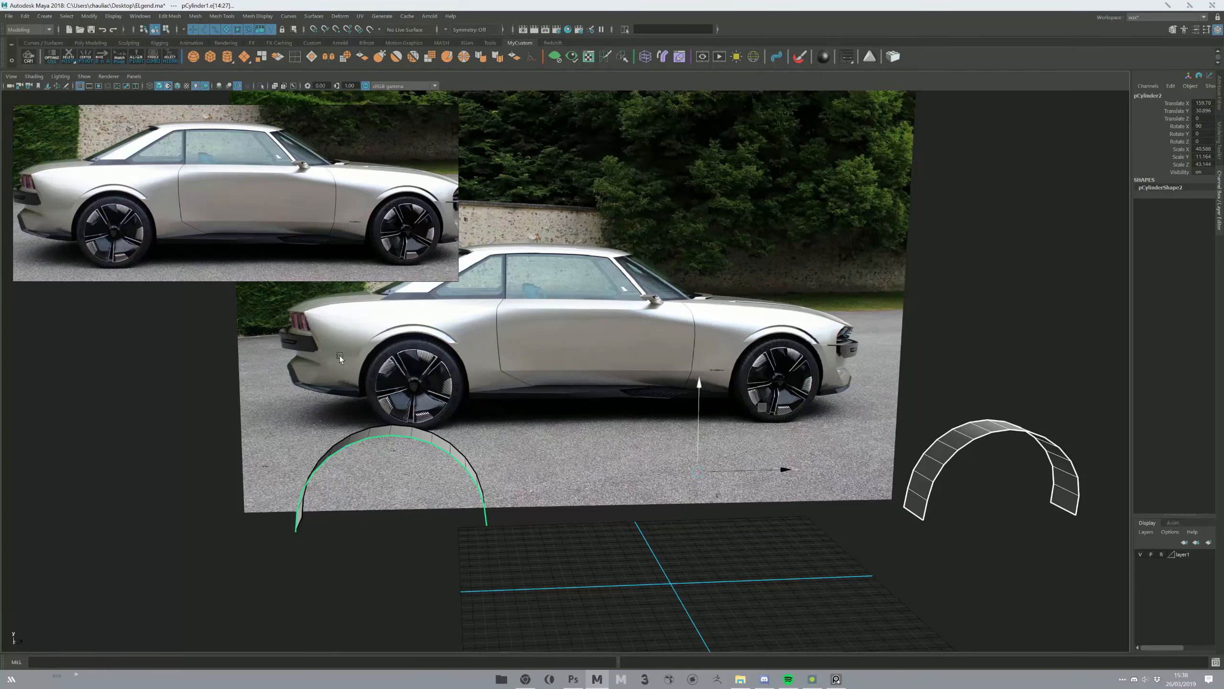
scroll(350, 387, up, 3)
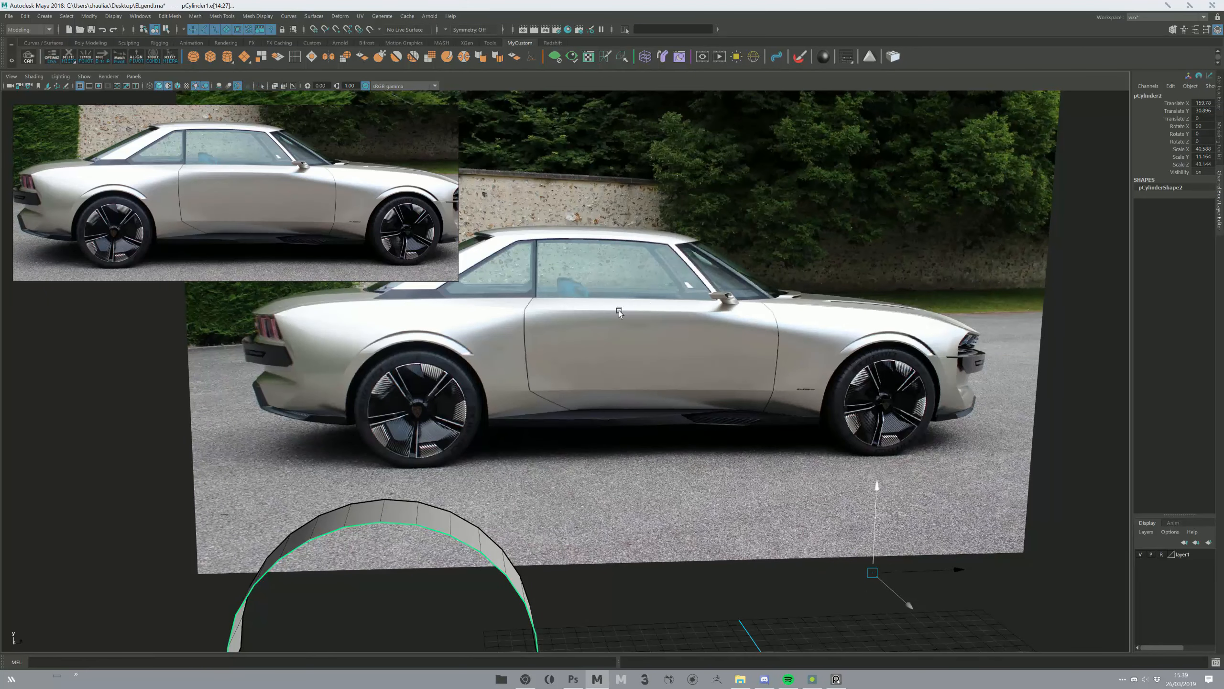
alt+middle_drag(301, 523, 371, 410)
click(371, 493)
double_click(327, 500)
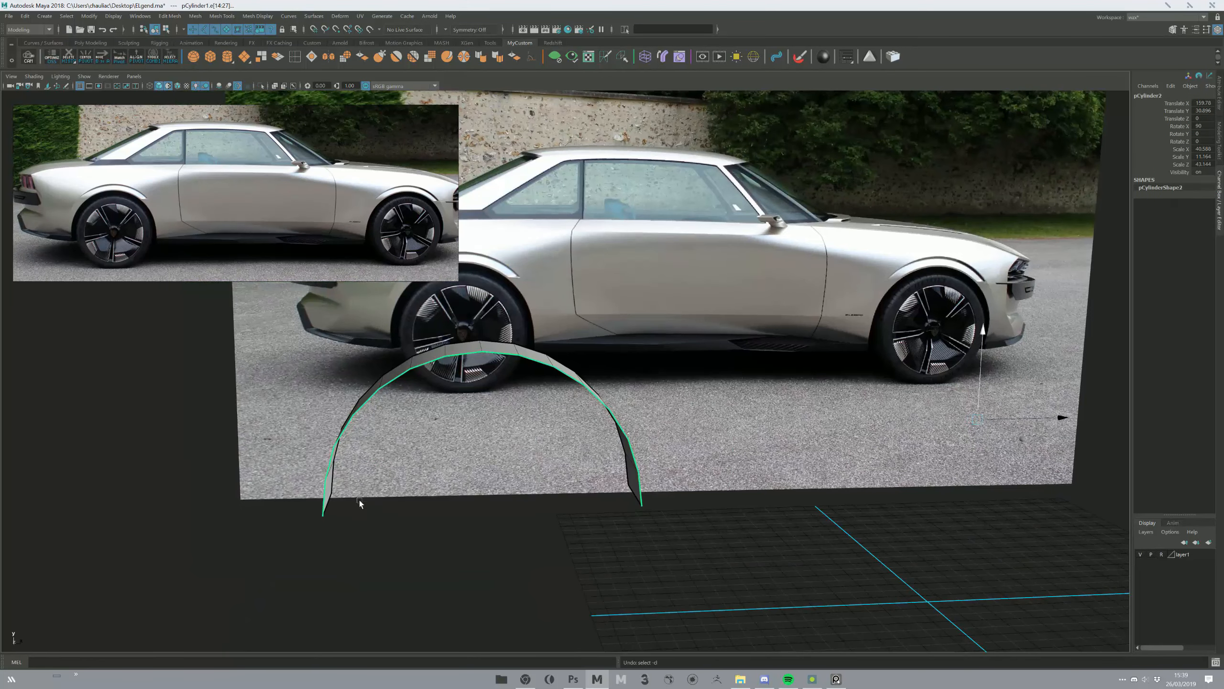
key(ctrl+e)
drag(663, 447, 689, 441)
alt+middle_drag(499, 452, 508, 478)
key(space)
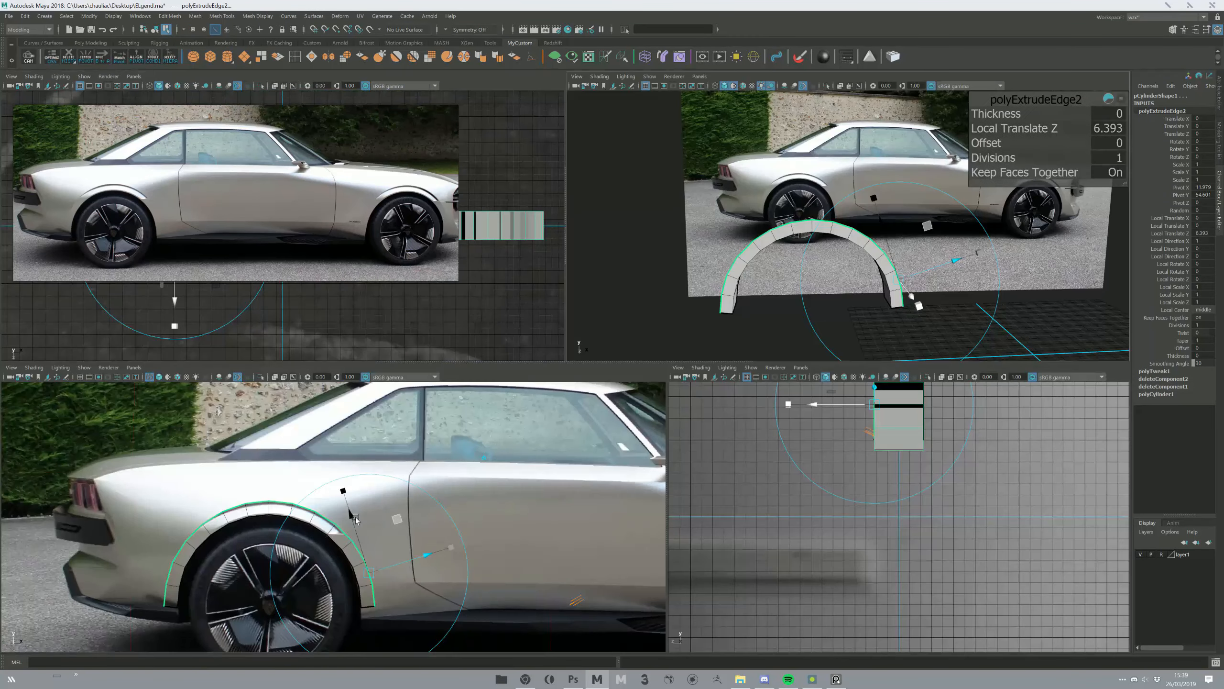
- Select vertices around the front side of the rear arch border to examine how its edges are laid out
key(space)
alt+middle_drag(576, 336, 533, 351)
key(F8)
click(497, 311)
click(595, 325)
key(F9)
drag(629, 340, 709, 488)
shift+drag(741, 506, 711, 532)
ctrl+shift+drag(678, 439, 669, 446)
key(F8)
- Extrude one outer edge at the upper rear of the wheel arch border diagonally up and fit its end to the rear shoulder line
alt+middle_drag(279, 449, 326, 440)
scroll(308, 496, up, 1)
alt+middle_drag(307, 496, 467, 576)
scroll(393, 486, down, 4)
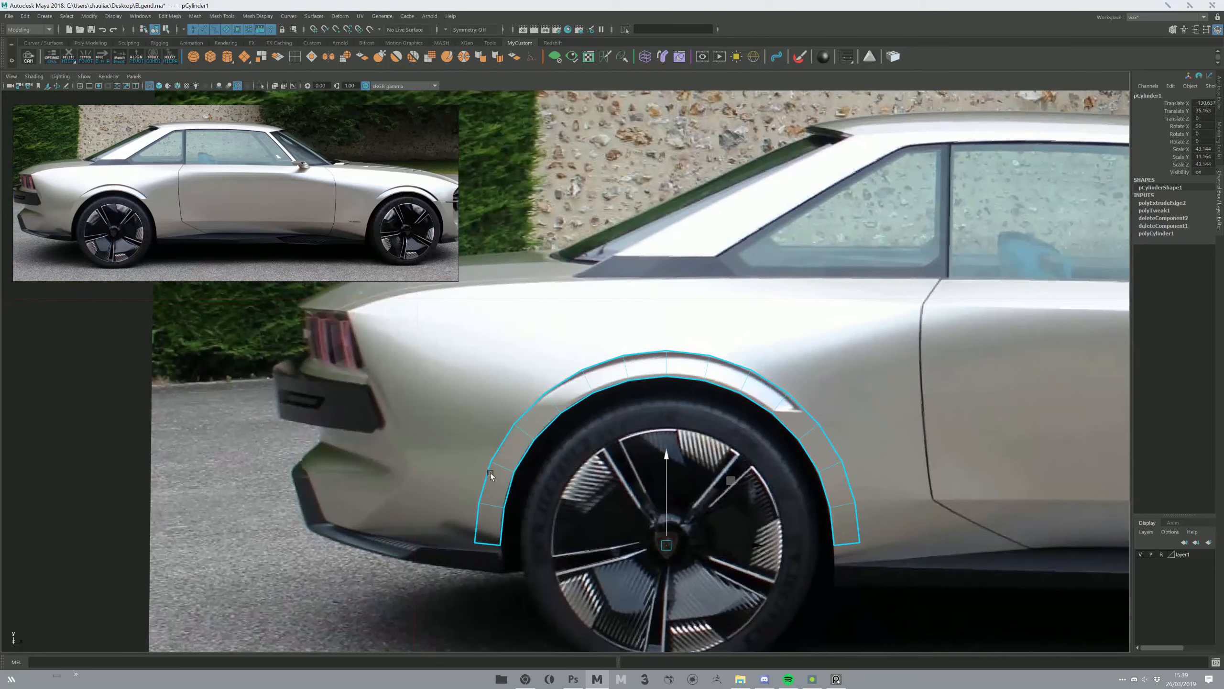
key(F10)
click(487, 481)
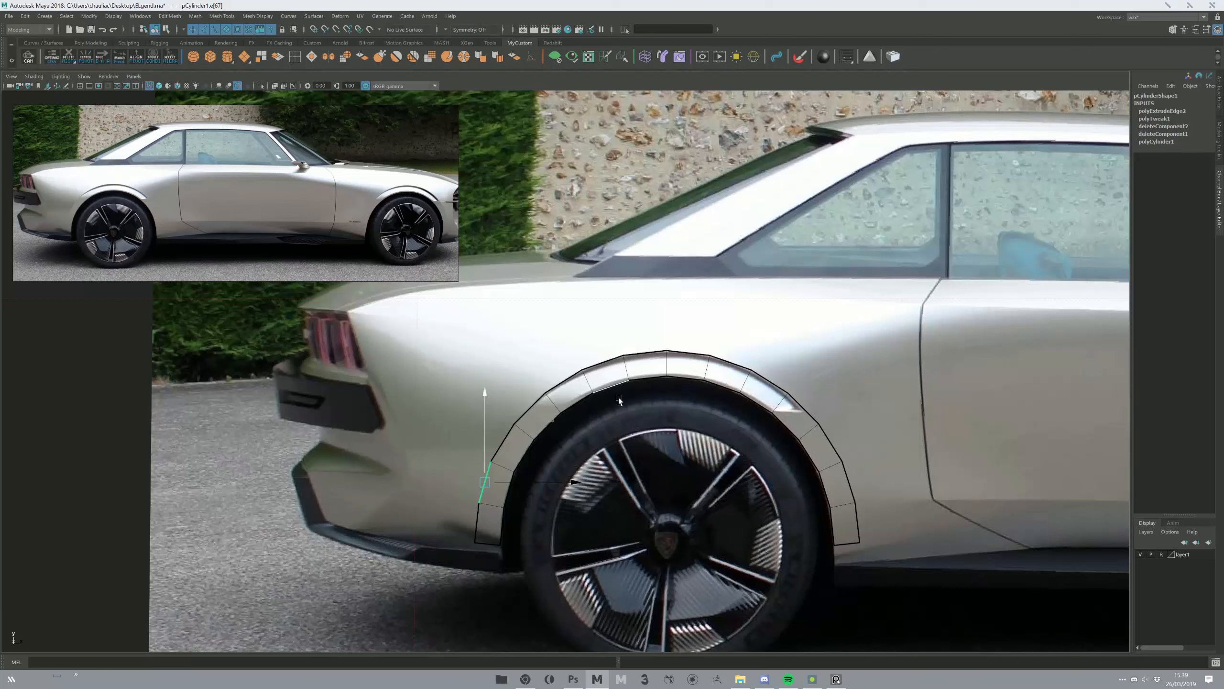
alt+middle_drag(617, 397, 470, 452)
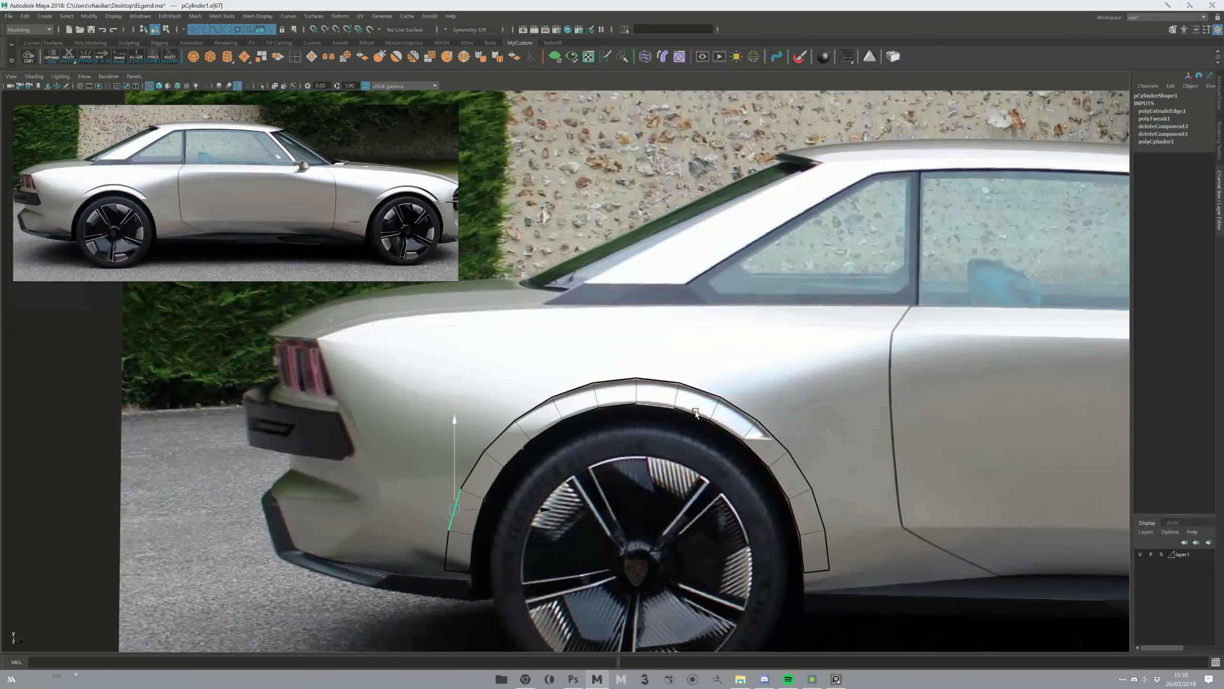
click(499, 440)
shift+drag(500, 439, 364, 341)
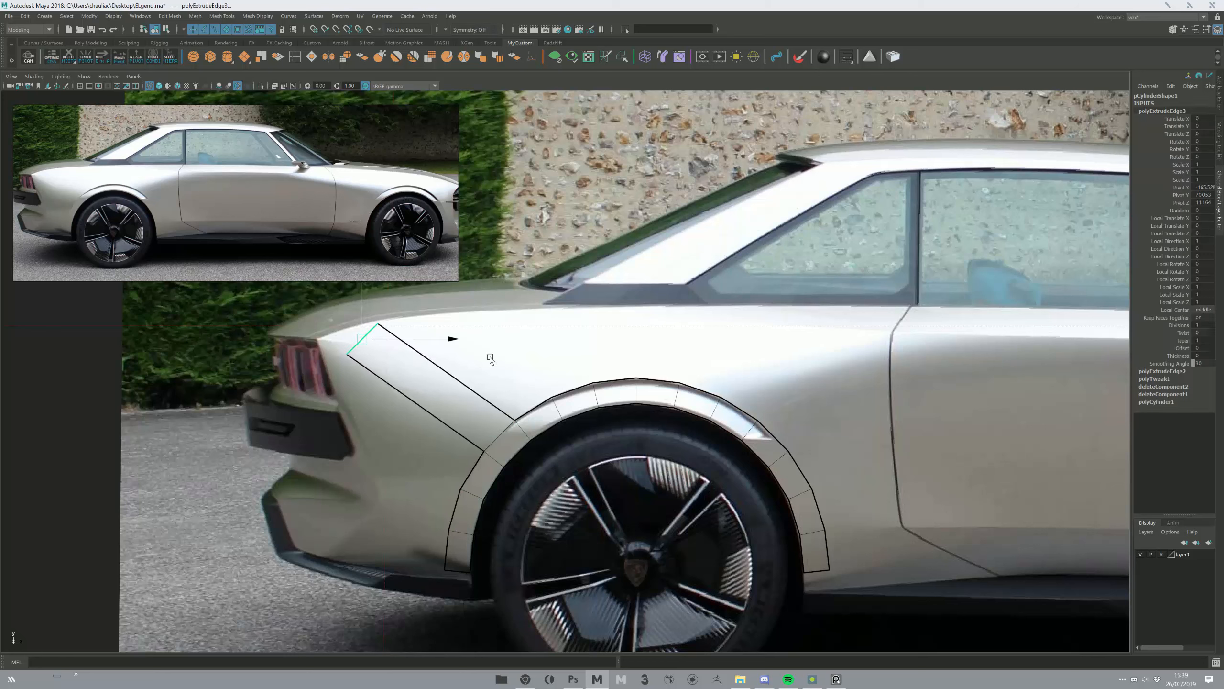
drag(450, 322, 502, 359)
alt+middle_drag(509, 372, 520, 402)
alt+right_drag(519, 402, 505, 399)
key(w)
middle_drag(526, 367, 504, 365)
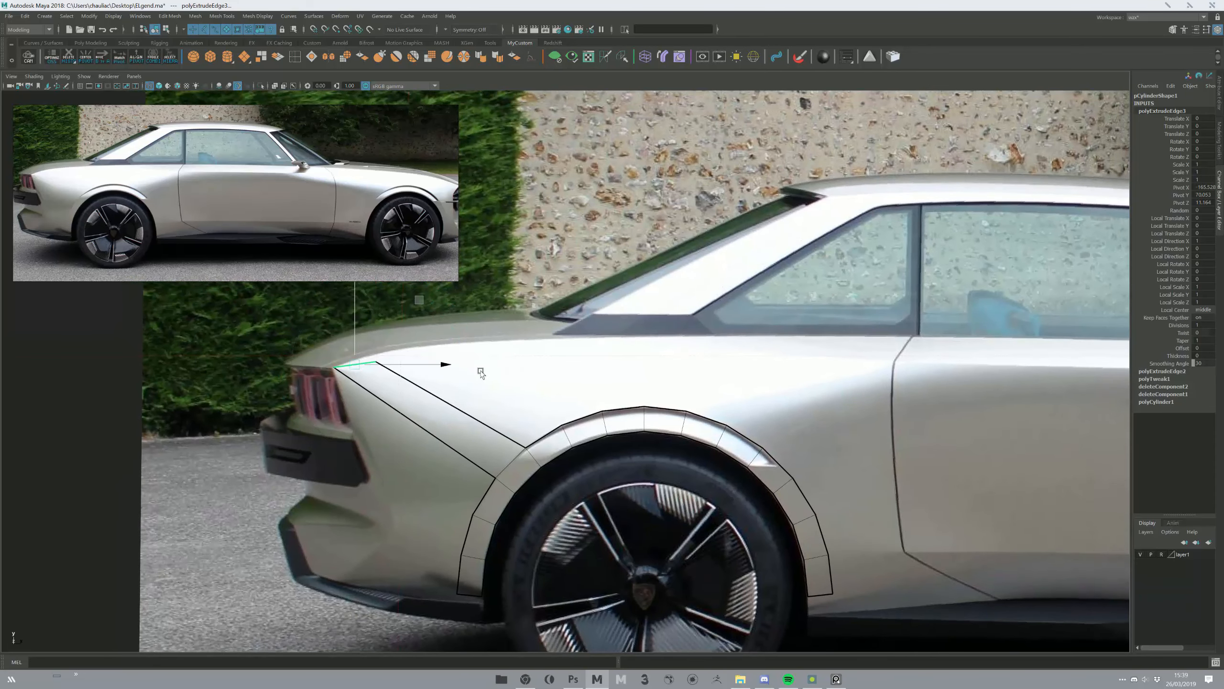
drag(359, 365, 437, 363)
- Cut an edge across the diagonal strip near its upper end and extrude the small segment's rear edge to the taillight
key(ctrl+shift+x)
click(412, 385)
key(w)
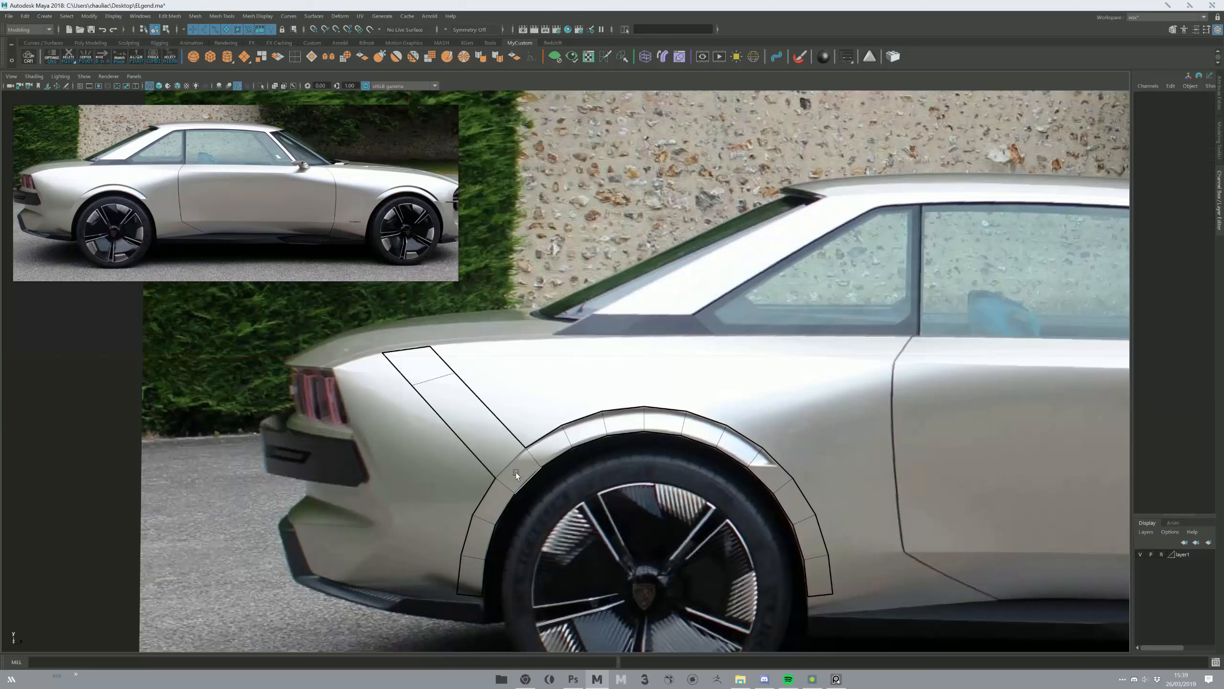
click(398, 376)
shift+drag(399, 378, 356, 421)
shift+click(368, 400)
- Move the lower rear vertex of the new taillight face down to the arch border's outer corner, and leave vertex mode
key(F9)
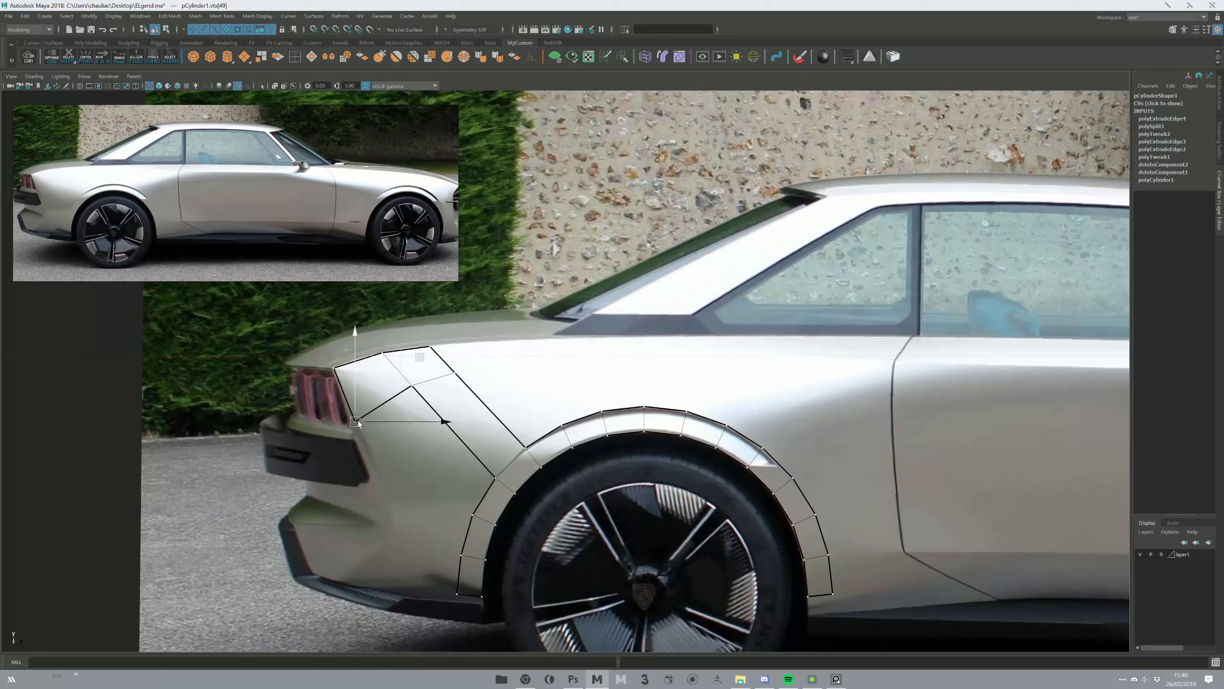
drag(357, 422, 394, 401)
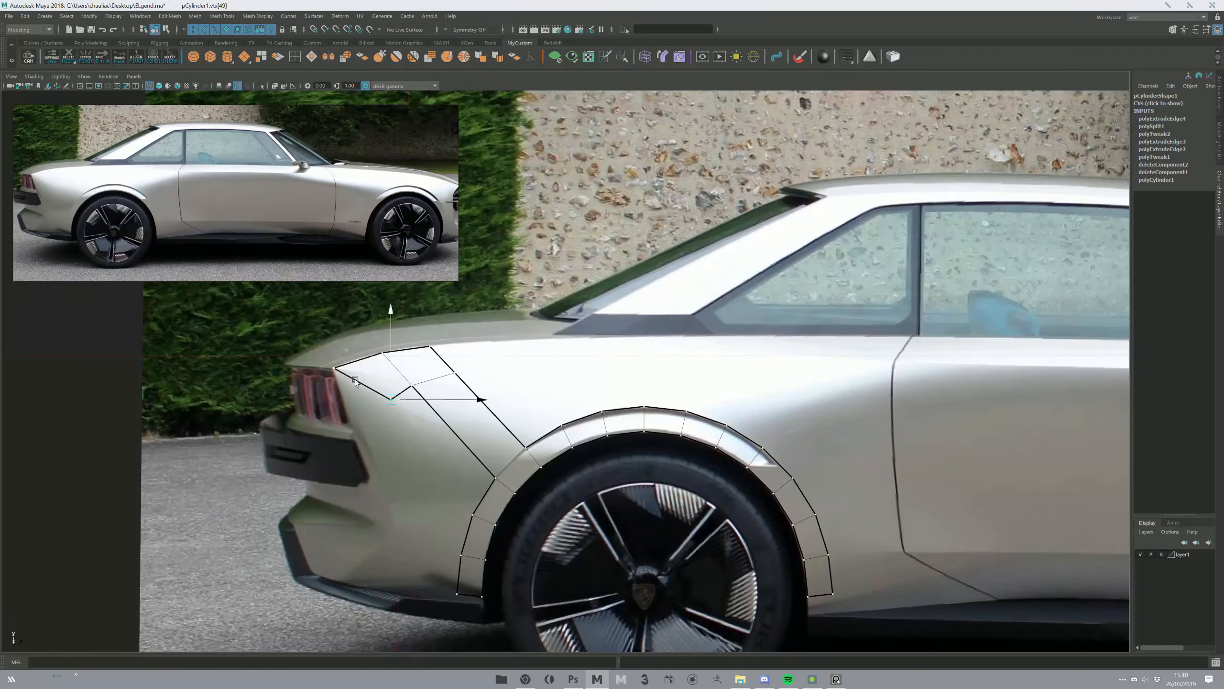
drag(398, 401, 492, 478)
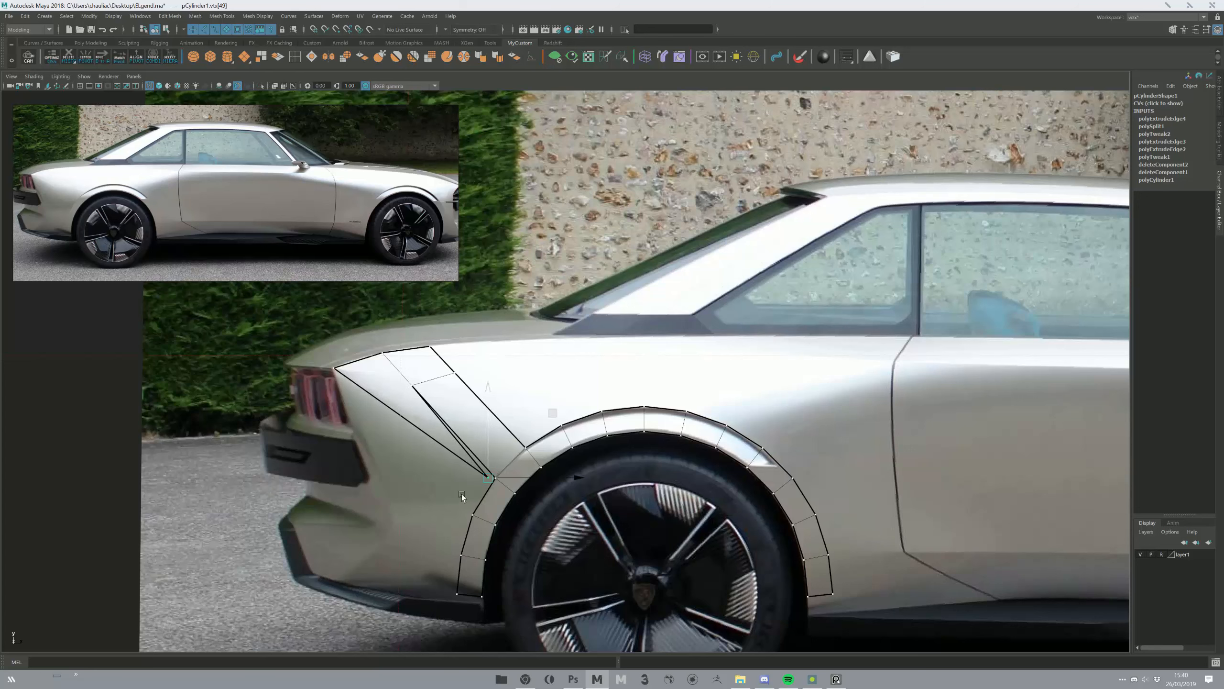
click(461, 497)
key(F8)
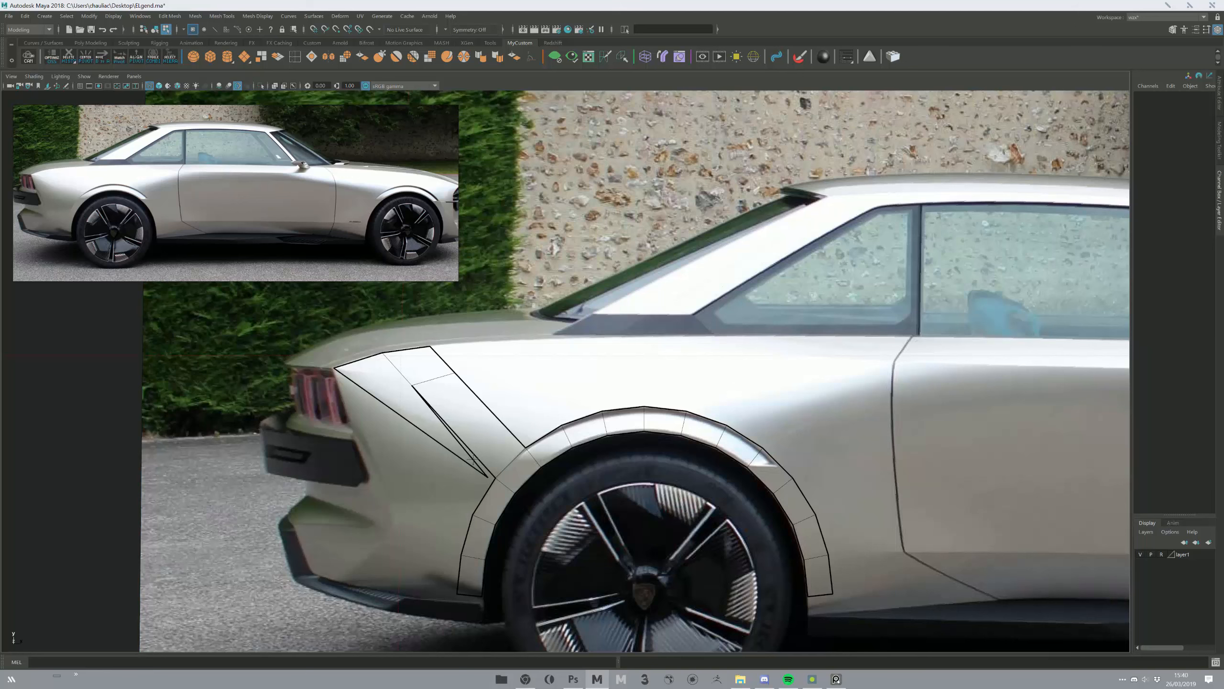
- Delete the two faces of the diagonal strip between the shoulder line and the wheel arch
click(469, 458)
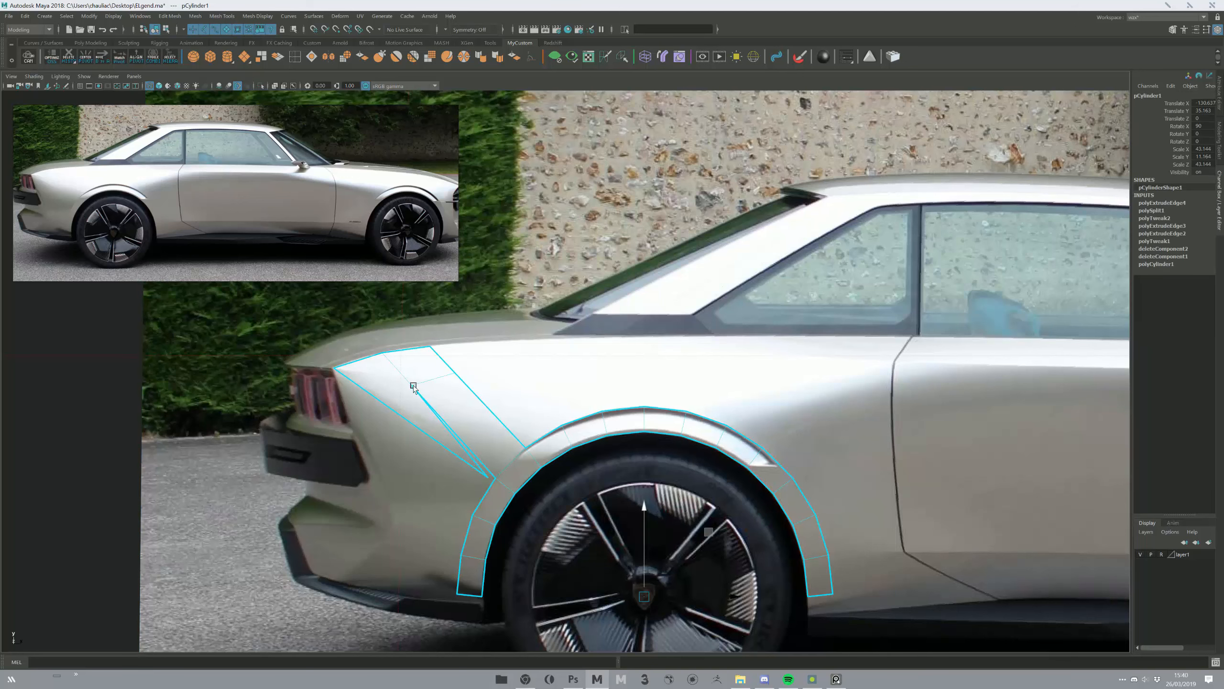
key(F11)
drag(413, 385, 481, 408)
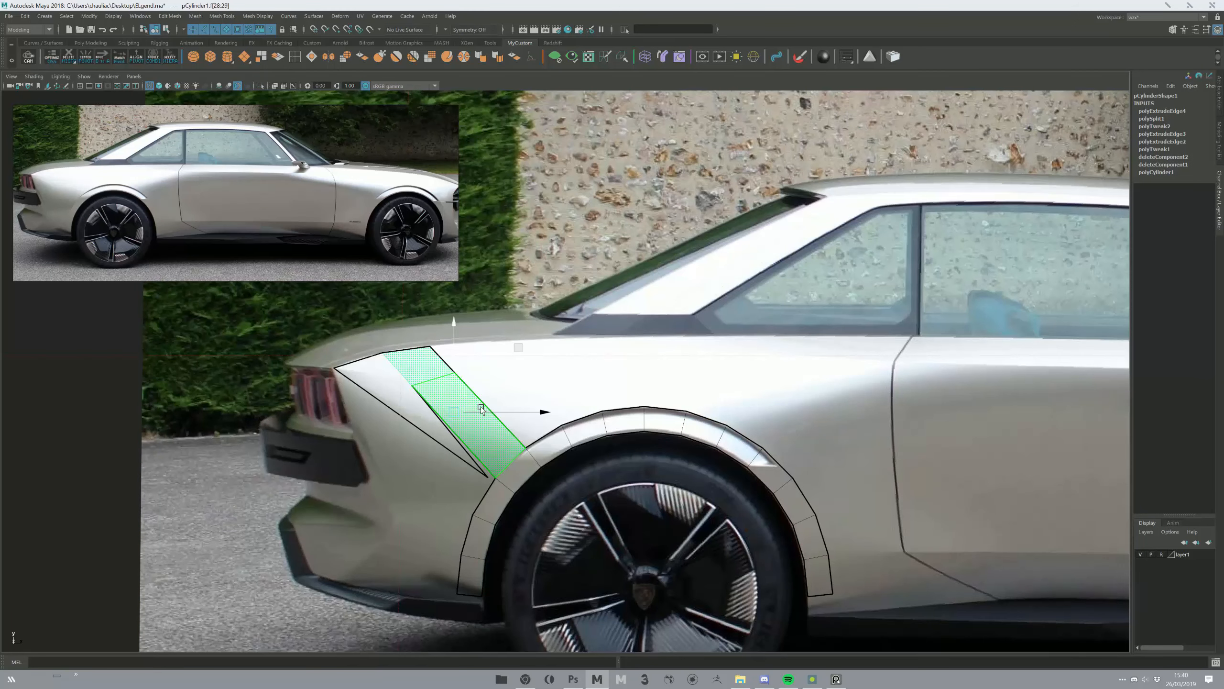
key(Delete)
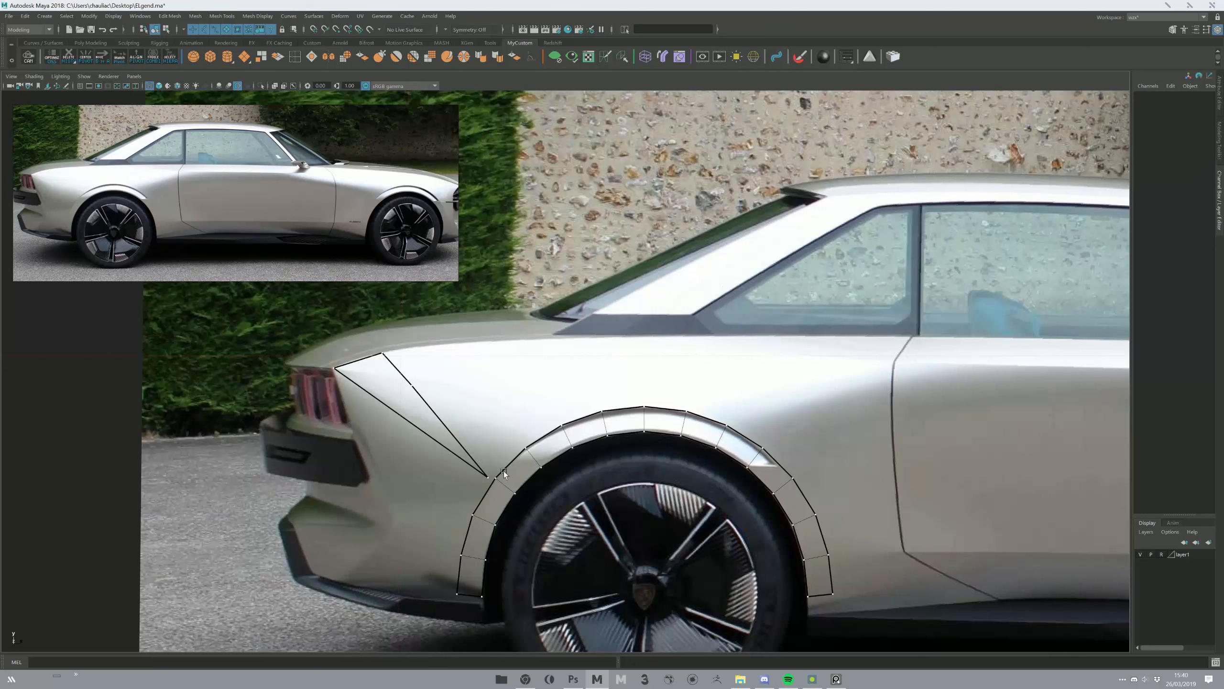
- Merge the lower tip vertex of the rear quarter face with the adjacent outer vertex of the wheel arch border
click(485, 482)
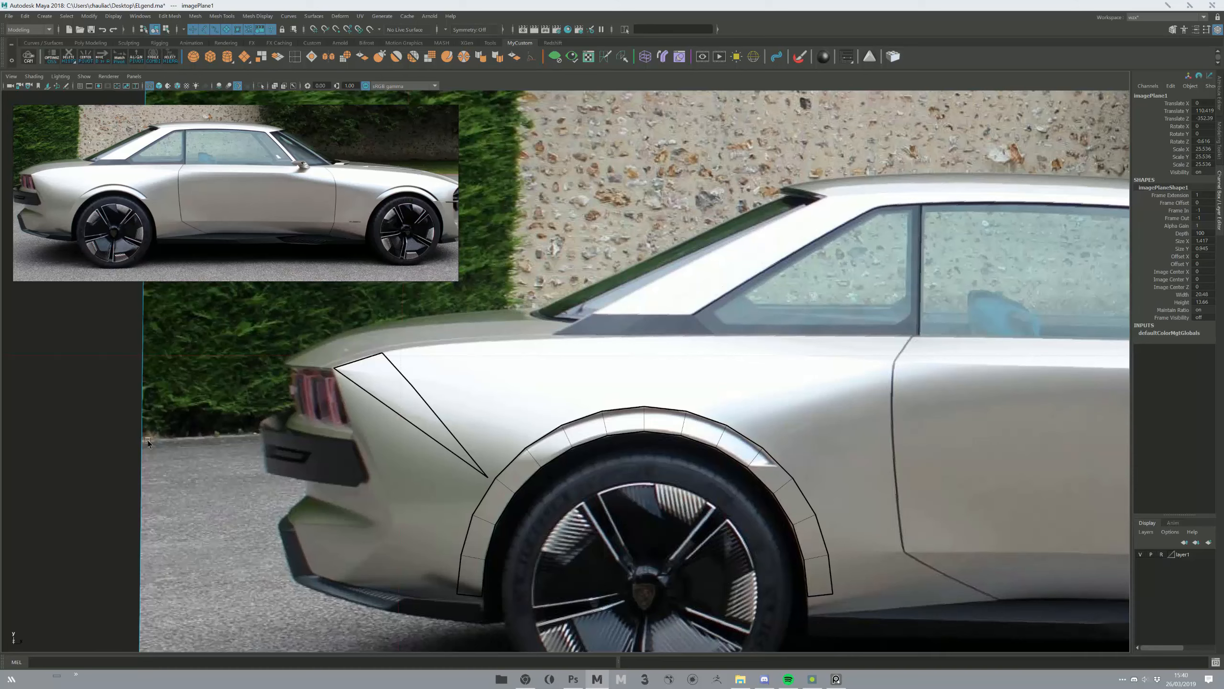
click(437, 427)
scroll(400, 412, up, 1)
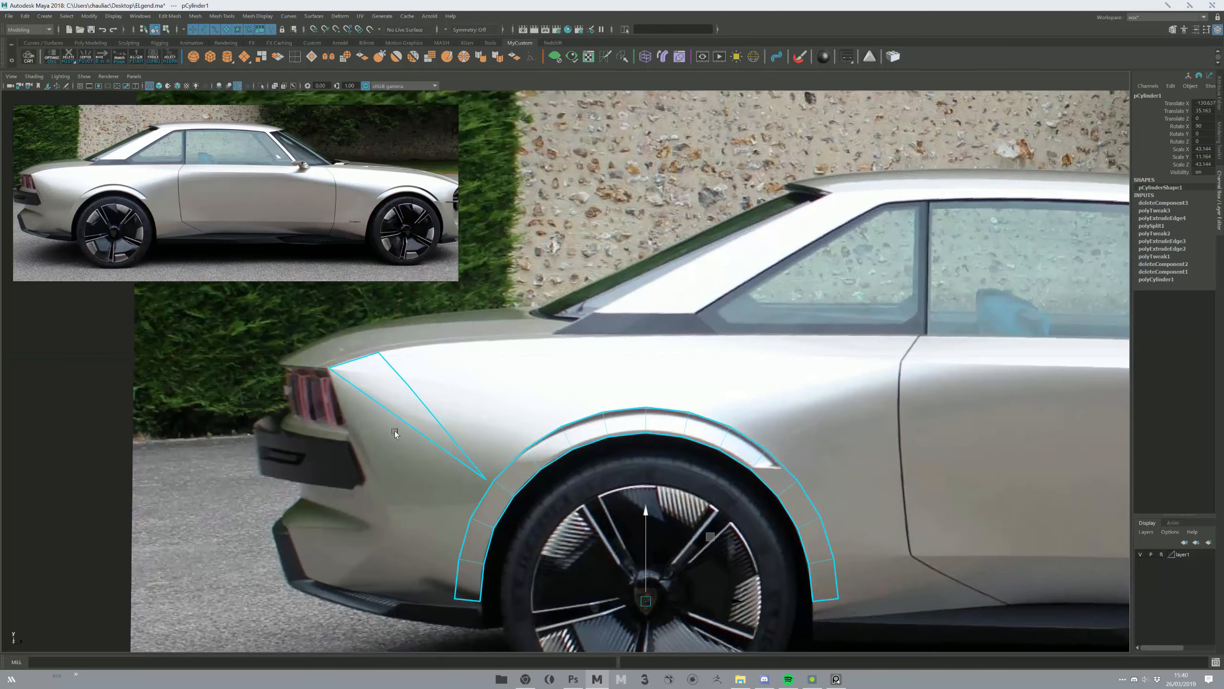
right_drag(410, 422, 476, 476)
click(486, 478)
drag(486, 479, 494, 479)
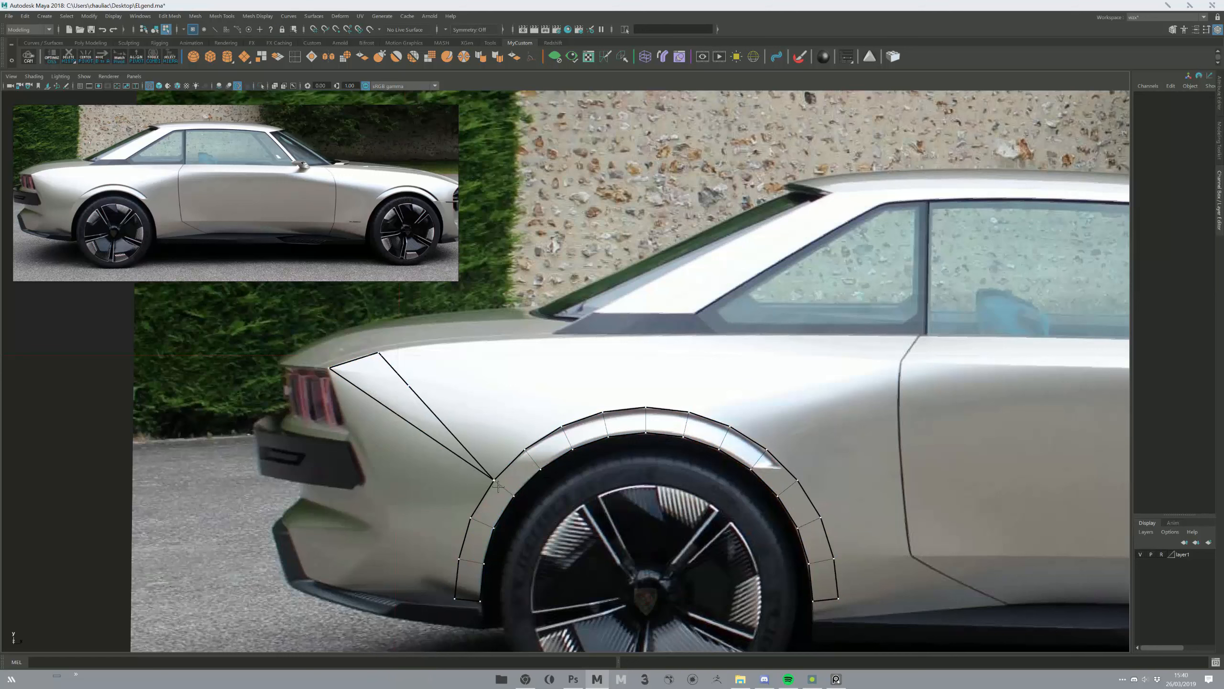
- Move the middle vertex on the quarter face's front side up and forward onto the shoulder line
click(405, 387)
drag(405, 387, 430, 375)
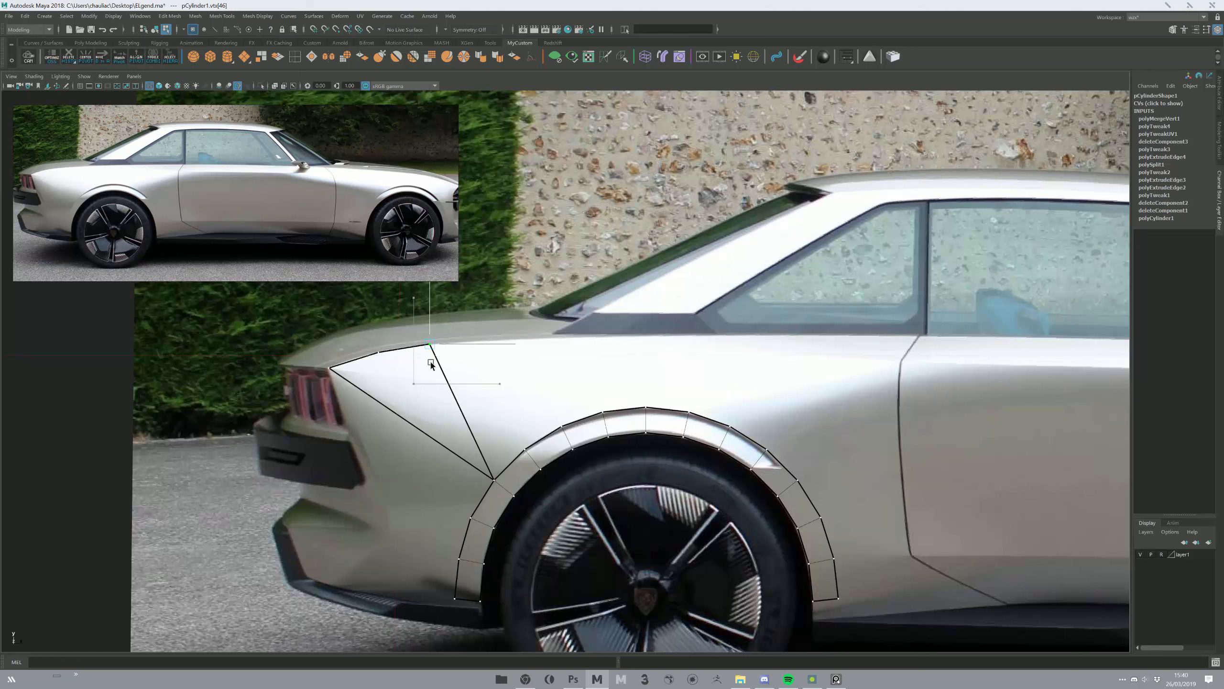
key(ctrl+z)
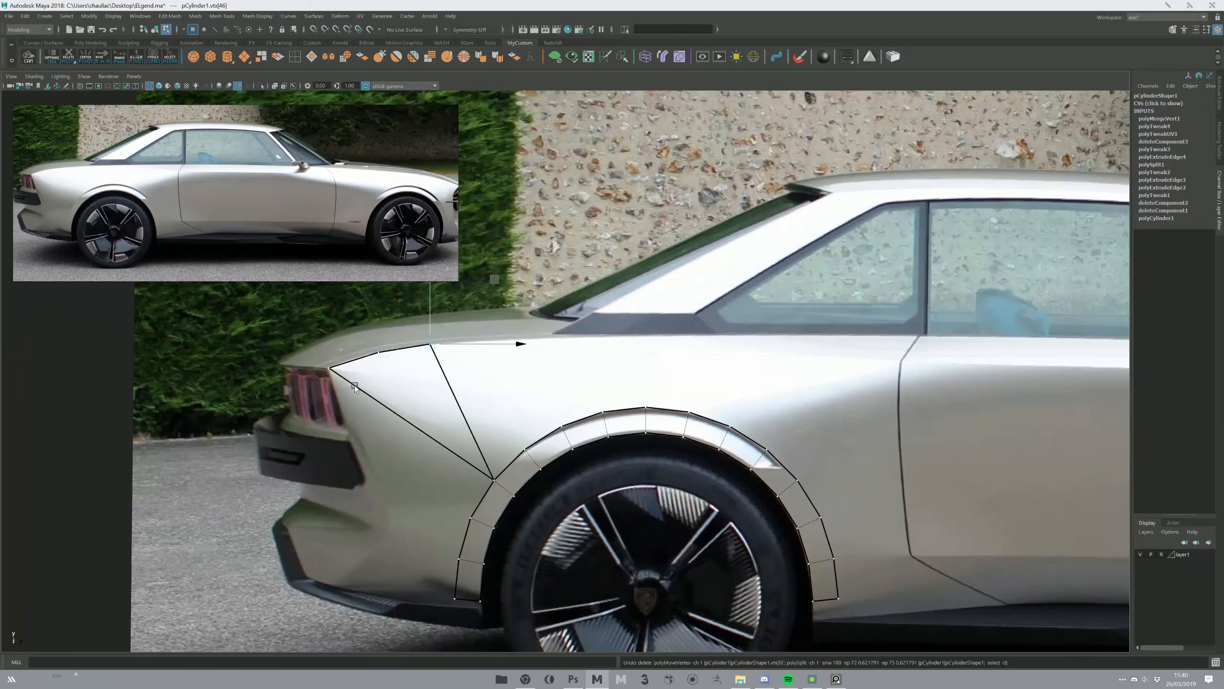
- Split the quarter face near the taillight corner and extrude its short edge down past the taillight to the bumper in two segments
alt+middle_drag(458, 465, 353, 348)
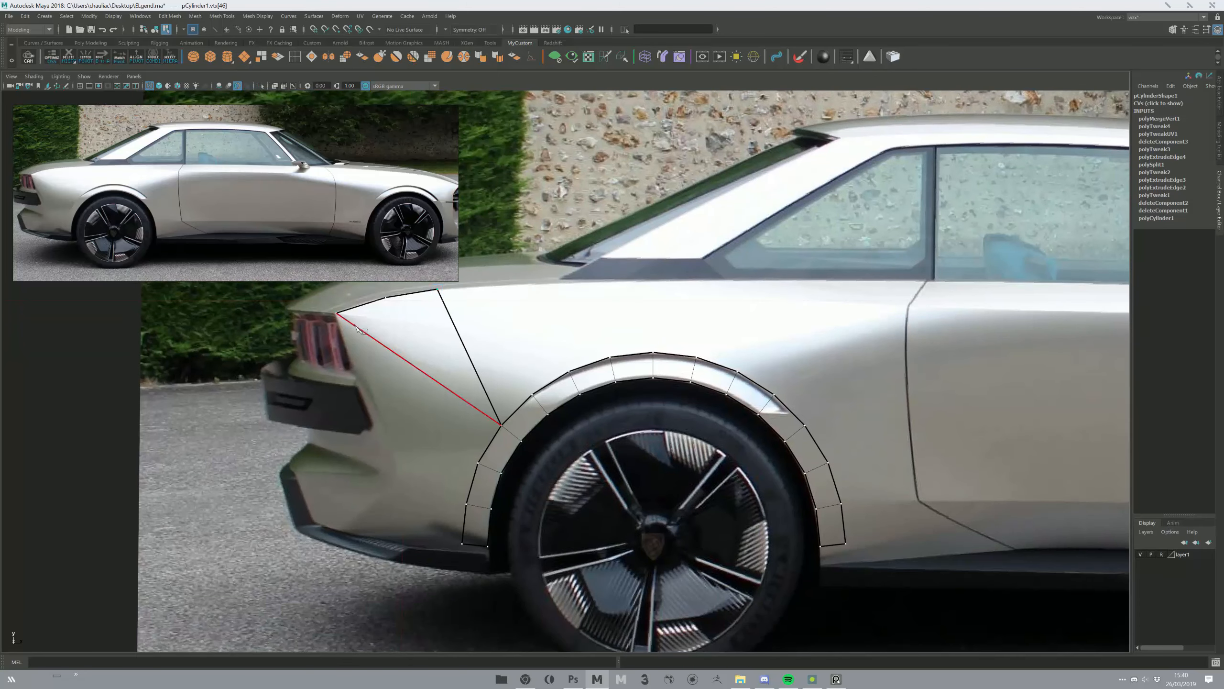
click(361, 338)
key(F10)
click(346, 325)
shift+drag(346, 326, 361, 534)
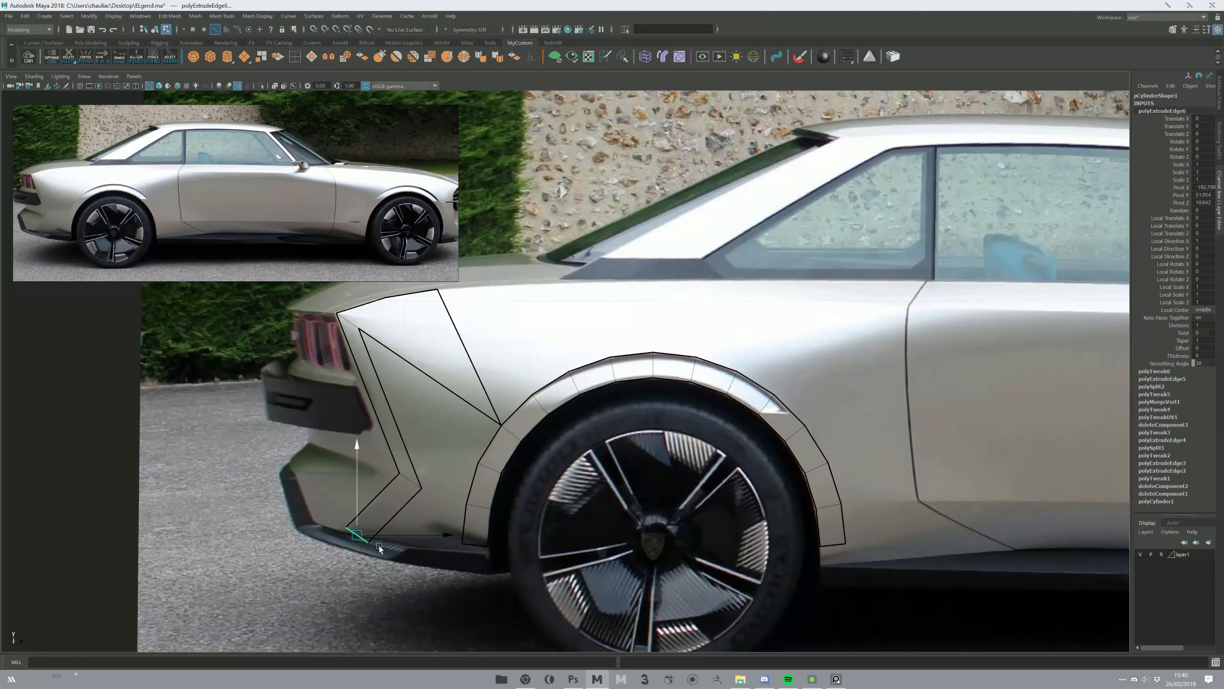
click(448, 590)
click(402, 516)
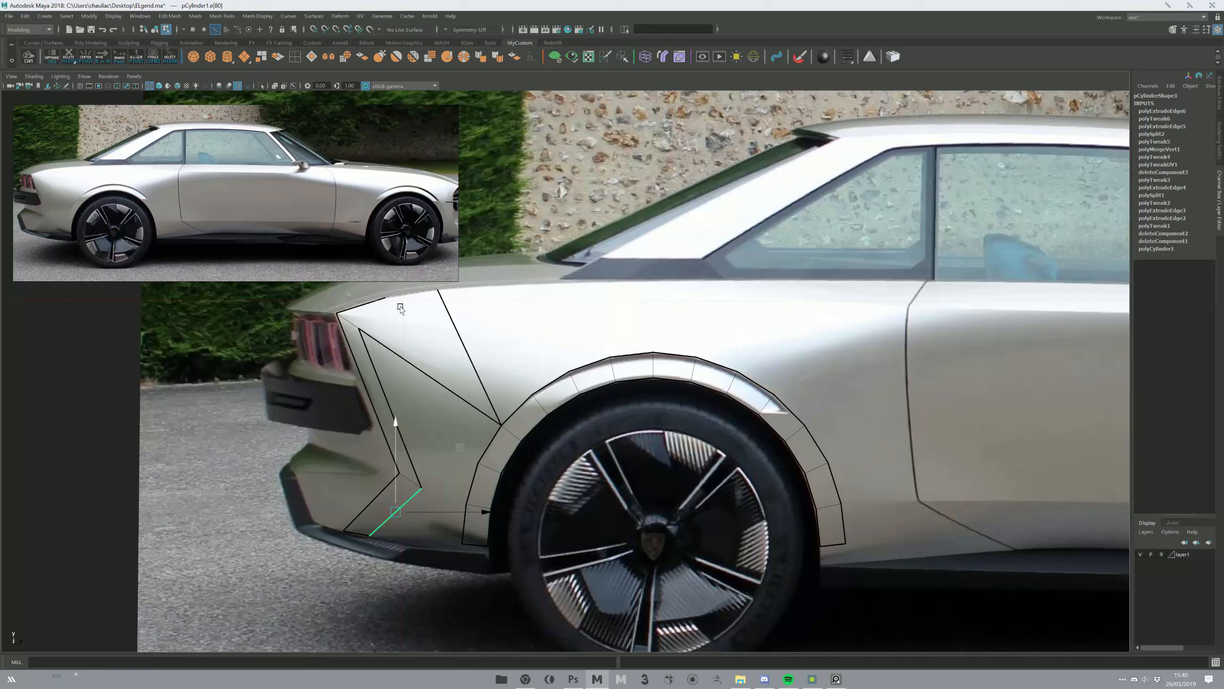
- Cut an edge across the quarter face parallel to the shoulder line and add a short cross edge through its middle vertex
key(ctrl+shift+x)
click(358, 329)
click(394, 318)
key(Return)
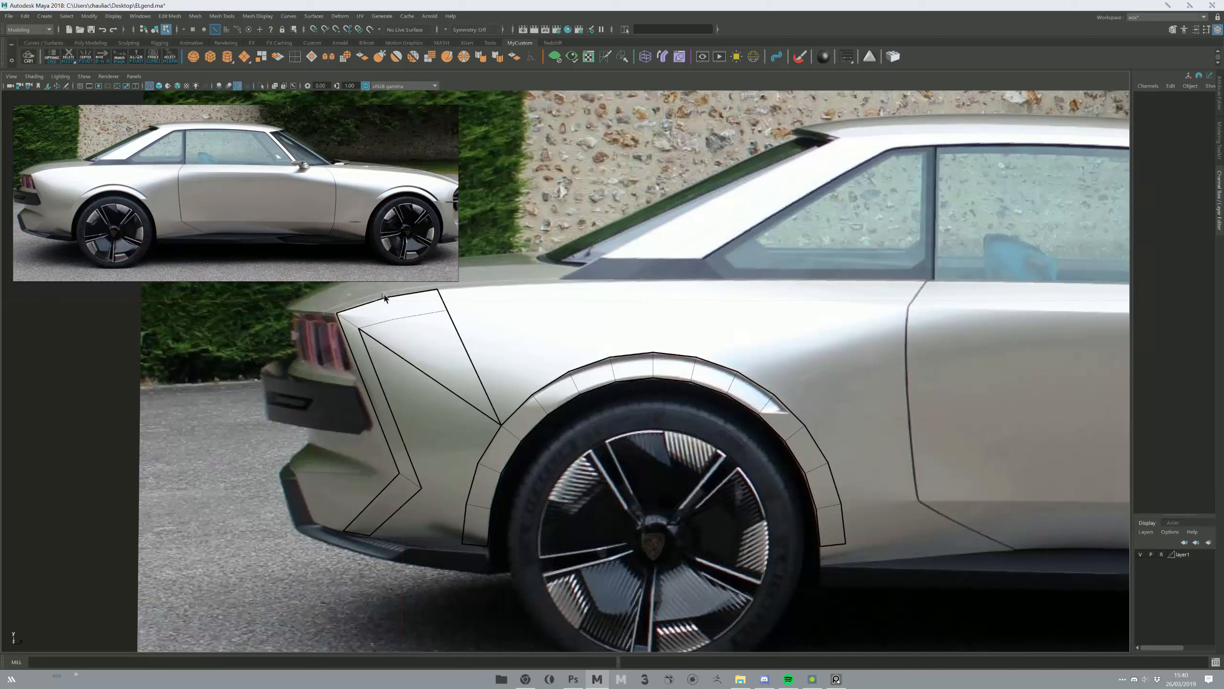
click(380, 293)
right_drag(371, 302, 340, 302)
click(394, 318)
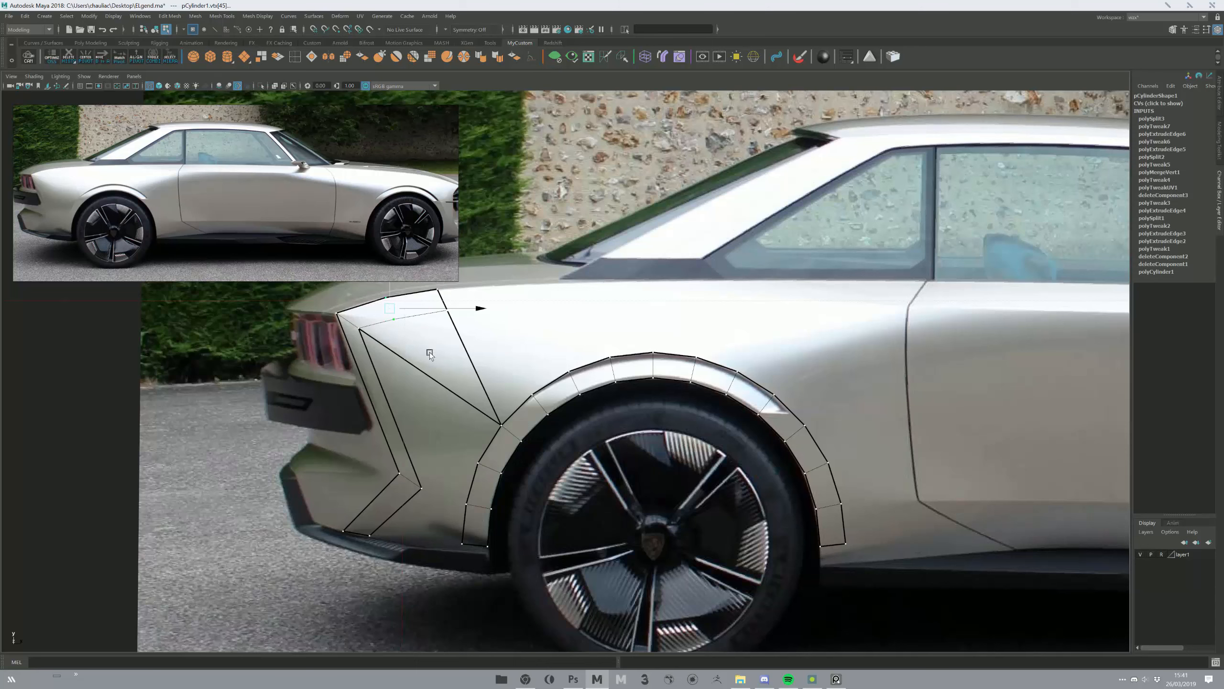
key(ctrl+shift+x)
key(Return)
key(F8)
- Extrude the short front edge of the shoulder strip forward in two segments to the door's rear seam
alt+middle_drag(430, 386, 432, 417)
scroll(412, 401, up, 1)
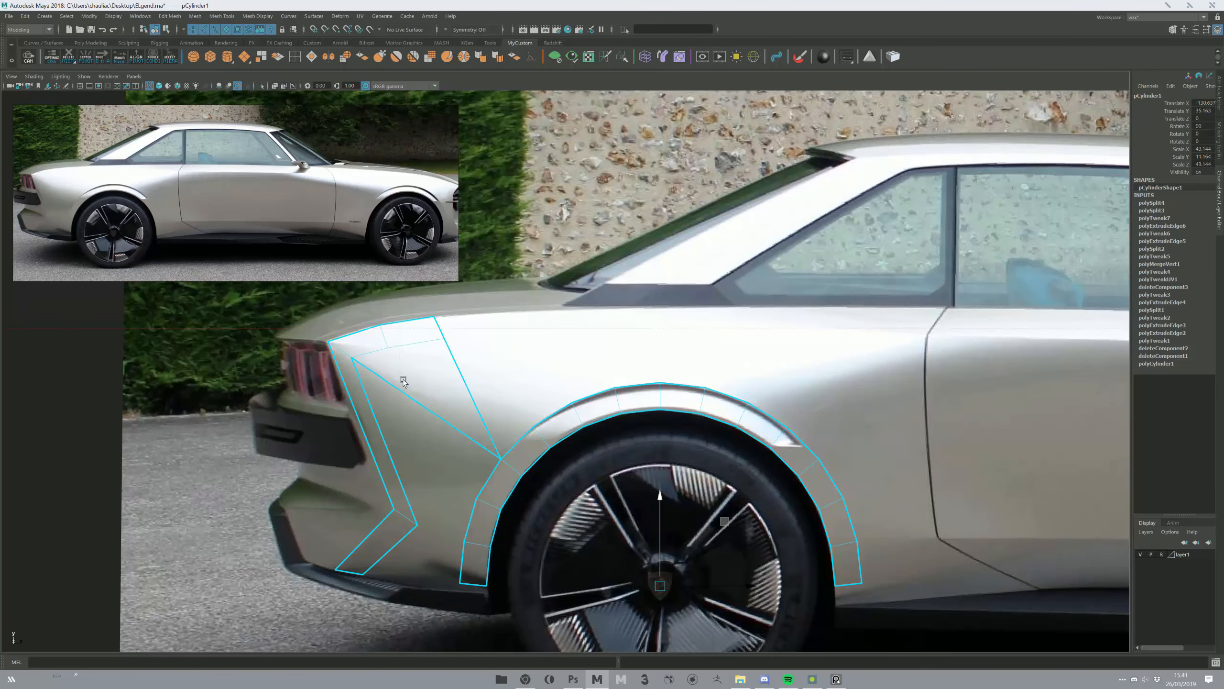
right_drag(437, 325, 436, 303)
click(438, 327)
shift+drag(462, 332, 935, 322)
alt+middle_drag(844, 376, 499, 361)
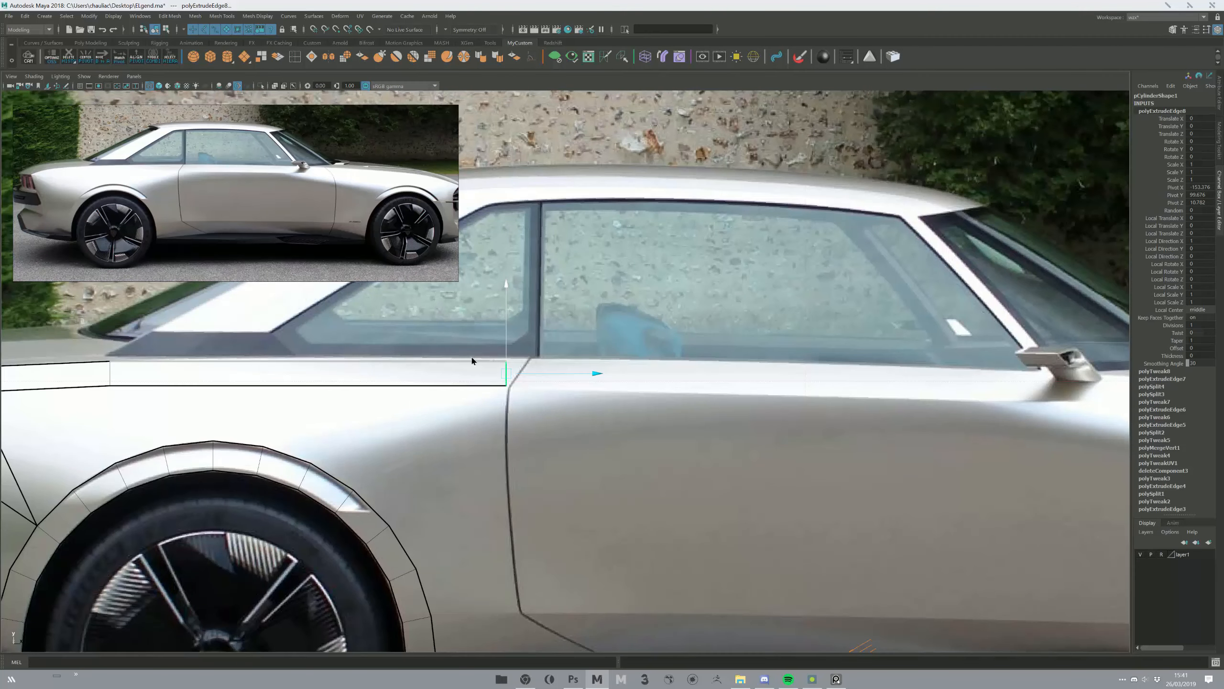
- Move the strip's upper front vertex forward to the top of the door seam so the end edge slants along it
click(503, 385)
right_drag(503, 385, 449, 391)
drag(500, 358, 536, 362)
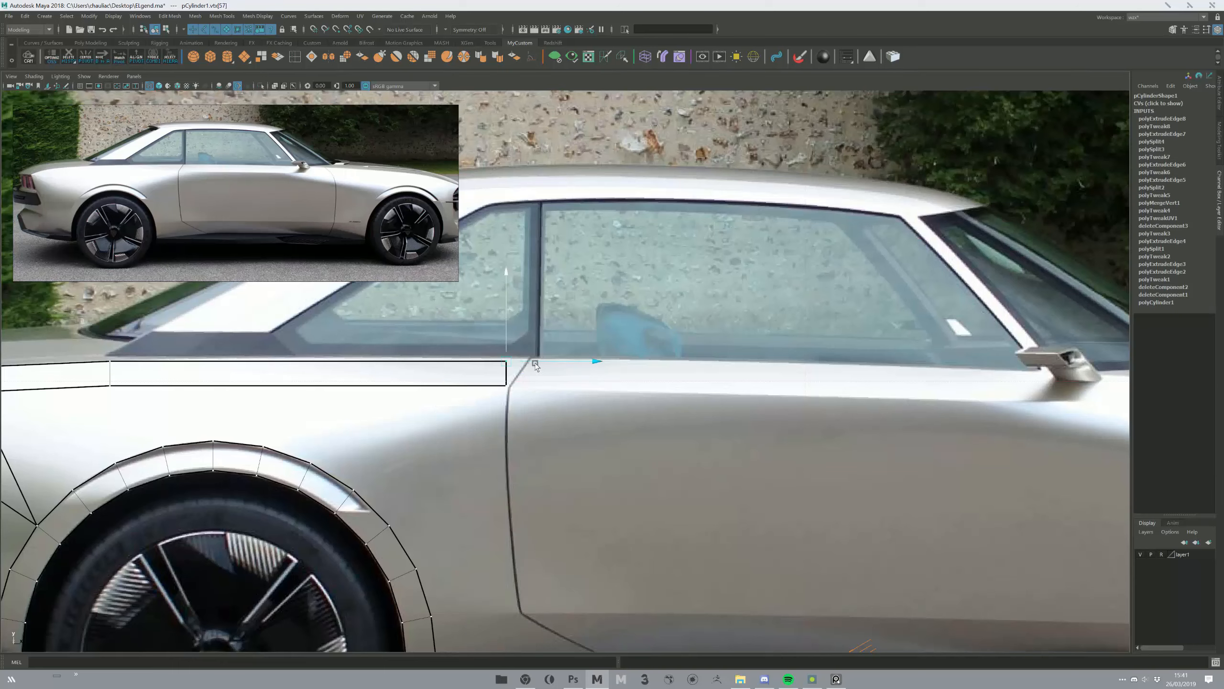
alt+middle_drag(555, 364, 676, 404)
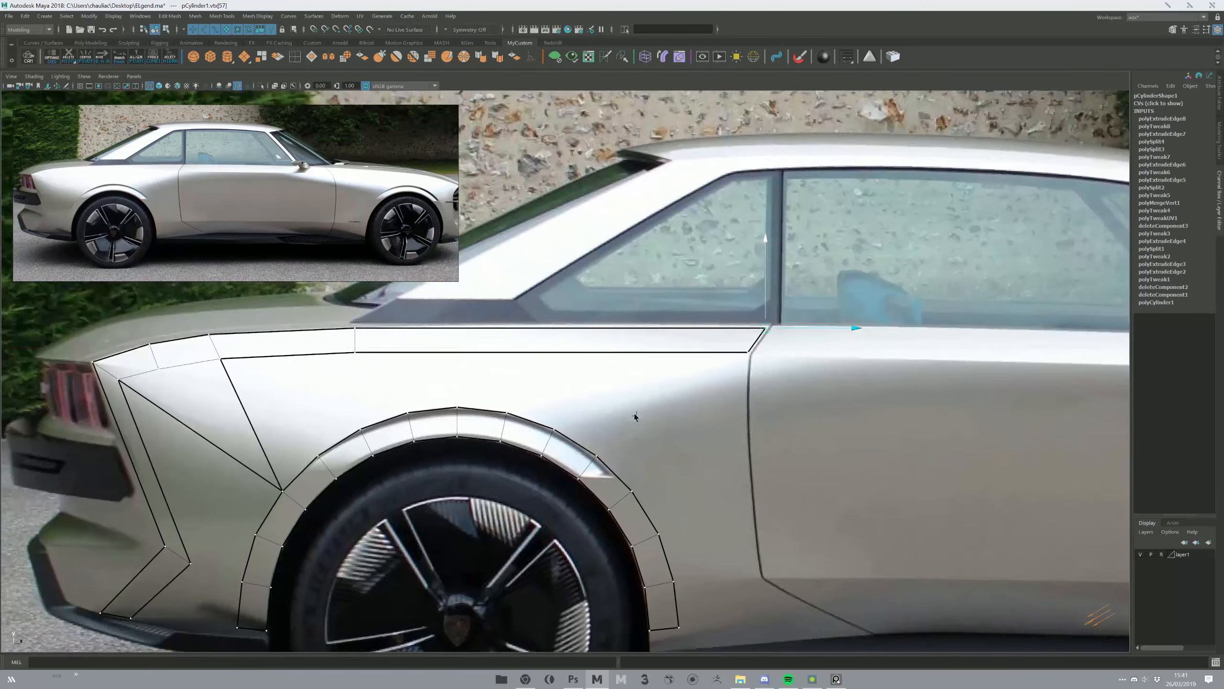
- Delete the leftover triangular face between the shoulder strip, the taillight strip and the wheel arch
key(F8)
scroll(437, 376, down, 3)
scroll(386, 366, up, 2)
key(F11)
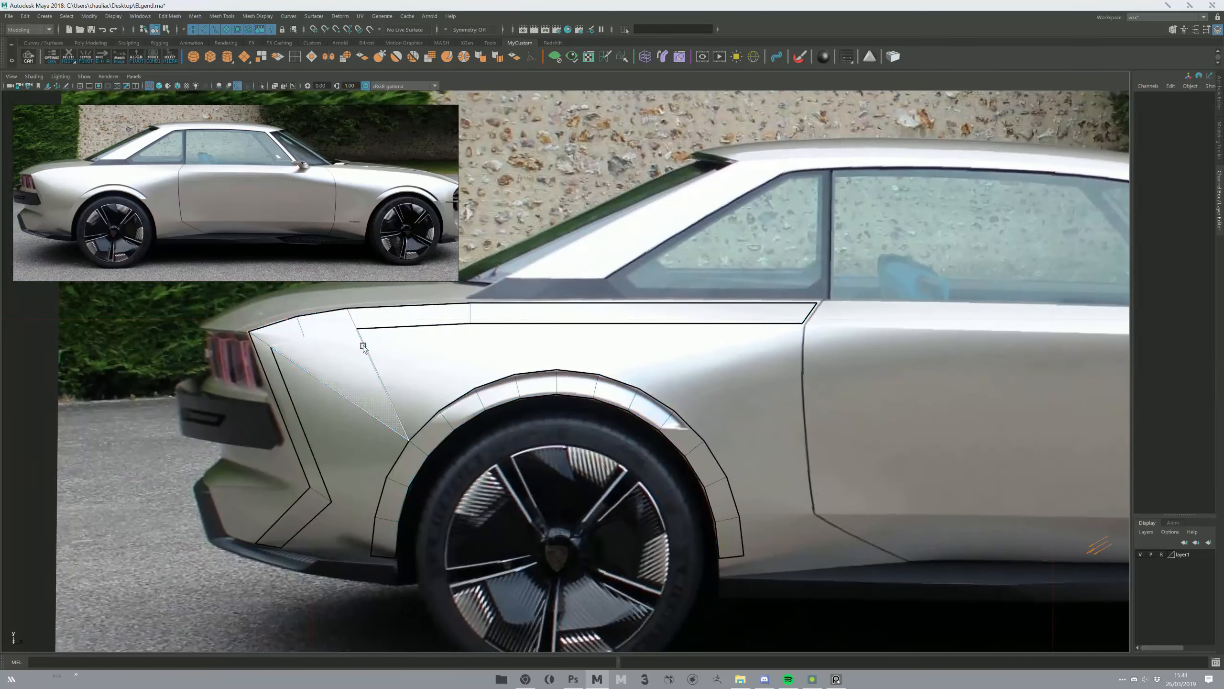
click(367, 368)
key(Delete)
key(F8)
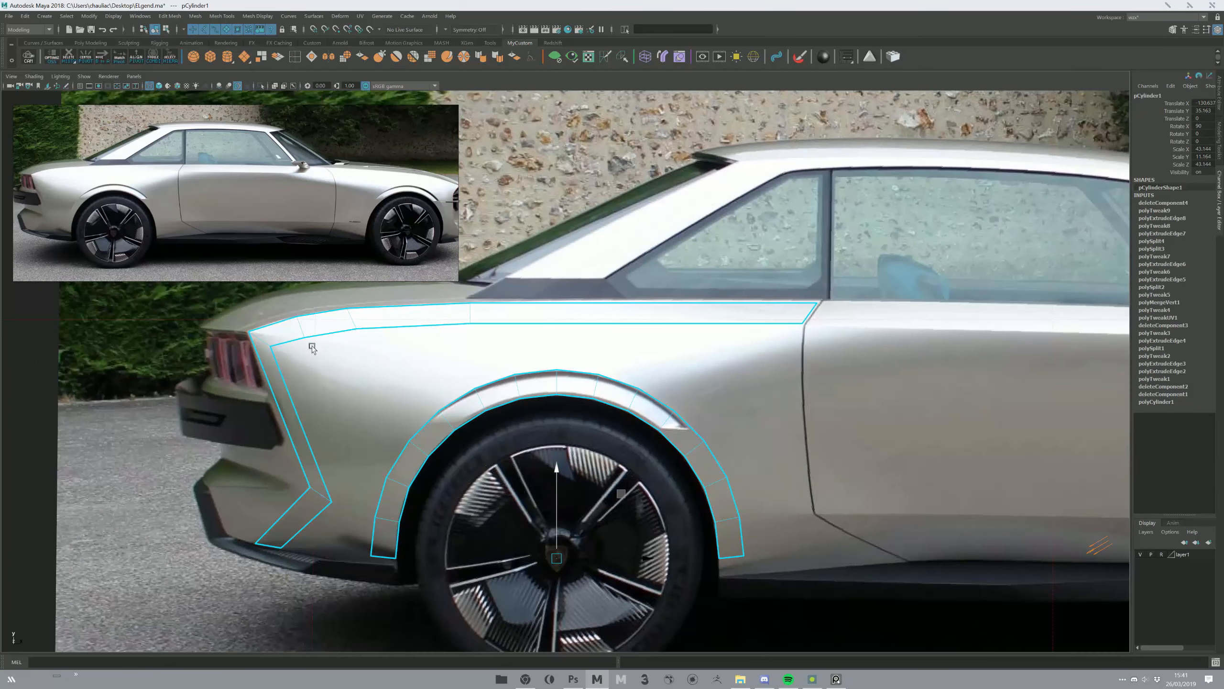
- Examine the lower body and door seams between the rear and front wheel arches on the reference photo
alt+middle_drag(422, 366, 357, 380)
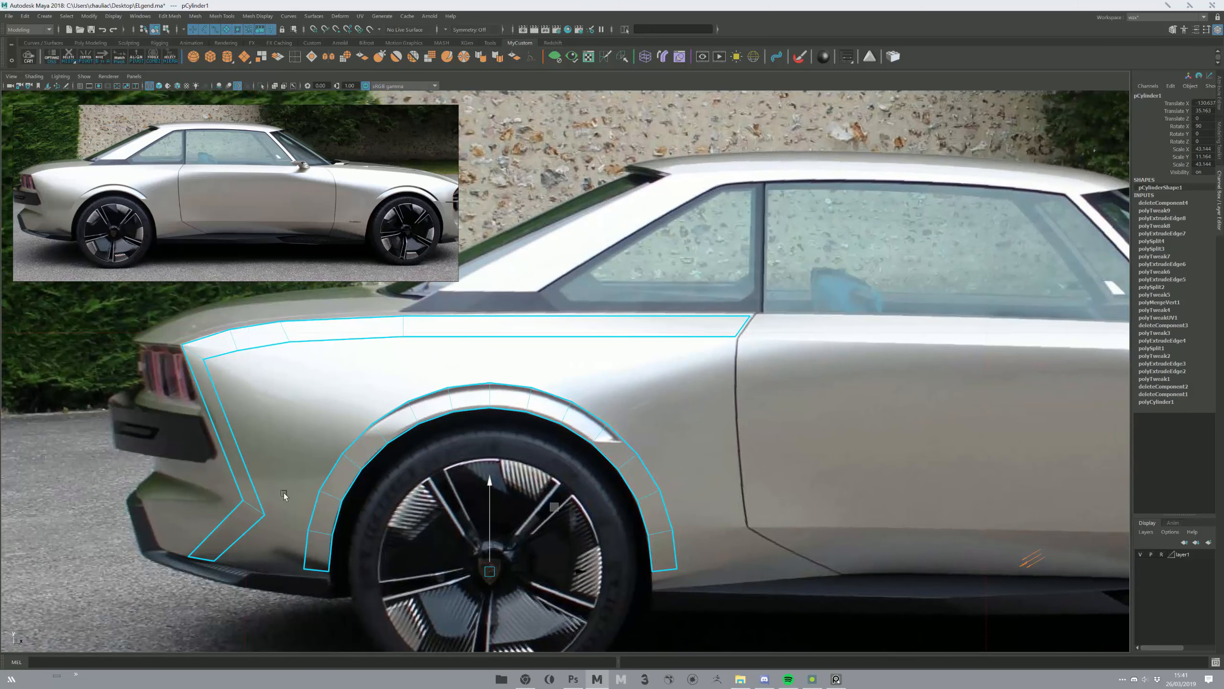
alt+middle_drag(670, 465, 421, 470)
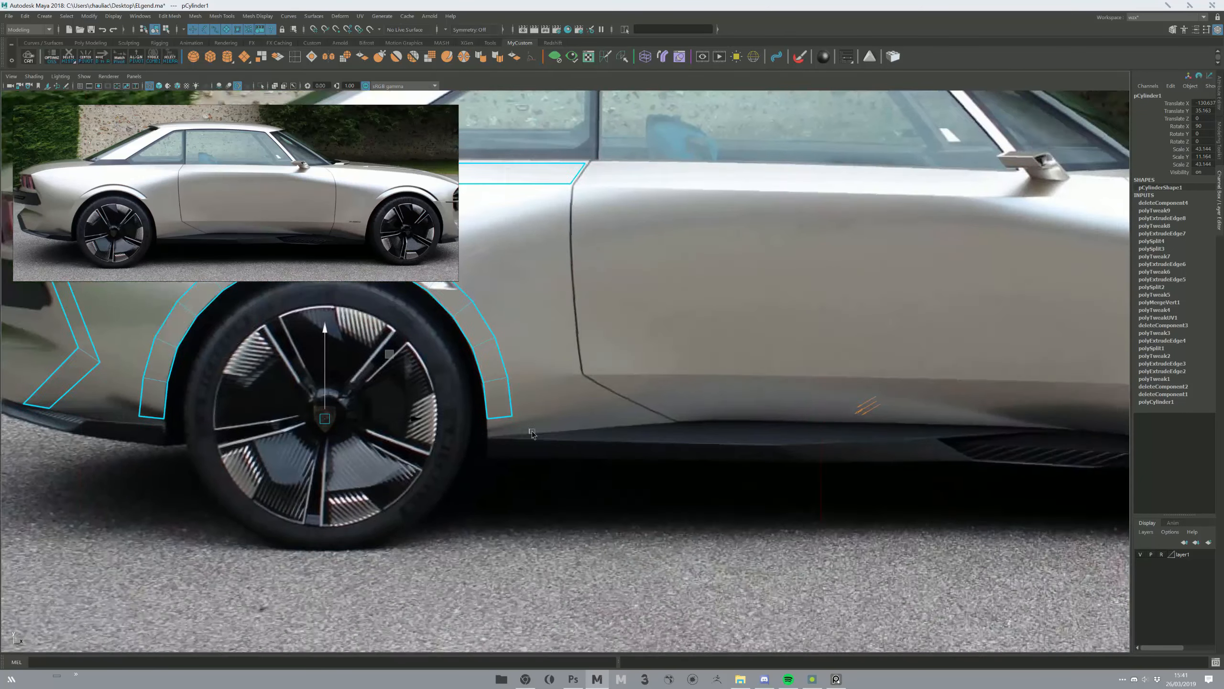
scroll(421, 470, down, 1)
alt+middle_drag(458, 377, 488, 458)
click(426, 433)
alt+middle_drag(328, 398, 431, 463)
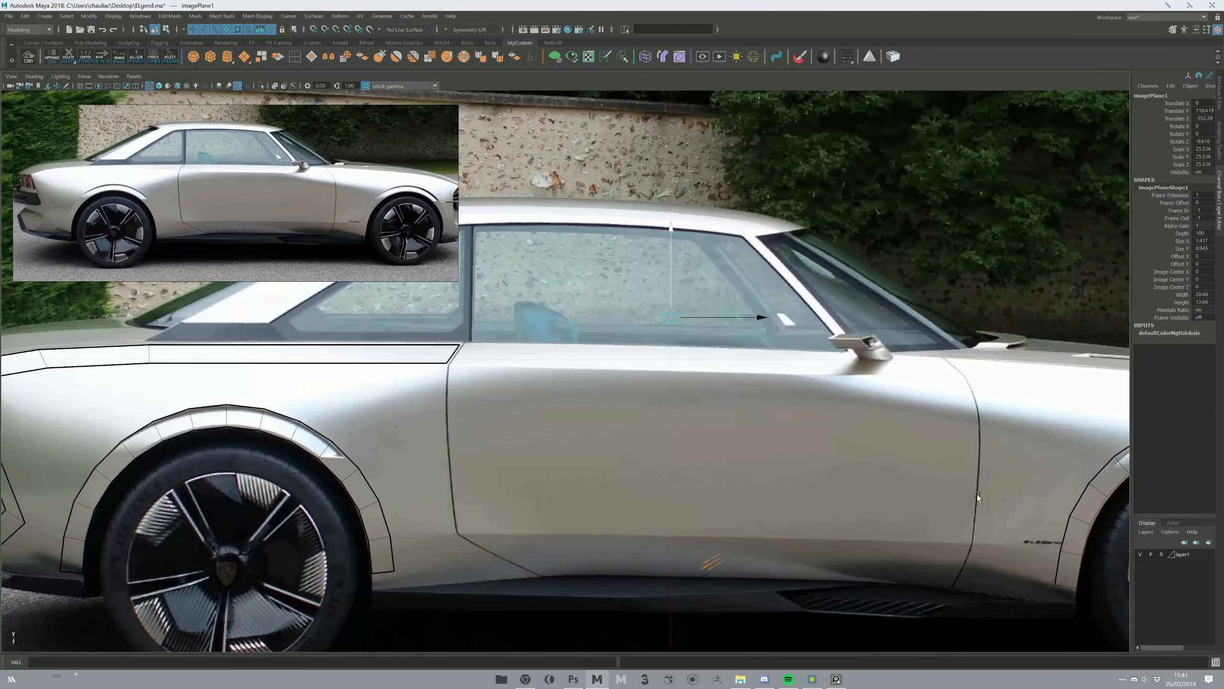
alt+middle_drag(540, 390, 426, 388)
alt+middle_drag(596, 370, 387, 410)
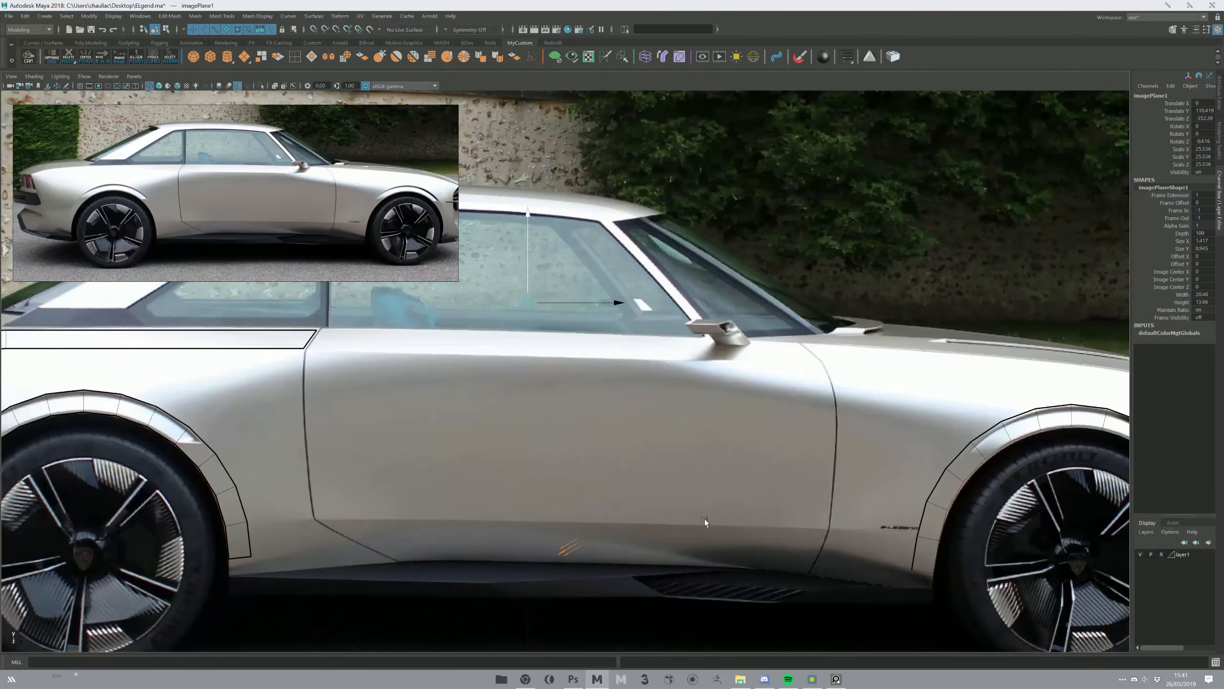
- Extrude the rear arch's lower front outer edge forward to the door's rear seam and fit its lower vertex to the seam corner
click(247, 525)
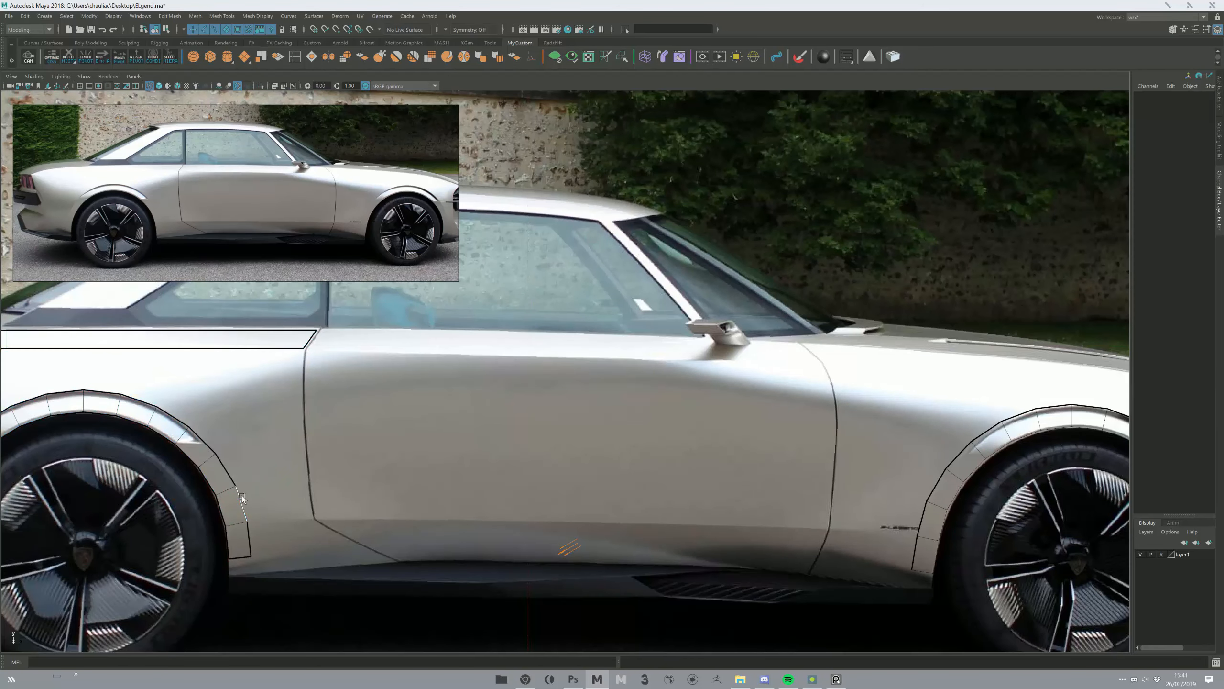
shift+drag(288, 513, 324, 525)
drag(253, 513, 245, 513)
key(w)
mouse_move(328, 507)
mouse_down()
mouse_move(373, 502)
mouse_move(339, 500)
mouse_move(325, 525)
mouse_up()
key(r)
key(F9)
click(311, 521)
key(w)
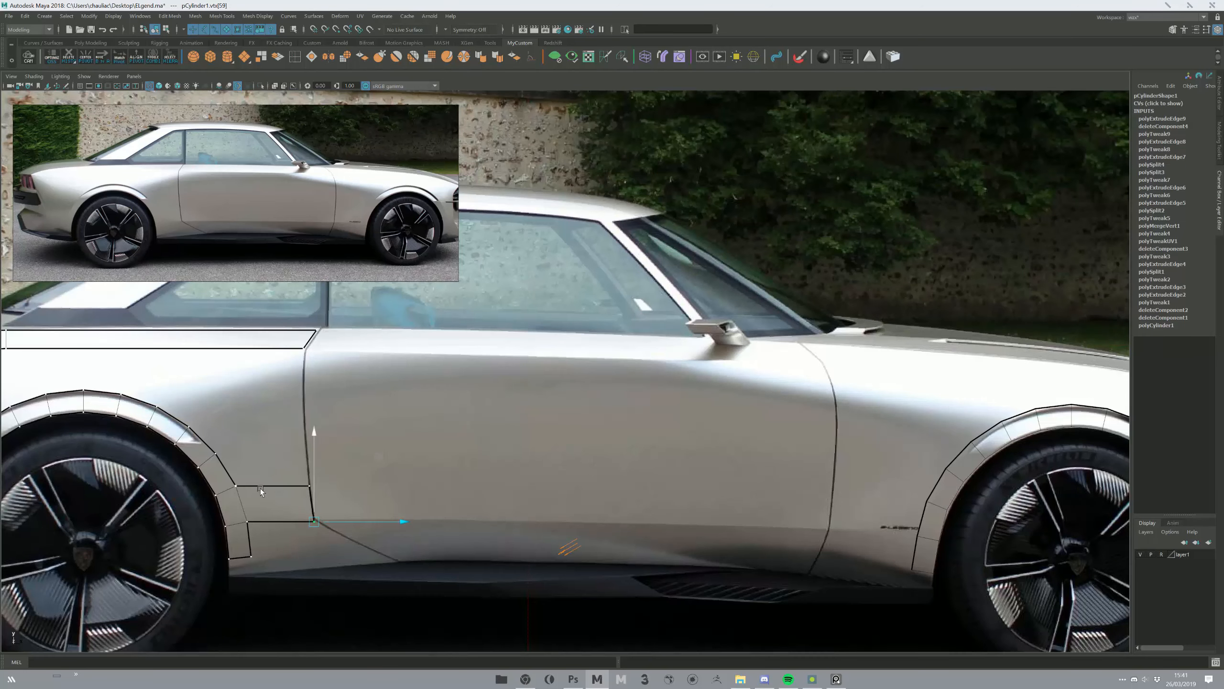
- Stretch the lower side strip forward to just behind the front wheel arch and insert edge loops at both door seams and mid-door
shift+click(309, 487)
drag(340, 505, 933, 505)
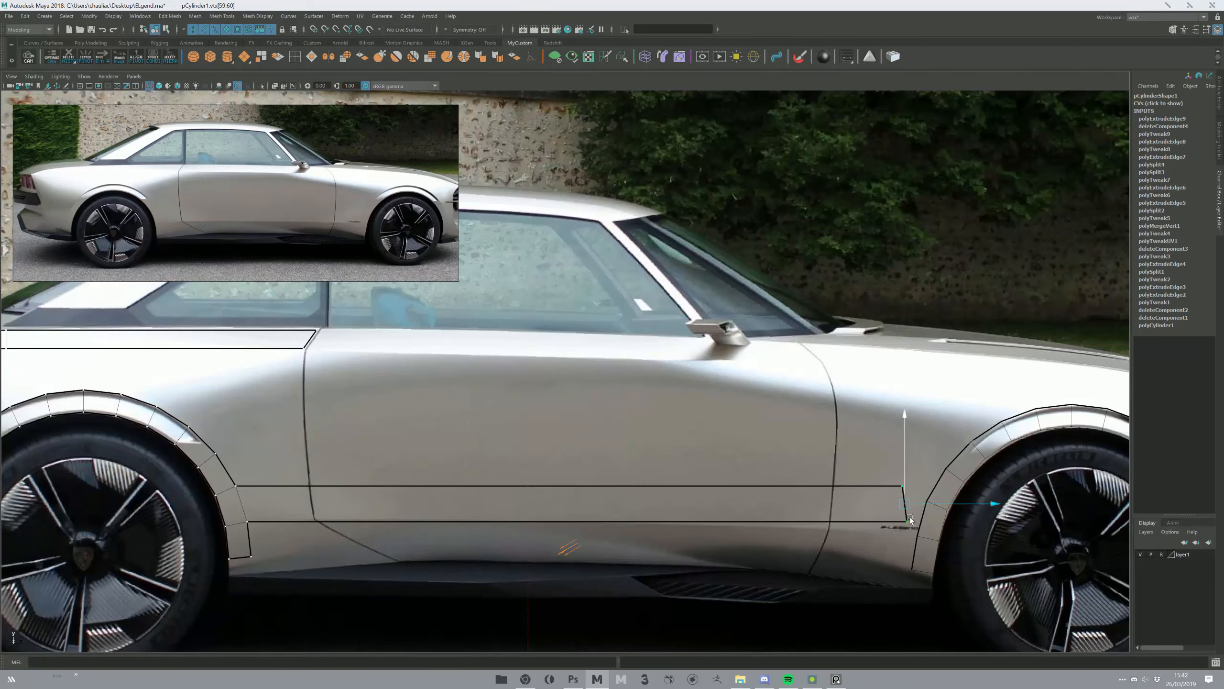
key(ctrl+shift+x)
ctrl+click(318, 520)
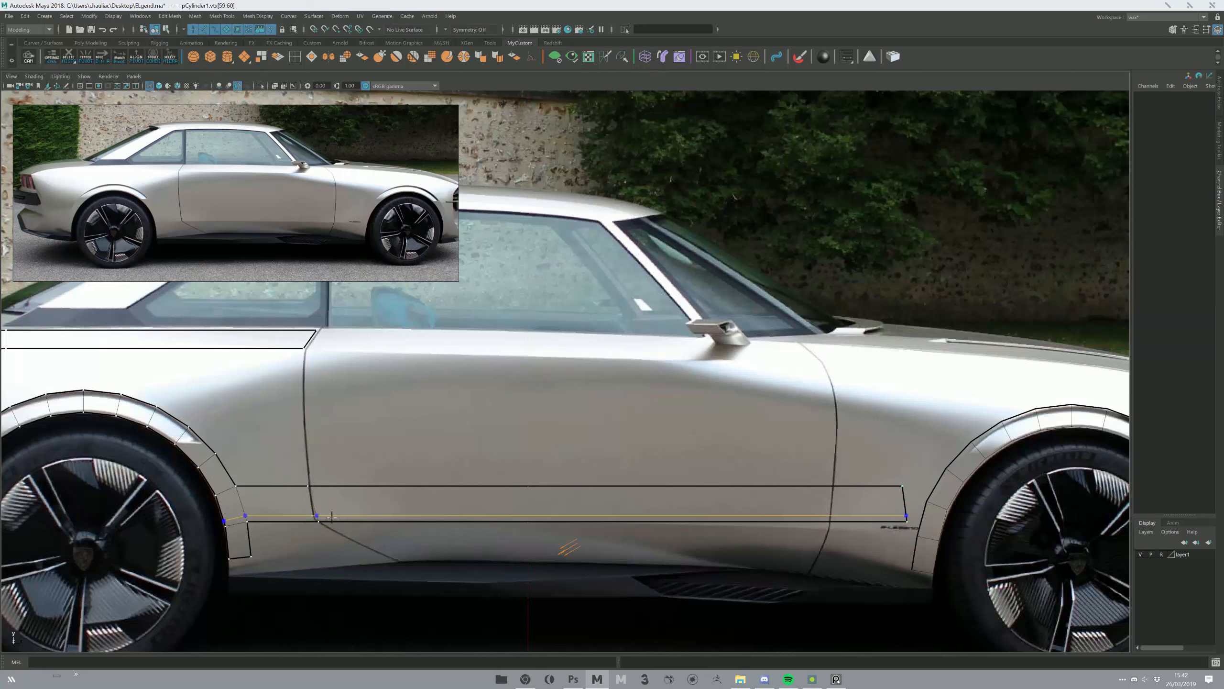
ctrl+click(571, 520)
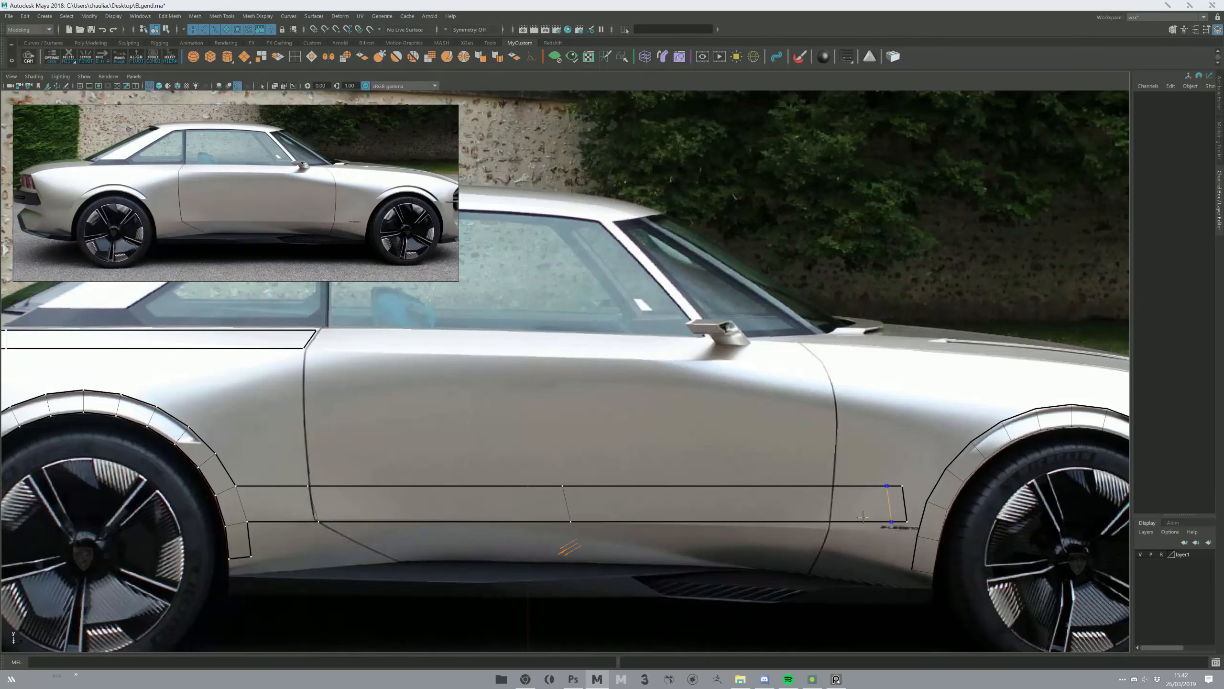
ctrl+click(830, 521)
key(F9)
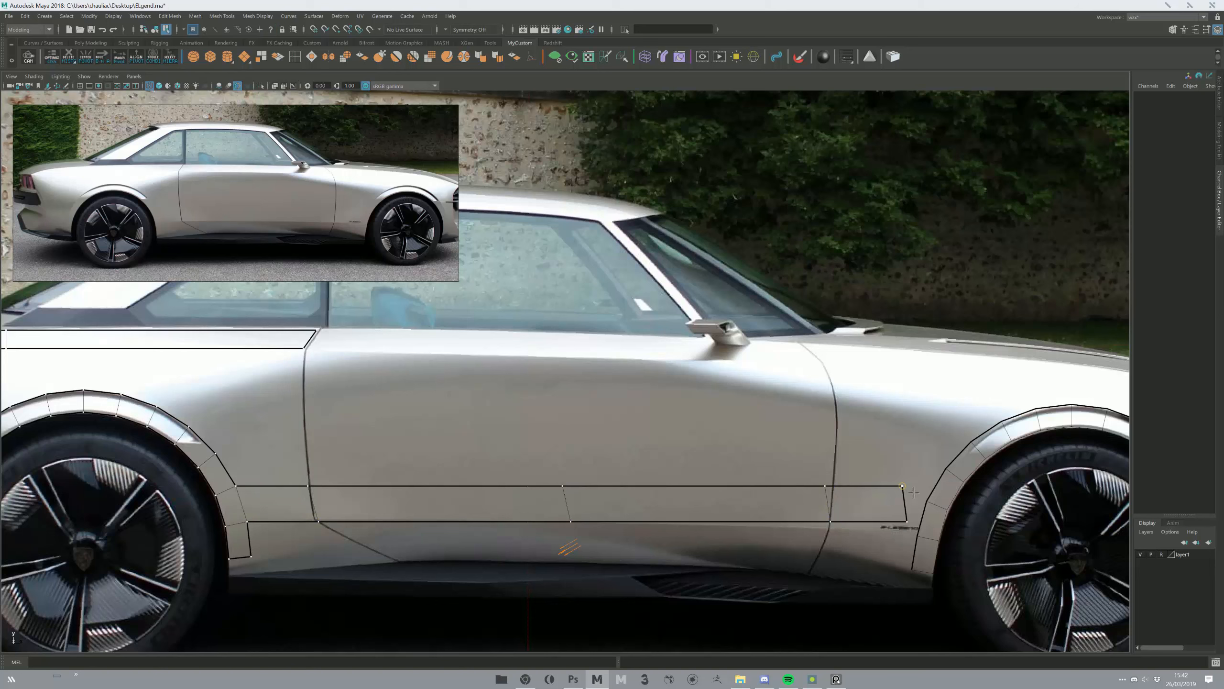
- Move the two front end vertices of the lower side strip onto the outer border of the front wheel arch
click(925, 500)
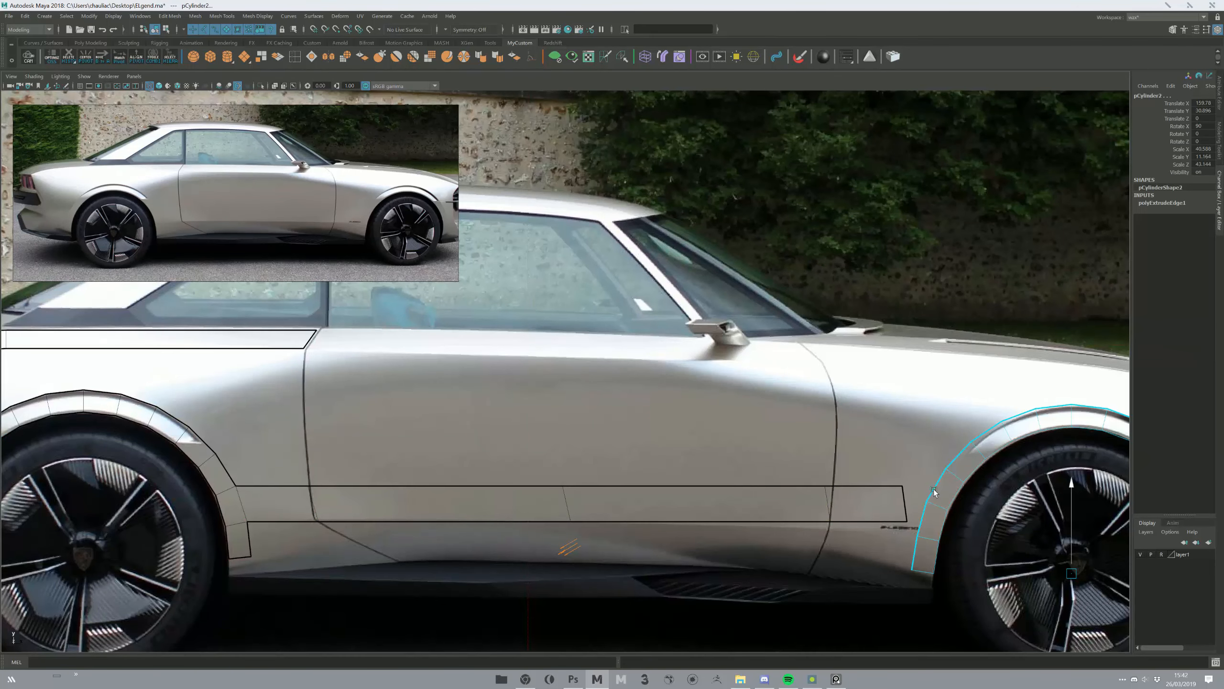
right_drag(899, 489, 868, 489)
click(902, 491)
middle_drag(913, 488, 913, 561)
click(911, 522)
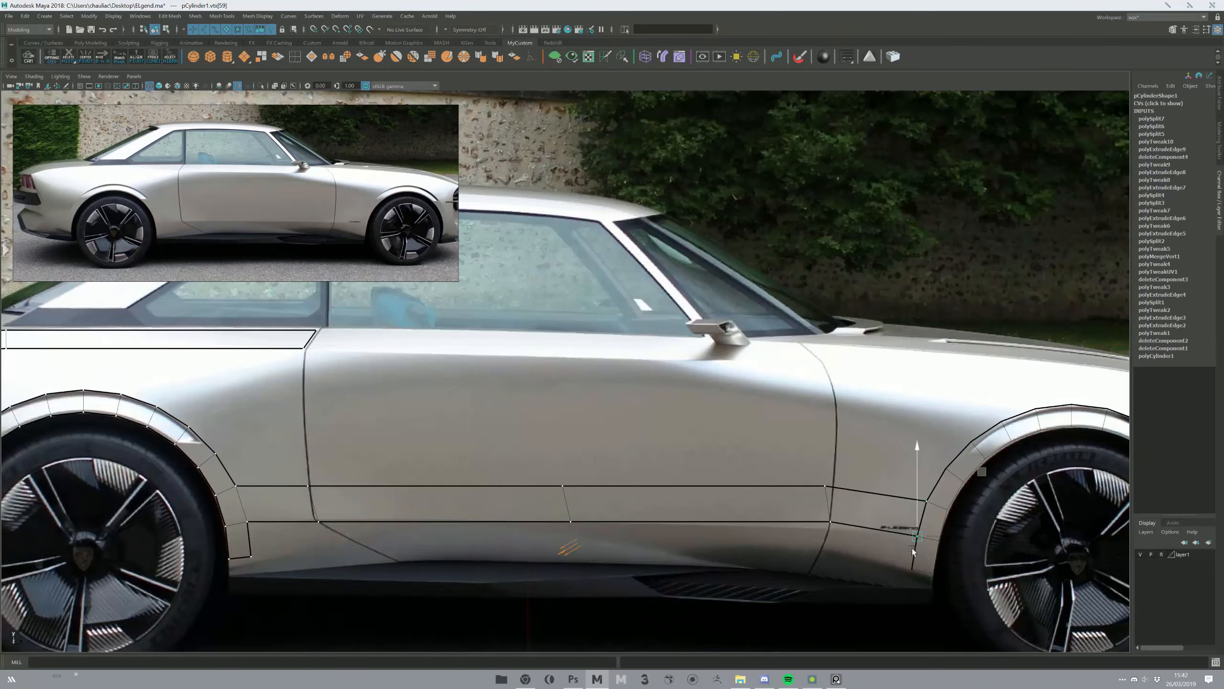
- Adjust the lower side strip's inner vertices to follow the door's front and rear seams, and straighten the mid-door edge
click(832, 523)
middle_drag(832, 524, 829, 532)
click(828, 487)
key(ctrl+z)
click(824, 486)
middle_drag(825, 486, 833, 491)
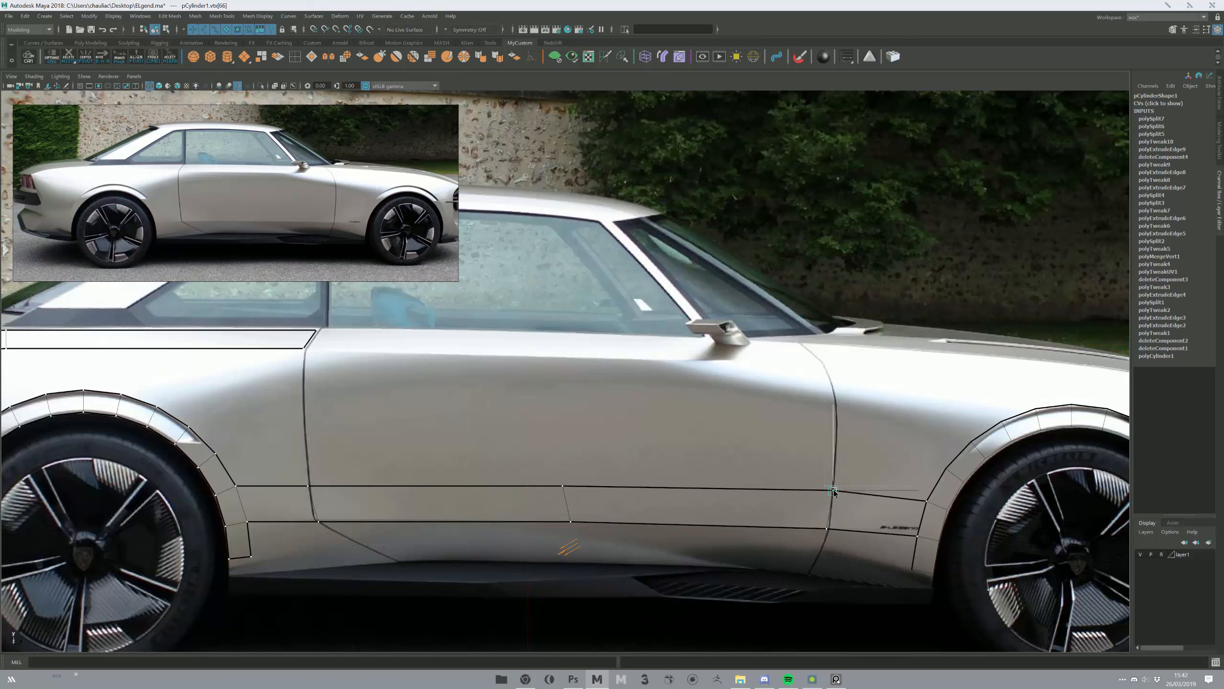
click(564, 486)
middle_drag(577, 486, 590, 487)
click(329, 520)
middle_drag(329, 519, 325, 519)
click(322, 487)
click(326, 494)
- Extrude the front edge of the shoulder strip forward along the door top to the windshield base and lower it onto the body line
scroll(417, 519, down, 8)
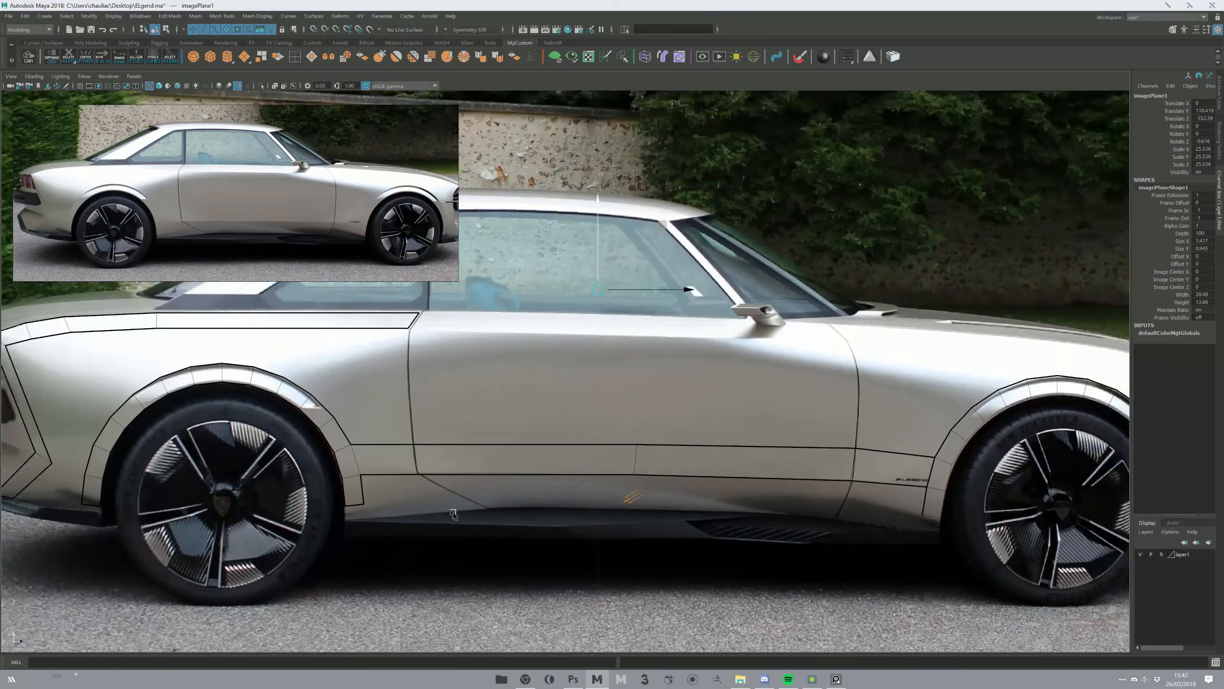
alt+middle_drag(504, 422, 513, 457)
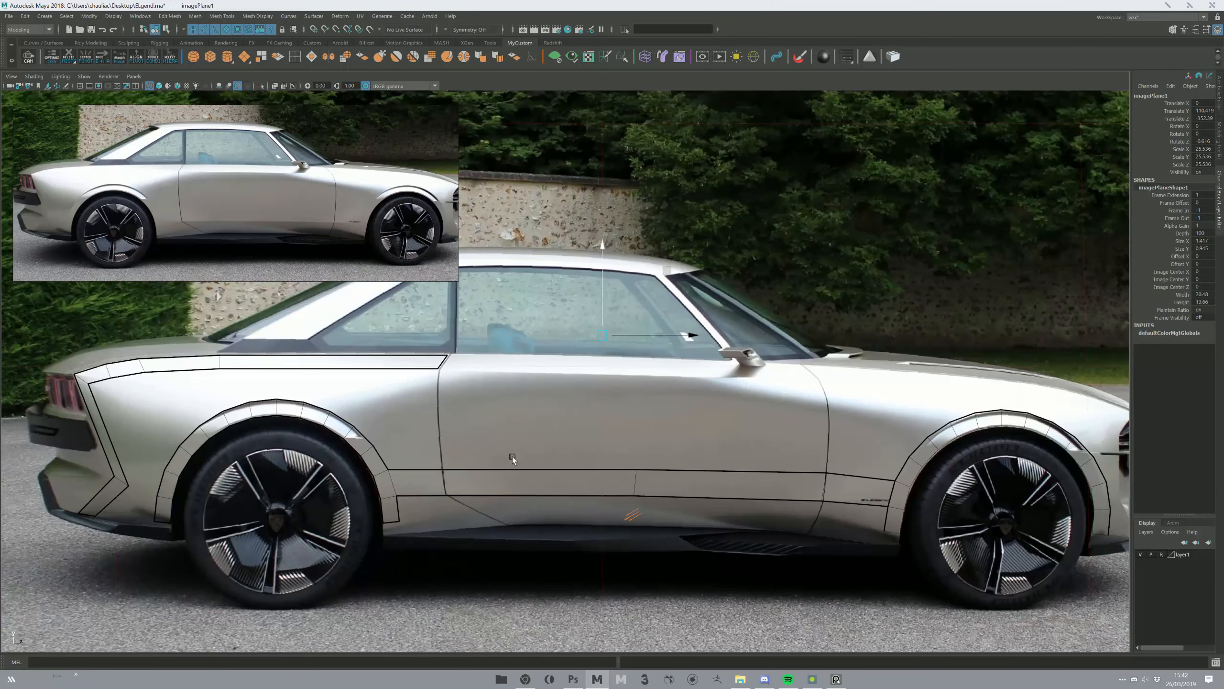
click(443, 362)
shift+drag(455, 362, 816, 393)
drag(805, 347, 810, 372)
- Insert an edge loop midway along the door's shoulder strip and nudge it up to the window line
key(ctrl+shift+x)
ctrl+click(623, 365)
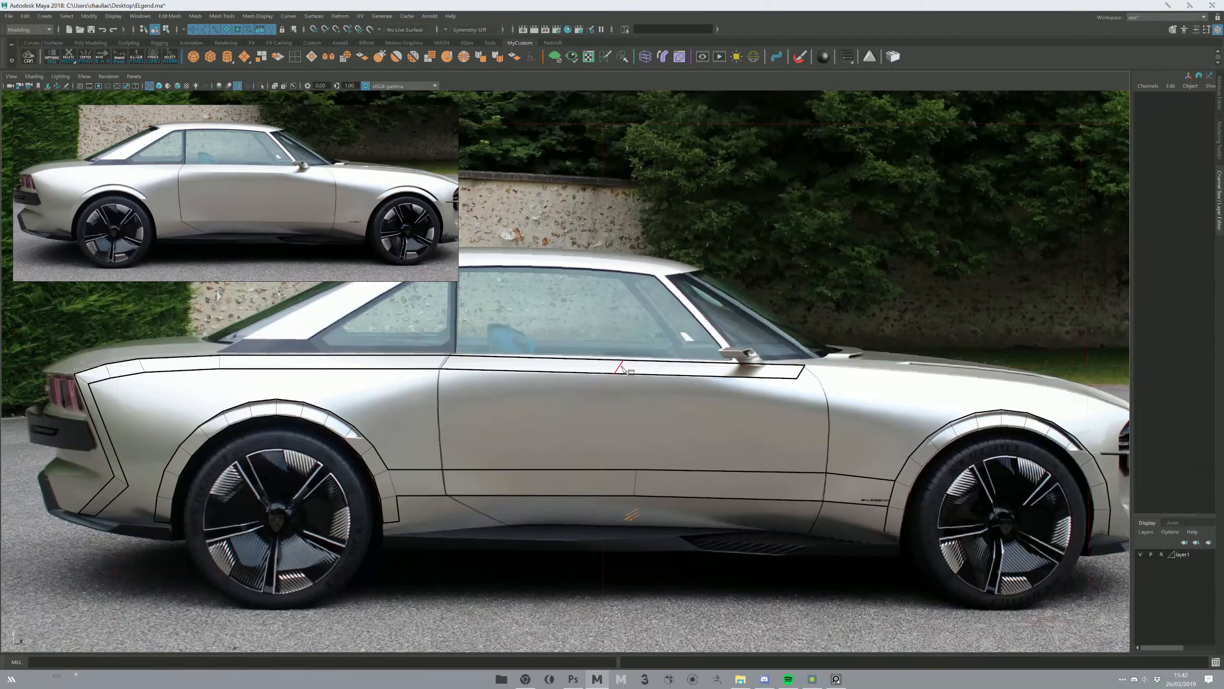
key(w)
click(623, 355)
key(ctrl+z)
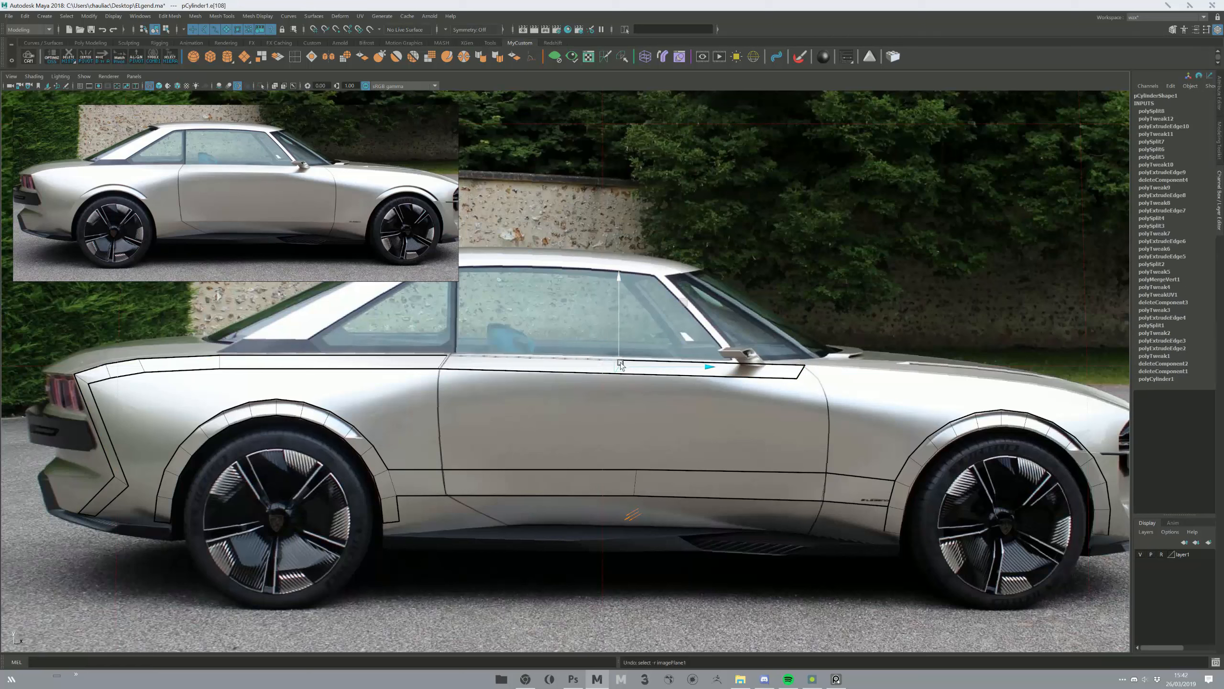
drag(619, 389, 620, 397)
key(w)
drag(619, 353, 619, 351)
key(F8)
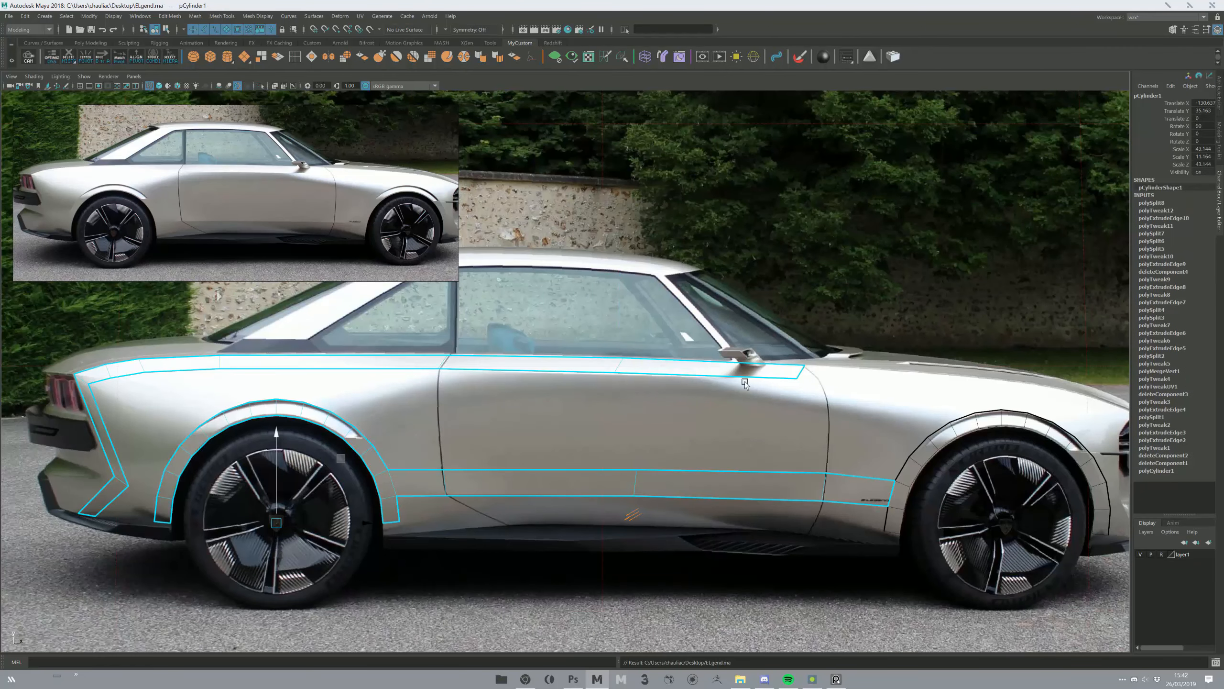
- Move the shoulder strip's lower front vertex forward to the door's front seam, leave vertex mode and save the scene
key(F9)
click(795, 378)
middle_drag(863, 313, 895, 334)
key(ctrl+z)
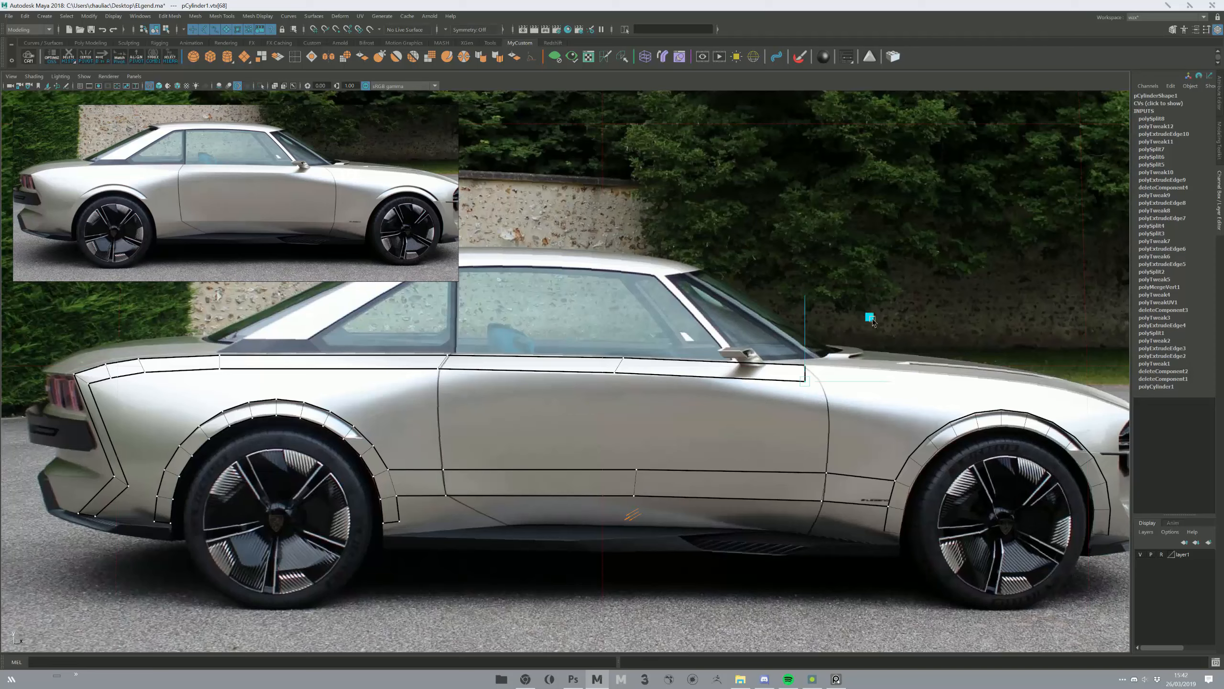
key(F8)
alt+middle_drag(369, 411, 445, 398)
key(ctrl+s)
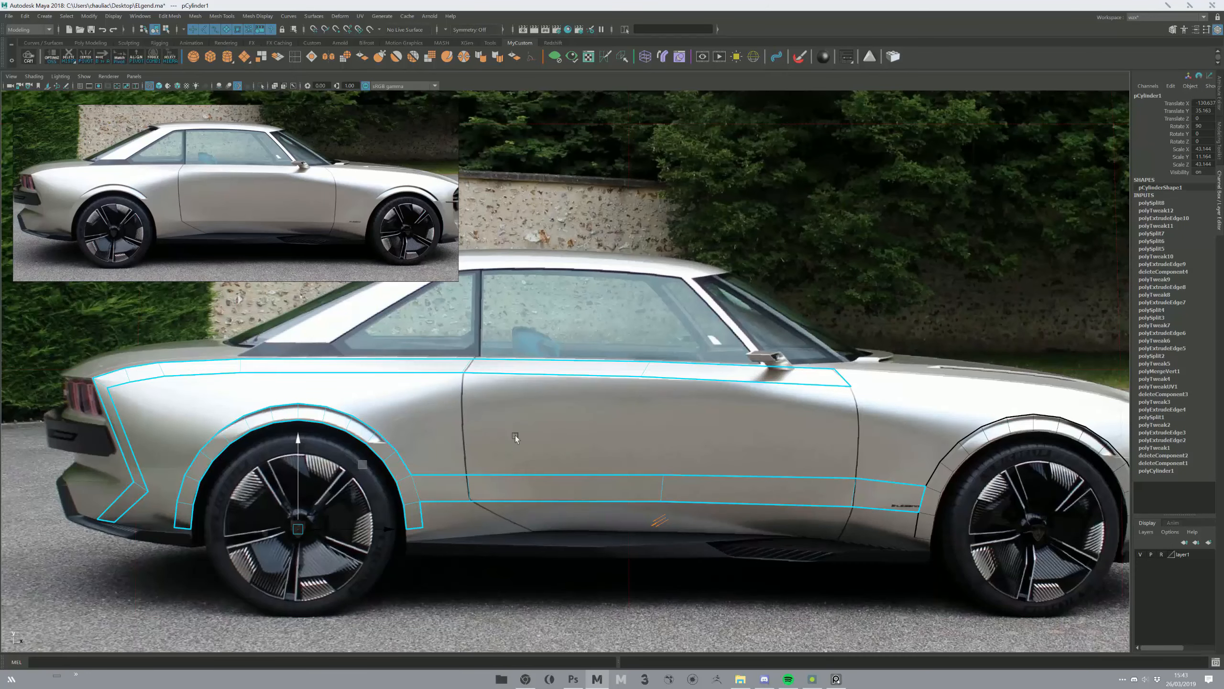
- Switch to the perspective view and delete the separate front wheel arch object
alt+middle_drag(508, 440, 506, 447)
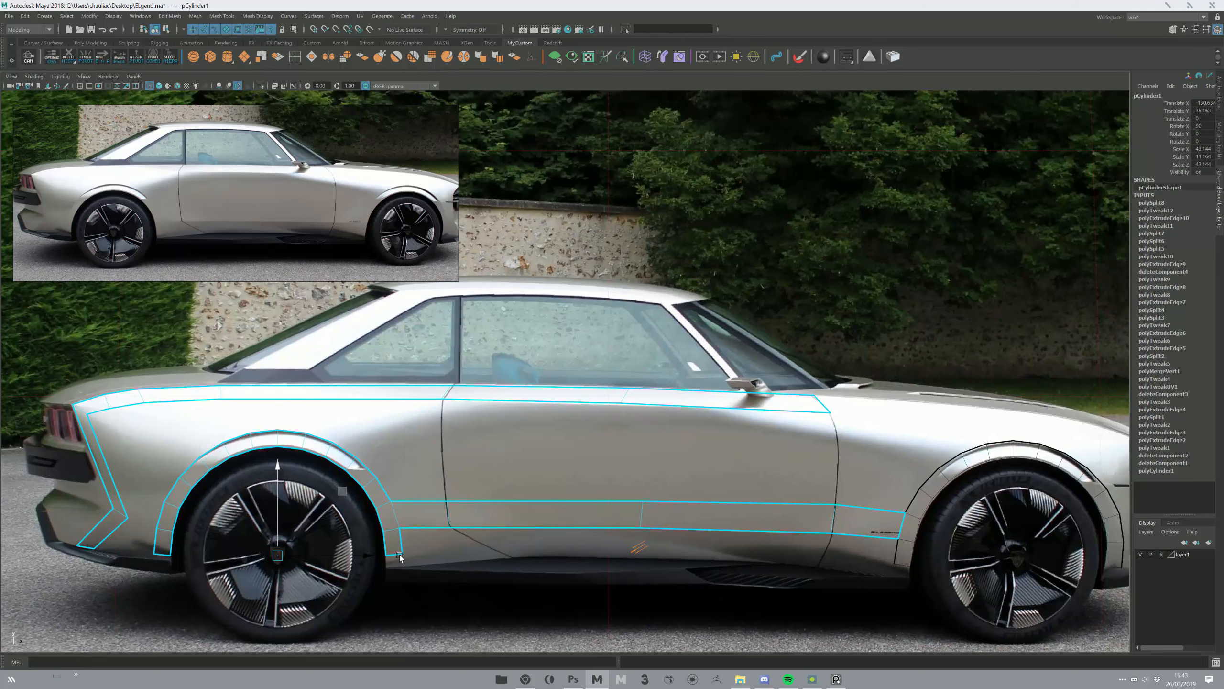
alt+middle_drag(434, 562, 450, 448)
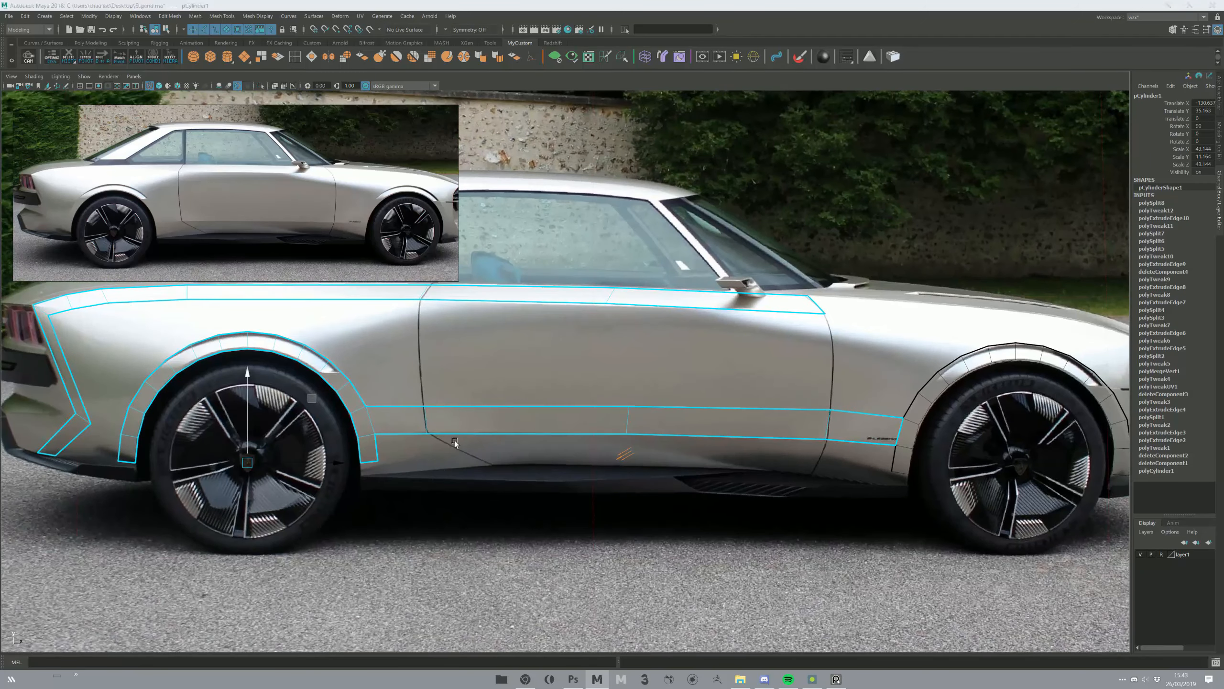
key(space)
key(space)
alt+drag(724, 291, 626, 547)
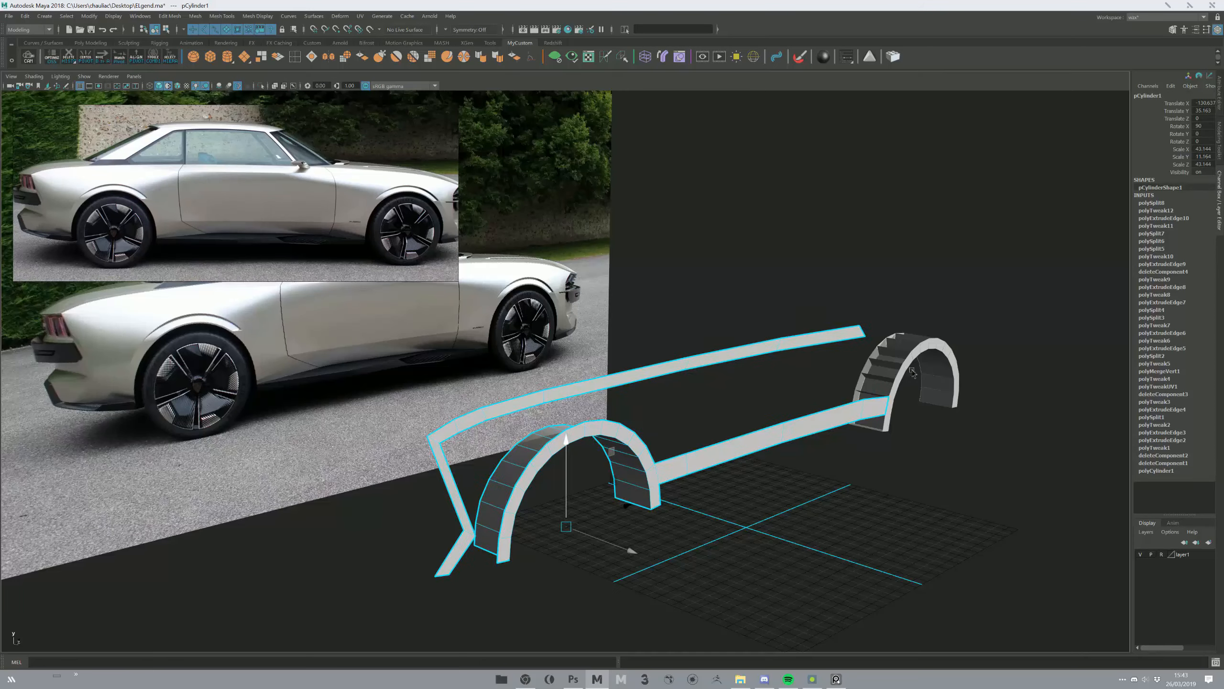
click(894, 370)
key(Delete)
alt+drag(697, 414, 612, 446)
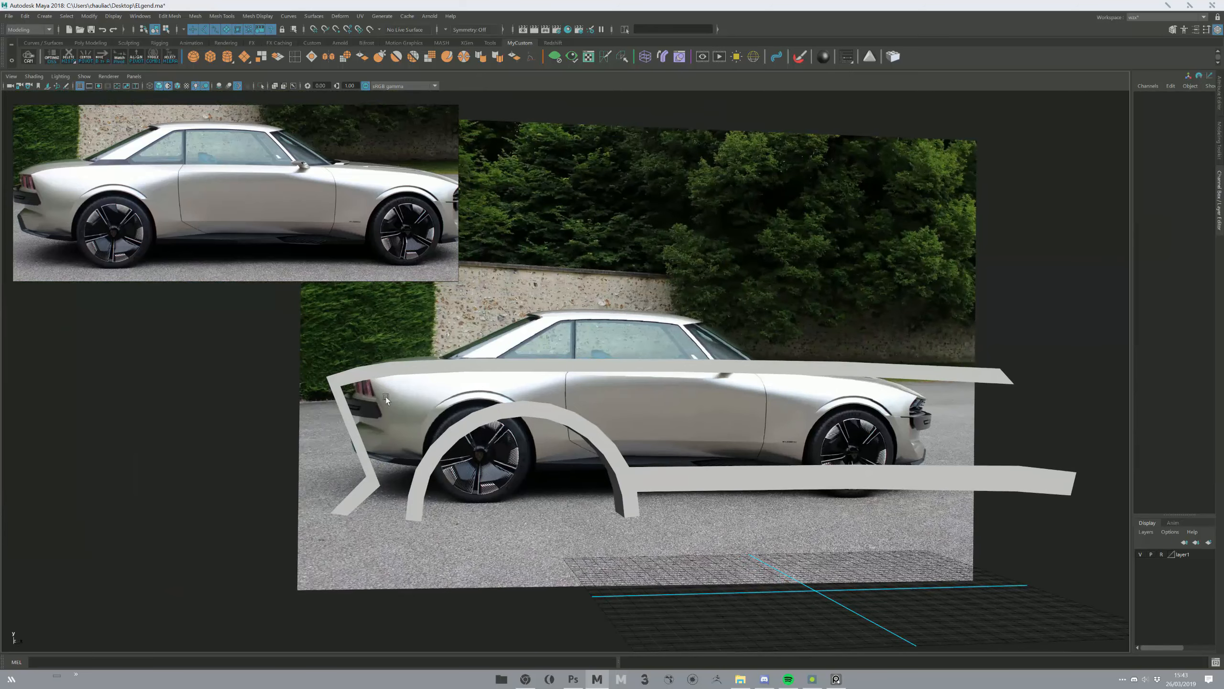
- Inspect the wheel arch and body strips in perspective from the side and the rear
alt+middle_drag(622, 424, 485, 443)
alt+right_drag(485, 444, 487, 361)
alt+drag(487, 361, 538, 390)
alt+right_drag(537, 390, 549, 525)
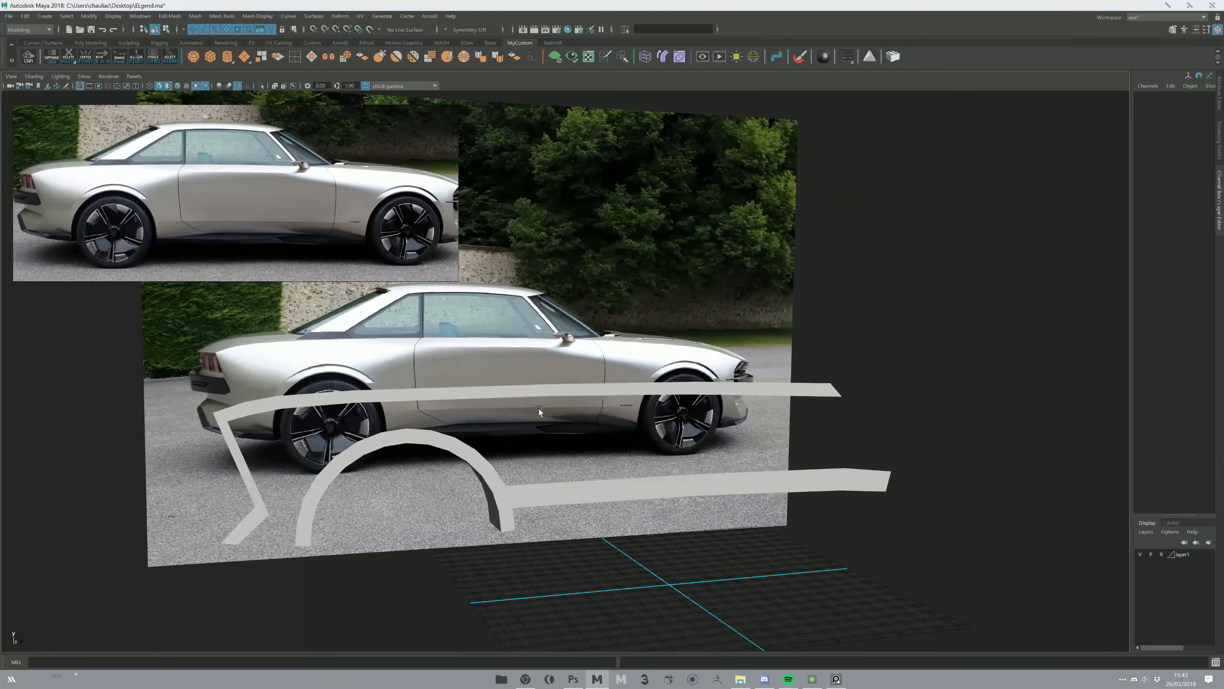
click(520, 401)
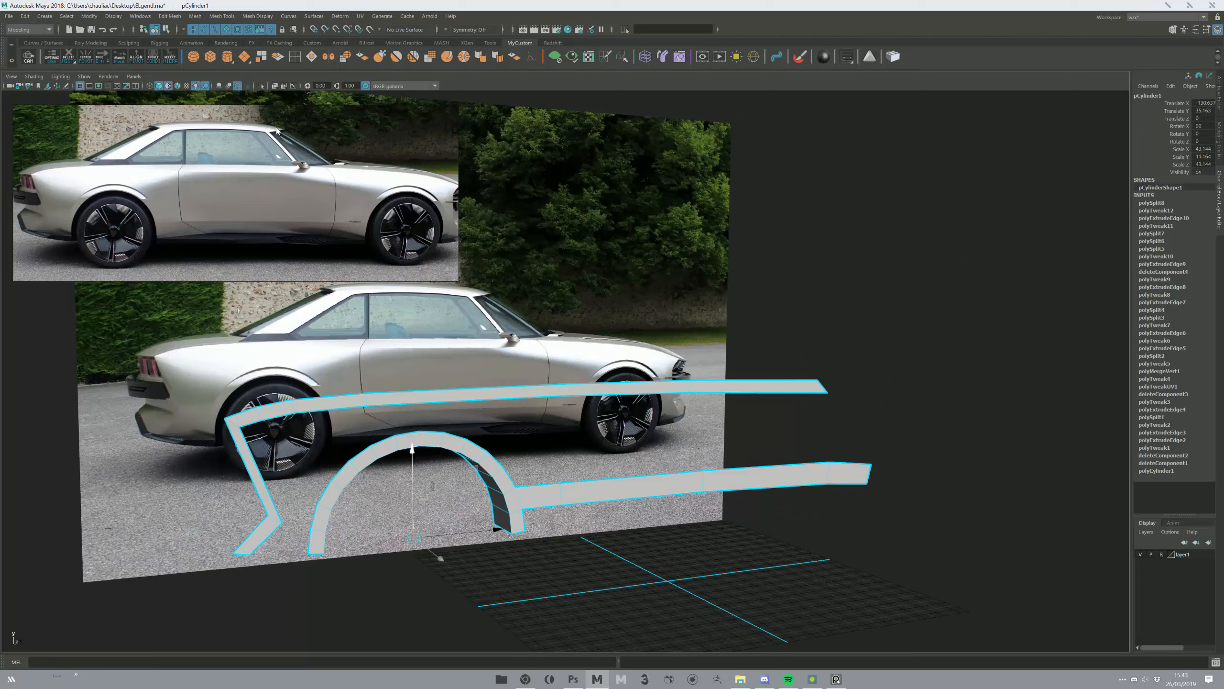
alt+drag(437, 558, 403, 409)
alt+drag(310, 448, 524, 370)
alt+drag(583, 408, 602, 386)
alt+drag(697, 371, 532, 424)
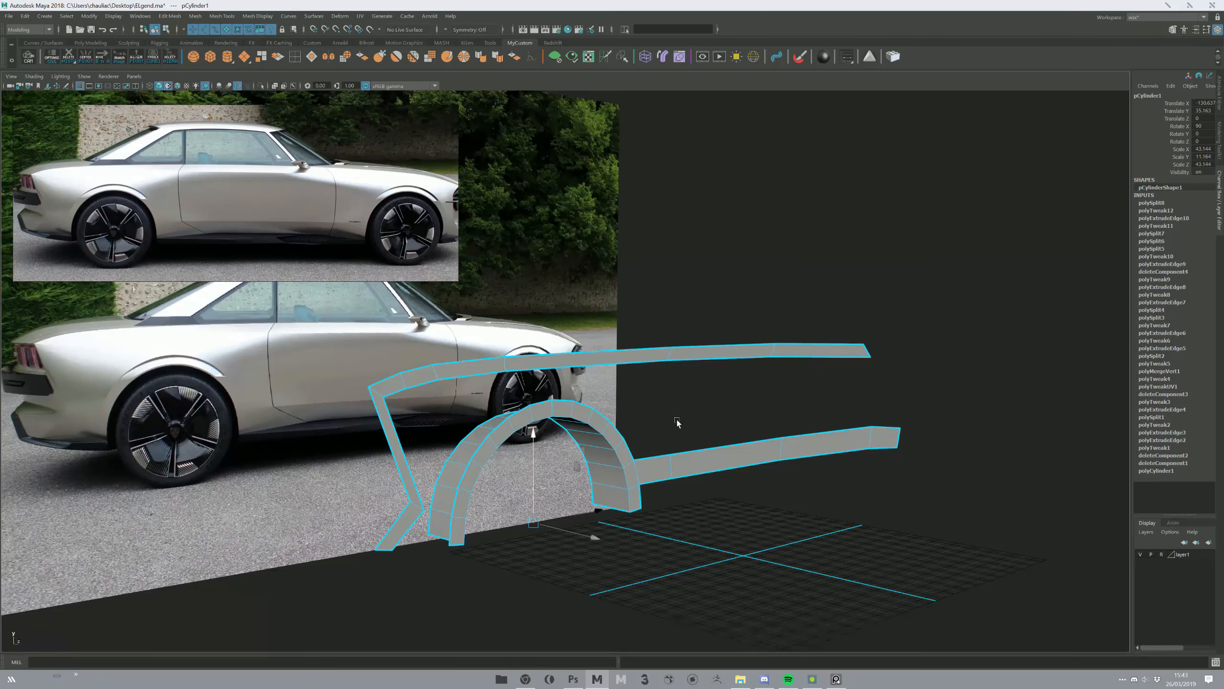
alt+drag(681, 420, 118, 222)
alt+drag(245, 265, 639, 395)
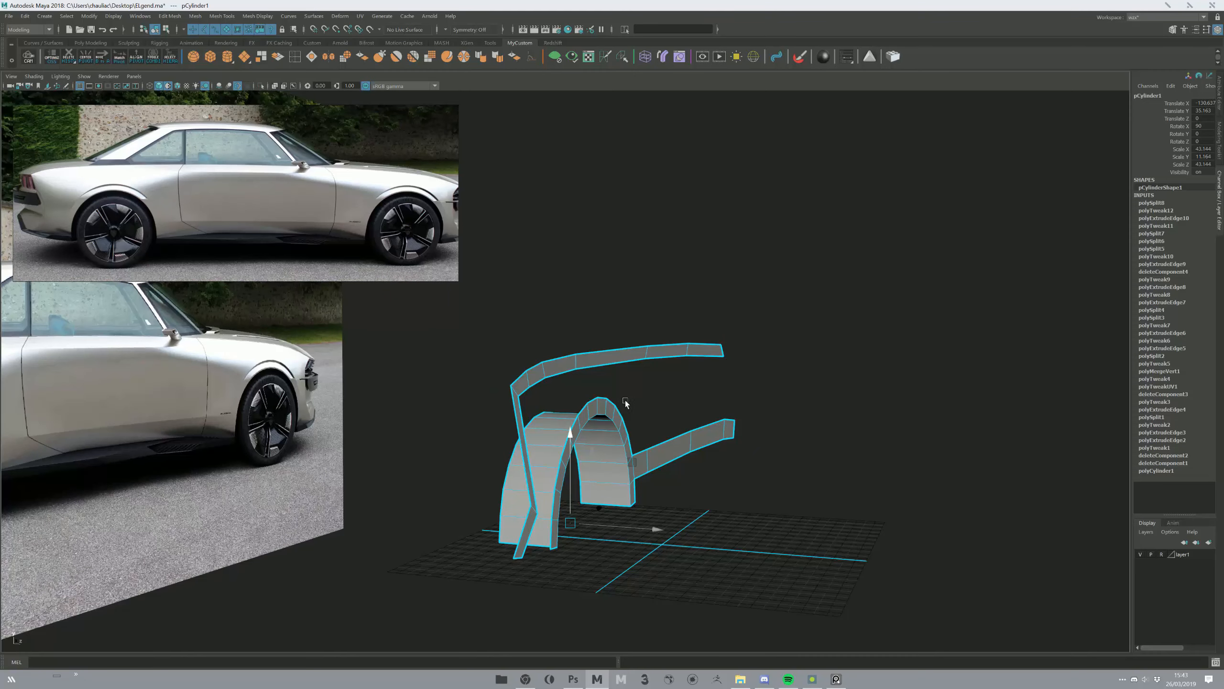
- Move the bottom end edge of the rear strip inward, toward the car's centre
key(F10)
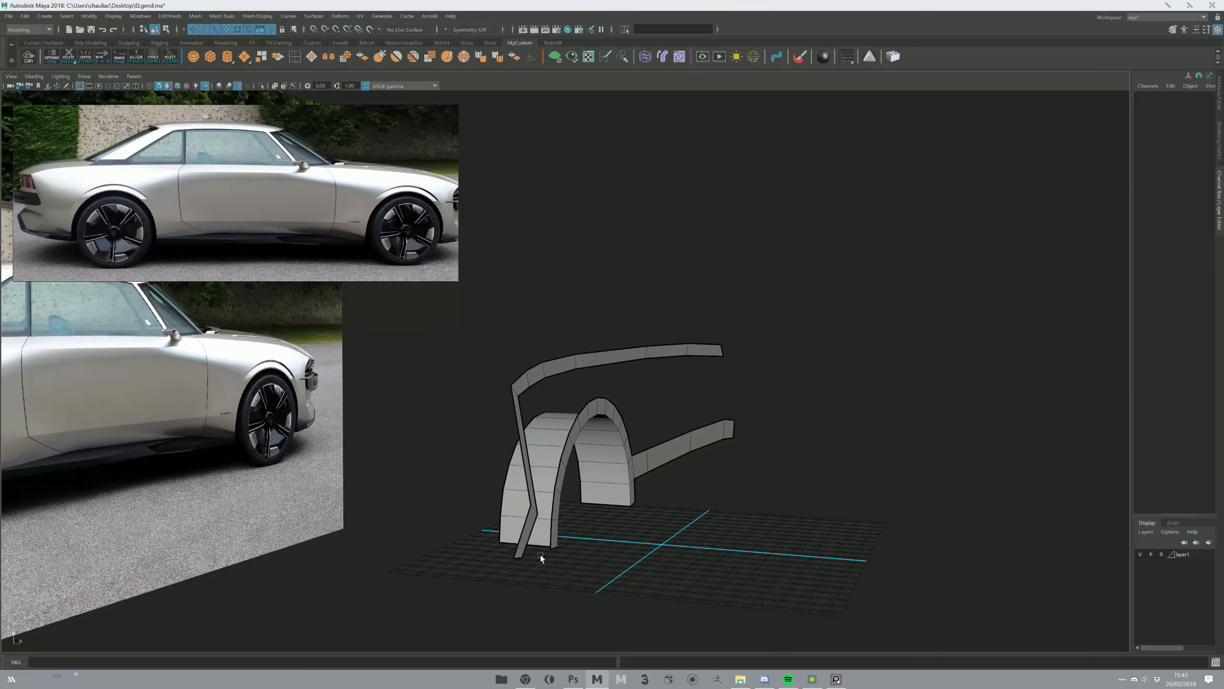
click(517, 559)
alt+drag(525, 563, 555, 470)
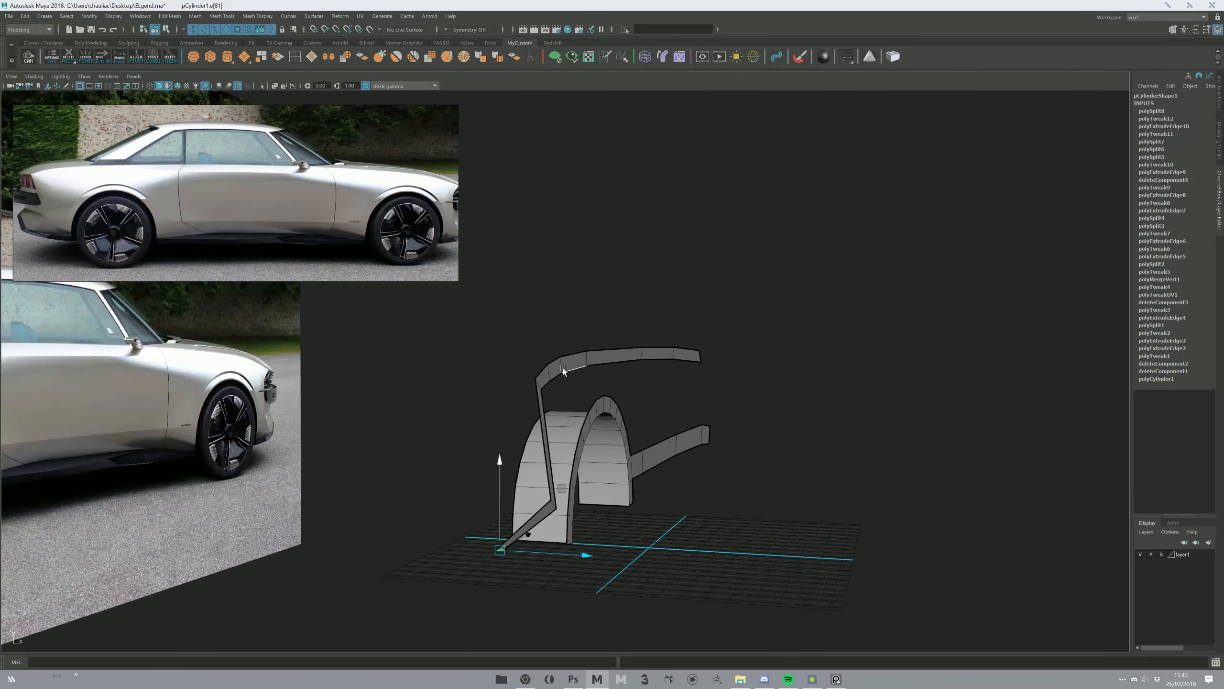
click(549, 381)
alt+right_drag(549, 381, 567, 419)
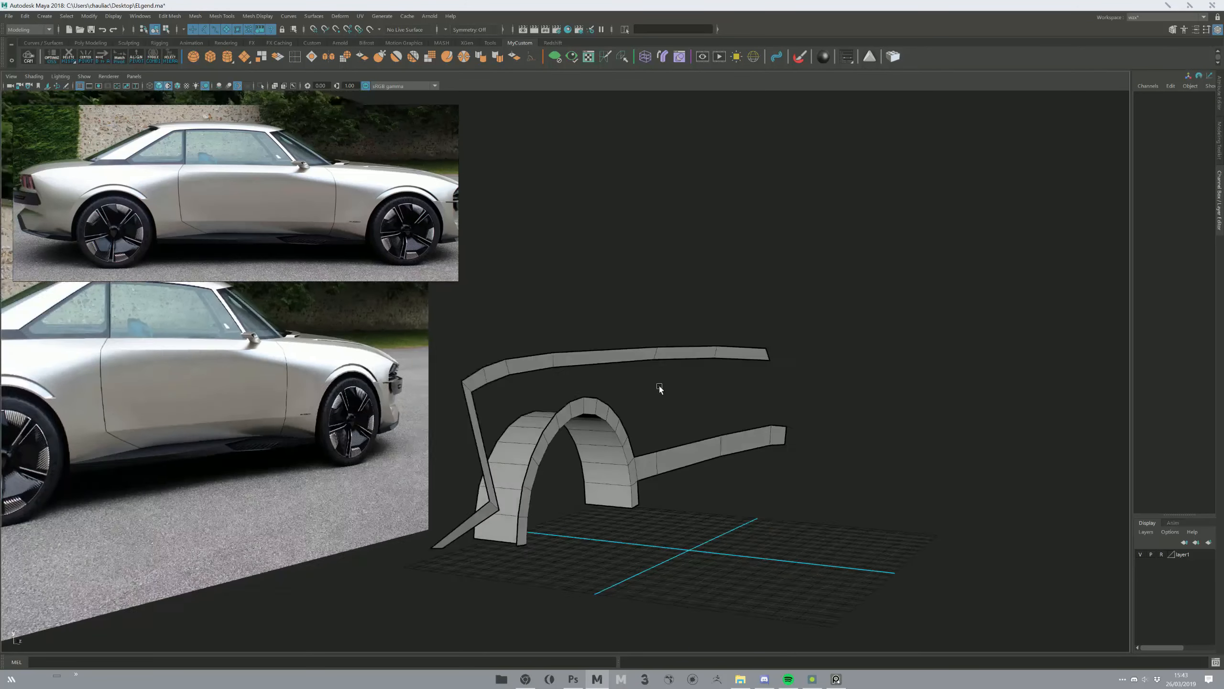
- Bridge the rear strip's lower edge to the rear wheel arch's bottom edge, closing the gap behind the wheel
alt+drag(577, 336, 491, 545)
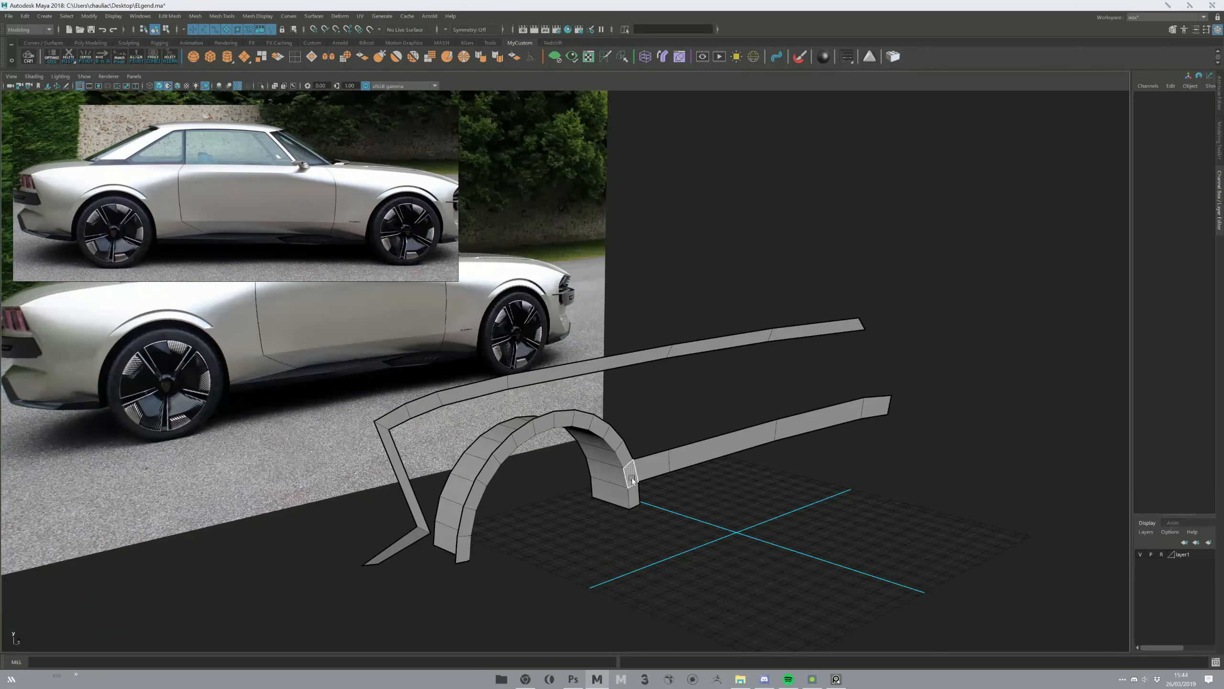
alt+drag(478, 324, 674, 405)
alt+drag(597, 391, 581, 442)
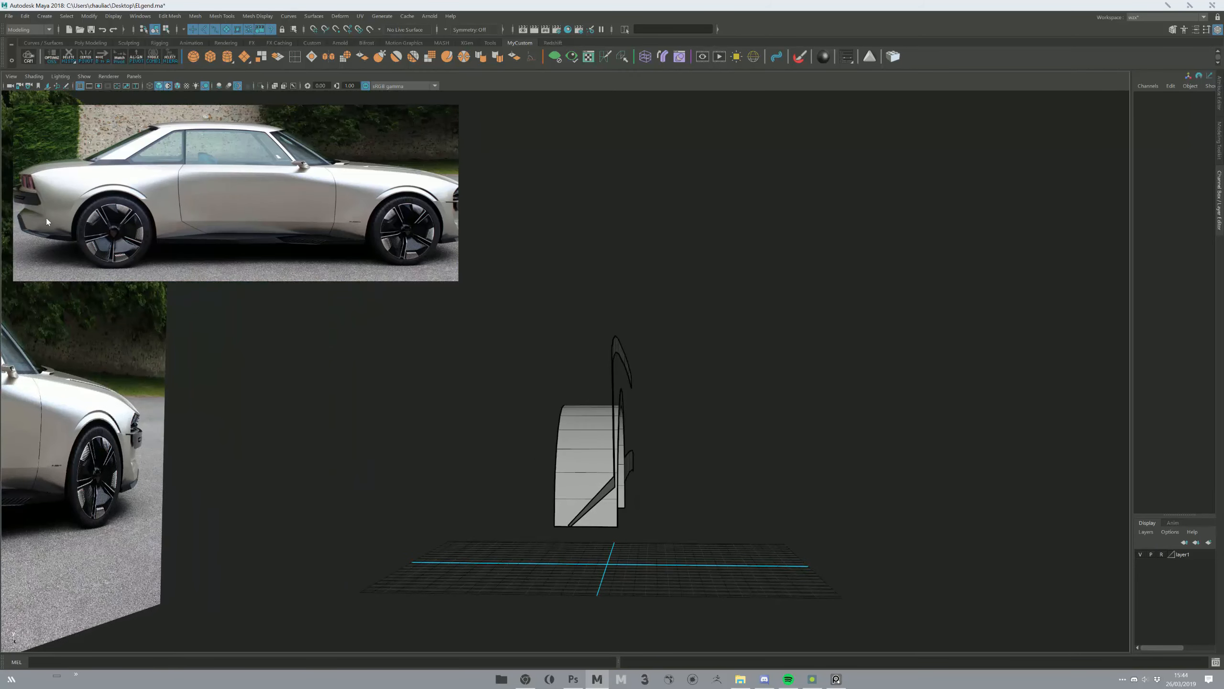
alt+drag(145, 318, 625, 508)
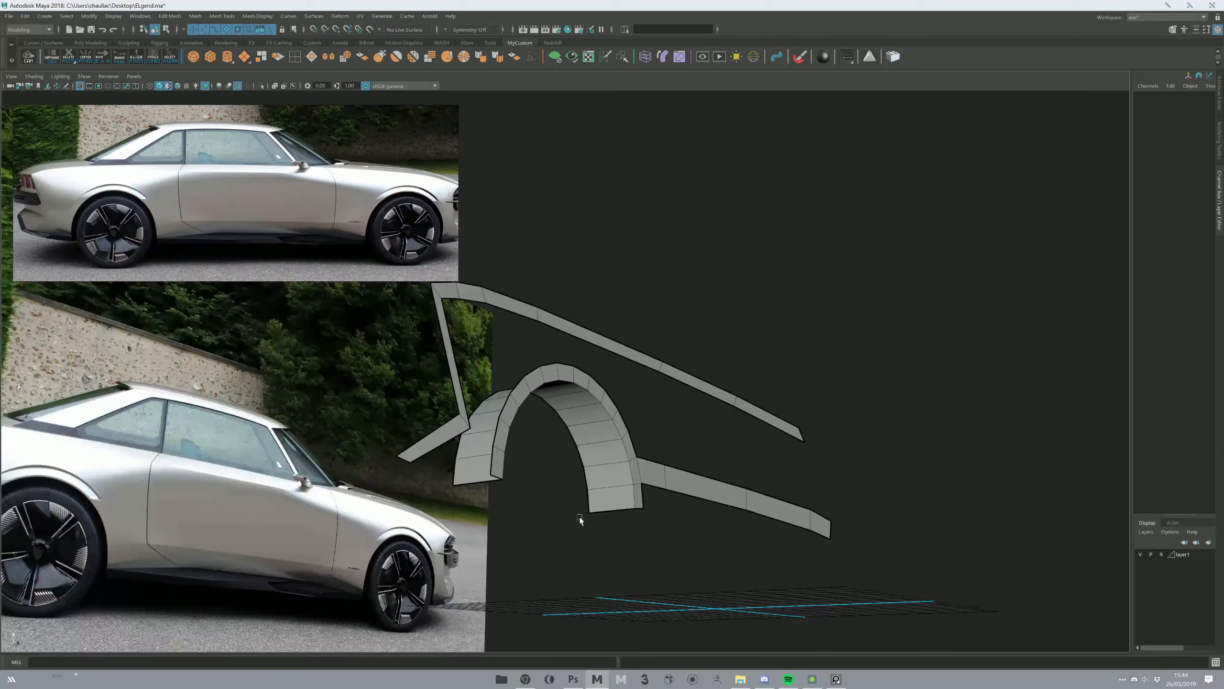
alt+drag(506, 484, 547, 459)
scroll(540, 465, up, 5)
click(532, 471)
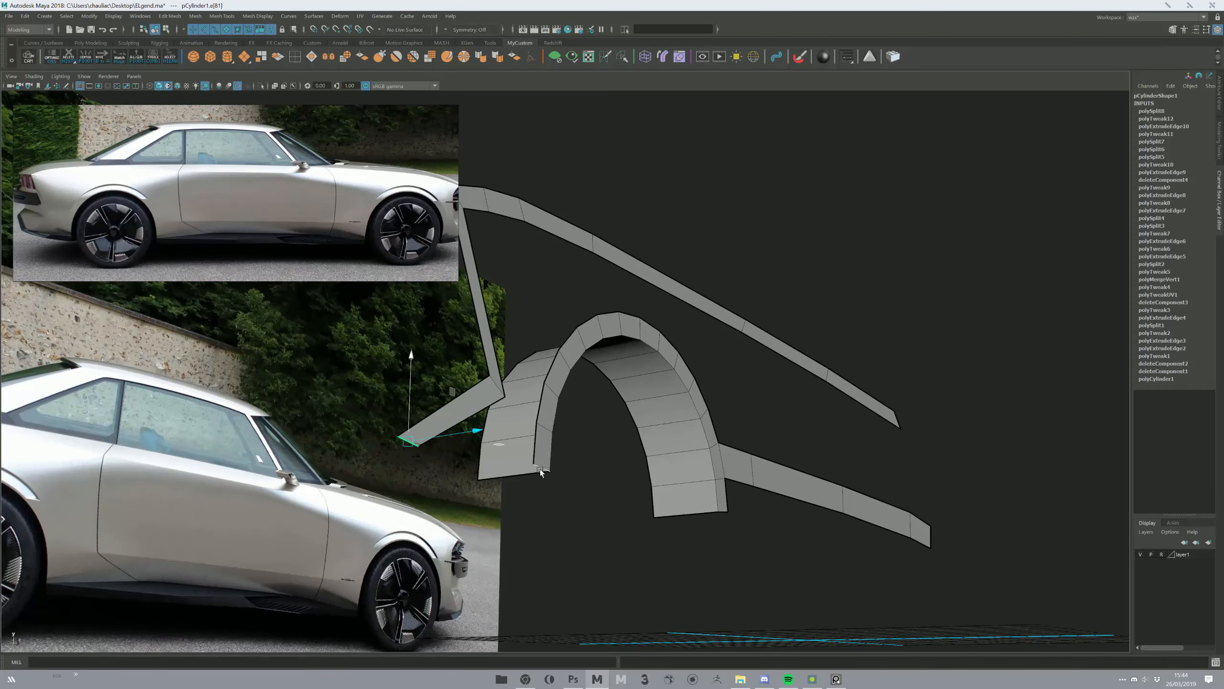
alt+drag(559, 467, 368, 487)
click(368, 487)
click(368, 487)
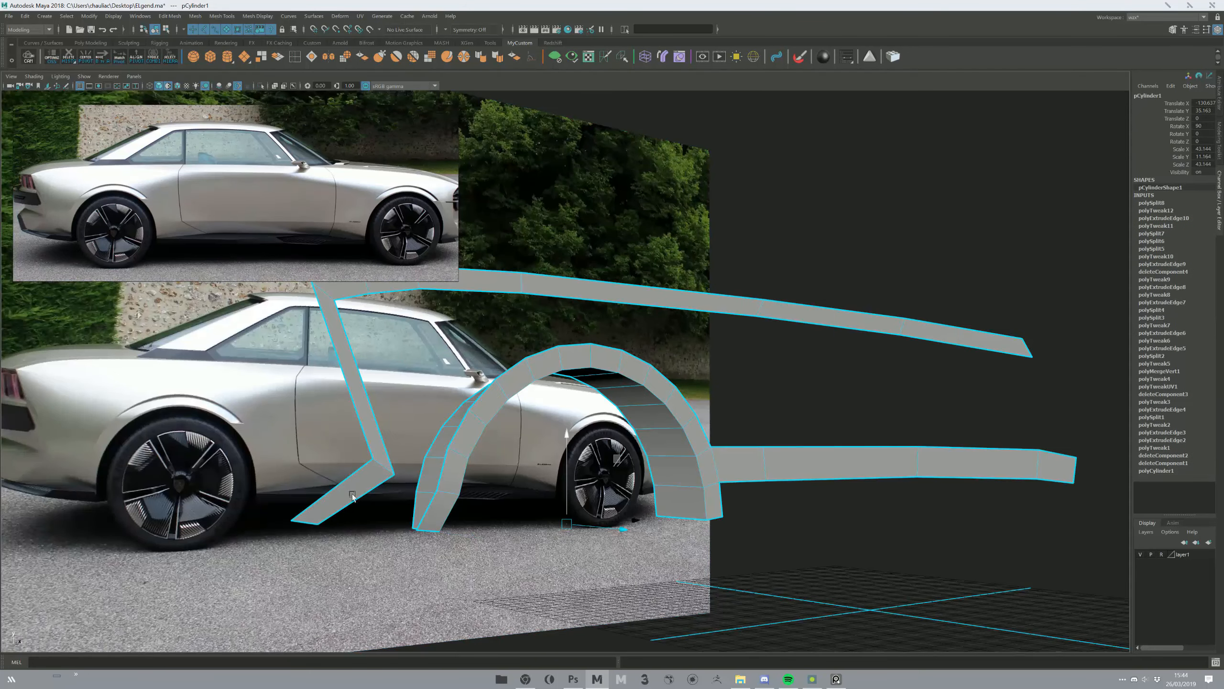
key(F10)
click(356, 497)
shift+click(431, 515)
shift+right_drag(436, 520, 479, 550)
click(457, 535)
- Select only the shoulder strip's faces and move them inward so the body side leans toward the car's centre
alt+drag(458, 535, 625, 503)
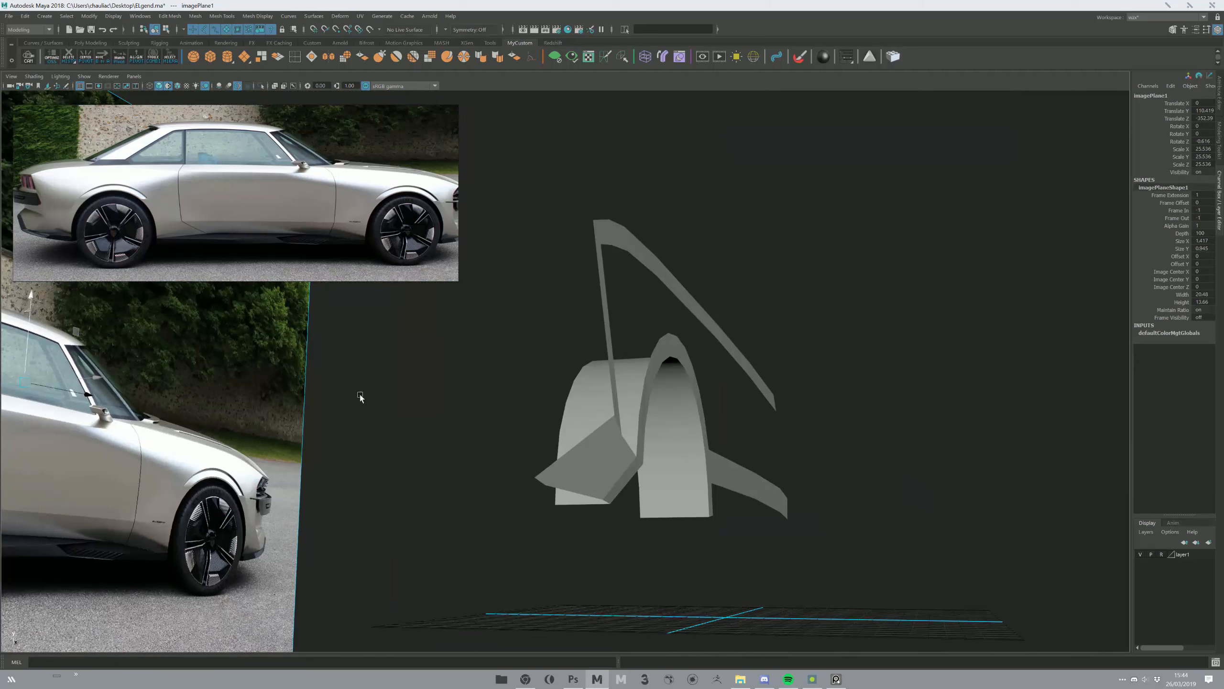
alt+drag(624, 416, 79, 217)
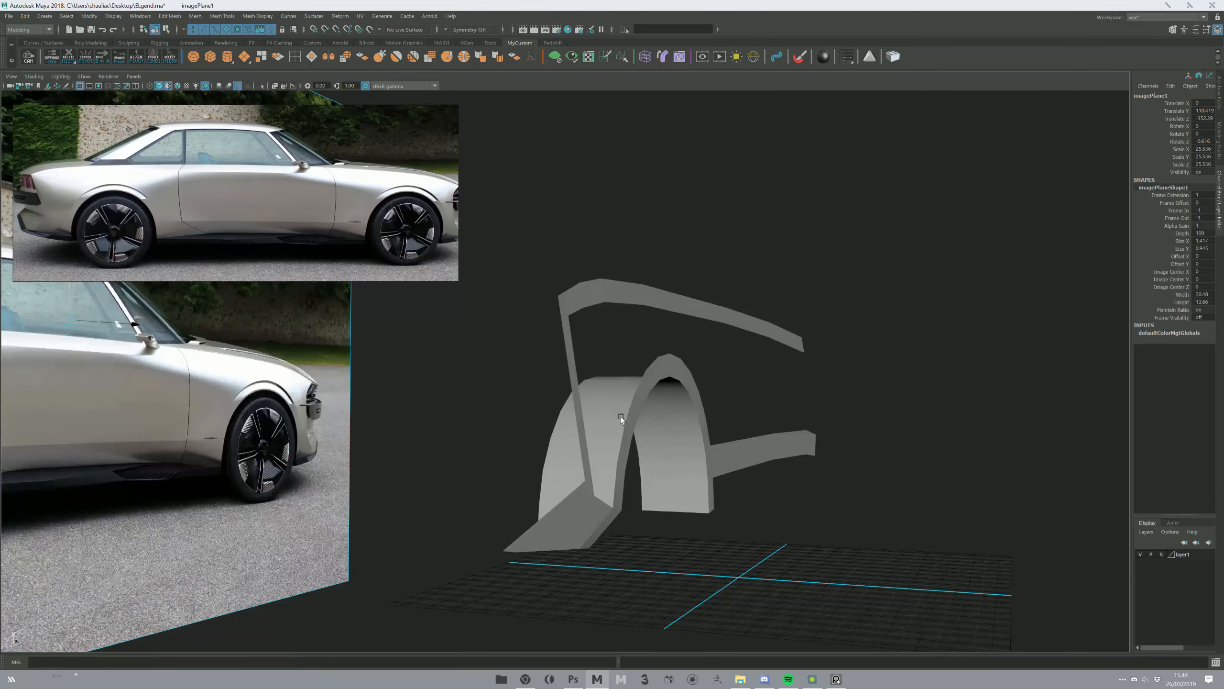
click(626, 460)
alt+drag(626, 461, 194, 245)
alt+drag(662, 424, 699, 412)
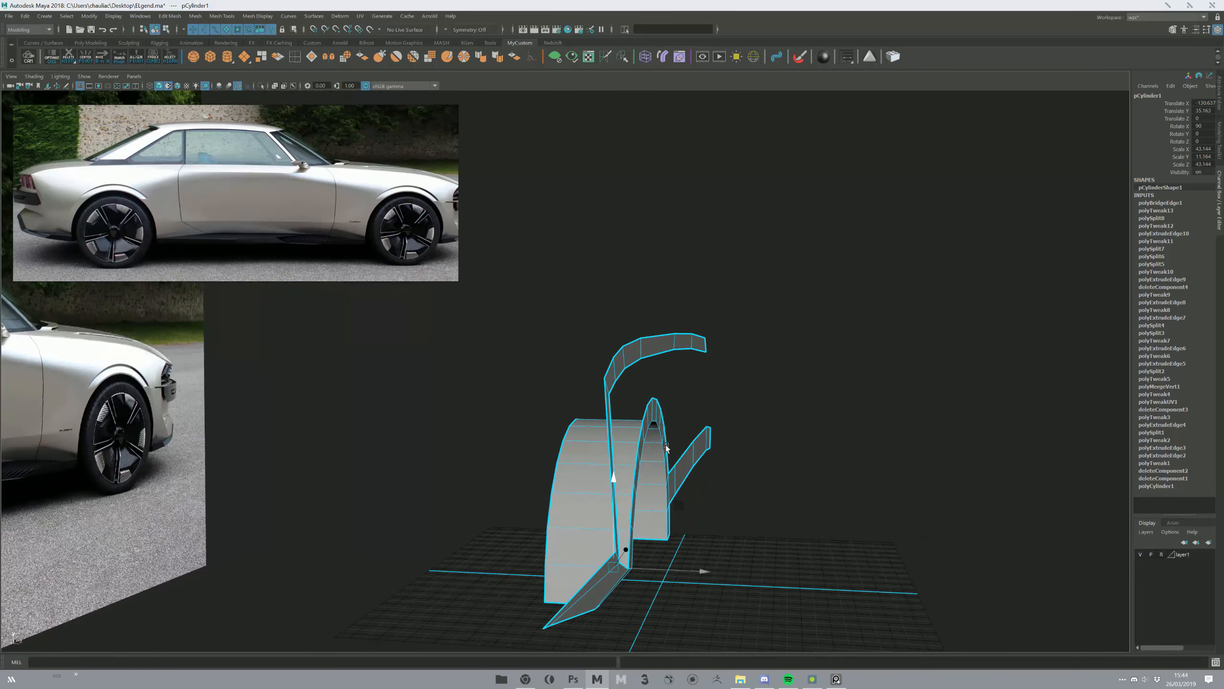
key(F11)
drag(741, 321, 603, 379)
key(ctrl+z)
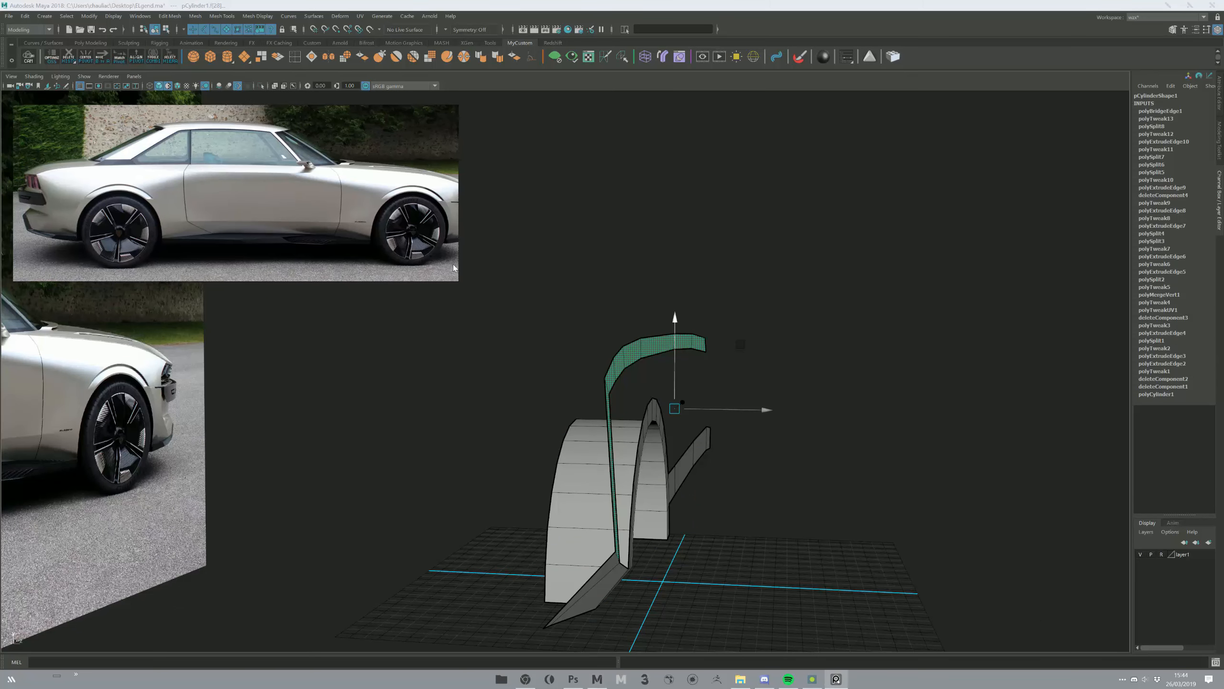
drag(622, 328, 675, 420)
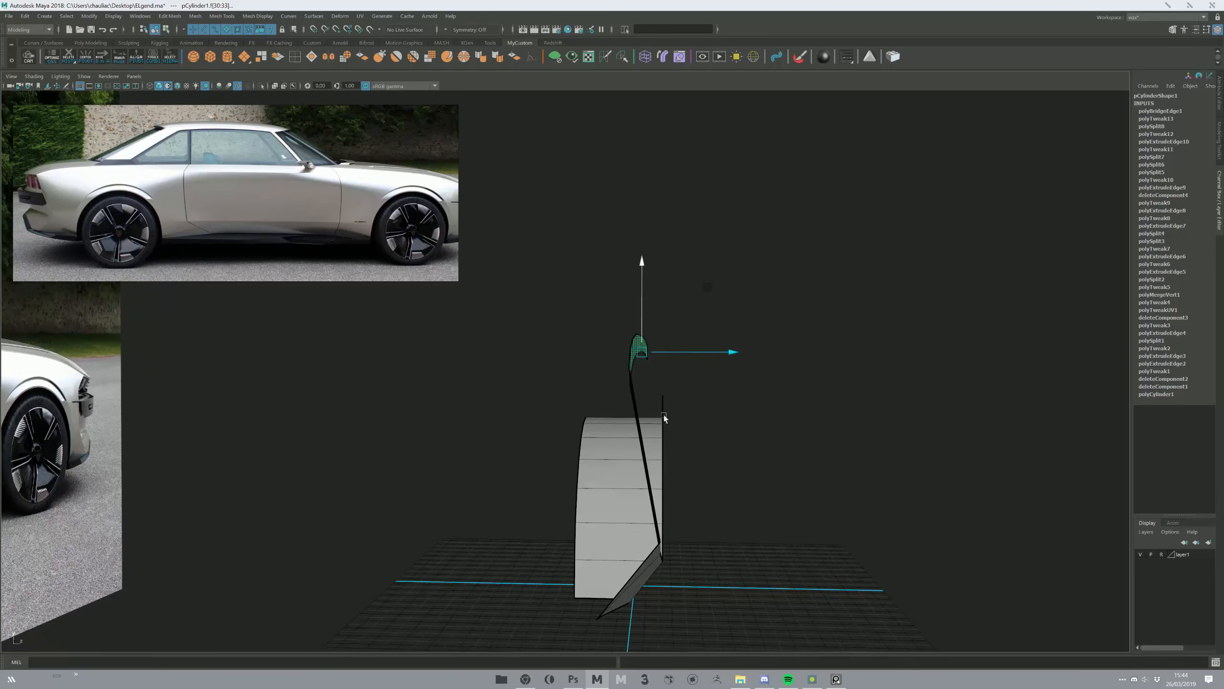
click(749, 410)
- Extrude the bottom edges of the lower door strip downward to the sill
alt+drag(749, 410, 515, 470)
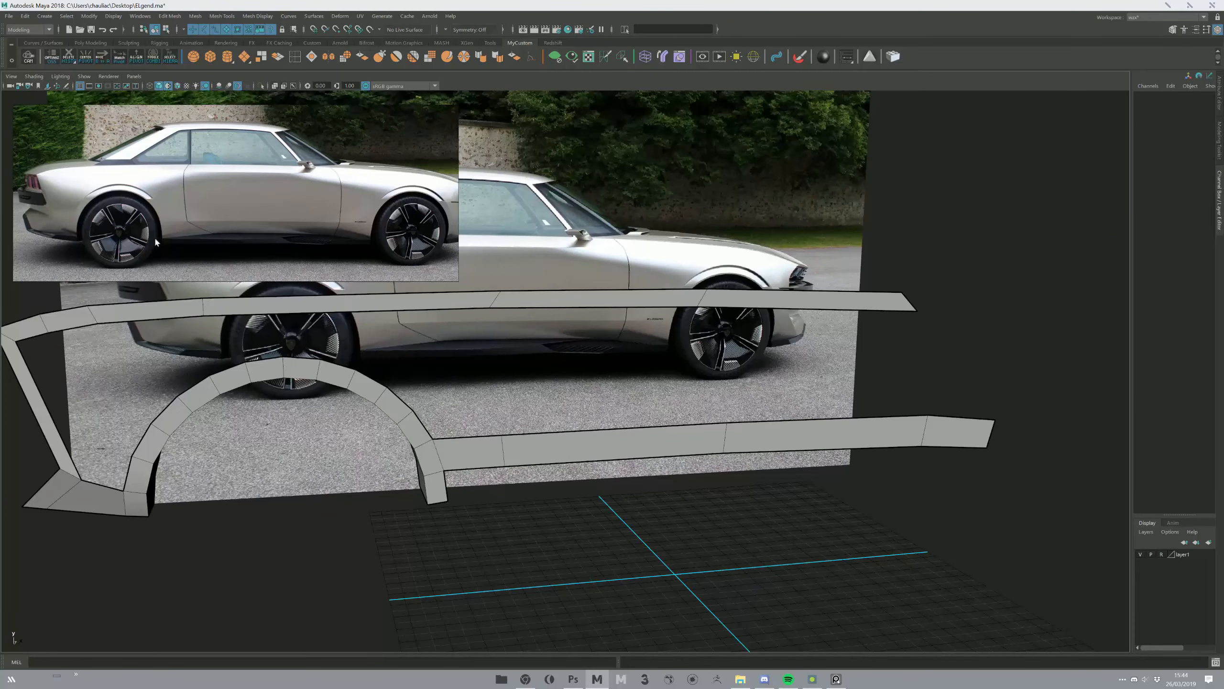
click(514, 463)
key(space)
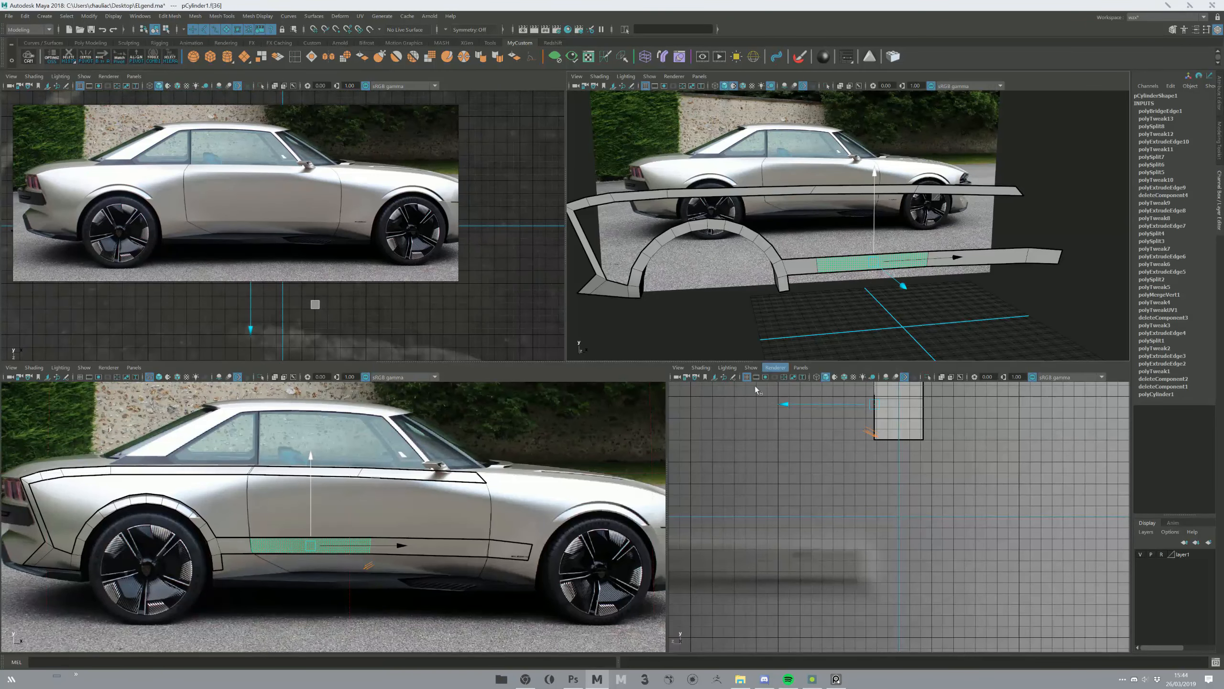
key(space)
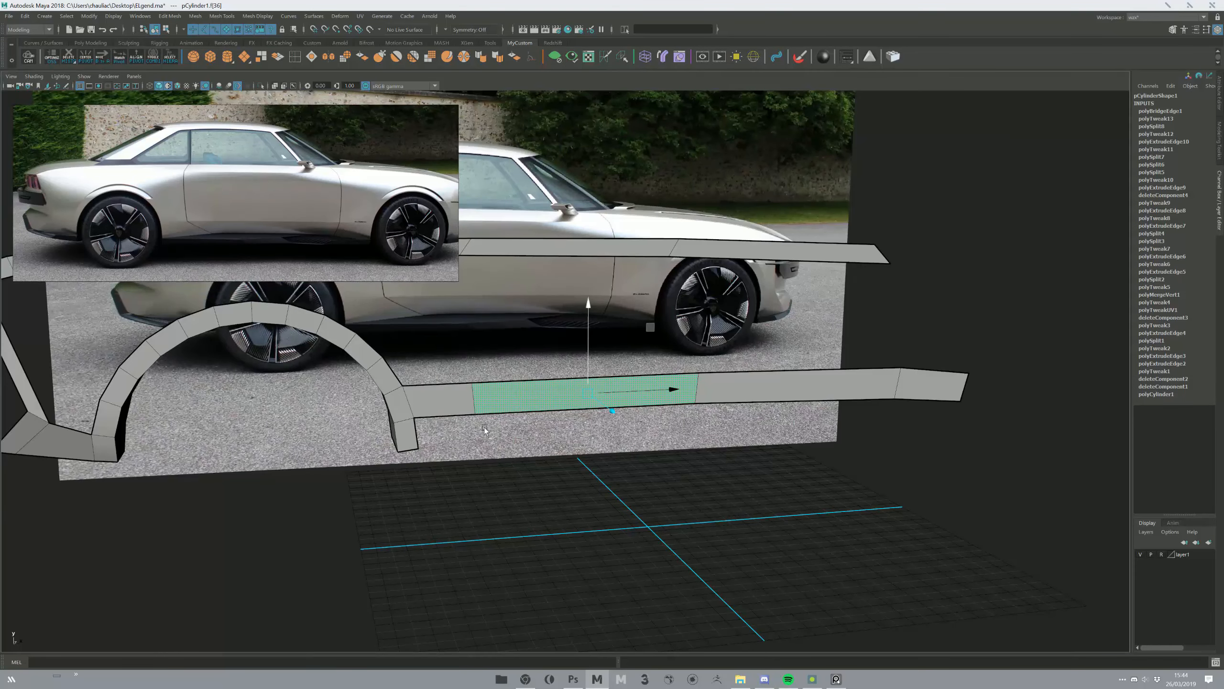
key(F10)
click(447, 416)
shift+click(921, 401)
shift+double_click(917, 402)
shift+drag(706, 384, 419, 448)
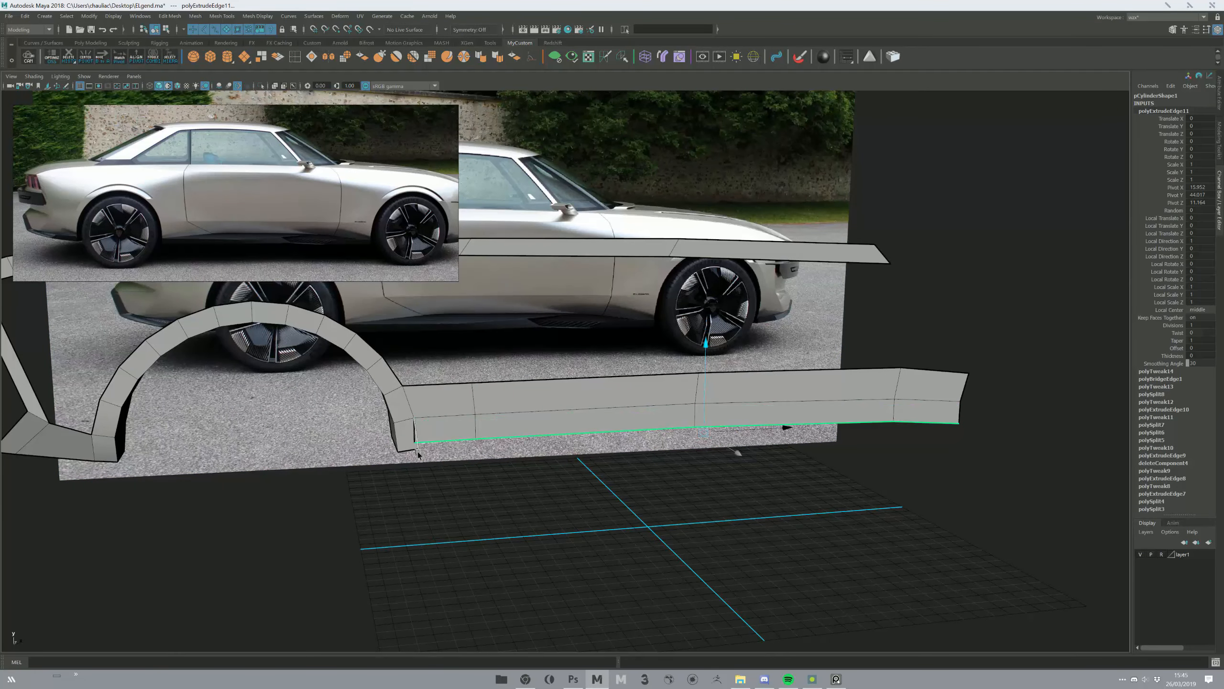
- In the side view, move the extruded edge's two rear vertices onto the body's lower line beside the rear wheel arch
key(space)
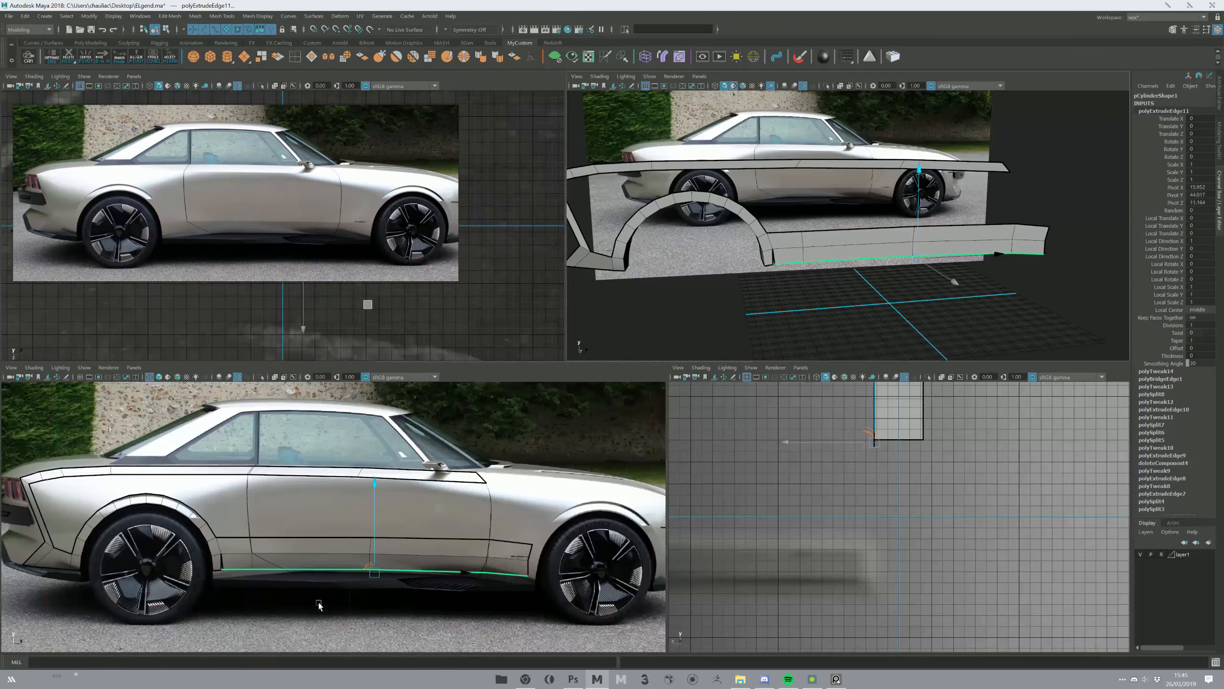
key(space)
scroll(375, 541, up, 2)
alt+middle_drag(510, 501, 415, 501)
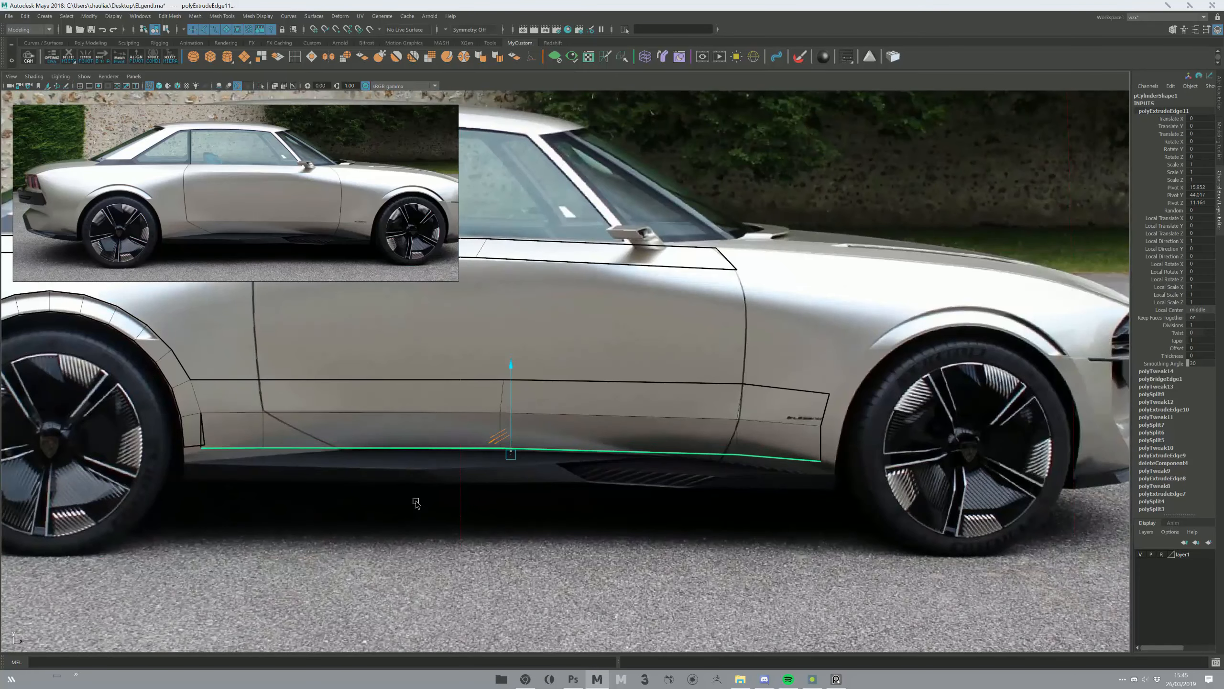
key(F9)
click(263, 448)
drag(263, 450, 275, 453)
click(202, 448)
mouse_move(201, 448)
mouse_down()
mouse_move(212, 459)
mouse_move(185, 462)
mouse_move(211, 459)
mouse_up()
click(184, 447)
click(204, 445)
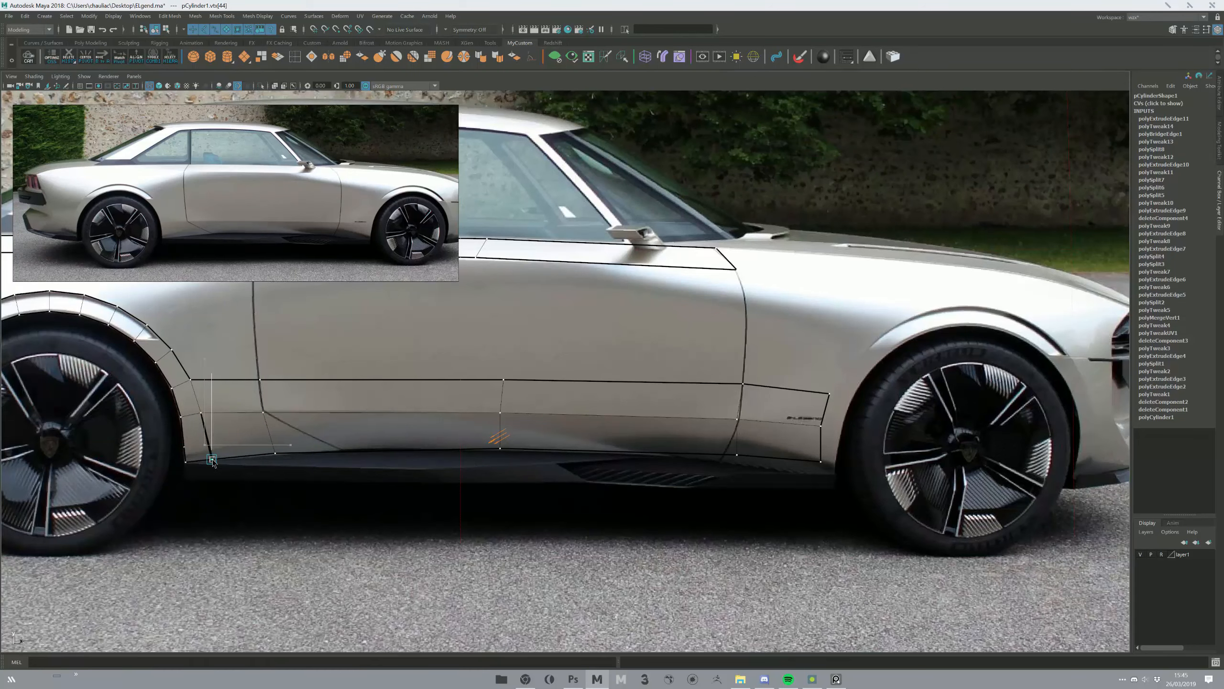
- Move the extruded edge's two front vertices onto the door's front seam and the lower body line behind the front wheel
key(F8)
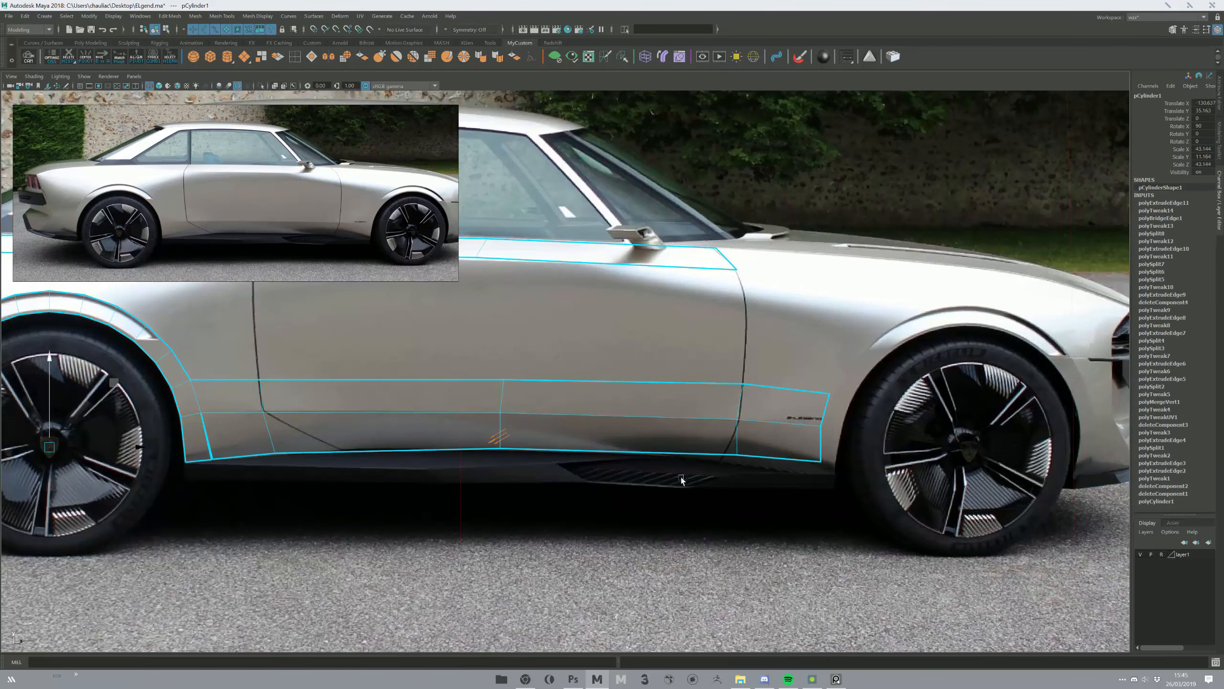
key(F8)
click(737, 454)
drag(737, 454, 721, 460)
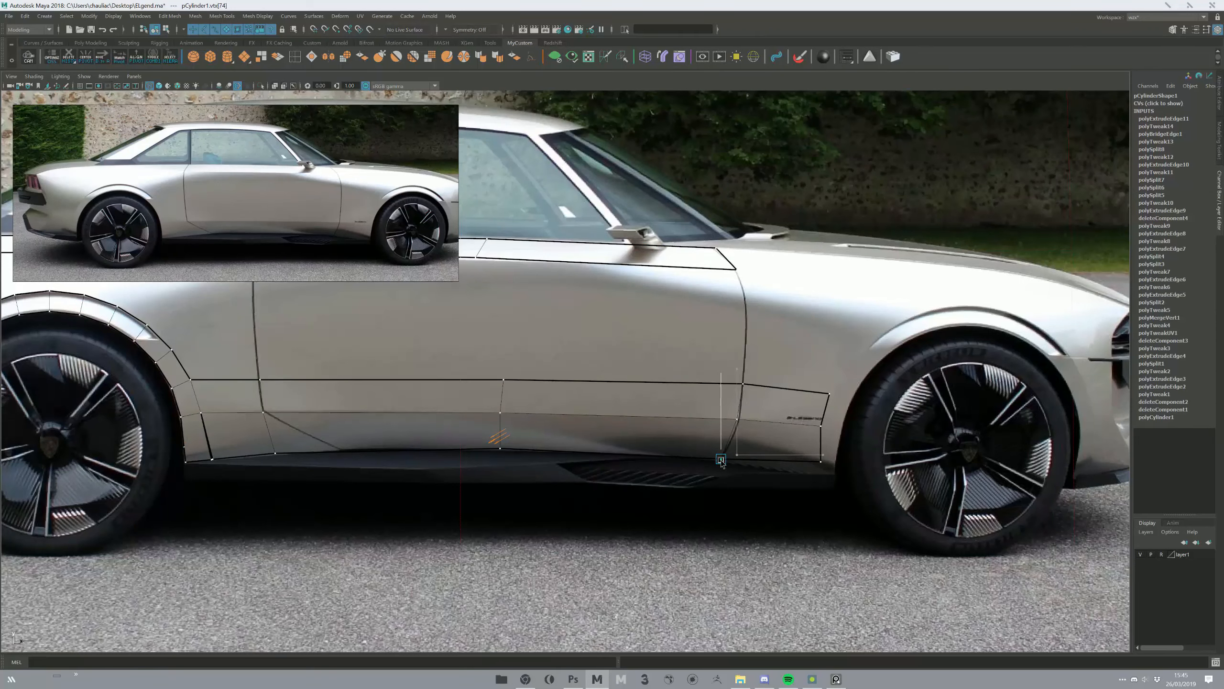
click(821, 461)
drag(822, 462, 819, 472)
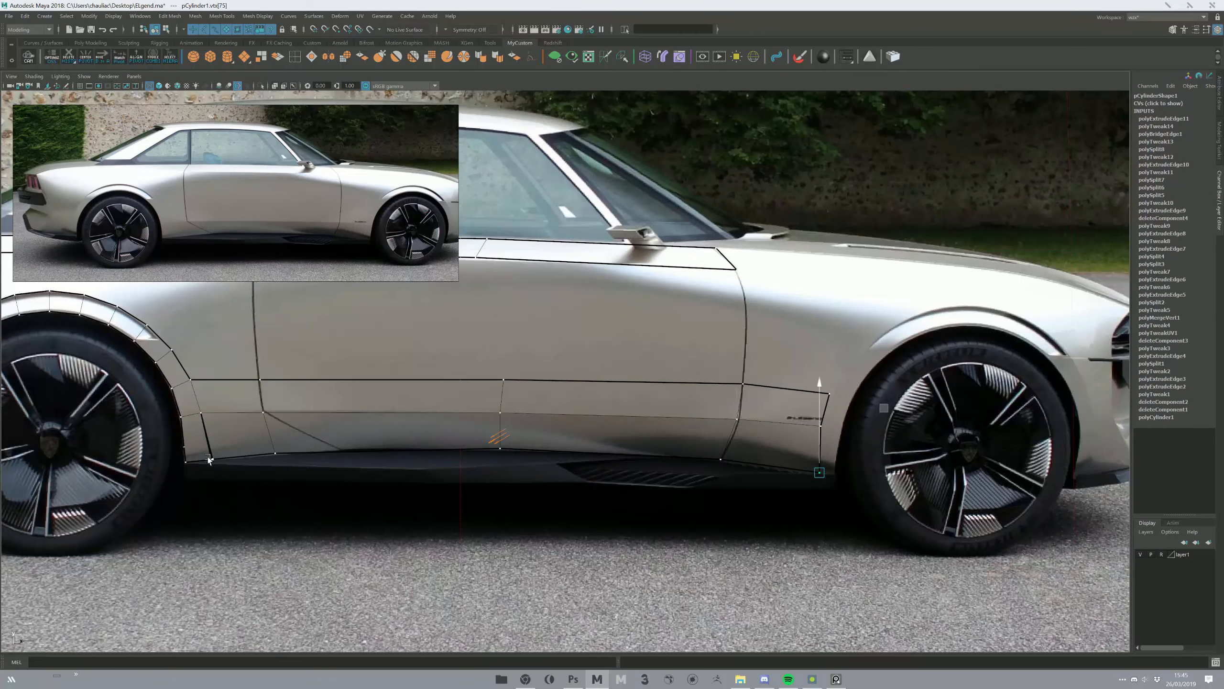
- Select the bottom row of sill vertices without the arch's inner vertex and move them inward in perspective, pushing the middle further
click(192, 462)
ctrl+shift+drag(173, 443, 289, 469)
ctrl+shift+drag(252, 442, 337, 477)
ctrl+shift+drag(480, 436, 521, 463)
ctrl+shift+drag(670, 440, 740, 470)
ctrl+shift+drag(783, 447, 882, 500)
key(space)
key(space)
alt+drag(685, 352, 699, 447)
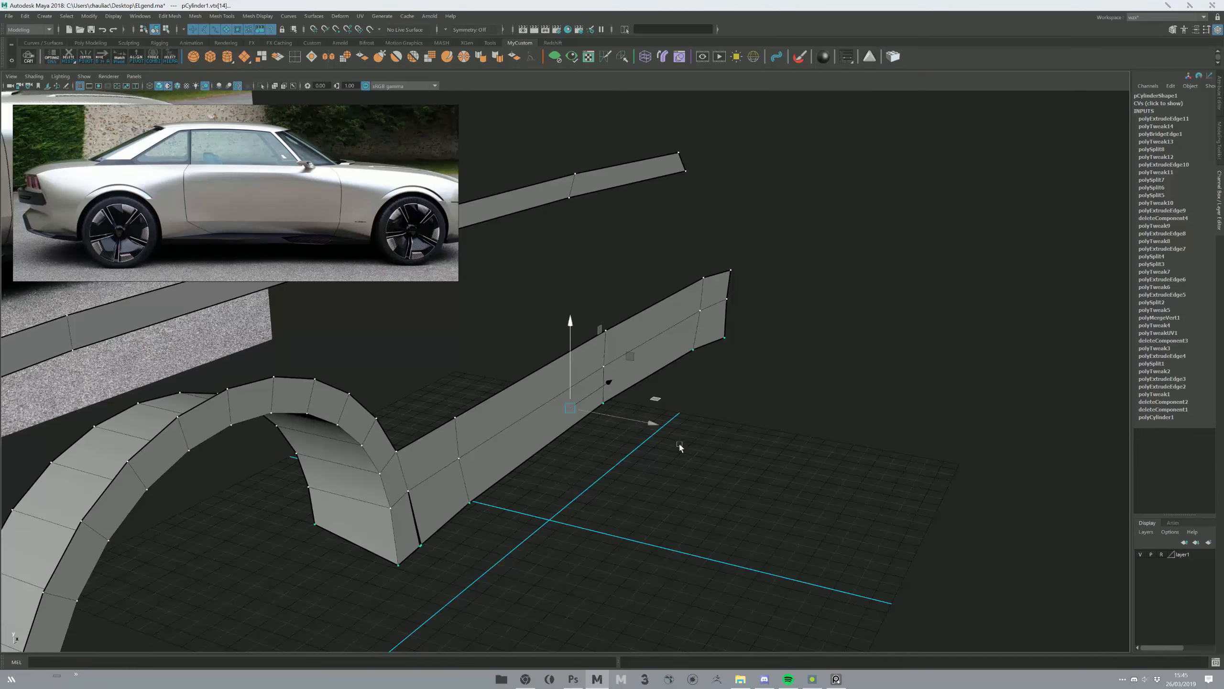
drag(635, 419, 623, 418)
key(ctrl+z)
ctrl+drag(303, 515, 331, 536)
alt+drag(569, 487, 545, 494)
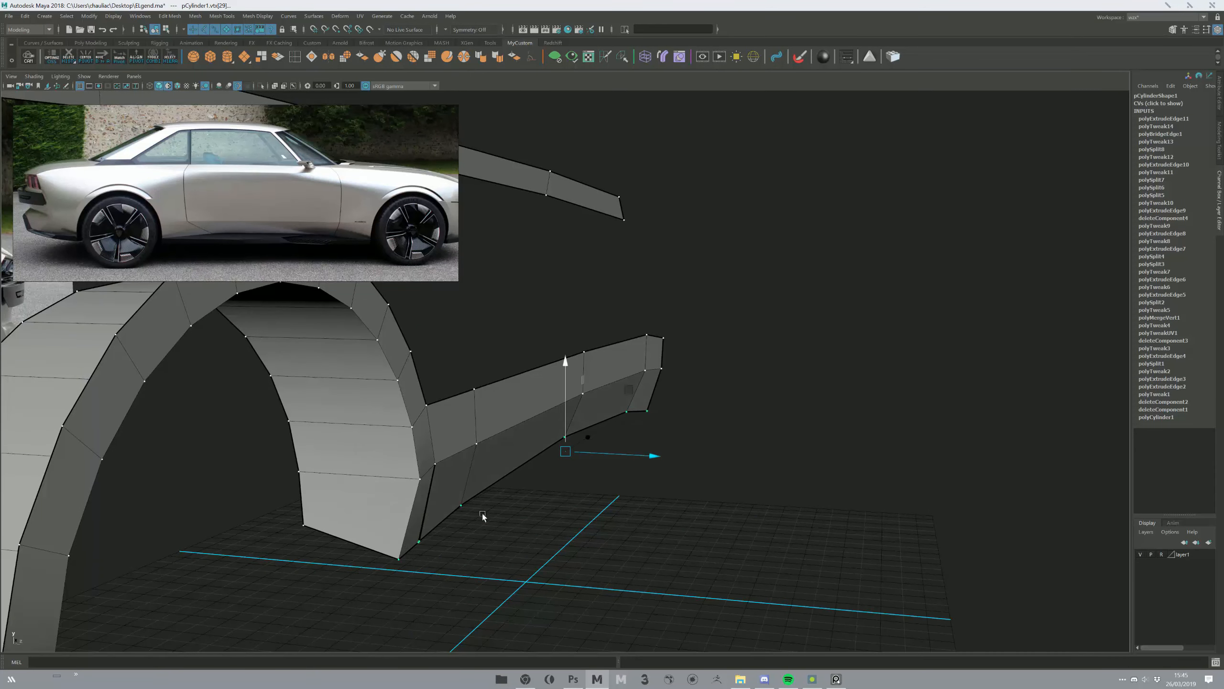
ctrl+drag(675, 395, 620, 428)
drag(616, 473, 464, 480)
- Merge the door strip's lower rear vertices with the wheel arch's front corner and save the scene
click(594, 506)
click(461, 477)
key(g)
click(518, 535)
key(ctrl+s)
- Extrude the door strip's bottom edges from the wheel arch to the front end to form a narrow sill lip
click(539, 430)
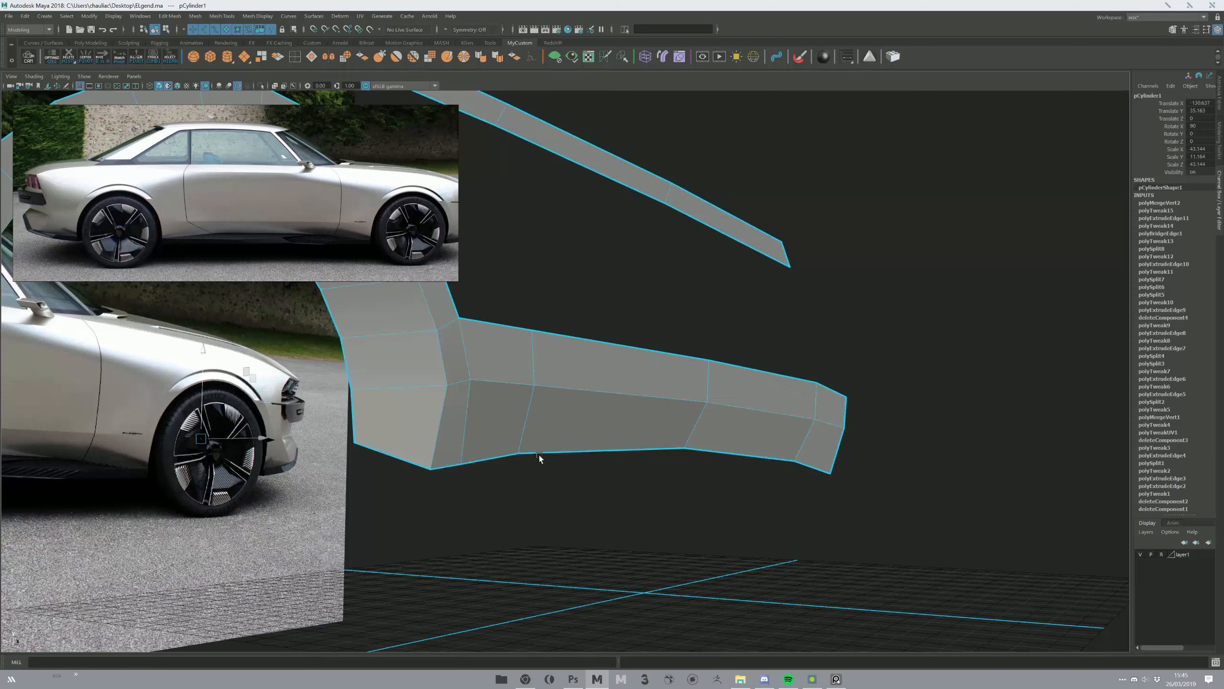
key(F10)
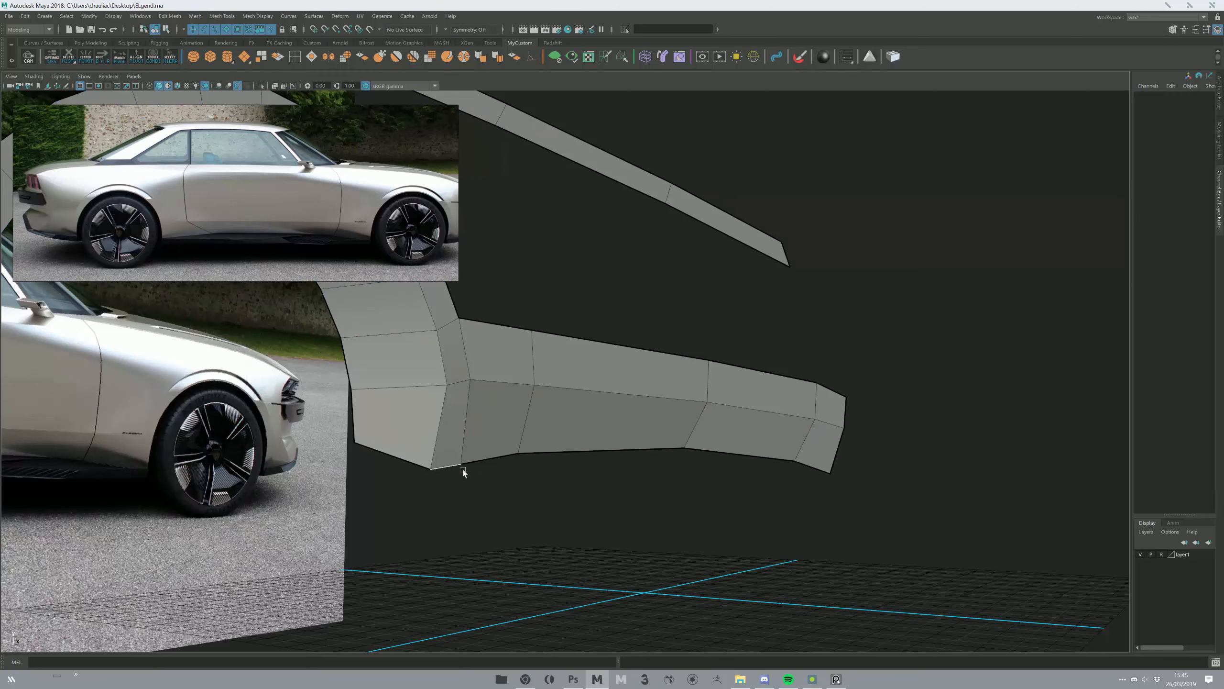
click(452, 466)
shift+click(506, 455)
shift+click(569, 451)
shift+click(702, 453)
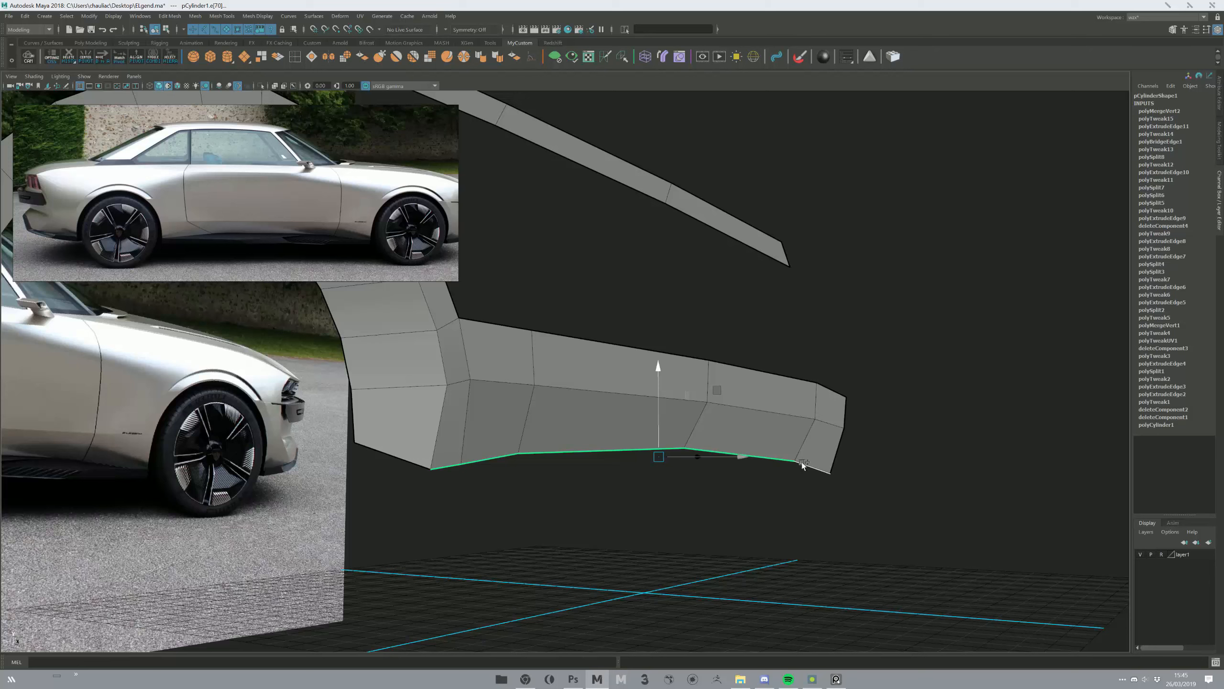
shift+click(807, 467)
alt+drag(808, 466, 705, 465)
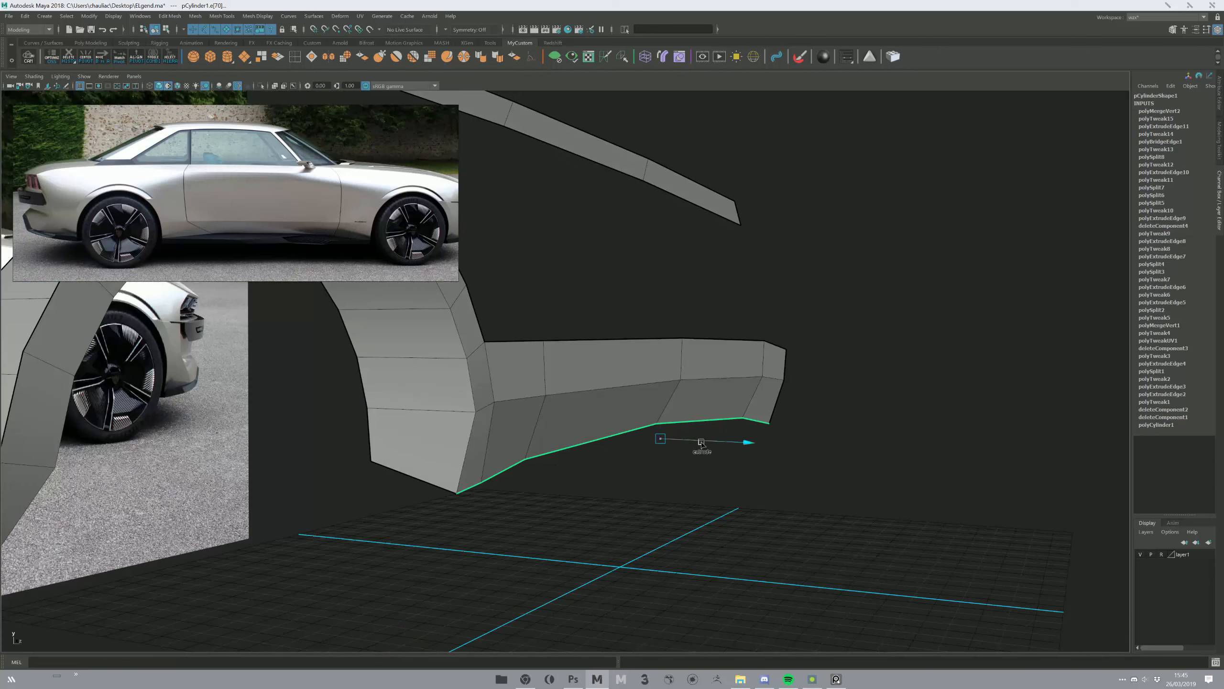
key(ctrl+e)
- Weld the sill lip's rear corner vertex to the bottom corner of the wheel arch
alt+drag(562, 423, 562, 484)
click(567, 432)
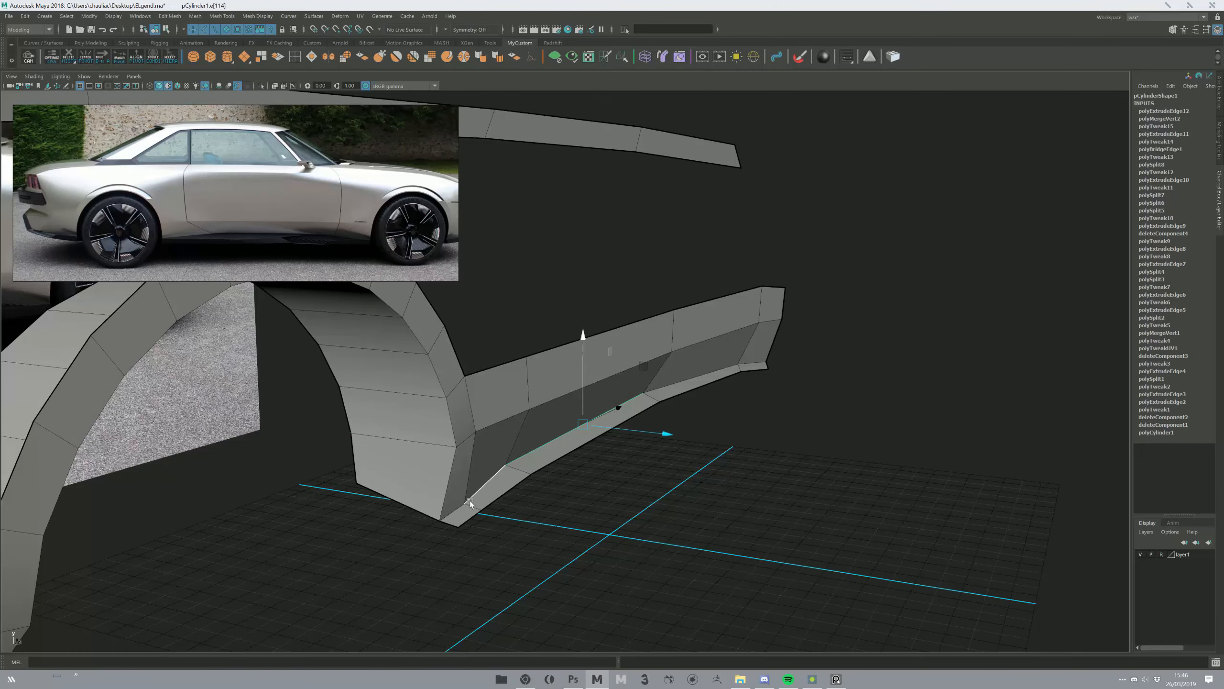
click(464, 530)
key(ctrl+shift+x)
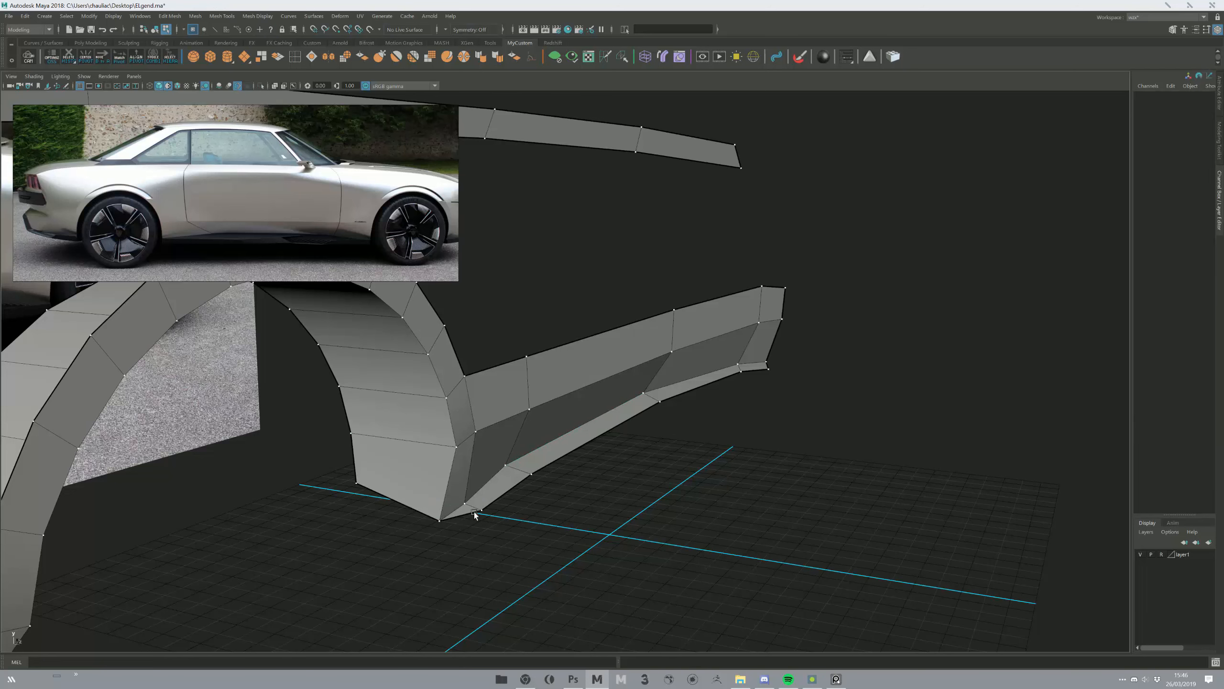
- Reposition the sill lip's outer vertex nearest the wheel arch and weld the two vertices at the lip's front end
key(w)
click(531, 473)
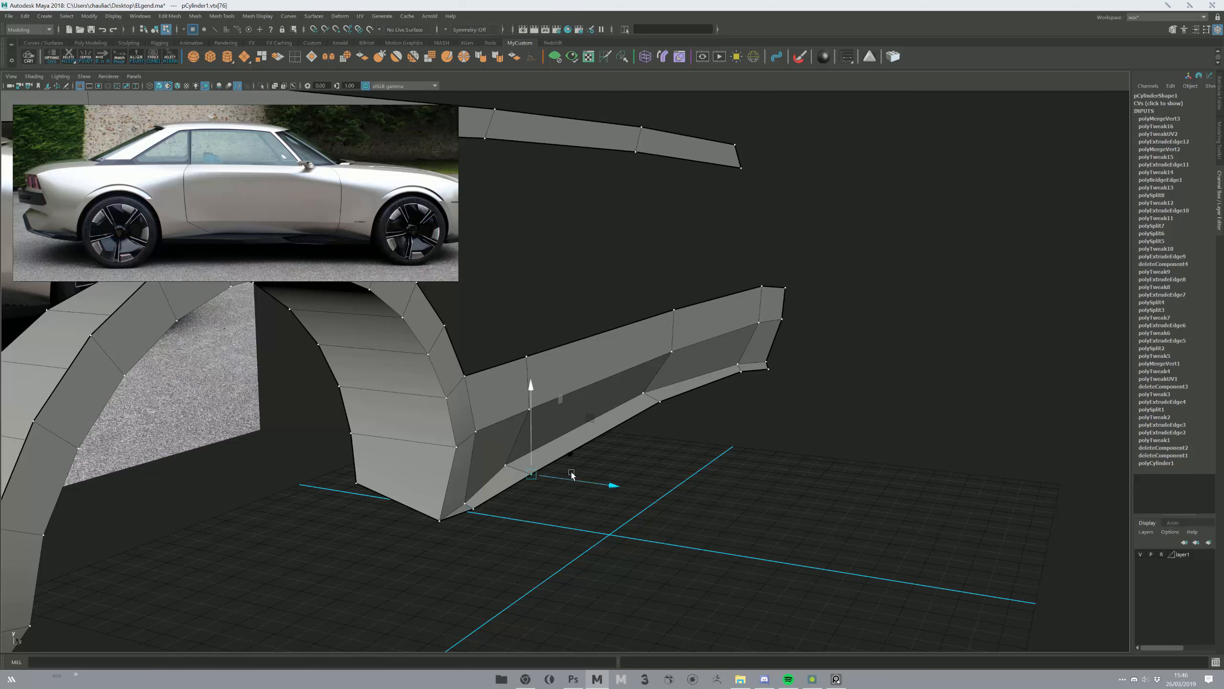
drag(600, 477, 607, 477)
click(675, 430)
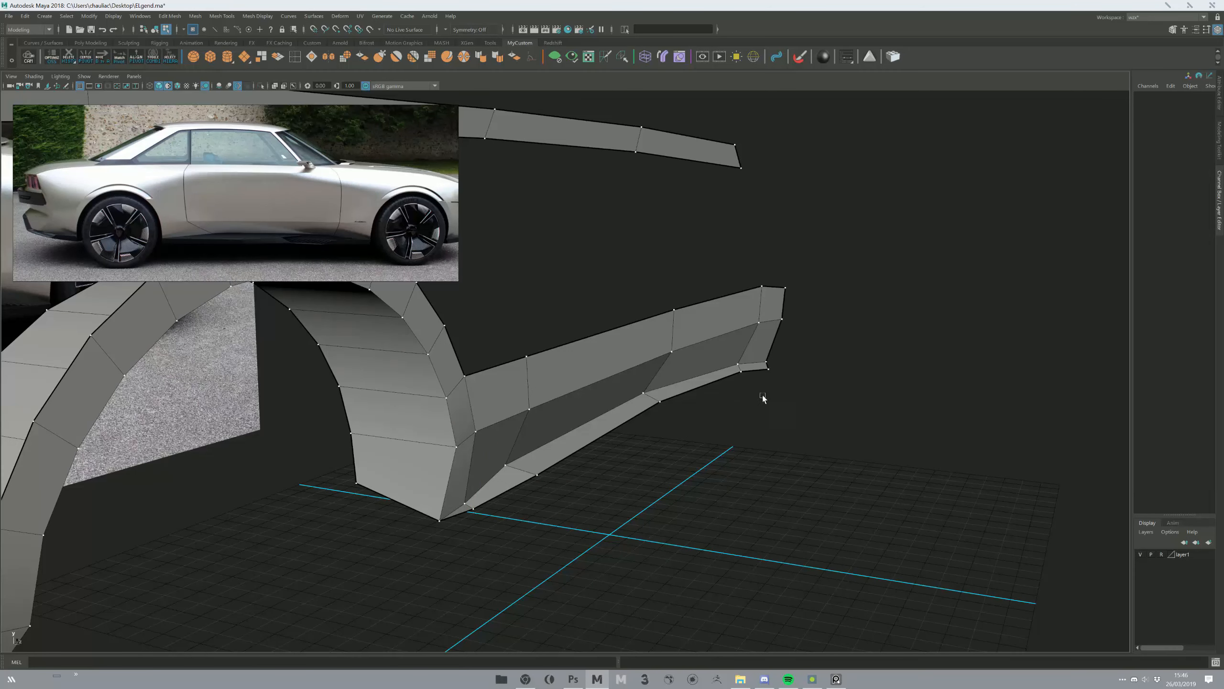
drag(741, 371, 766, 362)
key(F8)
alt+drag(627, 429, 613, 456)
click(650, 451)
key(F11)
shift+drag(388, 470, 1070, 414)
click(823, 56)
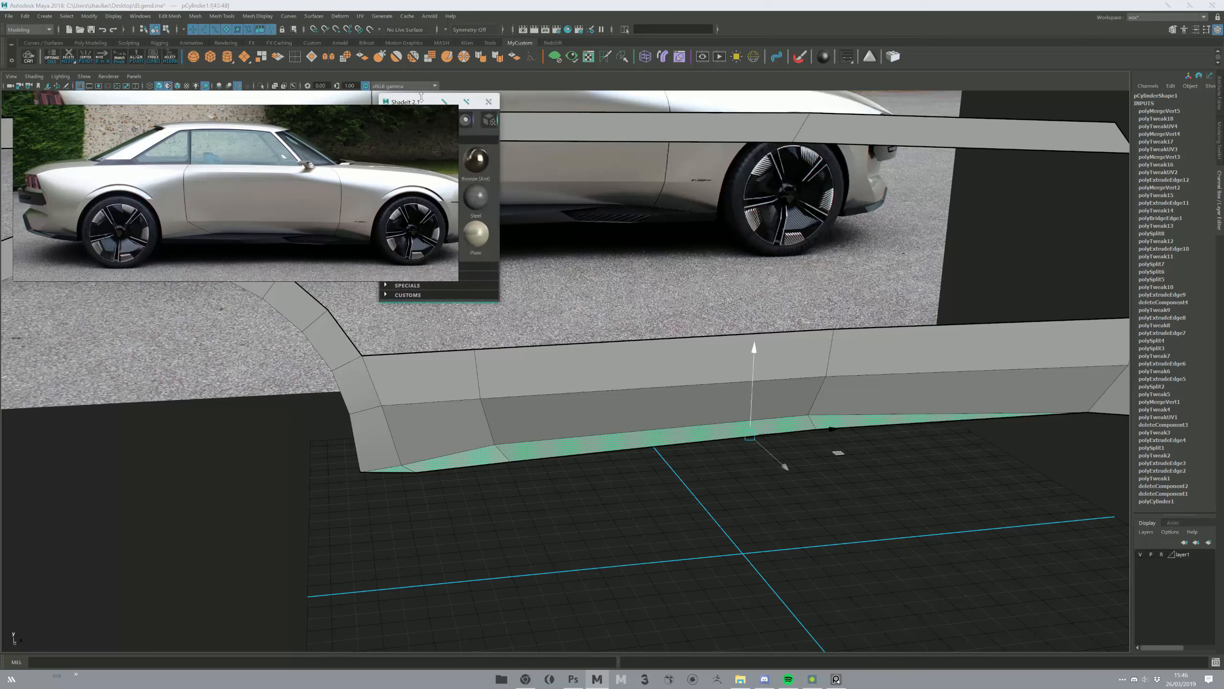
drag(425, 102, 623, 120)
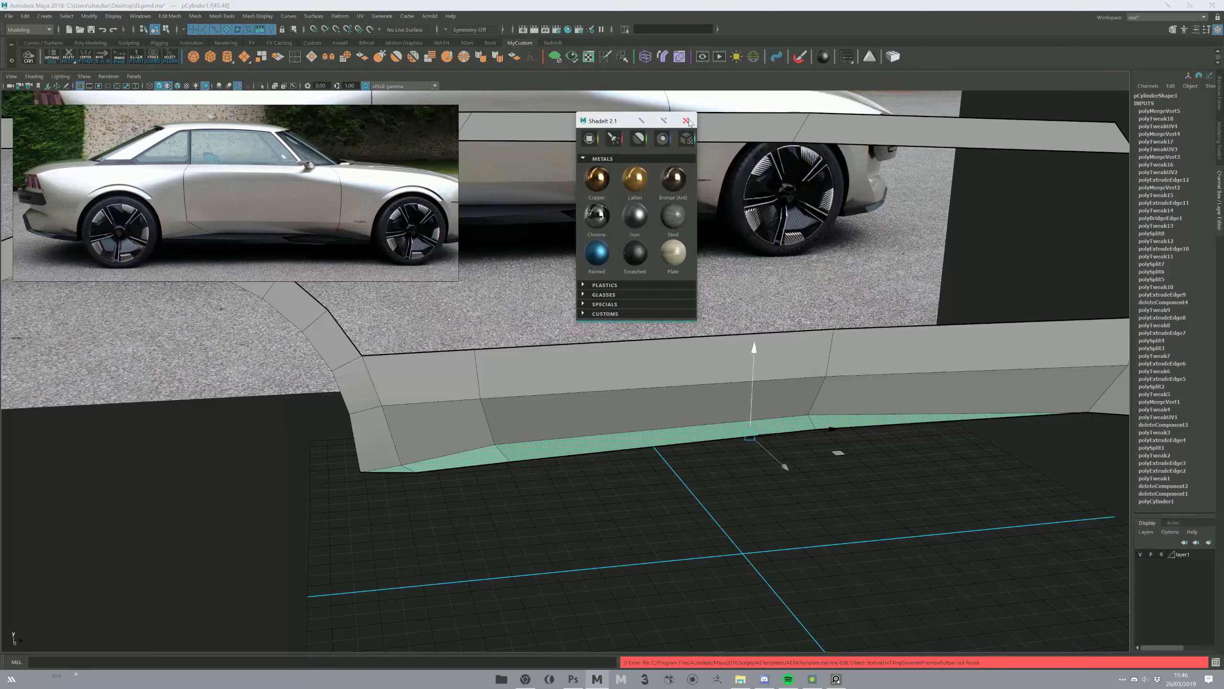
click(689, 123)
- Save the scene and review the body strips in perspective against the car photo
click(728, 497)
alt+drag(727, 497, 781, 482)
alt+right_drag(780, 482, 644, 357)
key(ctrl+s)
alt+drag(643, 356, 578, 338)
alt+middle_drag(578, 338, 578, 394)
click(584, 418)
alt+drag(584, 418, 598, 485)
alt+right_drag(597, 485, 621, 502)
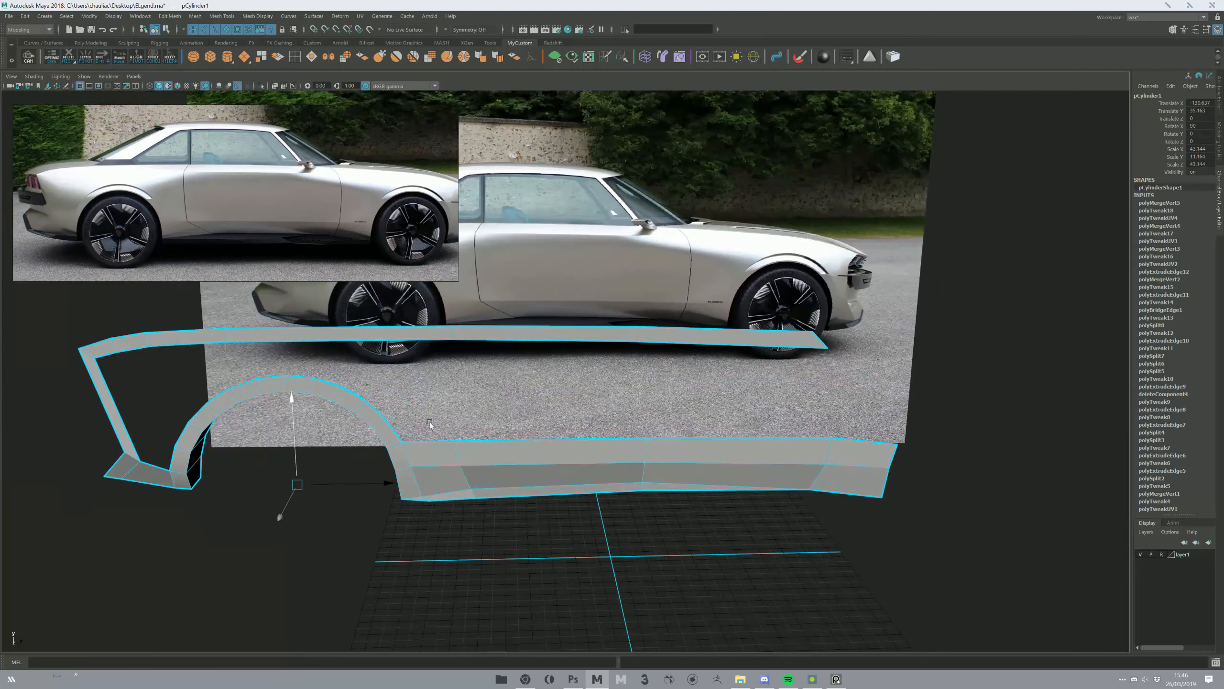
scroll(527, 458, up, 5)
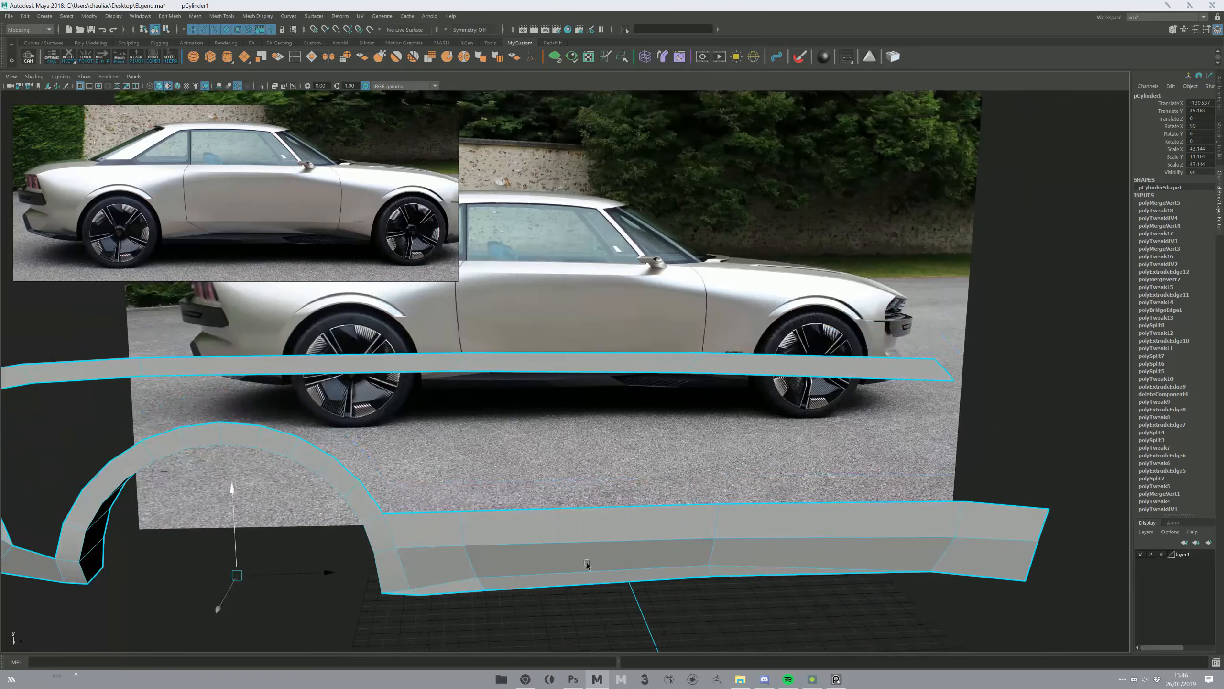
scroll(585, 526, down, 2)
alt+middle_drag(251, 409, 364, 423)
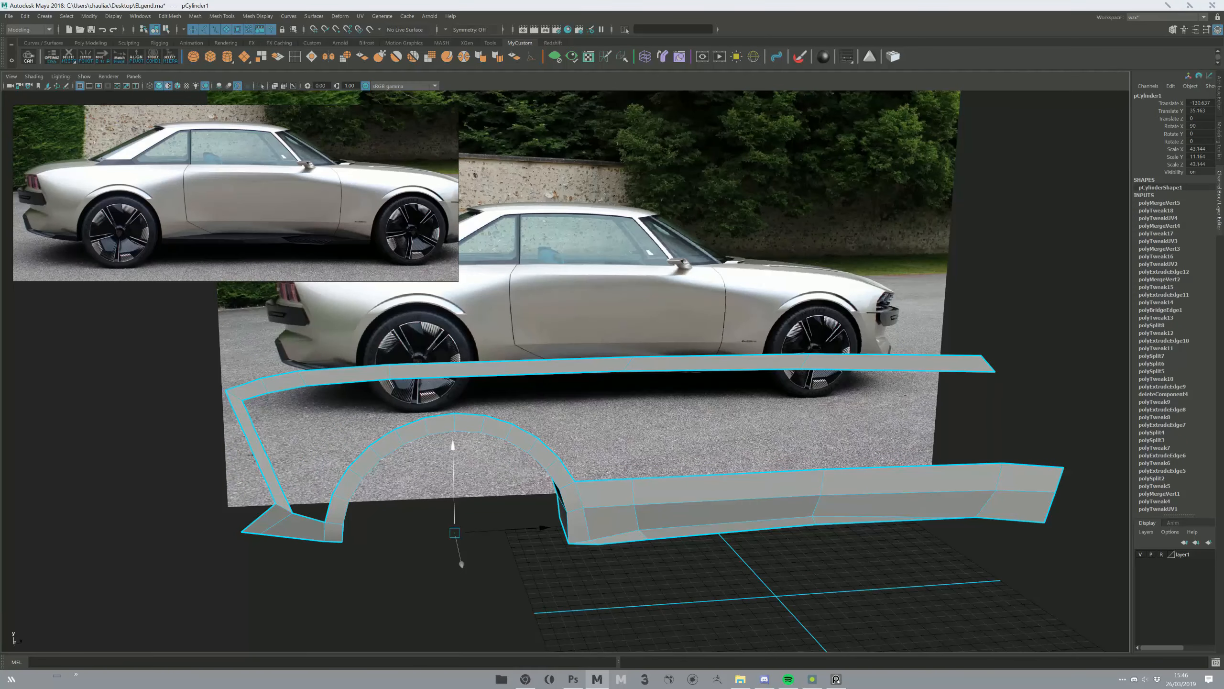
- Bridge the shoulder strip's rear lower edge to the wheel arch edge below it and fill the enclosed hole behind
alt+drag(393, 407, 234, 409)
key(F10)
click(222, 413)
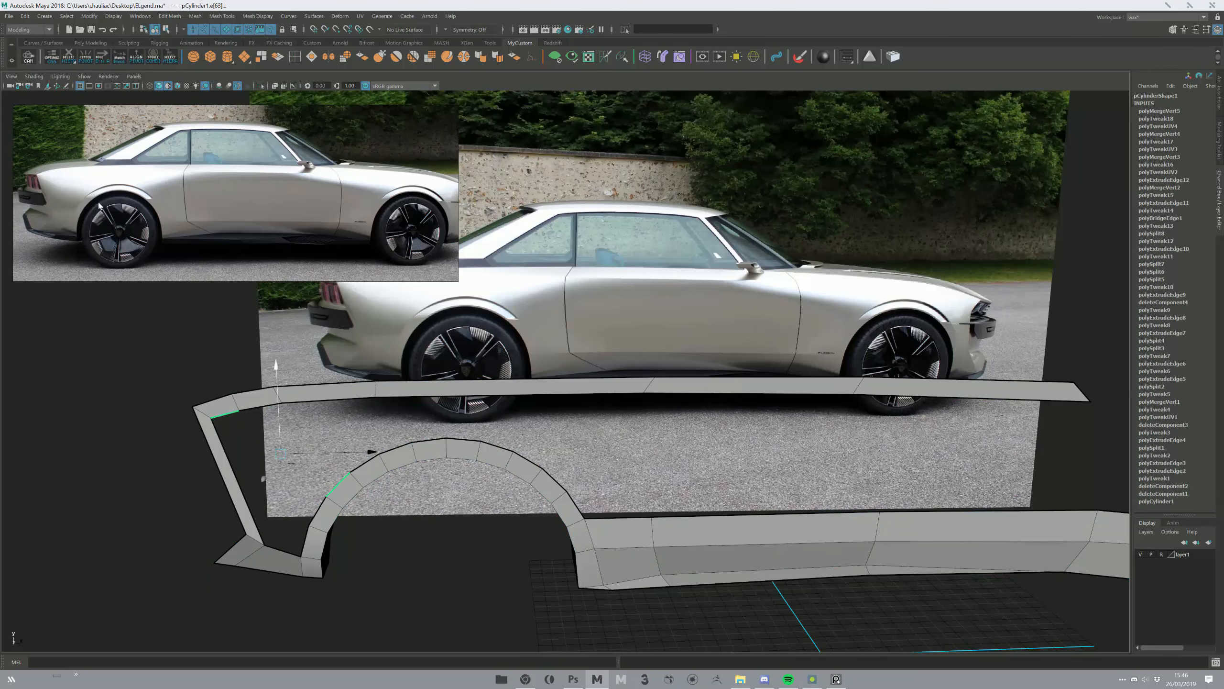
key(space)
key(space)
alt+middle_drag(245, 447, 320, 438)
key(ctrl+b)
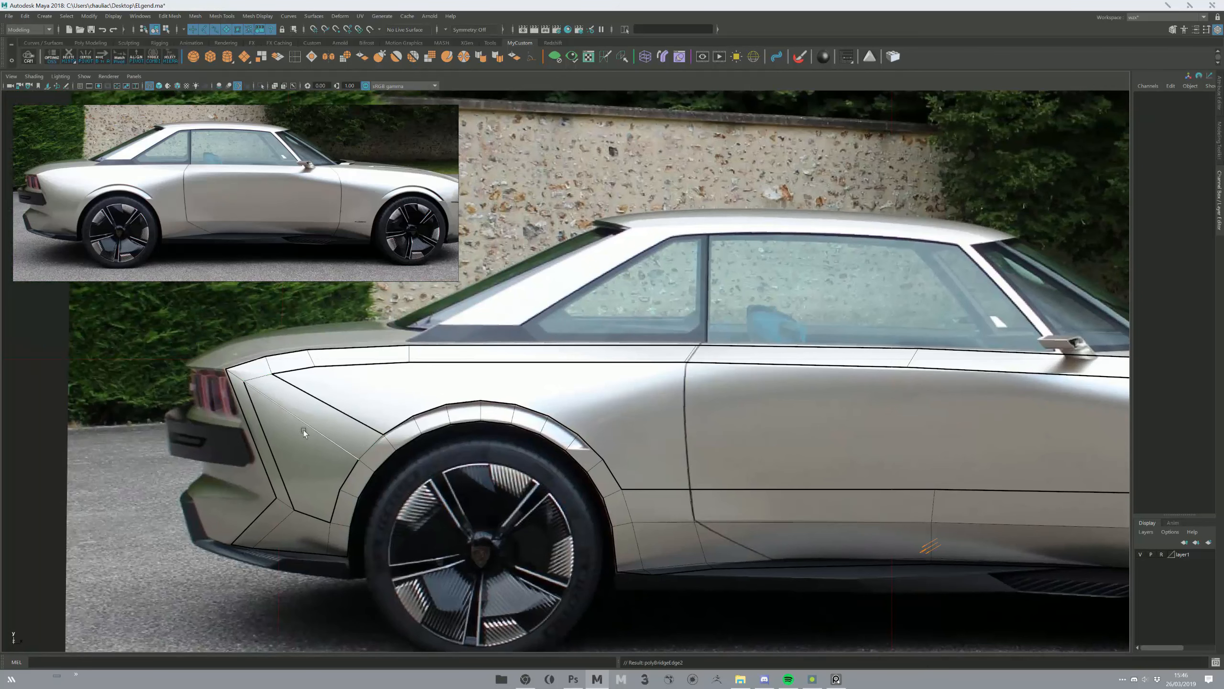
key(ctrl+shift+f)
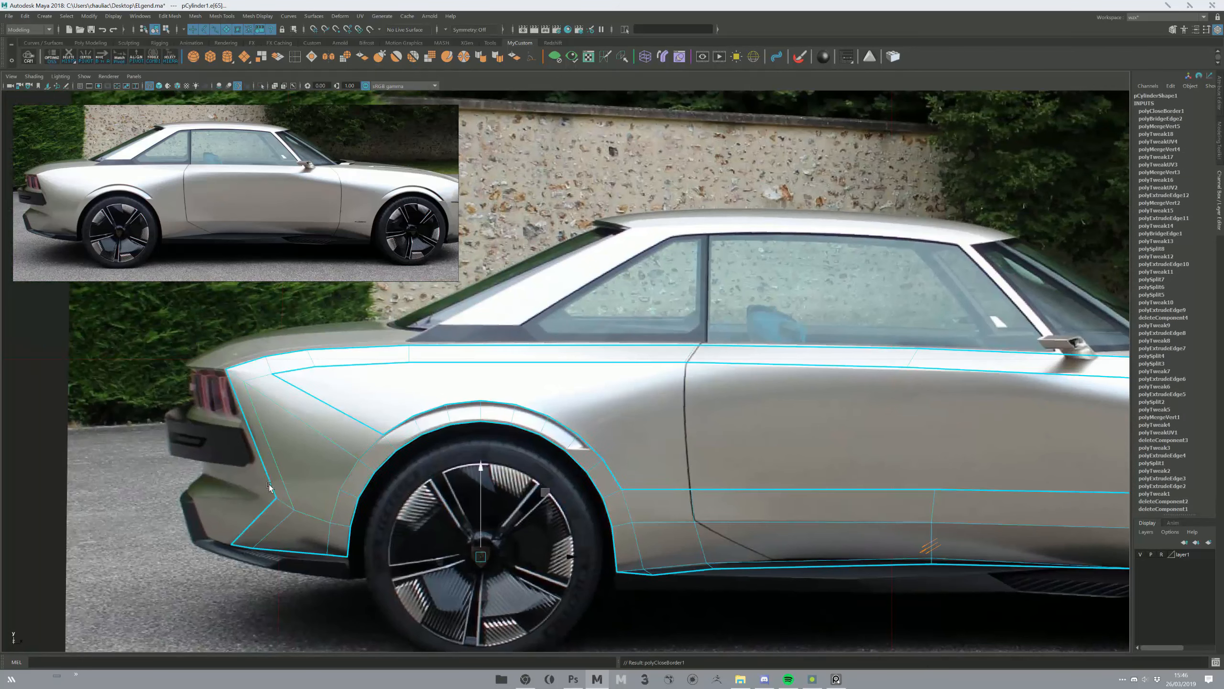
- Cut two edges across the filled rear panel, from the vertical rear strip to the wheel arch's vertices
key(ctrl+shift+x)
click(273, 455)
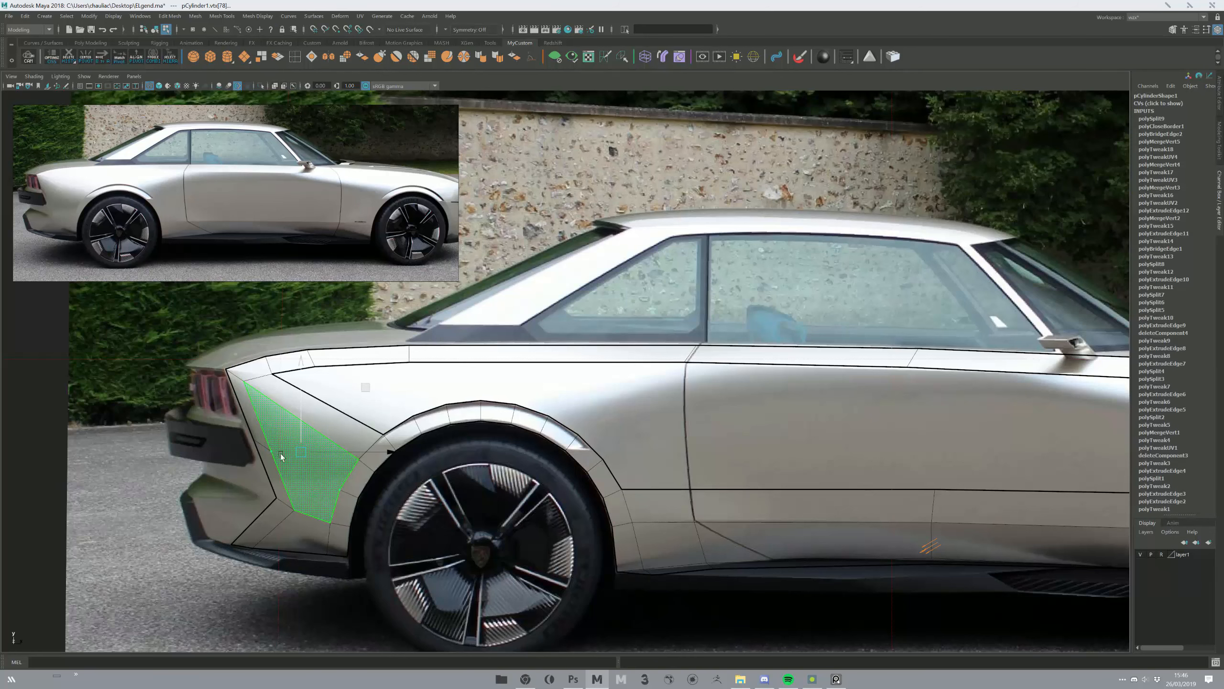
click(296, 474)
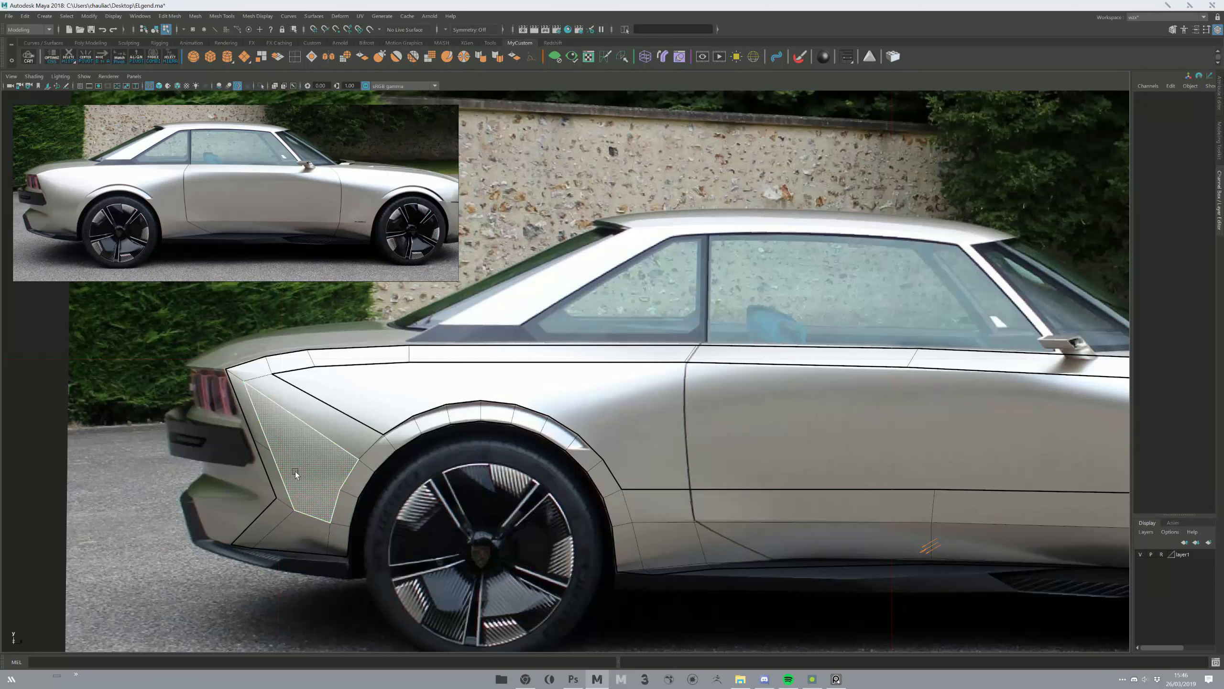
click(342, 491)
click(272, 452)
key(F8)
- Add a cut to the shoulder strip above the rear wheel and close the gap to the arch by bridging and filling
alt+middle_drag(400, 398, 380, 400)
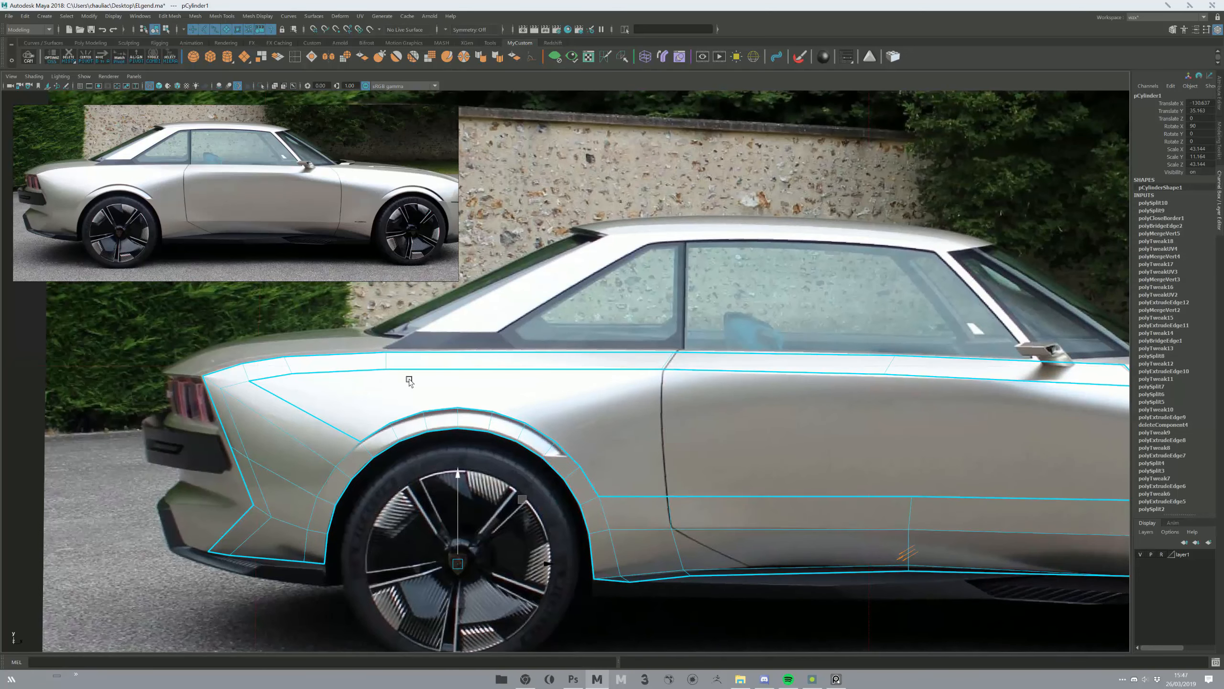
key(ctrl+shift+x)
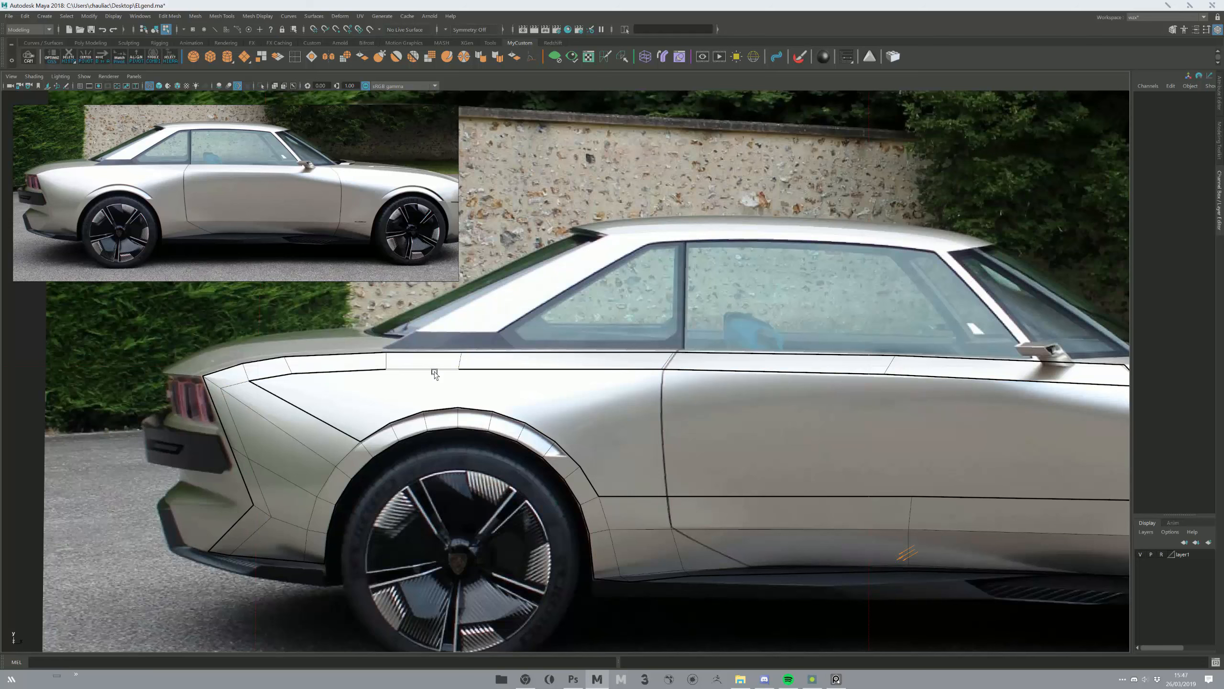
click(434, 372)
click(438, 408)
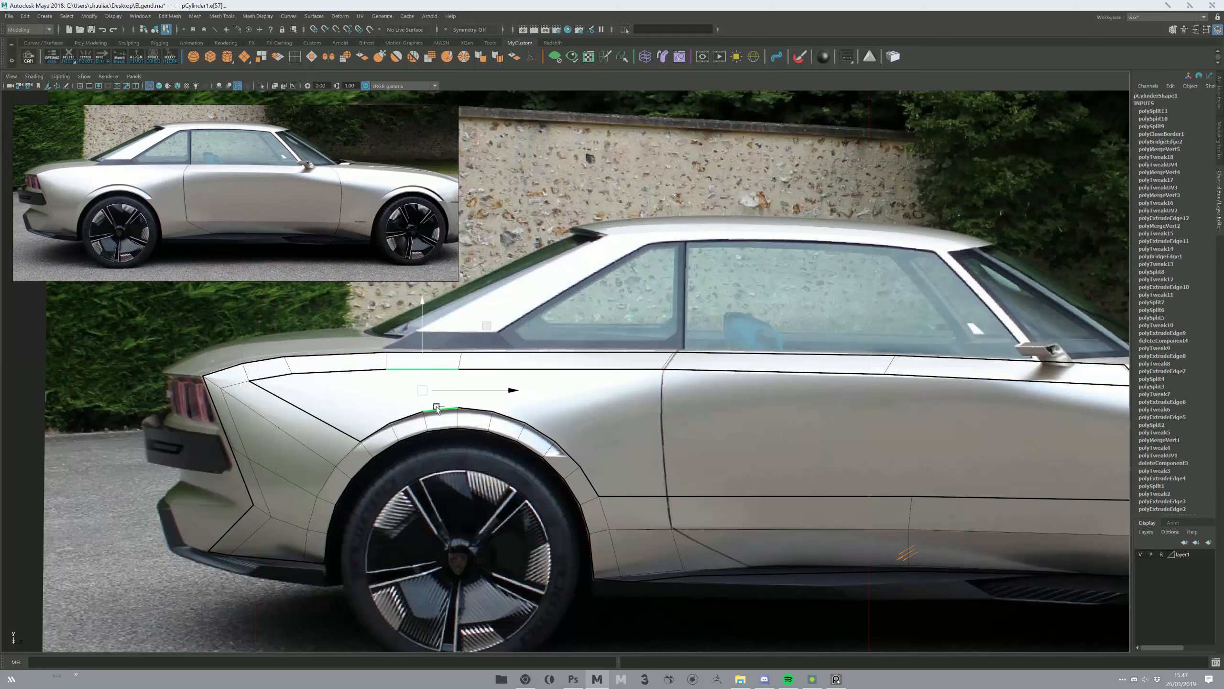
key(Return)
key(F8)
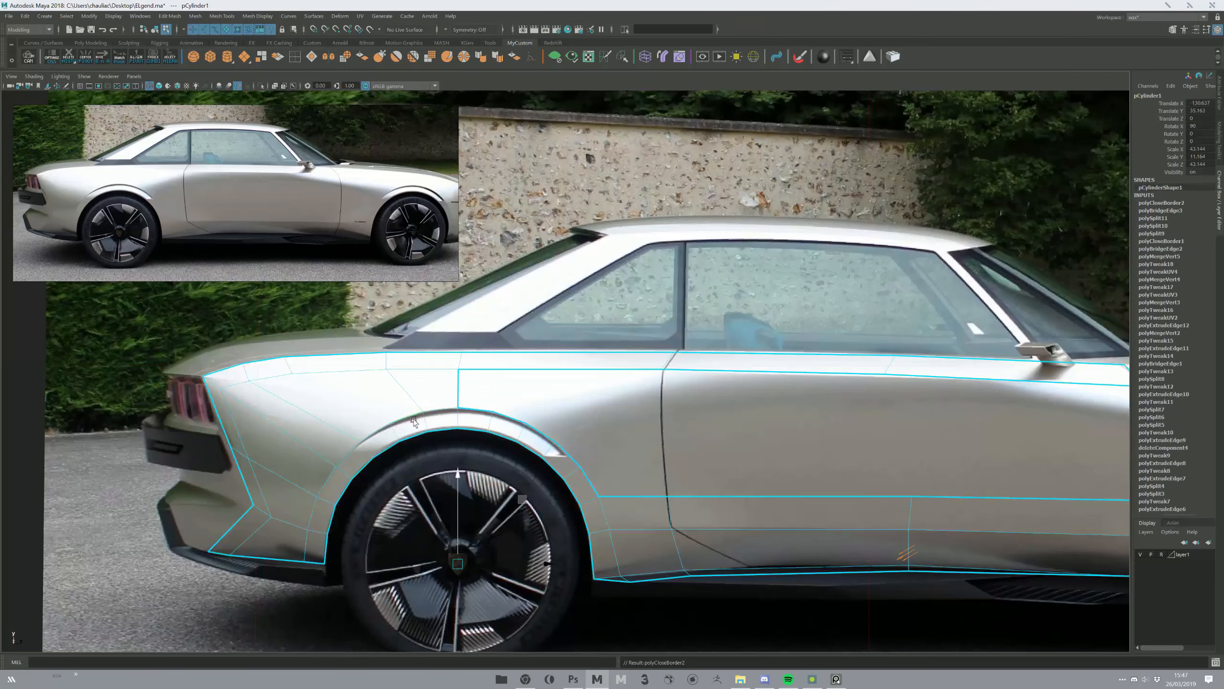
- Examine the filled rear quarter panel in the perspective view
key(space)
key(space)
click(769, 327)
alt+drag(769, 326, 536, 423)
click(598, 442)
key(f)
alt+drag(449, 423, 357, 501)
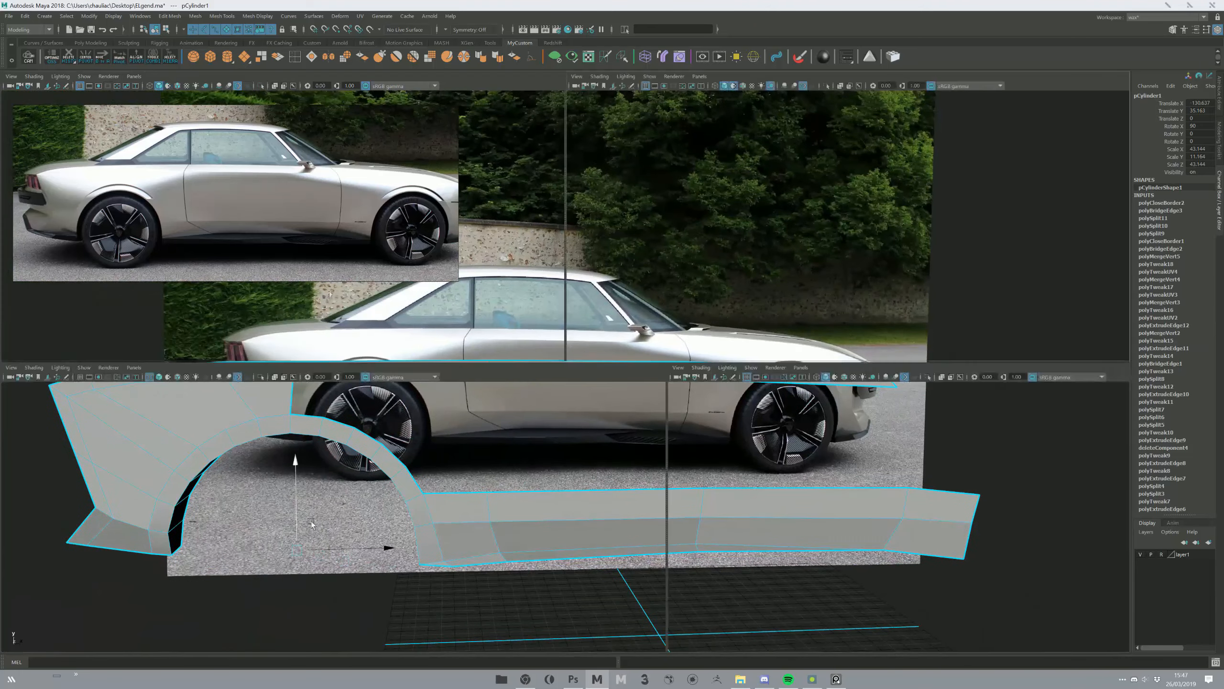
key(space)
key(space)
- Extrude the upper front edge of the wheel arch diagonally up to the door seam and make its end vertical
alt+right_drag(349, 444, 343, 414)
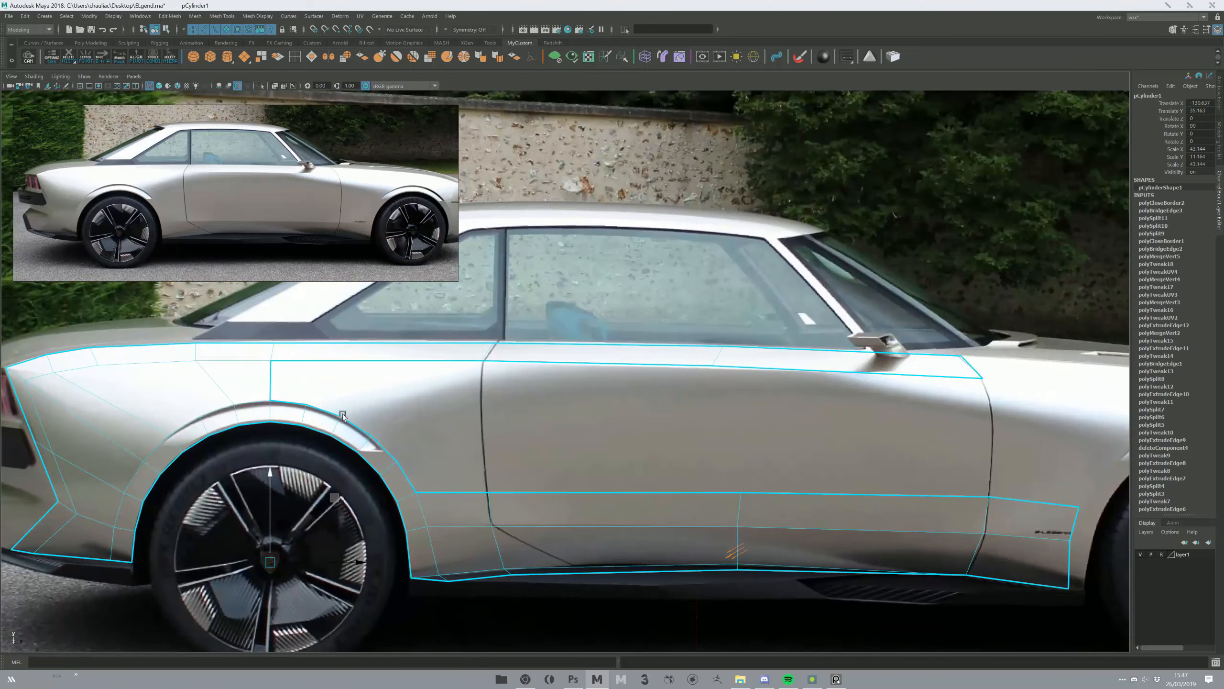
key(F10)
click(318, 409)
shift+drag(331, 410, 468, 370)
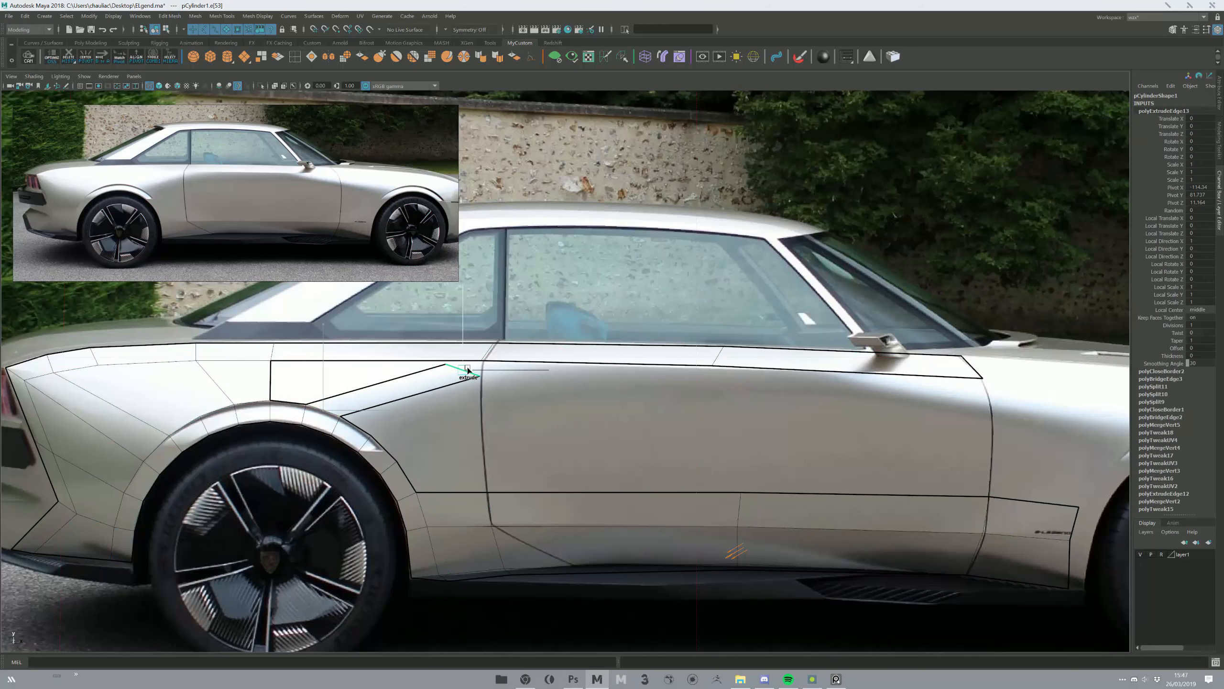
shift+right_drag(497, 408, 343, 381)
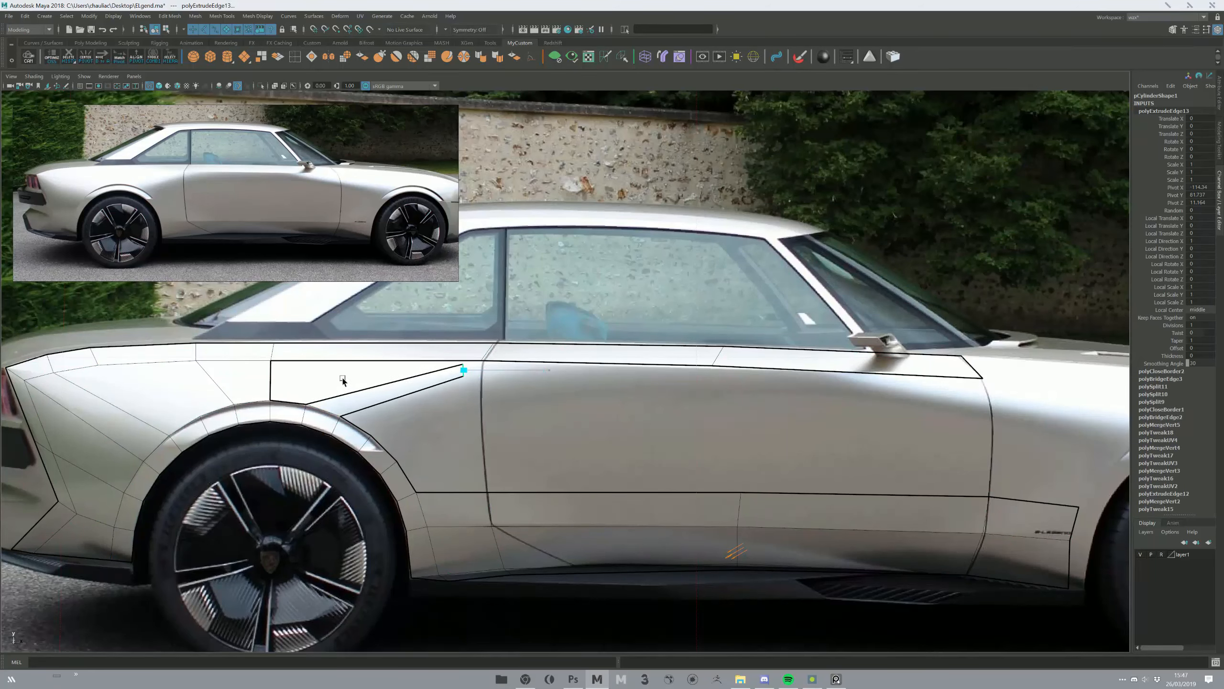
drag(464, 370, 482, 377)
scroll(497, 379, up, 3)
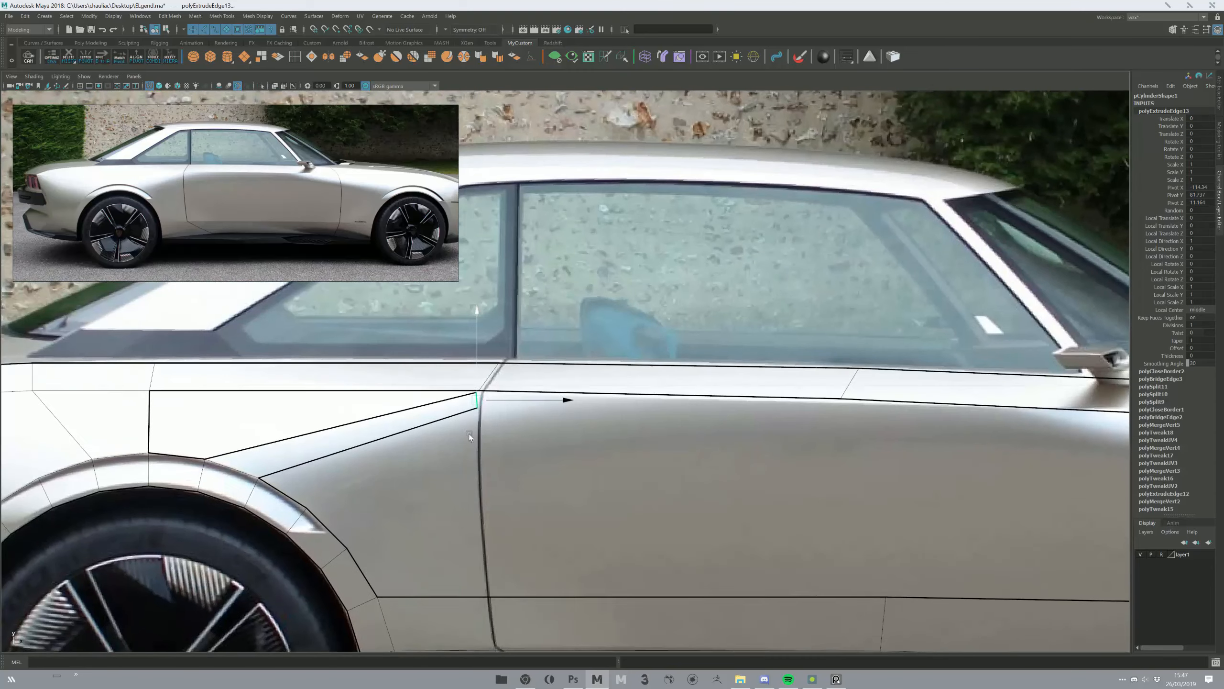
- Align the diagonal strip's front end with the door seam and weld its upper vertex to the shoulder strip's lower corner
click(470, 416)
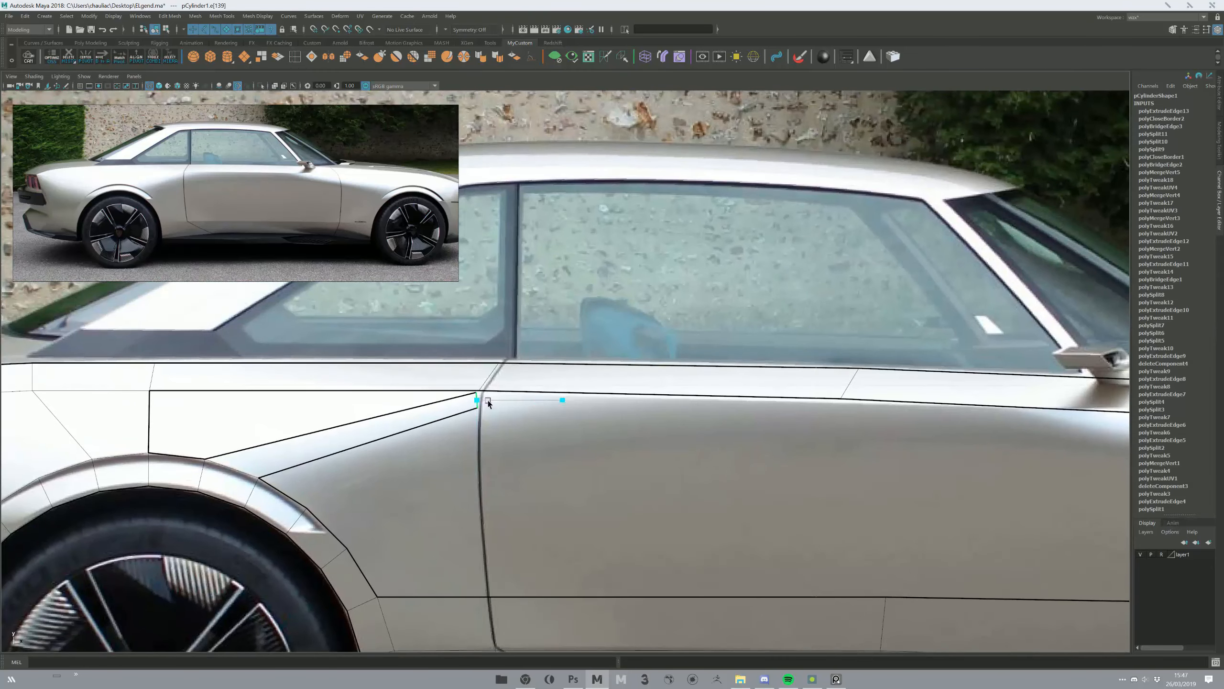
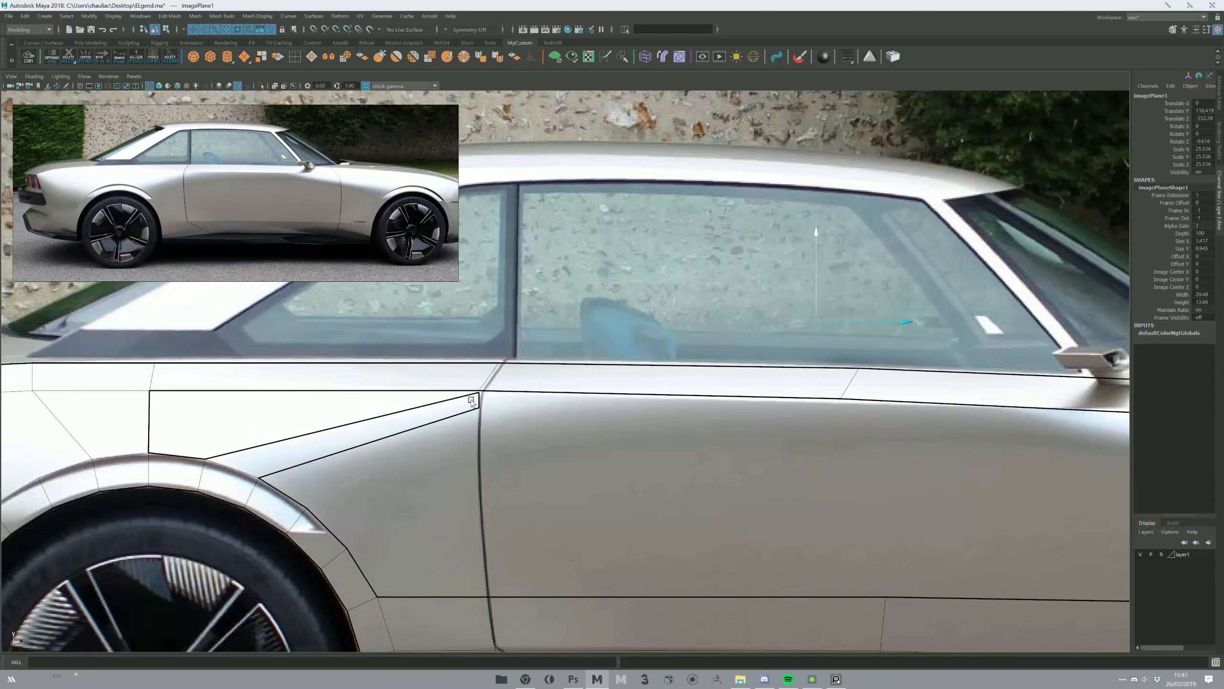
key(F8)
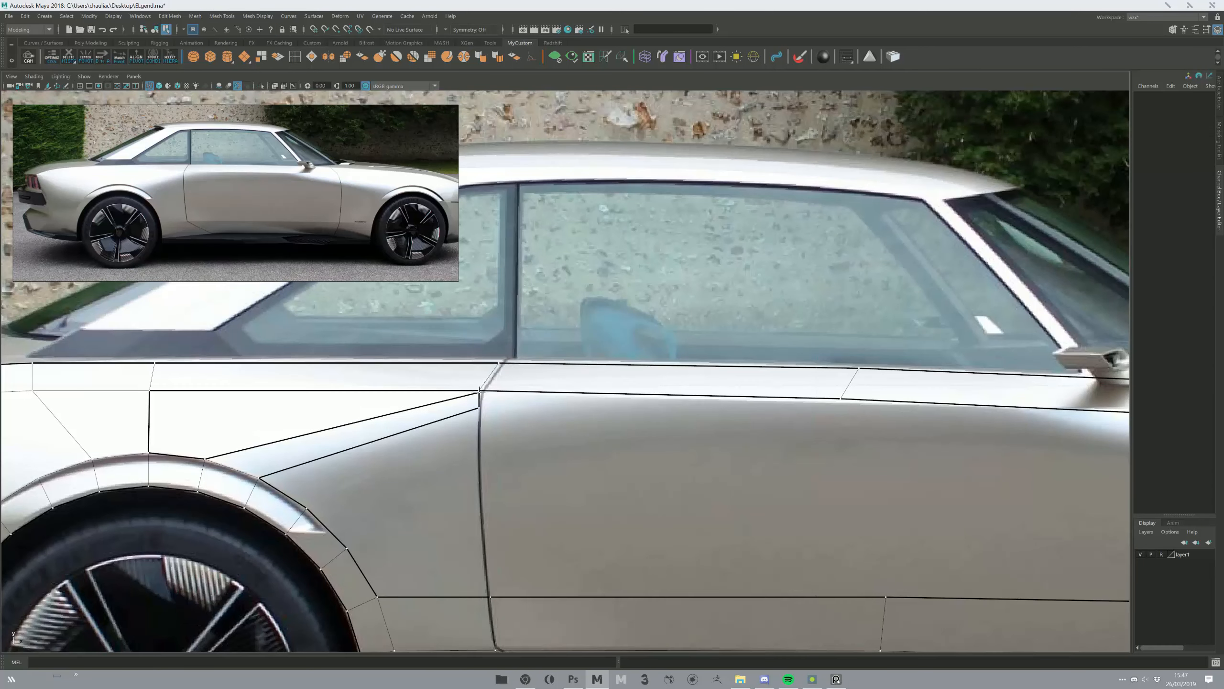
key(F8)
alt+middle_drag(352, 396, 483, 393)
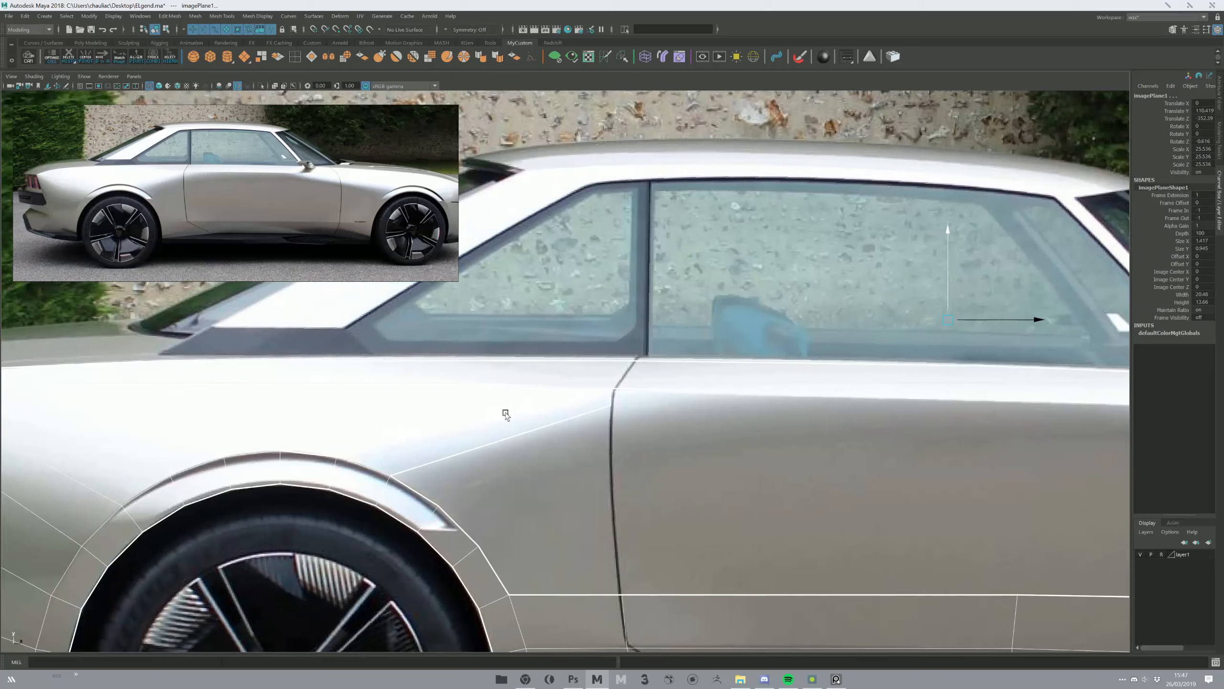
- Bridge the top of the wheel arch to the shoulder strip's lower edge to close the gap above the diagonal strip
key(space)
key(space)
key(F8)
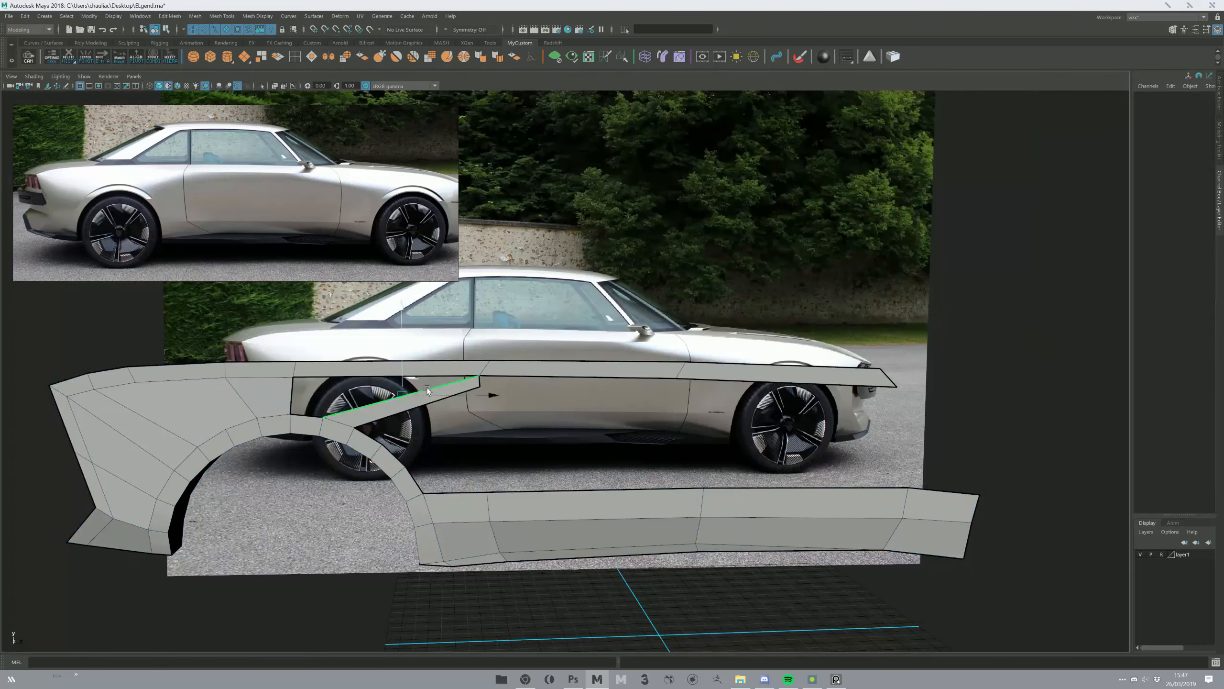
click(426, 389)
click(310, 413)
shift+click(339, 375)
key(g)
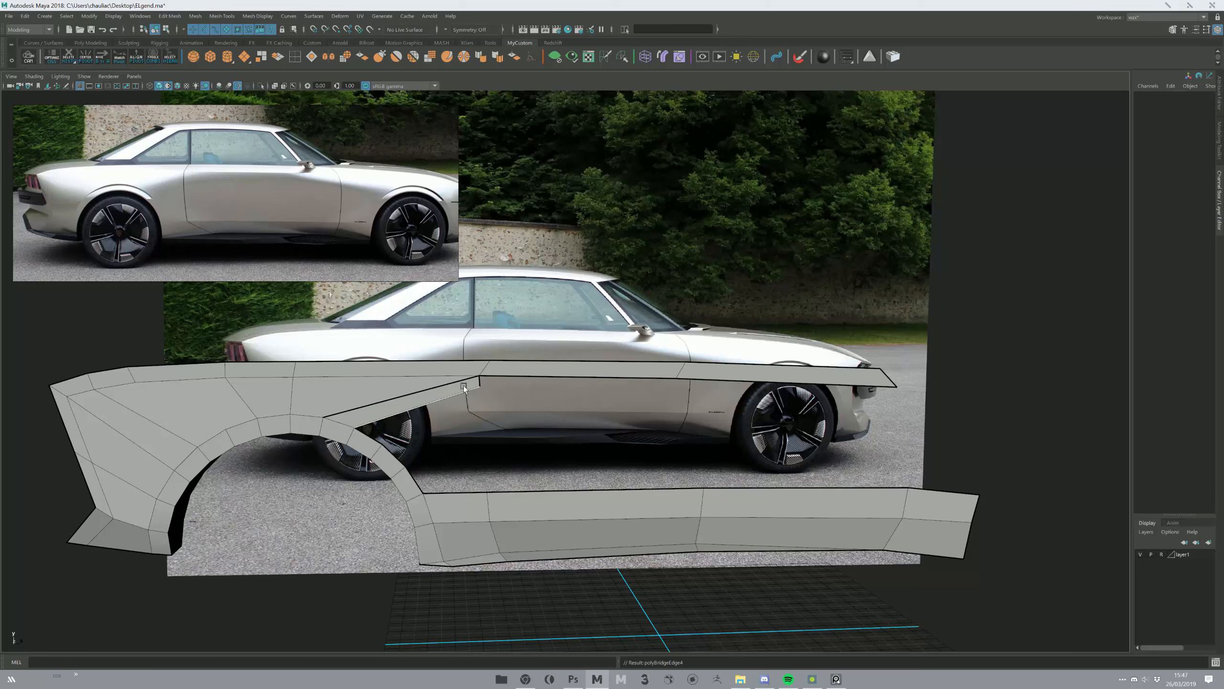
click(461, 392)
- Try extruding the diagonal strip's short front edge forward and merging the vertices at its upper corner
alt+right_drag(460, 392, 569, 549)
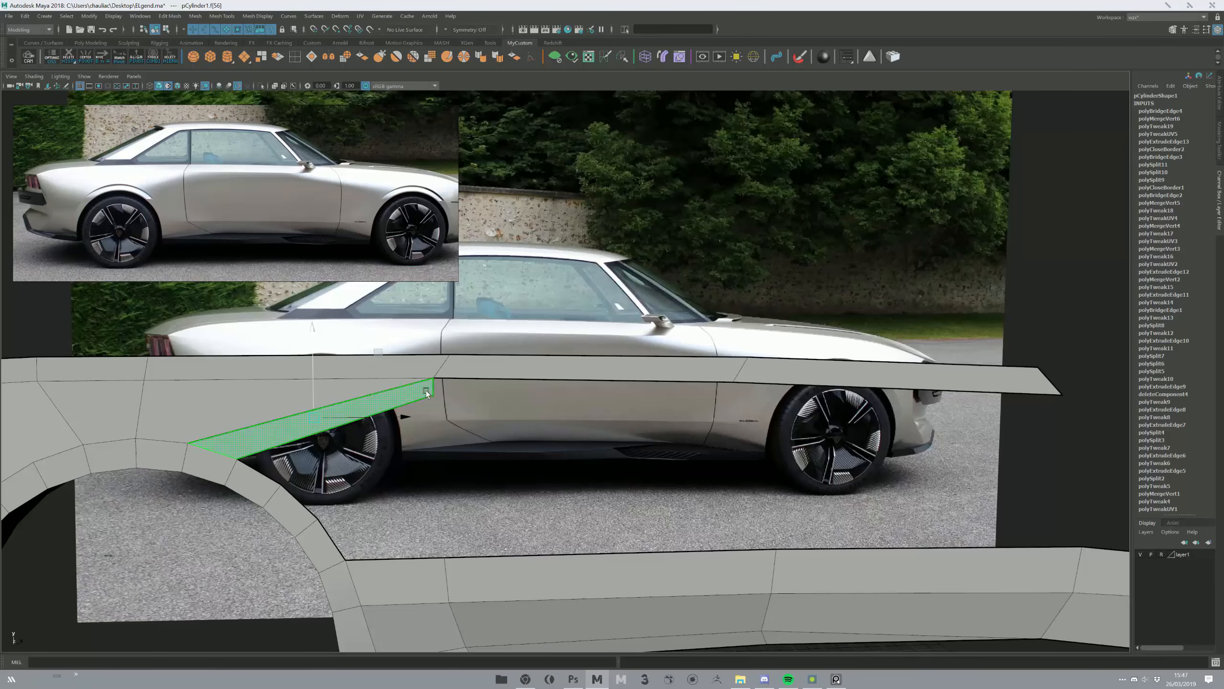
click(429, 387)
click(427, 383)
mouse_move(426, 383)
right_down()
mouse_move(400, 383)
mouse_move(426, 385)
right_up()
click(432, 378)
click(433, 386)
shift+drag(444, 387, 467, 387)
right_drag(429, 384, 405, 384)
click(434, 379)
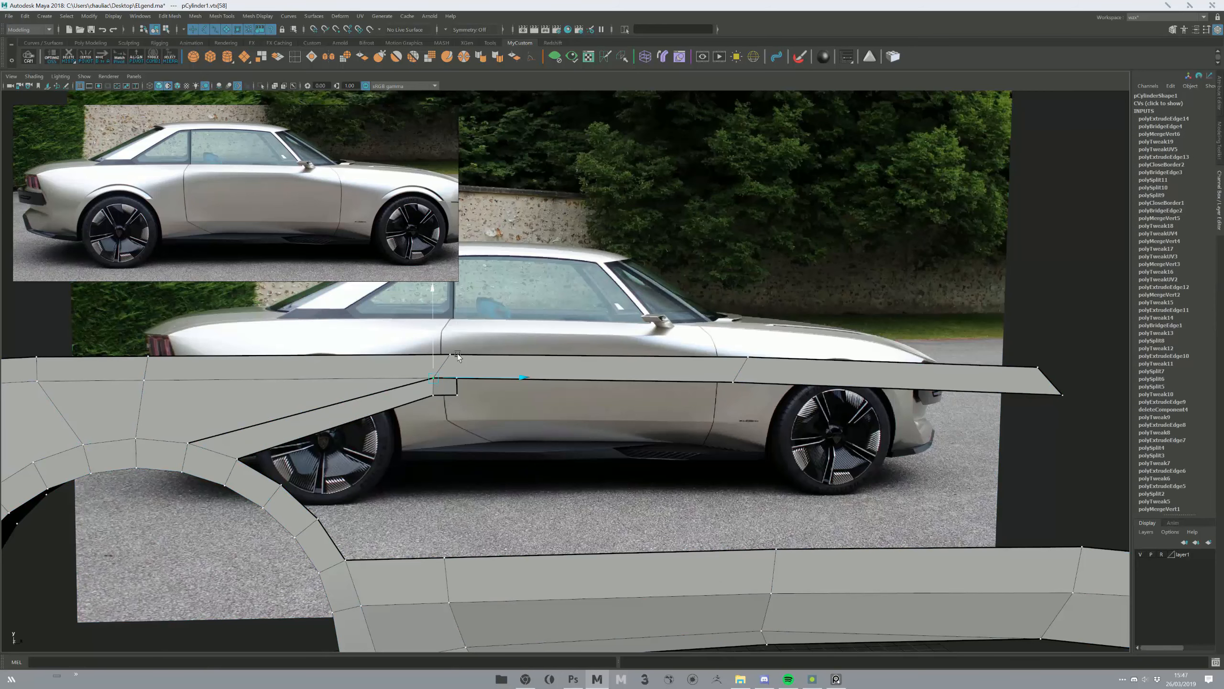
key(ctrl+shift+m)
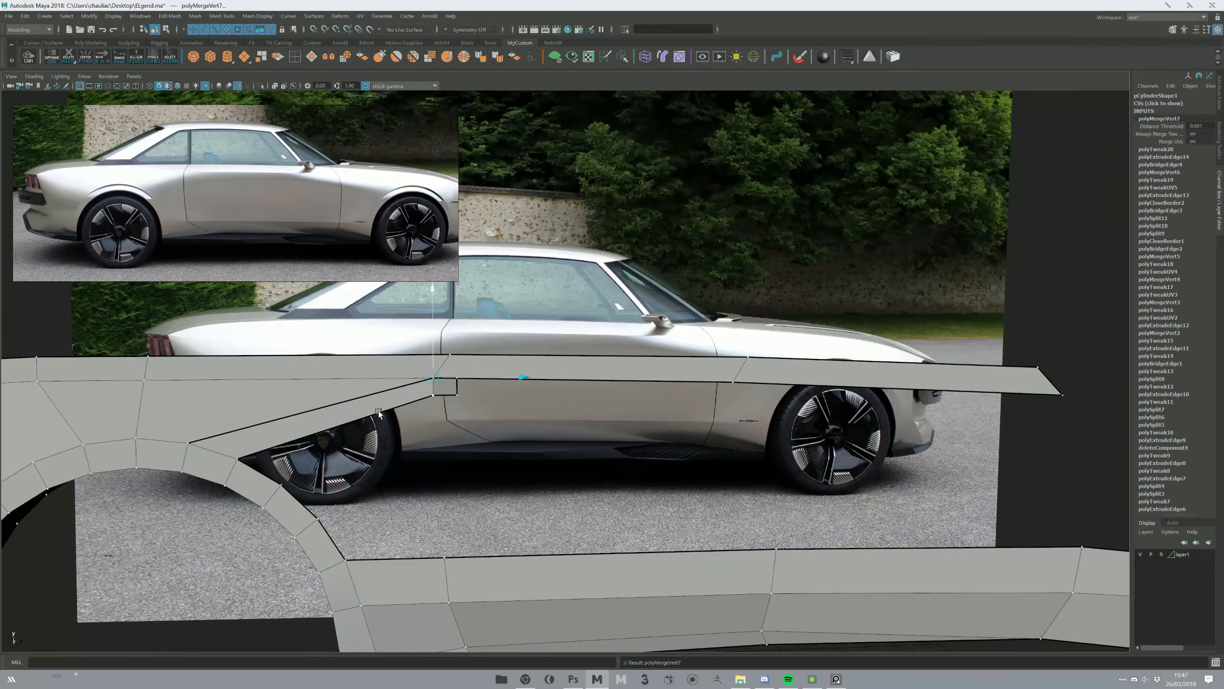
- Rebuild the diagonal strip by extruding its lower edge, bridging that to the panel above and deleting the superfluous faces
click(378, 410)
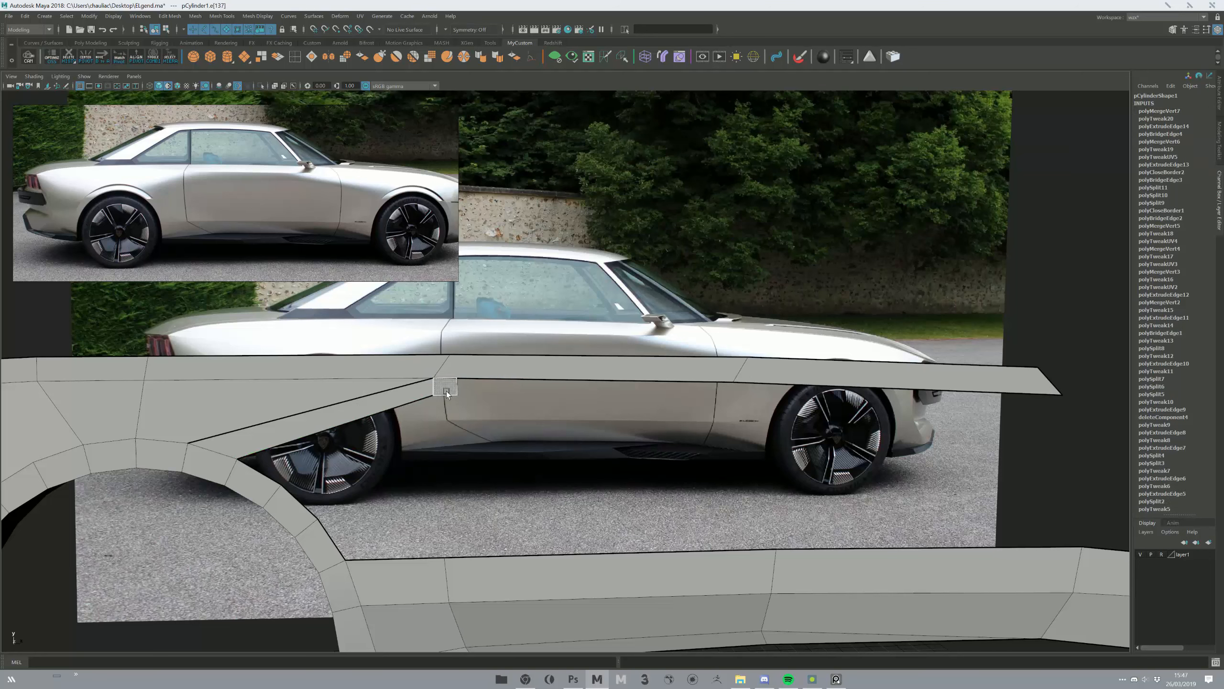
shift+drag(336, 426, 356, 440)
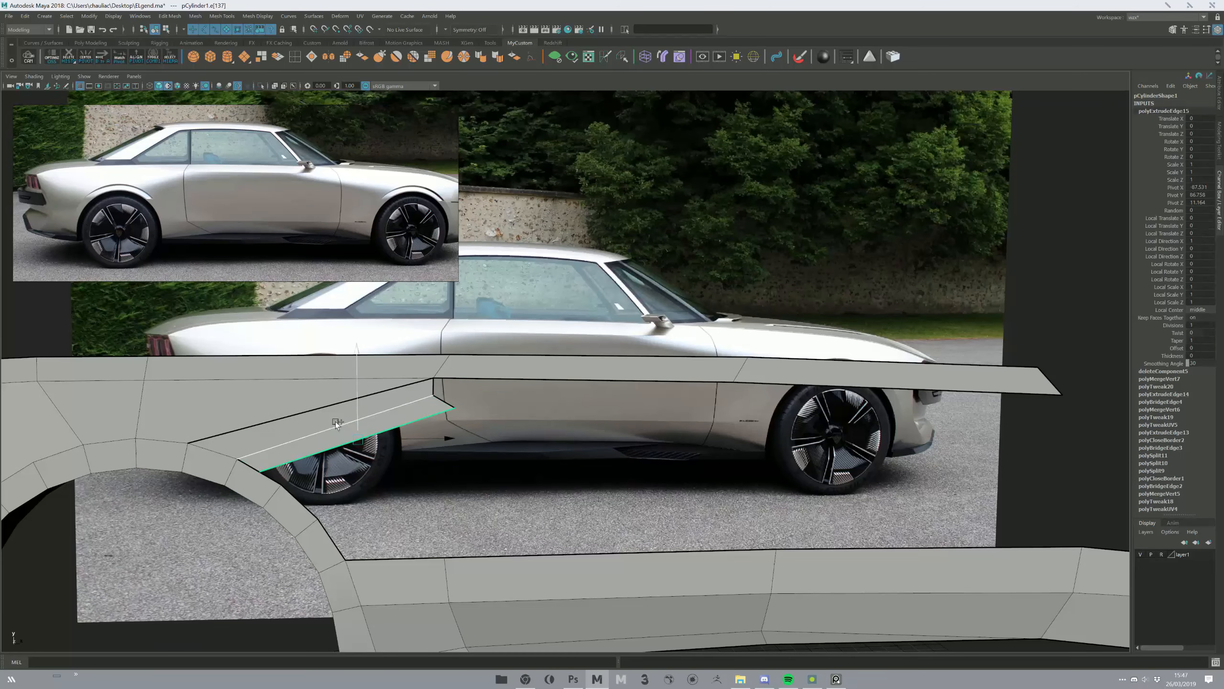
key(Delete)
click(299, 413)
shift+click(300, 434)
key(g)
click(315, 448)
key(Delete)
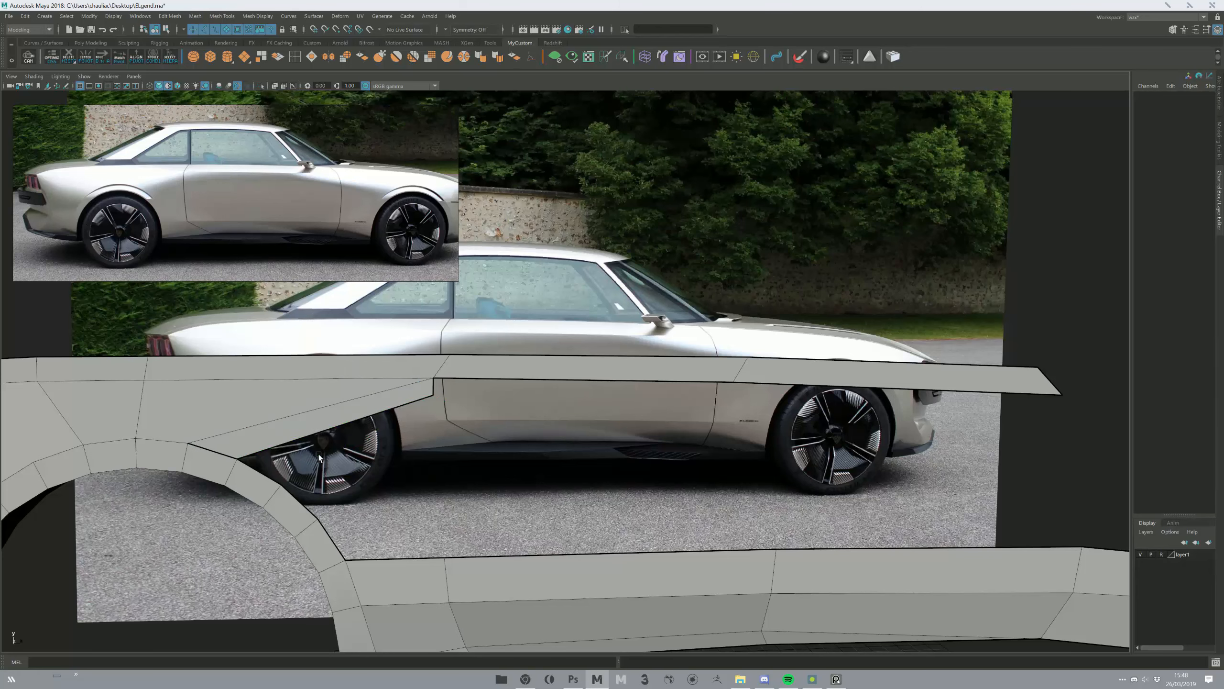
- Delete the wheel arch face beneath the diagonal strip's rear end and bridge the neighbouring arch edges to replace it
alt+middle_drag(266, 442, 304, 441)
click(267, 468)
key(Delete)
click(271, 469)
shift+click(223, 462)
key(g)
key(F8)
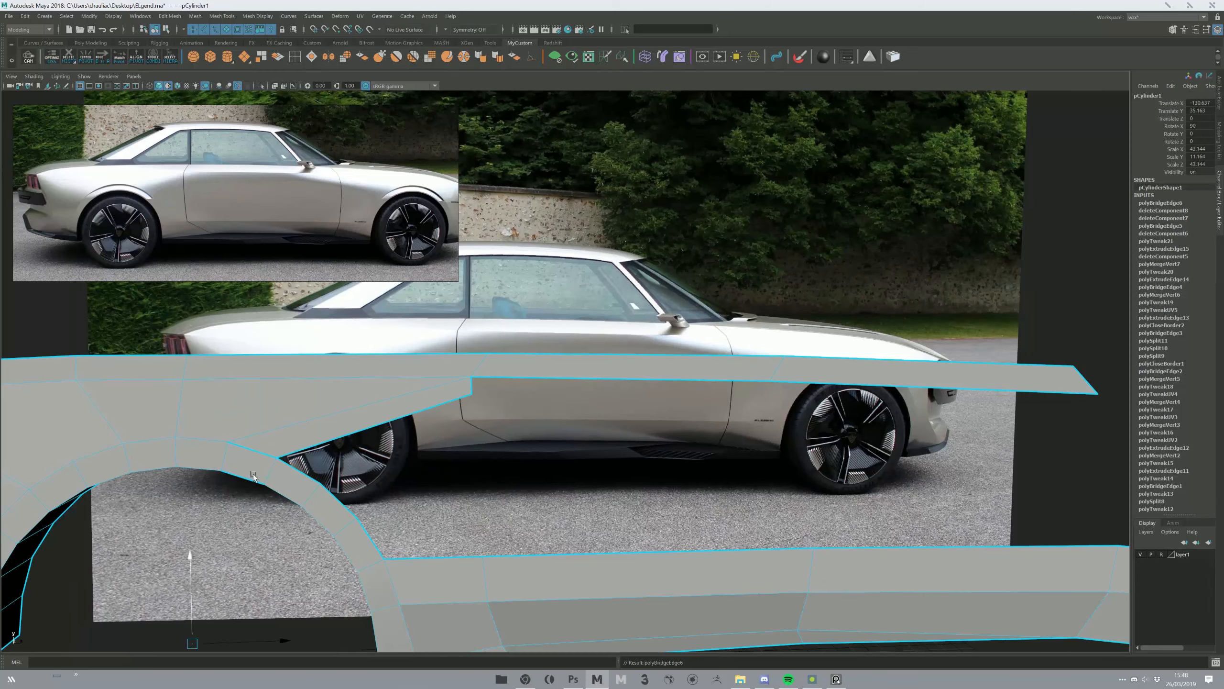
- Extrude the wheel arch's outer edge forward as a flap and move its upper corner vertex to the diagonal strip's lower edge
alt+middle_drag(316, 439, 431, 425)
alt+right_drag(430, 426, 367, 491)
key(F8)
click(357, 470)
key(ctrl+e)
drag(354, 468, 453, 446)
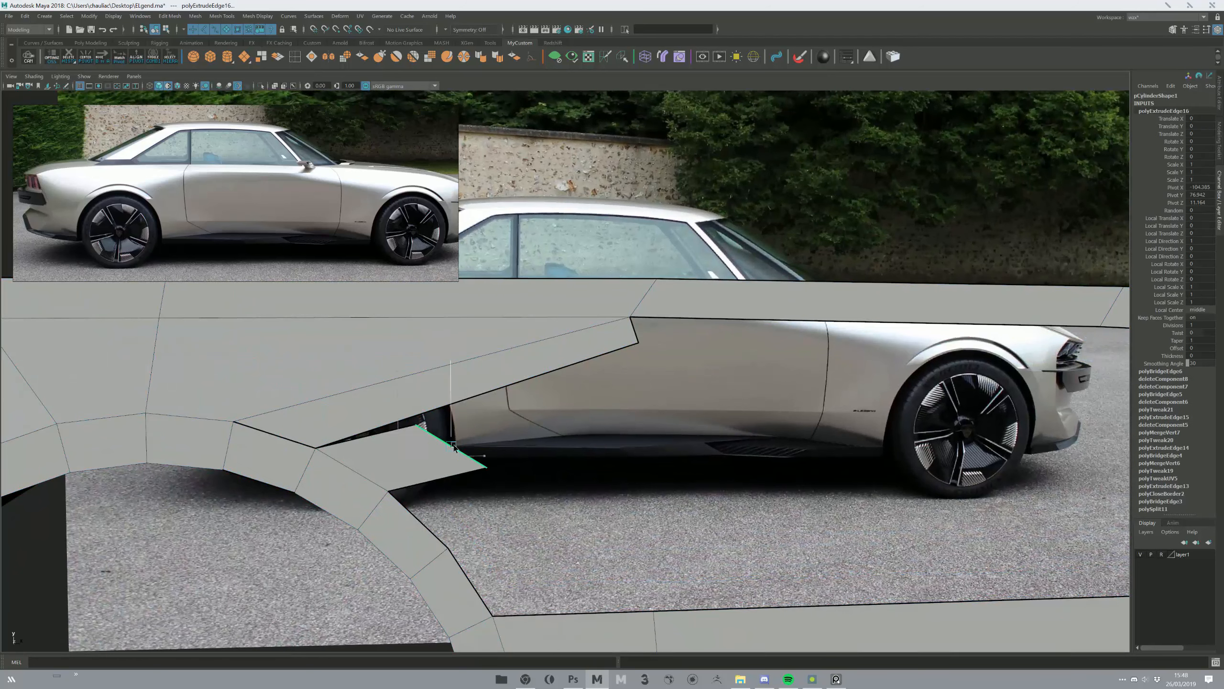
click(413, 429)
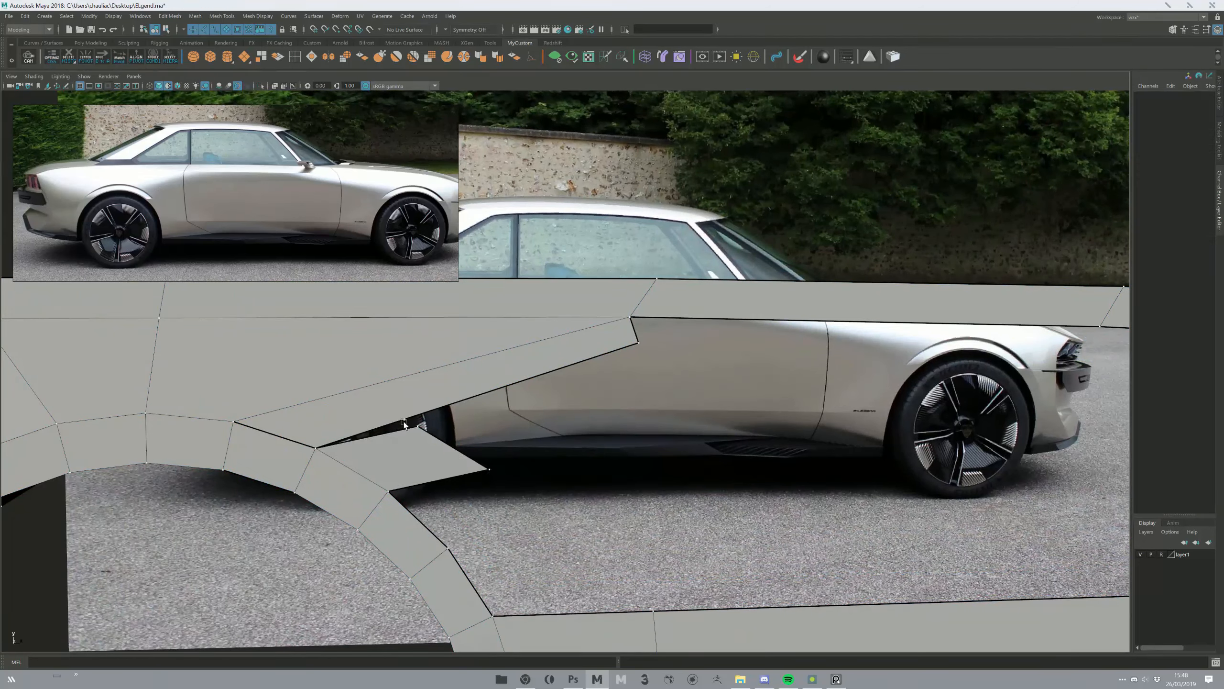
drag(417, 427, 405, 418)
- Delete the wheel arch face just behind the extruded flap and bridge the open arch edges across the gap
key(q)
right_drag(270, 433, 270, 465)
click(269, 465)
key(Delete)
click(253, 461)
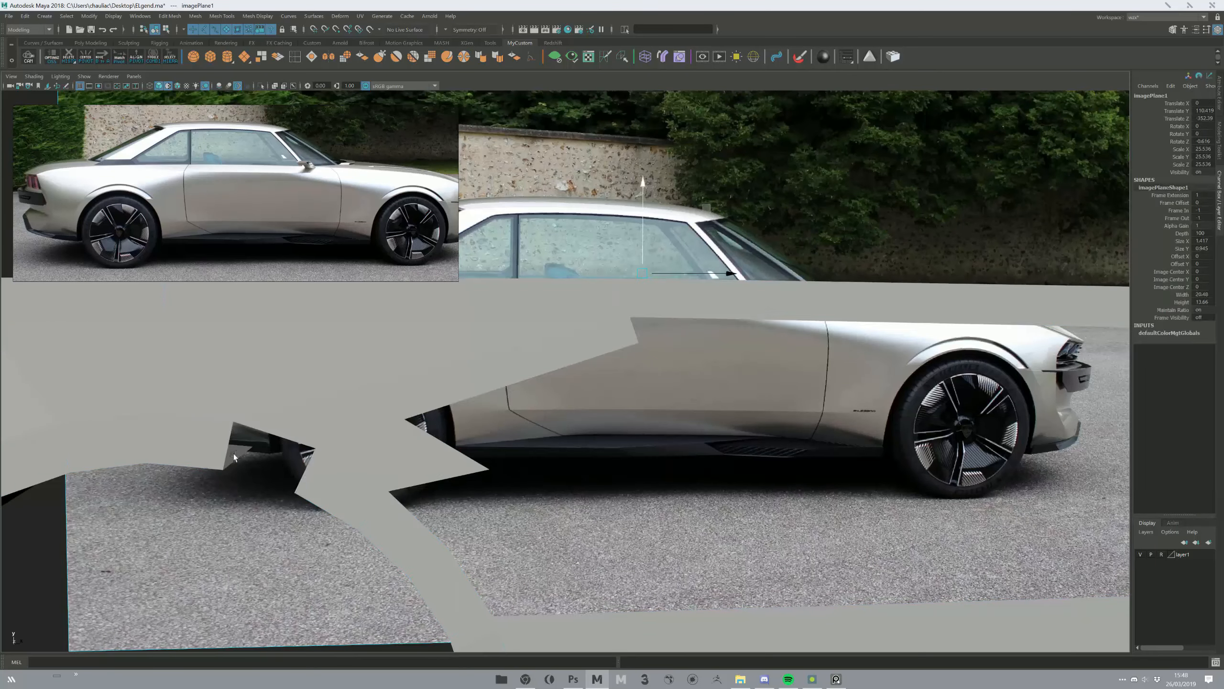
shift+click(218, 444)
alt+drag(262, 470, 282, 463)
click(247, 467)
click(238, 492)
key(w)
shift+click(141, 440)
key(g)
- Delete the extruded flap face in front of the wheel arch
key(F8)
key(F11)
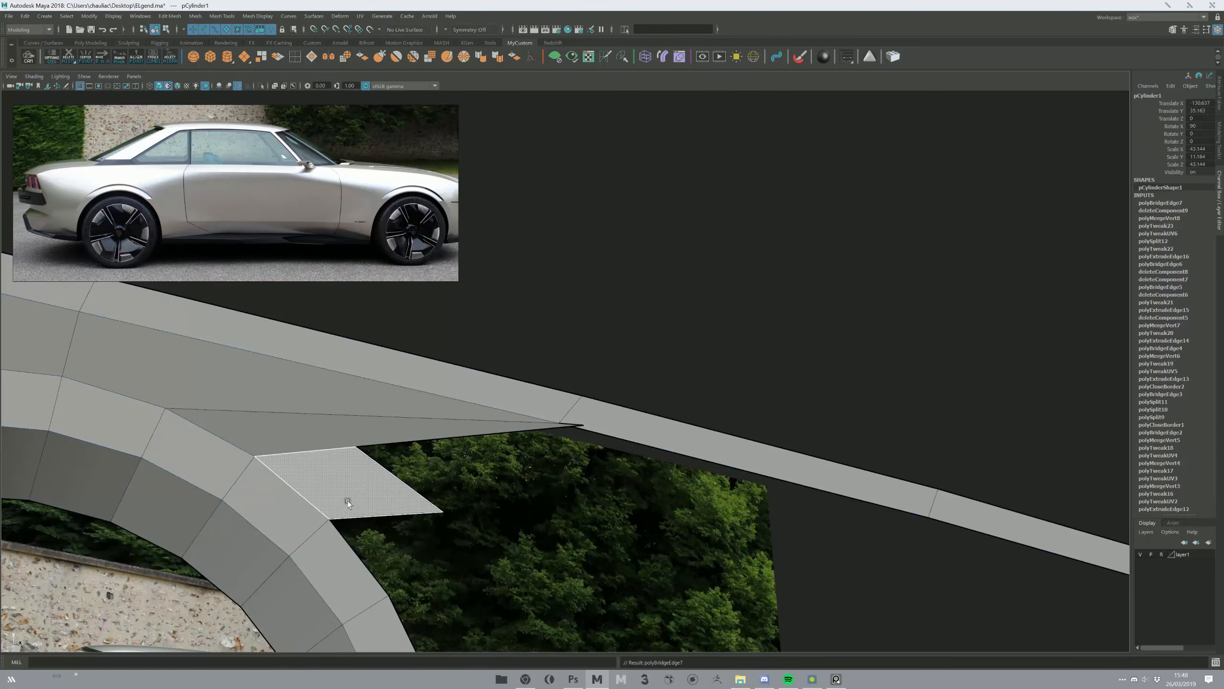
click(392, 506)
key(Delete)
key(F8)
- Adjust the diagonal strip's front lower corner vertex and delete the surplus vertex along the strip's lower edge
alt+drag(480, 422, 663, 346)
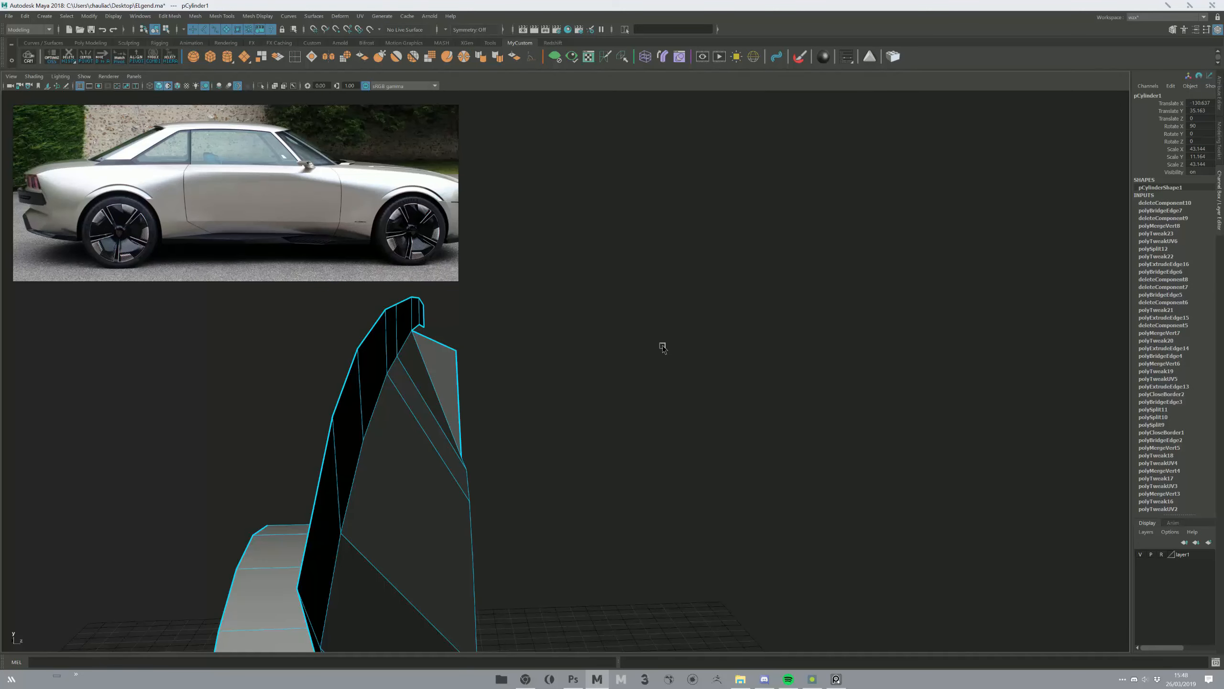
scroll(660, 345, up, 5)
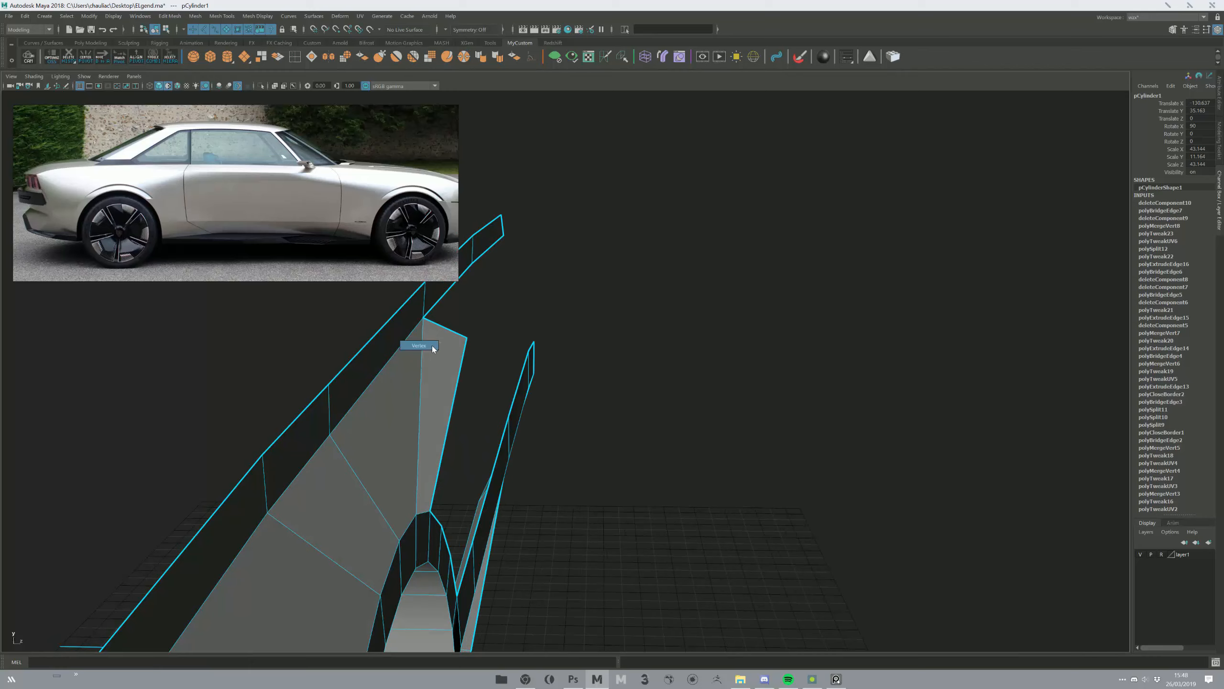
key(F9)
click(470, 339)
drag(479, 344, 539, 382)
click(470, 433)
key(Delete)
key(F8)
key(F9)
click(530, 382)
- Extrude the shoulder strip's lower edge slightly downward ahead of the diagonal strip and merge its rear vertex into the strip's front corner
alt+right_drag(520, 385, 402, 389)
key(F10)
click(519, 377)
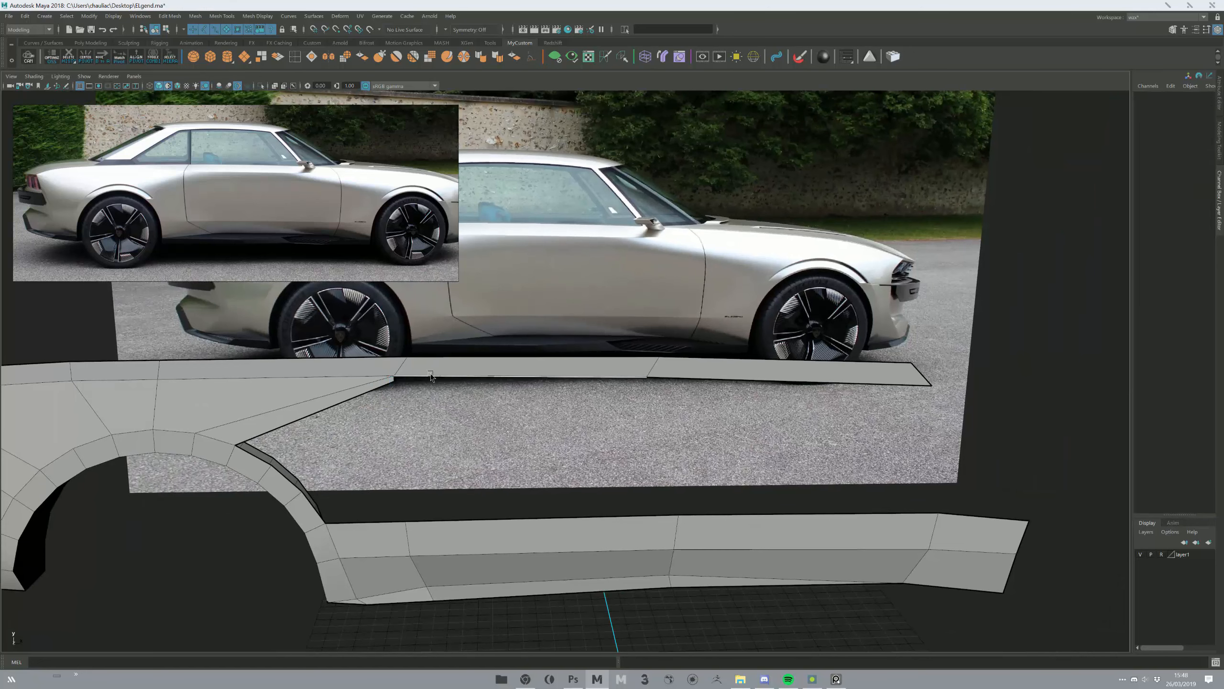
key(ctrl+e)
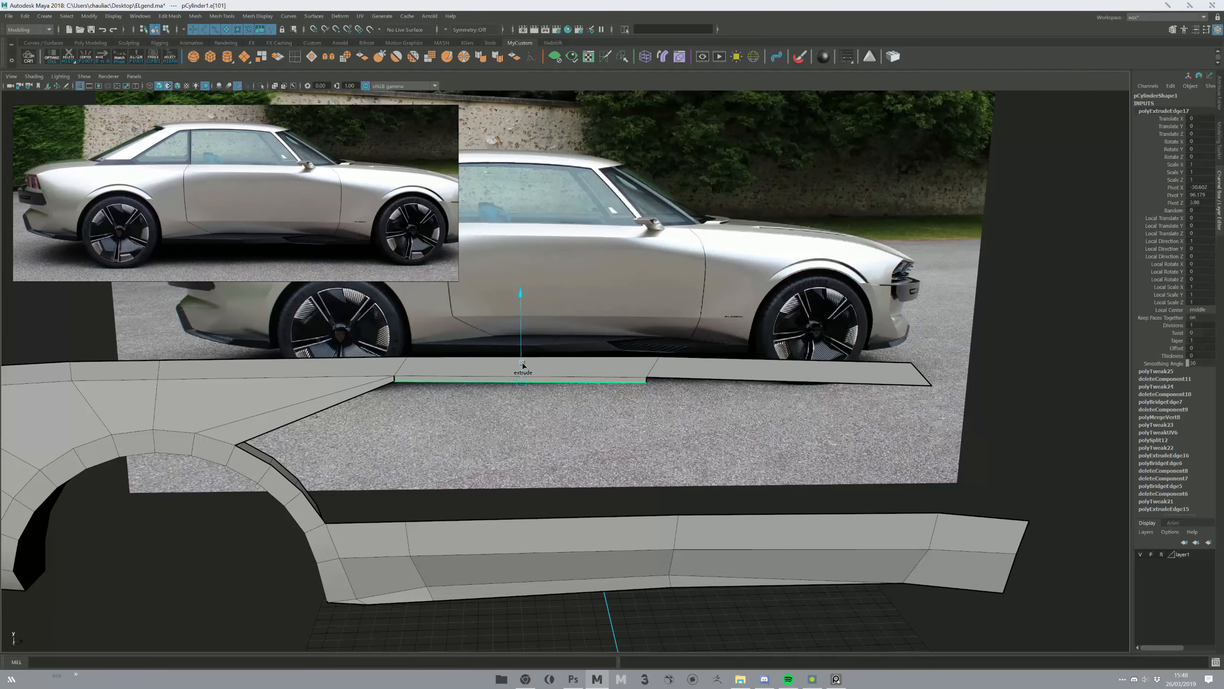
alt+right_drag(500, 385, 458, 516)
middle_drag(459, 517, 458, 524)
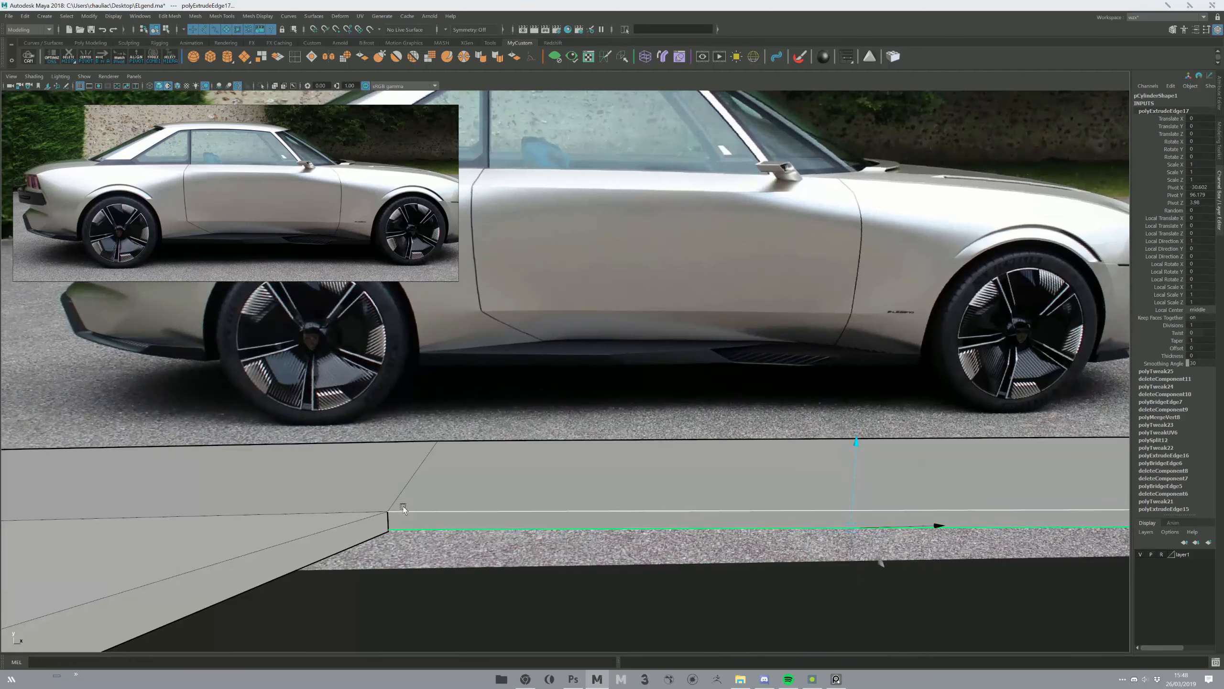
drag(388, 529, 391, 528)
key(ctrl+z)
- Try cutting a new edge through the rear quarter panel above the wheel arch
key(F8)
scroll(522, 539, down, 4)
scroll(523, 539, down, 3)
alt+drag(574, 450, 461, 428)
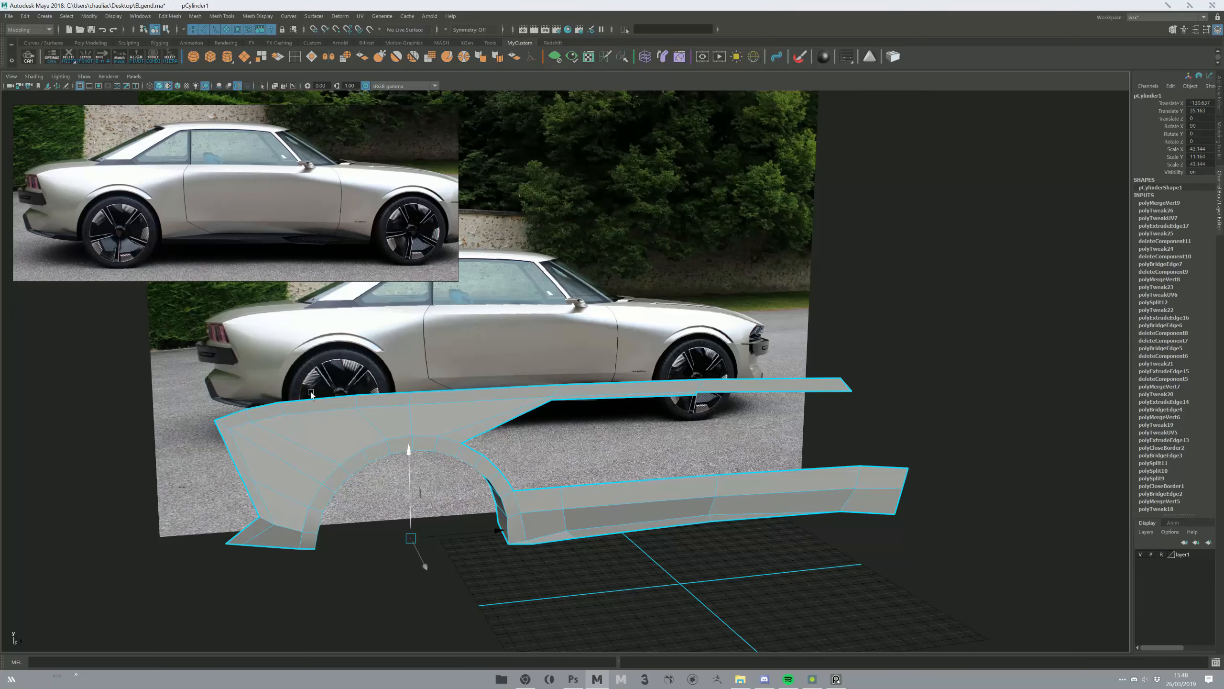
alt+drag(300, 384, 323, 439)
right_drag(305, 409, 305, 409)
click(348, 437)
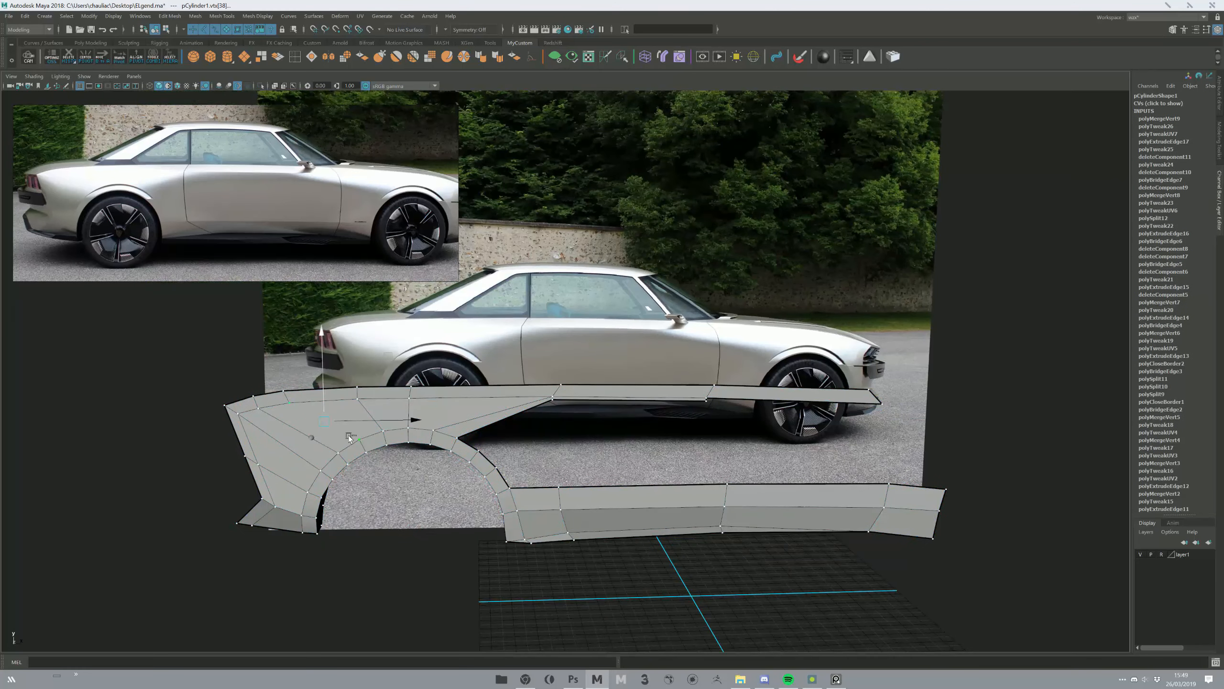
key(g)
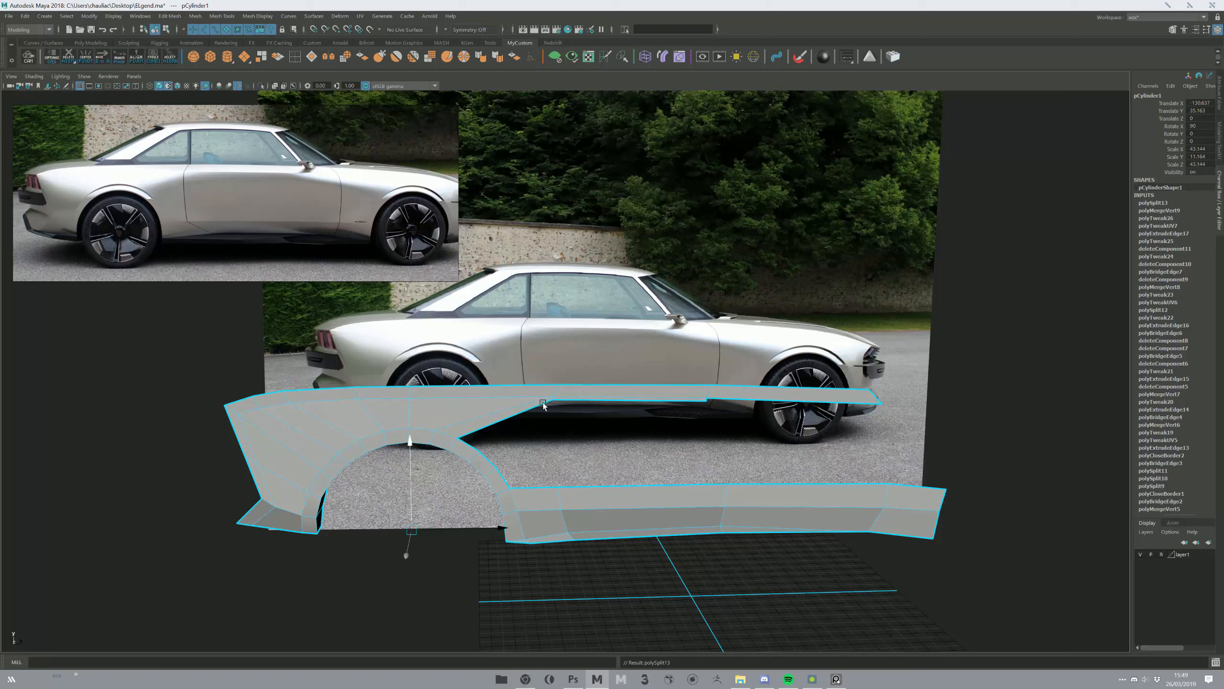
key(ctrl+z)
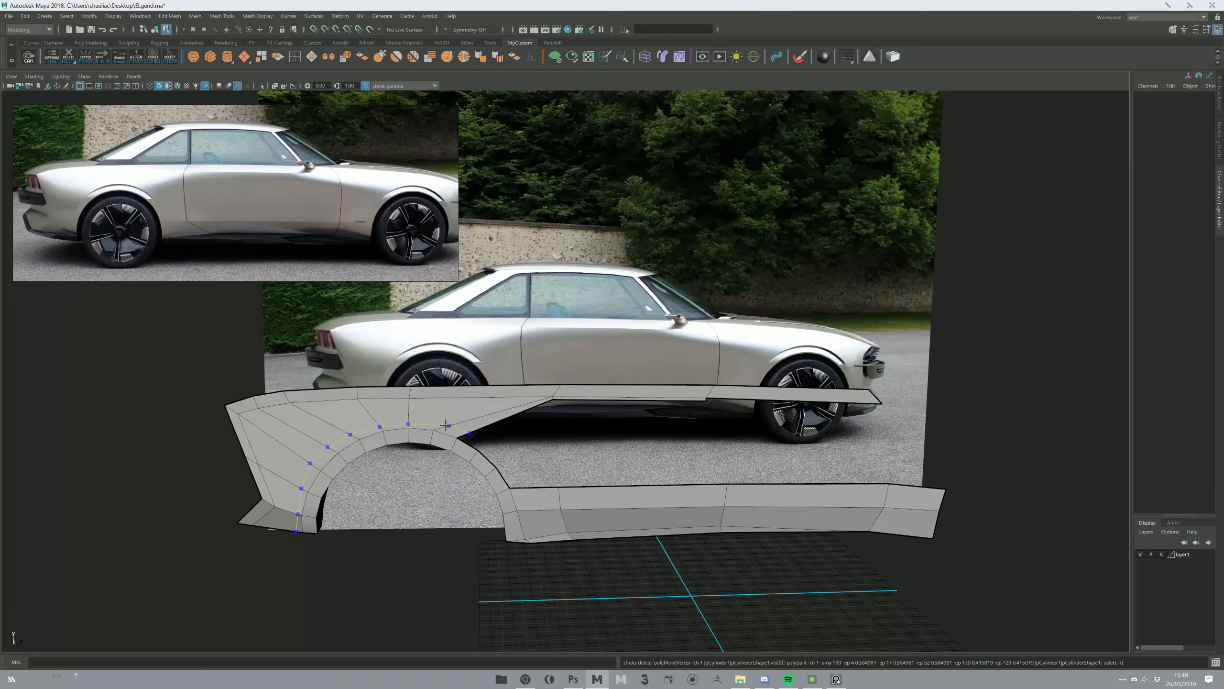
- Cut an edge from the wheel arch vertex behind the diagonal strip up to the shoulder edge and save the scene
click(433, 430)
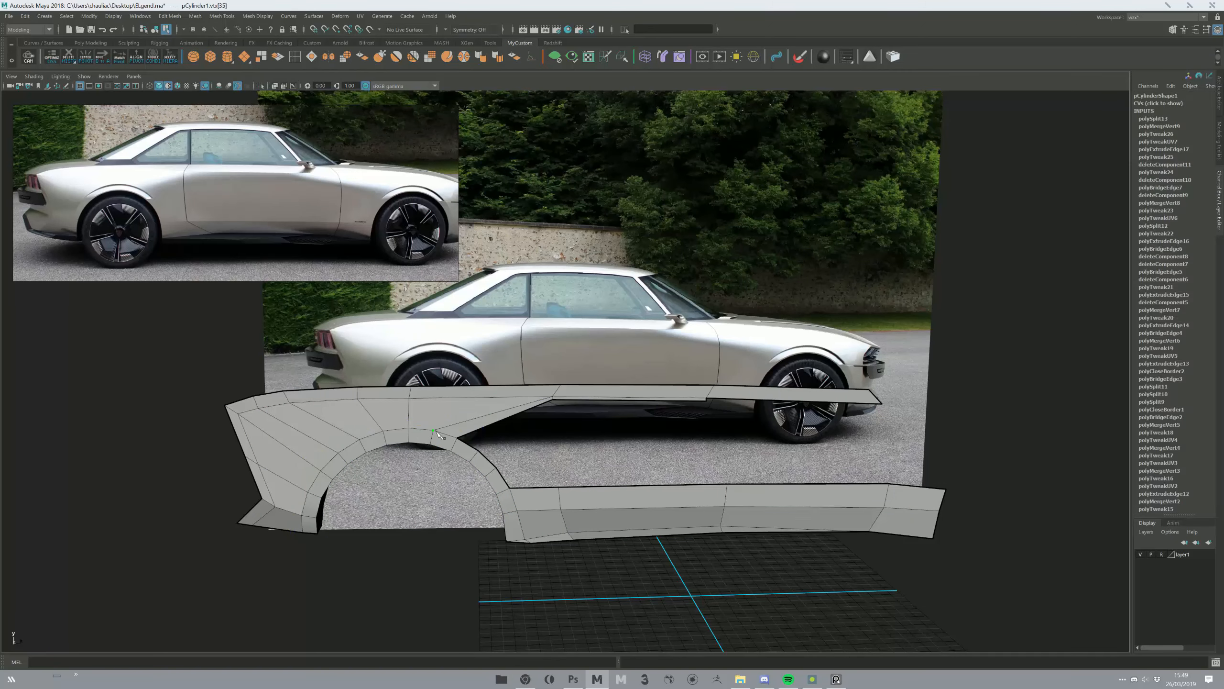
right_click(479, 391)
click(432, 430)
right_click(433, 430)
key(w)
key(g)
key(F10)
ctrl+click(495, 413)
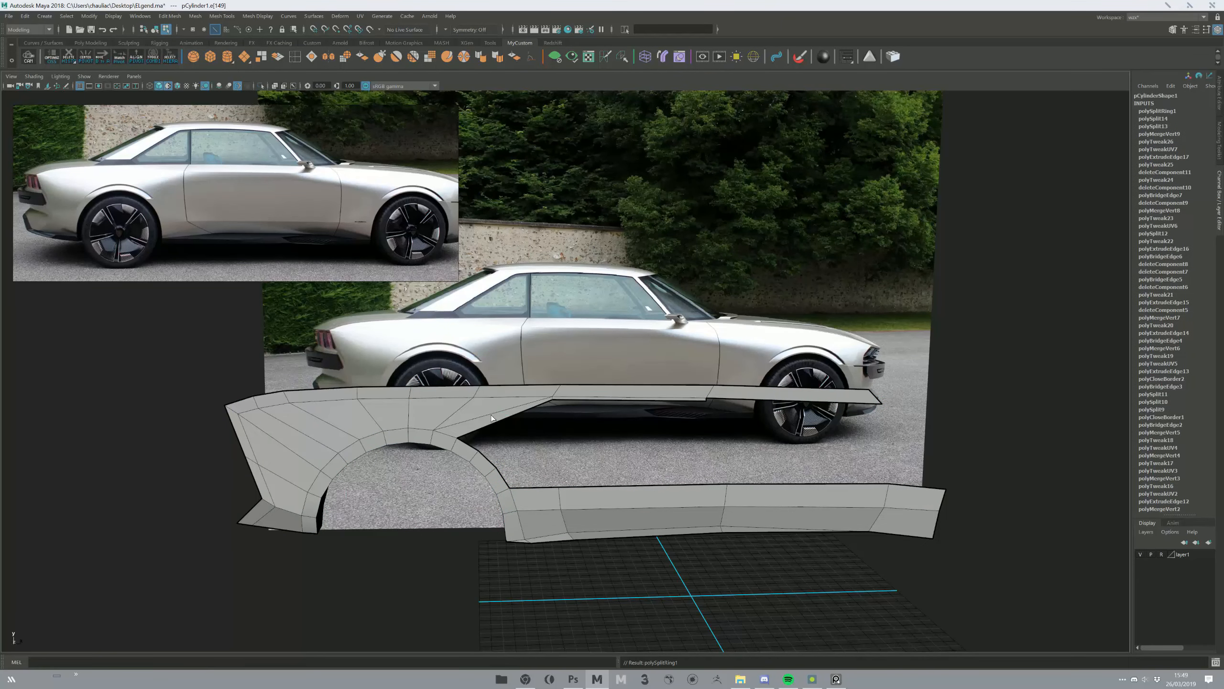
key(ctrl+s)
- Delete the superfluous diagonal edge between the wheel arch and the shoulder strip
key(F8)
right_drag(486, 421, 481, 406)
click(478, 419)
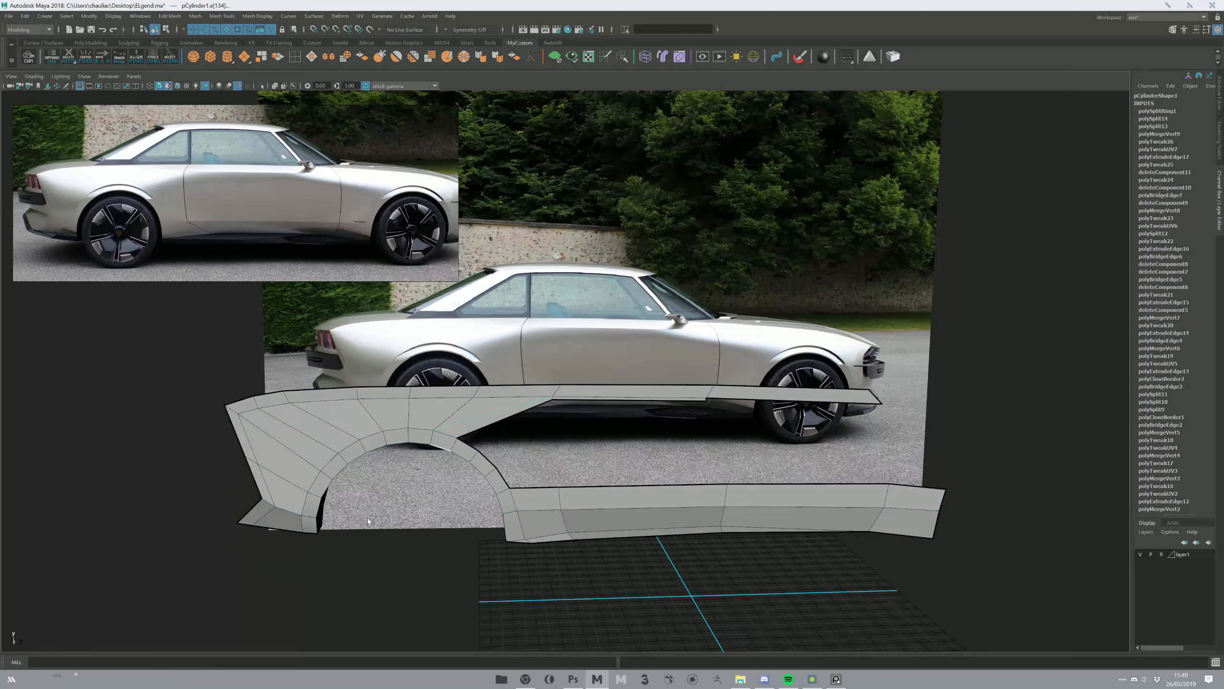
key(Delete)
alt+right_drag(592, 399, 623, 424)
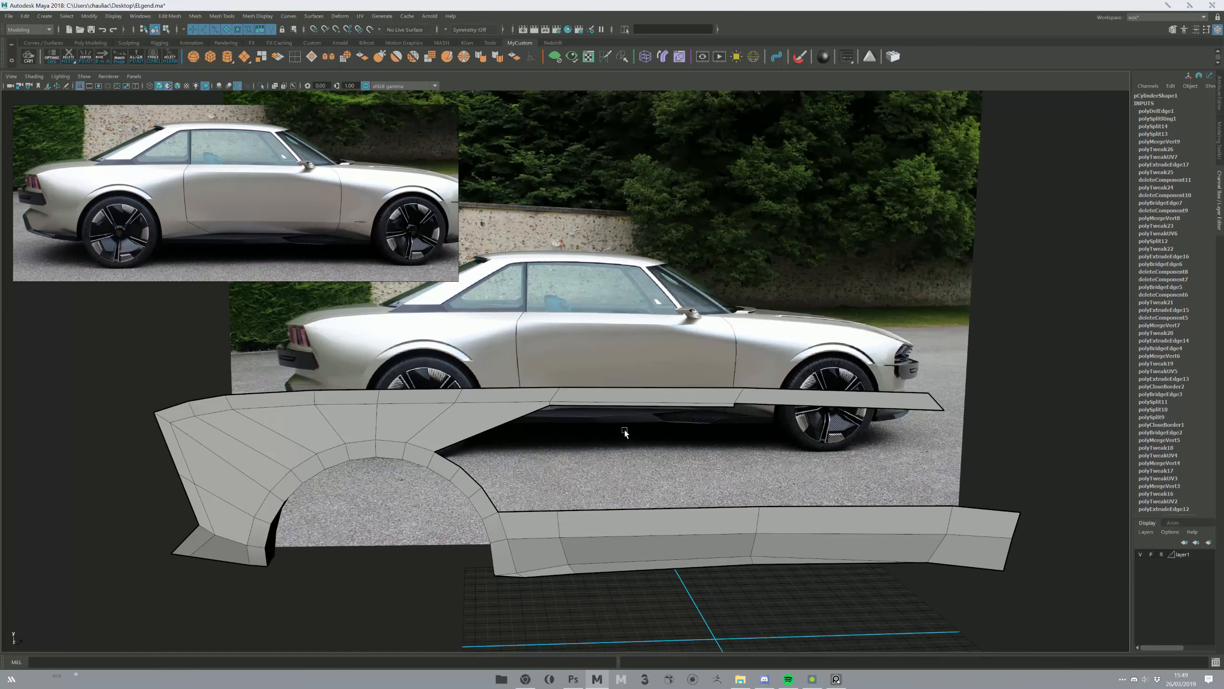
- Try merging the vertices at the small step in the shoulder strip's lower edge
key(F9)
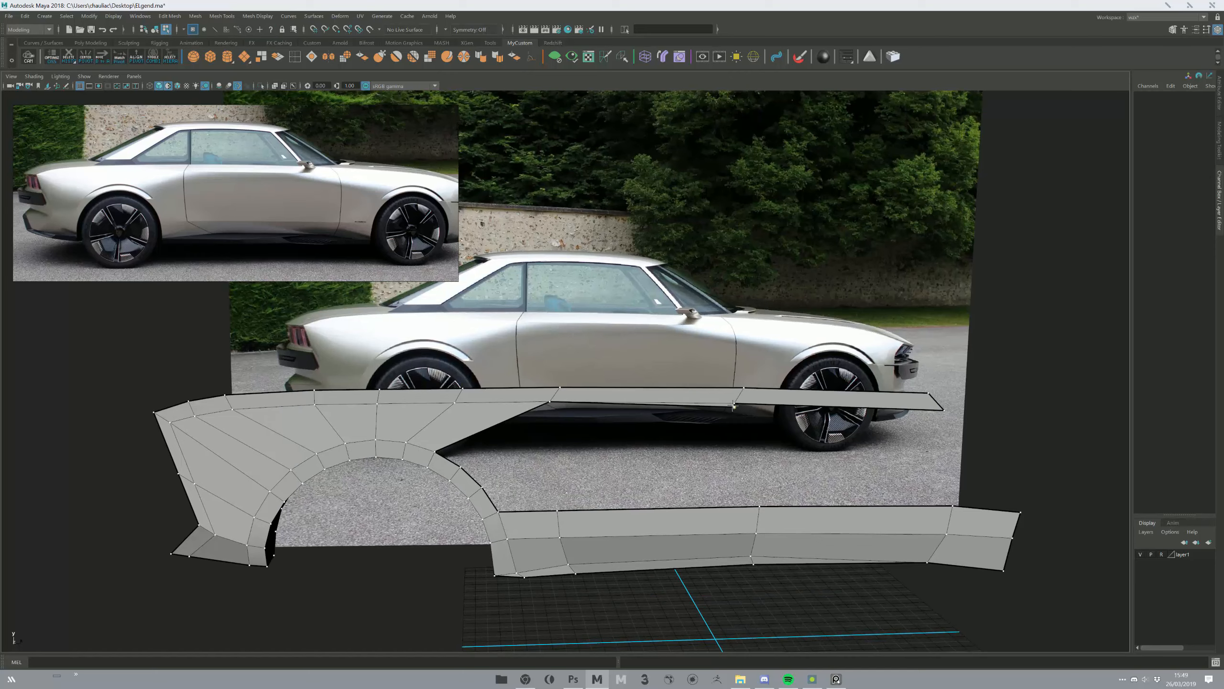
key(F8)
alt+right_drag(736, 406, 596, 482)
click(596, 481)
alt+drag(596, 481, 561, 451)
scroll(561, 451, down, 2)
scroll(560, 444, down, 2)
key(ctrl+z)
key(ctrl+z)
key(ctrl+z)
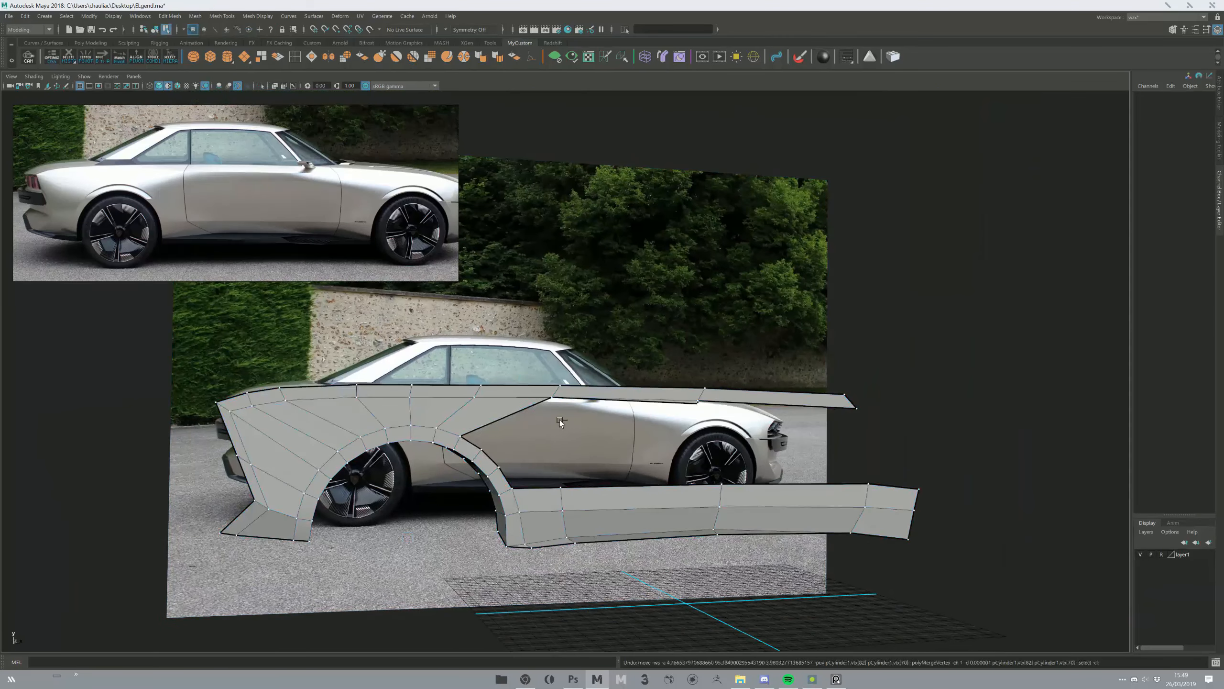
key(ctrl+z)
key(ctrl+z)
- Inspect the quarter panel, wheel arch and sill surfaces from the side, above and behind
key(F8)
alt+right_drag(612, 424, 569, 443)
alt+drag(569, 443, 578, 403)
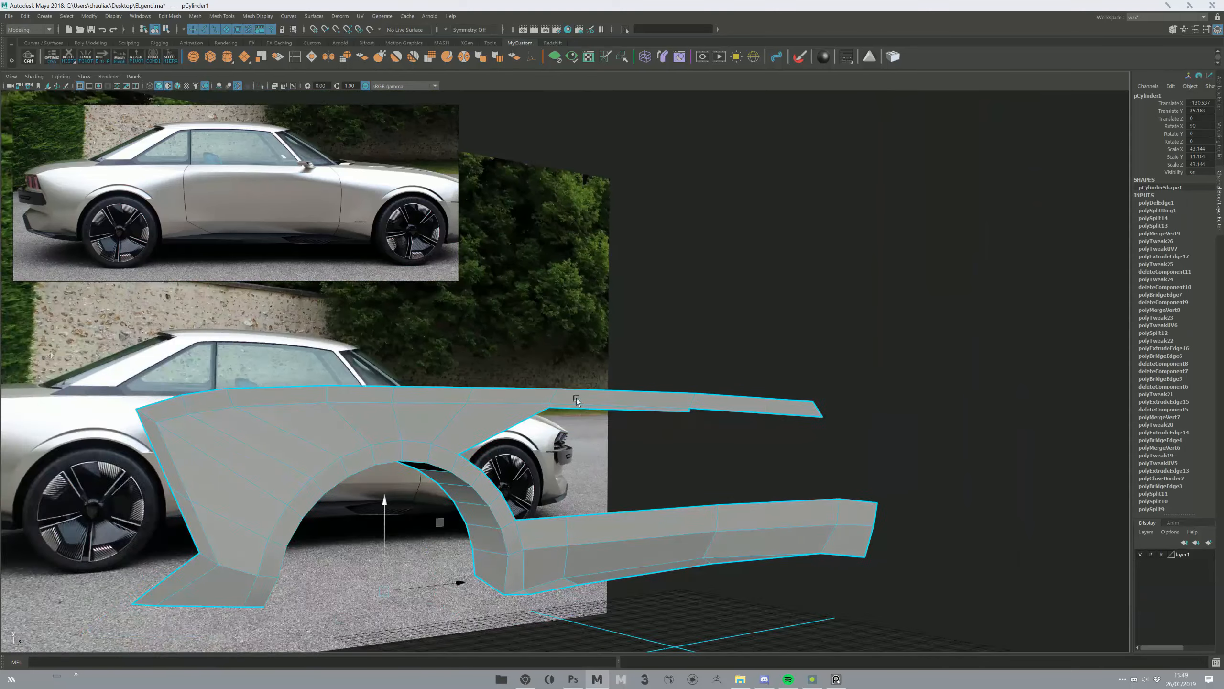
alt+right_drag(578, 404, 624, 446)
alt+drag(624, 446, 589, 465)
alt+right_drag(589, 466, 564, 445)
alt+drag(564, 444, 540, 442)
alt+right_drag(540, 442, 493, 439)
alt+drag(492, 441, 393, 408)
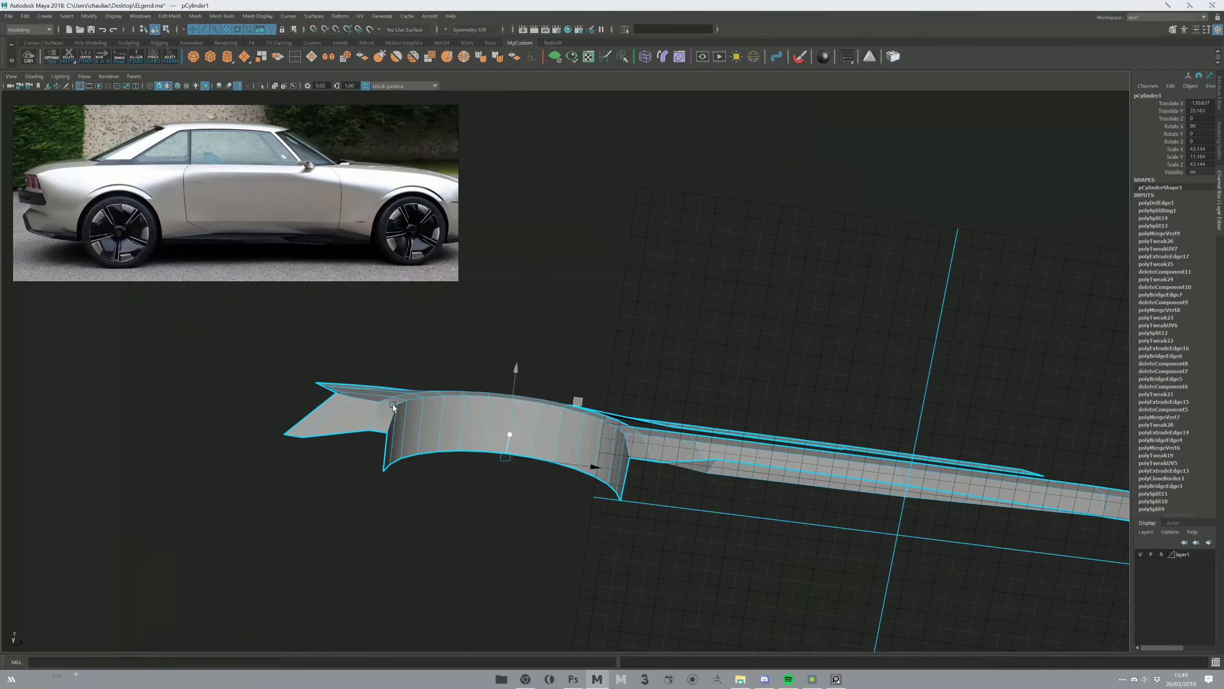
alt+drag(479, 396, 443, 415)
- Delete the edge loop along the shoulder strip's lower edge across the rear quarter panel
right_drag(400, 458, 398, 434)
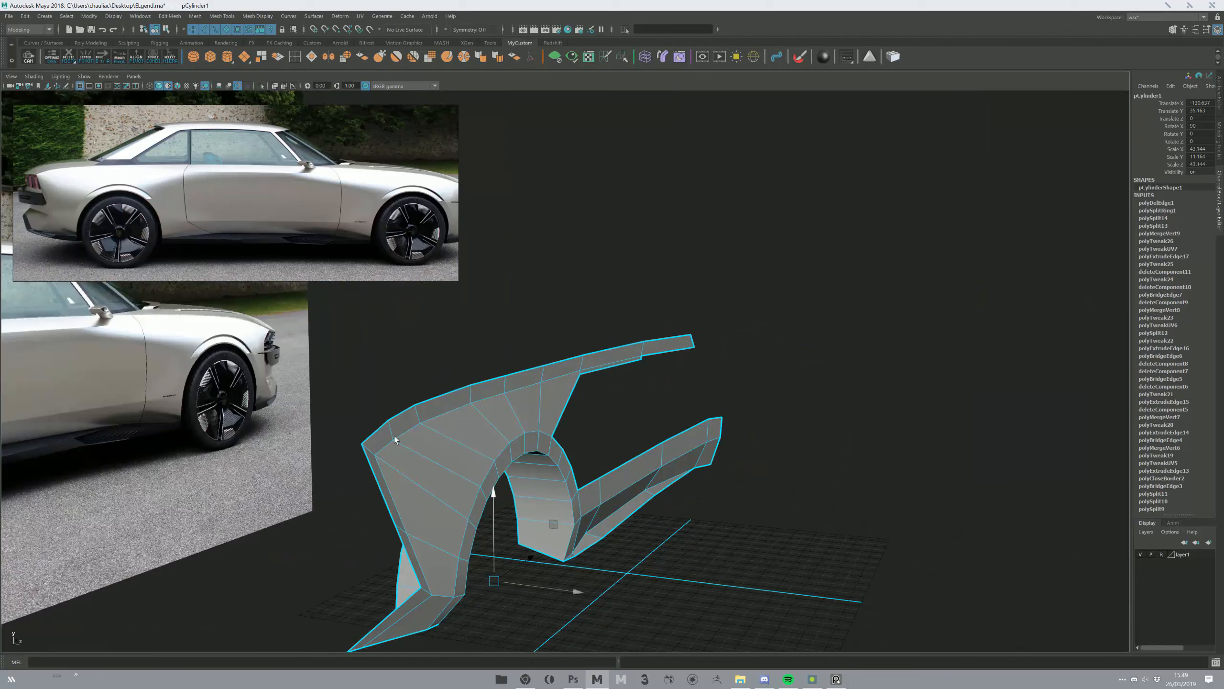
double_click(385, 446)
alt+drag(384, 446, 294, 559)
right_drag(225, 613, 267, 568)
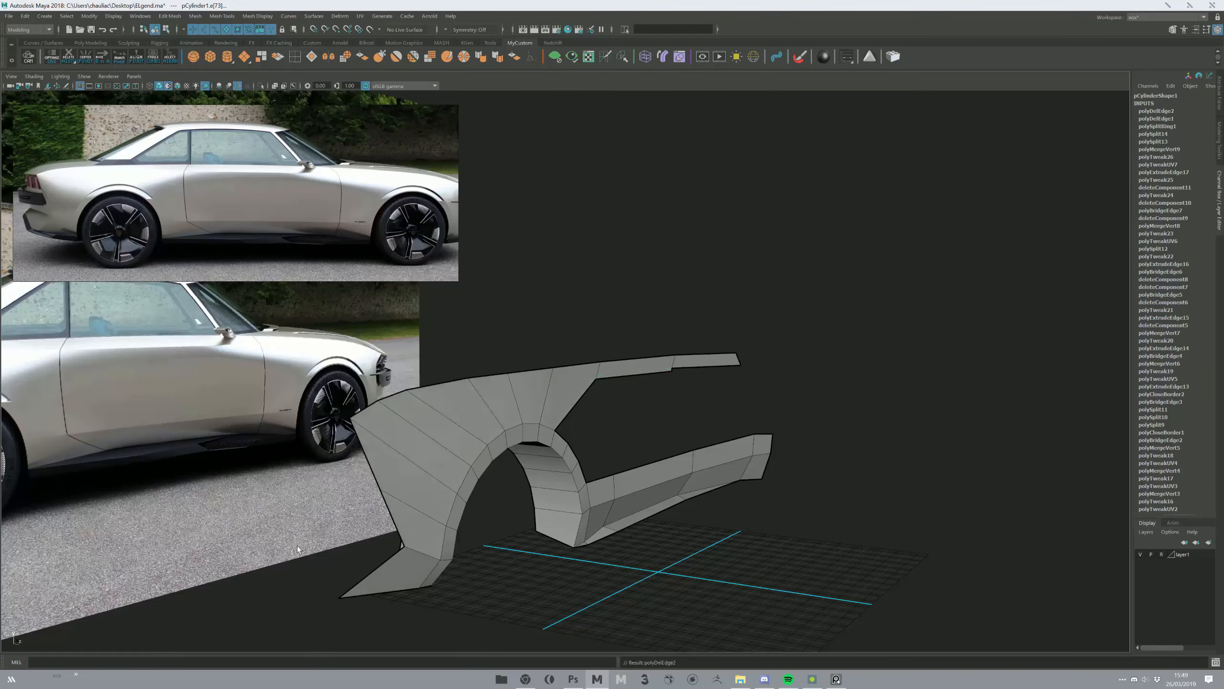
- Cut a new edge line across the quarter panel from the upper door seam corner back to the rear edge, following the shoulder
click(603, 424)
alt+drag(602, 425, 590, 479)
click(514, 443)
alt+drag(514, 443, 426, 438)
alt+right_drag(426, 438, 523, 448)
key(ctrl+shift+x)
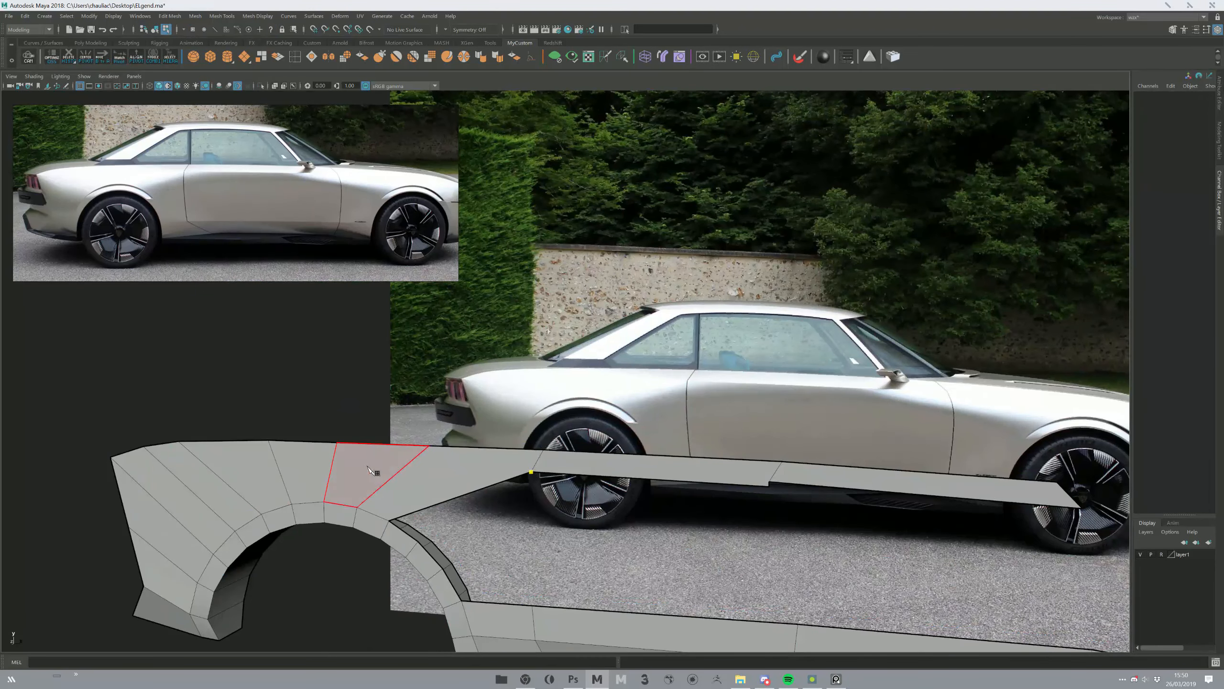
key(space)
key(space)
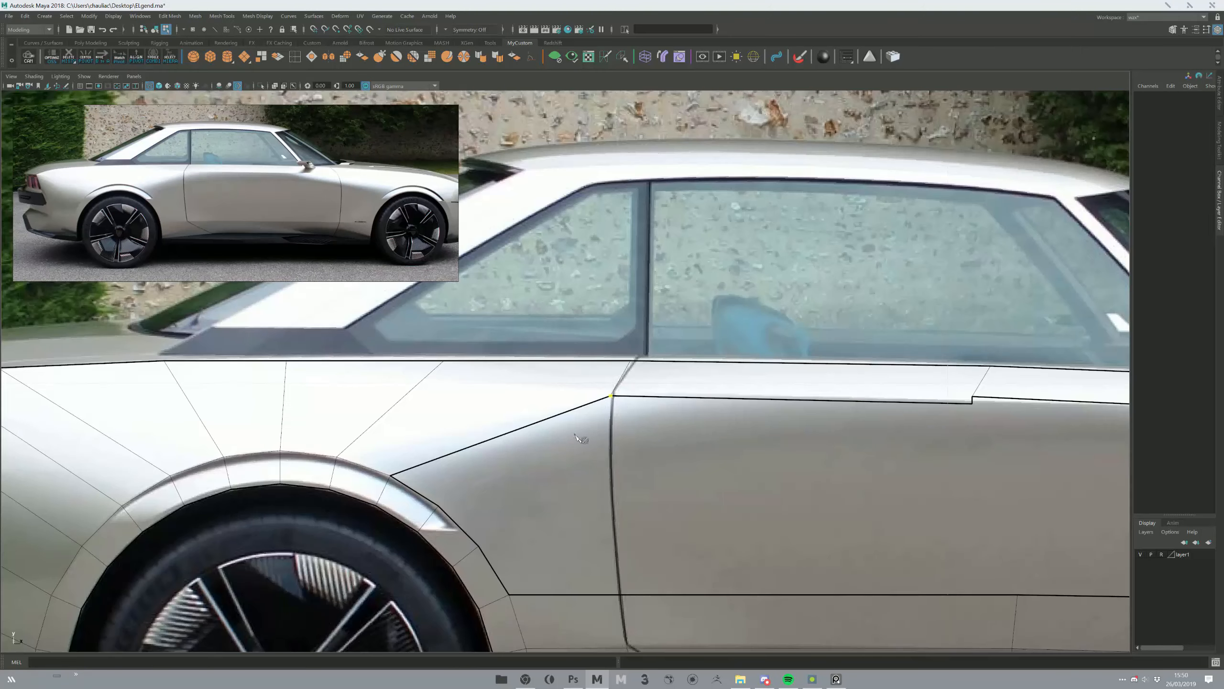
click(412, 390)
click(285, 380)
click(171, 373)
alt+middle_drag(171, 373, 358, 360)
click(194, 360)
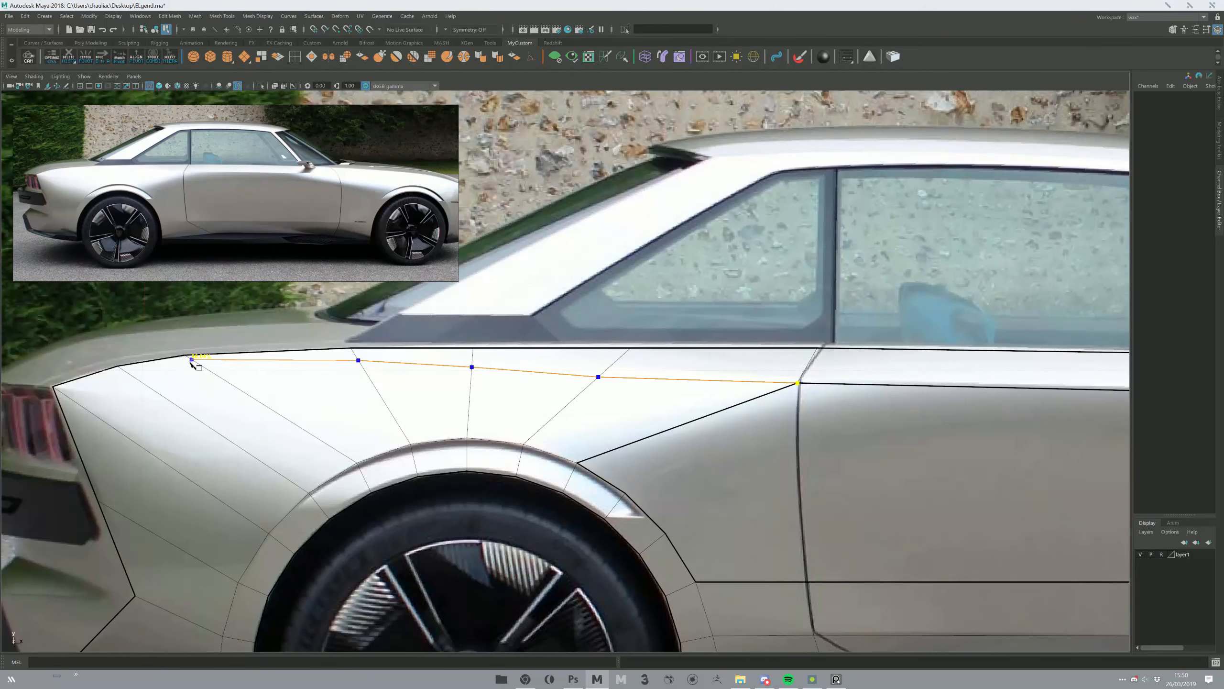
click(122, 369)
click(64, 394)
key(Return)
- Merge the new edge line's rear end vertex into the quarter panel's upper rear corner by the tail light
scroll(163, 480, down, 3)
scroll(163, 480, up, 6)
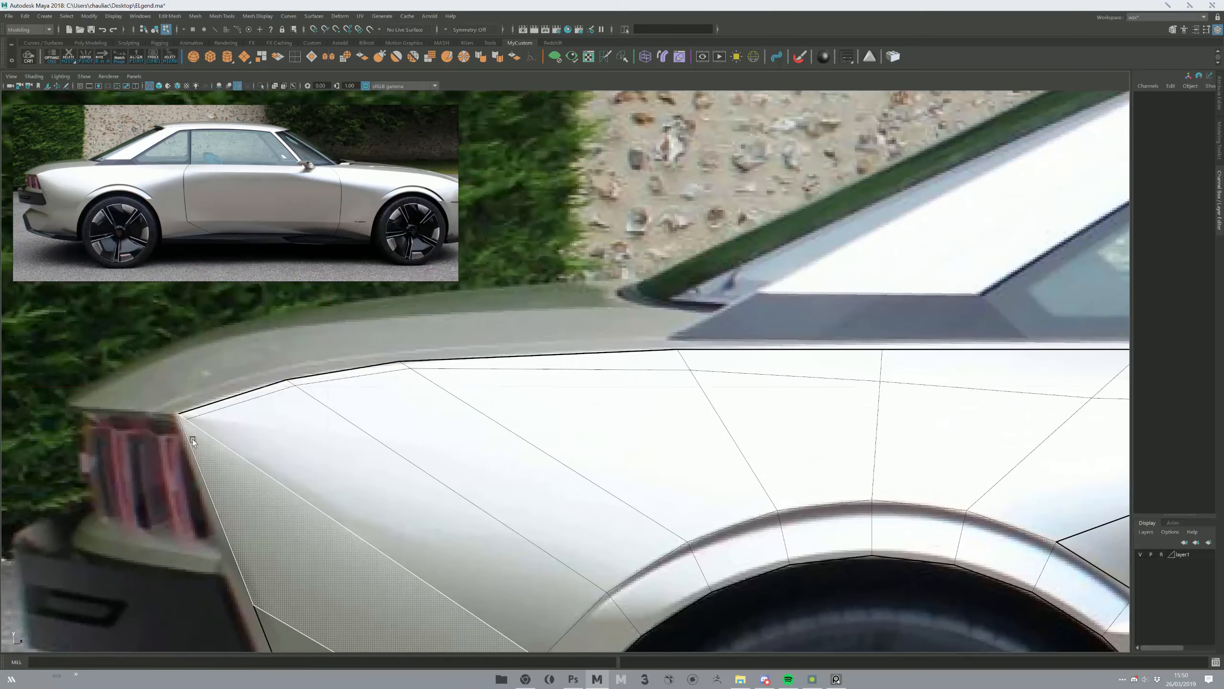
key(shift+comma)
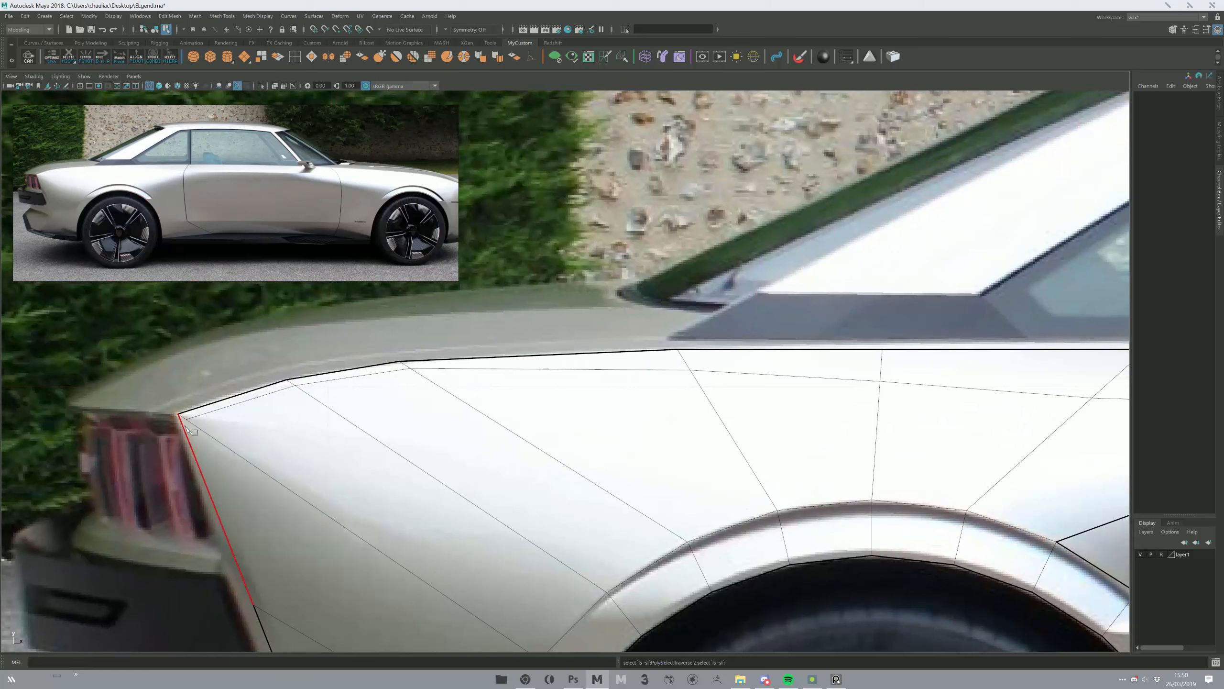
shift+click(199, 420)
key(F8)
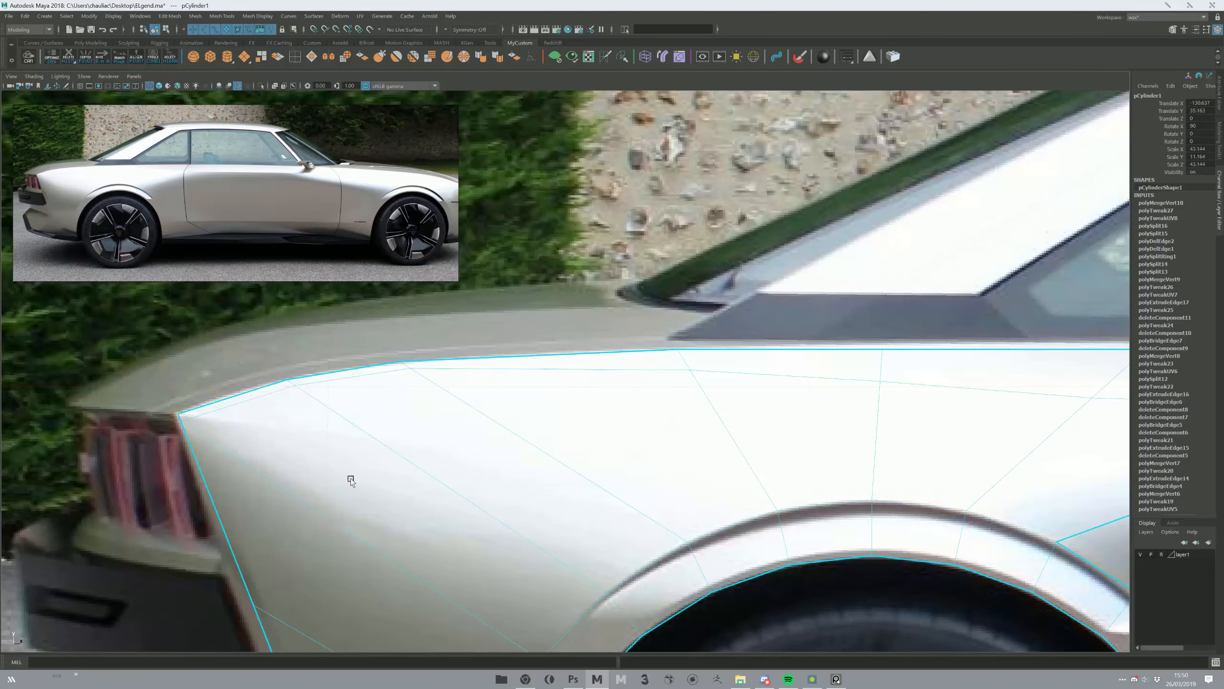
- Try to slide the crease vertex behind the door's upper rear corner along its edge
scroll(422, 433, down, 1)
scroll(662, 381, down, 5)
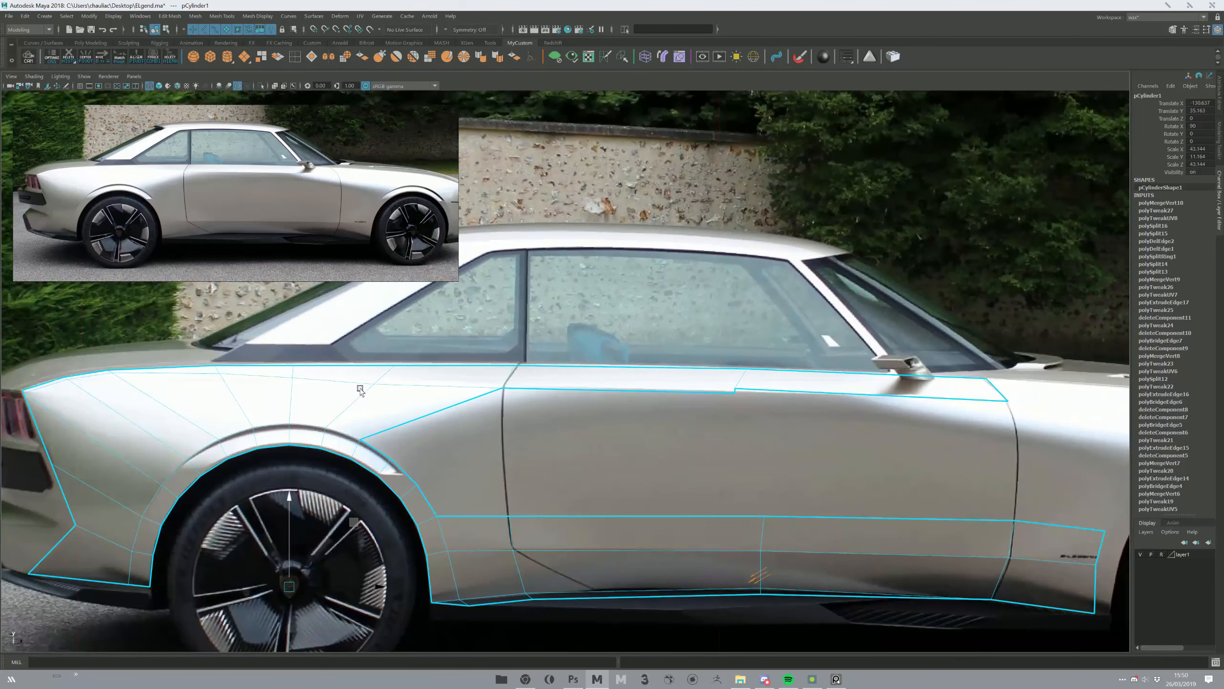
key(F8)
click(374, 385)
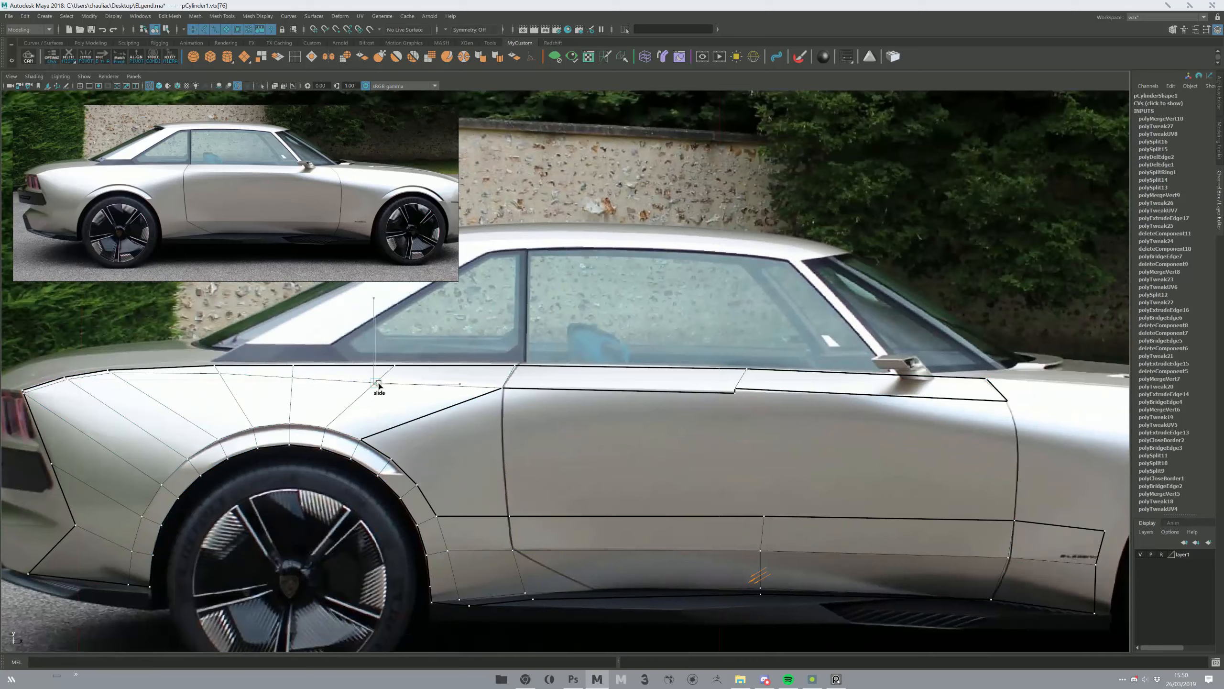
key(space)
key(space)
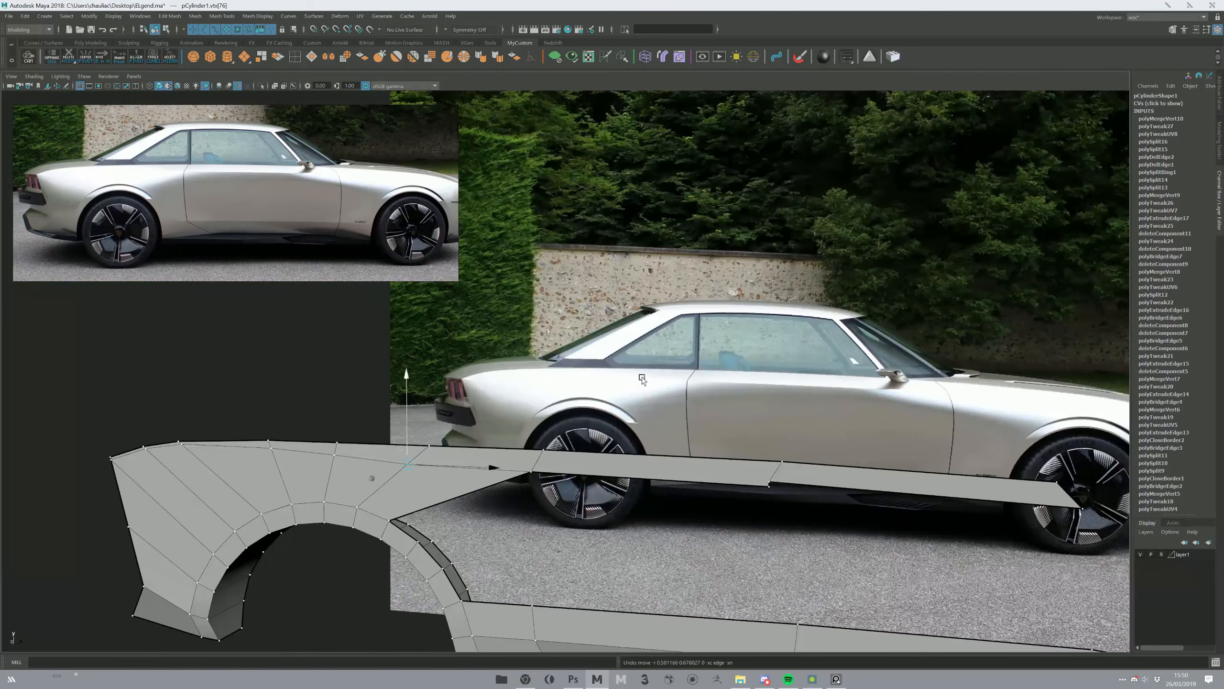
- Merge the vertices at the small step in the lower border of the upper door strip
key(F8)
alt+drag(563, 528, 532, 428)
key(F10)
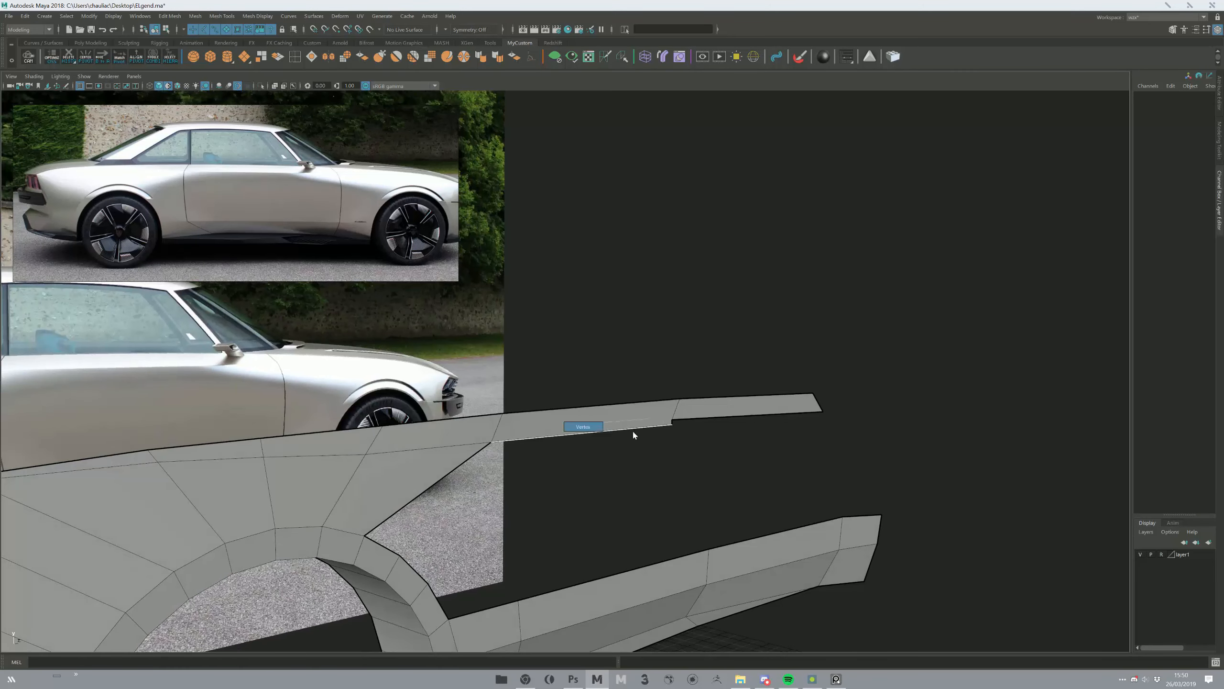
key(F9)
drag(679, 415, 653, 437)
key(ctrl+m)
- Select the edge line along the upper crease, from the rear fender to the front end of the door strip
key(F8)
key(F10)
click(670, 418)
key(F8)
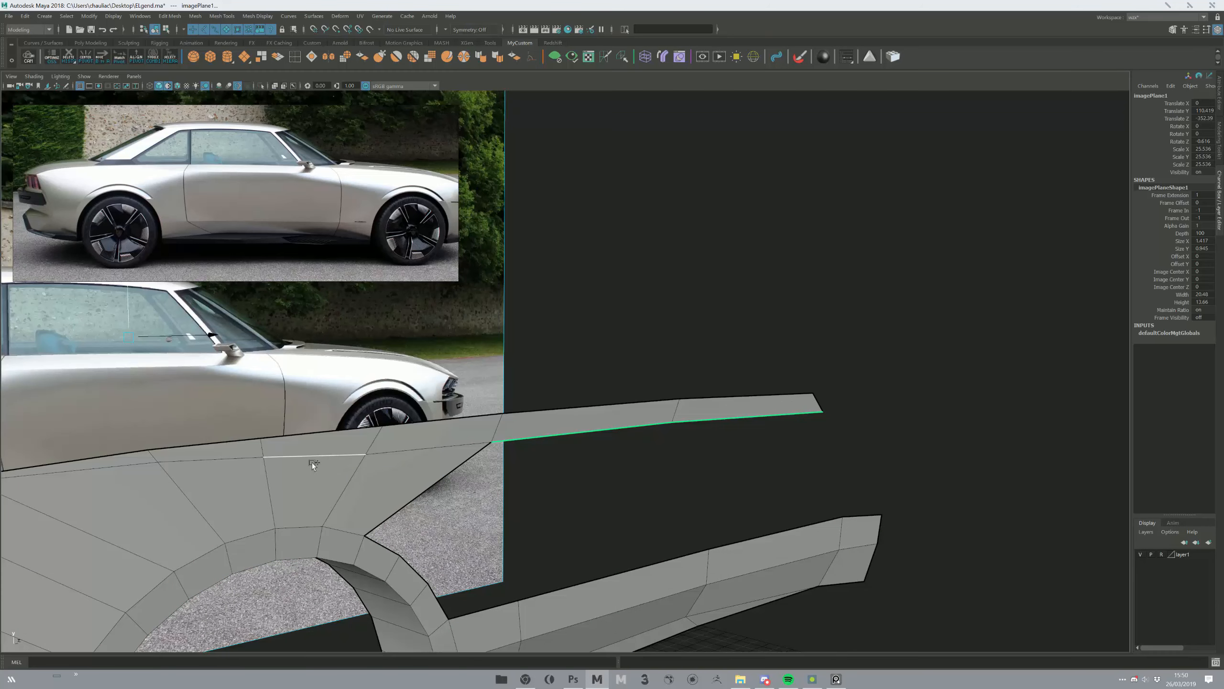
shift+click(387, 463)
alt+drag(387, 463, 450, 414)
shift+click(530, 359)
alt+drag(521, 393, 627, 381)
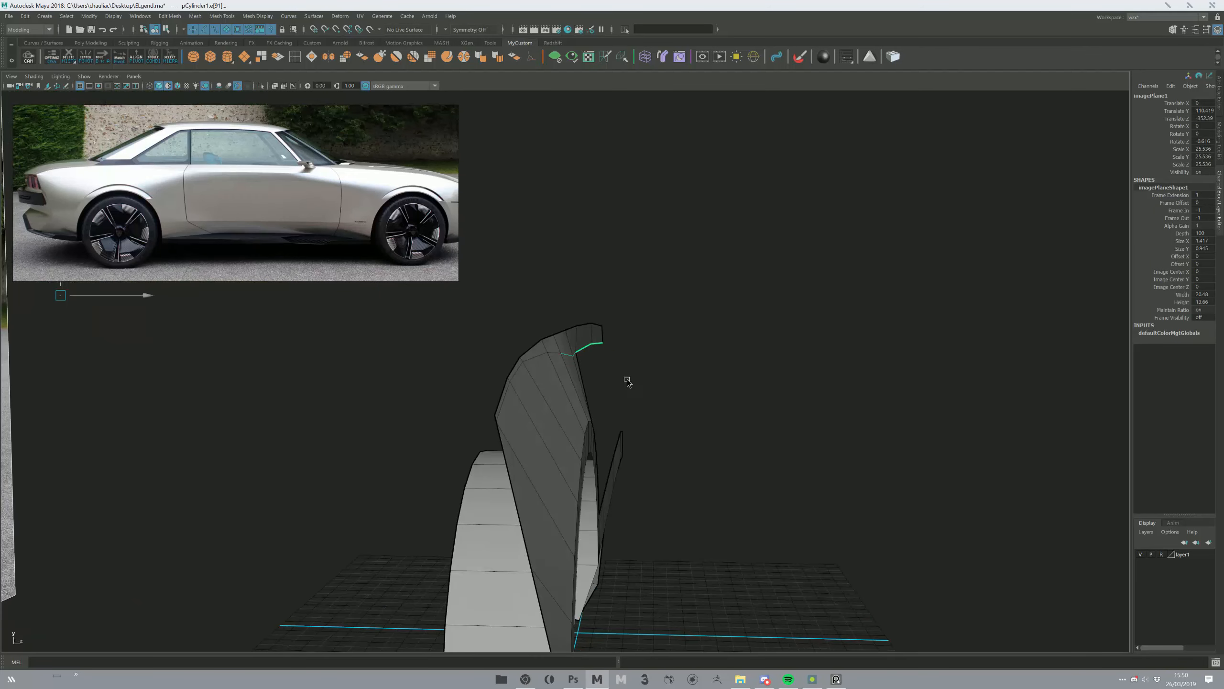
double_click(501, 406)
alt+drag(502, 406, 595, 437)
click(605, 356)
key(space)
key(space)
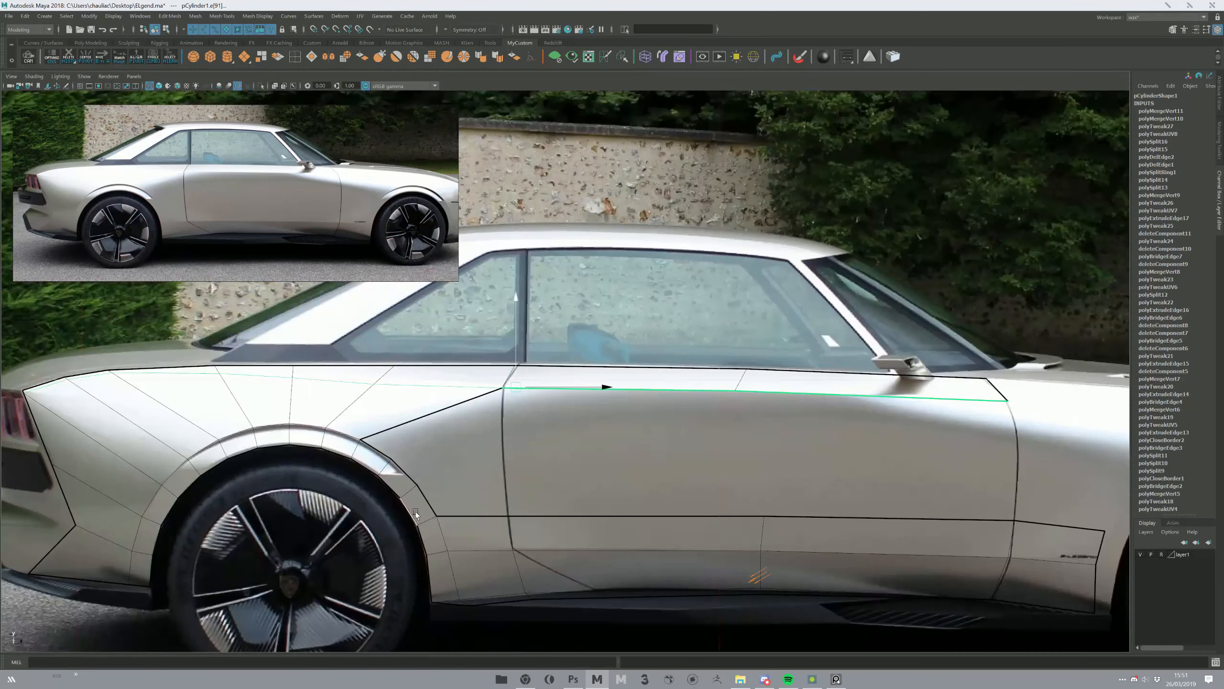
- Adjust the crease and beltline vertices around the door's upper rear corner to follow the reference photo
key(F9)
click(373, 384)
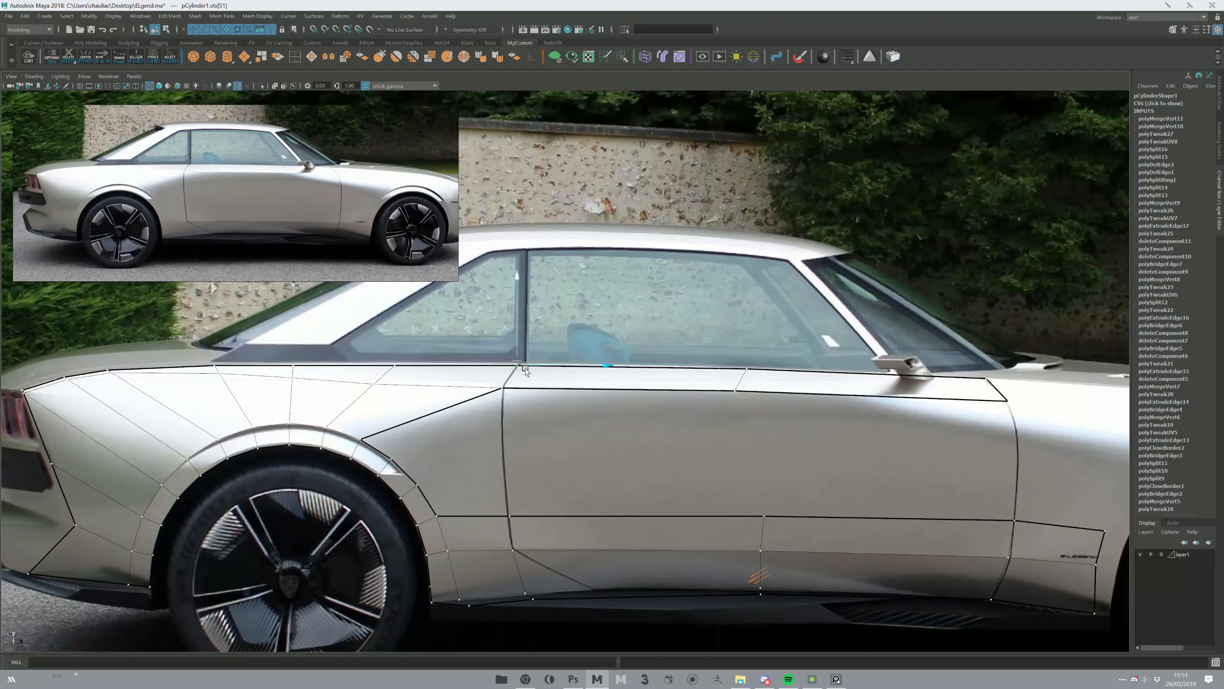
key(F8)
key(space)
key(space)
- Try to adjust the lower border edges of the upper door strip in a front-on perspective view
alt+drag(779, 350, 578, 369)
key(F10)
click(586, 374)
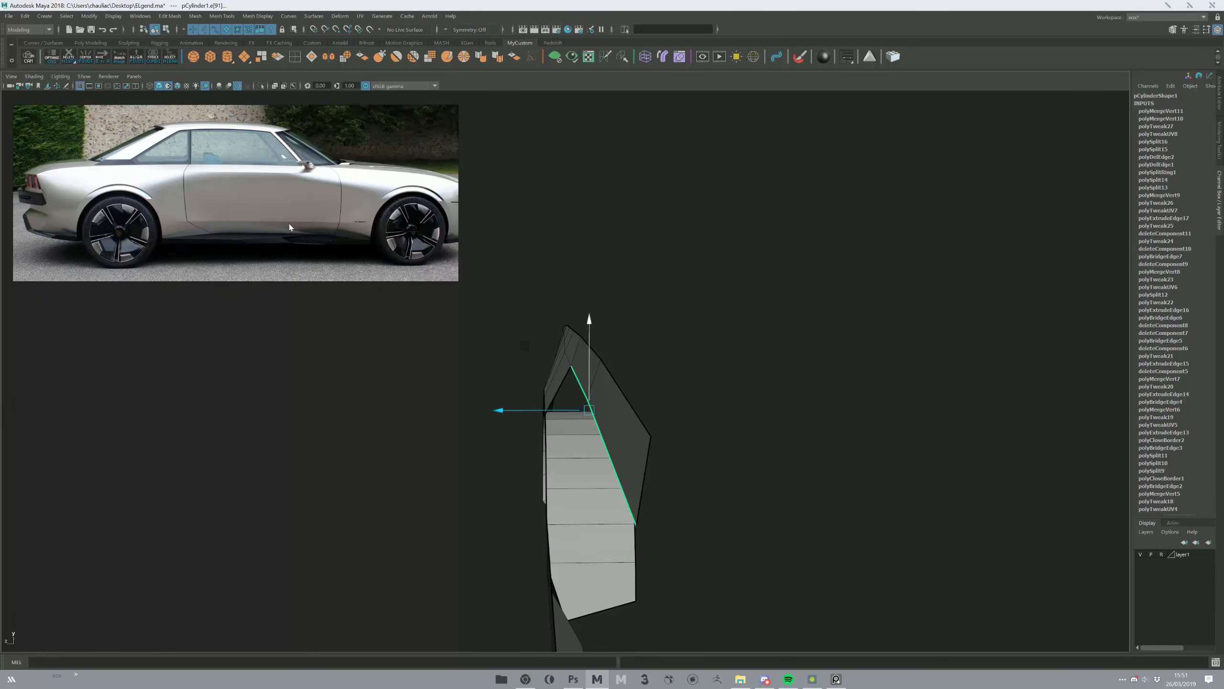
click(589, 357)
key(ctrl+z)
- Bridge the rear fender's open diagonal edge to the sill's upper edge behind the wheel arch
key(F8)
alt+drag(566, 407, 473, 410)
alt+drag(702, 409, 525, 383)
right_drag(422, 365, 388, 419)
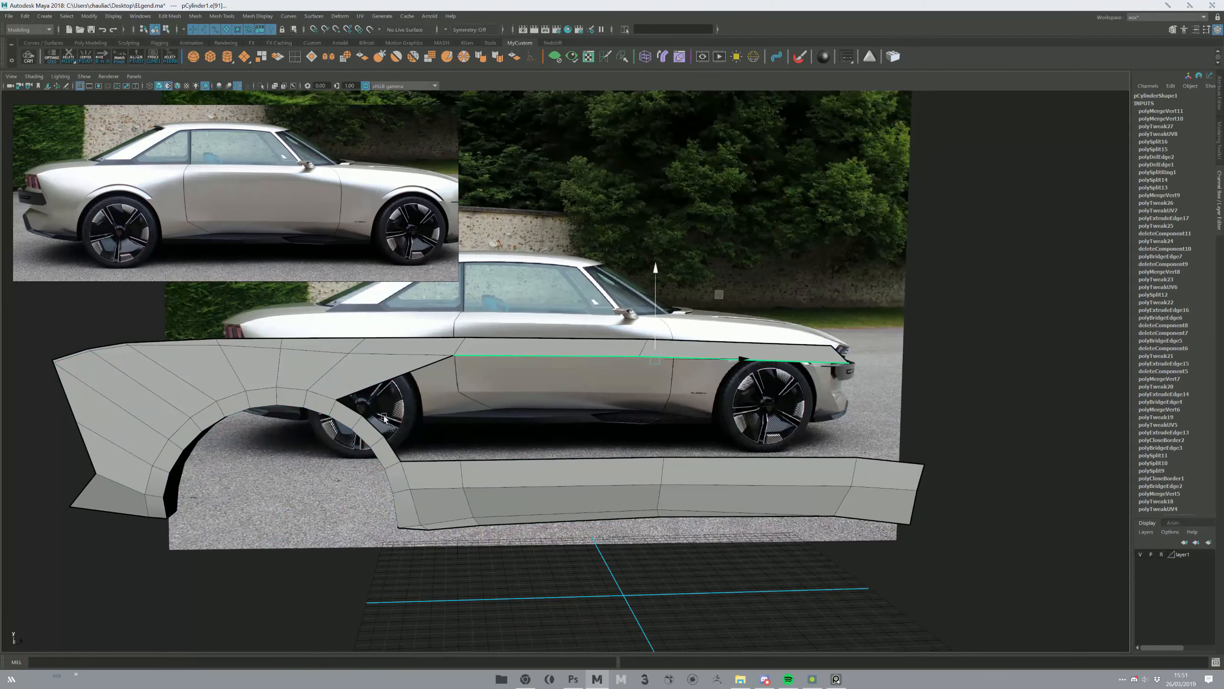
click(392, 445)
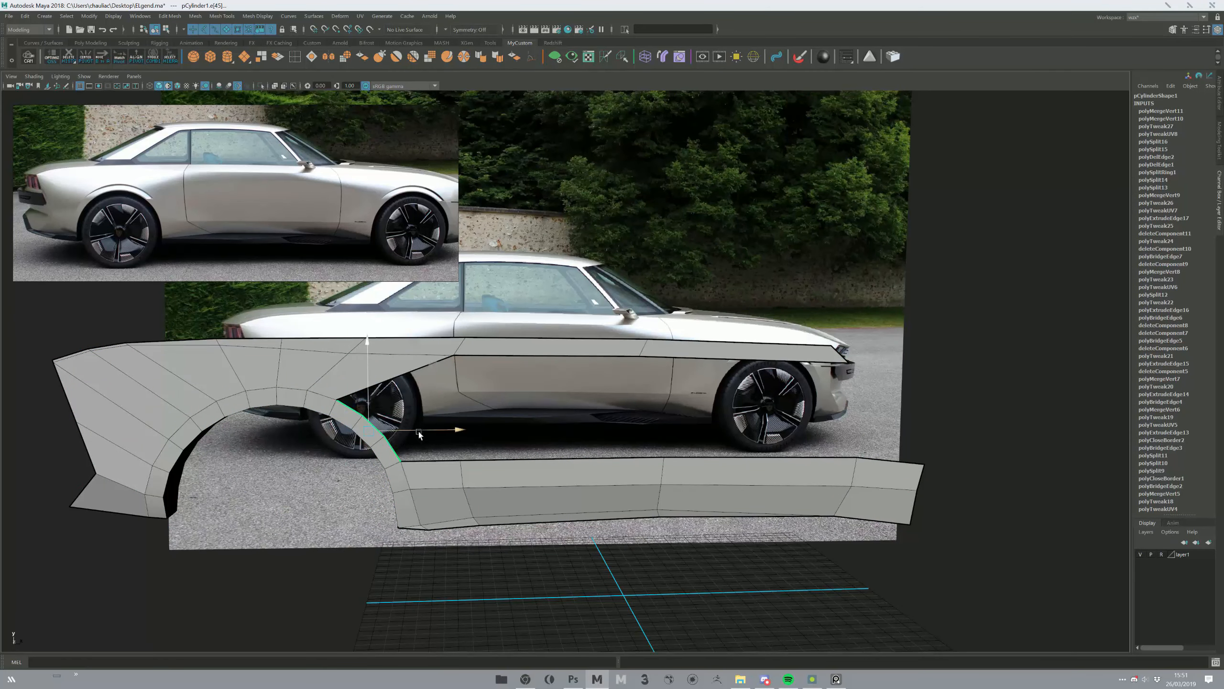
alt+drag(444, 424, 447, 419)
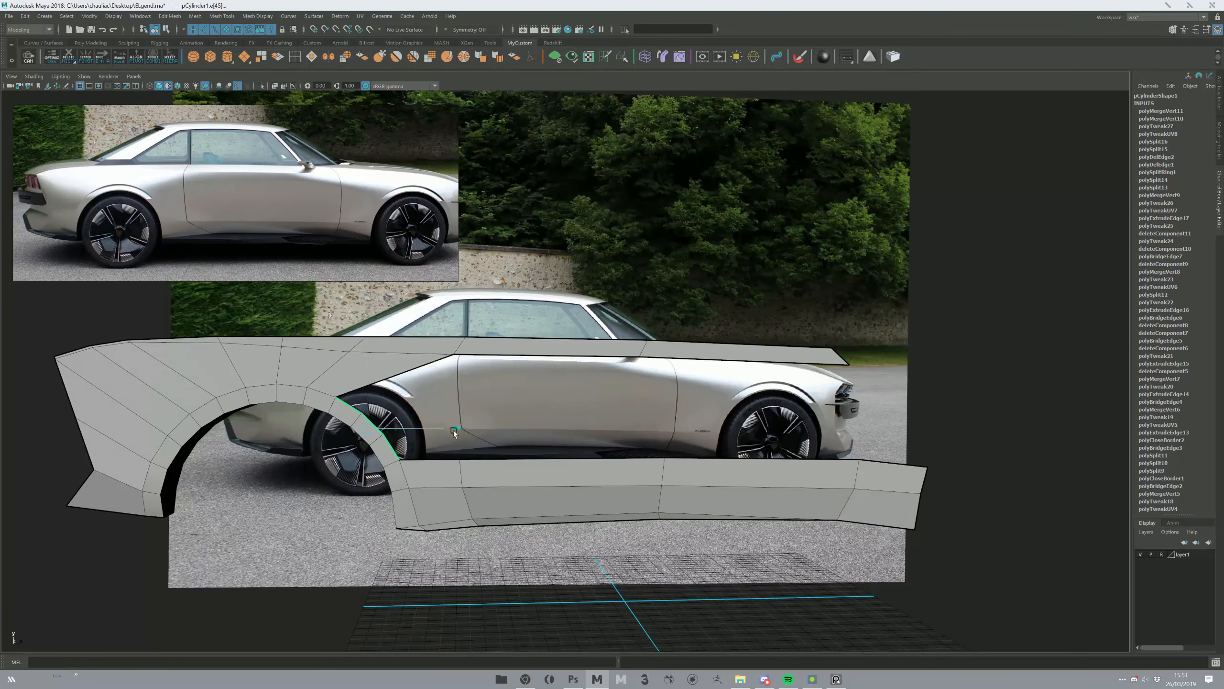
click(424, 368)
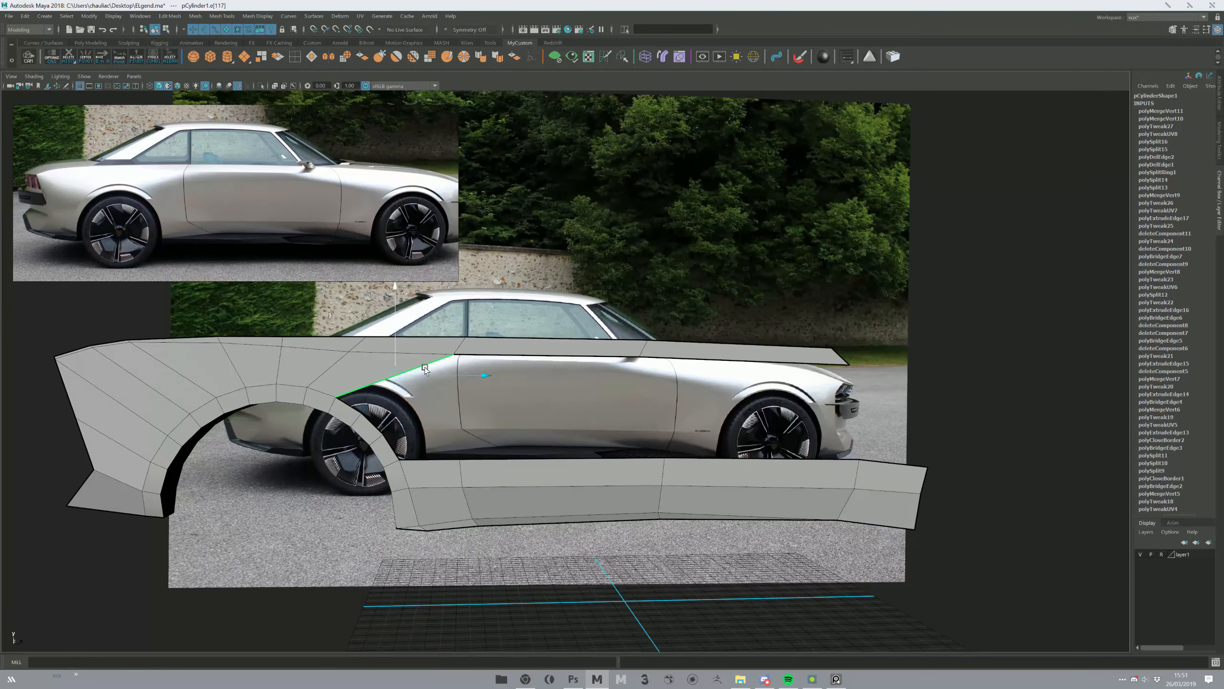
click(436, 458)
scroll(440, 458, up, 3)
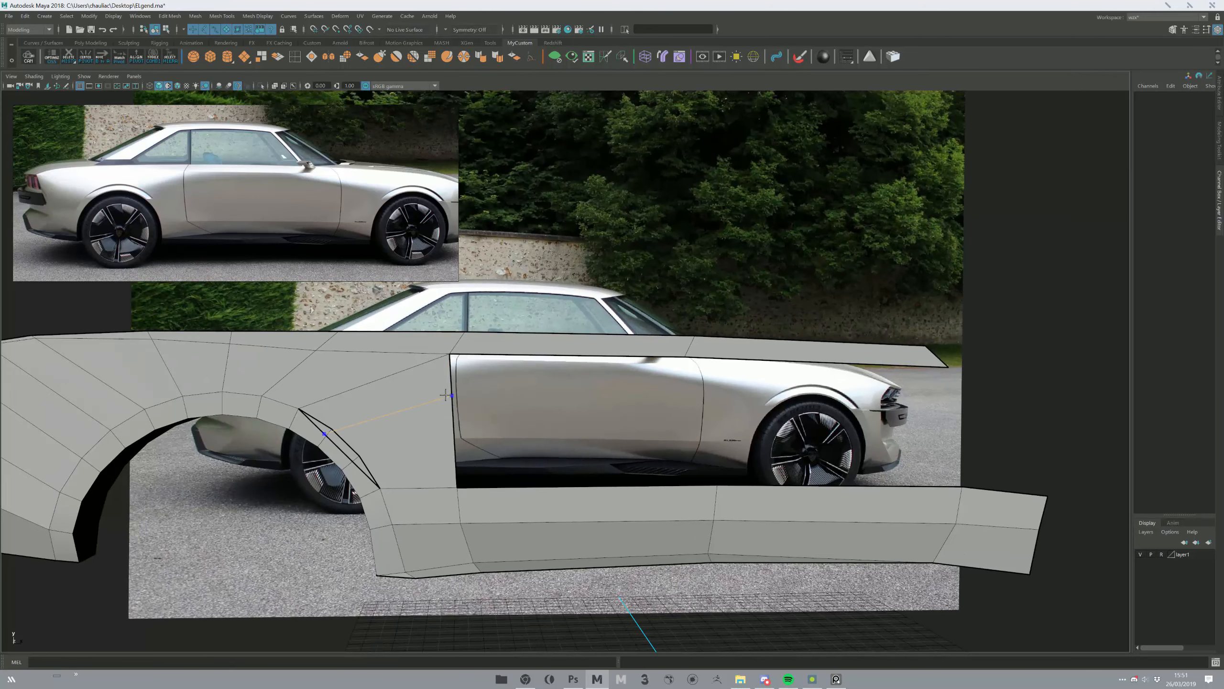
- Split the new panel beside the rear wheel arch and weld it to the arch border, saving the scene
ctrl+click(422, 453)
key(F8)
click(398, 458)
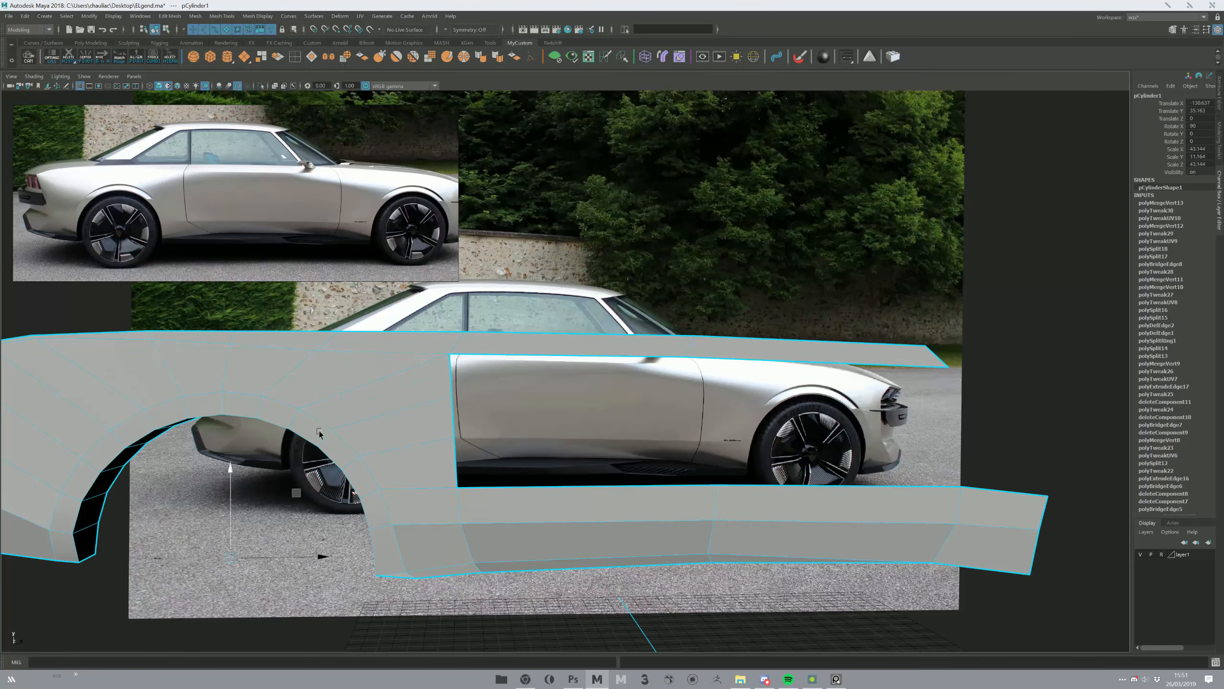
scroll(337, 443, down, 2)
key(ctrl+s)
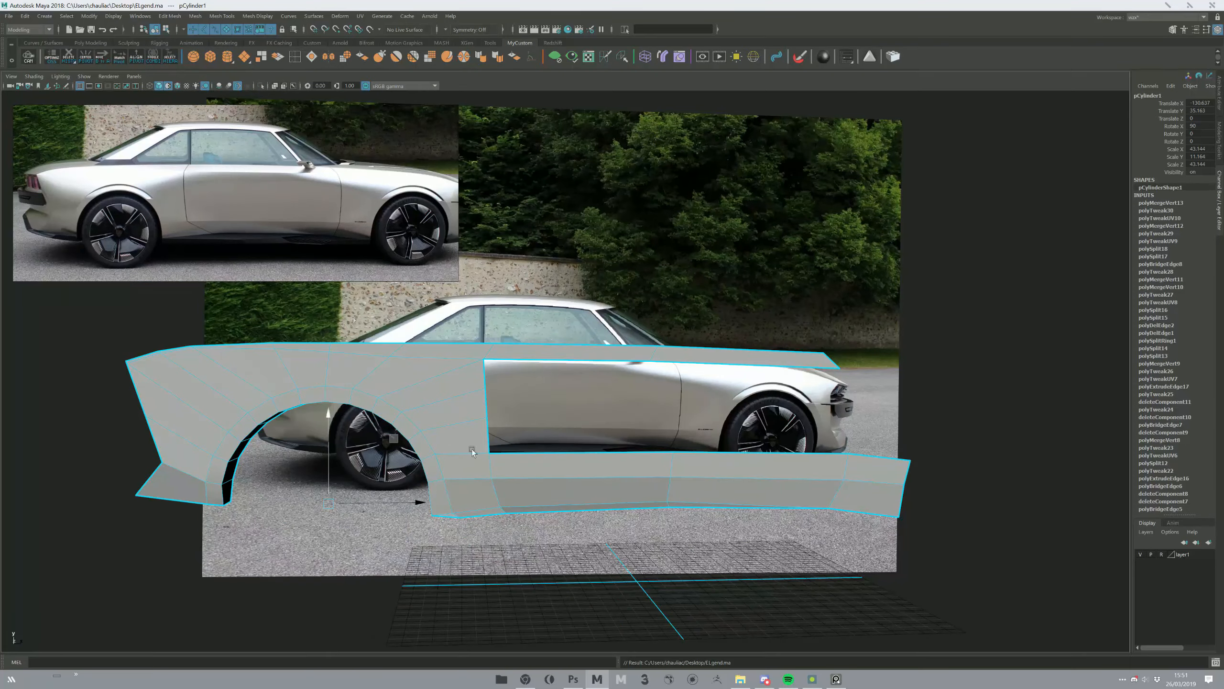
- Bridge the lower edges of the upper door strip to the sill's upper edges to fill the door area
alt+drag(452, 462, 316, 427)
alt+drag(442, 390, 420, 410)
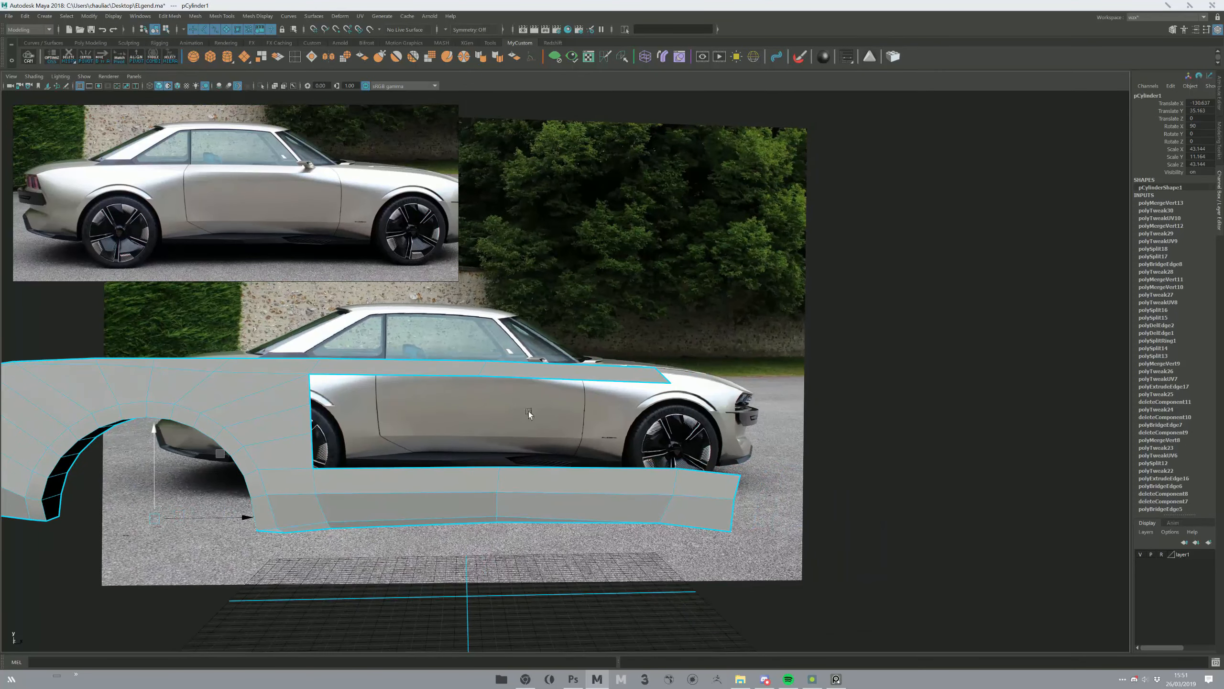
alt+drag(506, 403, 468, 388)
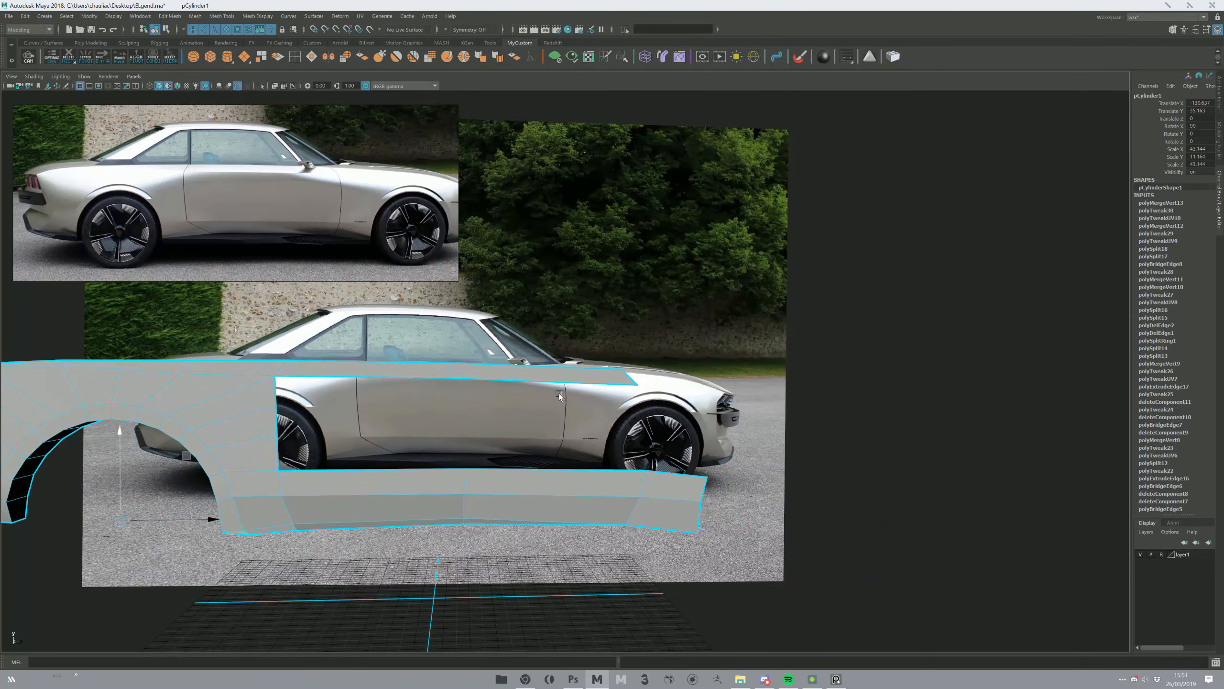
key(F10)
click(379, 375)
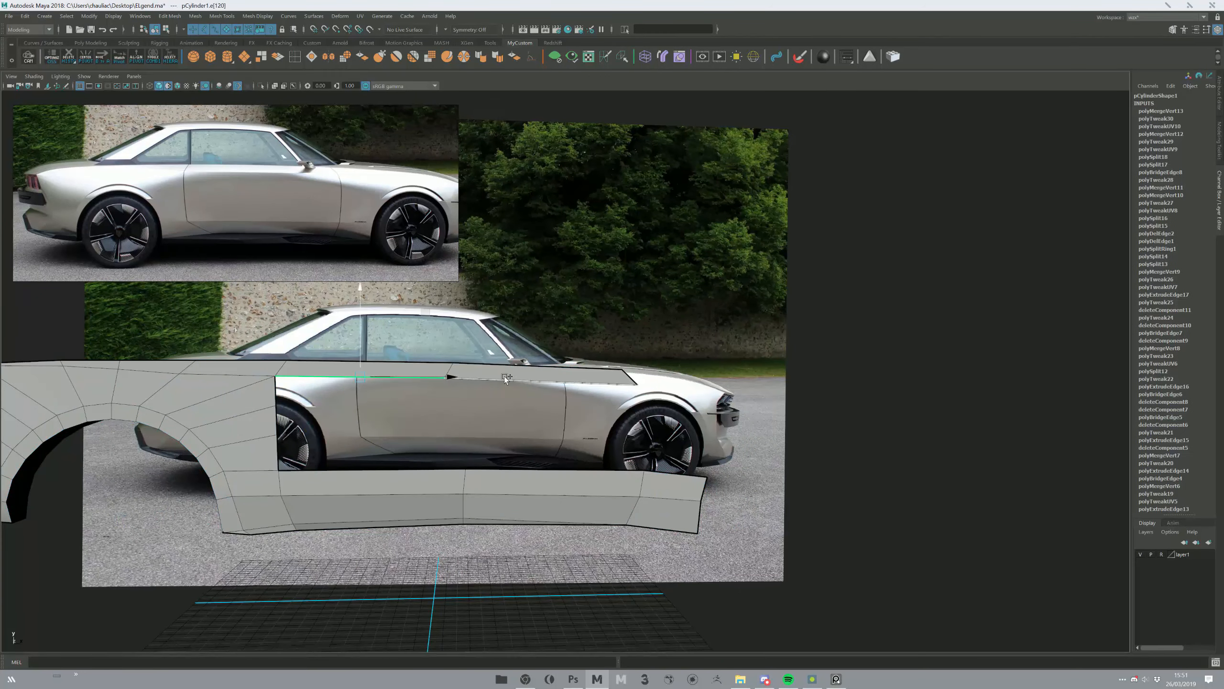
shift+click(408, 468)
scroll(749, 347, down, 2)
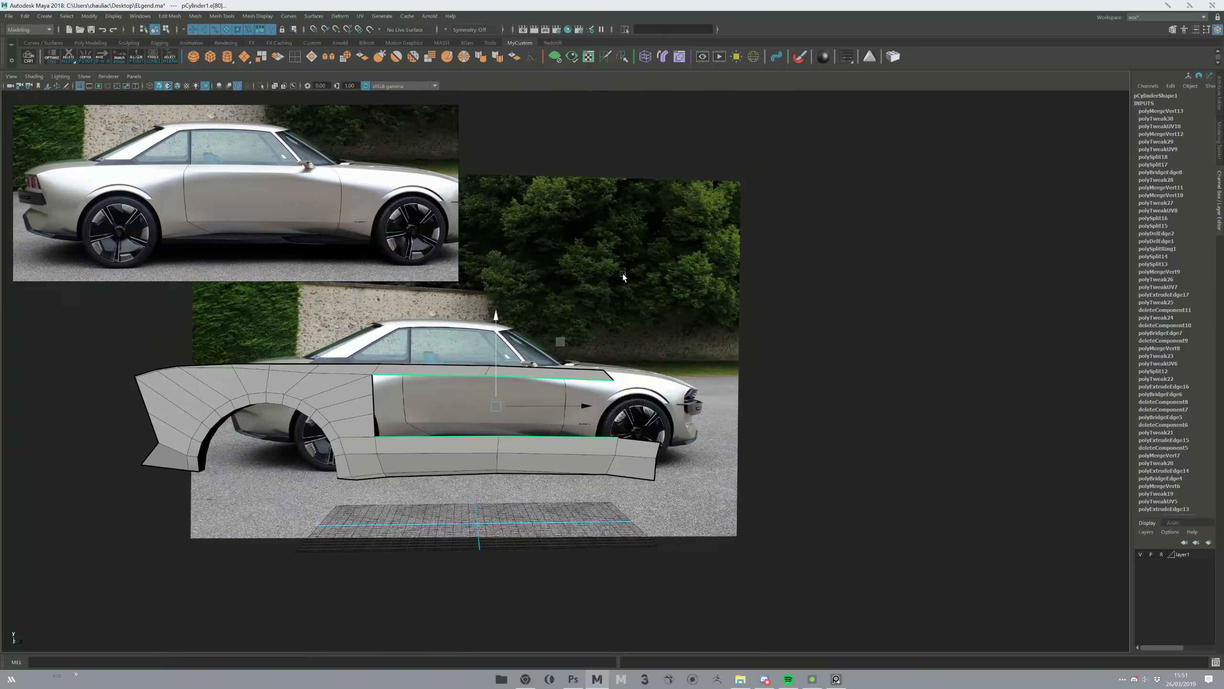
scroll(690, 367, up, 4)
key(g)
alt+middle_drag(307, 434, 398, 408)
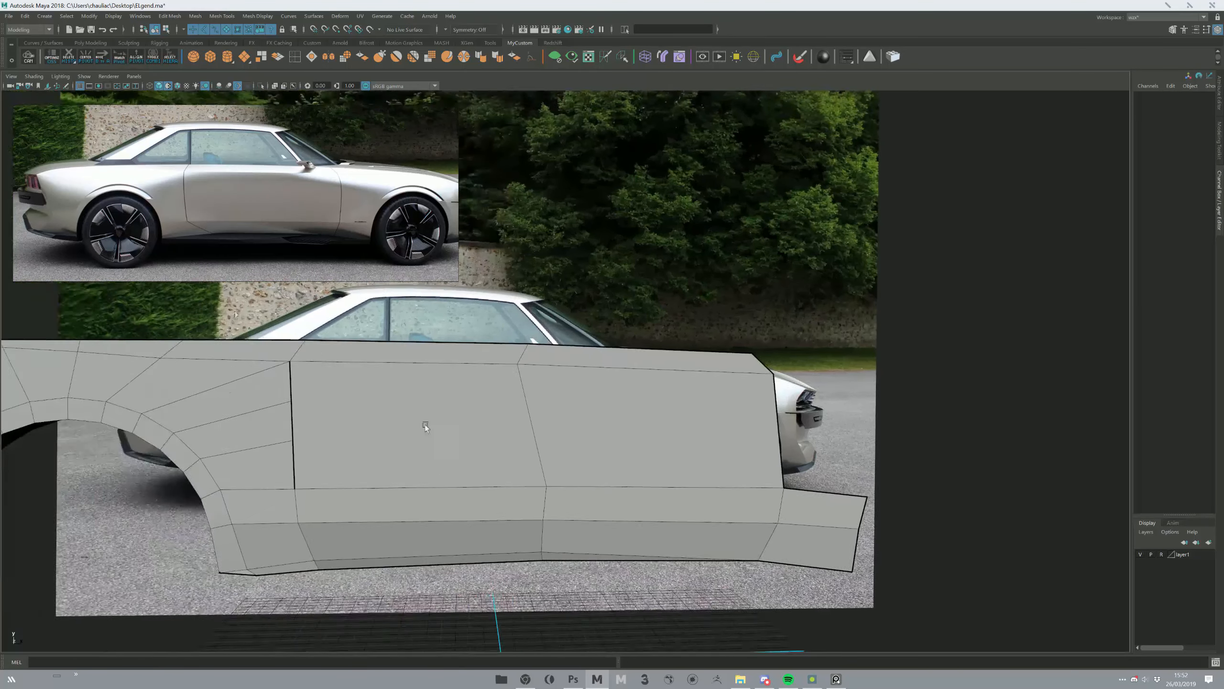
- Connect the door's middle and front vertical edges with two horizontal edges across the front half
scroll(433, 428, down, 2)
click(537, 405)
shift+click(728, 417)
shift+right_drag(533, 445, 553, 434)
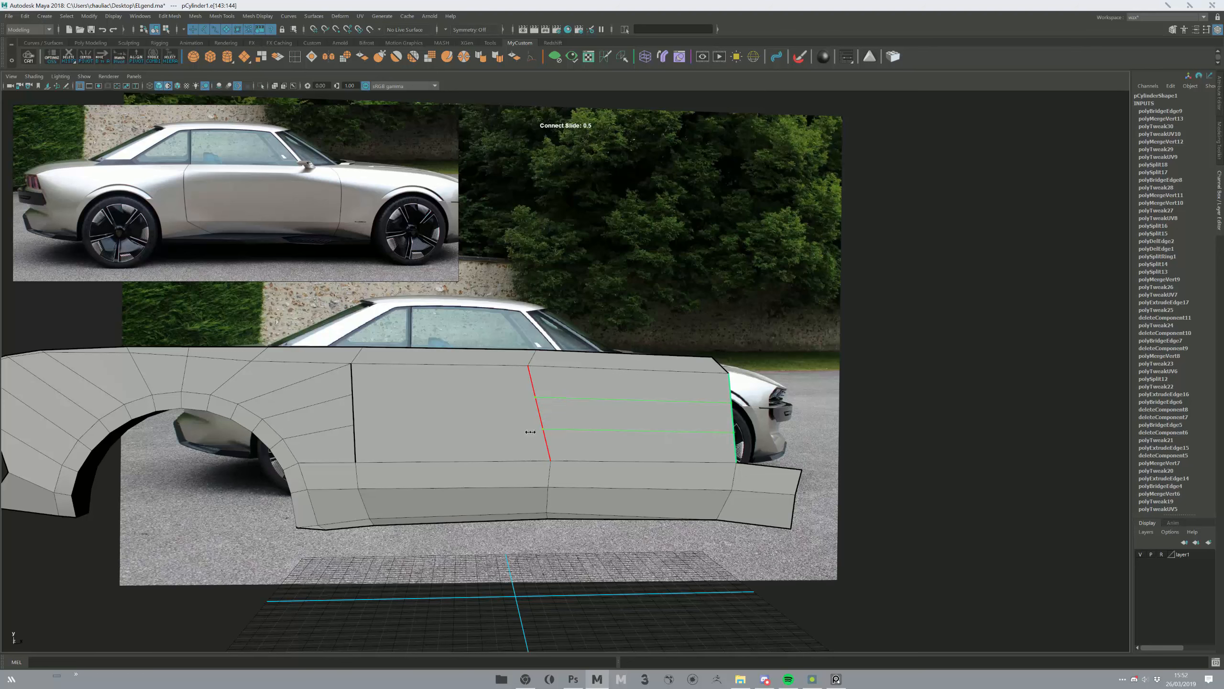
key(Return)
- Delete the door's rear face and fill the resulting hole with a new face
key(F11)
click(417, 433)
key(Delete)
double_click(533, 389)
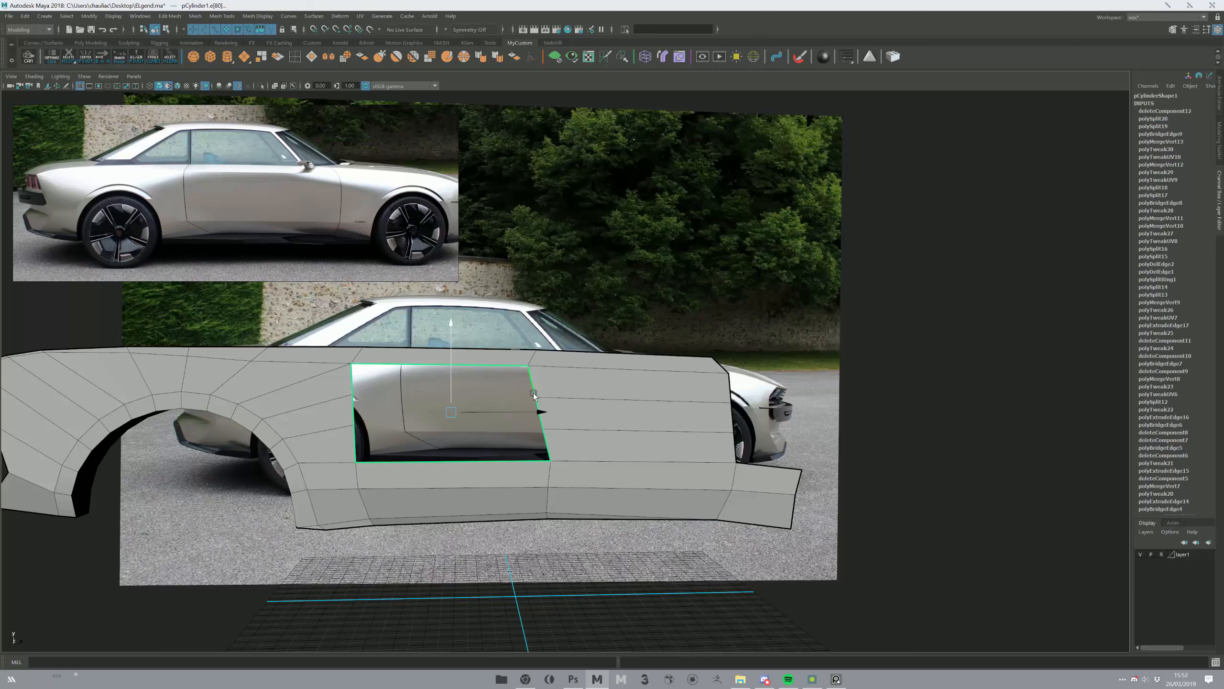
shift+right_drag(532, 389, 525, 412)
- Split the new rear door face with two horizontal edges connecting the vertices on its opposite sides
key(F9)
click(366, 403)
shift+click(550, 400)
key(y)
key(w)
click(544, 427)
shift+click(366, 424)
key(y)
key(Return)
- Check the door's horizontal edges from behind the car and save the scene
mouse_move(366, 424)
alt+mouse_down()
mouse_move(418, 443)
mouse_move(491, 415)
mouse_move(564, 437)
mouse_move(500, 465)
mouse_move(506, 449)
mouse_move(476, 407)
mouse_move(500, 417)
mouse_move(481, 444)
mouse_move(494, 433)
alt+mouse_up()
click(464, 434)
shift+click(497, 423)
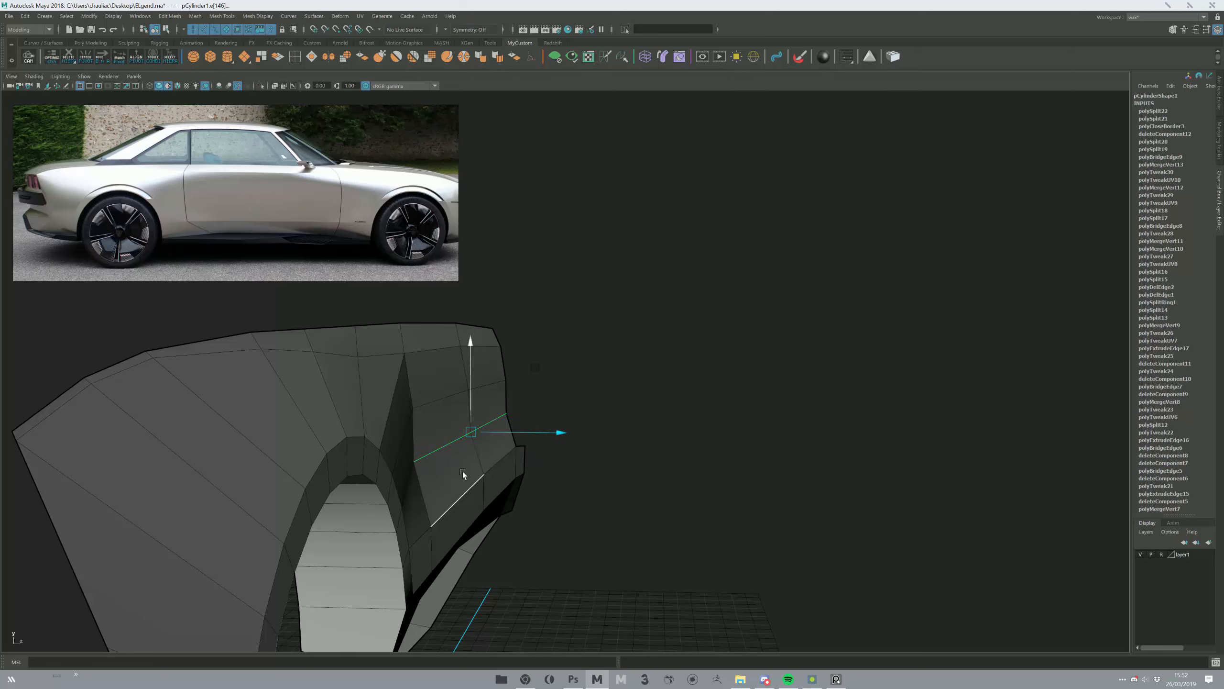
key(ctrl+s)
alt+drag(467, 475, 472, 478)
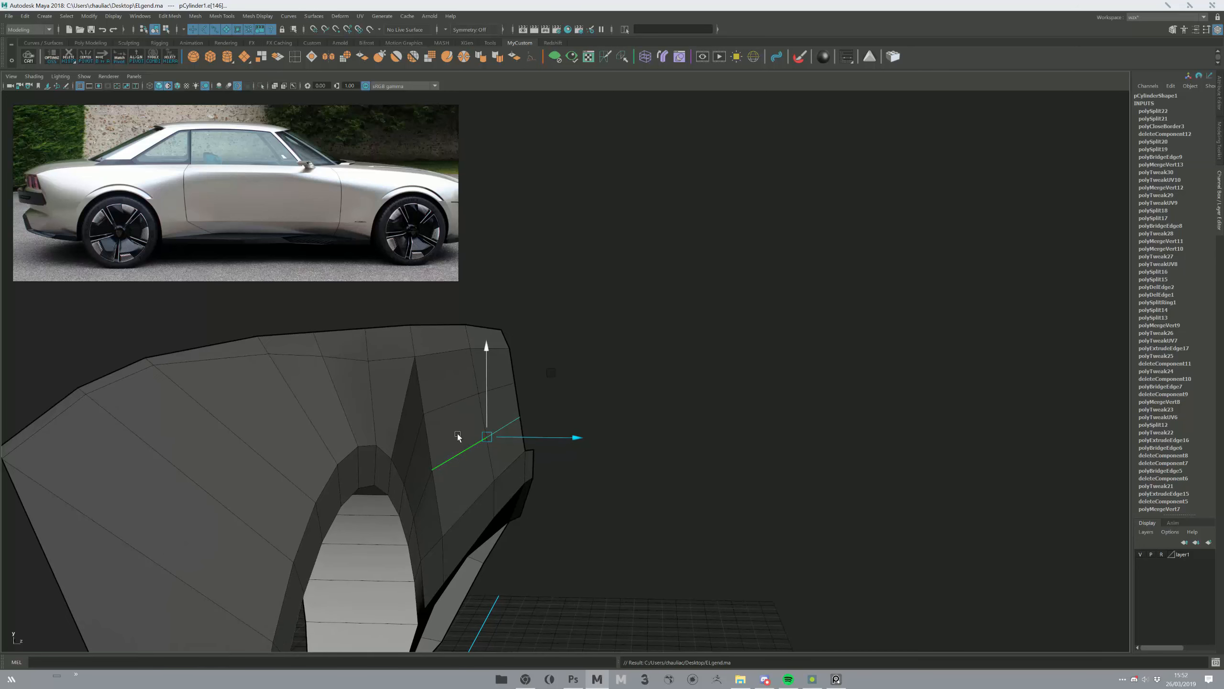
- Move the central segment of the door's middle vertical edge inward to hollow the door surface
alt+drag(462, 437, 498, 476)
click(494, 457)
click(479, 426)
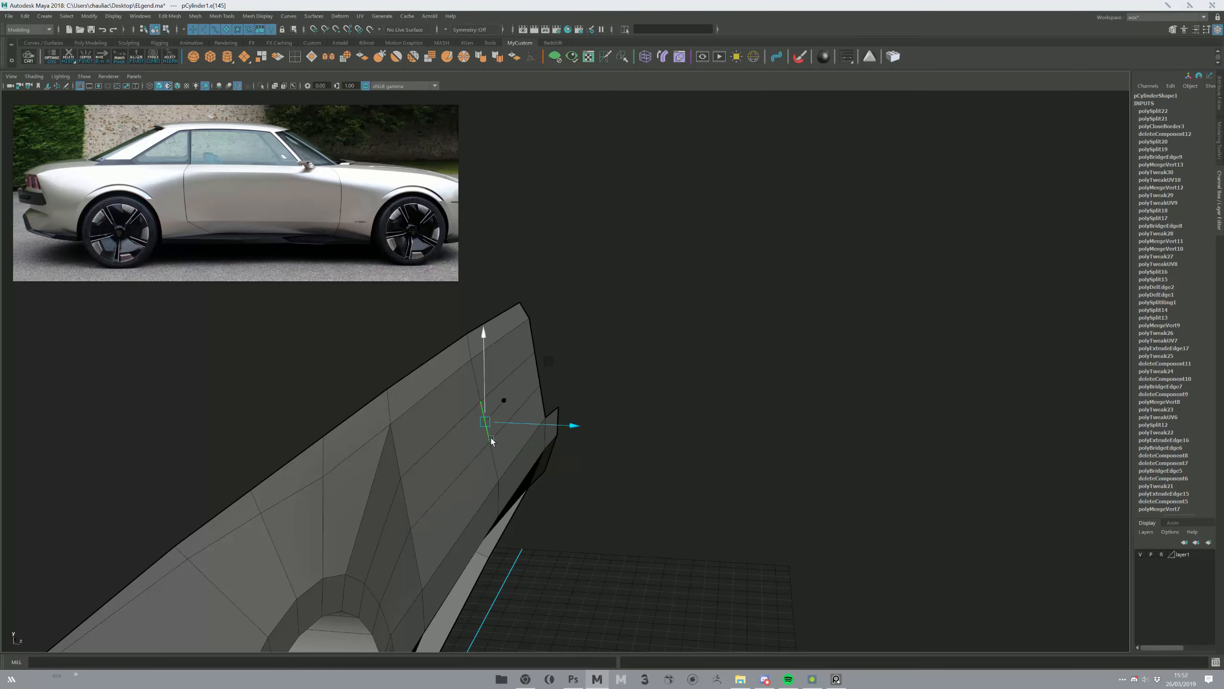
drag(508, 424, 501, 423)
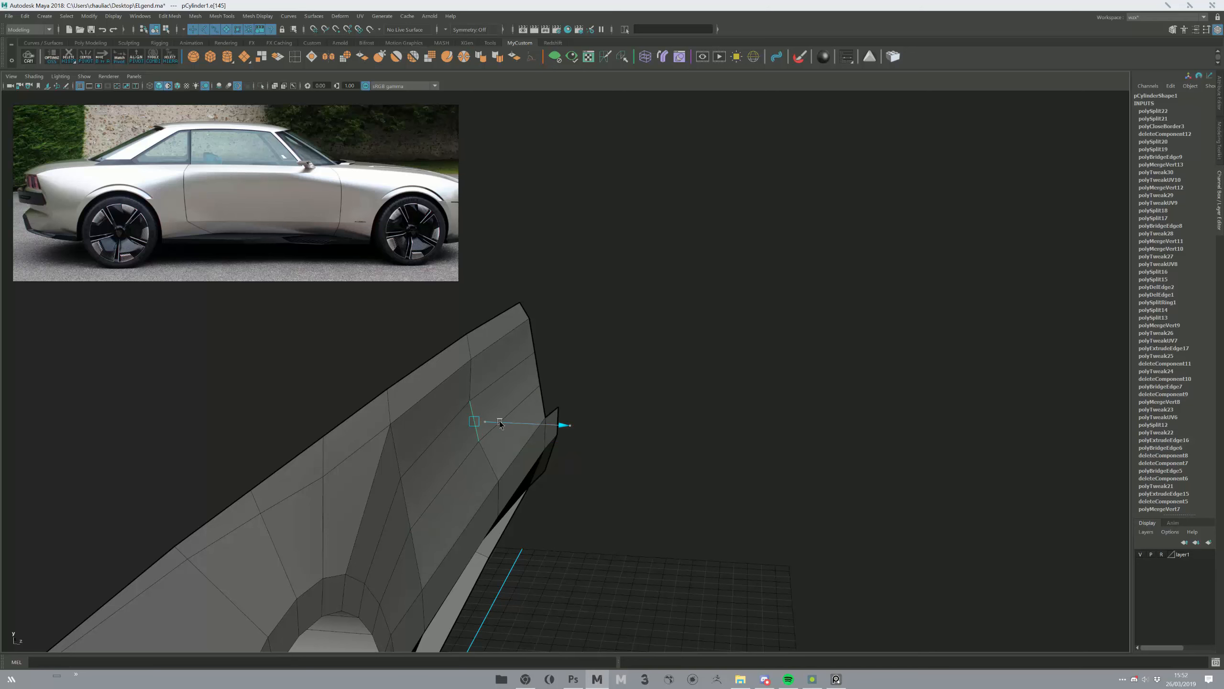
alt+drag(599, 397, 535, 463)
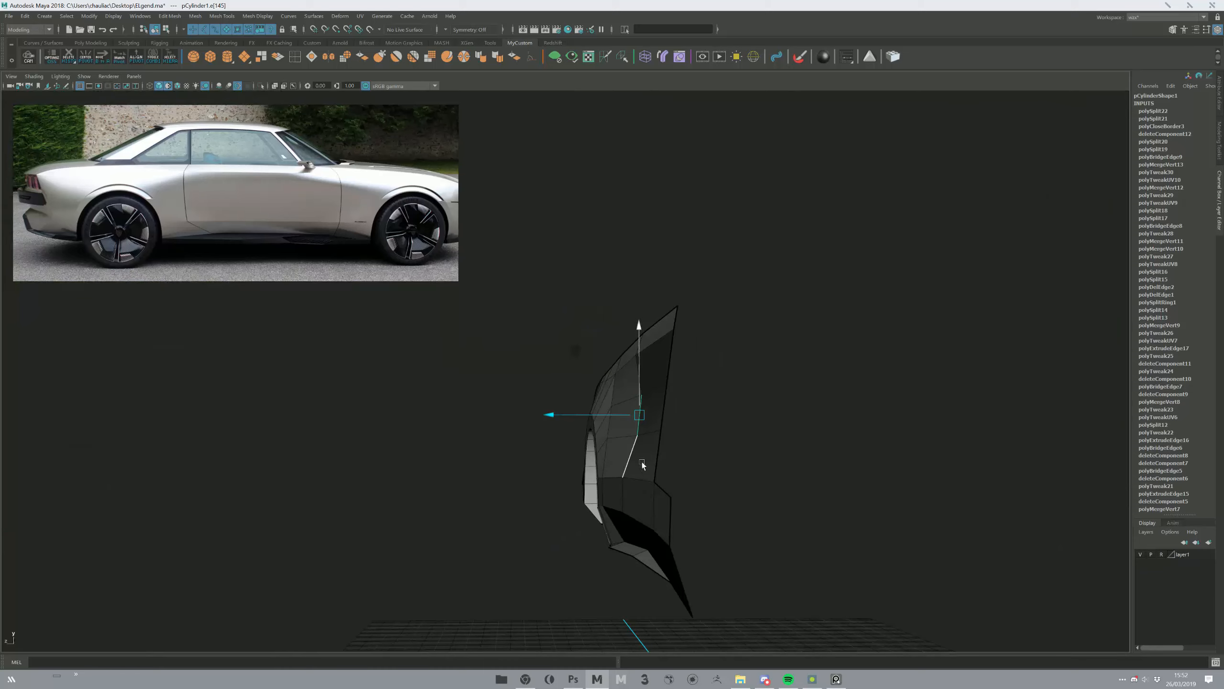
- Bevel the door's middle vertical edge loop into two widely spaced loops
alt+drag(643, 451, 621, 431)
double_click(553, 452)
key(ctrl+b)
key(space)
key(space)
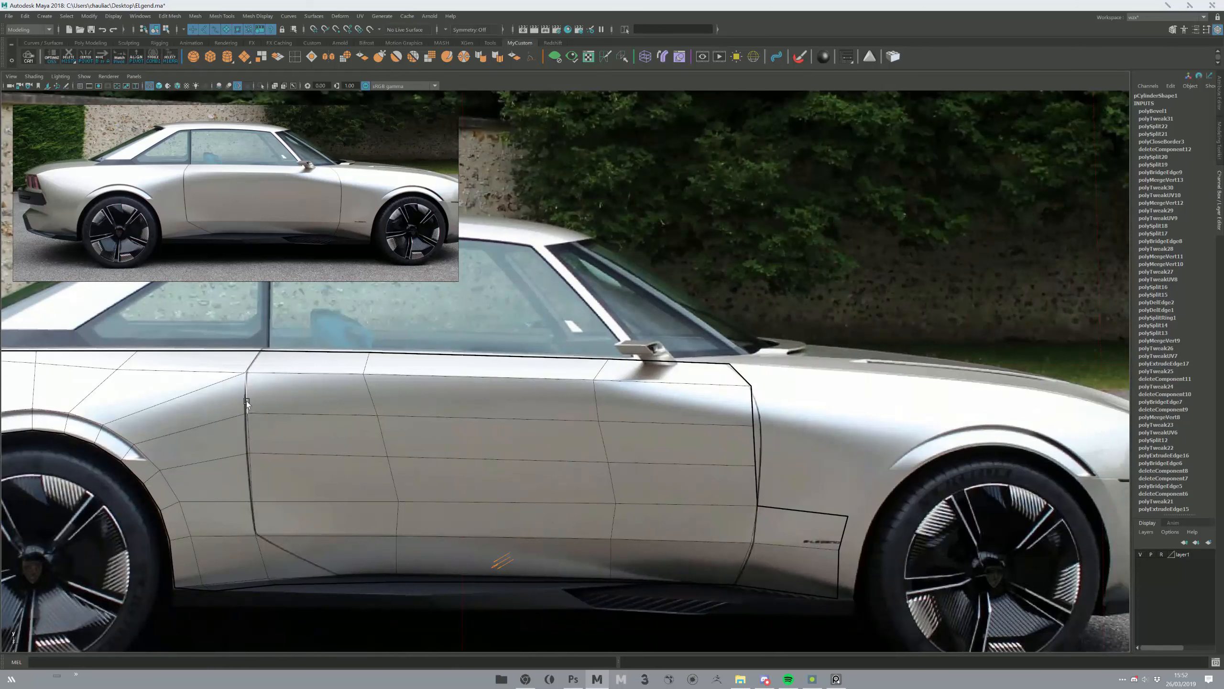
- Reposition the vertices along the door's rear edge to follow the rear door seam in the reference photo
right_drag(258, 452, 234, 421)
drag(277, 505, 251, 478)
click(247, 414)
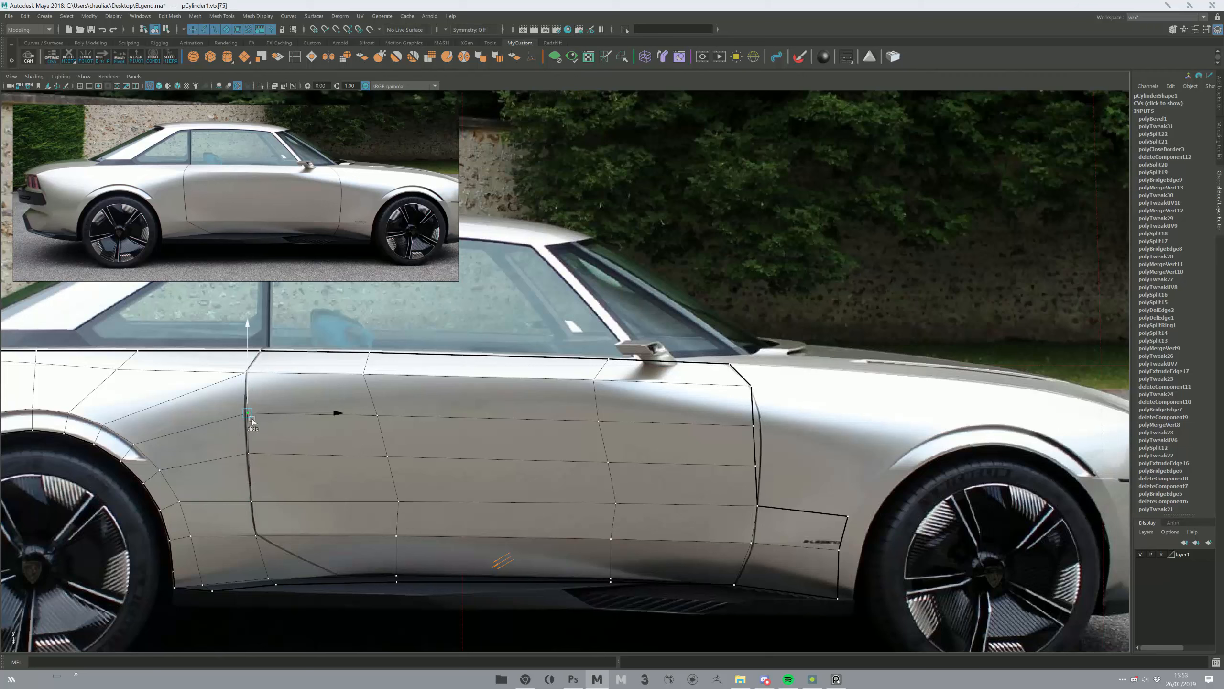
click(249, 455)
right_drag(281, 428, 363, 414)
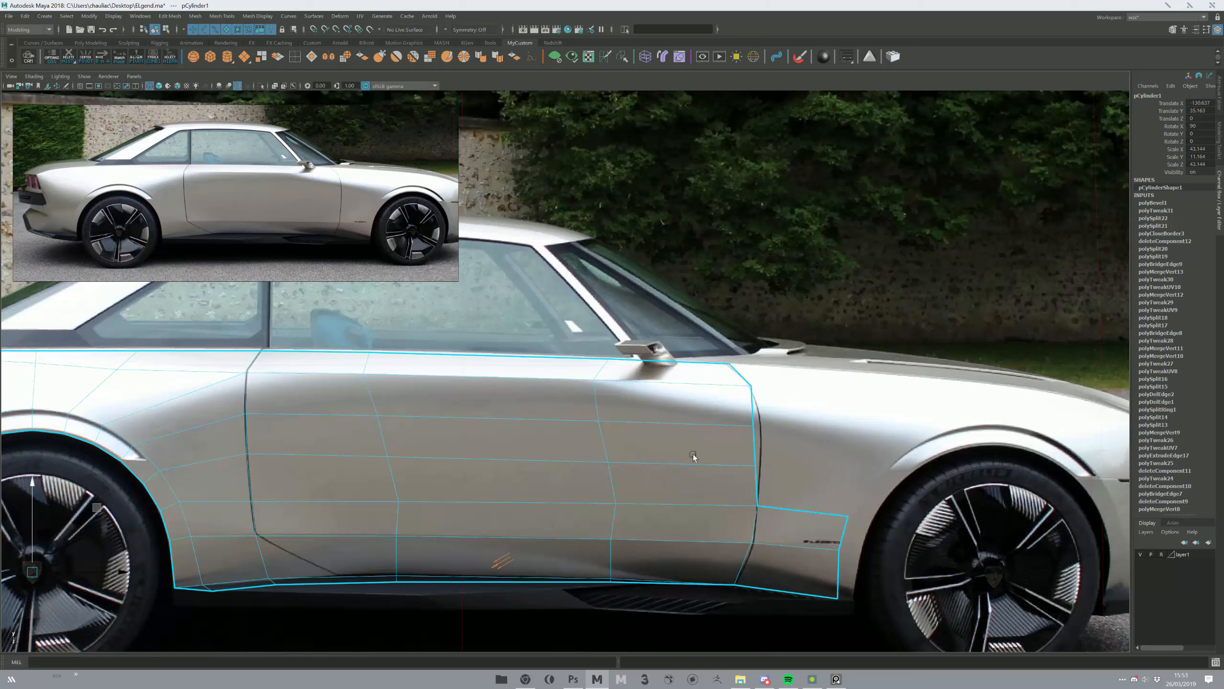
- Align the vertices along the door's front edge with the front door seam and save the scene
right_drag(754, 426, 733, 425)
click(755, 464)
ctrl+click(756, 504)
drag(768, 446, 776, 426)
ctrl+click(759, 463)
right_drag(715, 440, 752, 419)
scroll(374, 405, down, 2)
key(ctrl+s)
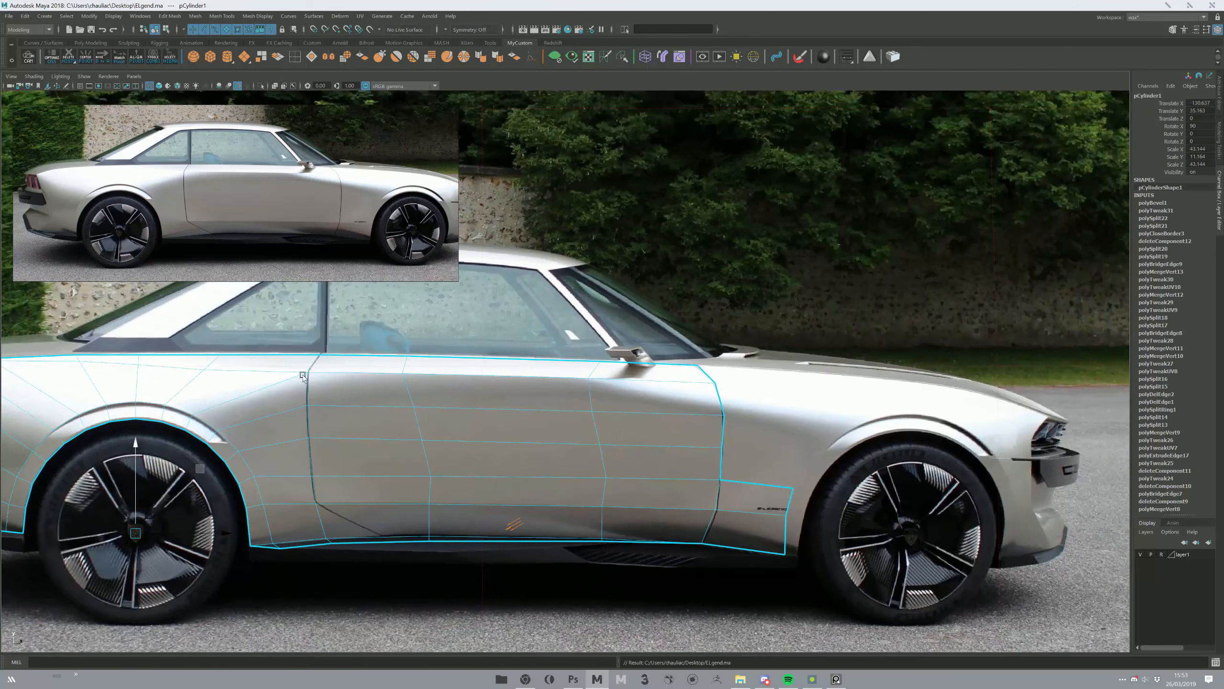
- Move the sill's bottom vertices near the door's rear corner forward to where the door seam meets the sill
scroll(330, 532, up, 4)
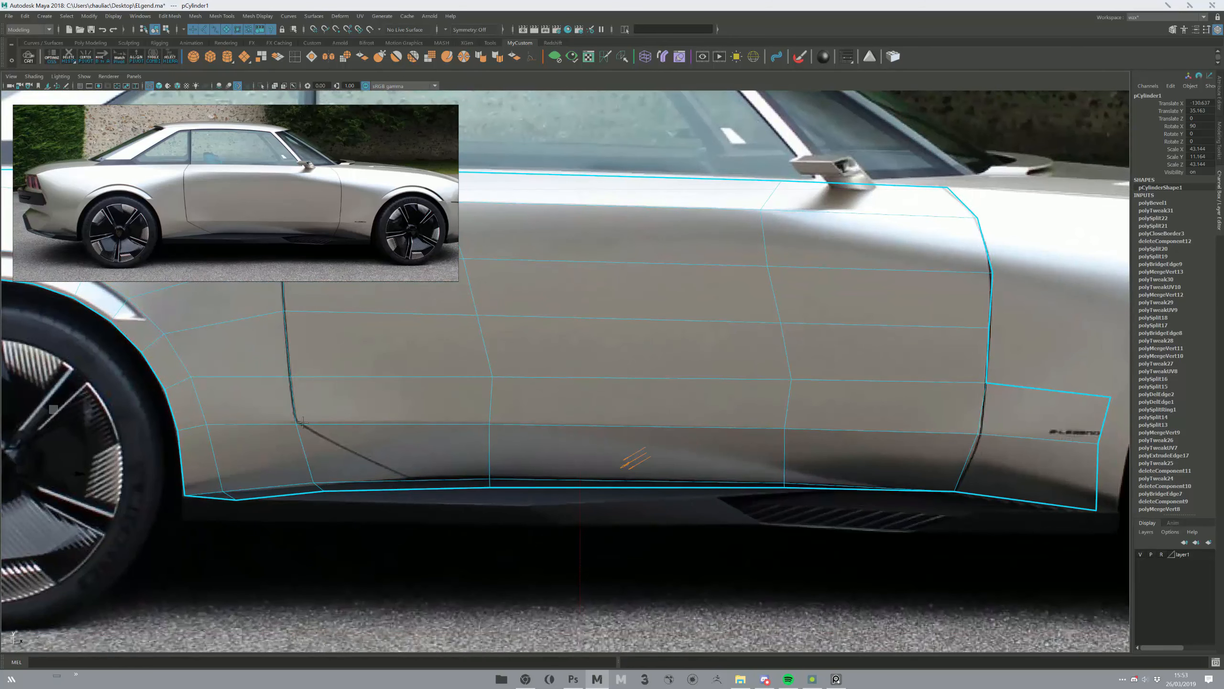
right_drag(312, 429, 300, 438)
drag(346, 499, 434, 487)
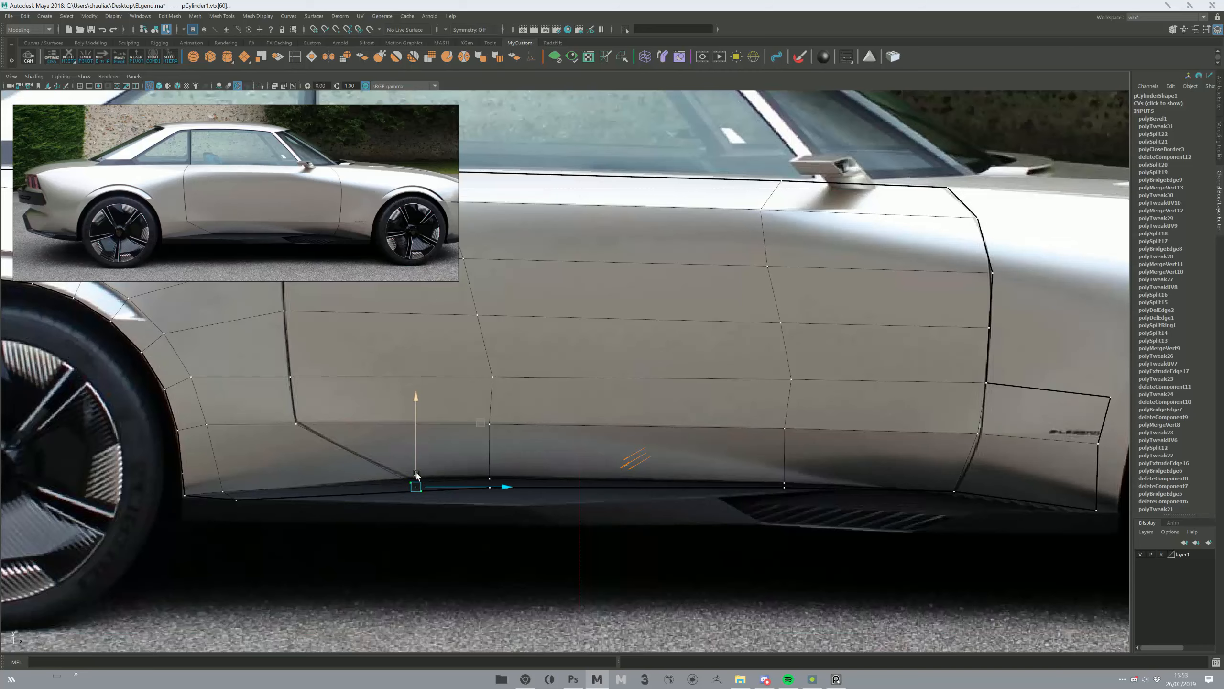
scroll(463, 501, down, 4)
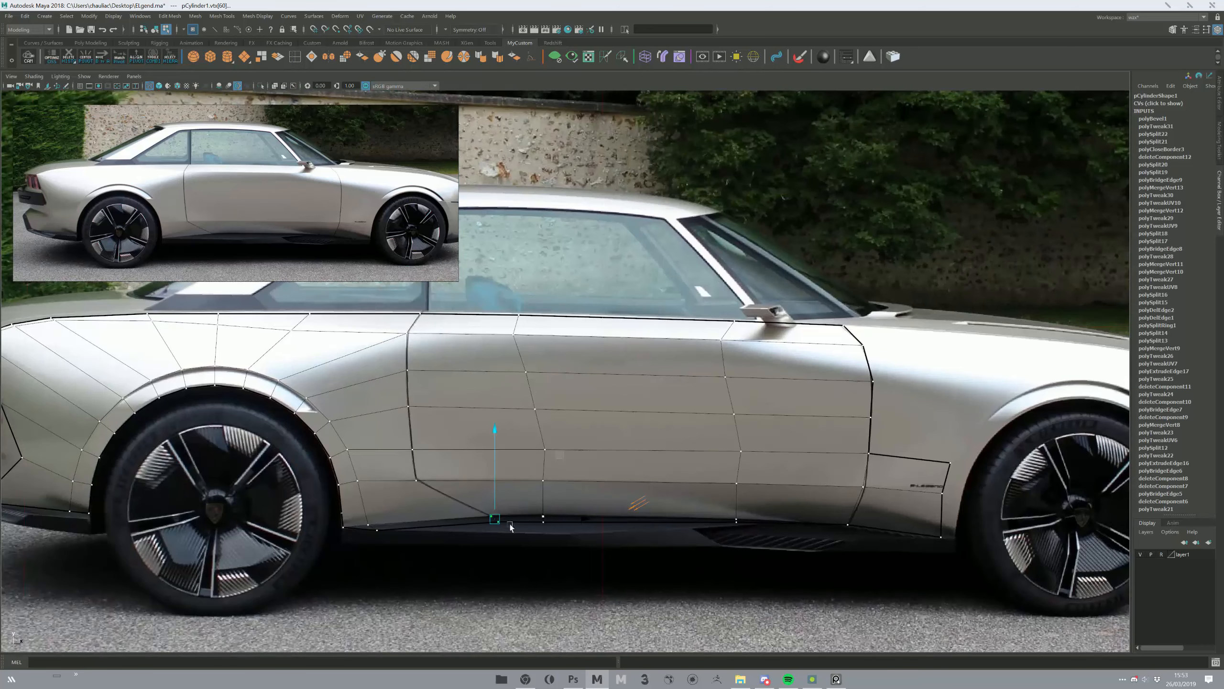
- Adjust the sill vertex near the door's rear corner and shift the middle loop's lower door vertices toward the front of the car
mouse_move(510, 527)
middle_down()
mouse_move(456, 532)
mouse_move(494, 525)
middle_up()
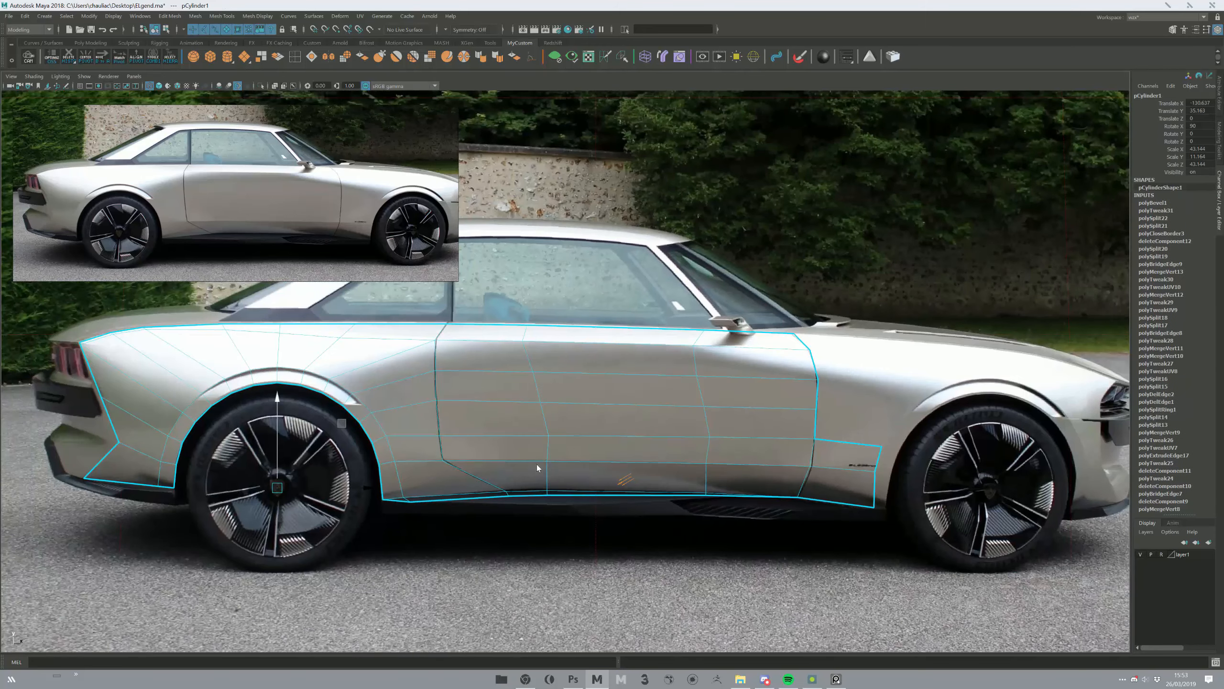
key(F9)
click(548, 461)
shift+middle_drag(548, 462, 554, 463)
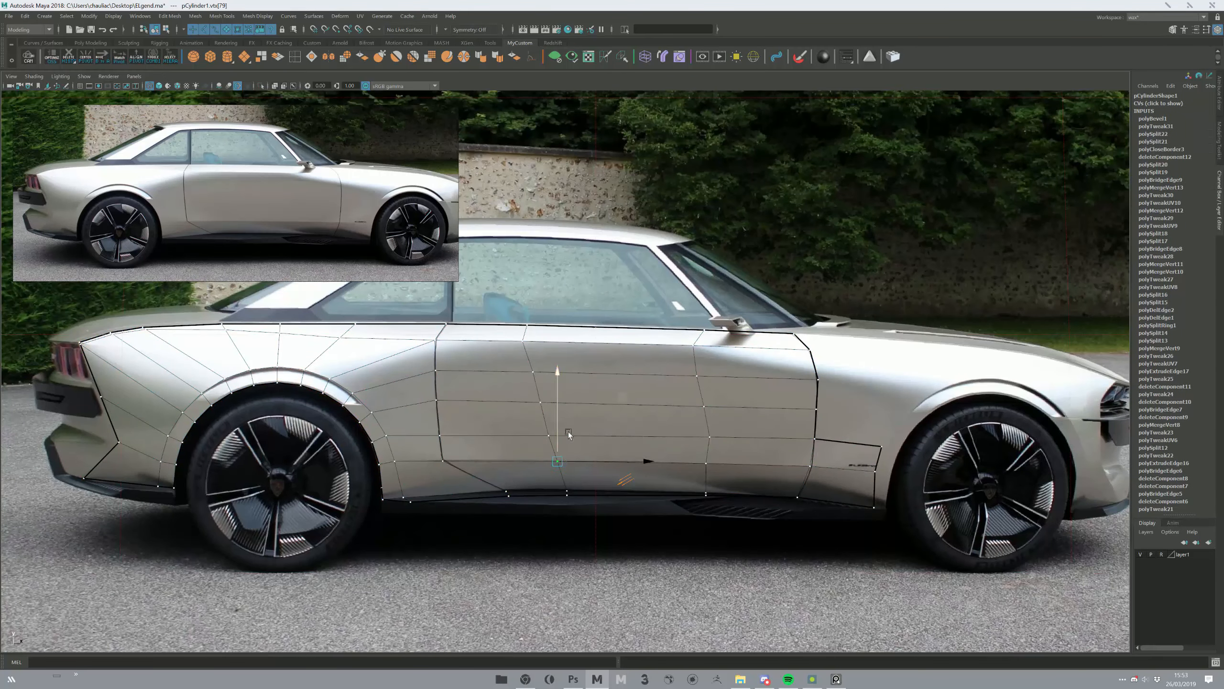
key(F8)
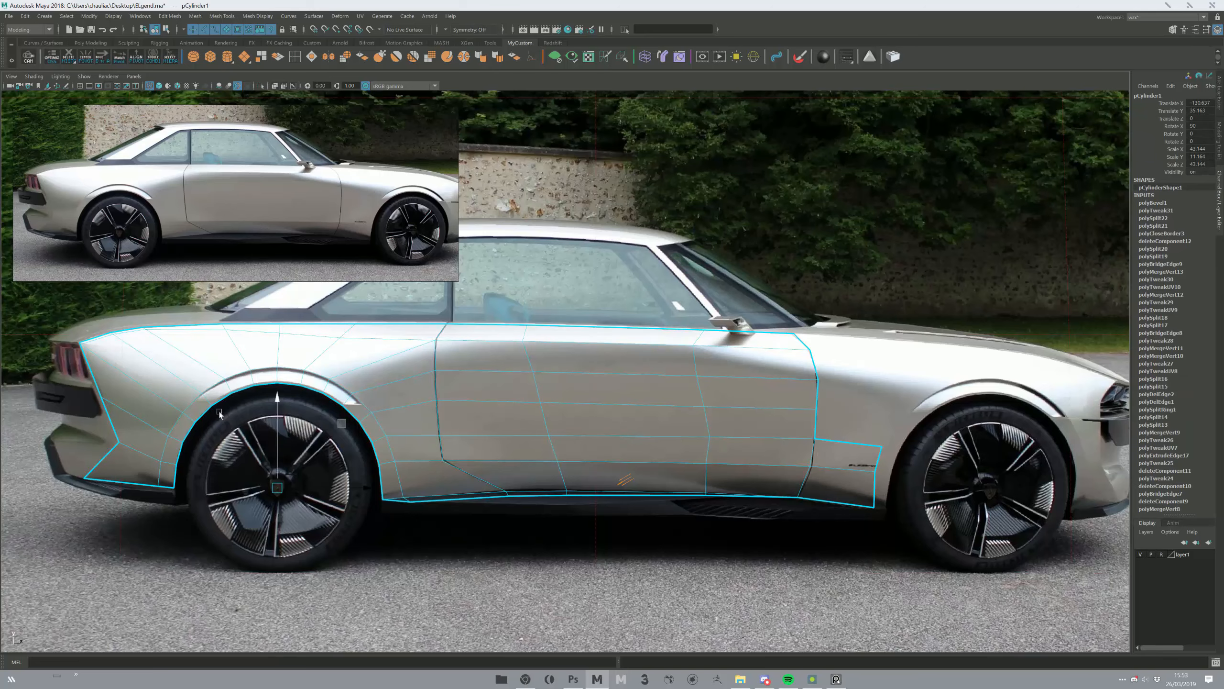
- Frame the side body in the perspective view and soften all of its edges
key(space)
key(space)
alt+drag(627, 289, 541, 464)
click(541, 465)
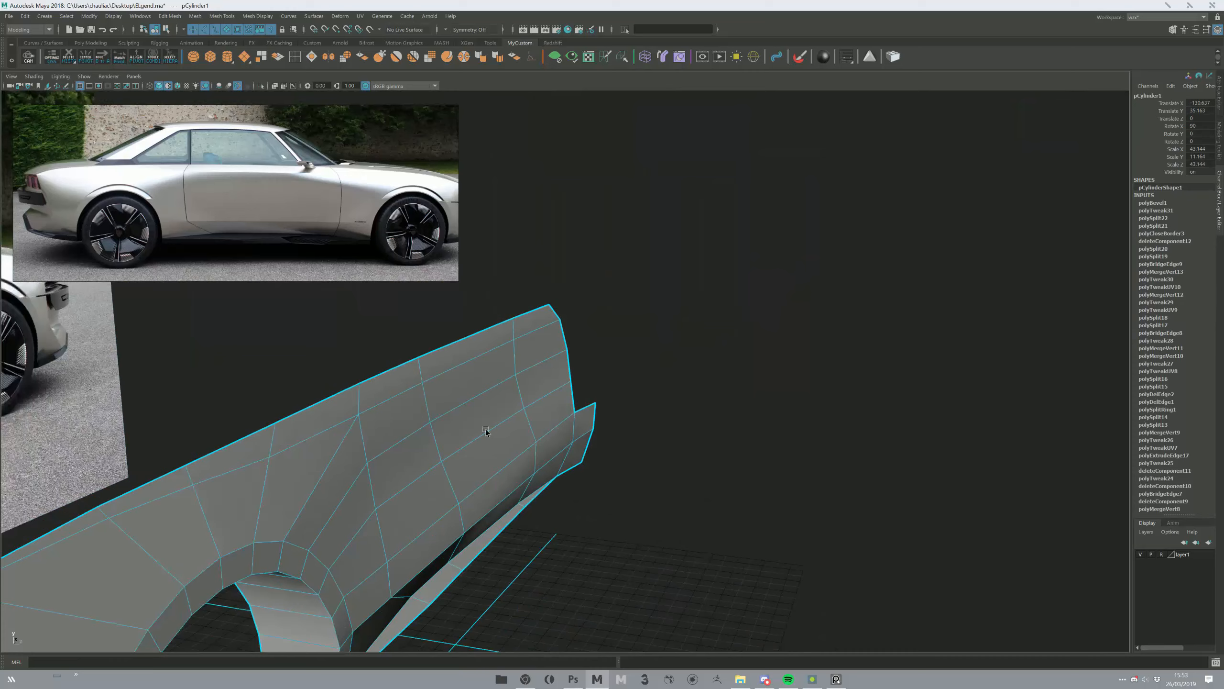
key(f)
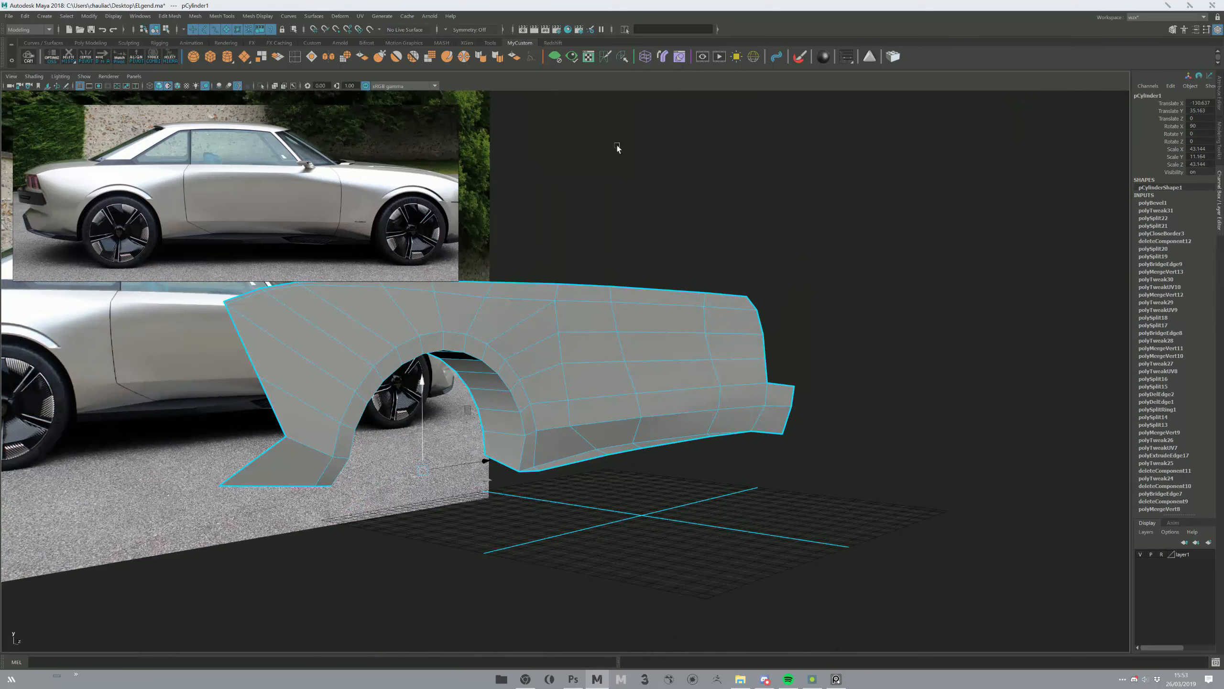
alt+drag(581, 145, 590, 273)
shift+right_drag(591, 274, 587, 423)
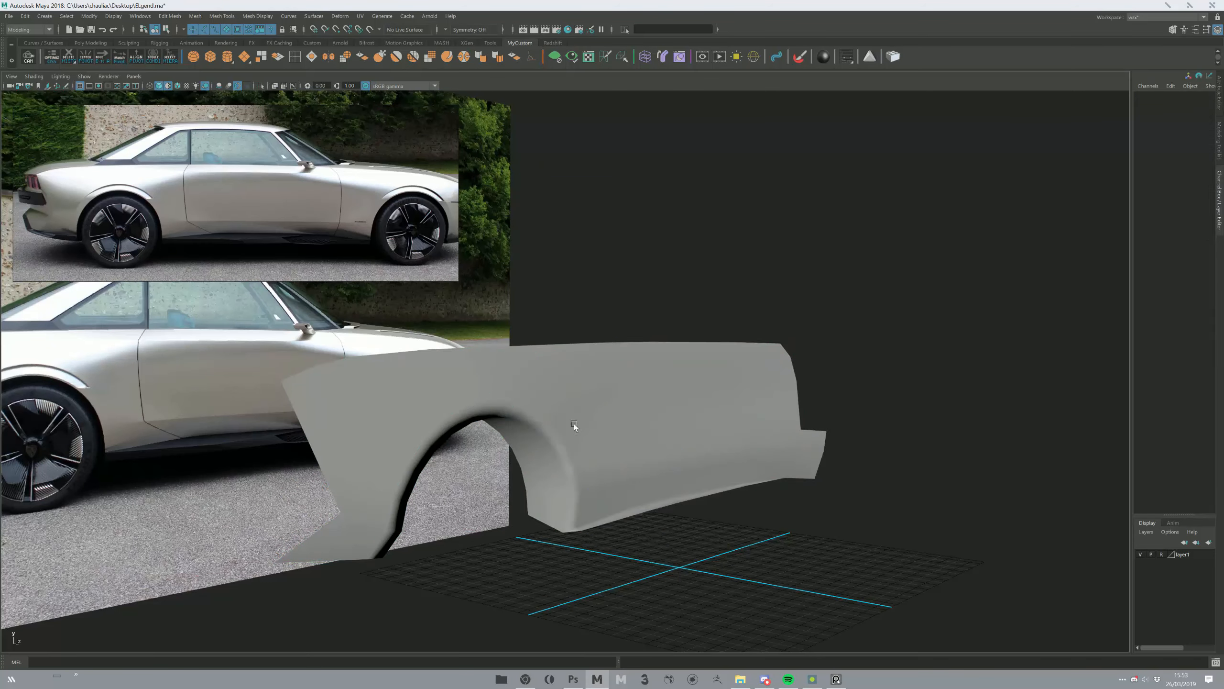
- Harden the inner and outer edge loops along the rim of the rear wheel arch
alt+drag(524, 424, 566, 381)
right_drag(517, 369, 517, 350)
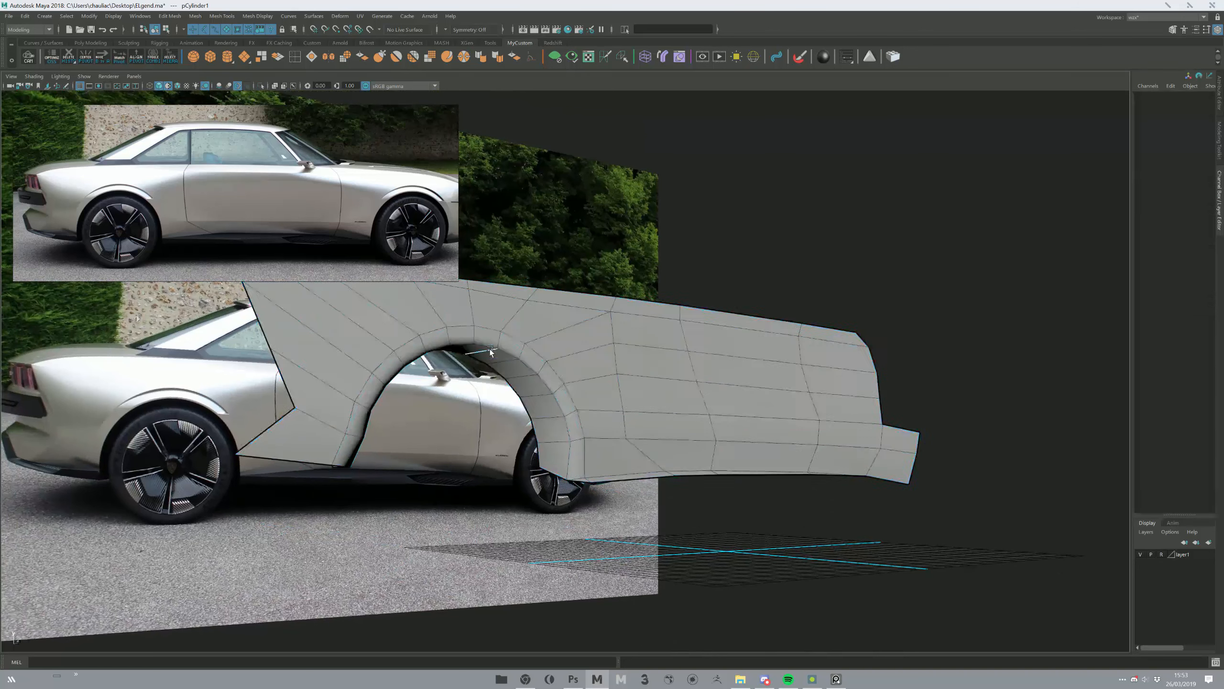
double_click(484, 348)
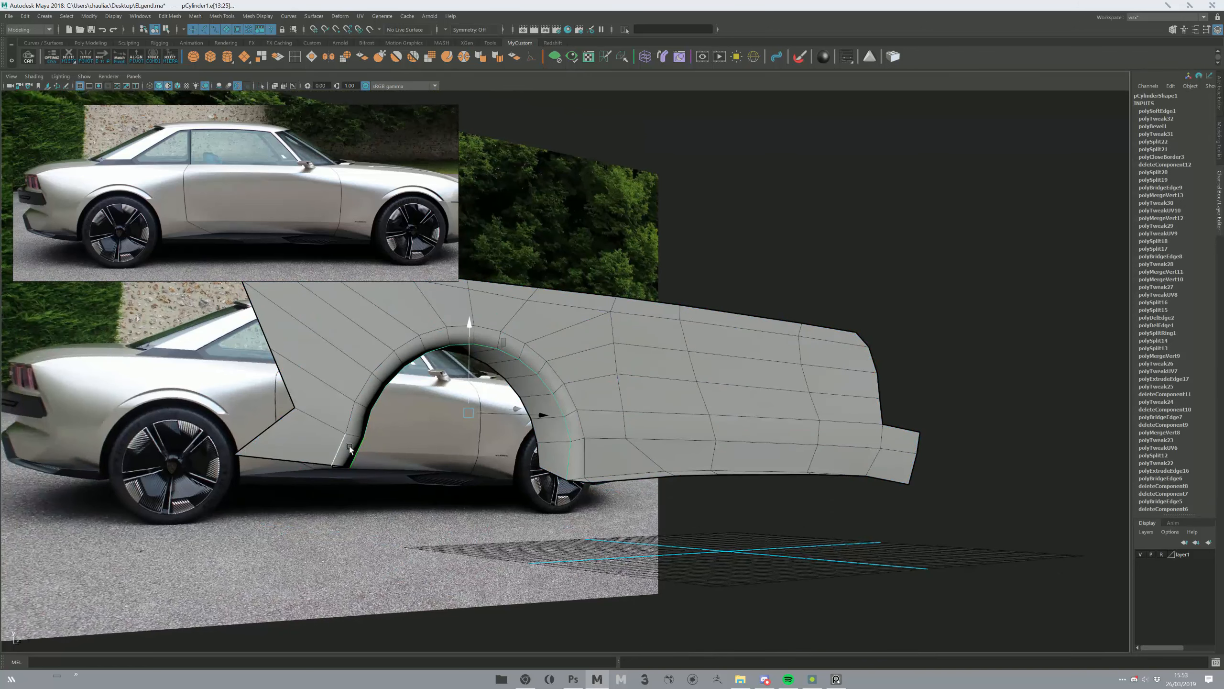
shift+double_click(335, 450)
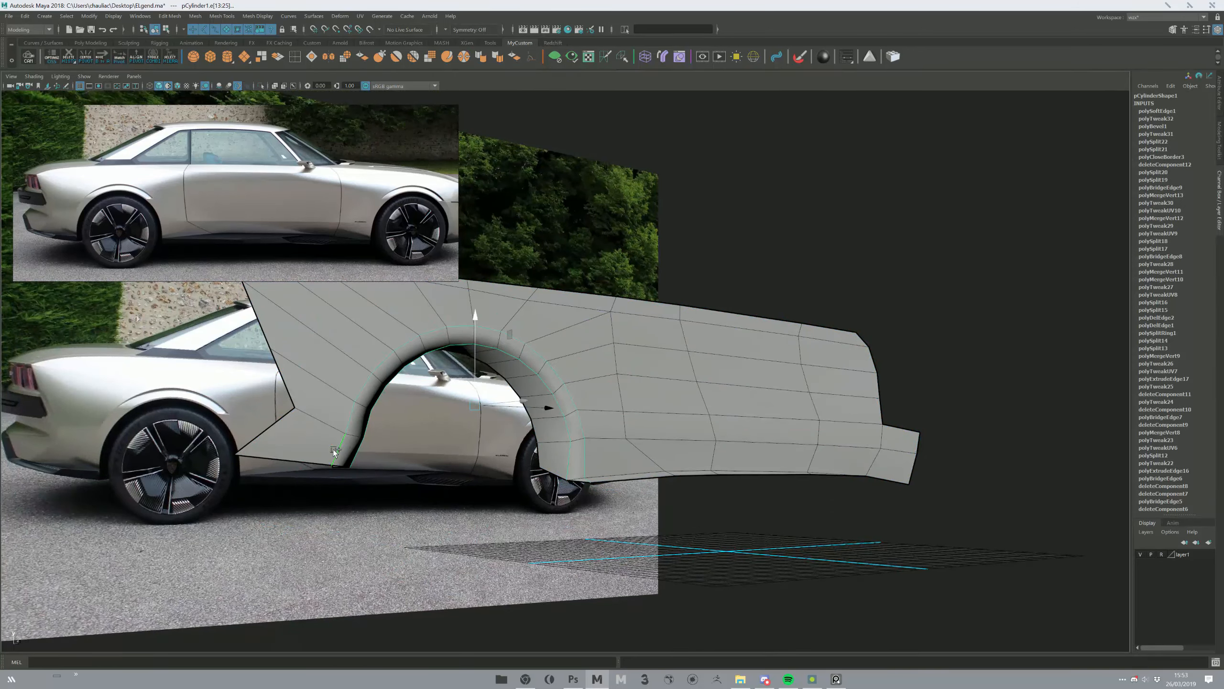
click(505, 59)
- Harden the horizontal edge loop running along the body's shoulder line
alt+drag(482, 366, 540, 372)
double_click(399, 351)
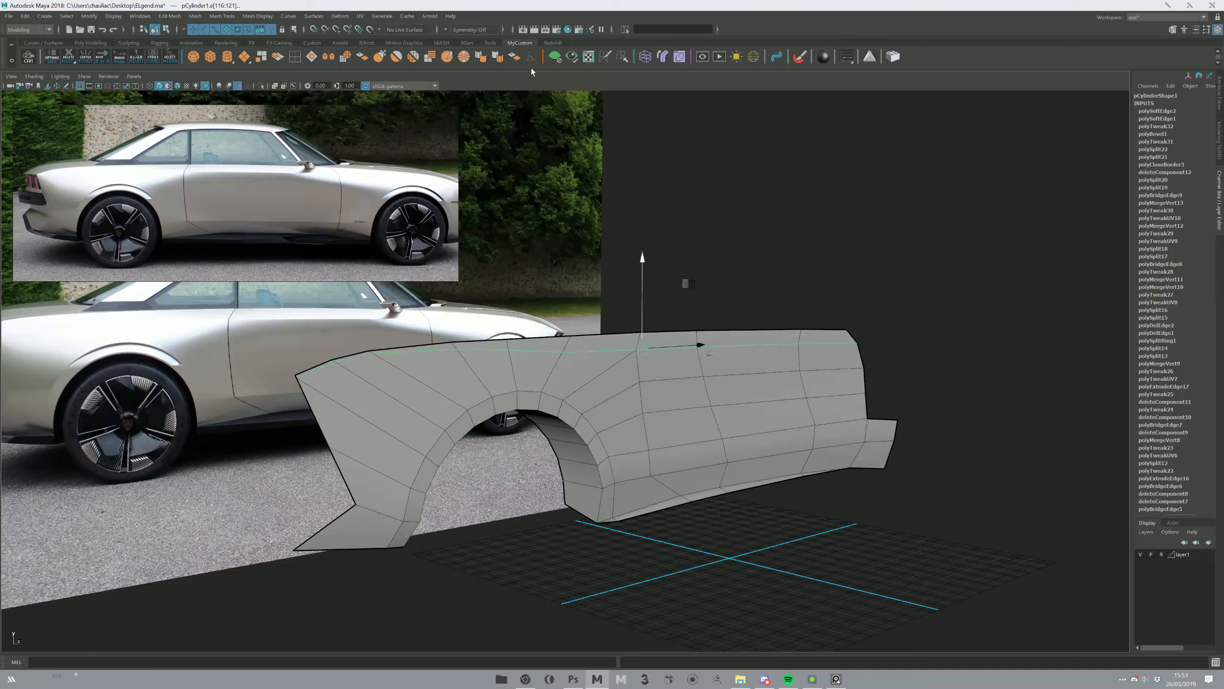
click(756, 251)
alt+drag(756, 251, 566, 364)
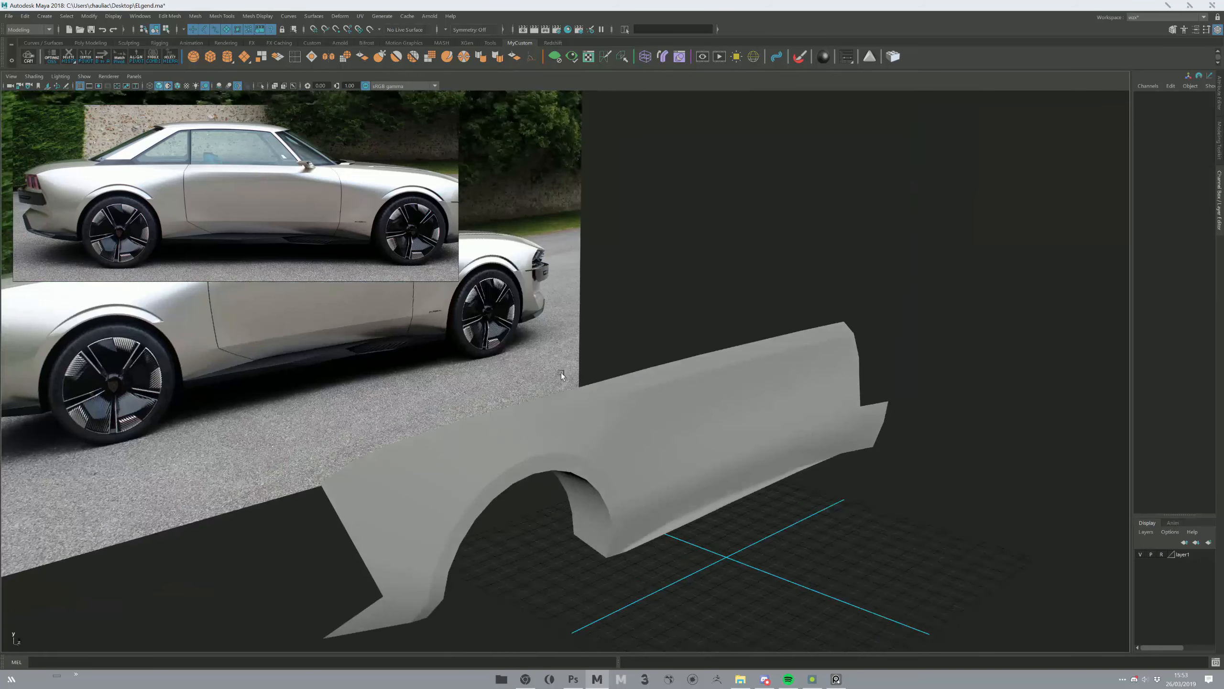
- Harden the horizontal crease loop above the sill, leaving out the part that runs into the wheel arch
alt+drag(761, 382, 478, 475)
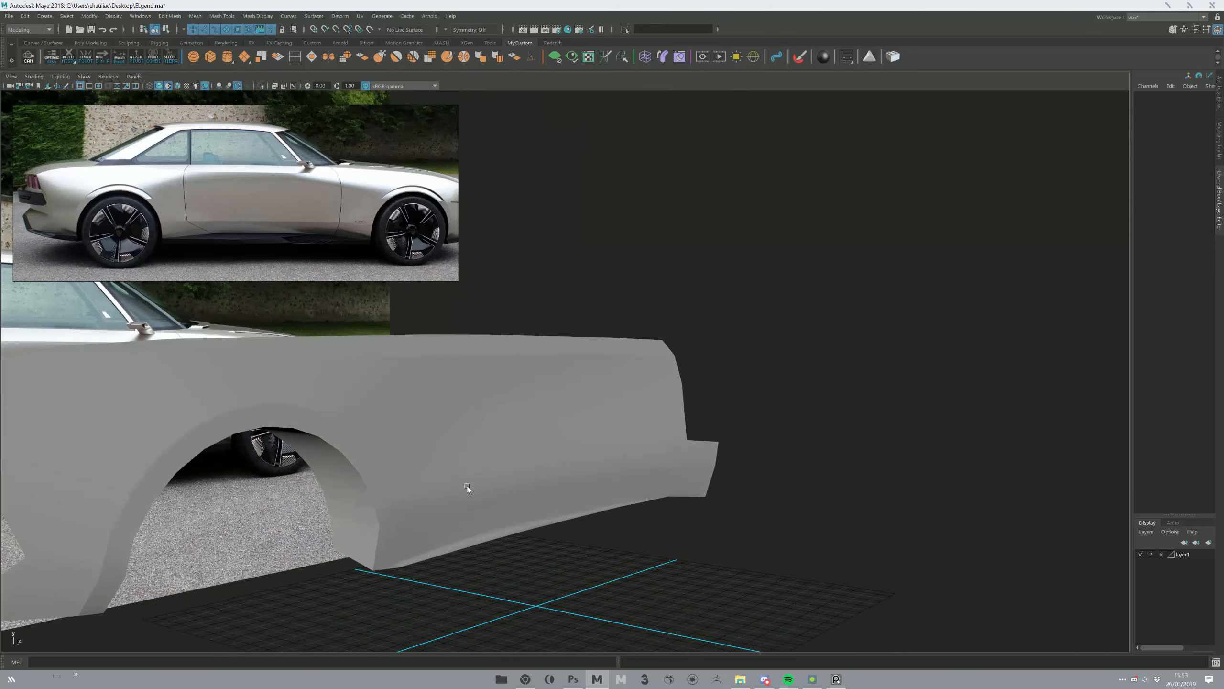
double_click(473, 502)
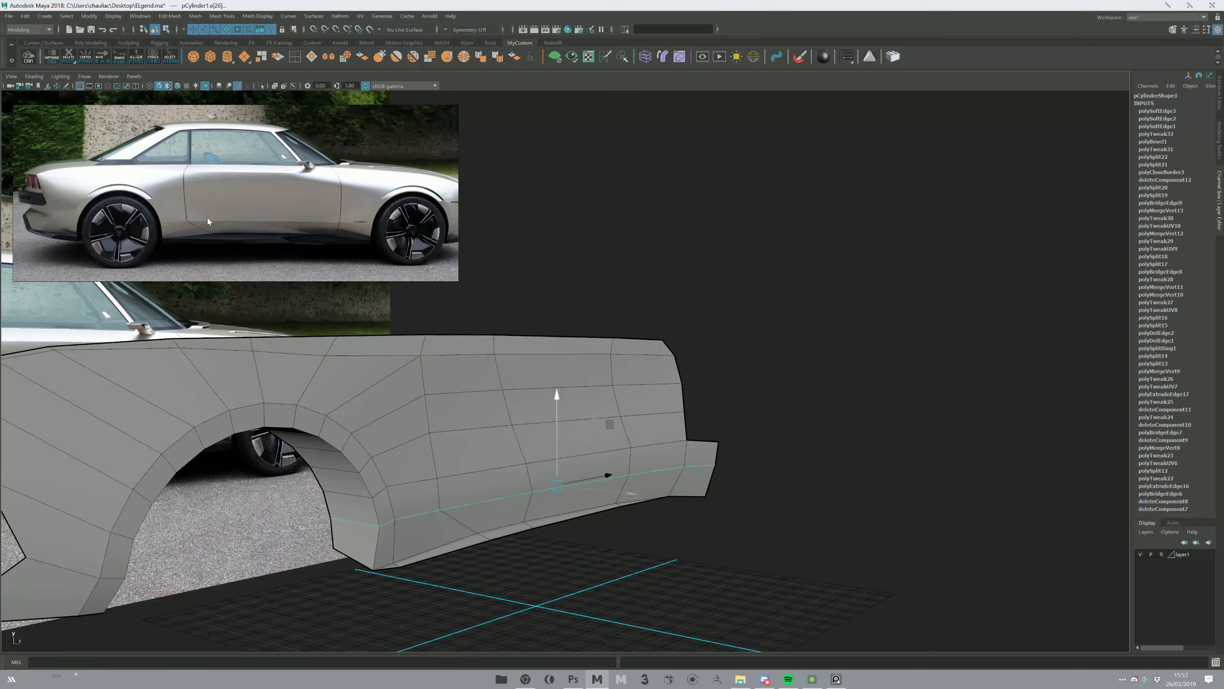
double_click(397, 513)
ctrl+click(384, 525)
click(636, 252)
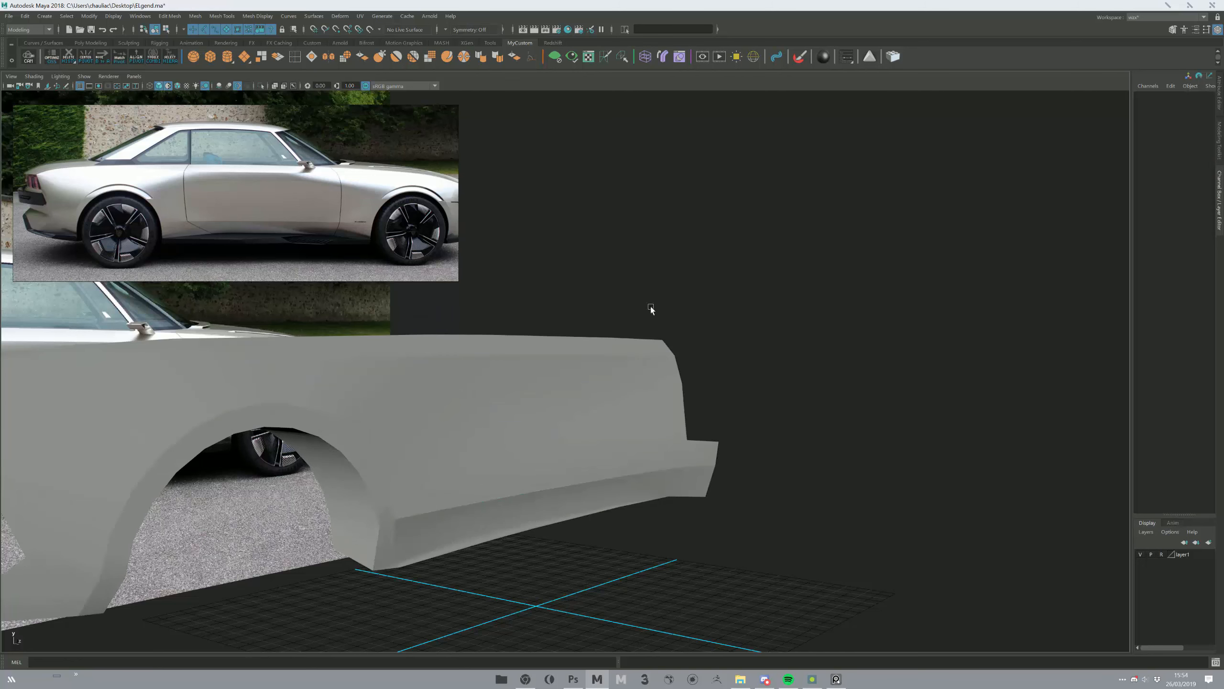
- Soften the vertical and bottom edges at the sill's rear end, next to the wheel arch
scroll(517, 423, up, 2)
key(ctrl+z)
key(ctrl+z)
key(ctrl+z)
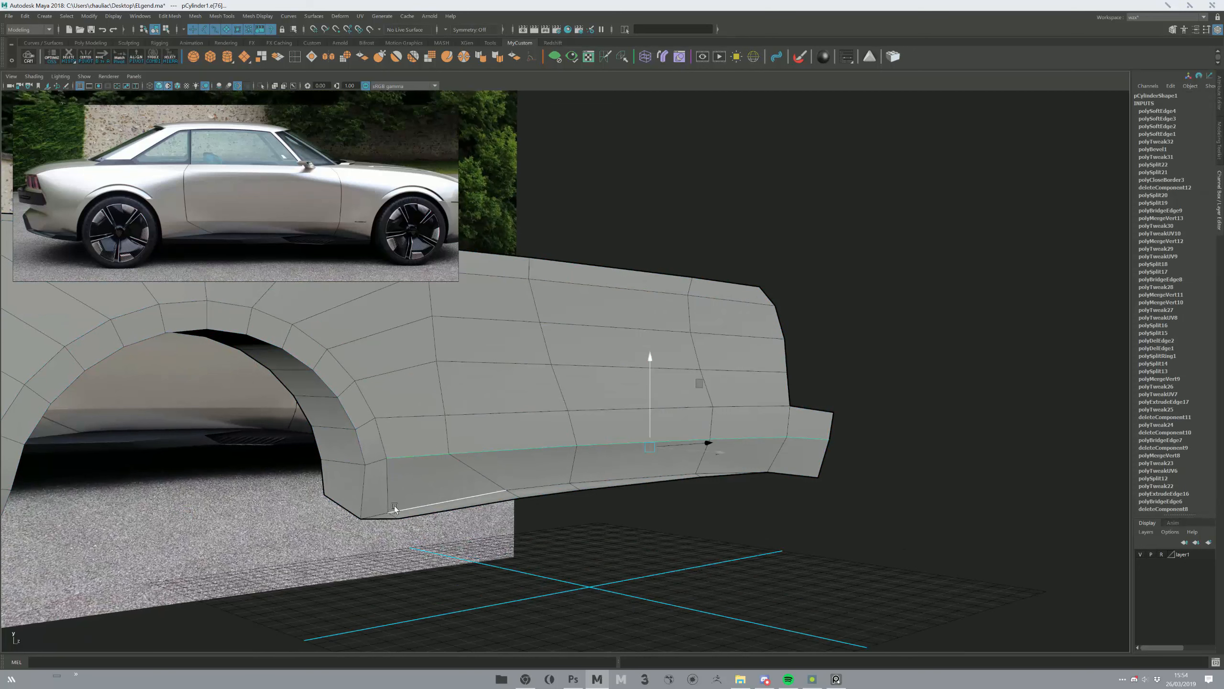
shift+double_click(361, 489)
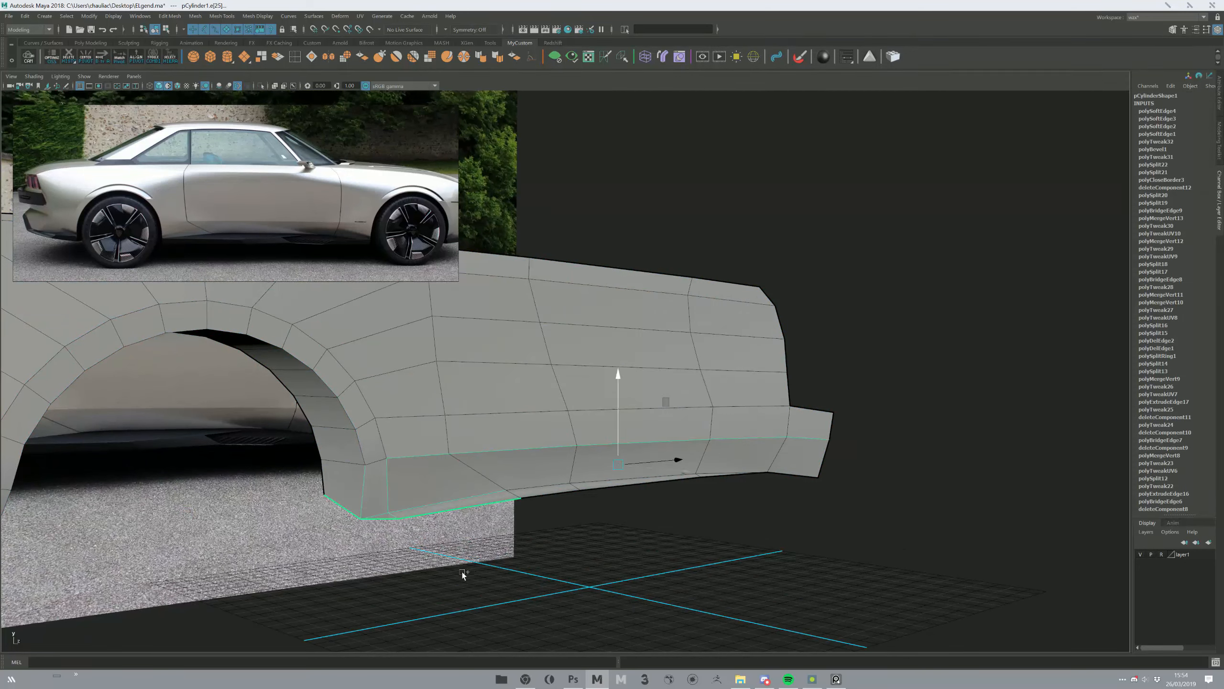
ctrl+double_click(414, 492)
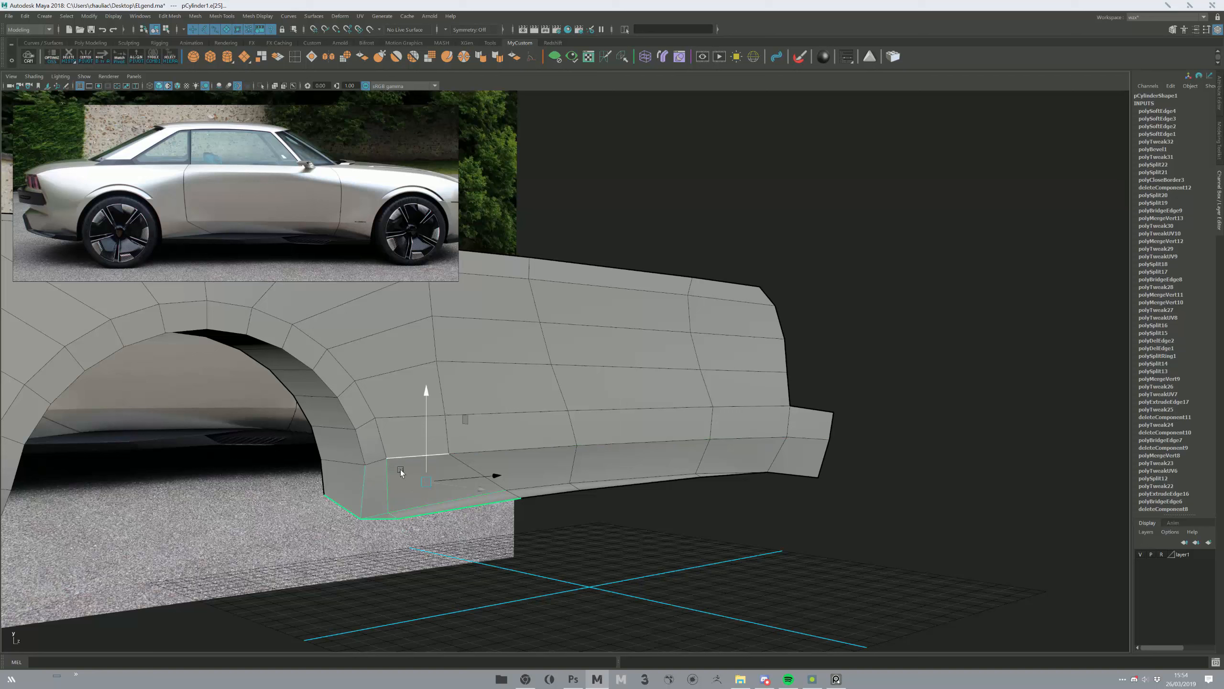
ctrl+click(342, 506)
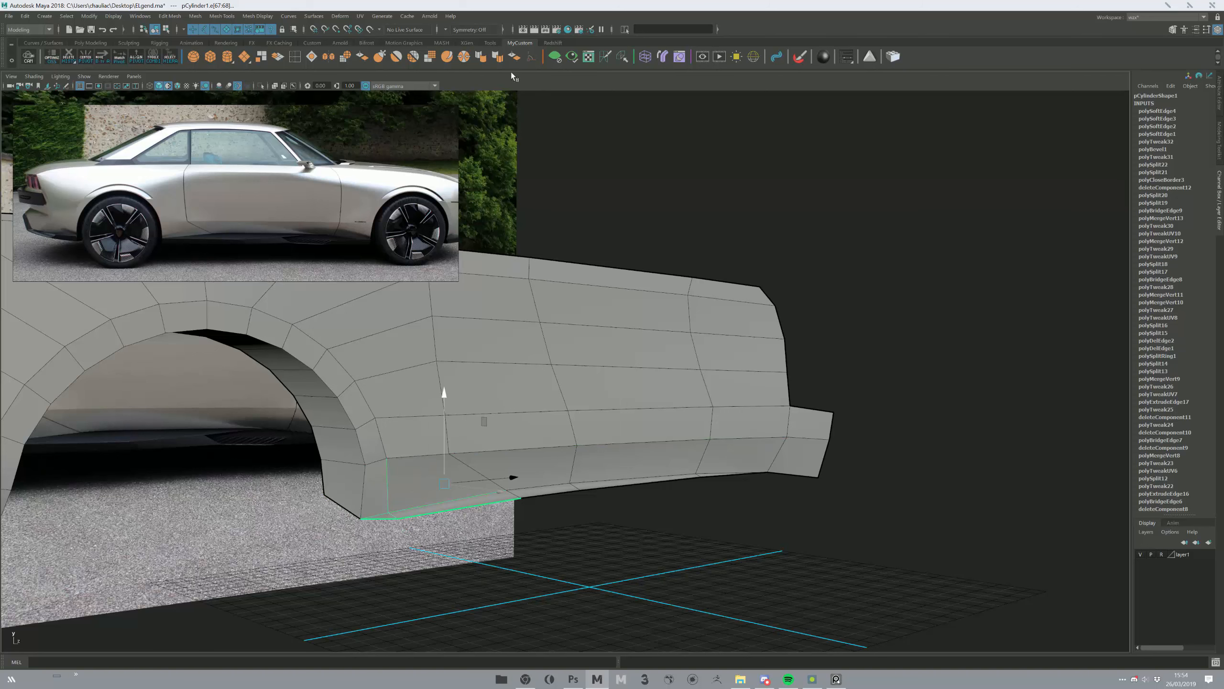
click(486, 62)
click(554, 227)
- Soften the short edge beside the wheel arch just above the sill crease
alt+drag(410, 470, 364, 475)
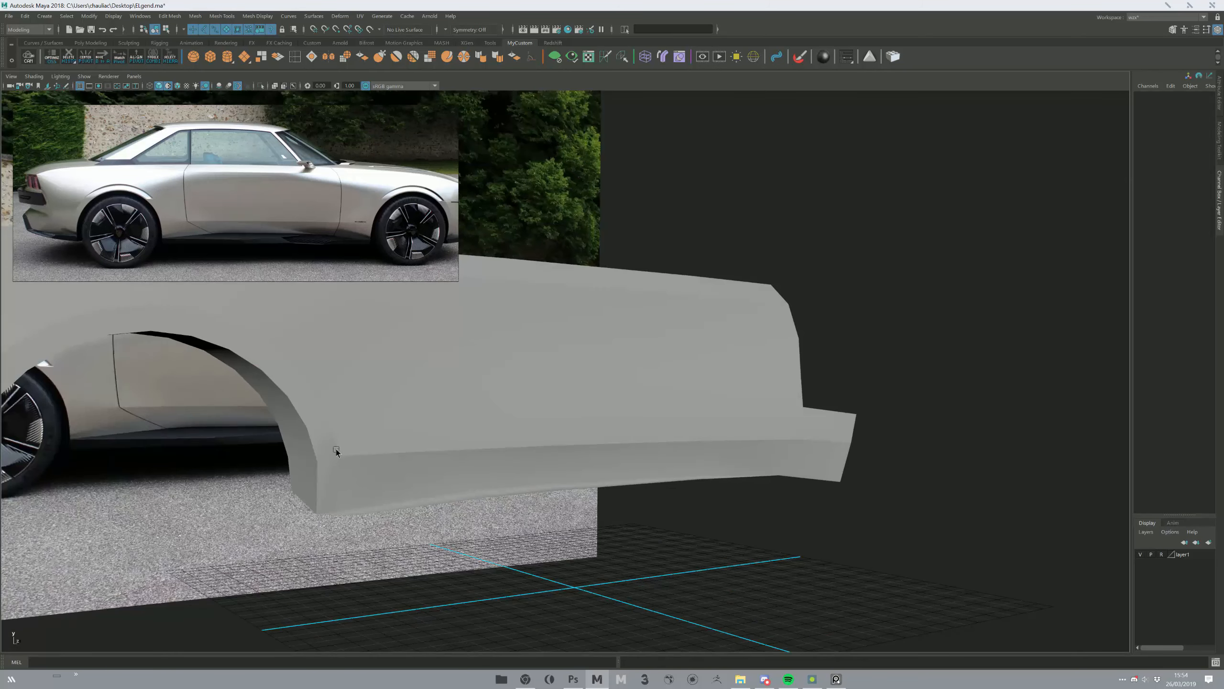
right_drag(336, 449, 333, 431)
click(331, 434)
click(482, 57)
click(534, 111)
- Adjust the edge softness of the loop running along the bottom of the sill
alt+drag(534, 111, 576, 504)
right_drag(548, 495, 548, 496)
click(538, 513)
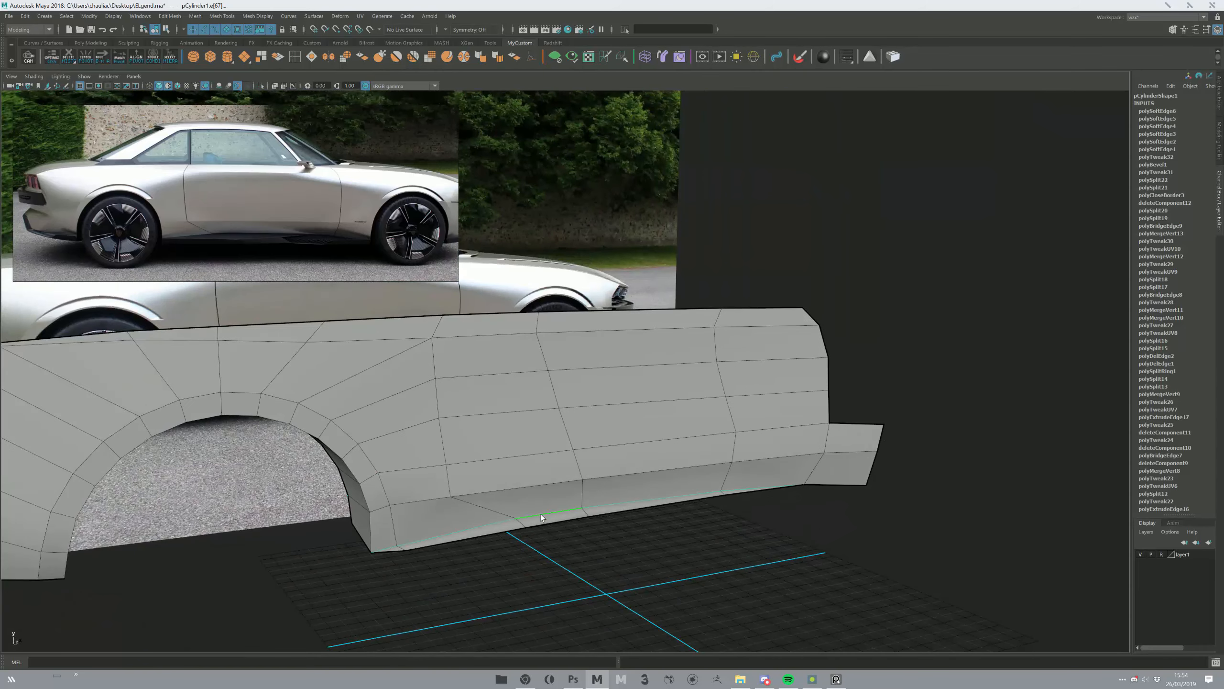
click(838, 220)
- Adjust the vertex where the shoulder line meets the door's front edge
alt+drag(837, 220, 552, 474)
alt+drag(535, 529, 559, 419)
right_drag(559, 418, 518, 419)
alt+drag(503, 326, 556, 369)
click(557, 351)
click(516, 339)
key(ctrl+z)
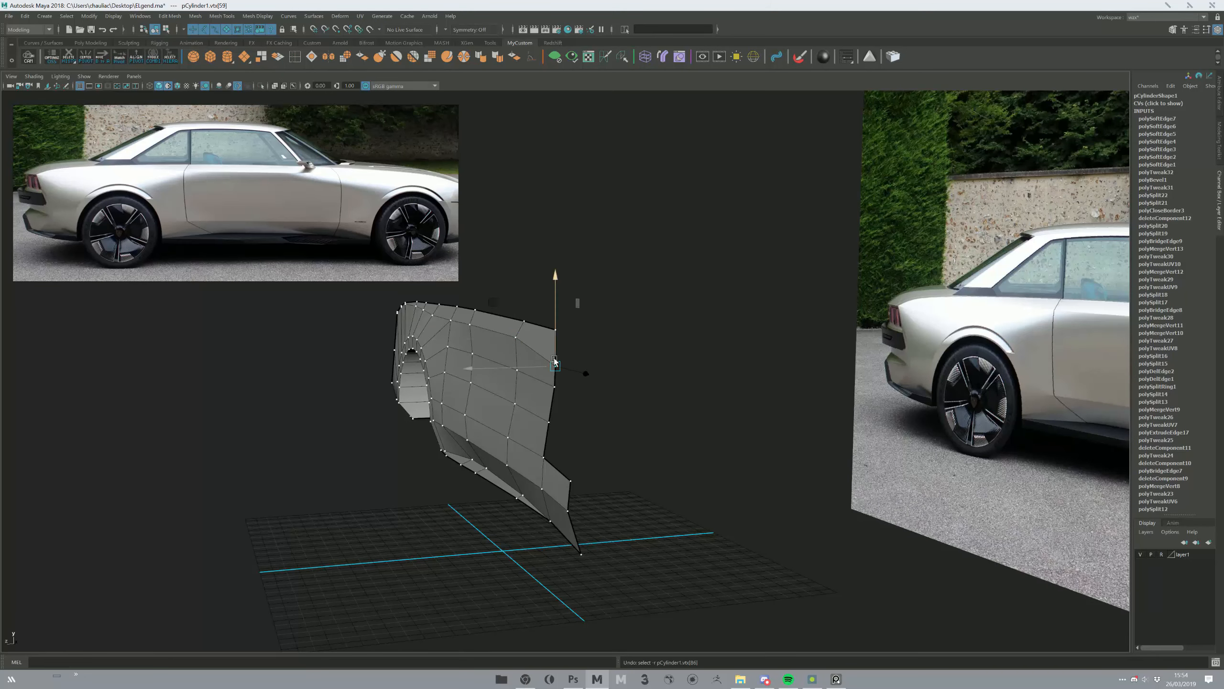
click(601, 417)
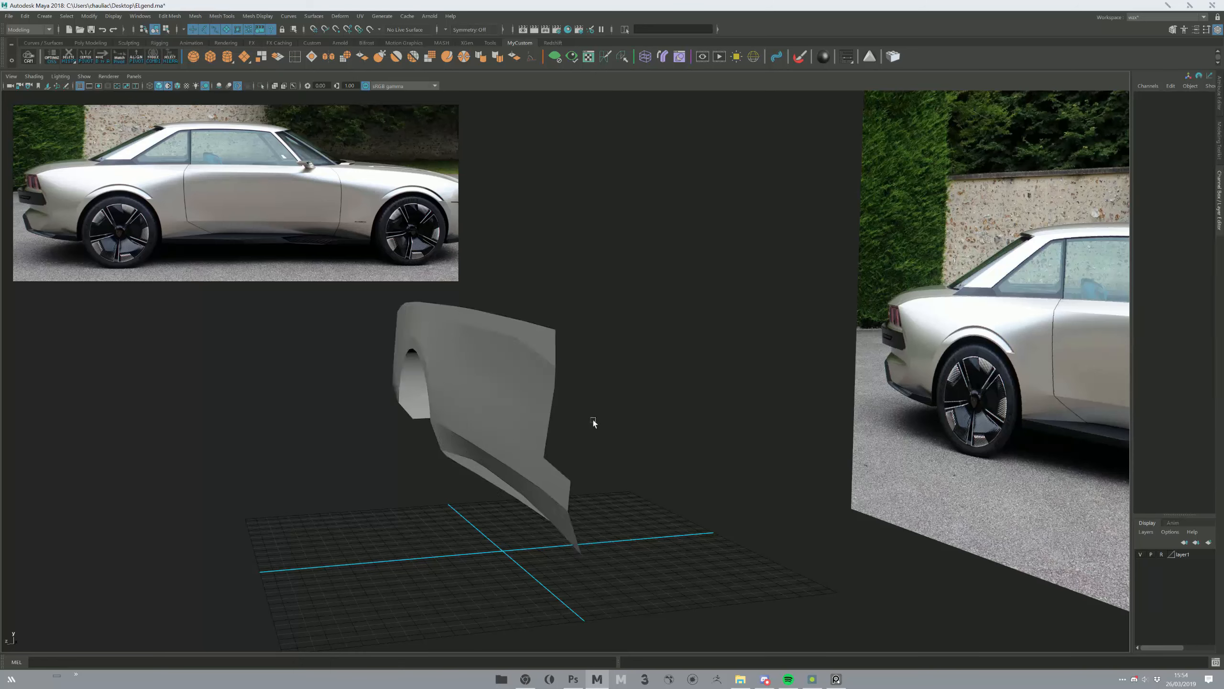
- Soften the front end of the shoulder line at the door's front edge and return to object mode
alt+drag(601, 417, 655, 381)
click(741, 342)
key(F10)
click(731, 338)
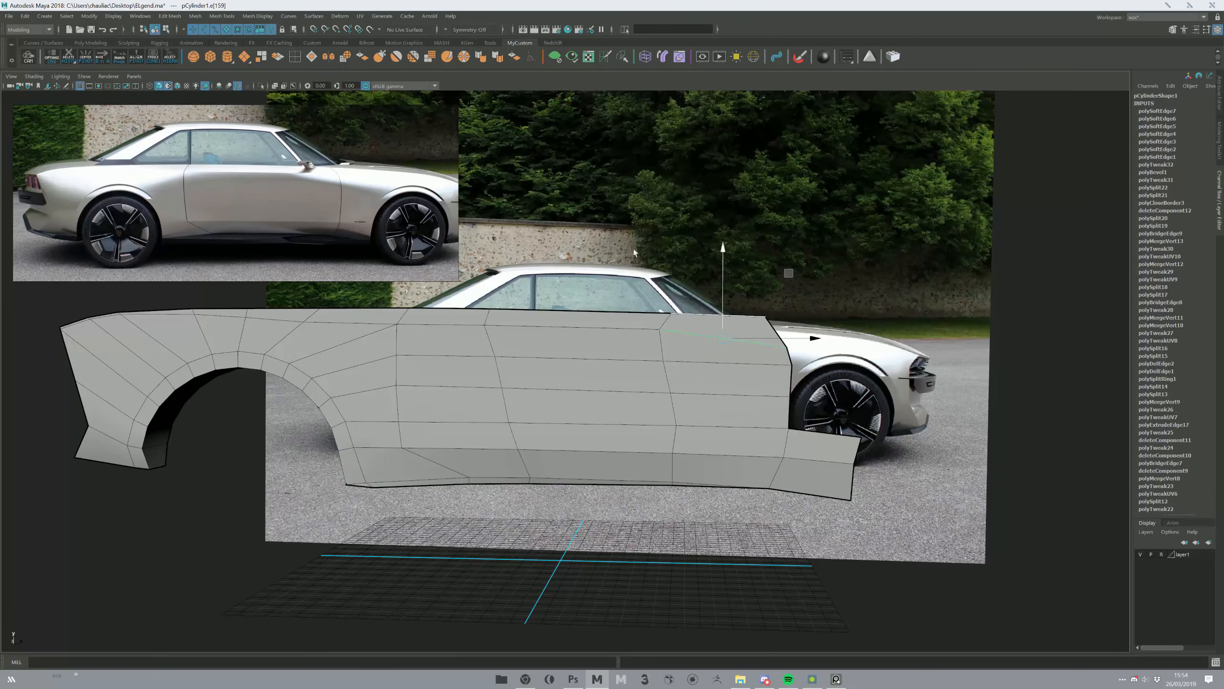
click(480, 62)
key(F8)
- Light the perspective view with the scene lights and clear the selection
click(542, 149)
alt+drag(542, 148, 161, 131)
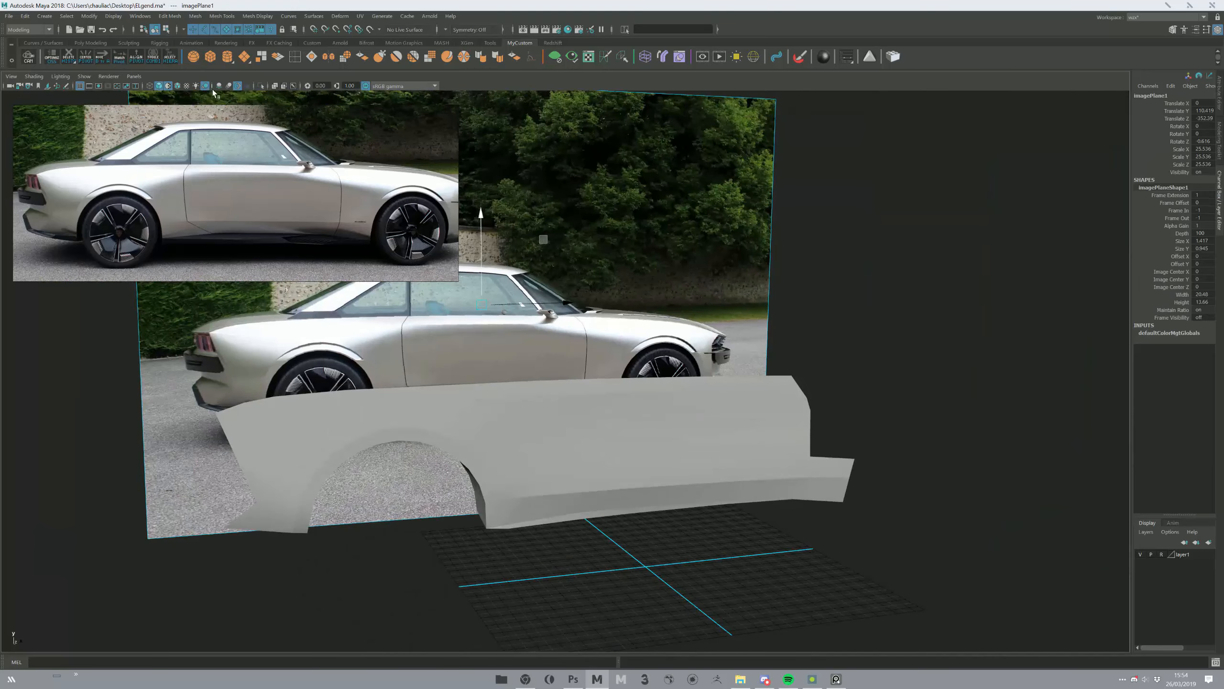
click(197, 87)
alt+drag(531, 356, 678, 318)
click(665, 341)
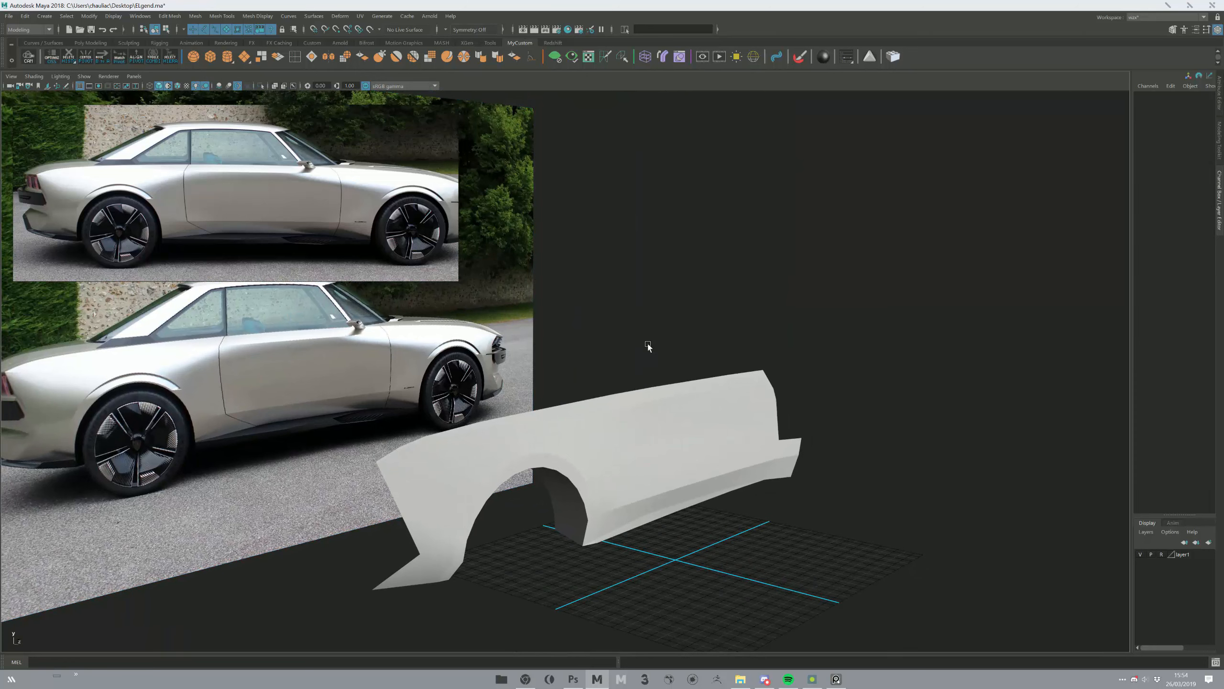
- Open the Outliner, select the HDR_1_Studio light and rotate it to relight the side body
key(shift+o)
click(843, 198)
alt+drag(780, 281, 763, 331)
drag(654, 552, 662, 525)
drag(662, 525, 482, 521)
- Rotate the HDR_1_shadow light, undo the last rotation, and save the scene
click(852, 208)
mouse_move(574, 463)
mouse_down()
mouse_move(603, 415)
mouse_move(531, 475)
mouse_up()
alt+right_drag(531, 475, 503, 474)
alt+middle_drag(503, 474, 491, 462)
mouse_move(586, 448)
mouse_down()
mouse_move(599, 419)
mouse_move(554, 423)
mouse_up()
key(ctrl+z)
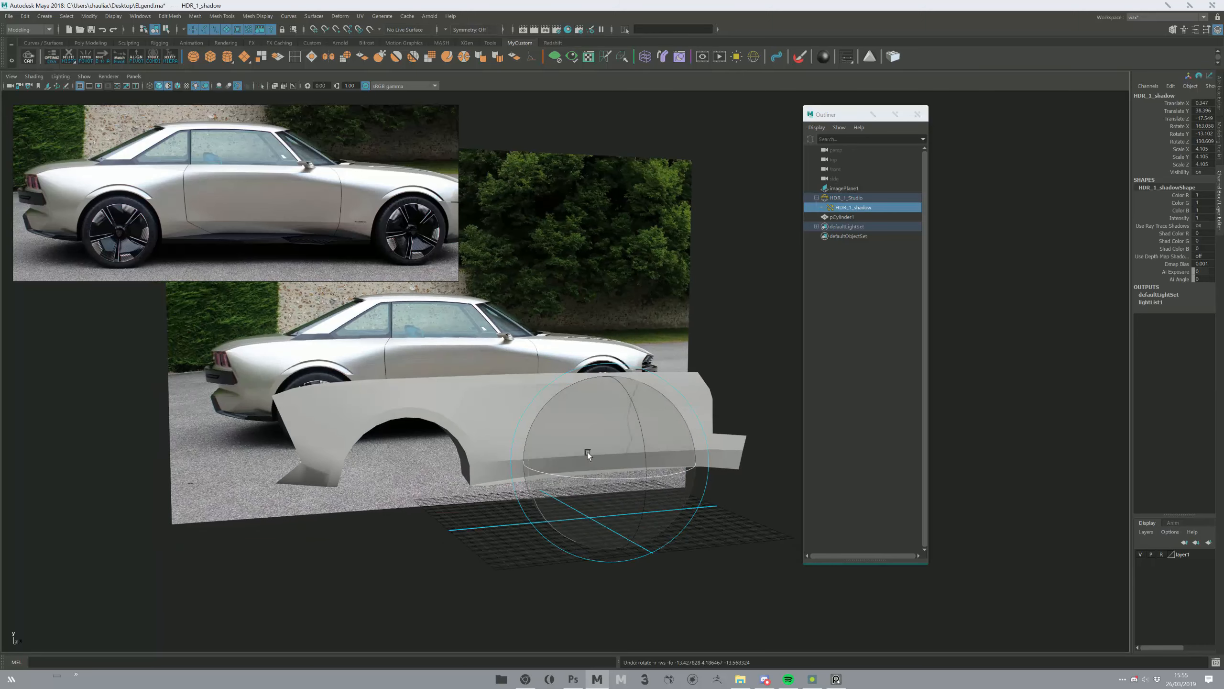
click(551, 420)
alt+right_drag(564, 429, 635, 428)
key(ctrl+s)
- Extrude the rear border edges of the body behind the wheel arch inward to form a return strip
alt+drag(636, 423, 374, 417)
alt+right_drag(322, 371, 362, 424)
mouse_move(361, 424)
alt+mouse_down()
mouse_move(374, 415)
mouse_move(377, 426)
mouse_move(356, 431)
alt+mouse_up()
alt+middle_drag(276, 443, 379, 419)
key(F10)
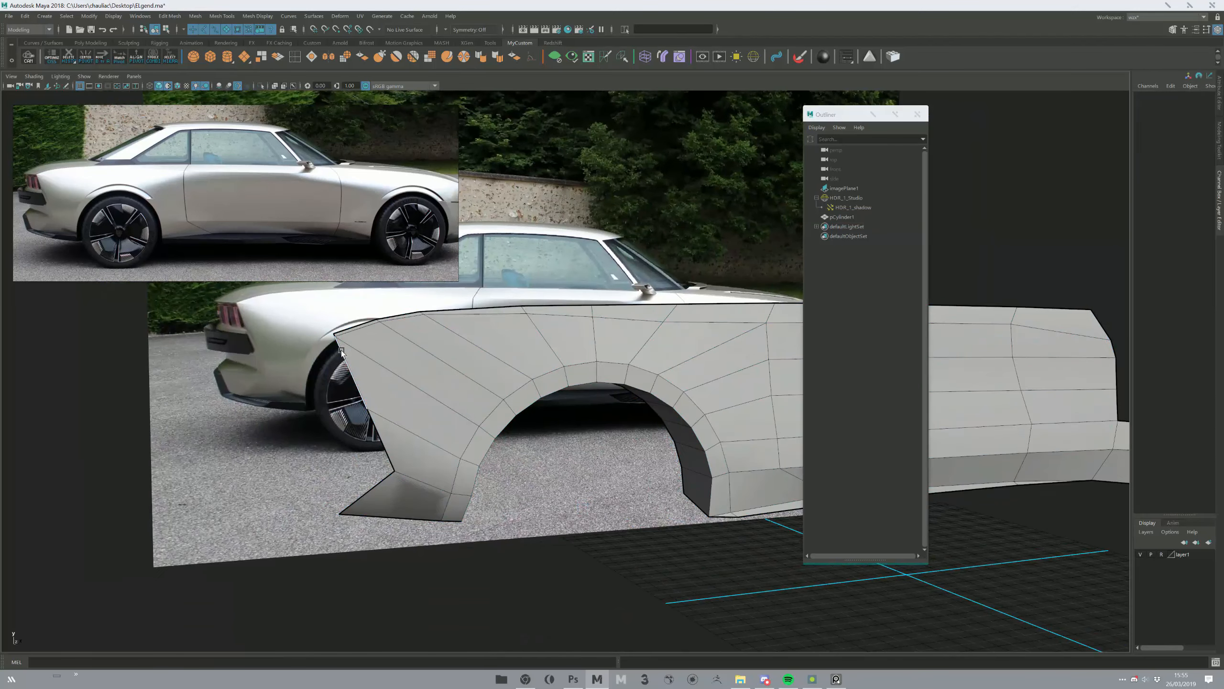
key(ctrl+shift+x)
shift+double_click(368, 491)
key(w)
alt+drag(377, 498, 401, 457)
alt+drag(410, 456, 373, 422)
drag(401, 483, 430, 488)
click(461, 456)
- Insert an edge loop around the rear wheel arch between the arch rim and the outer body edges
scroll(509, 373, down, 5)
alt+drag(509, 374, 325, 438)
click(377, 436)
key(ctrl+shift+x)
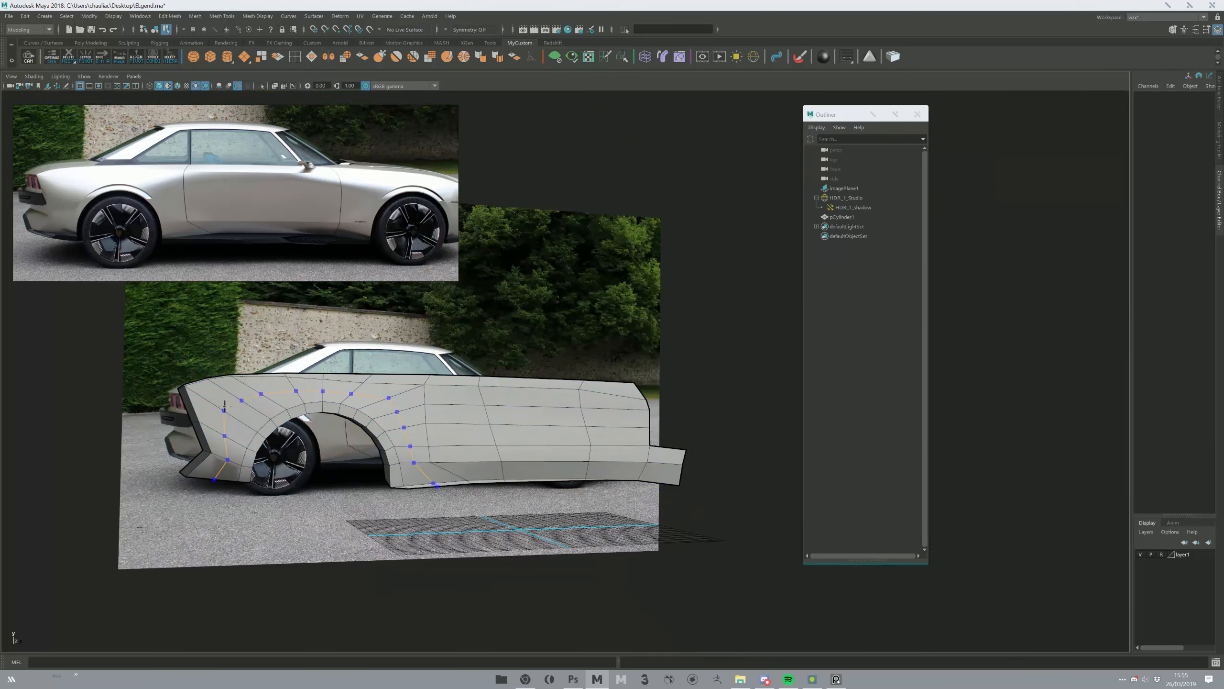
ctrl+click(227, 408)
scroll(347, 475, up, 3)
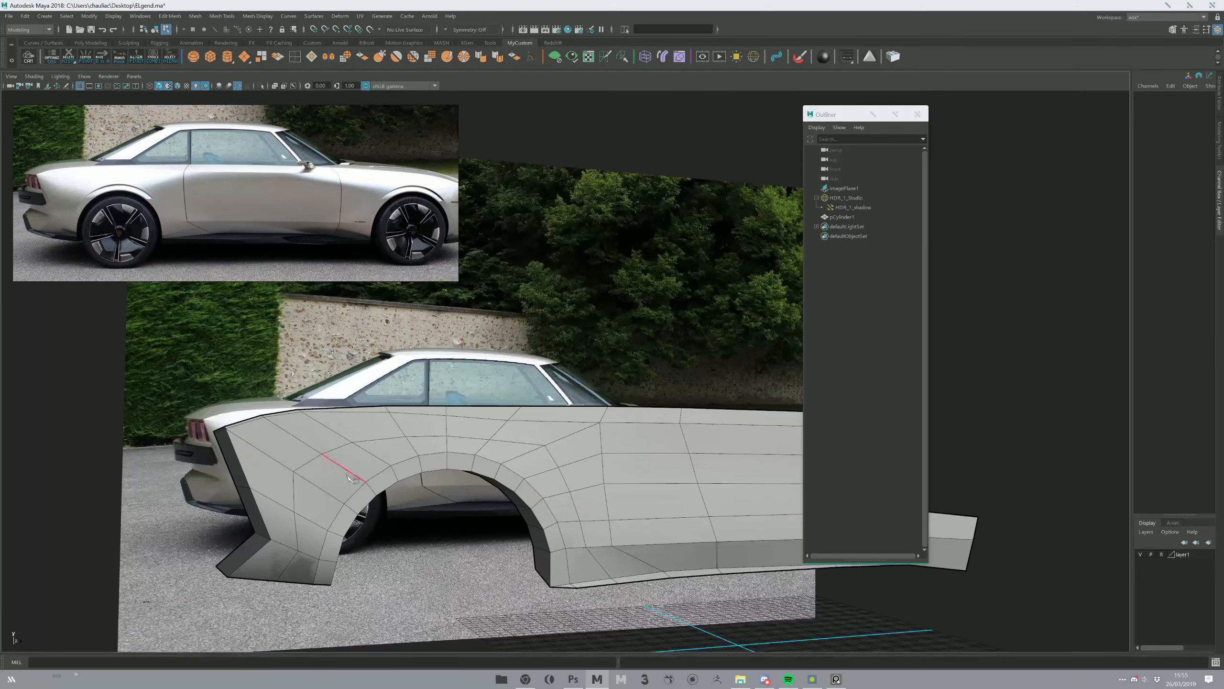
double_click(313, 458)
alt+drag(312, 457, 507, 482)
key(w)
- Insert additional vertical edge loops across the rear, middle and front parts of the door panel
key(ctrl+shift+x)
ctrl+click(481, 361)
ctrl+click(672, 365)
click(525, 406)
alt+drag(625, 573, 454, 423)
alt+drag(534, 564, 419, 486)
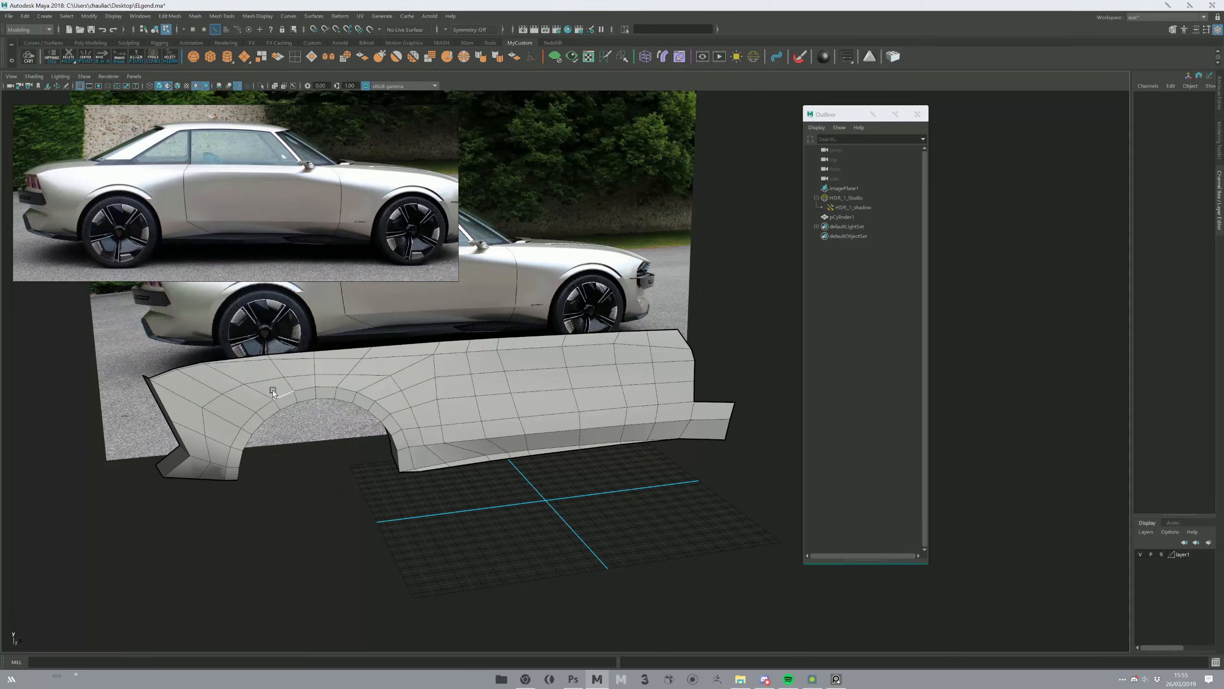
double_click(264, 379)
shift+double_click(477, 363)
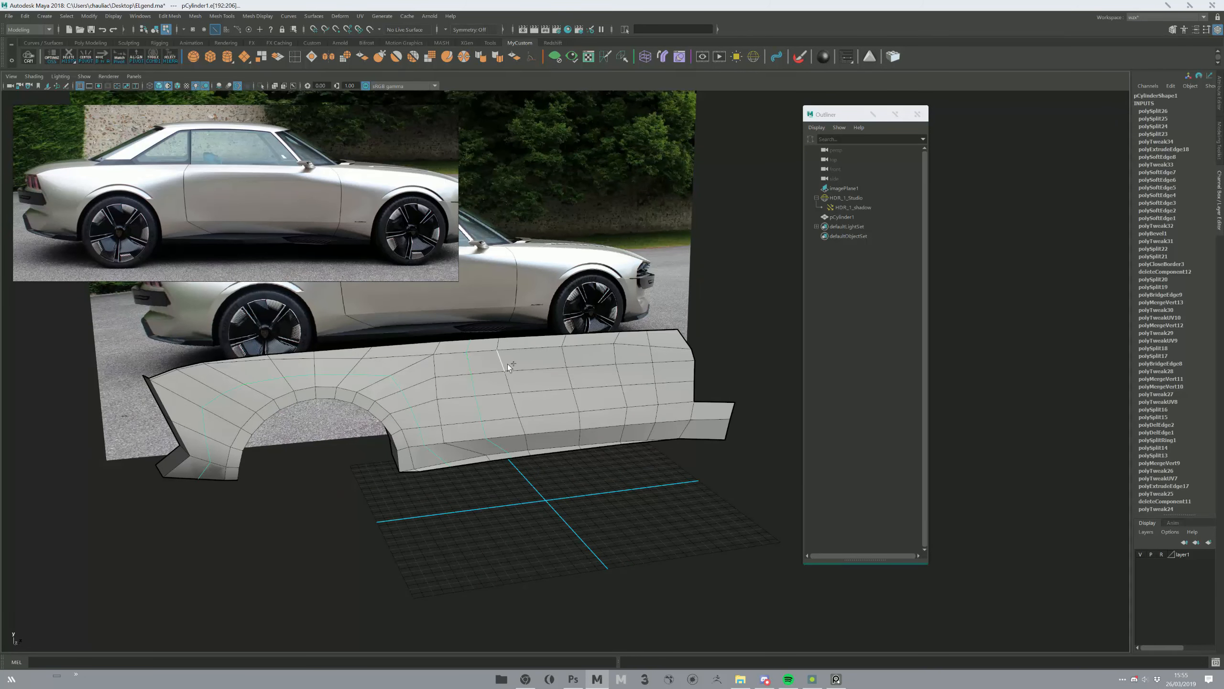
alt+drag(571, 388, 623, 375)
key(ctrl+z)
key(ctrl+z)
key(ctrl+z)
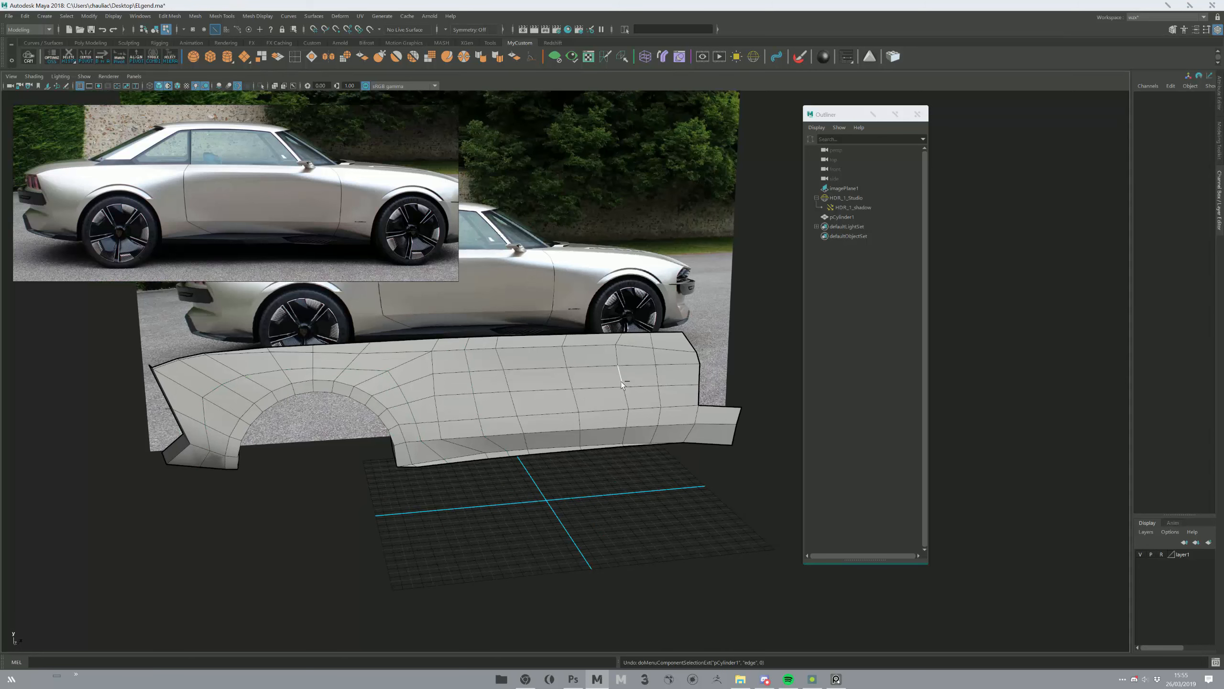
- Delete two vertical edge loops from the door panel, one in its rear part and one in its front part
double_click(471, 362)
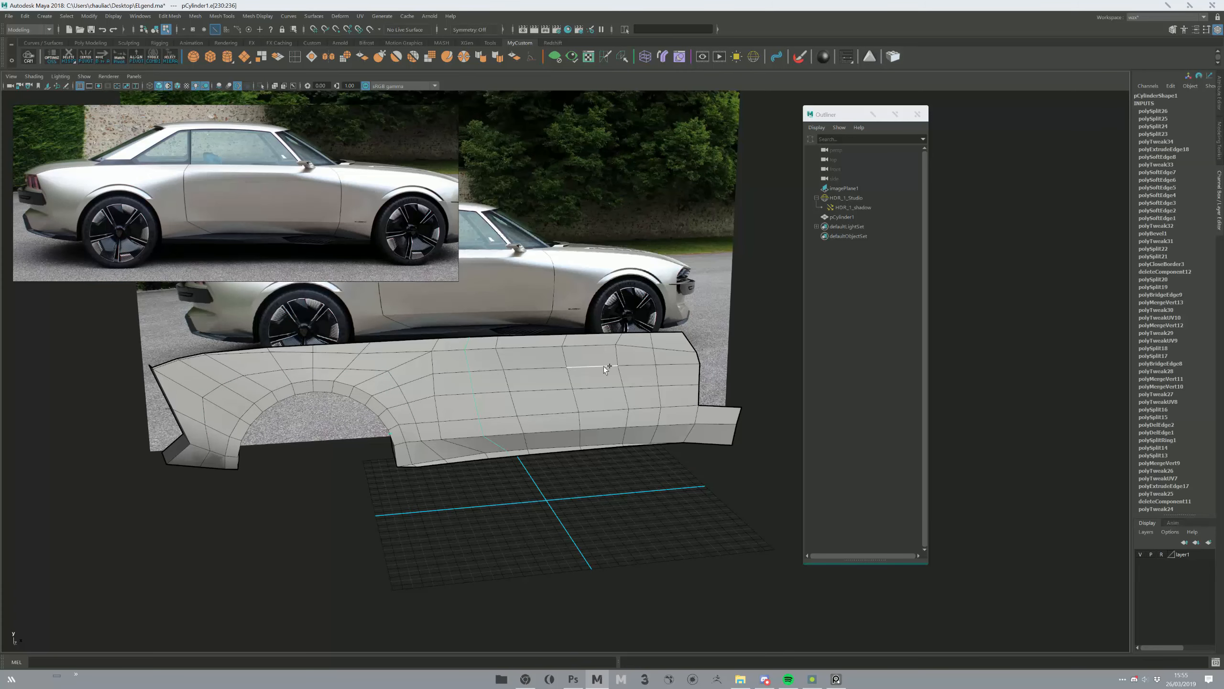
shift+double_click(617, 358)
alt+drag(450, 453, 532, 409)
key(ctrl+Delete)
alt+drag(350, 509, 486, 377)
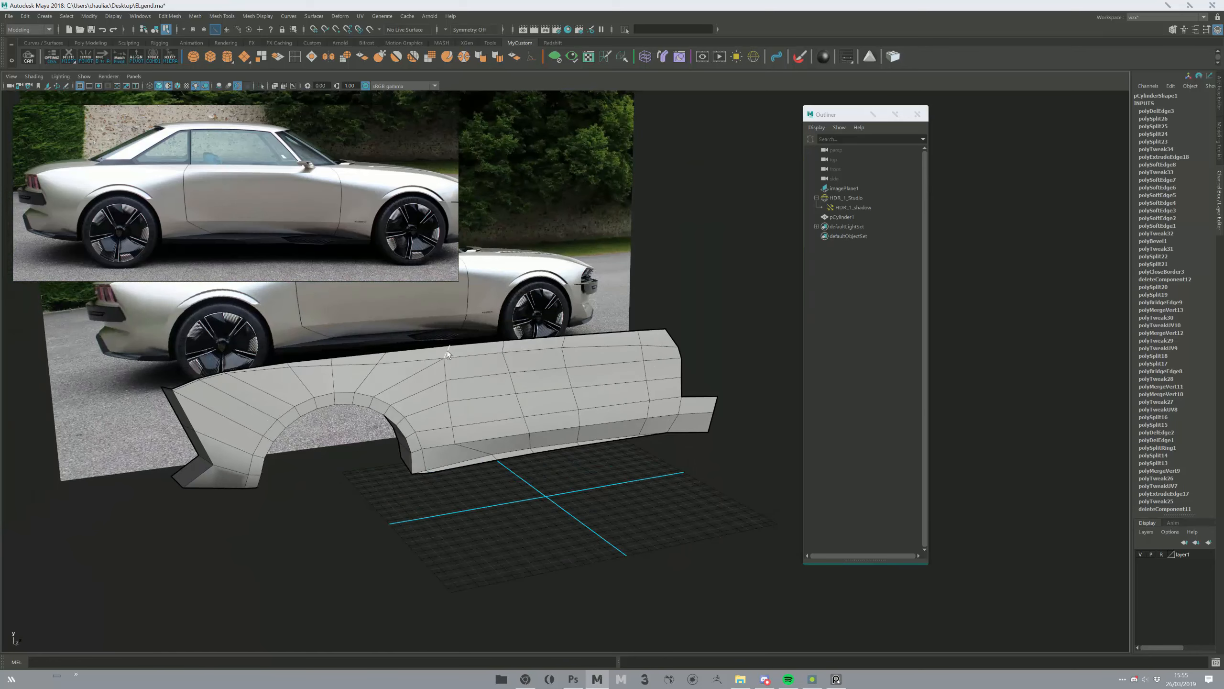
alt+drag(467, 444, 408, 426)
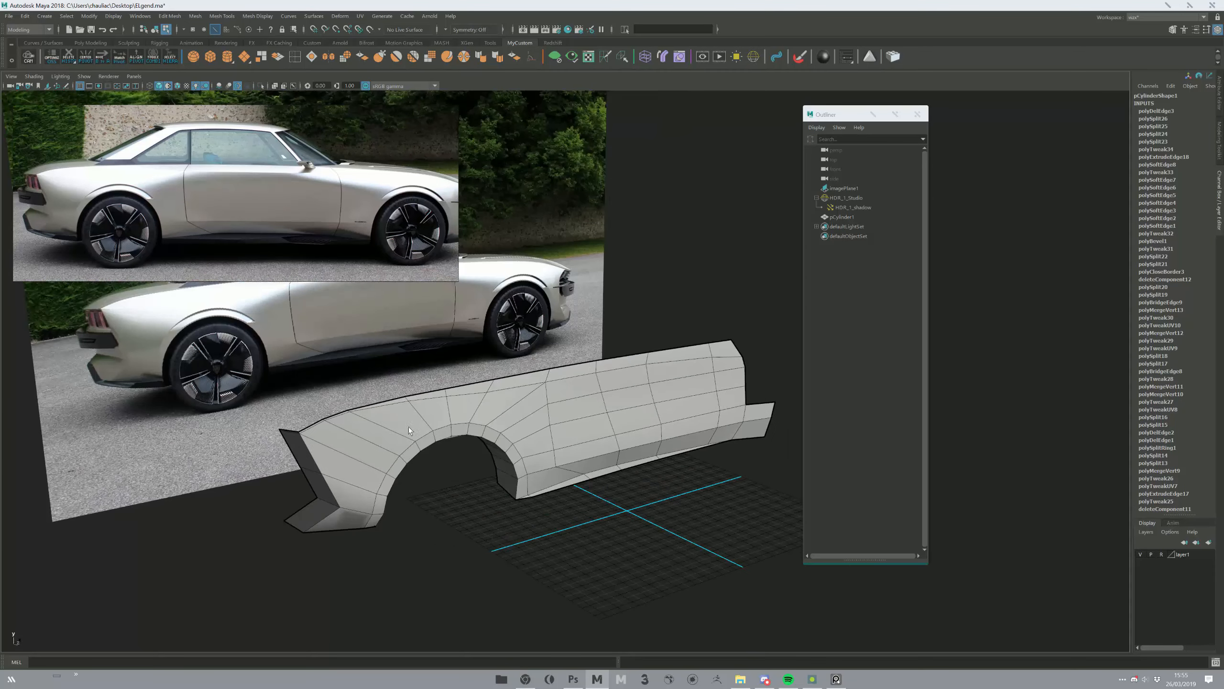
- Insert another edge loop around the rear wheel arch and offset its edges, excluding those near the sill, with Transform Component
click(366, 443)
alt+drag(387, 436, 355, 451)
double_click(350, 431)
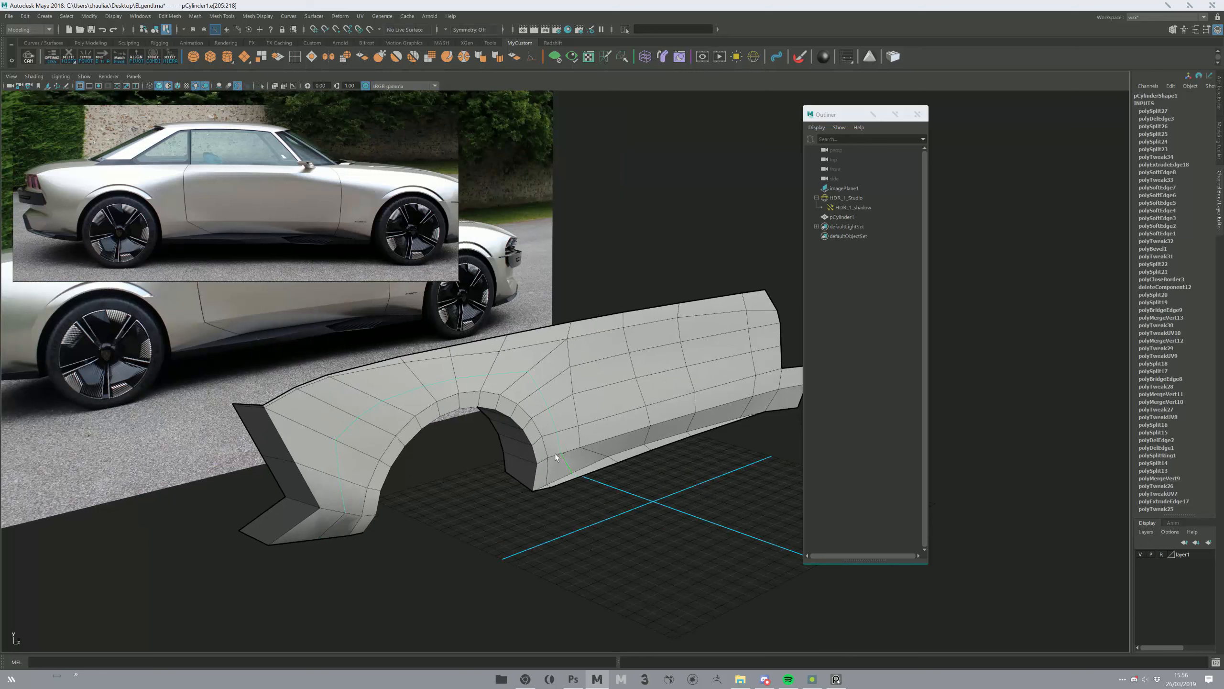
ctrl+drag(534, 390, 673, 627)
key(ctrl+t)
alt+drag(486, 366, 406, 308)
drag(440, 472, 449, 543)
alt+middle_drag(241, 453, 419, 418)
alt+right_drag(270, 434, 306, 438)
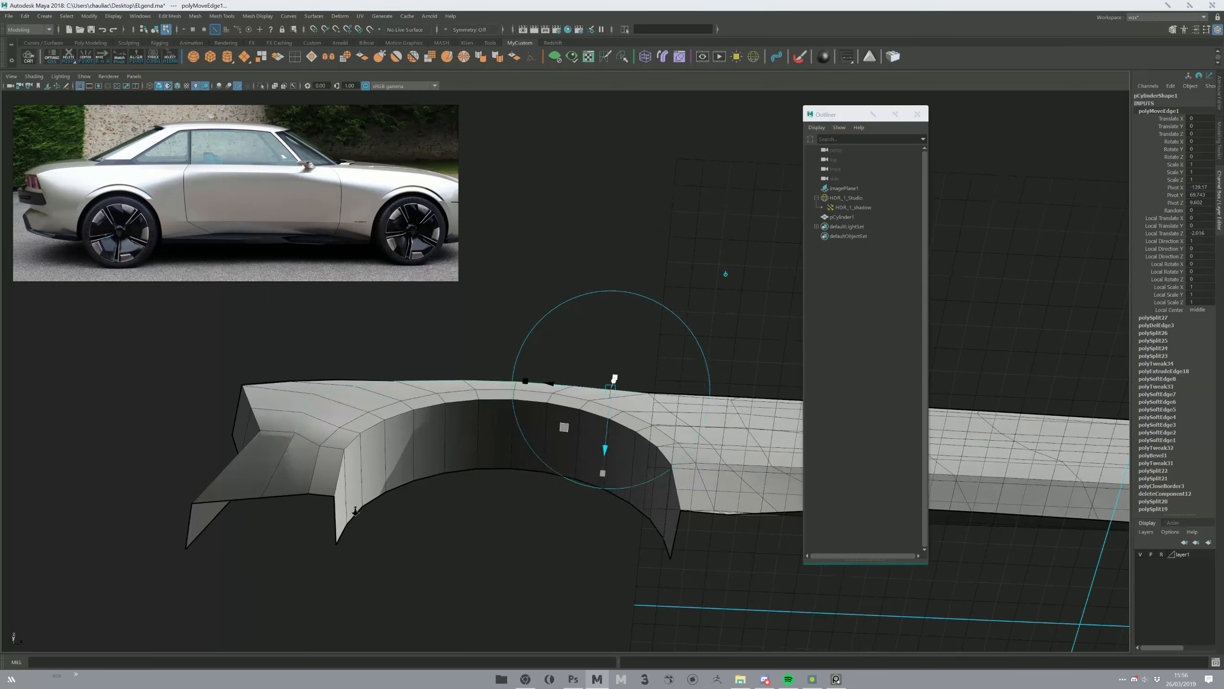
- Adjust the same rear wheel arch edges slightly with a second Transform Component move
key(g)
drag(605, 456, 604, 452)
right_drag(559, 343, 625, 307)
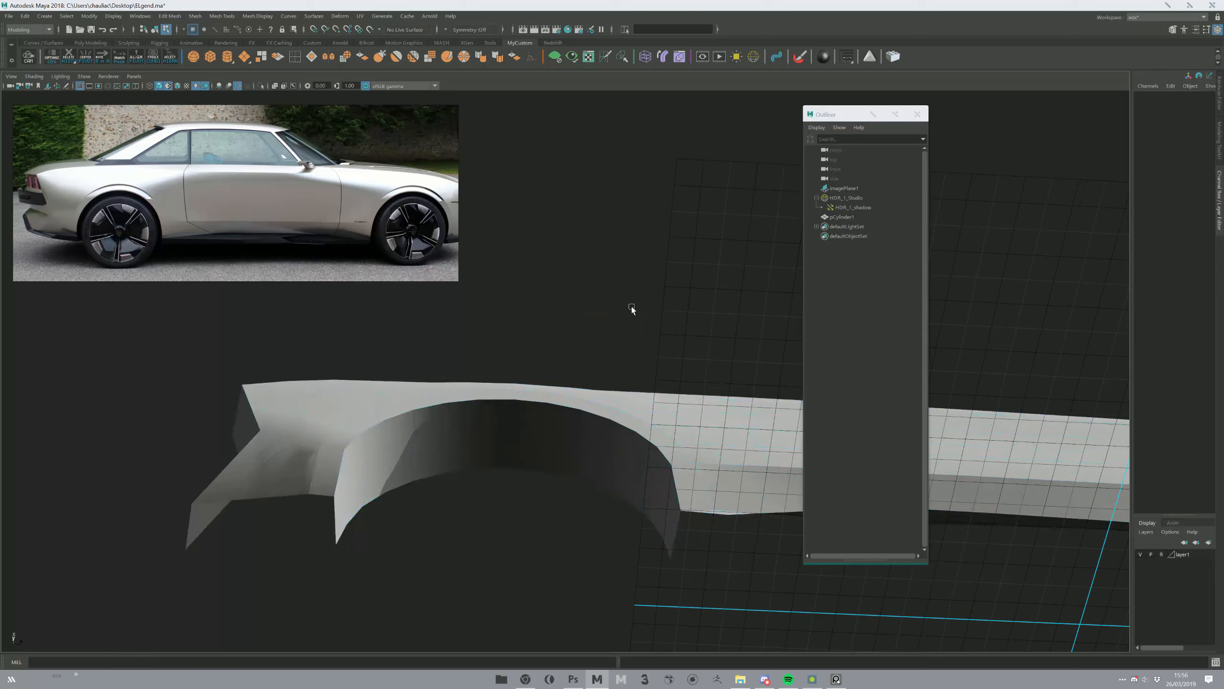
click(625, 307)
alt+drag(653, 402, 661, 287)
click(662, 287)
alt+right_drag(661, 287, 540, 376)
click(579, 497)
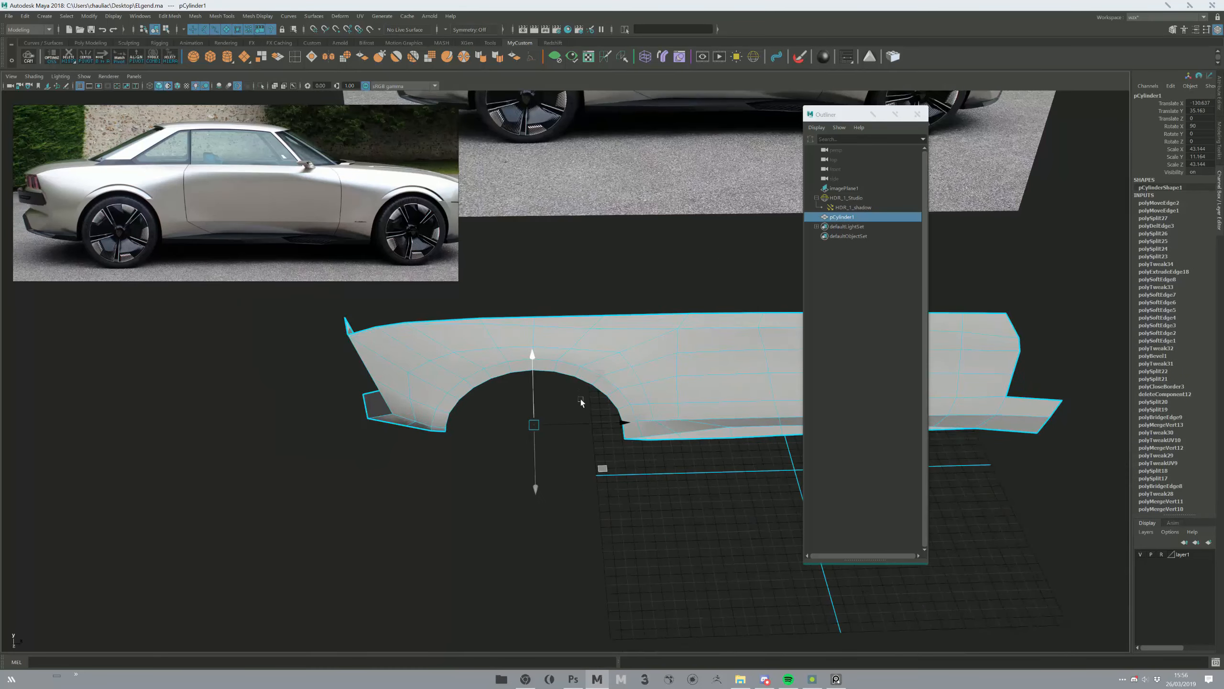
scroll(381, 485, up, 5)
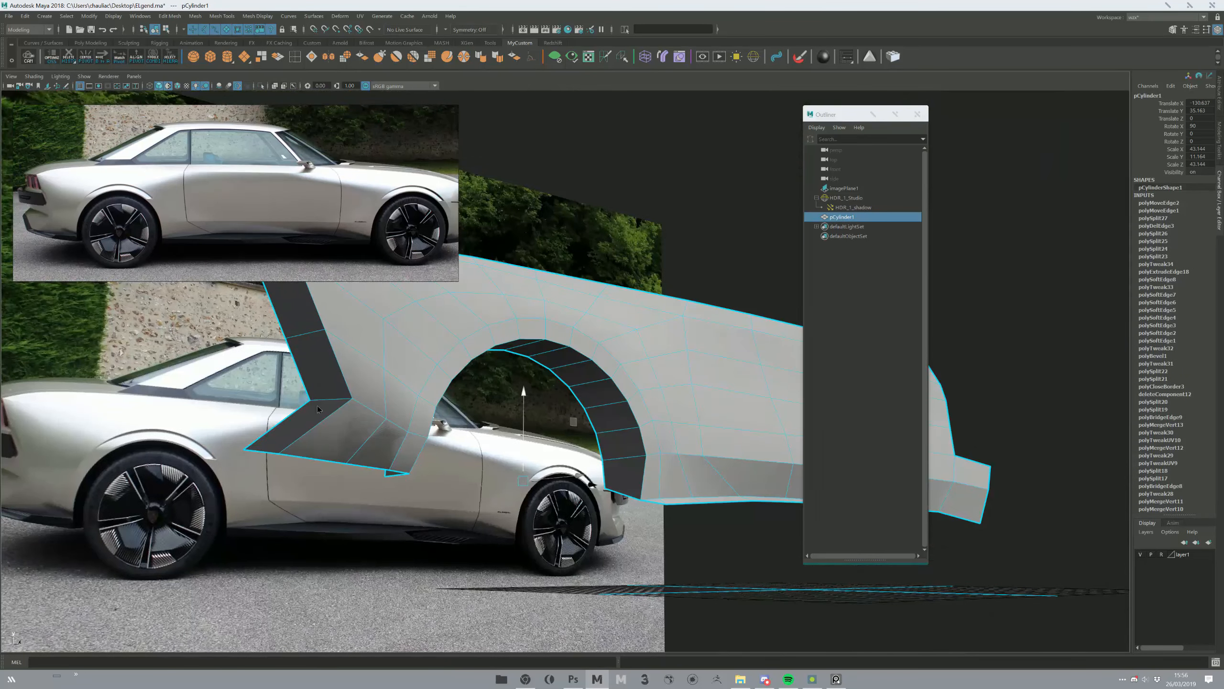
- Bevel the edge at the inward bend of the body's rear corner and save the scene
right_drag(324, 426, 326, 395)
click(337, 419)
alt+drag(364, 521, 318, 423)
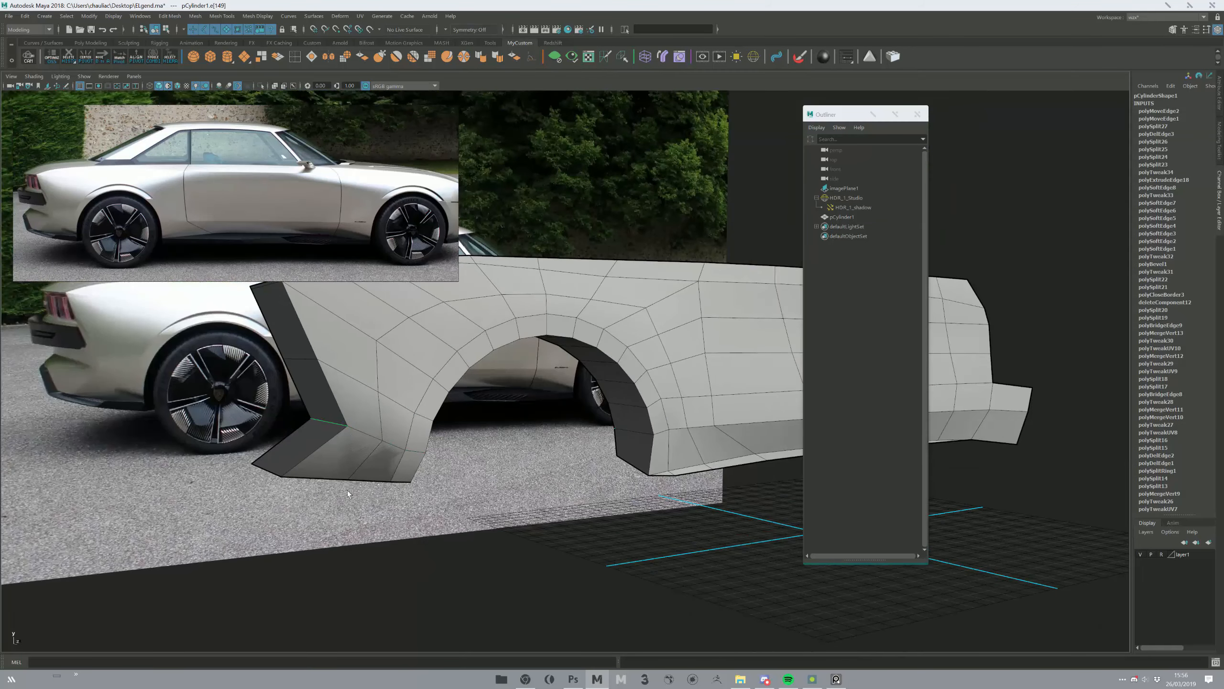
key(ctrl+b)
middle_drag(374, 458, 338, 434)
alt+drag(385, 448, 337, 434)
click(347, 419)
key(w)
alt+drag(262, 502, 402, 424)
key(F8)
key(ctrl+s)
- Insert a lengthwise edge loop along the upper body side near the shoulder line and check it in smooth preview
mouse_move(396, 371)
alt+mouse_down()
mouse_move(396, 425)
mouse_move(405, 407)
mouse_move(480, 417)
alt+mouse_up()
alt+right_drag(480, 417, 516, 439)
alt+drag(386, 395, 441, 415)
key(ctrl+shift+x)
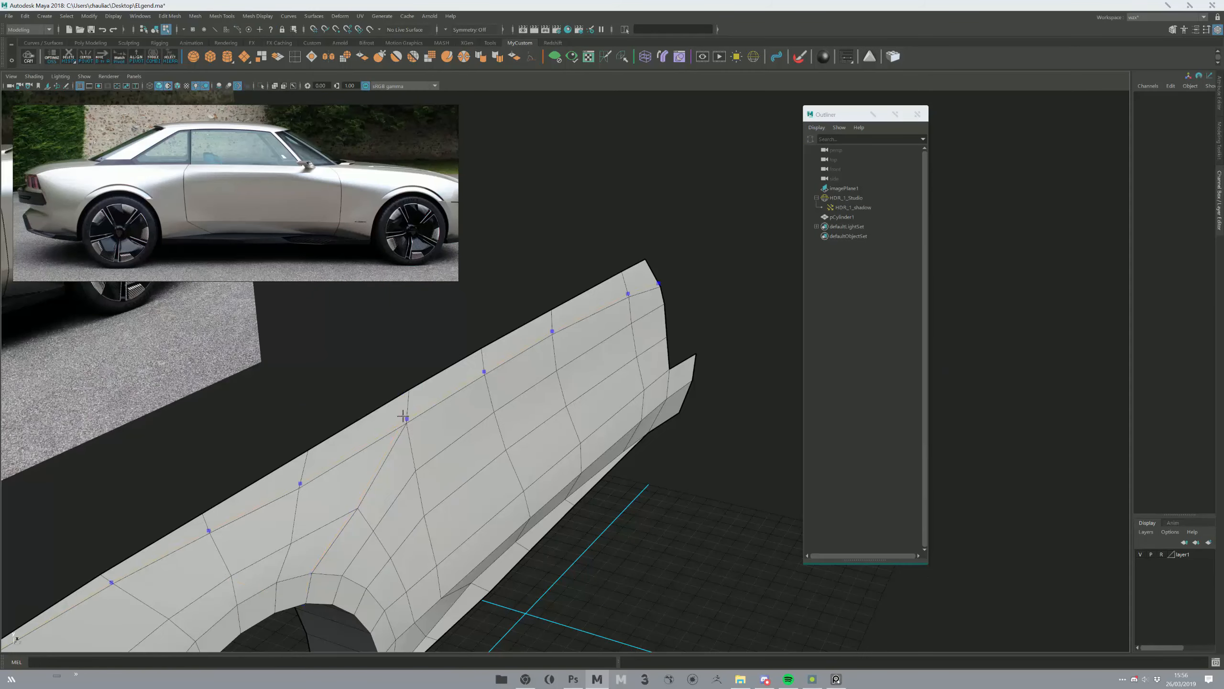
ctrl+click(406, 415)
alt+drag(427, 440, 323, 369)
key(3)
key(1)
key(3)
key(1)
- Insert supporting edge loops along the sill, just above and just below its crease
alt+drag(470, 343, 571, 456)
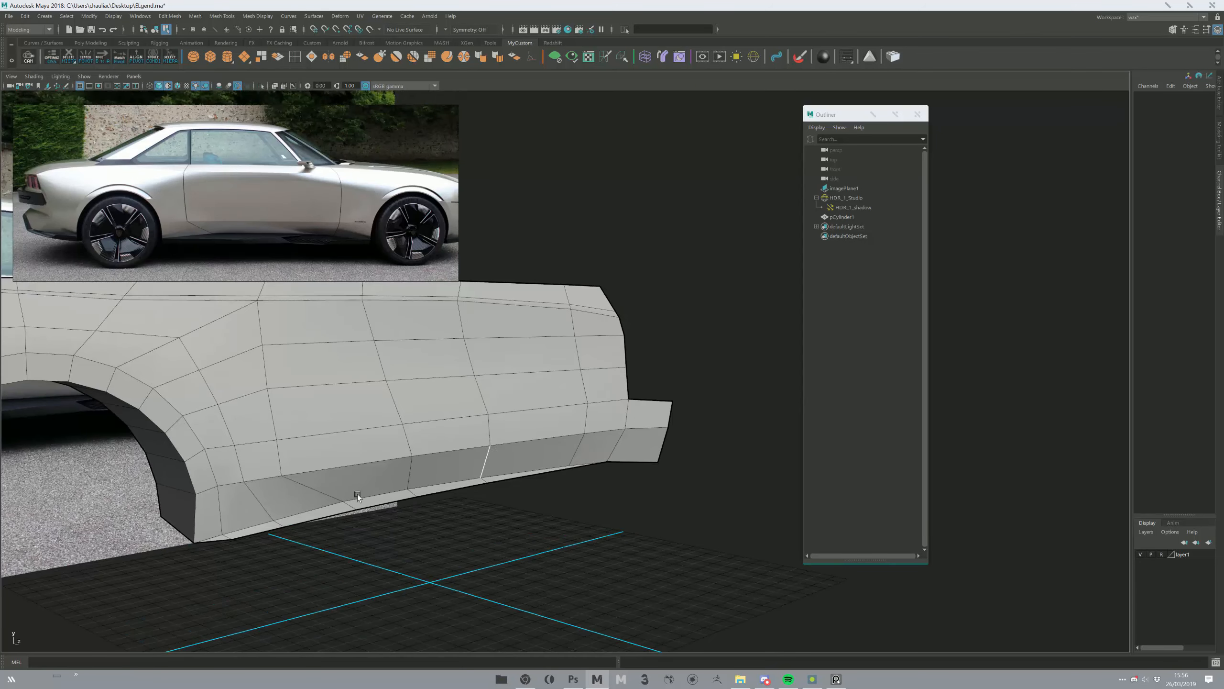
ctrl+click(248, 485)
alt+drag(246, 489, 340, 433)
scroll(340, 433, up, 2)
- Delete the surplus short edges of the sill support loops inside and beside the rear wheel arch
key(q)
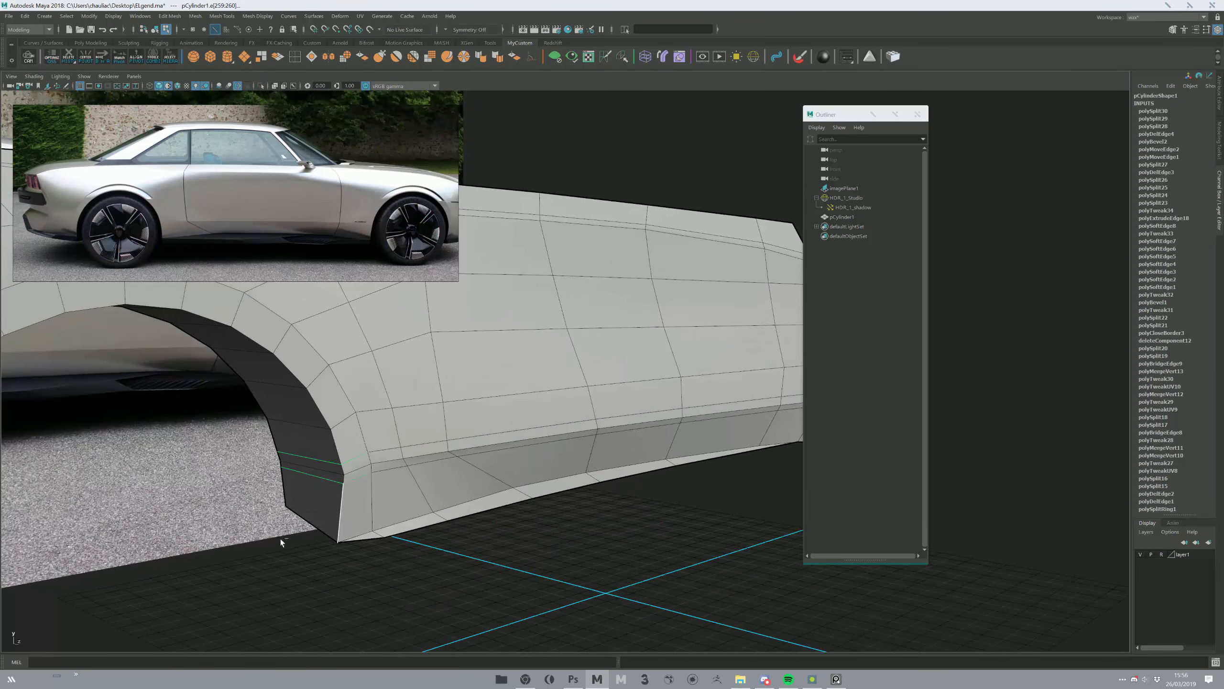
alt+drag(353, 478, 513, 406)
click(501, 425)
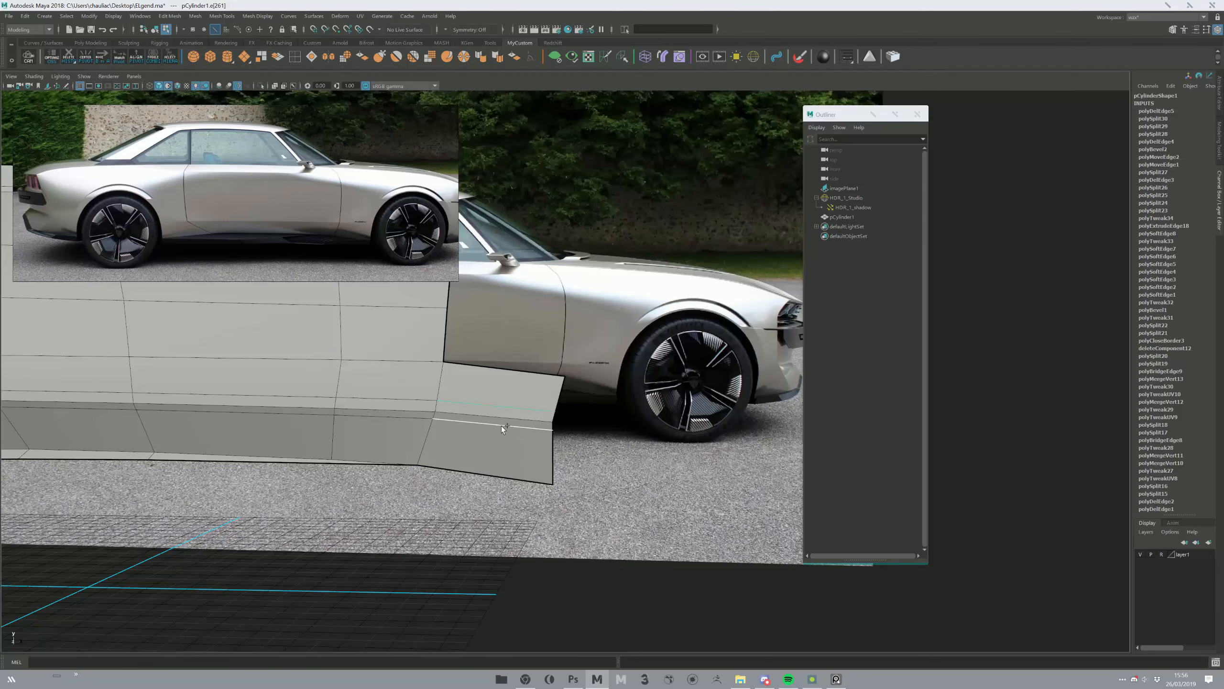
key(F9)
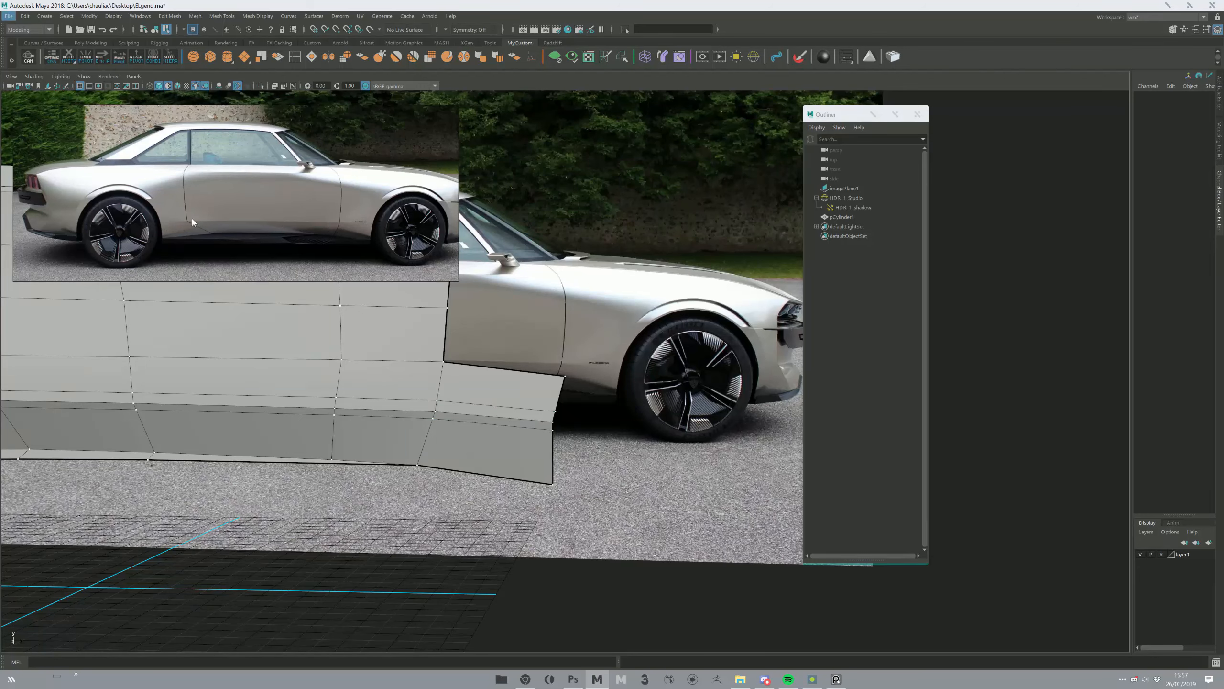
alt+drag(130, 487, 471, 404)
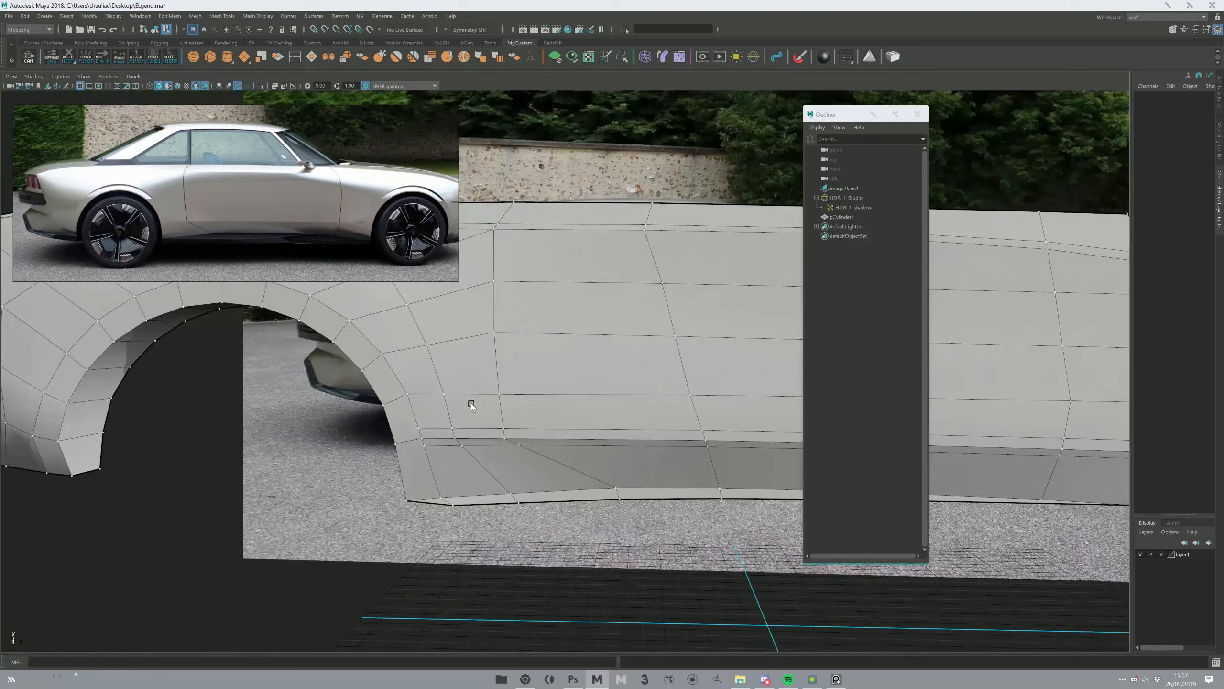
click(427, 428)
key(Delete)
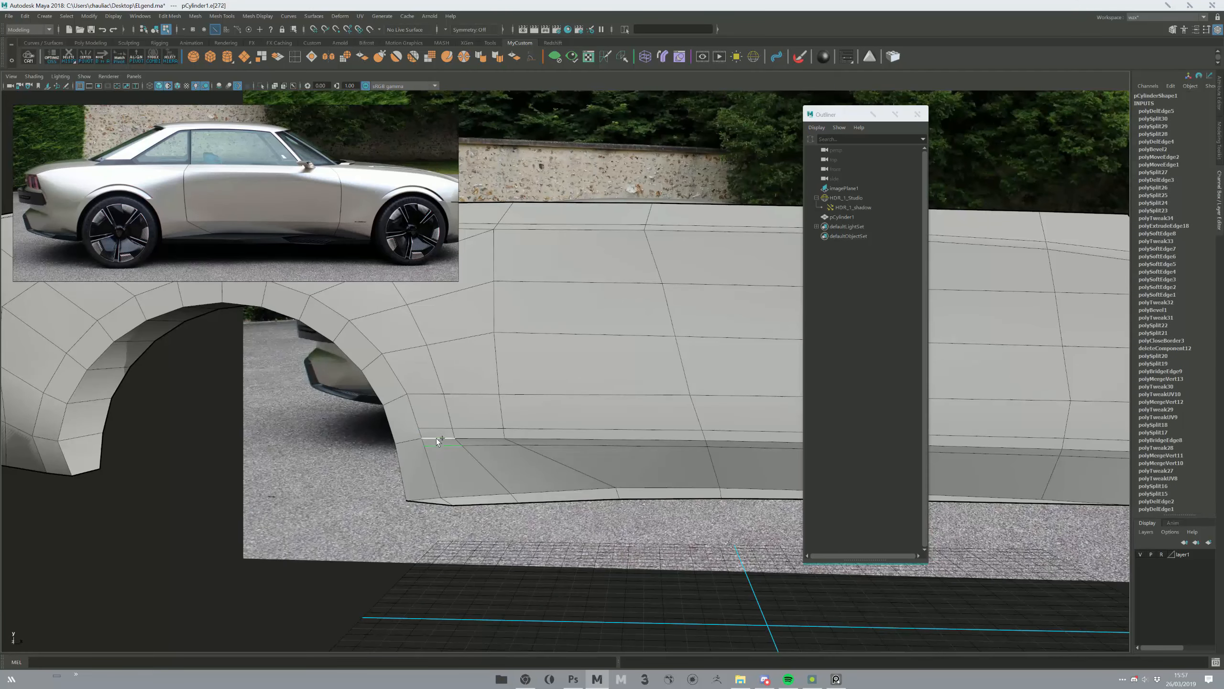
- Reposition the end vertices of the sill support loops beside the rear wheel arch
key(F9)
click(450, 418)
drag(503, 428, 486, 477)
click(522, 448)
click(471, 455)
click(473, 458)
click(446, 413)
drag(446, 414, 451, 421)
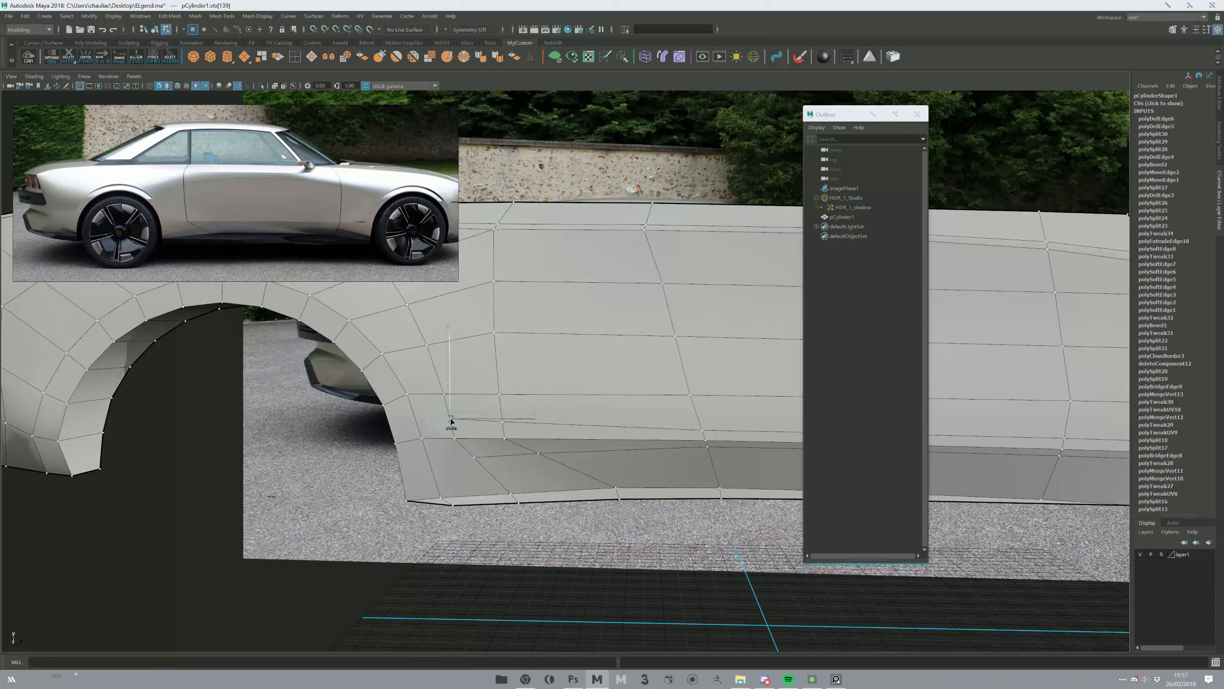
- Cut new edges connecting the rear wheel arch rim to the repositioned vertices at the rear end of the sill
click(408, 395)
click(443, 394)
key(Return)
click(450, 417)
mouse_move(432, 431)
alt+mouse_down()
mouse_move(459, 411)
mouse_move(455, 423)
alt+mouse_up()
click(473, 459)
mouse_move(473, 459)
mouse_down()
mouse_move(478, 481)
mouse_move(572, 488)
mouse_up()
click(446, 500)
key(F8)
- Examine the sill and rear wheel arch in smooth preview, then return to the unsmoothed mesh
key(3)
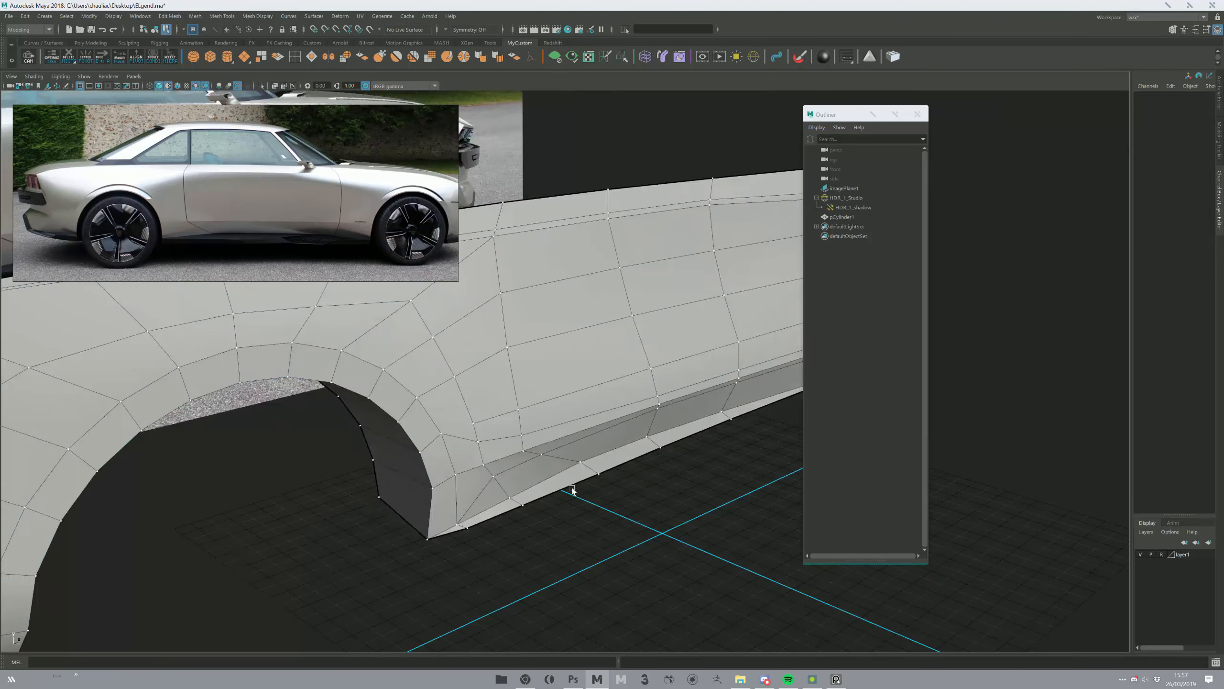
click(577, 472)
scroll(577, 472, down, 5)
click(635, 457)
alt+drag(635, 457, 353, 439)
click(354, 439)
alt+drag(495, 443, 302, 439)
key(1)
- Slide the edge loop just below the sill crease upward, closer to the crease
click(336, 434)
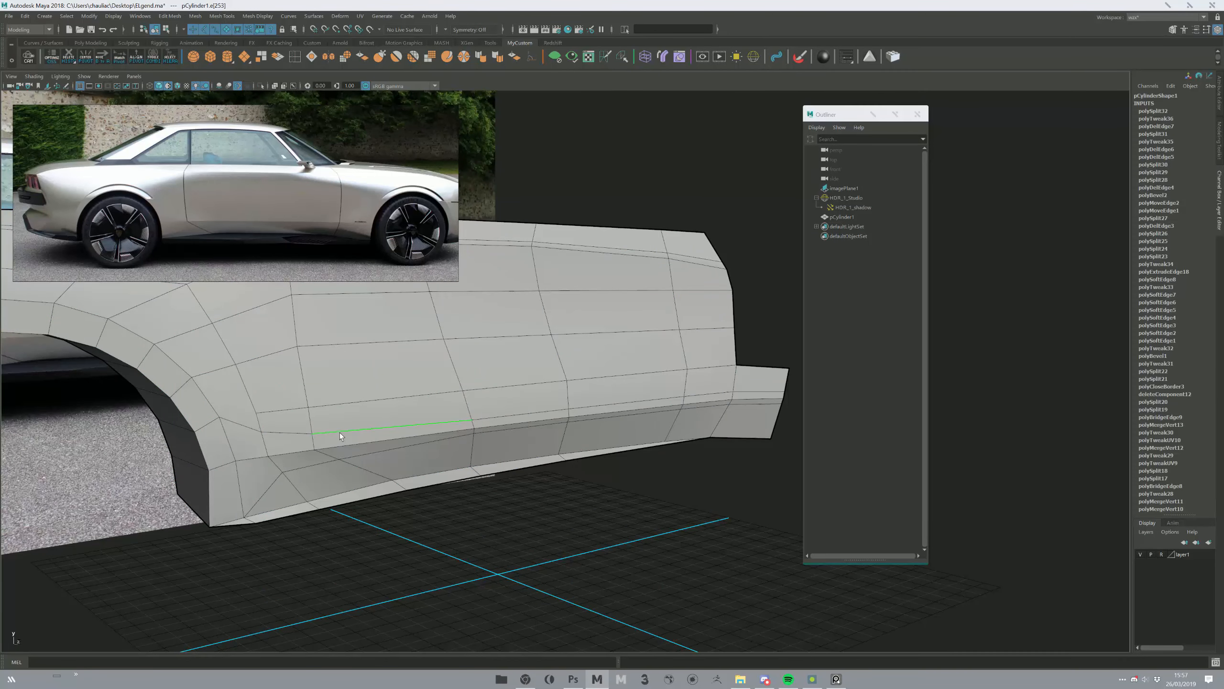
double_click(753, 390)
key(w)
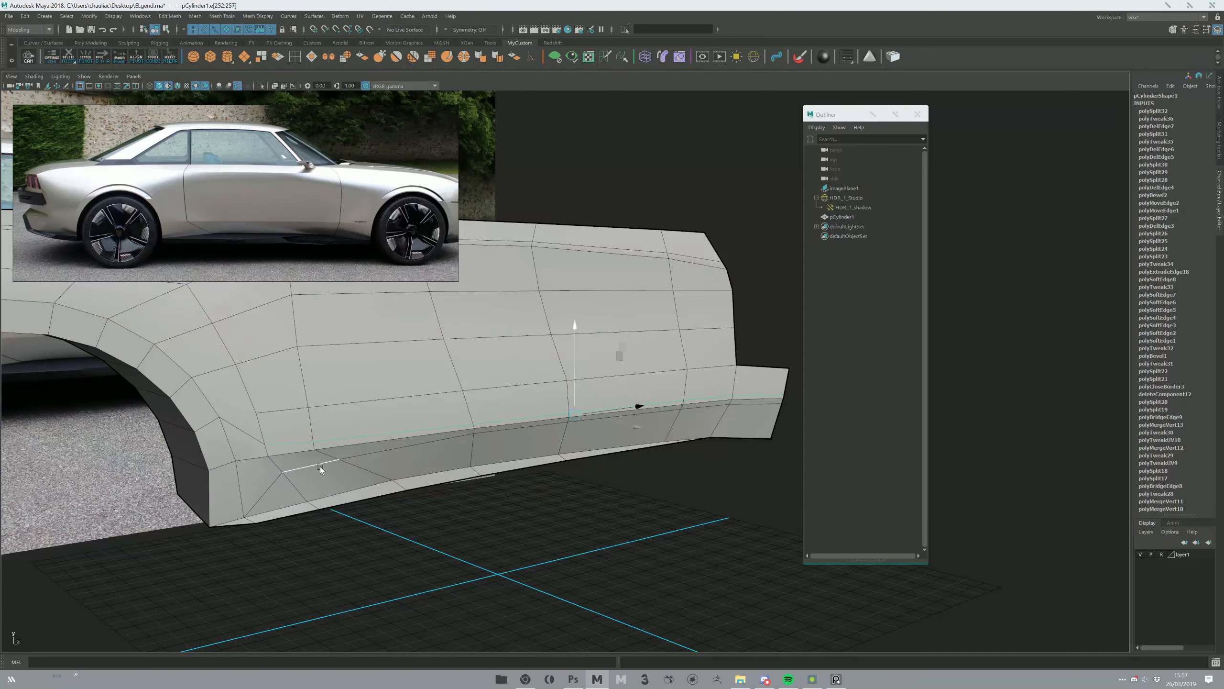
double_click(298, 468)
ctrl+click(270, 487)
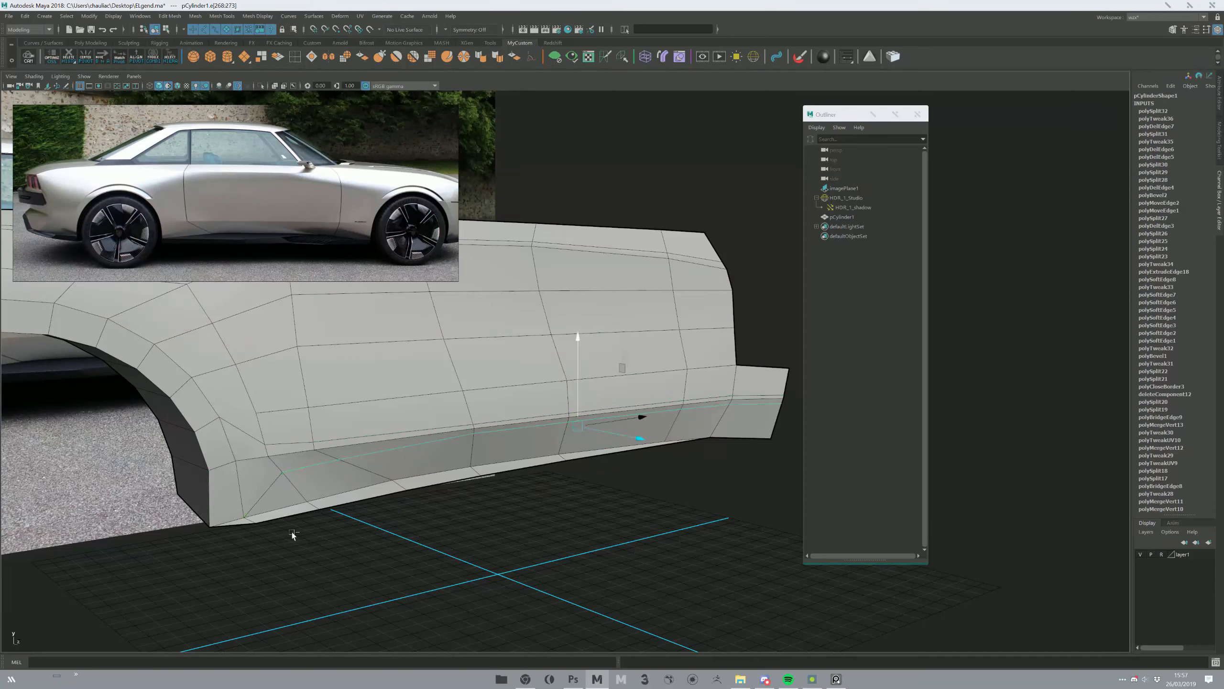
ctrl+shift+drag(583, 410, 584, 401)
key(F8)
click(495, 479)
alt+right_drag(495, 471, 443, 427)
click(443, 426)
alt+drag(573, 409, 377, 509)
key(F10)
double_click(344, 525)
key(F11)
click(209, 574)
key(F10)
double_click(188, 576)
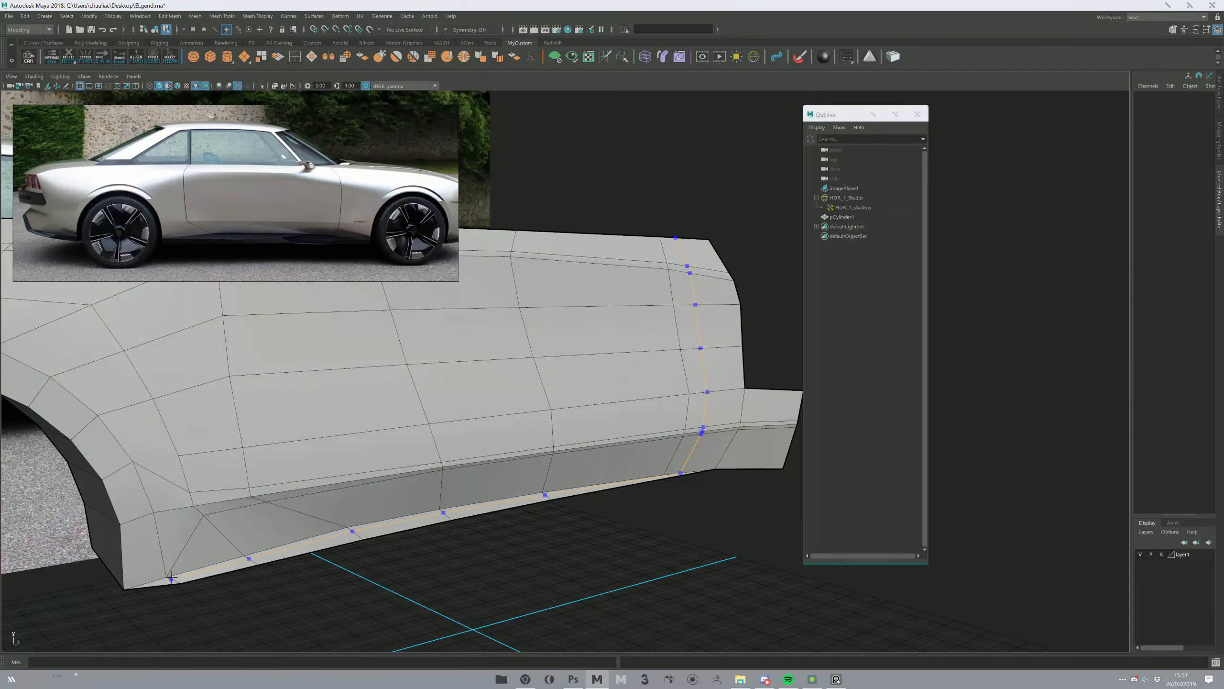
alt+drag(321, 585, 303, 521)
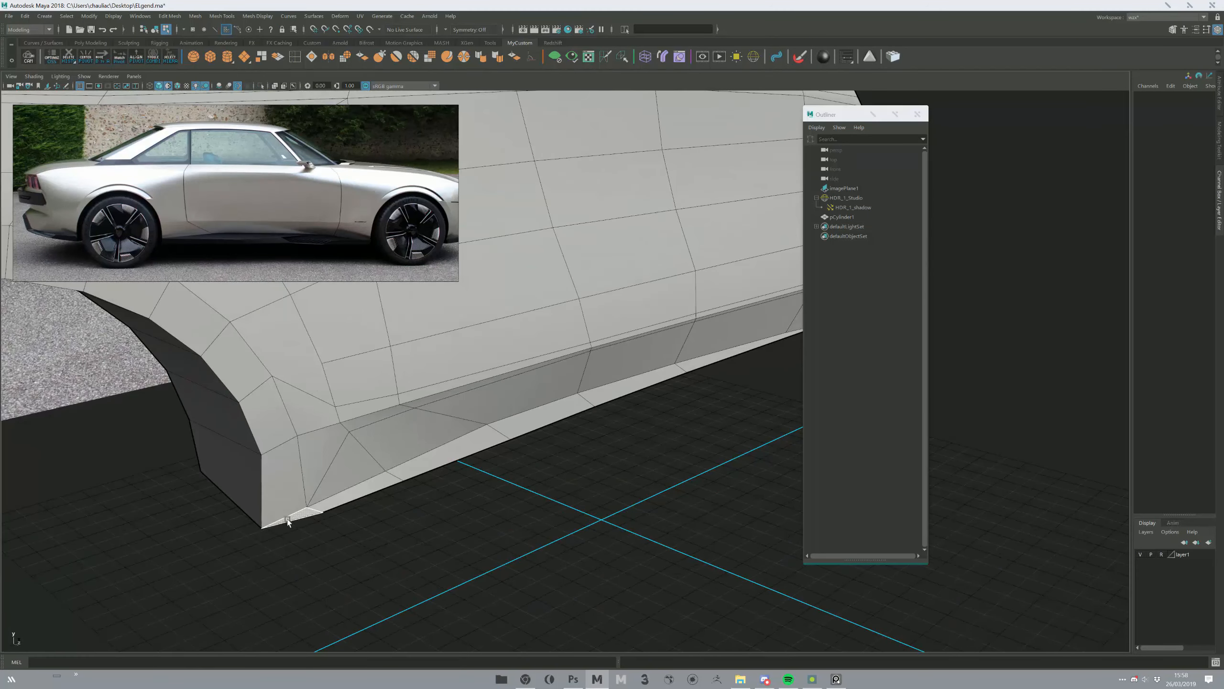
- Bevel the lengthwise edges along the bottom of the sill, starting at the rear wheel arch corner
key(F10)
click(287, 514)
double_click(331, 496)
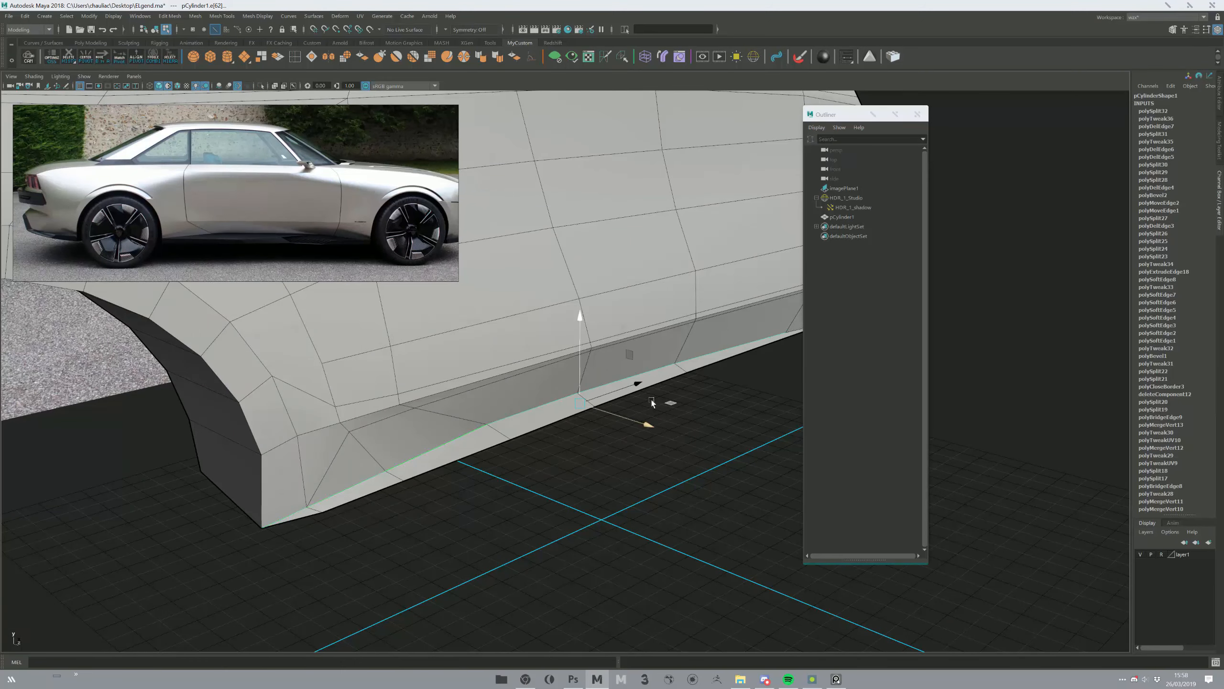
alt+drag(612, 423, 486, 459)
key(ctrl+b)
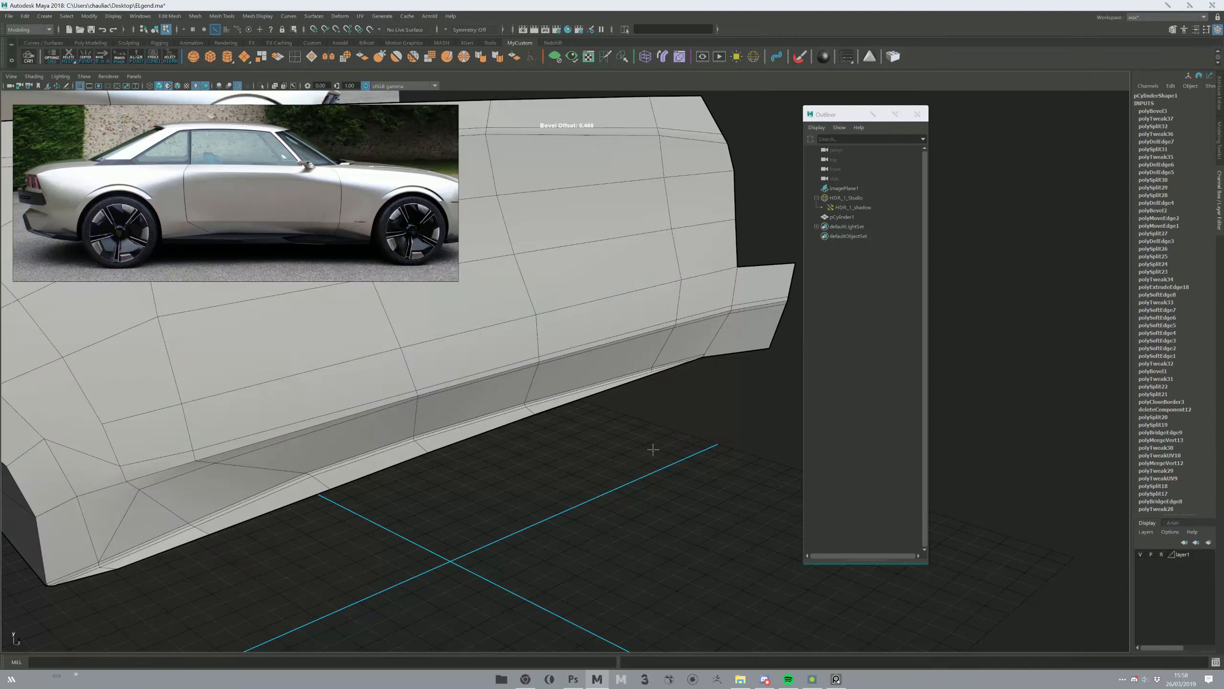
- Extend the sill's bottom bevel line across the front extension with a cut and delete the leftover edge at the junction
key(F8)
alt+drag(677, 443, 535, 379)
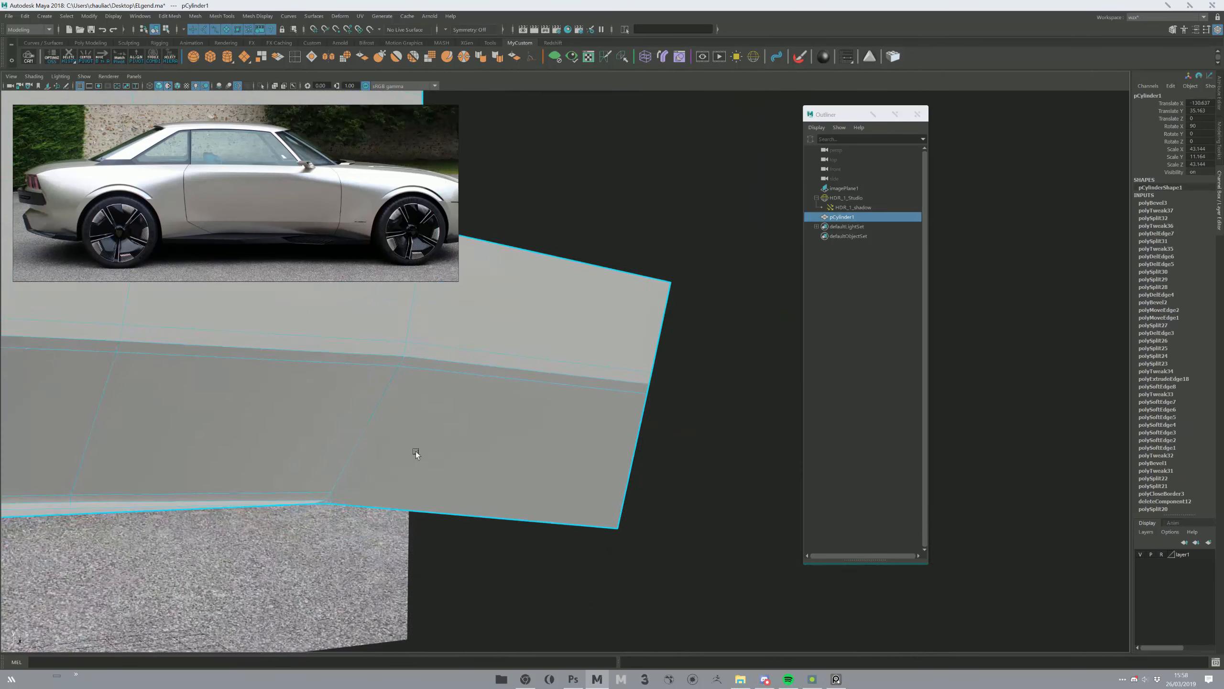
alt+right_drag(534, 375, 466, 505)
key(ctrl+shift+x)
click(391, 505)
alt+drag(397, 504, 404, 458)
ctrl+shift+click(409, 454)
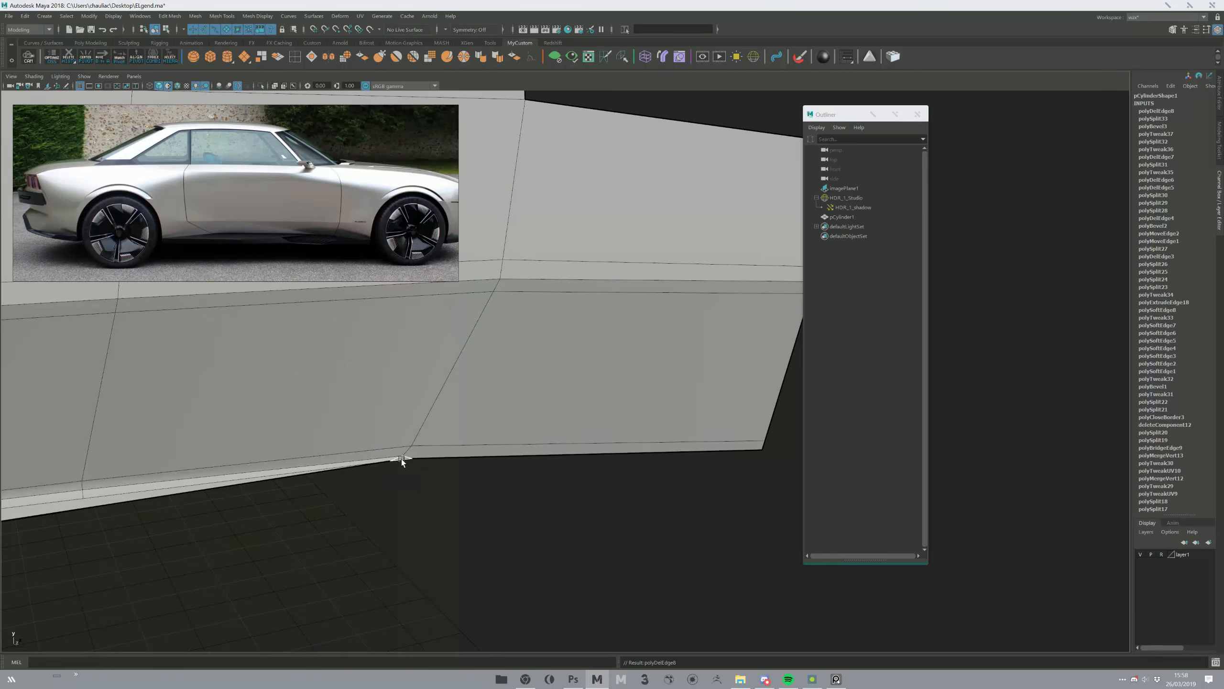
- Examine the front and rear ends of the sill in smooth preview
key(3)
key(F8)
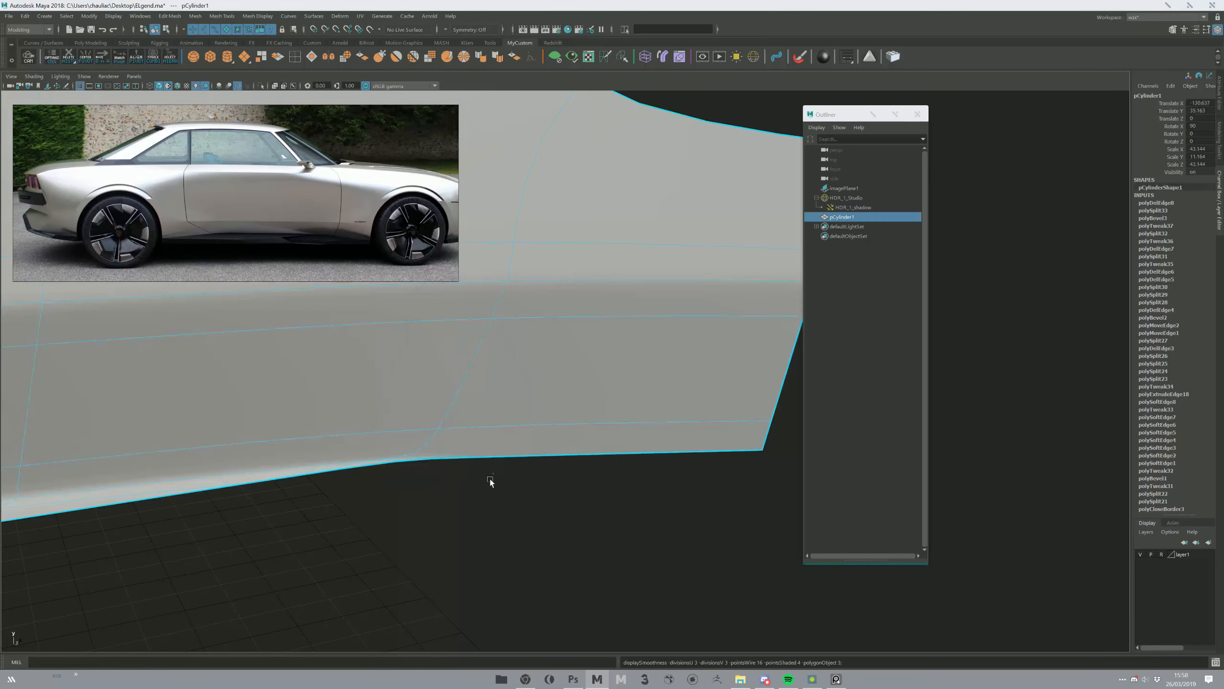
click(500, 472)
scroll(390, 484, down, 6)
alt+middle_drag(472, 463, 771, 446)
click(411, 456)
key(1)
scroll(411, 456, up, 5)
- Clean up the beveled corner where the sill meets the rear wheel arch by deleting stray geometry and merging its vertices
key(F11)
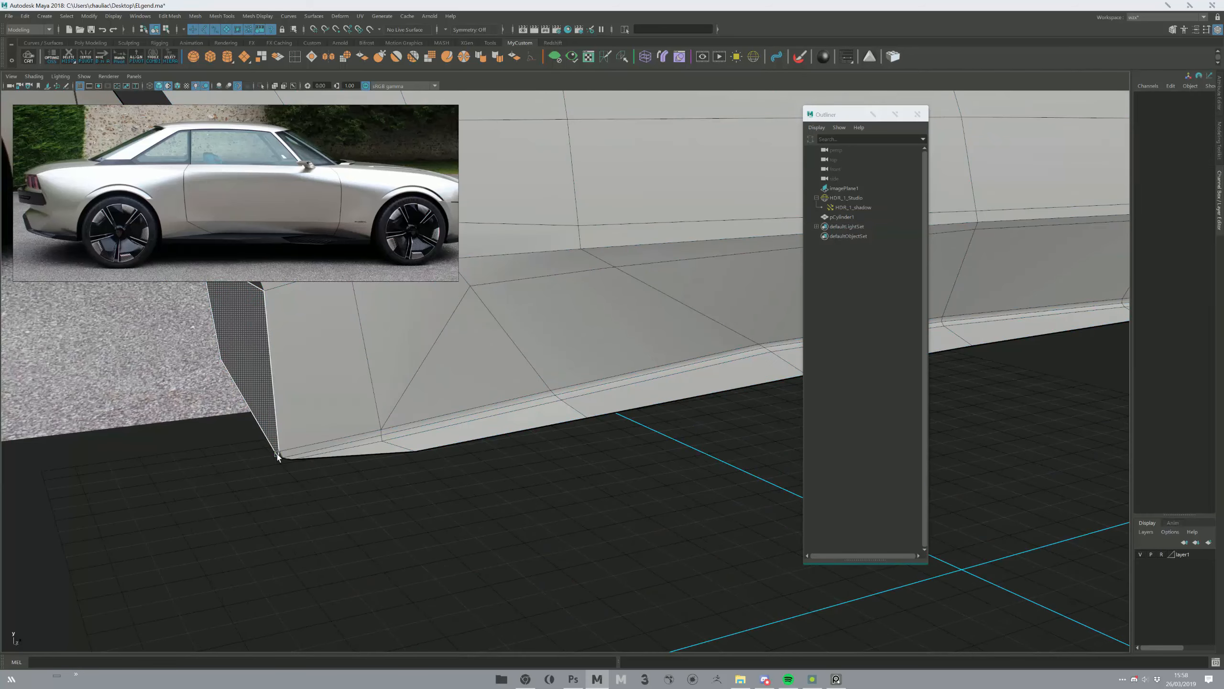
click(279, 455)
alt+drag(279, 456, 295, 467)
click(454, 380)
click(455, 367)
drag(446, 355, 502, 394)
ctrl+click(500, 304)
ctrl+click(386, 317)
click(316, 404)
alt+drag(316, 405, 485, 506)
key(F8)
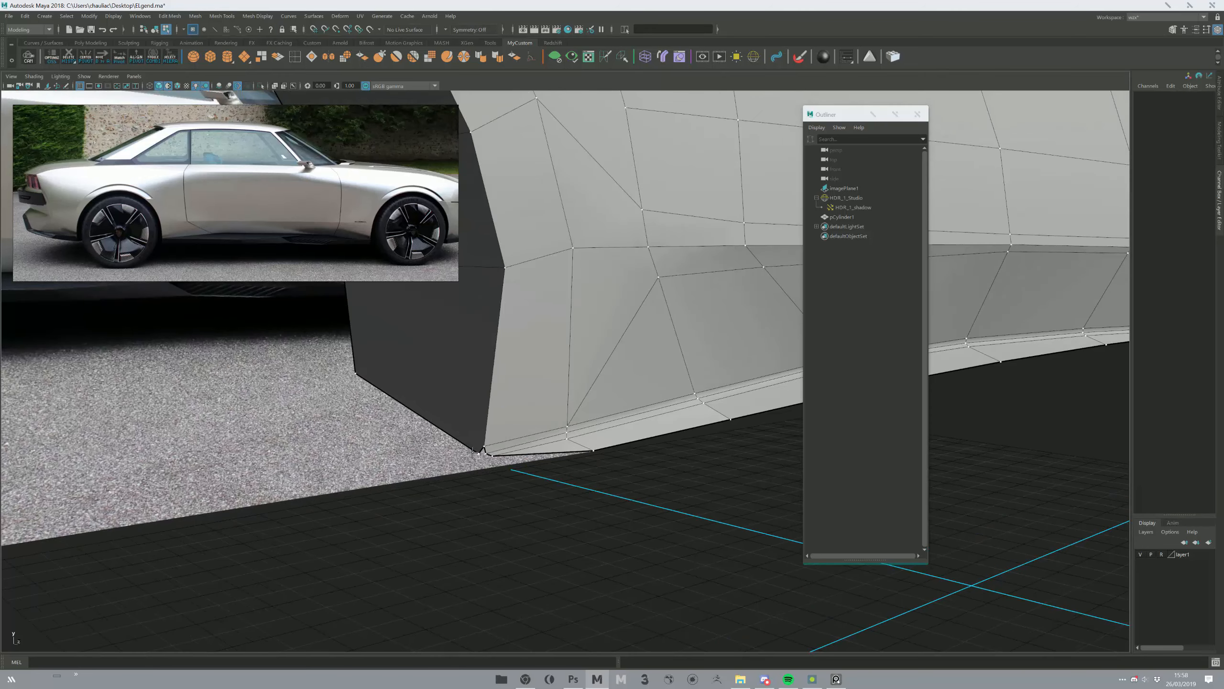
click(481, 451)
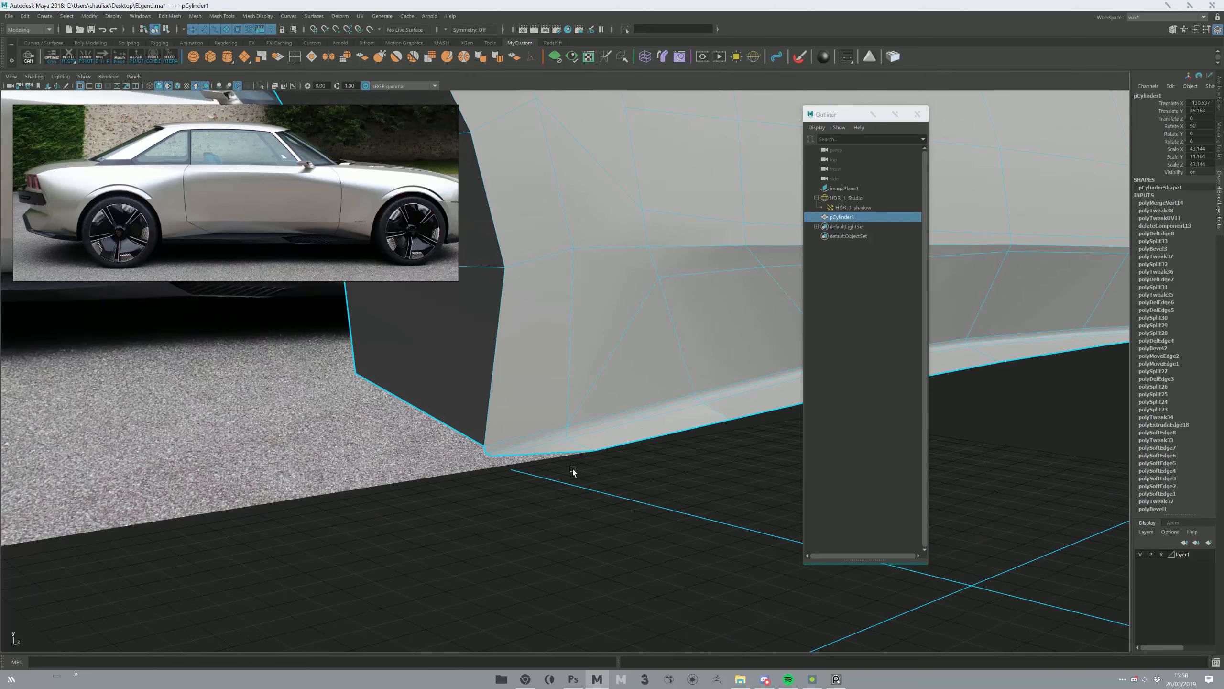
- Inspect the cleaned sill corner and the whole rear wheel arch in smooth preview
key(3)
click(635, 562)
alt+right_drag(635, 563, 653, 345)
click(609, 369)
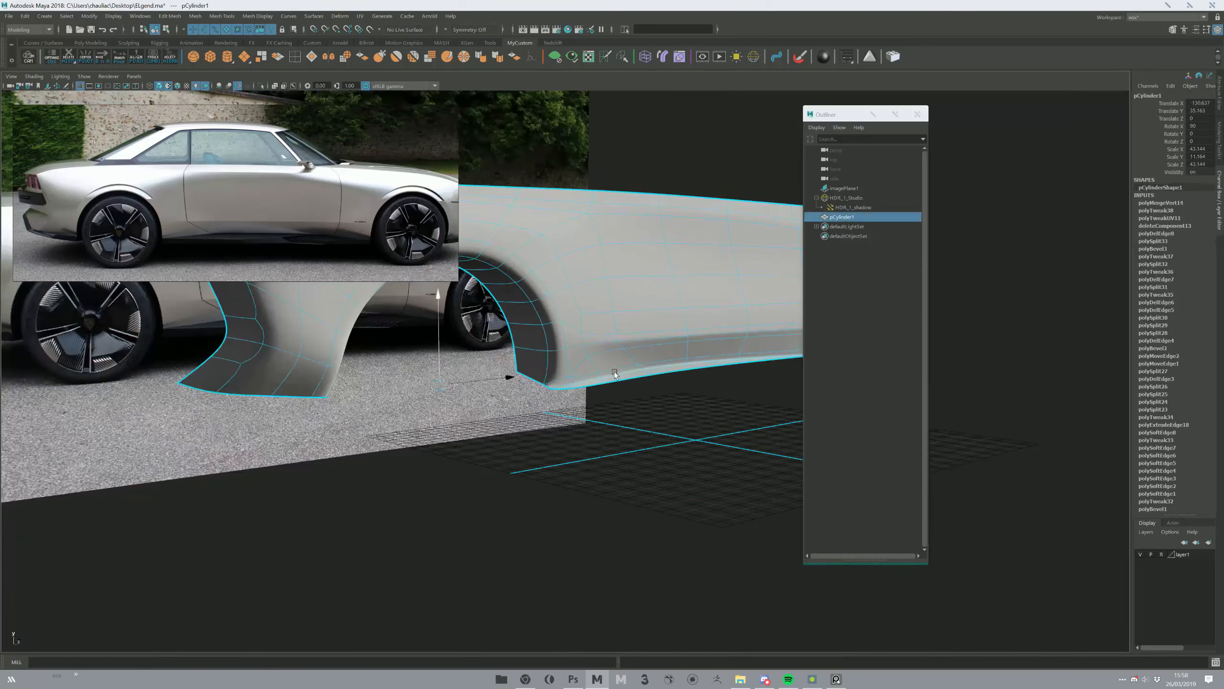
alt+middle_drag(608, 369, 604, 465)
key(1)
alt+drag(605, 465, 234, 368)
alt+middle_drag(234, 369, 372, 508)
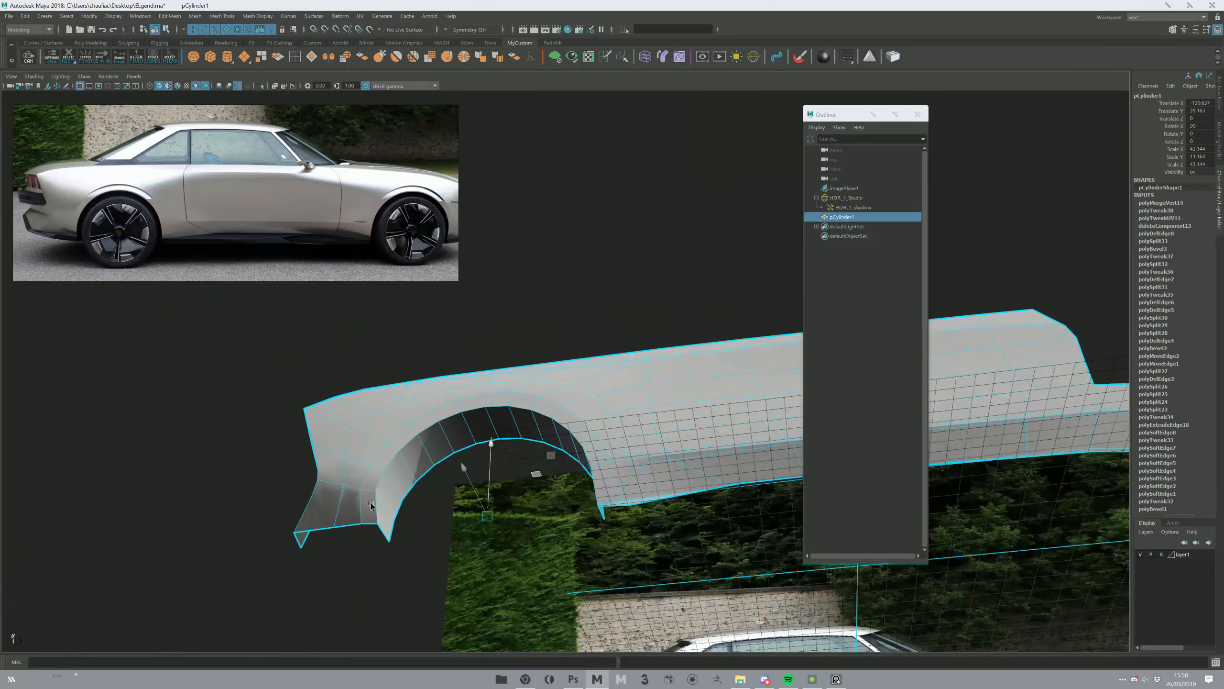
- Try to bevel the edge loop along the rear wheel arch rim
key(F10)
double_click(376, 506)
alt+drag(402, 512, 512, 425)
alt+right_drag(513, 428, 579, 489)
alt+right_drag(541, 422, 555, 534)
key(ctrl+b)
middle_drag(568, 523, 555, 526)
key(ctrl+z)
key(ctrl+z)
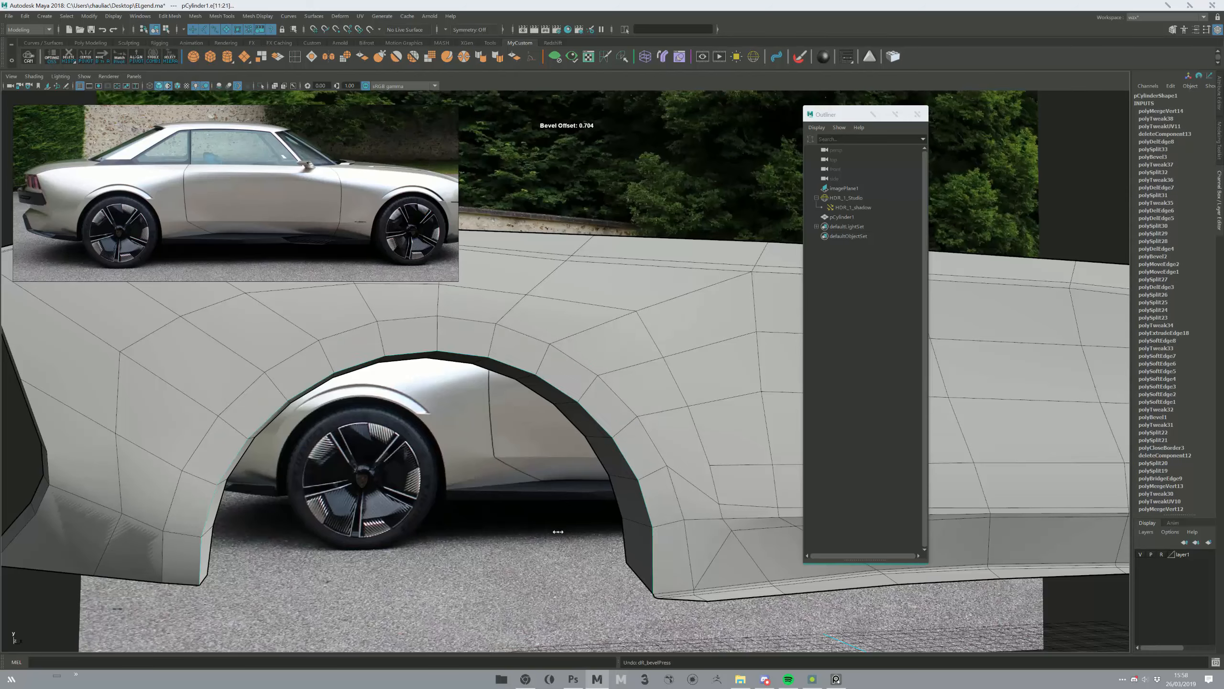
- Insert supporting edge loops close to the rear wheel arch rim with Multi-Cut
alt+drag(514, 565, 531, 540)
alt+right_drag(530, 540, 623, 538)
key(ctrl+shift+x)
ctrl+click(566, 484)
alt+drag(376, 475, 476, 421)
- Bevel the edge loop that runs around the outside of the rear wheel arch rim
key(w)
click(417, 501)
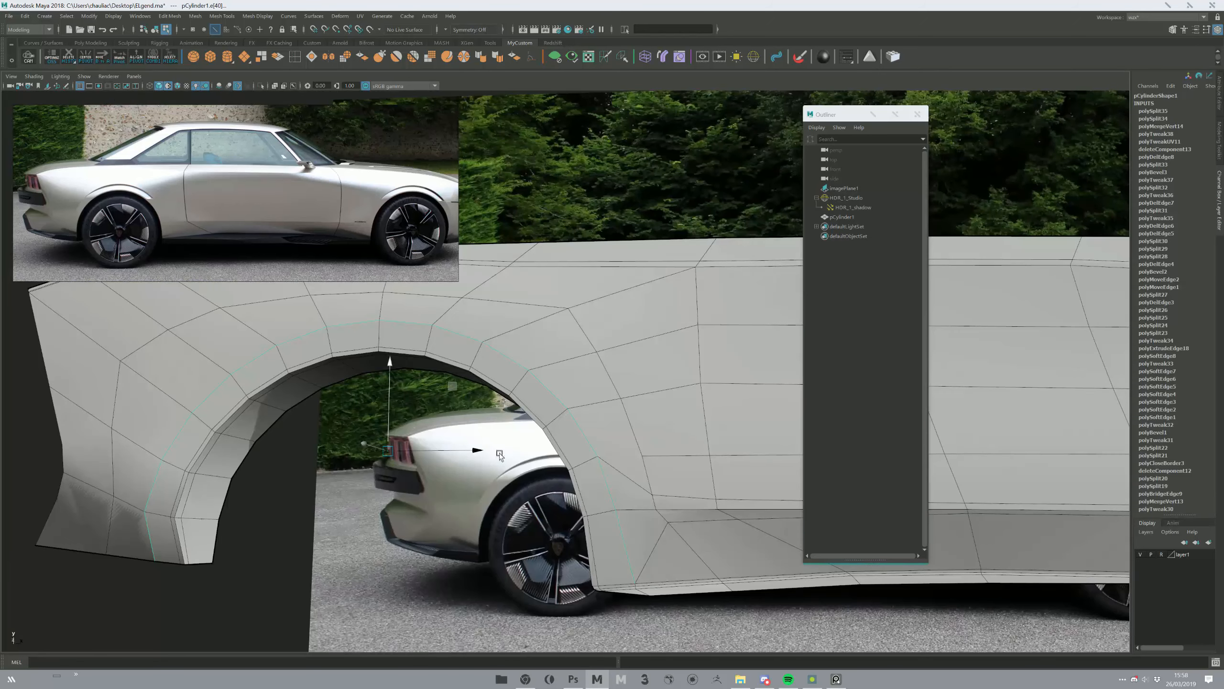
alt+drag(655, 548, 626, 579)
alt+middle_drag(626, 578, 591, 532)
scroll(591, 532, up, 3)
scroll(591, 532, up, 2)
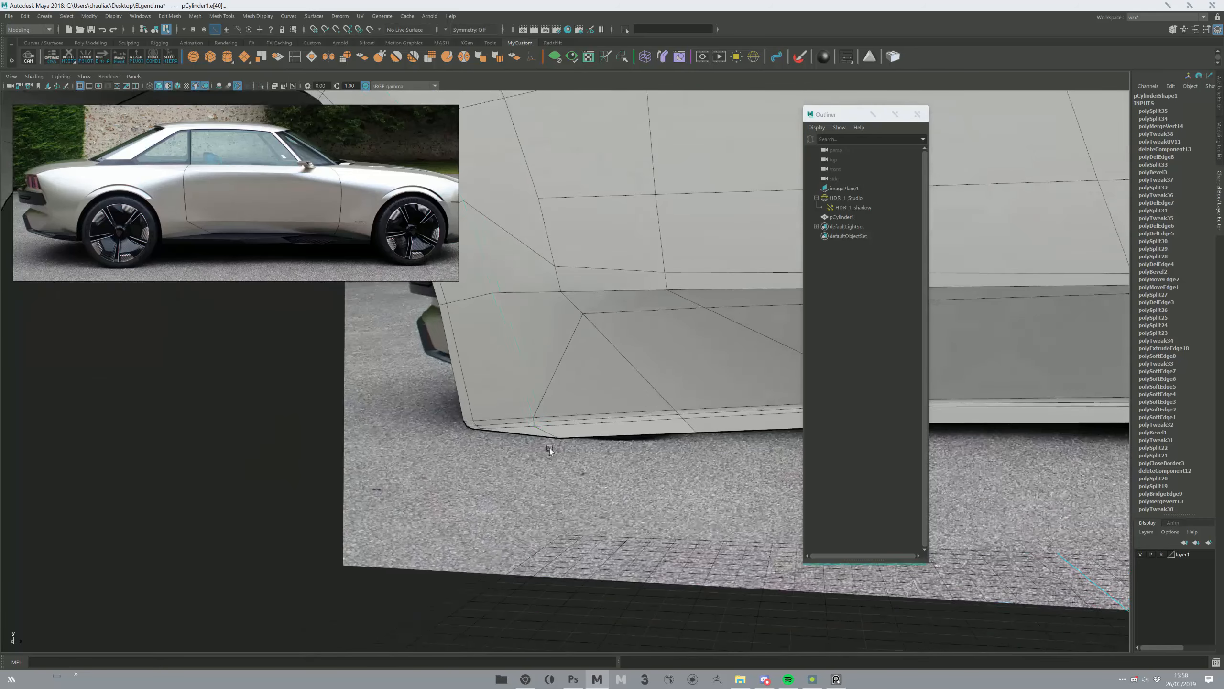
key(ctrl+b)
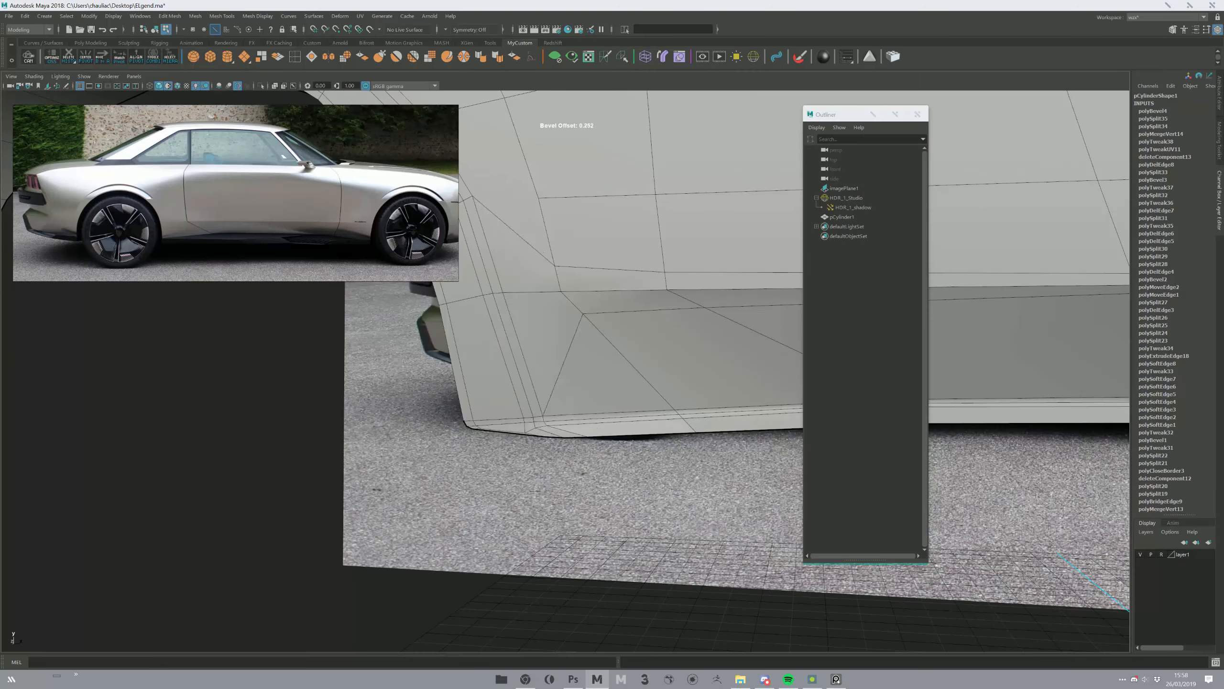
- Inspect the bevelled wheel arch rim and the rear end of the body side in smooth preview
alt+drag(518, 486, 591, 510)
key(3)
middle_drag(625, 558, 617, 558)
key(F8)
click(194, 483)
scroll(222, 482, down, 5)
alt+drag(252, 478, 427, 456)
click(487, 482)
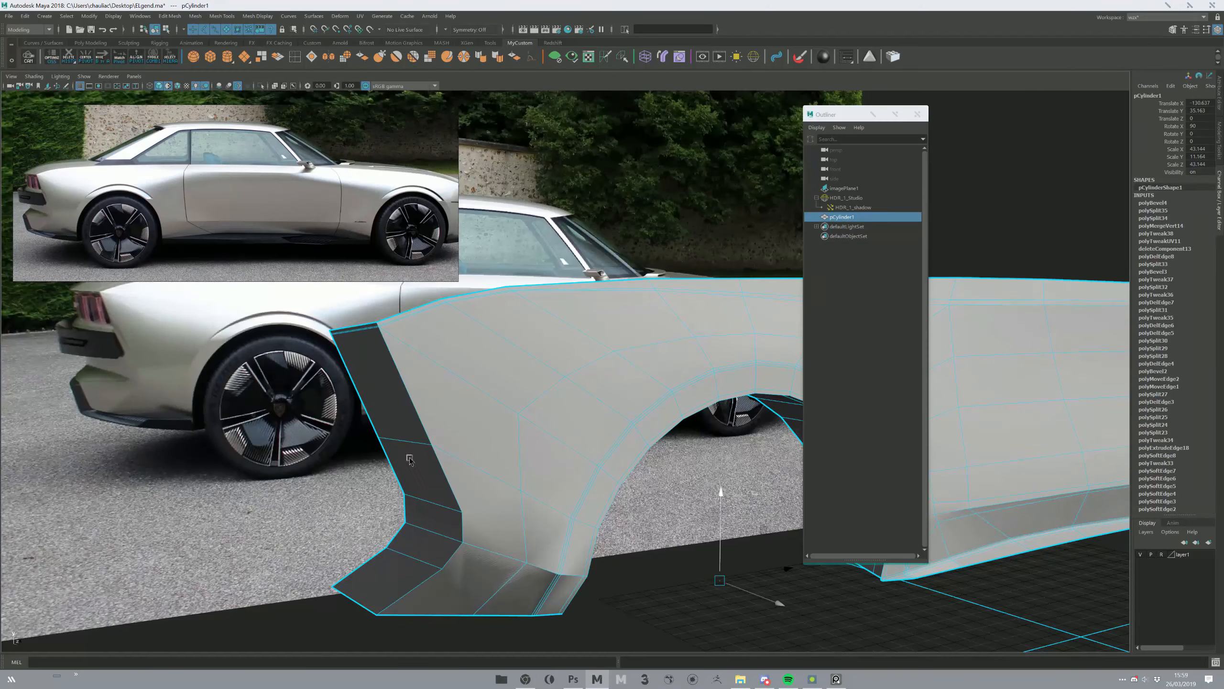
- Try to bevel the edges running down the rear edge of the body side, then undo the attempt
key(F10)
double_click(355, 333)
ctrl+drag(354, 333, 406, 512)
ctrl+drag(318, 592, 410, 544)
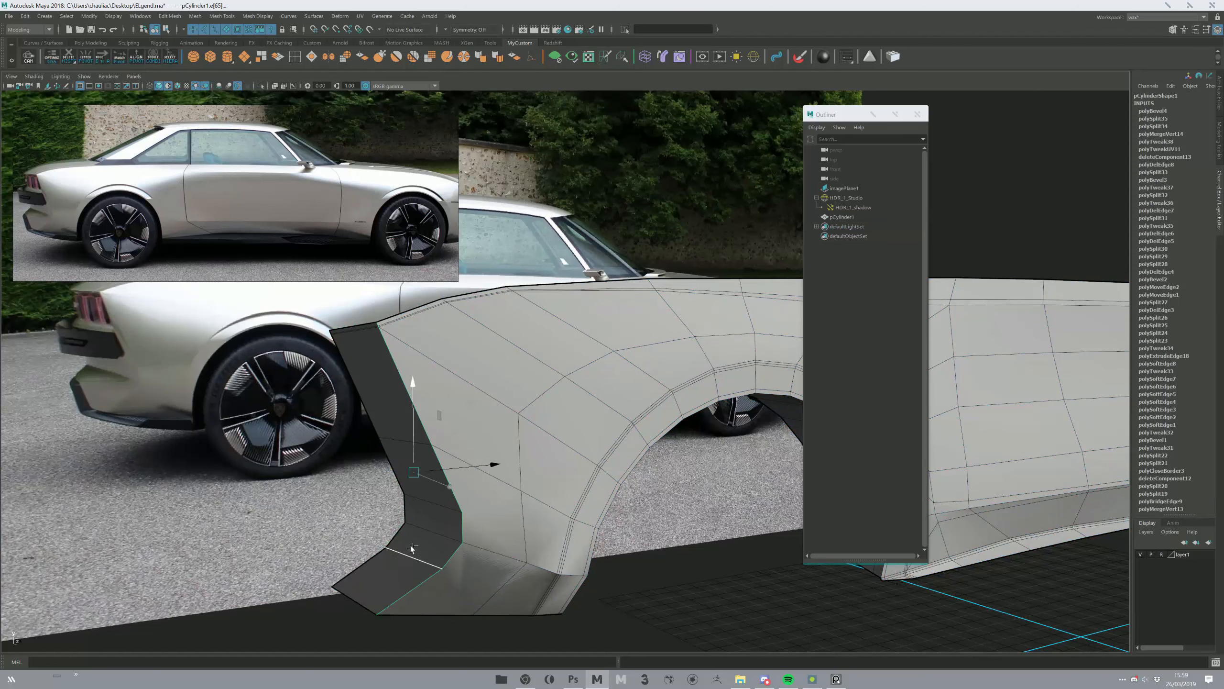
key(ctrl+b)
mouse_move(348, 457)
mouse_down()
mouse_move(366, 447)
mouse_move(352, 435)
mouse_up()
key(ctrl+z)
- Retry the bevel on the body's rear edge loop, then undo it back to object selection
scroll(531, 492, up, 5)
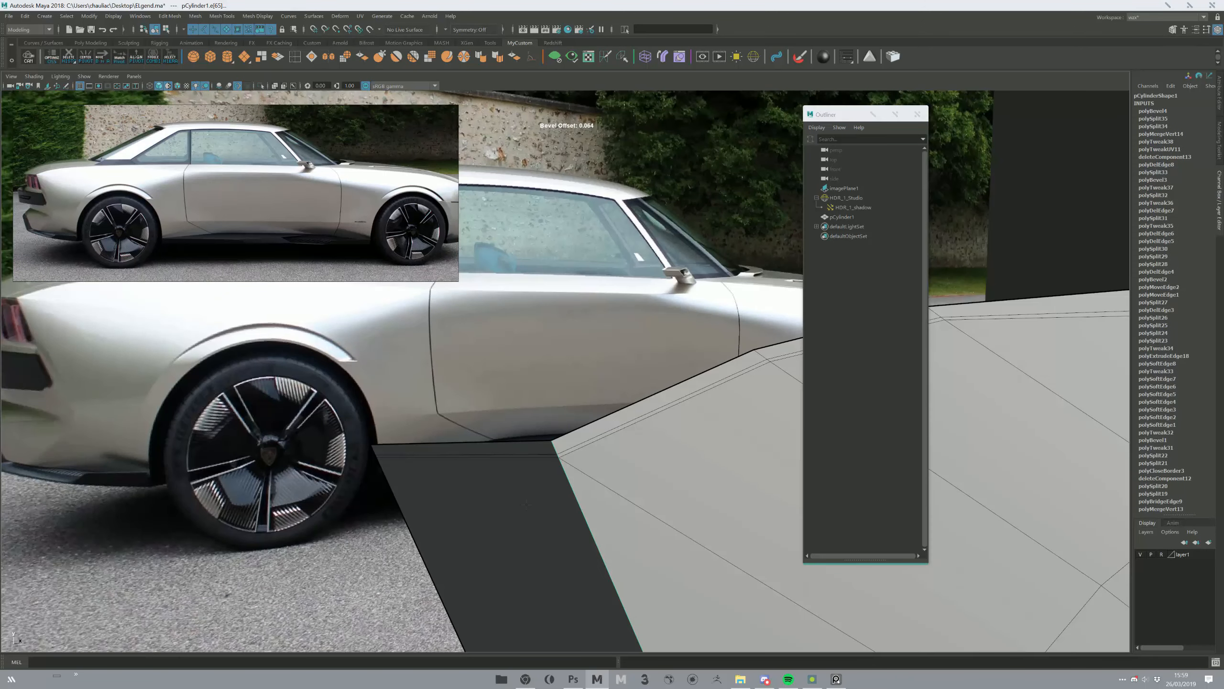
key(3)
key(1)
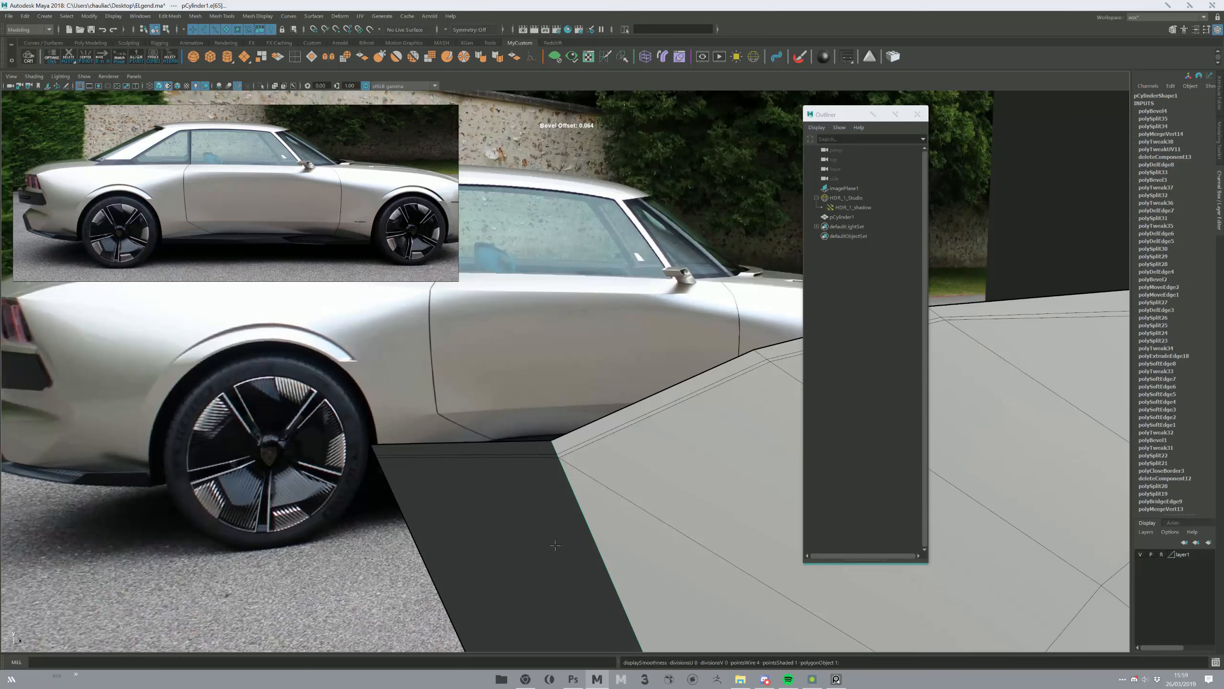
key(ctrl+b)
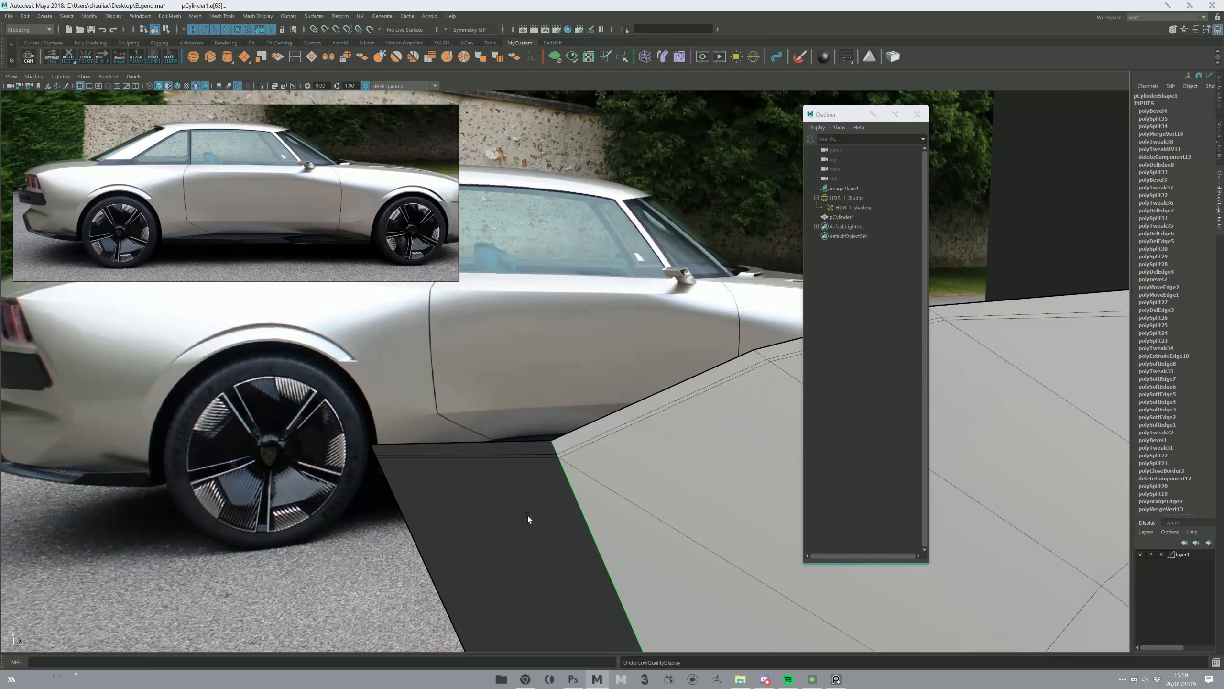
key(ctrl+b)
drag(513, 516, 458, 529)
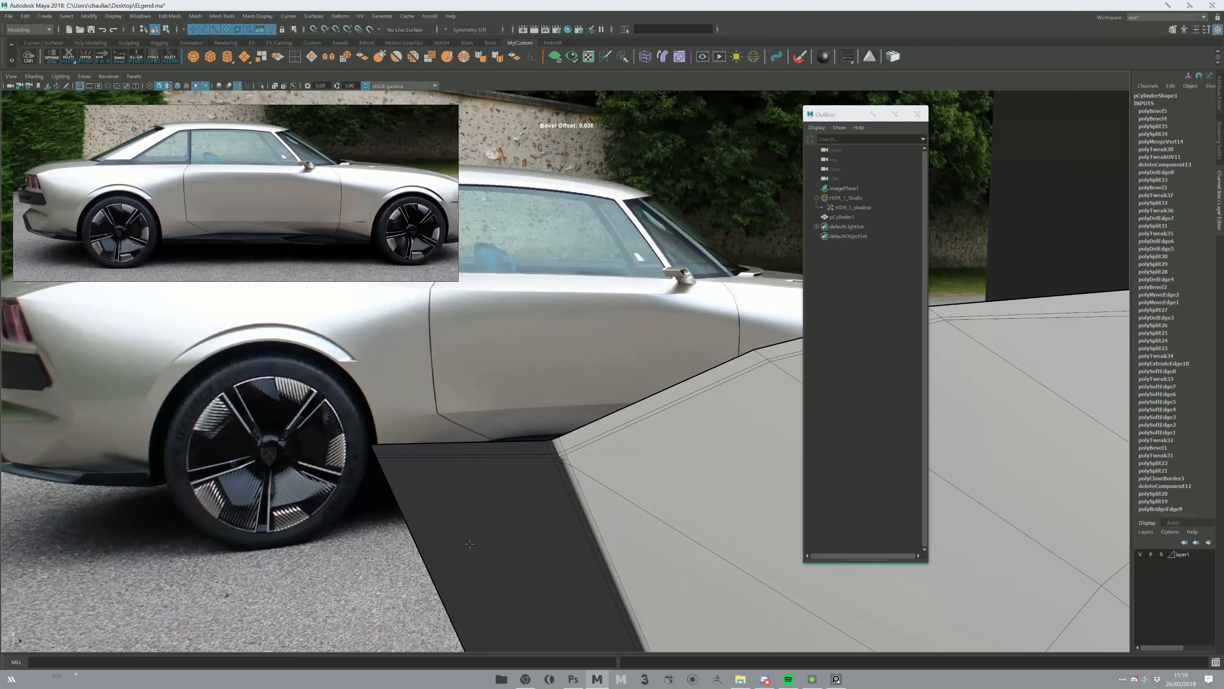
key(ctrl+z)
key(ctrl+z)
key(ctrl+z)
key(ctrl+z)
key(ctrl+z)
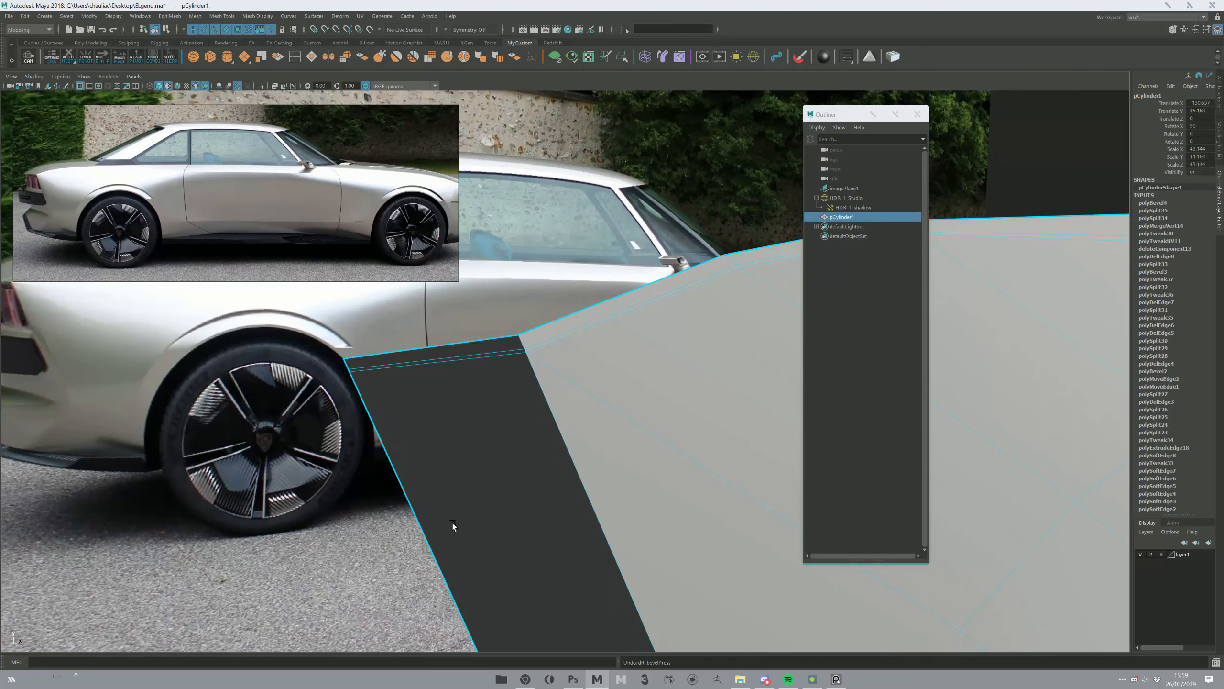
- Delete the body's construction history and merge the overlapping vertices at the upper rear corner
click(69, 62)
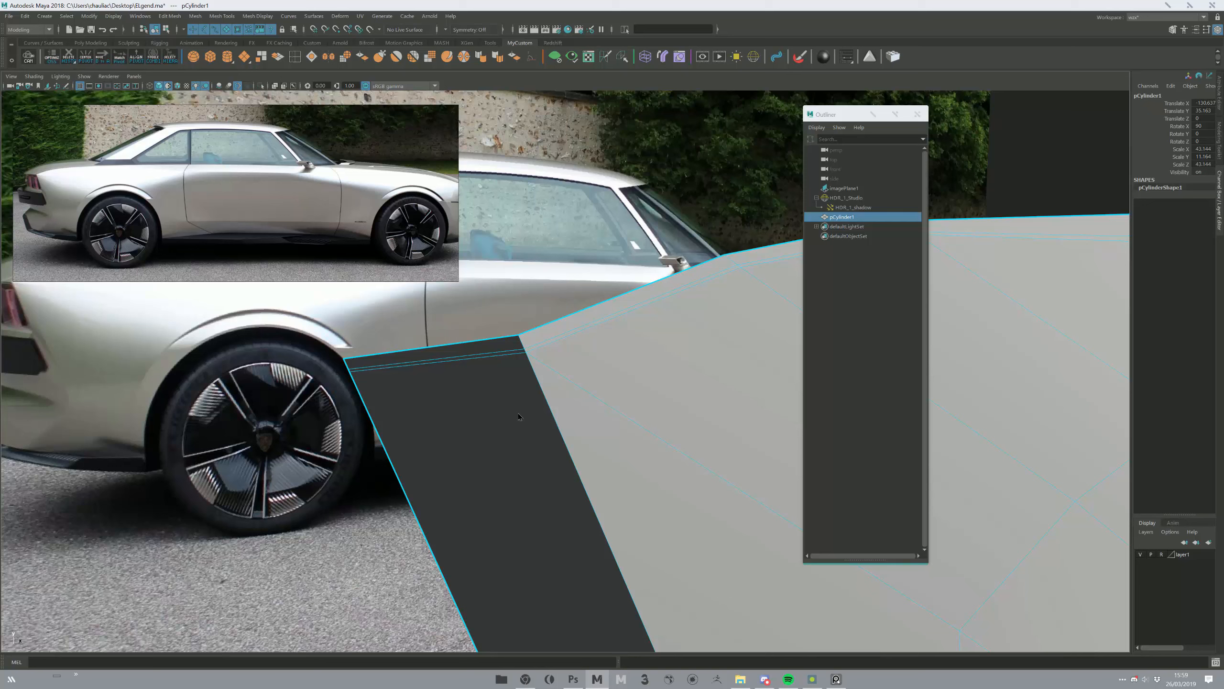
right_drag(595, 409, 540, 406)
drag(498, 314, 574, 404)
key(g)
mouse_move(757, 151)
mouse_down()
mouse_move(777, 152)
mouse_move(753, 152)
mouse_up()
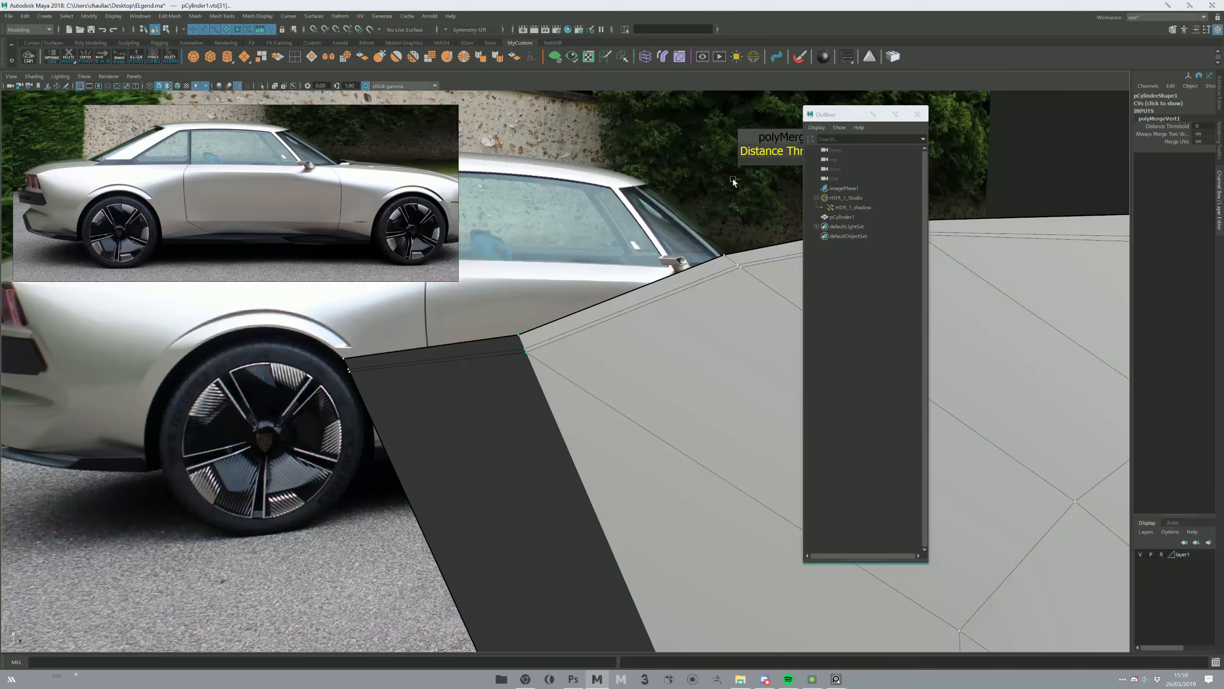
- Cut a replacement diagonal edge beside the upper rear corner with Multi-Cut and delete the old diagonal edge that ran into the corner
scroll(582, 388, down, 2)
key(w)
key(ctrl+shift+x)
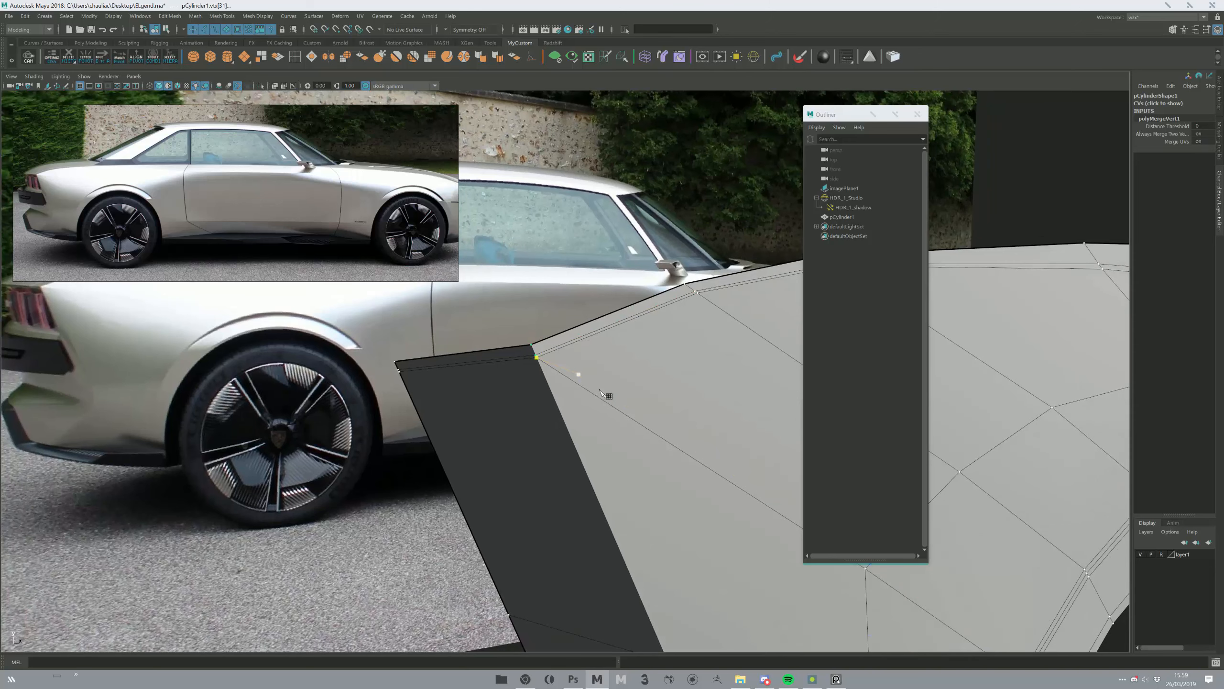
alt+middle_drag(552, 352, 393, 359)
click(701, 576)
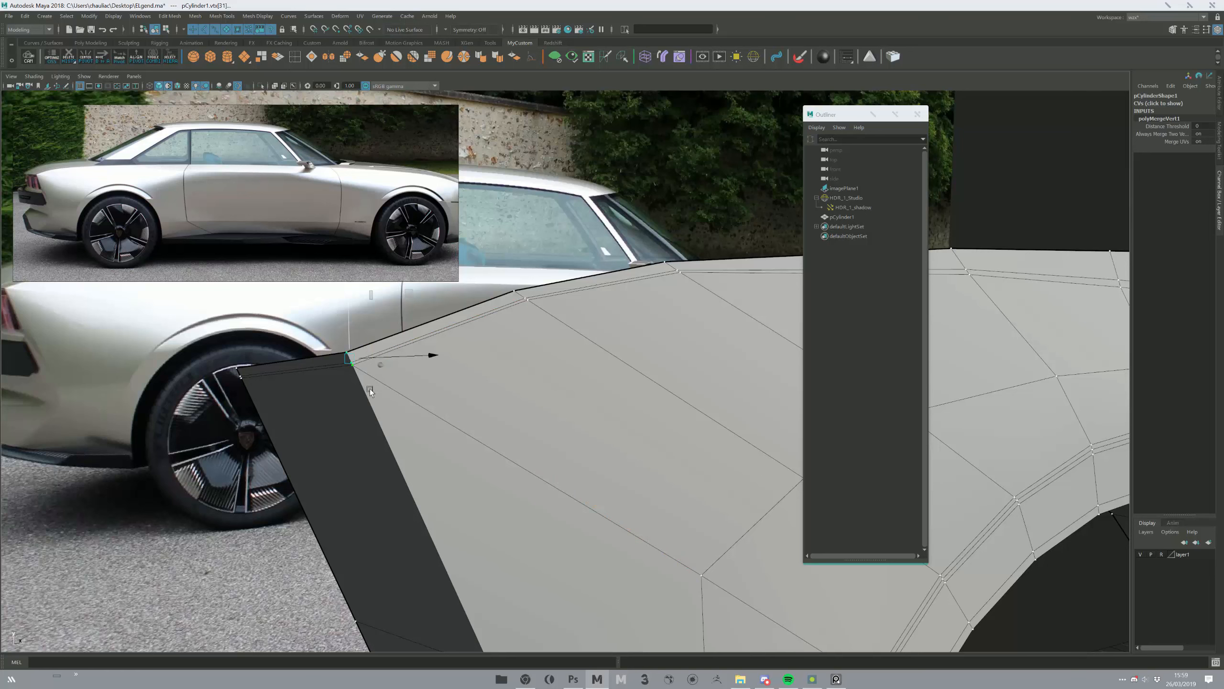
click(360, 336)
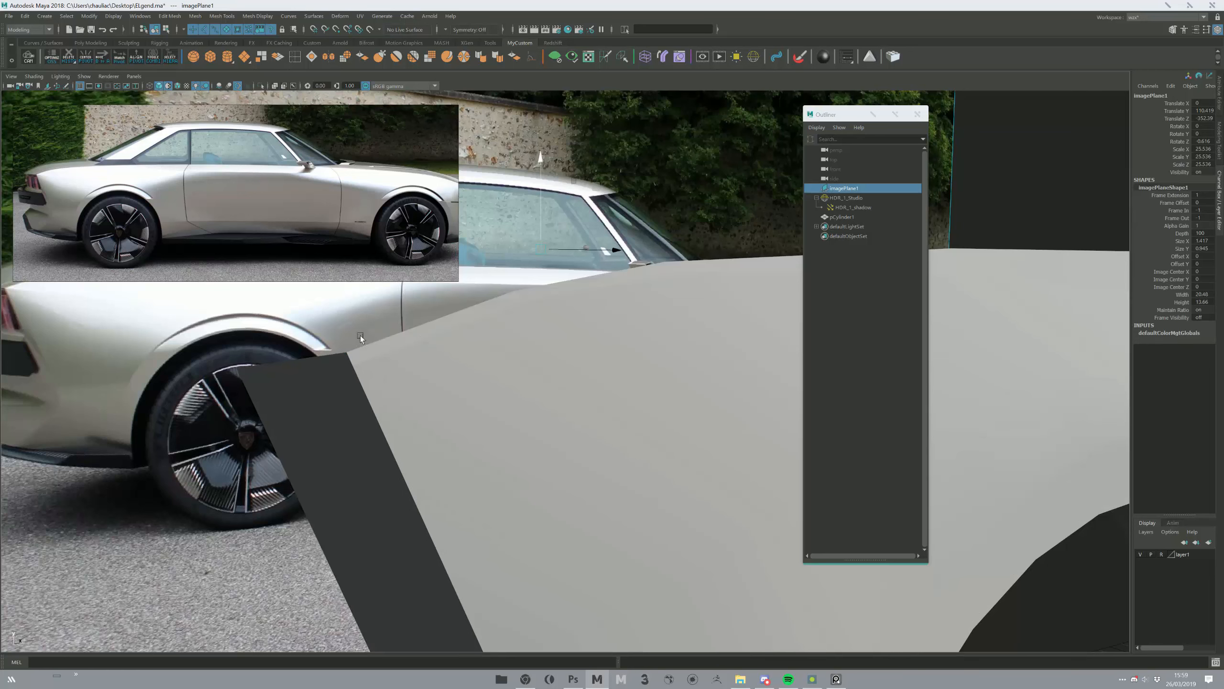
key(ctrl+z)
click(371, 360)
key(Return)
click(391, 400)
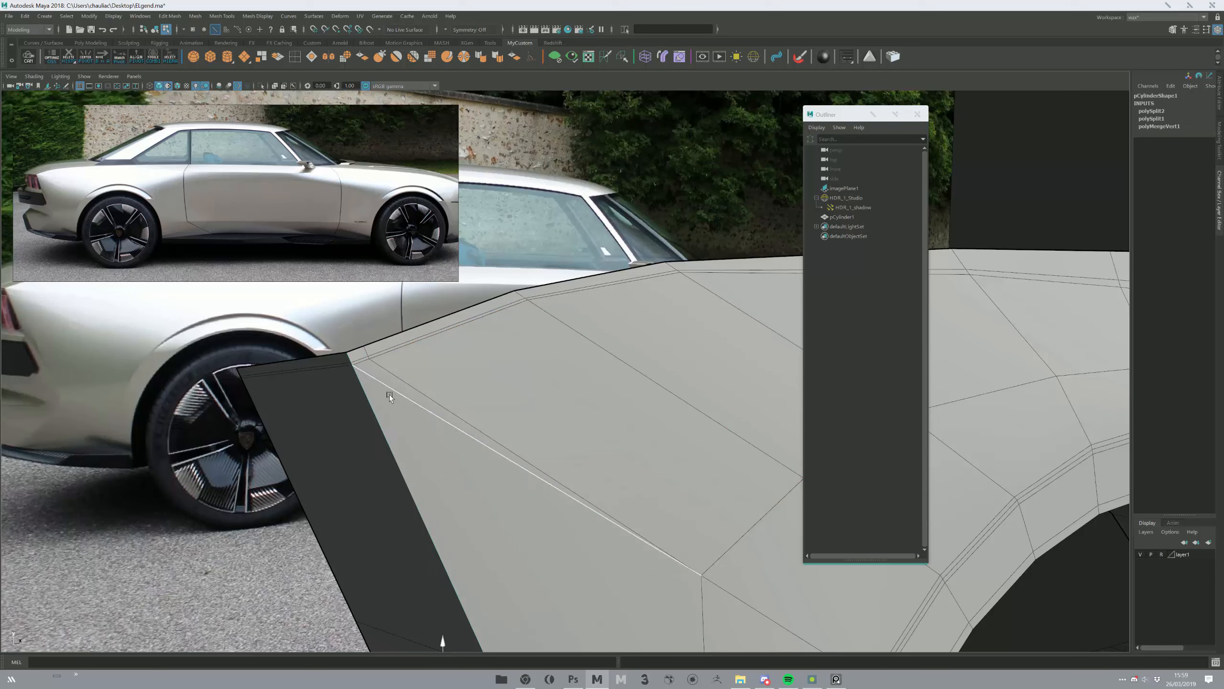
key(ctrl+Delete)
- Bevel the full edge loop down the body's rear edge and lower rear flare with an offset of about 0.44
double_click(378, 420)
scroll(386, 434, down, 4)
alt+middle_drag(387, 439, 370, 327)
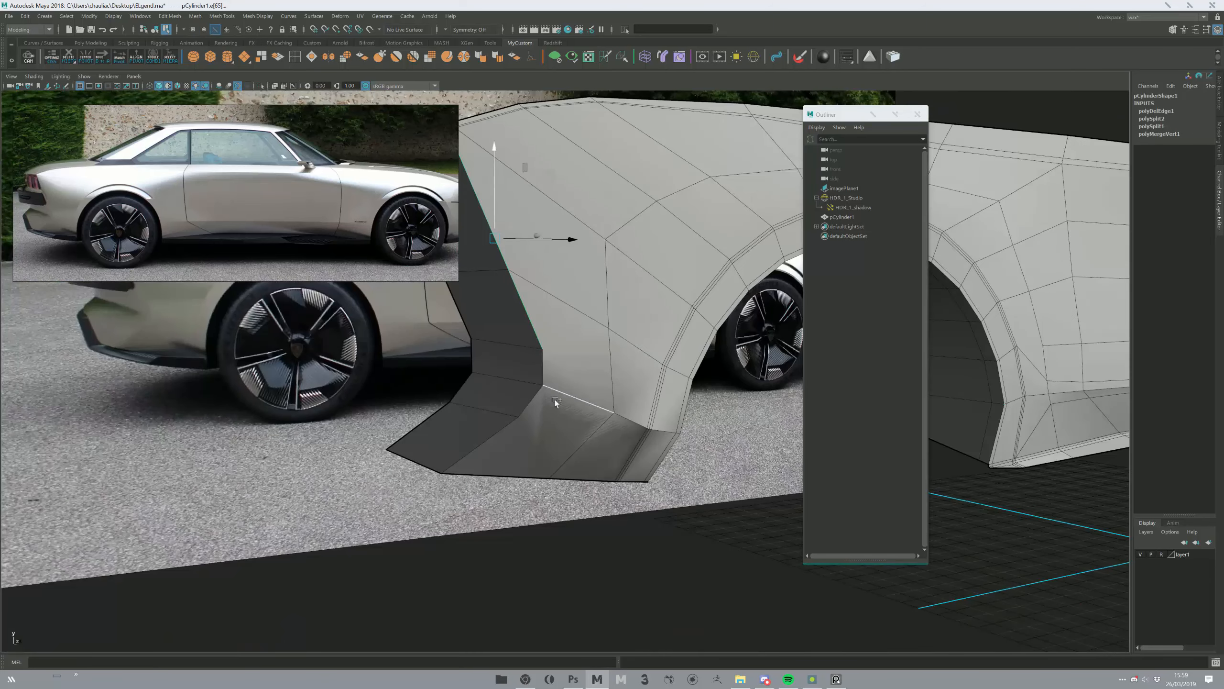
shift+double_click(534, 395)
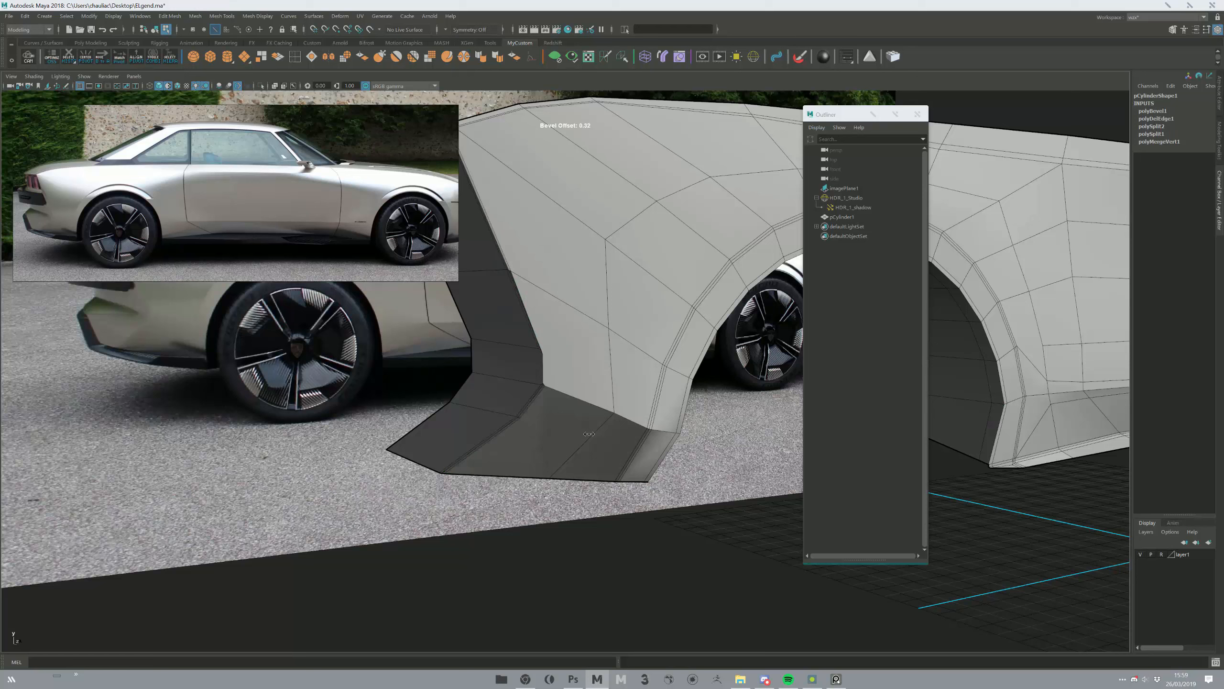
key(ctrl+b)
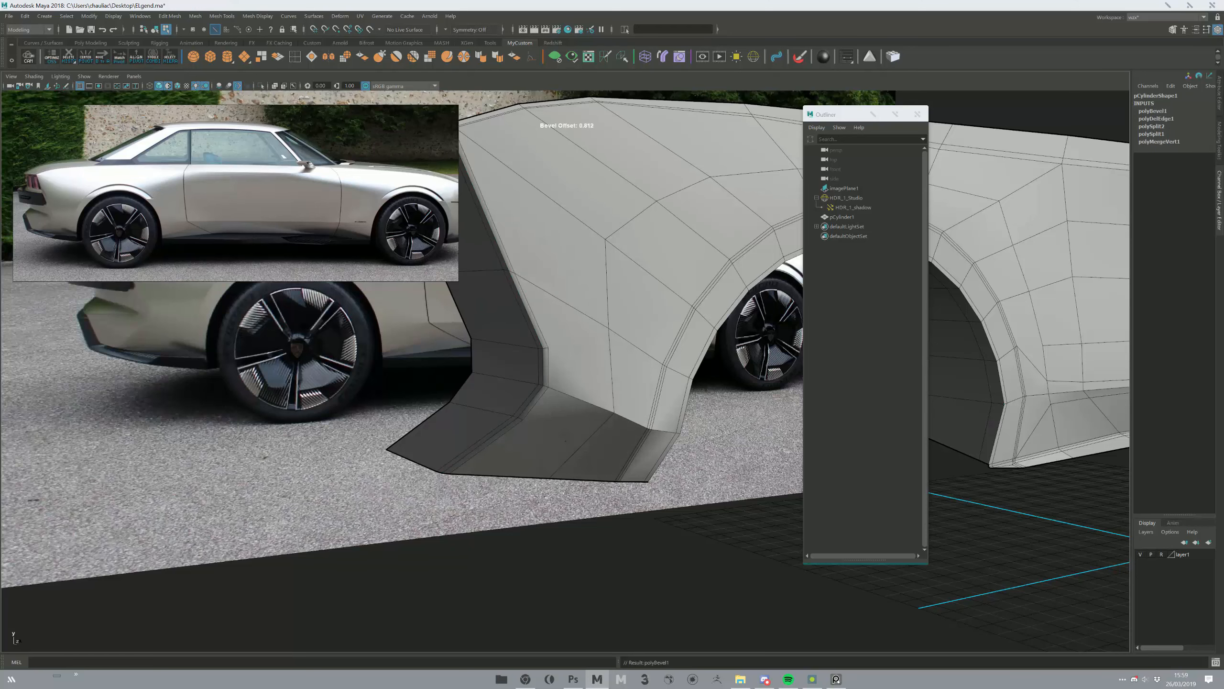
alt+middle_drag(547, 307, 546, 433)
alt+drag(571, 427, 600, 424)
key(3)
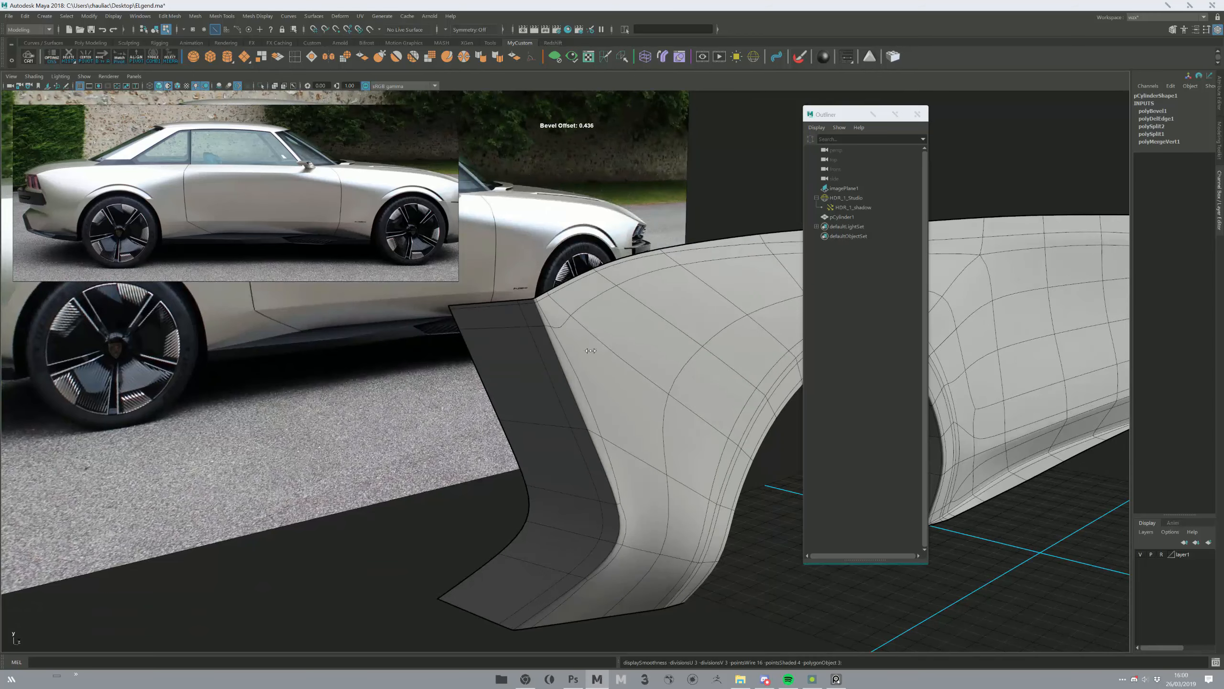
- Examine the bevelled rear edge and the whole body side in smooth preview from several angles
key(F8)
click(752, 611)
alt+drag(753, 611, 627, 513)
alt+right_drag(626, 513, 554, 451)
alt+drag(554, 451, 434, 480)
alt+drag(413, 449, 96, 238)
click(390, 461)
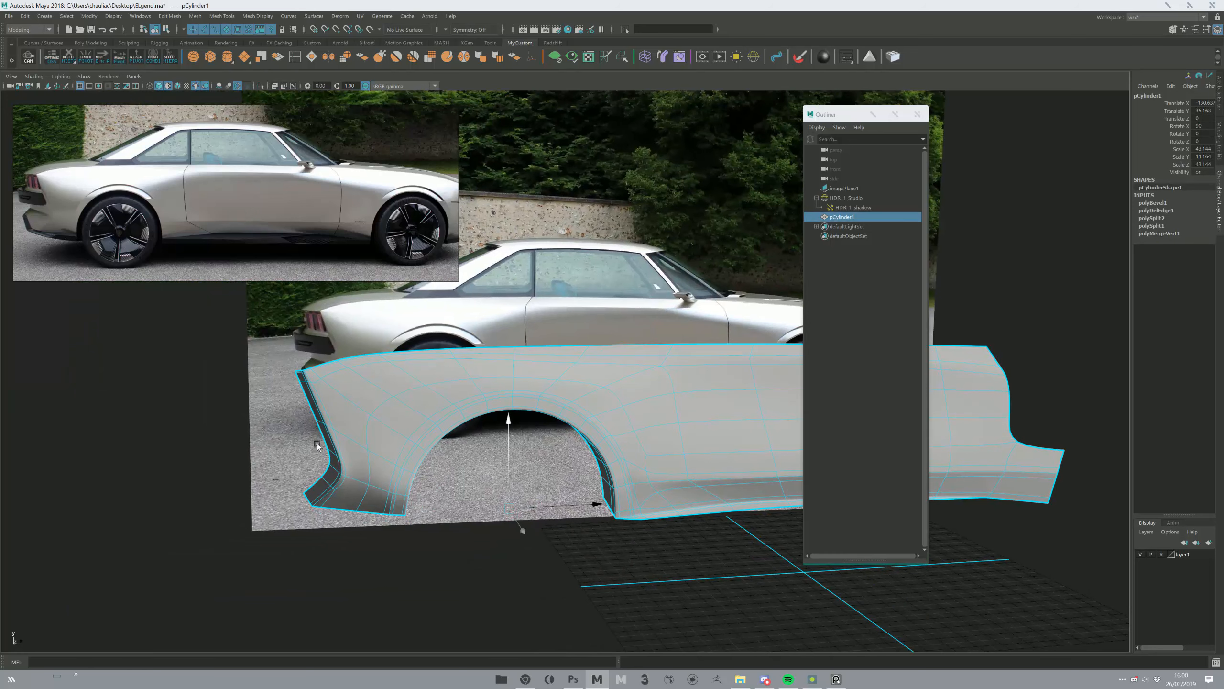
click(406, 542)
click(341, 506)
- Try to cut a horizontal edge across the lower rear flare towards the wheel arch with Multi-Cut, then undo the cut
key(F10)
key(1)
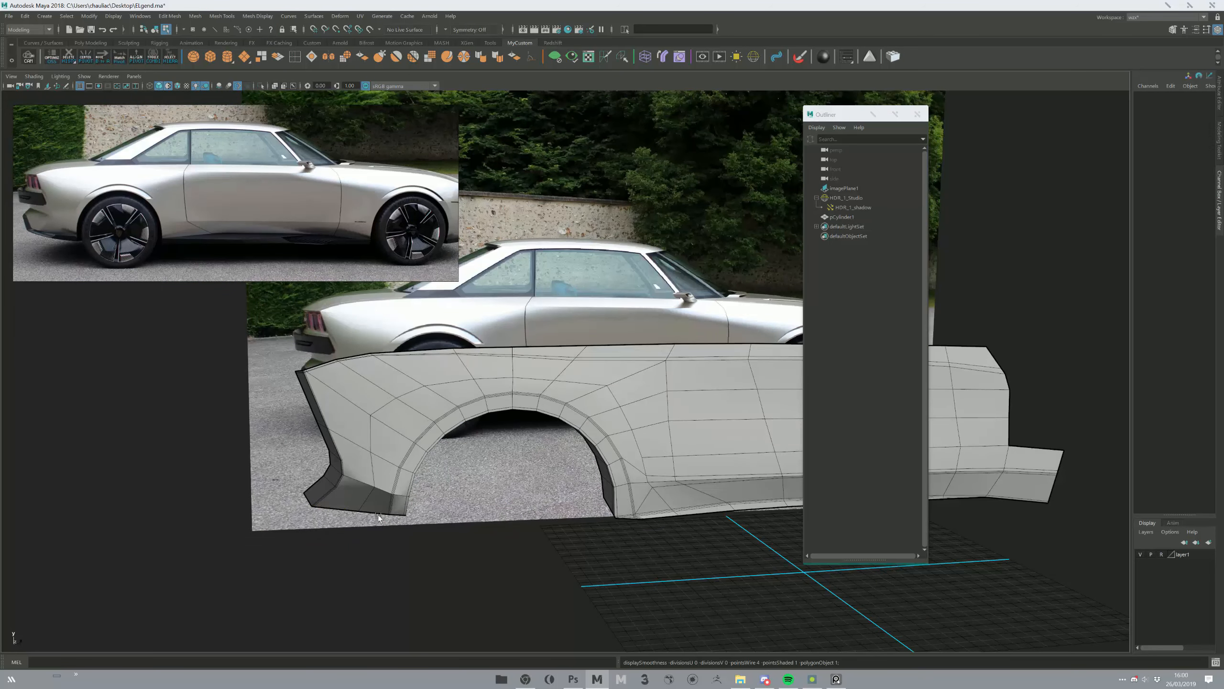
scroll(408, 505, up, 4)
key(ctrl+shift+x)
click(316, 494)
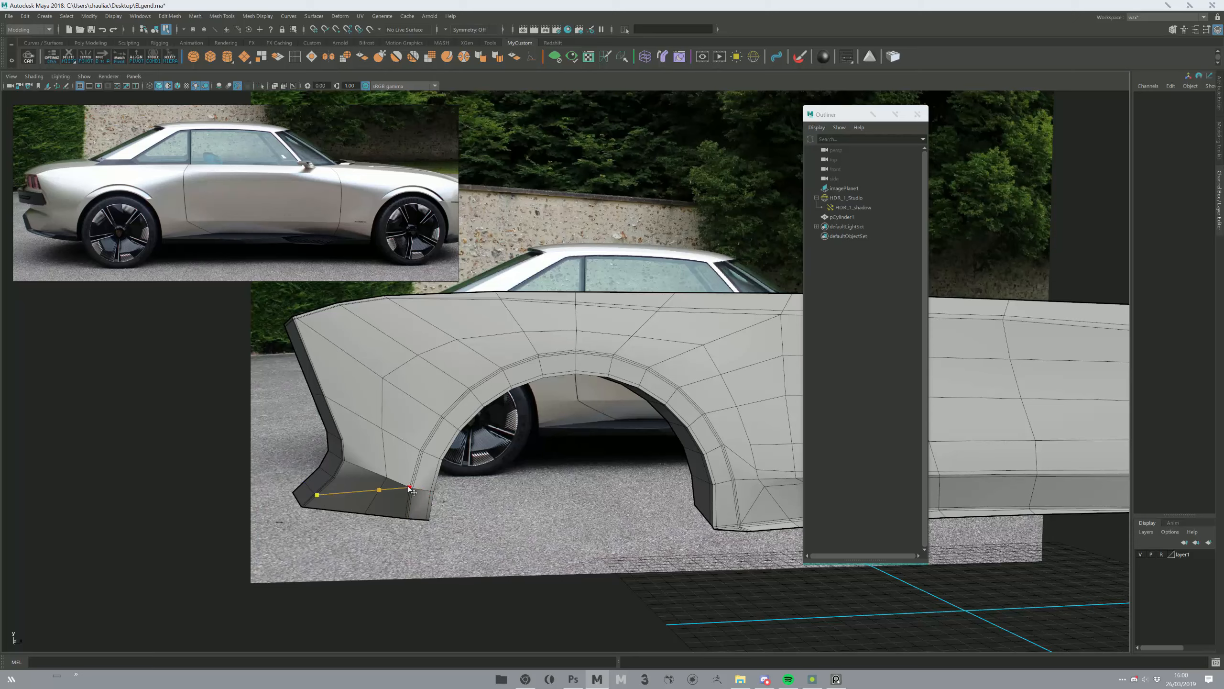
alt+drag(399, 507, 460, 456)
click(449, 472)
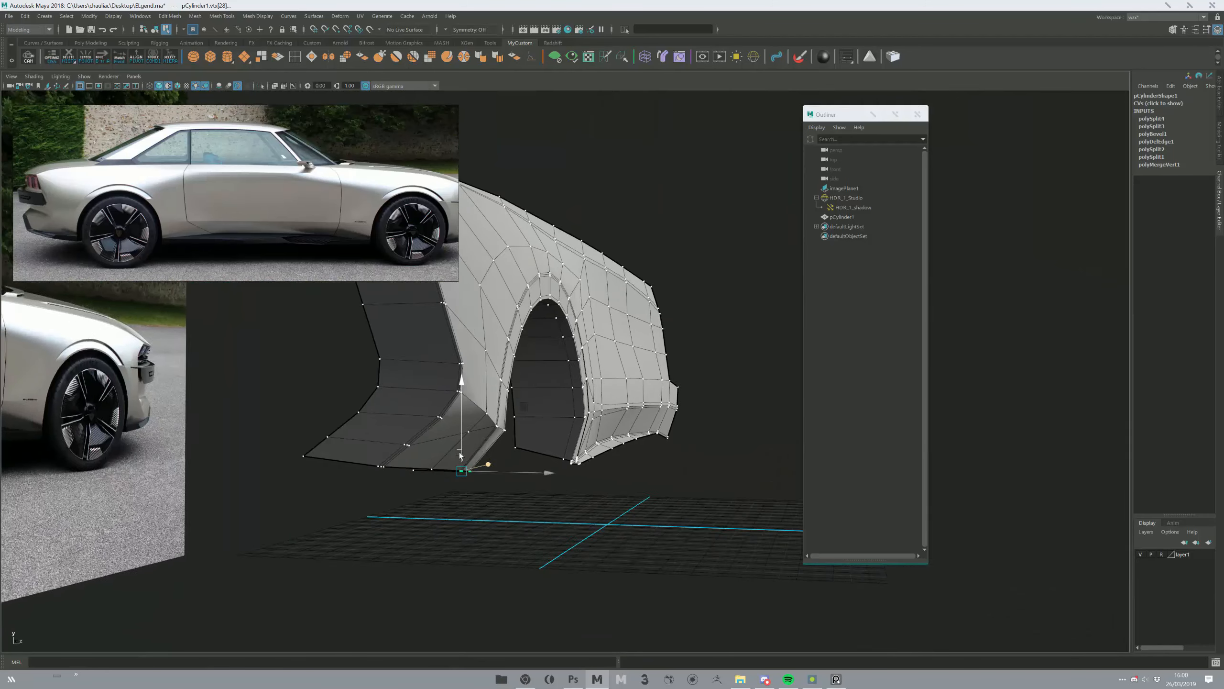
scroll(460, 456, up, 2)
key(ctrl+z)
key(ctrl+z)
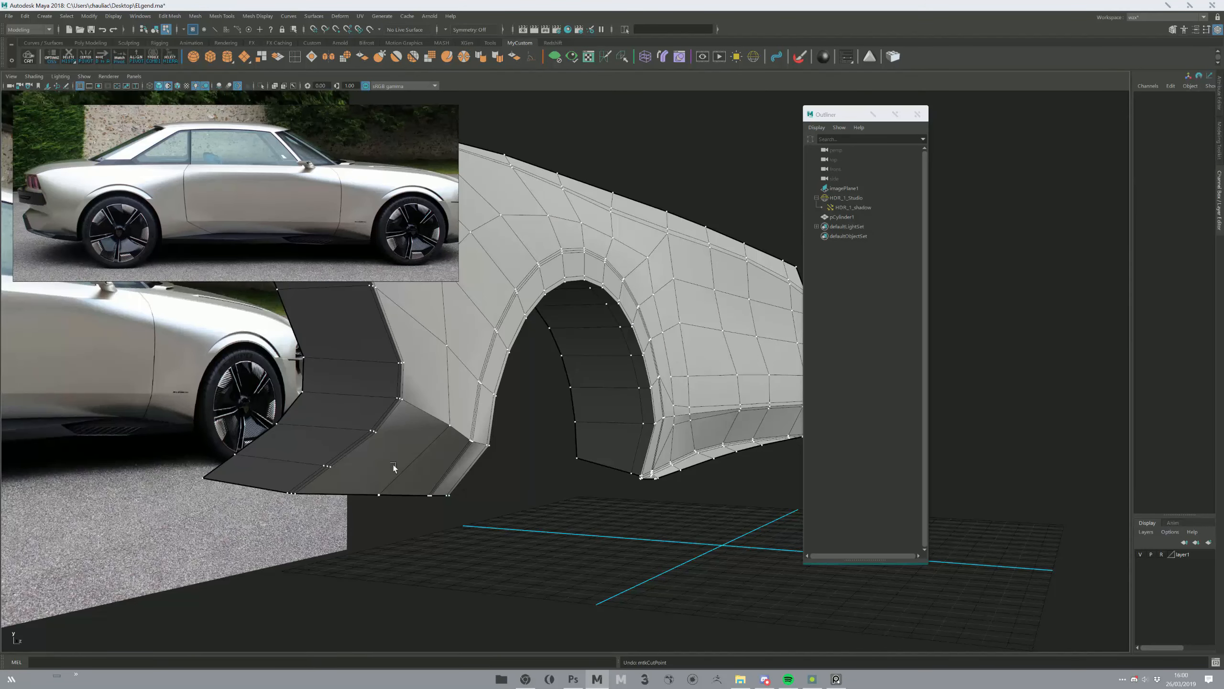
- Adjust the added edges across the lower rear end of the wheel arch and delete the surplus edges beside them
double_click(468, 472)
alt+drag(465, 470, 402, 457)
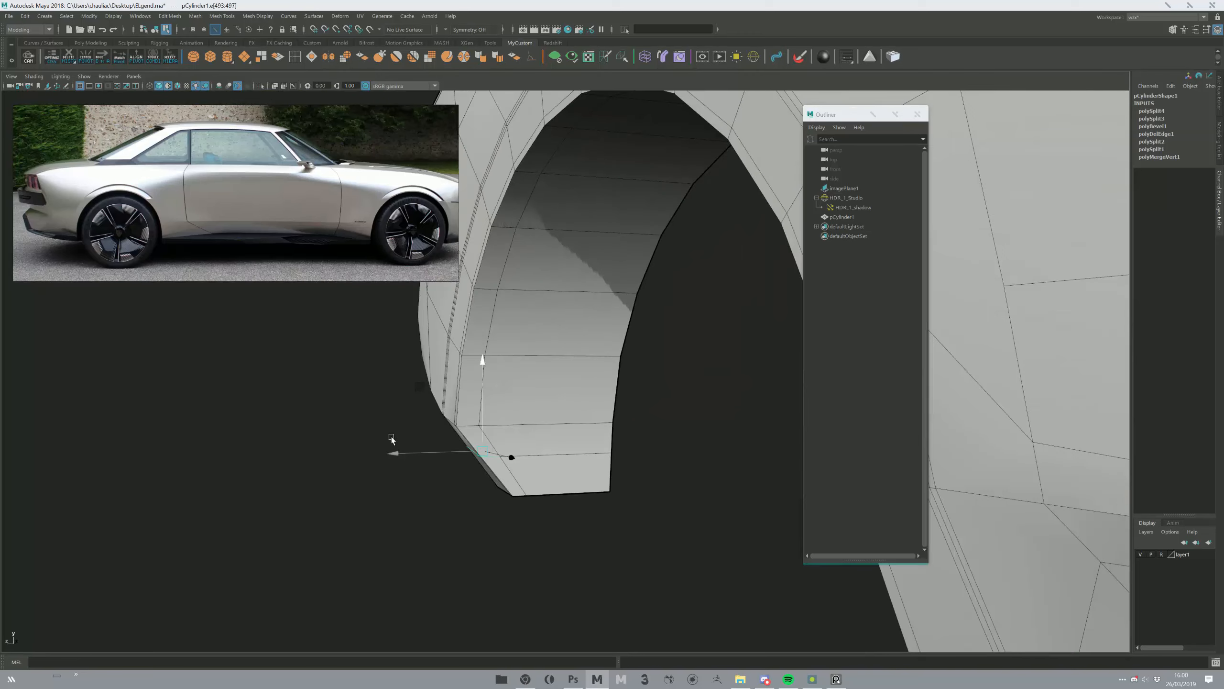
drag(419, 391, 384, 425)
click(453, 530)
click(494, 440)
key(Delete)
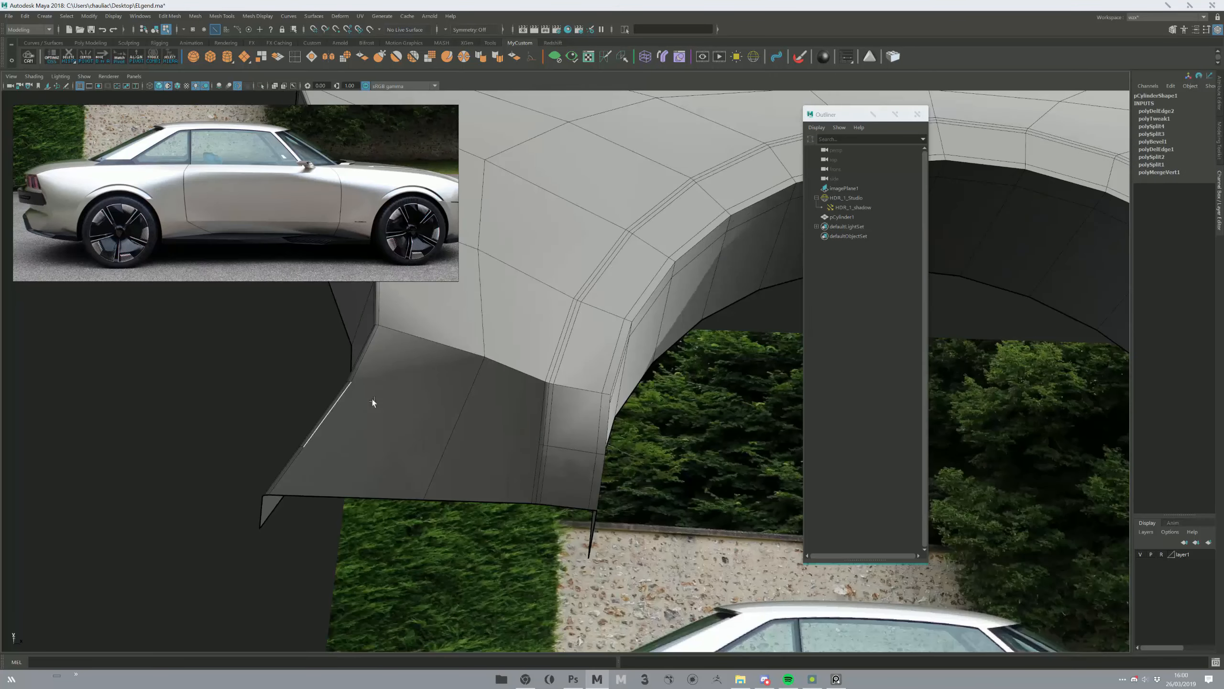
click(537, 444)
alt+drag(495, 473, 477, 448)
key(F9)
click(474, 455)
- Check the reworked lower rear corner and the whole body side in smooth preview
key(F8)
click(449, 527)
alt+drag(449, 527, 489, 462)
click(489, 462)
key(3)
click(327, 444)
alt+drag(327, 444, 621, 428)
click(621, 428)
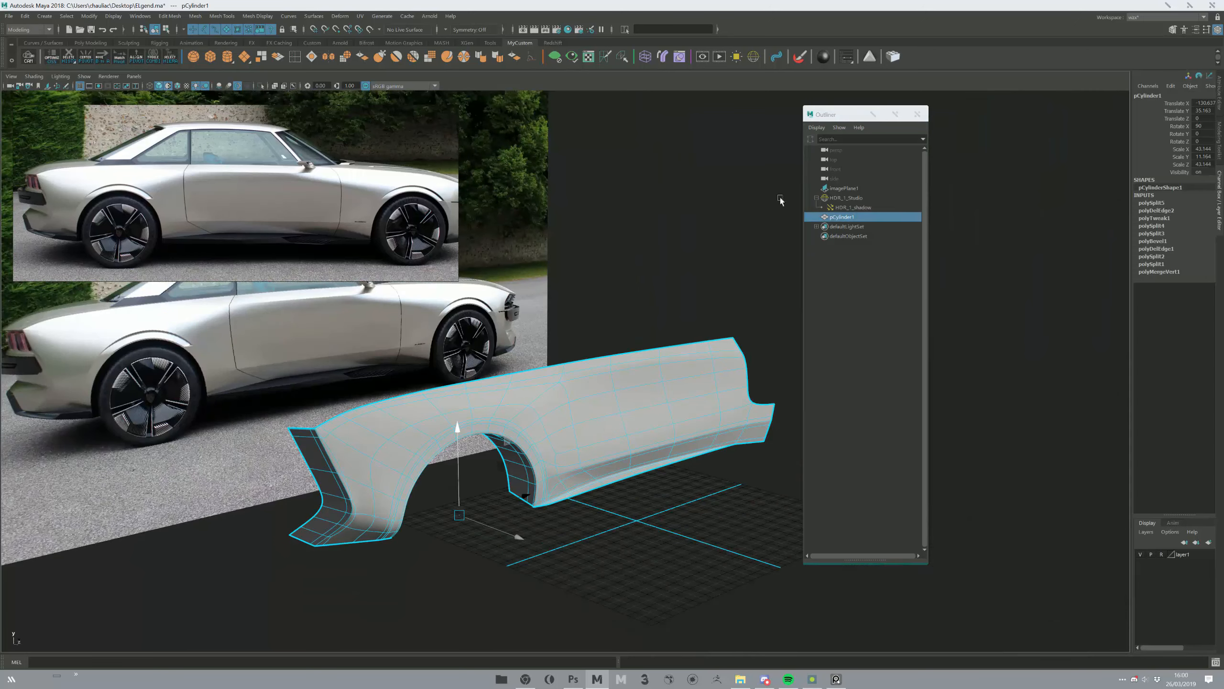
- Assign the Chrome metal from the ShadeIt library to the body side and show materials in the viewport
click(822, 58)
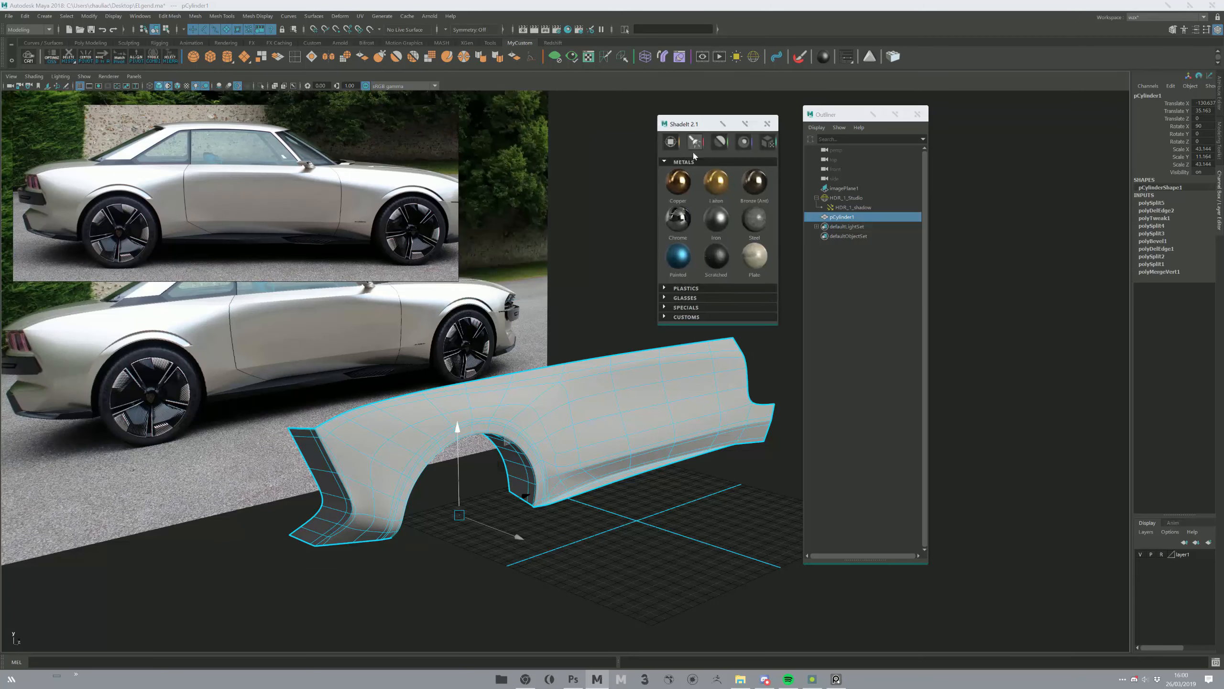
click(685, 224)
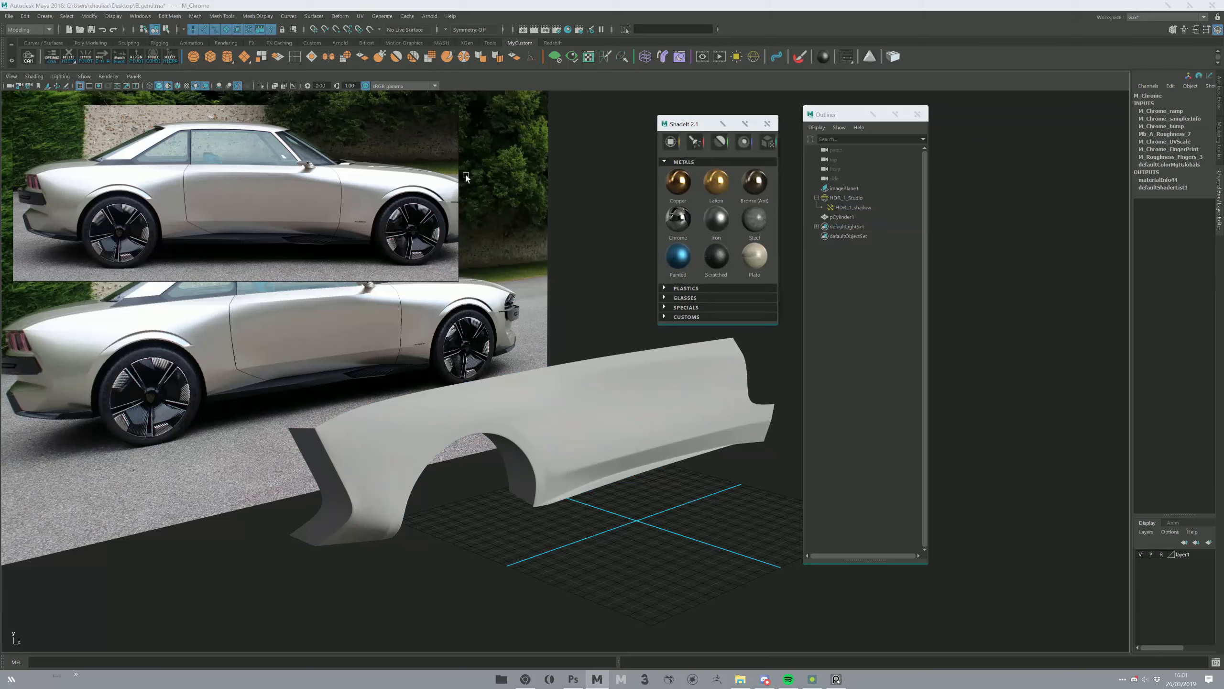
click(177, 85)
mouse_move(274, 179)
alt+mouse_down()
mouse_move(528, 346)
mouse_move(549, 345)
mouse_move(571, 396)
alt+mouse_up()
click(571, 396)
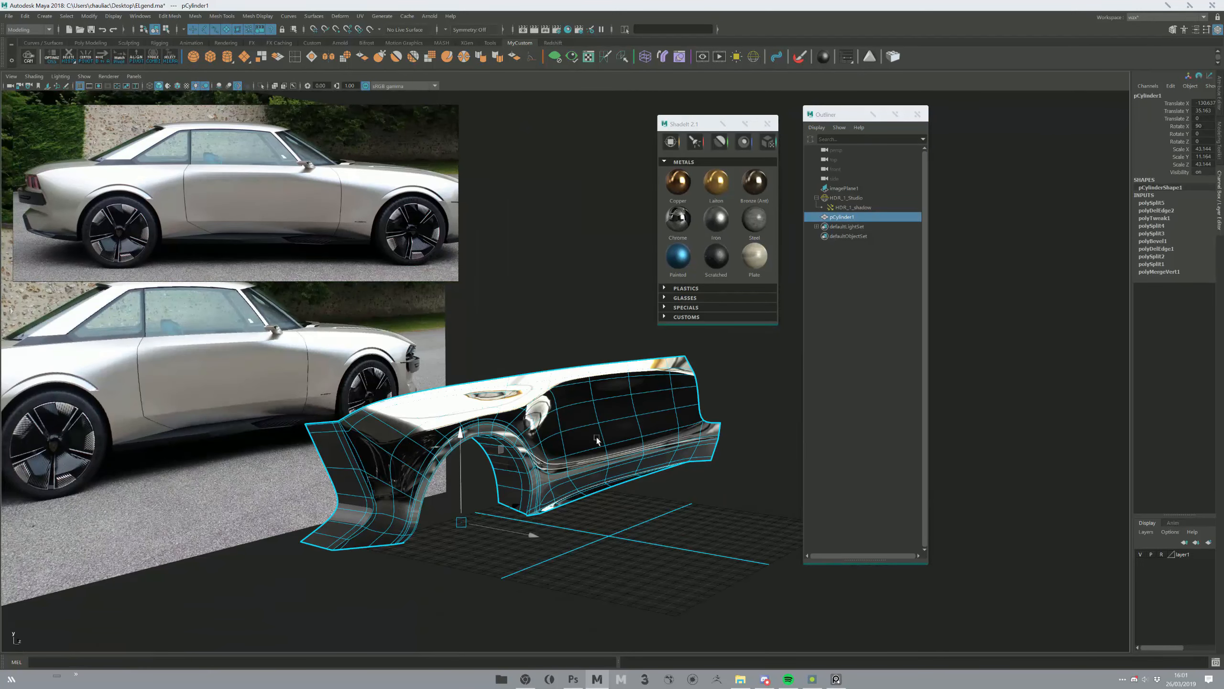
key(ctrl+z)
click(767, 124)
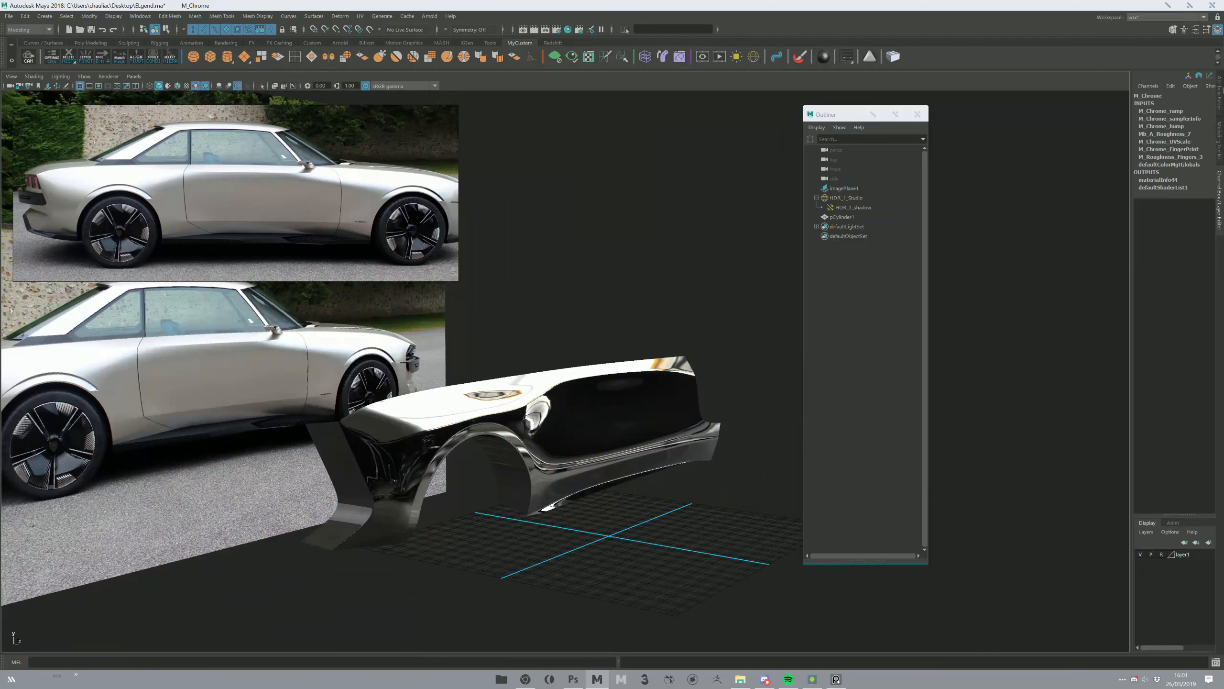
- Break the ramp connection on the base weight attribute of the M_Chrome material
key(ctrl+a)
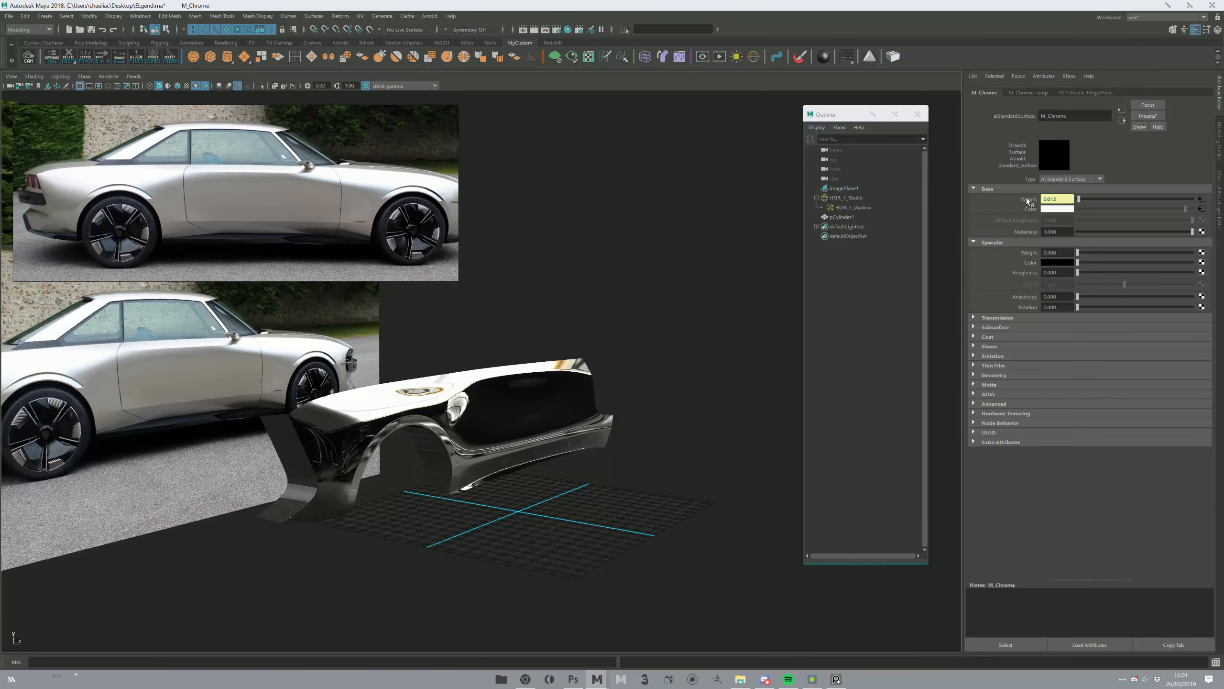
right_click(1025, 200)
click(1041, 231)
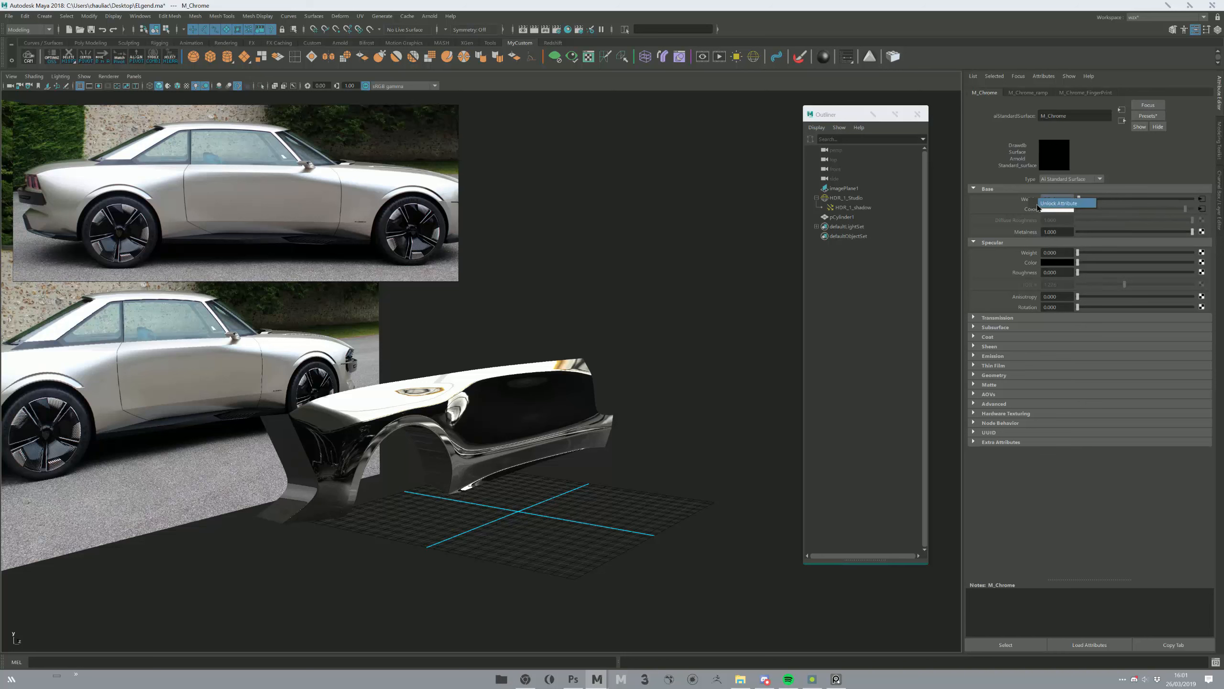
click(1045, 203)
right_click(1032, 199)
click(1047, 216)
- Set the M_Chrome material's base weight to 0.536 and its metalness to 1
mouse_move(1080, 198)
mouse_down()
mouse_move(1155, 198)
mouse_move(1092, 232)
mouse_move(1029, 235)
mouse_move(1194, 251)
mouse_up()
drag(1100, 262, 1121, 262)
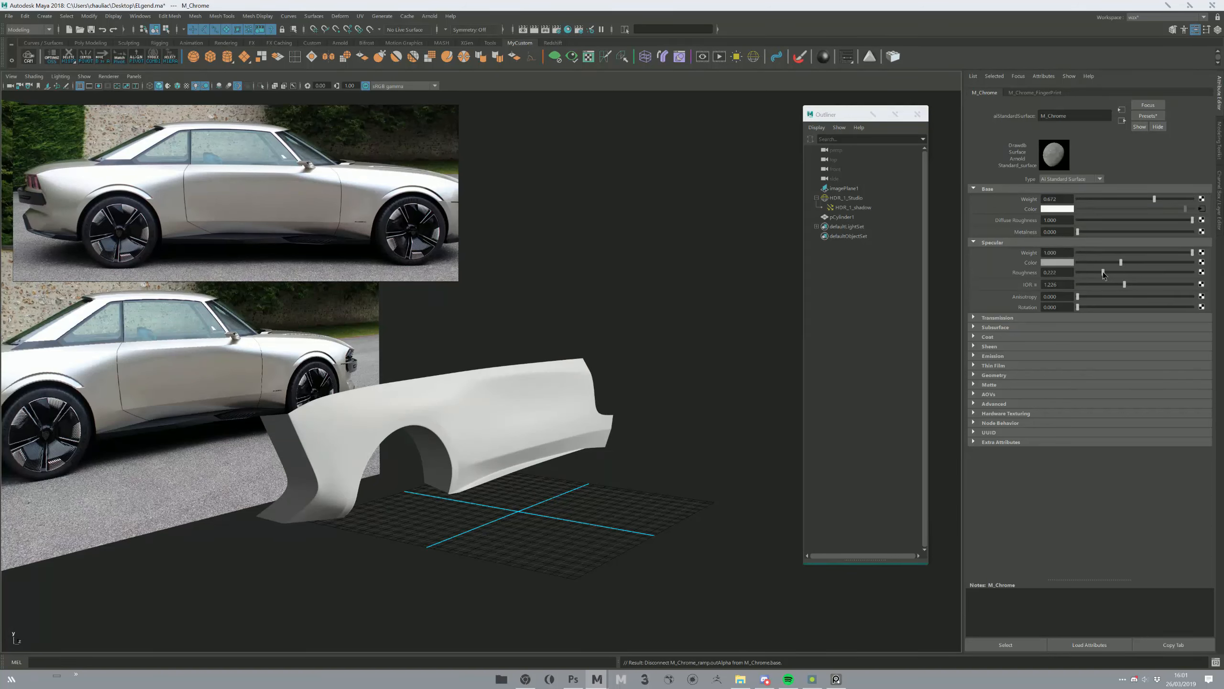
drag(1078, 232, 1194, 232)
drag(1154, 198, 1140, 198)
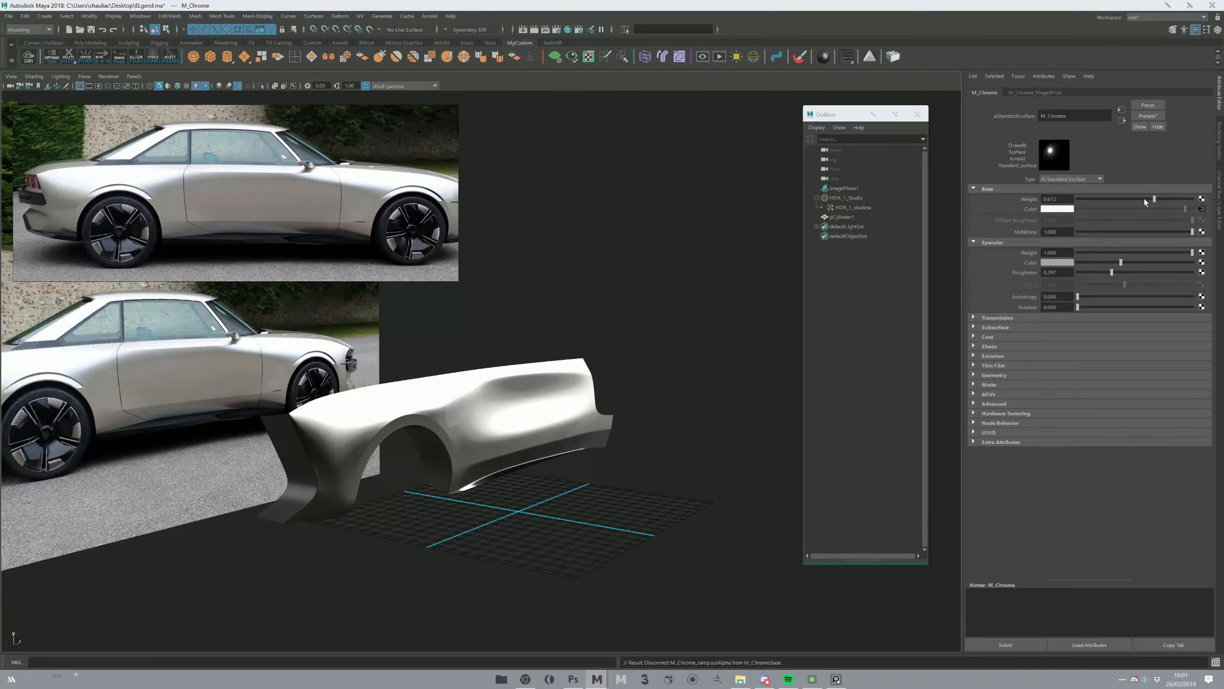
- Set M_Chrome's specular weight to 0, its specular colour to black and its roughness to 0.167, checking the reflections on the body
click(1081, 273)
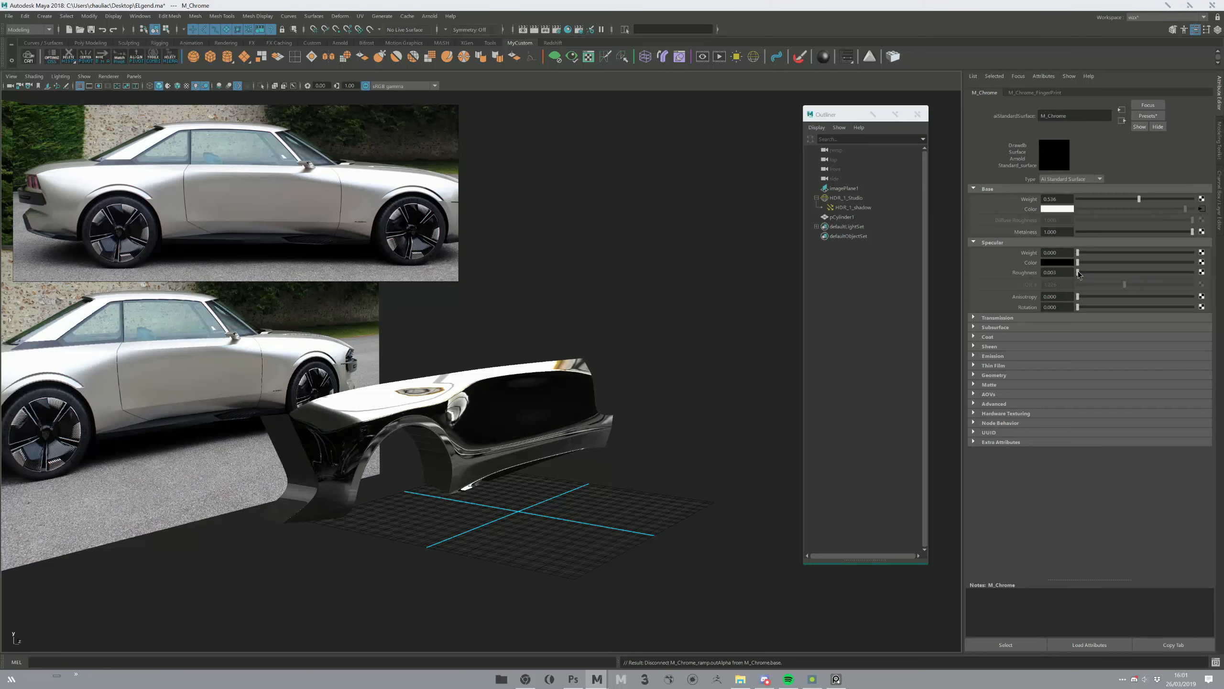
alt+drag(685, 342, 650, 350)
mouse_move(1082, 274)
mouse_down()
mouse_move(1111, 273)
mouse_move(1097, 274)
mouse_up()
mouse_move(653, 362)
alt+mouse_down()
mouse_move(680, 355)
mouse_move(636, 374)
mouse_move(672, 364)
alt+mouse_up()
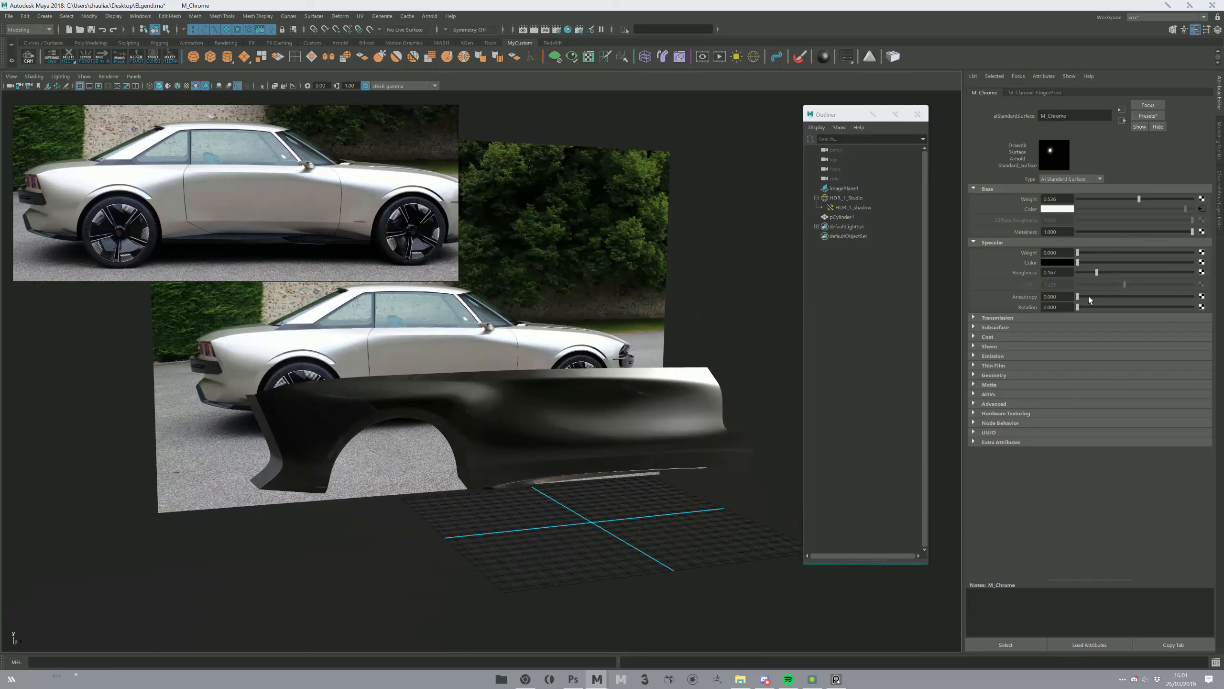
- Set the M_Chrome material's roughness to 0.108 and its base weight to 0.456, judging the reflections from several angles
drag(1138, 198, 1197, 202)
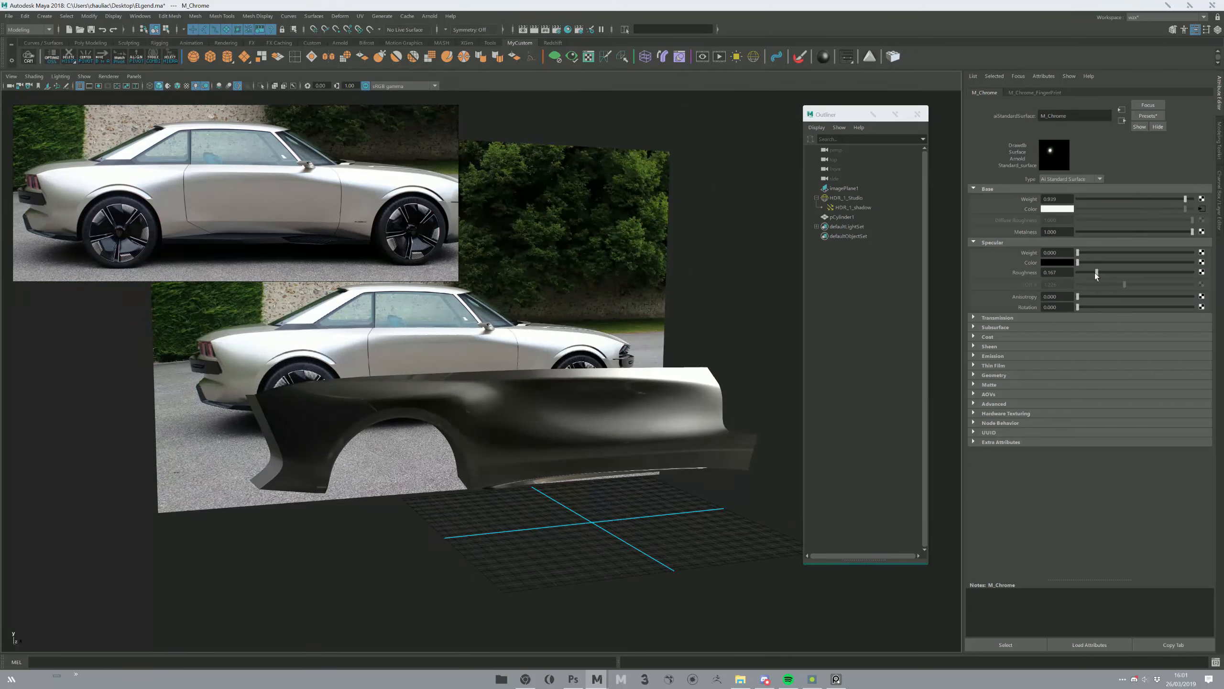
drag(1096, 272, 1089, 272)
mouse_move(674, 520)
alt+mouse_down()
mouse_move(655, 522)
mouse_move(694, 515)
alt+mouse_up()
drag(1138, 199, 1102, 207)
alt+drag(491, 434, 708, 413)
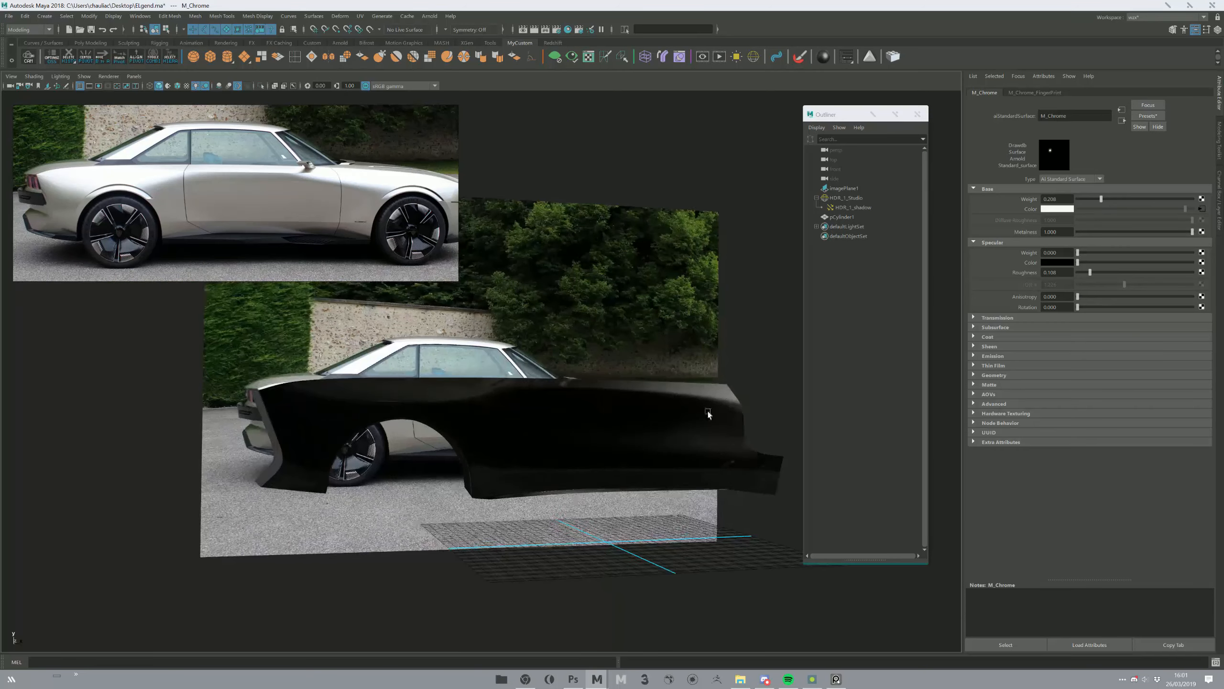
alt+drag(691, 554, 675, 511)
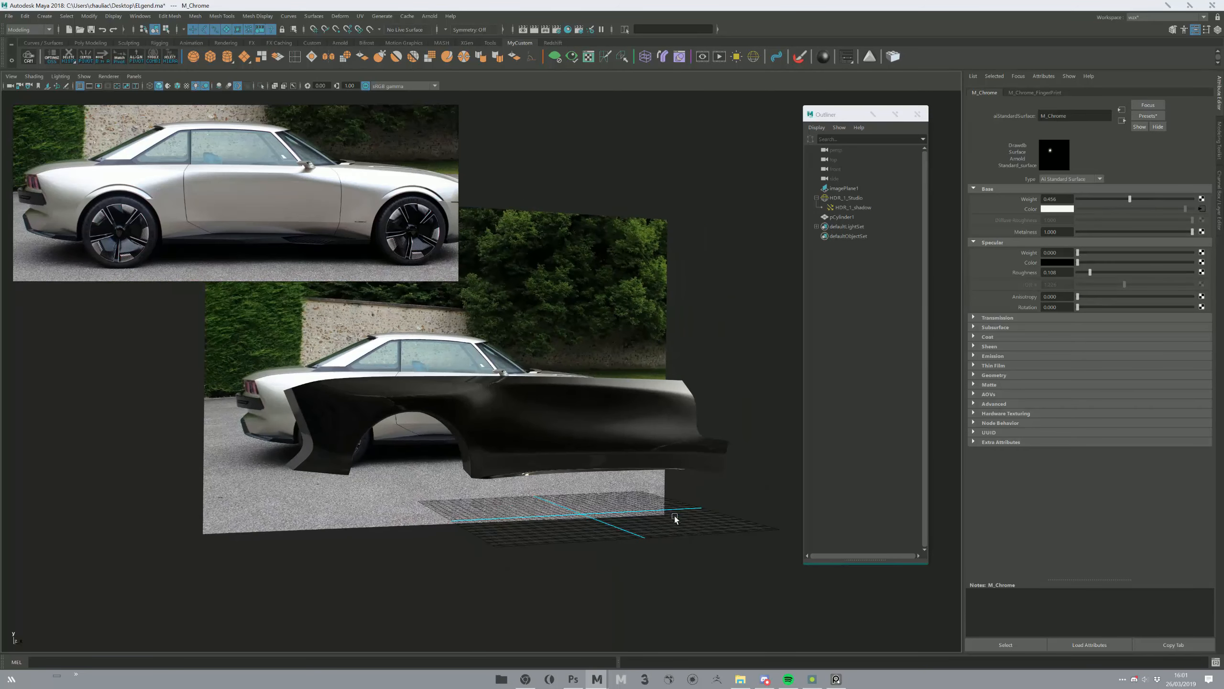
click(679, 517)
- Rotate the HDR_1_Studio sky dome light about its vertical axis to change the reflections on the body side
click(846, 198)
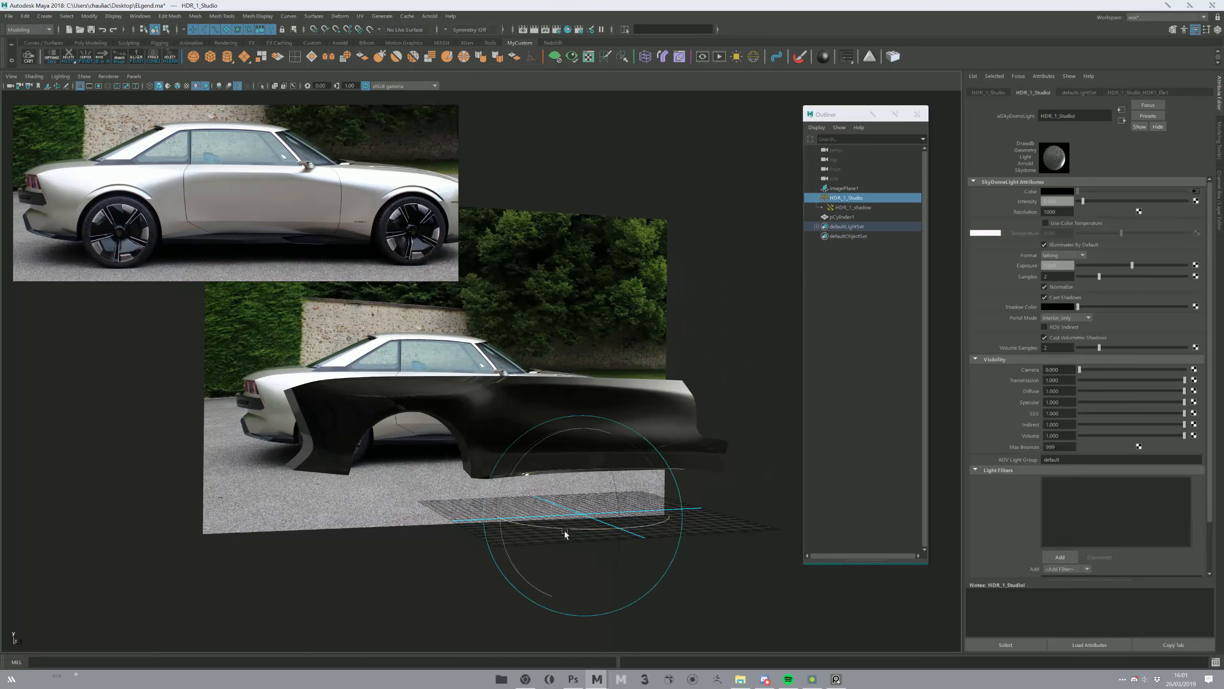
drag(556, 529, 674, 529)
middle_drag(366, 571, 338, 552)
mouse_move(342, 555)
alt+mouse_down()
mouse_move(327, 553)
mouse_move(350, 561)
mouse_move(342, 555)
alt+mouse_up()
alt+right_drag(342, 555, 391, 568)
alt+drag(391, 569, 410, 569)
middle_drag(410, 569, 437, 581)
alt+drag(436, 580, 437, 549)
mouse_move(437, 549)
middle_down()
mouse_move(470, 541)
mouse_move(432, 555)
middle_up()
alt+drag(432, 555, 437, 543)
key(w)
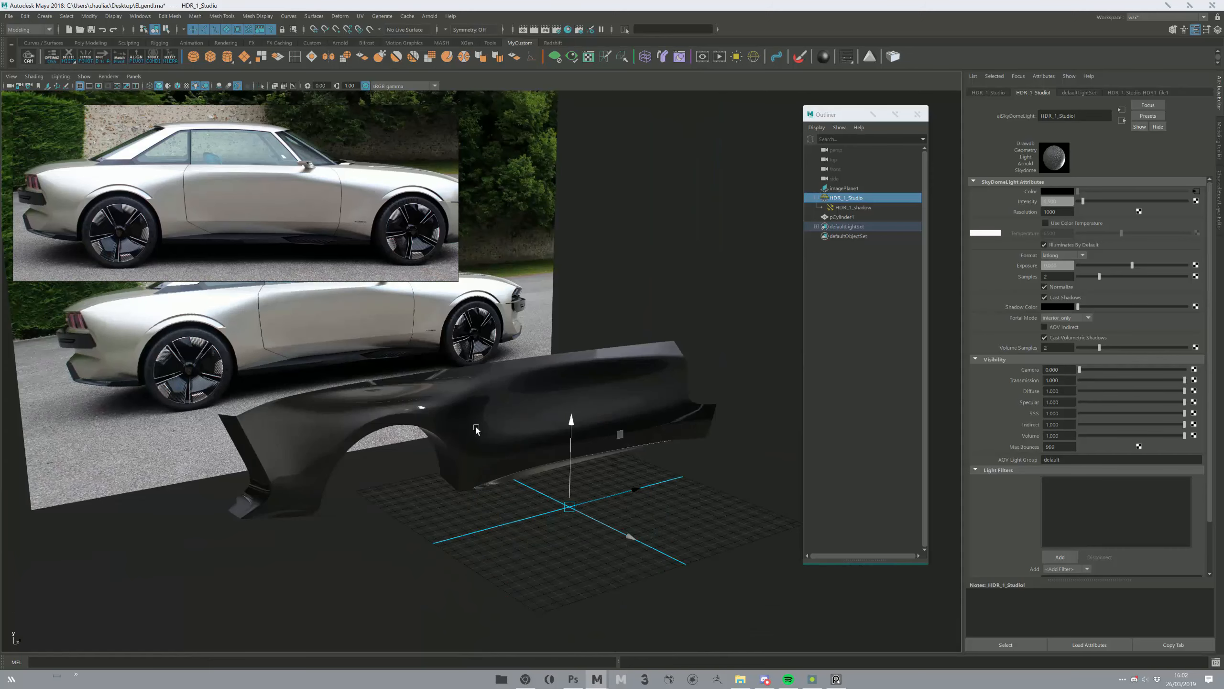
- Open the body's M_Chrome material attributes, set the base weight to 1 and adjust the specular roughness
click(477, 428)
right_drag(593, 456, 593, 627)
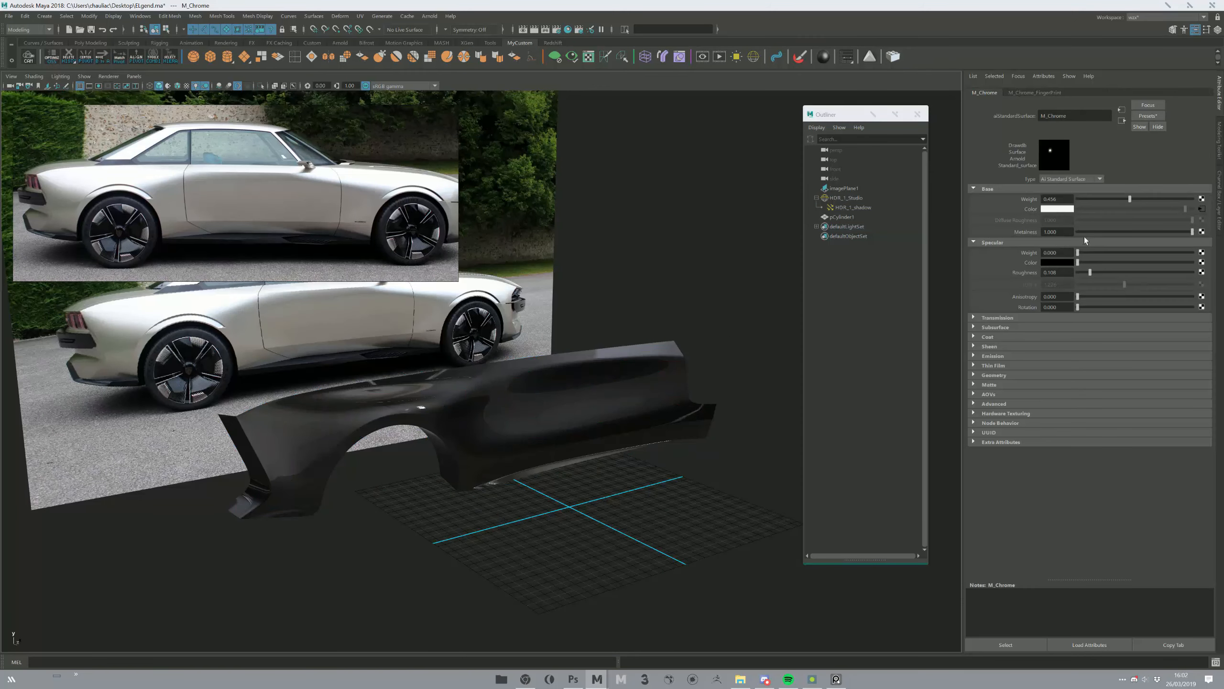
drag(1129, 198, 1193, 198)
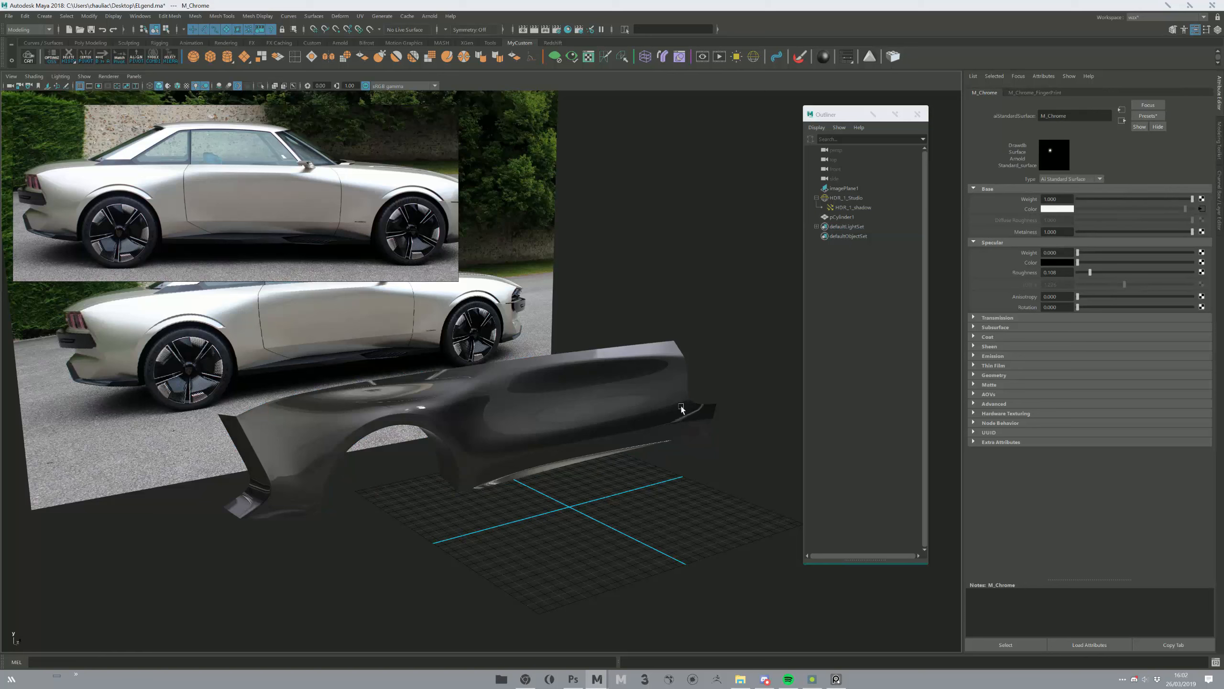
alt+drag(680, 405, 675, 389)
mouse_move(1094, 273)
mouse_down()
mouse_move(1110, 274)
mouse_move(1098, 275)
mouse_up()
alt+drag(640, 547, 487, 478)
alt+drag(408, 471, 499, 478)
click(499, 479)
- Select the upper edge loop above the rear wheel arch and examine the shading along it
click(269, 424)
alt+drag(374, 437, 478, 439)
click(518, 470)
key(F10)
click(476, 447)
double_click(477, 446)
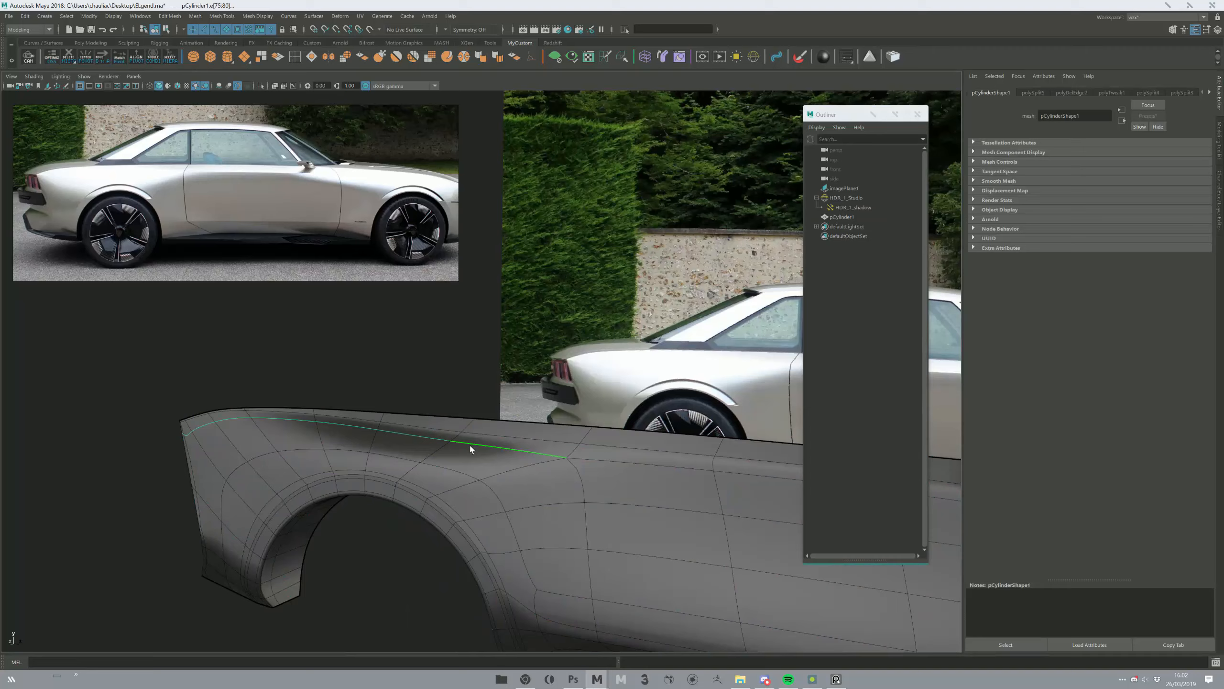
alt+drag(250, 426, 406, 437)
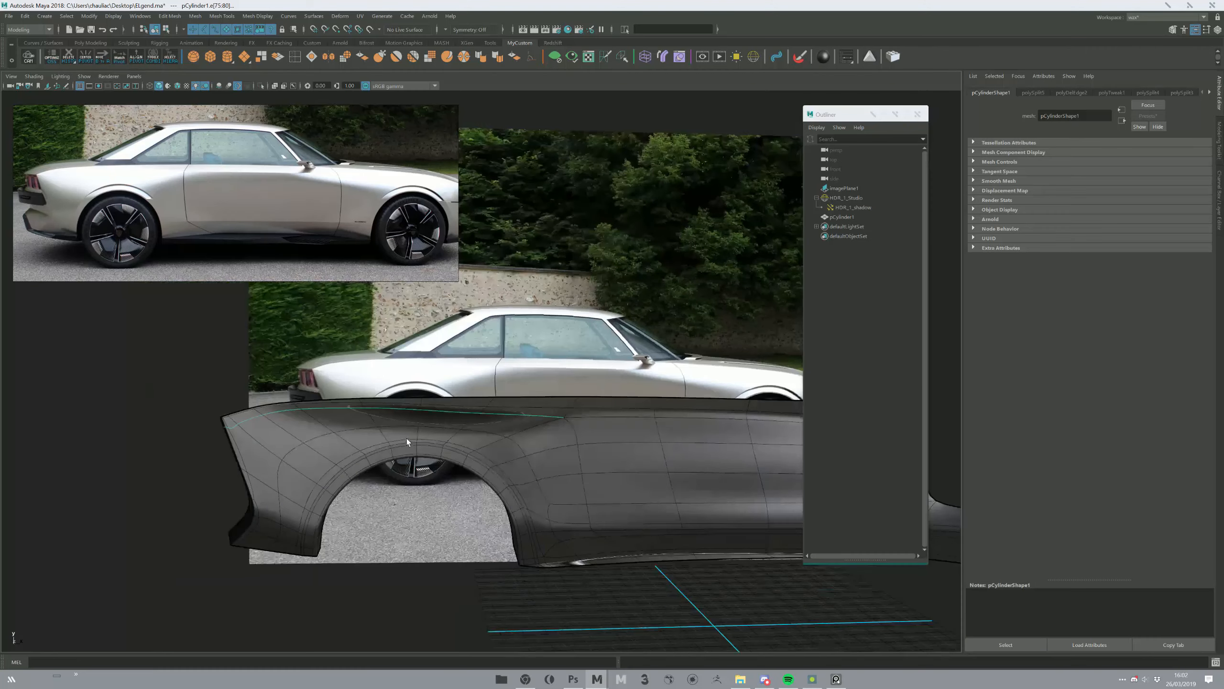
click(284, 478)
alt+drag(202, 470, 447, 376)
click(262, 454)
click(339, 456)
- Inspect the upper edge loop without smoothing, return to the smoothed display and examine the reflections along the body side
key(1)
key(F10)
double_click(433, 367)
ctrl+click(431, 369)
key(3)
key(F8)
click(499, 378)
alt+drag(499, 378, 394, 375)
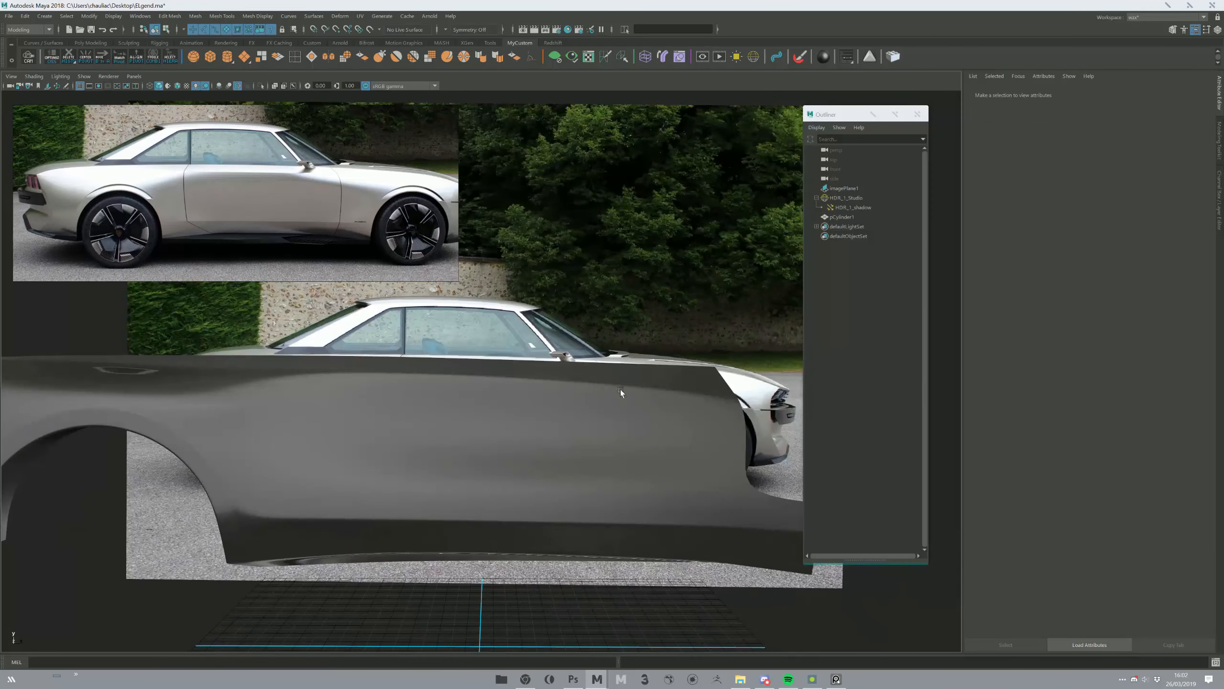
scroll(583, 396, down, 3)
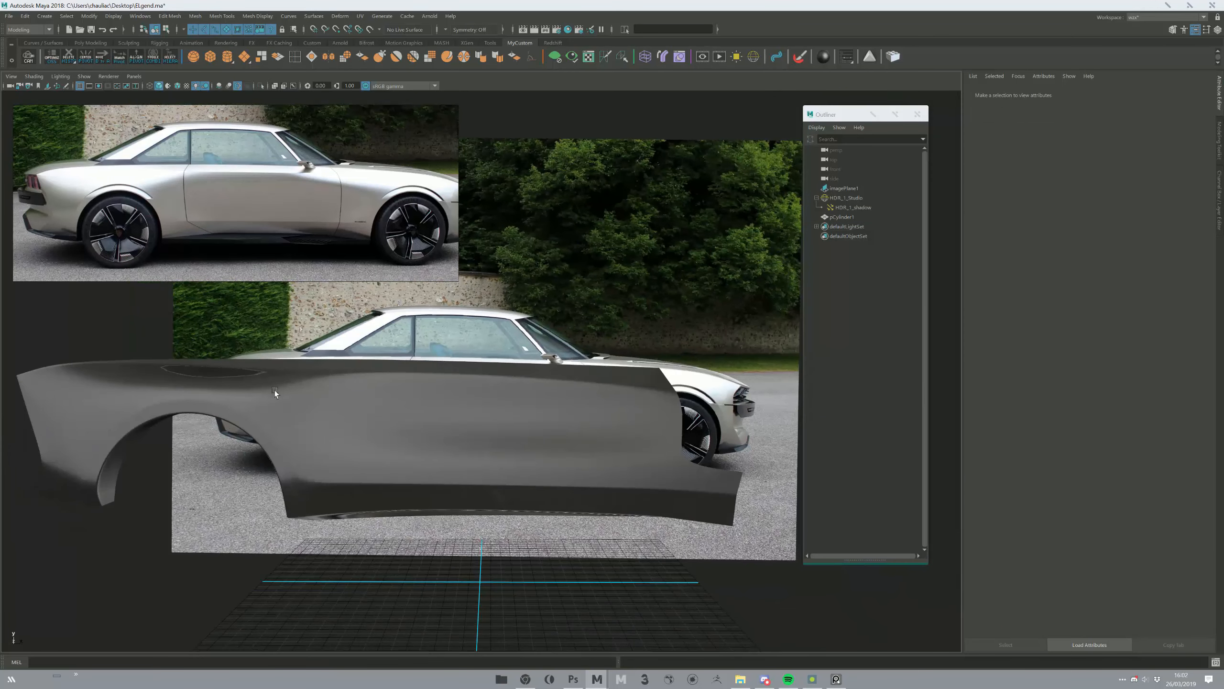
alt+drag(319, 480, 350, 453)
click(315, 473)
click(352, 506)
alt+drag(353, 506, 384, 473)
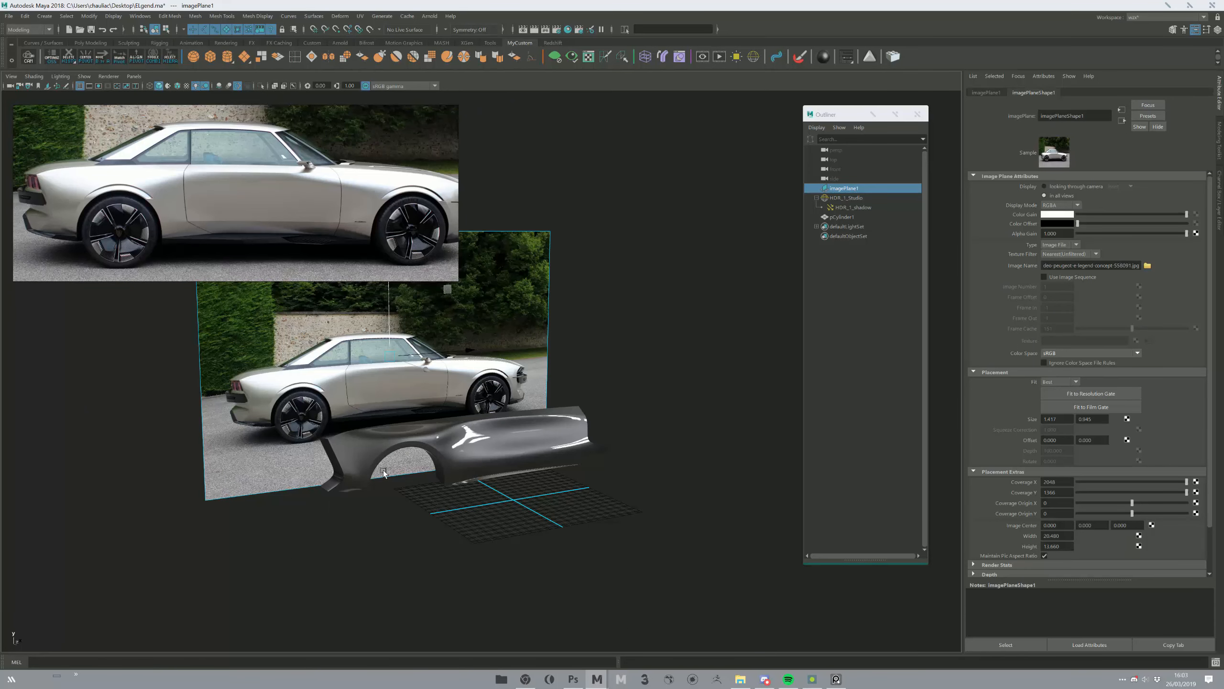
alt+right_drag(450, 442, 723, 567)
- Switch to Discord, view the car wireframe images in the what-are-u-working-on channel, and return to Maya
click(766, 680)
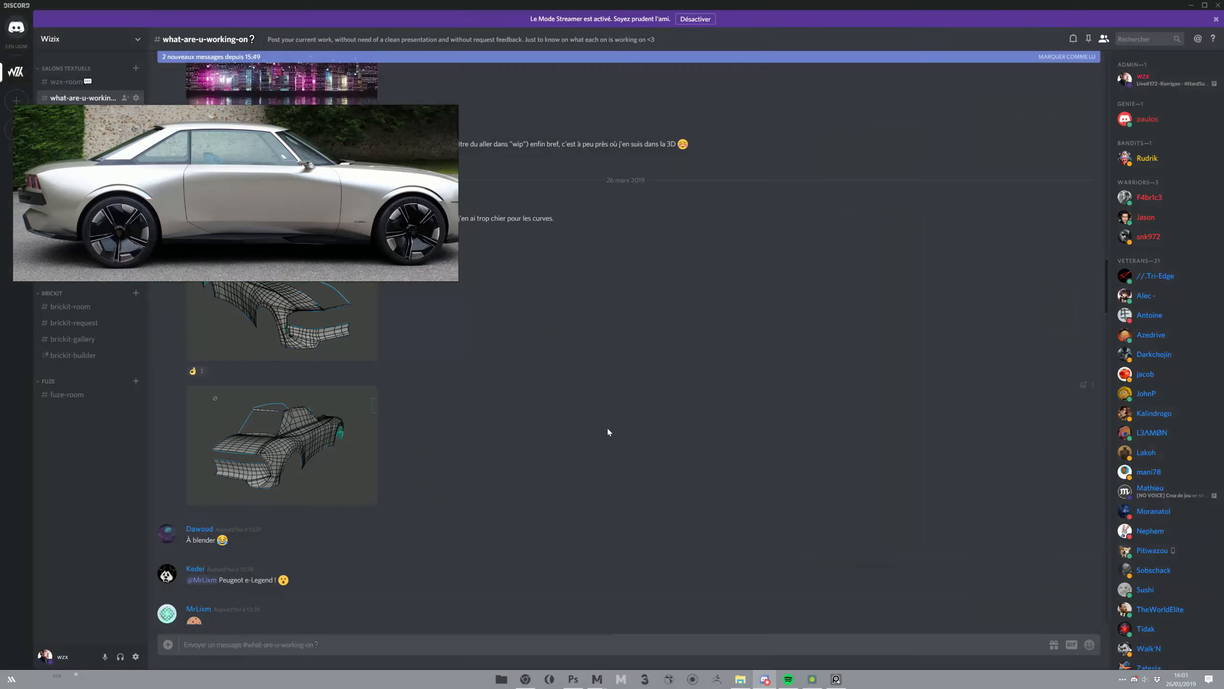
scroll(405, 428, up, 1)
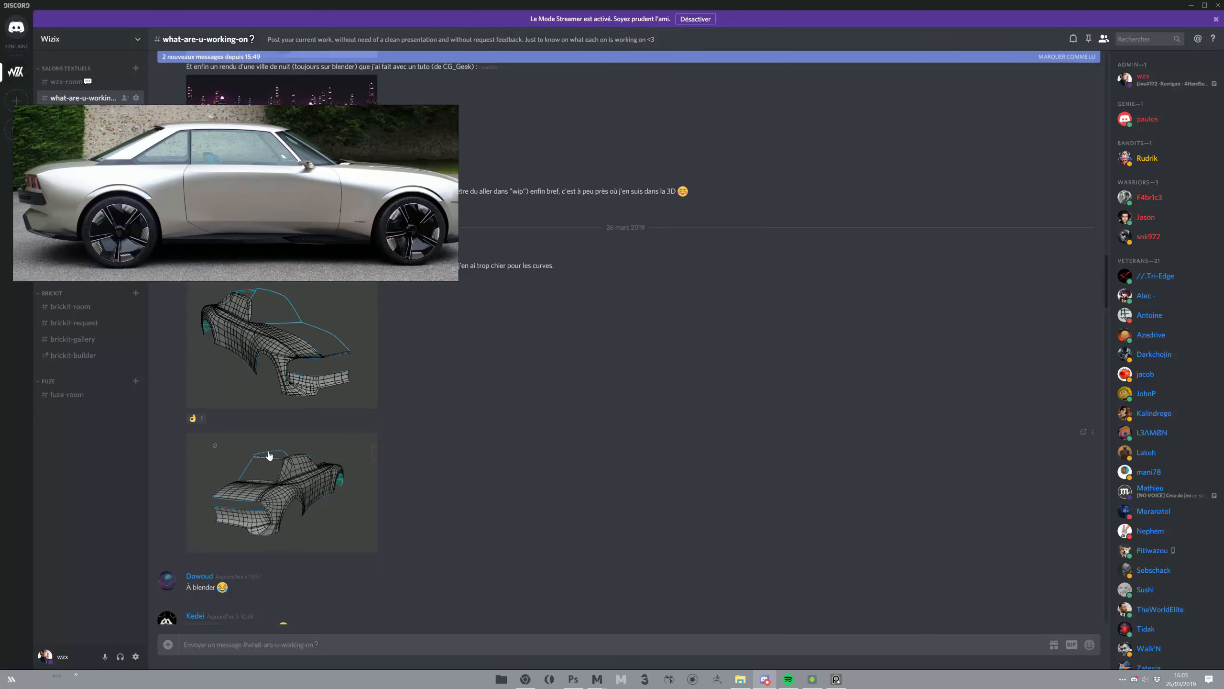
click(1191, 5)
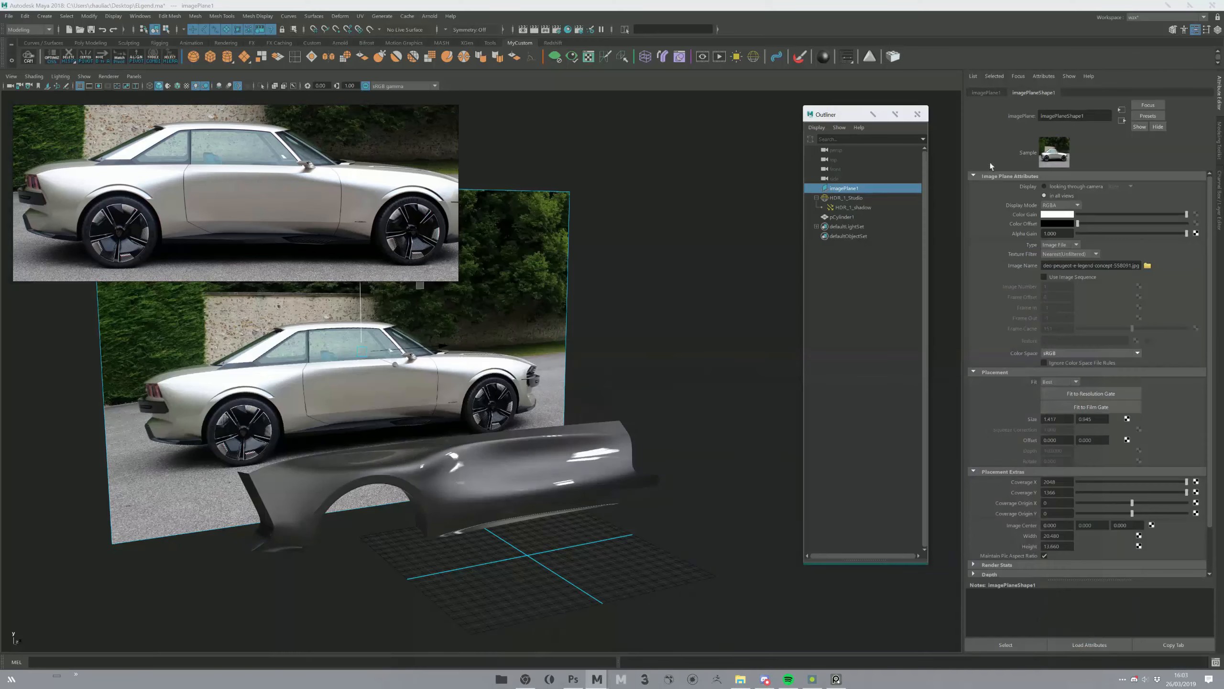
- Try to adjust vertices above the rear wheel arch of the body side, and undo the changes
alt+drag(602, 441, 508, 459)
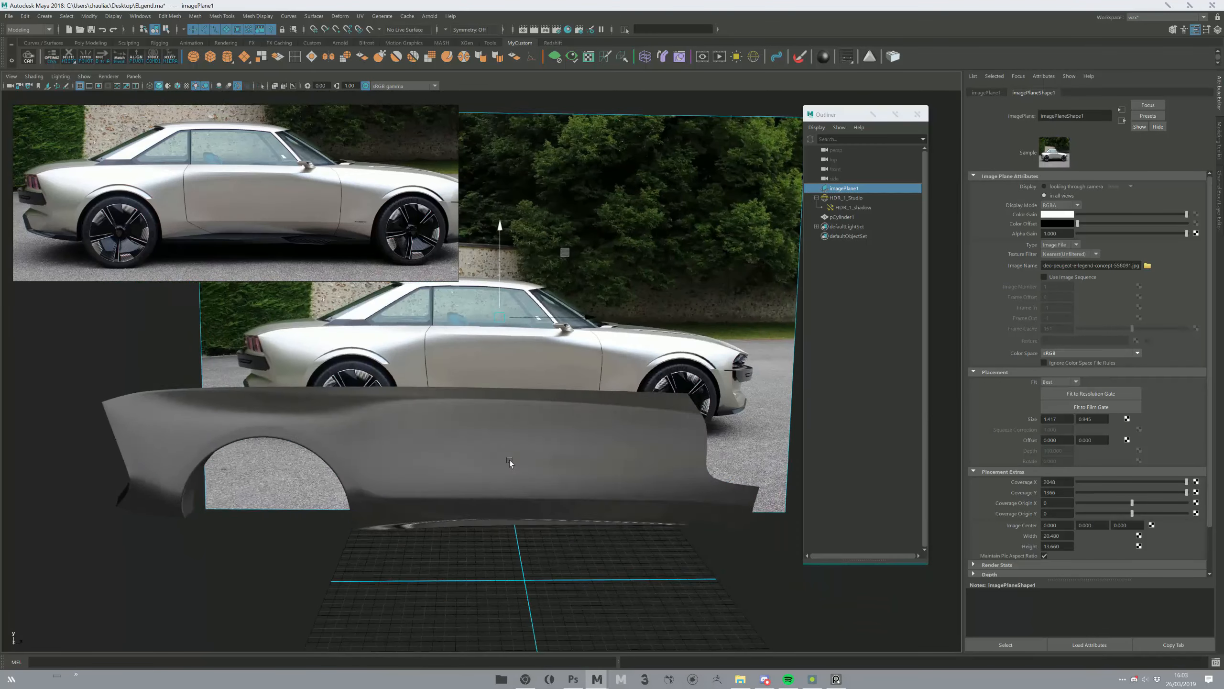
click(509, 460)
right_drag(434, 477, 395, 477)
click(478, 453)
click(489, 453)
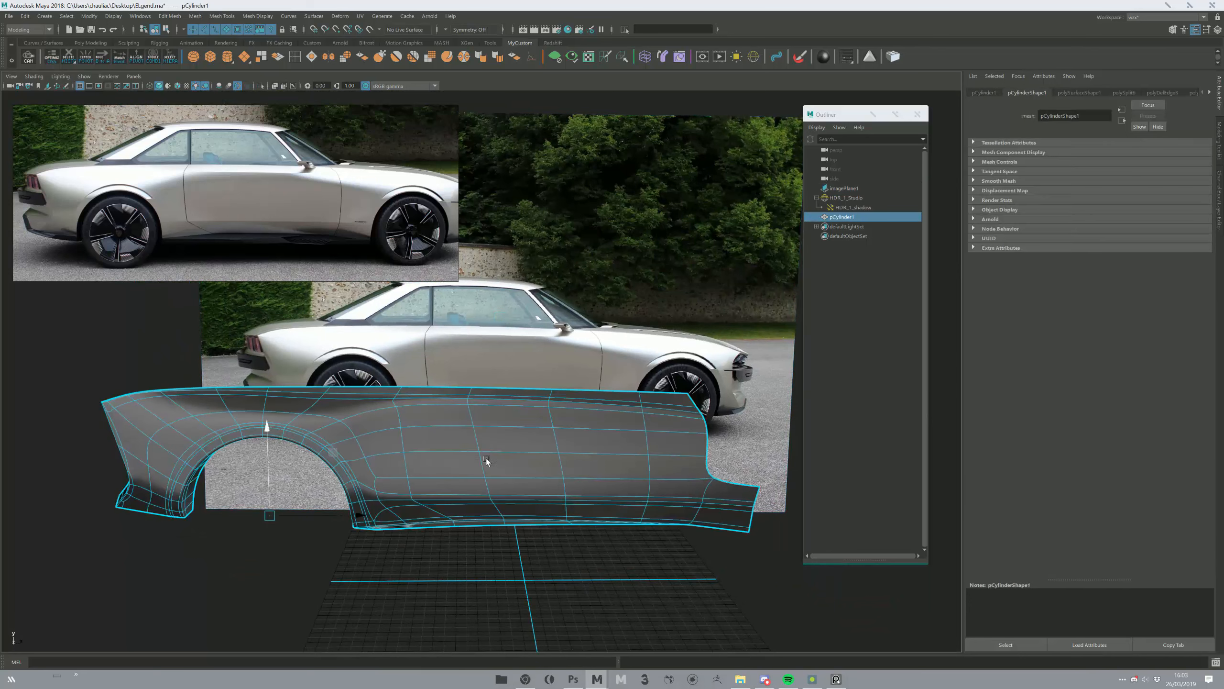
right_drag(268, 425, 253, 407)
click(264, 413)
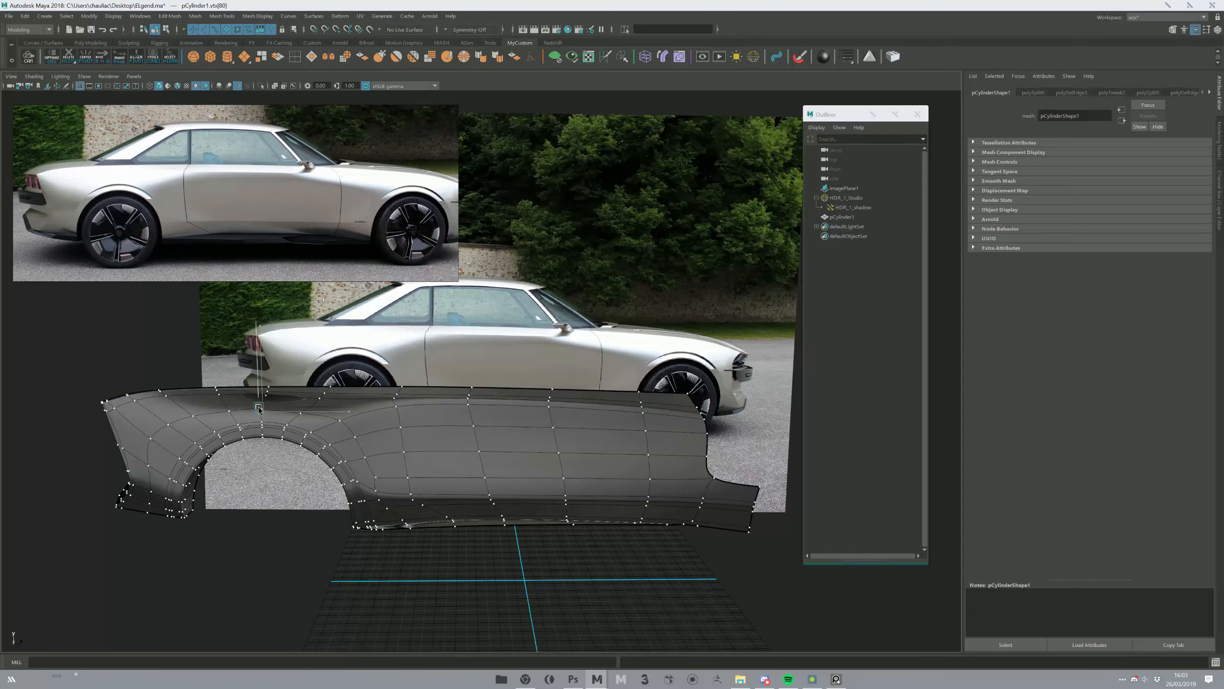
key(ctrl+z)
mouse_move(268, 509)
middle_down()
mouse_move(241, 457)
mouse_move(258, 494)
middle_up()
shift+click(229, 410)
click(258, 494)
alt+drag(259, 494, 308, 558)
key(ctrl+z)
key(ctrl+z)
- Try to reshape the rear fender by adjusting its vertices and inserting an edge loop with Multi-Cut
middle_drag(388, 514, 421, 484)
click(420, 482)
click(418, 470)
click(394, 487)
click(392, 489)
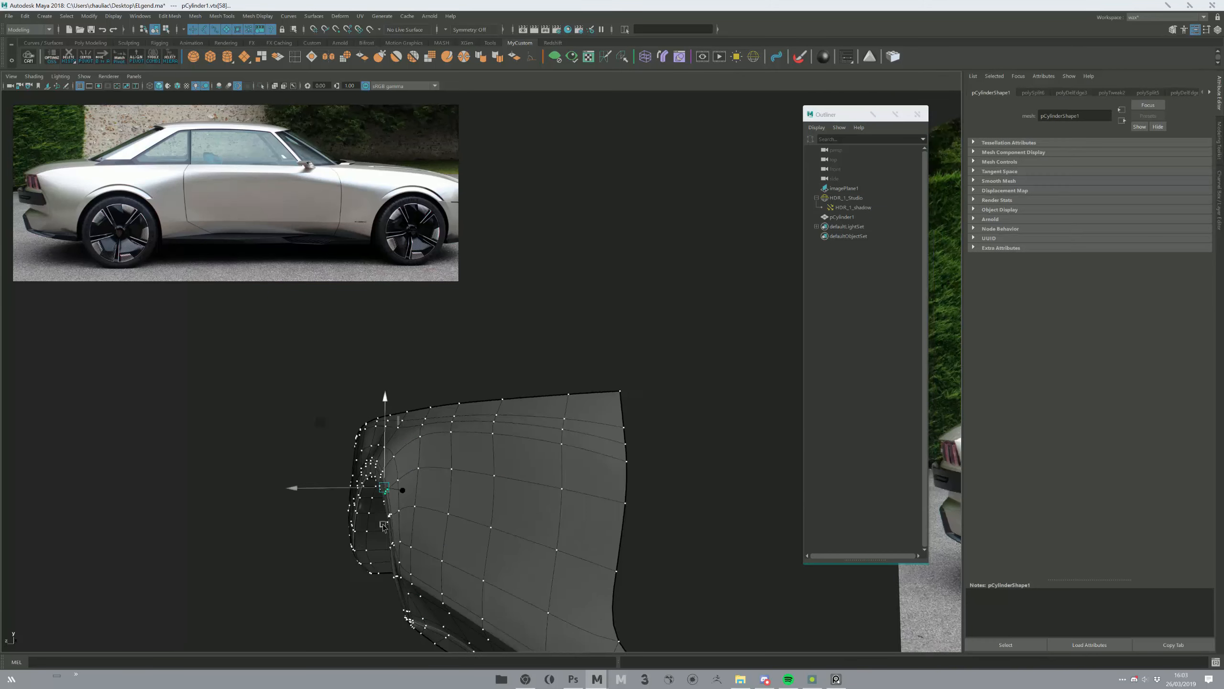
alt+drag(394, 487, 353, 506)
key(ctrl+shift+x)
ctrl+click(324, 512)
key(F8)
click(305, 557)
alt+drag(306, 557, 367, 478)
- Undo the last edits to the rear fender's vertices and edge loop
key(ctrl+z)
key(ctrl+z)
key(ctrl+z)
key(ctrl+z)
key(ctrl+z)
key(ctrl+z)
key(ctrl+z)
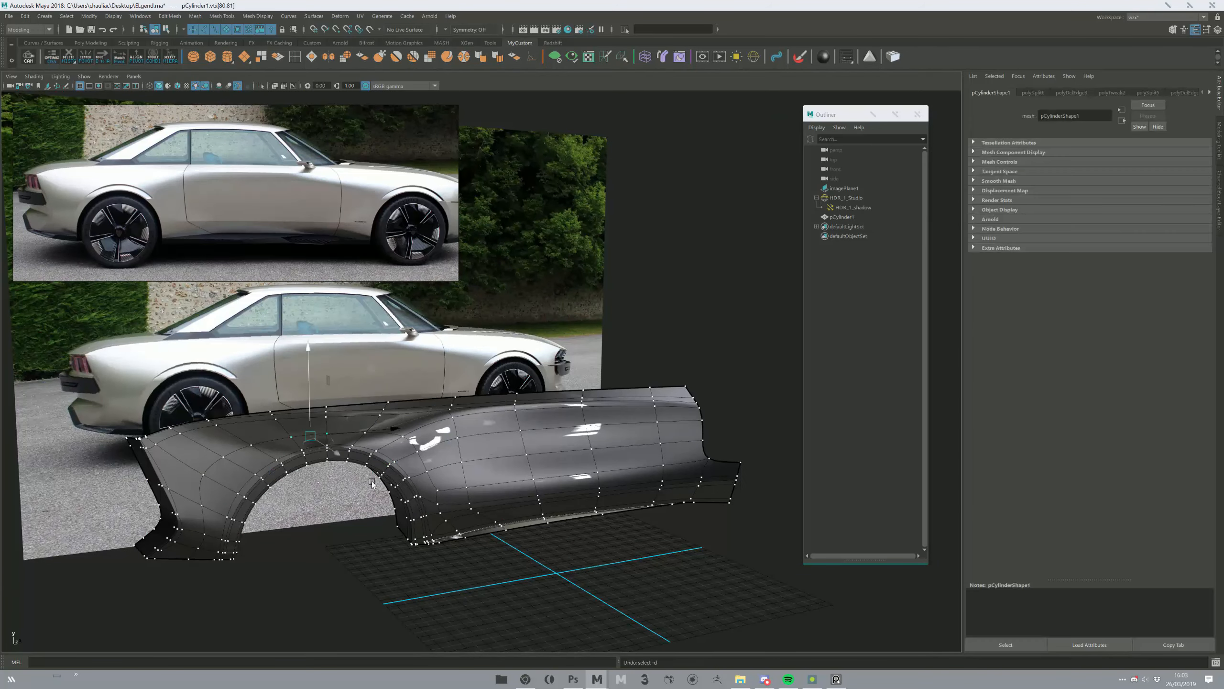
- Show the body side without smoothing and view its low-poly cage from the side
click(358, 530)
alt+drag(358, 530, 360, 492)
alt+drag(488, 461, 452, 447)
click(452, 447)
alt+right_drag(452, 447, 604, 599)
key(1)
alt+middle_drag(604, 599, 519, 413)
alt+right_drag(519, 413, 407, 404)
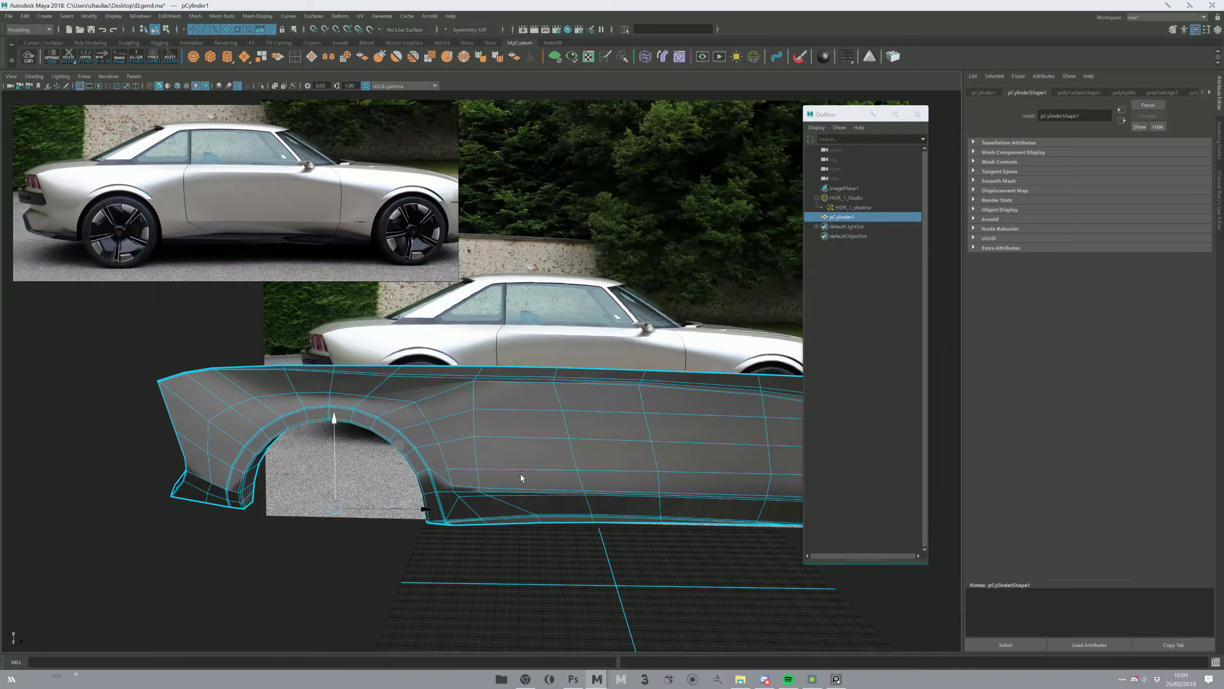
- Examine the body side's low-poly edge flow around the wheel arch and door, comparing it with the reference photo
key(alt+Tab)
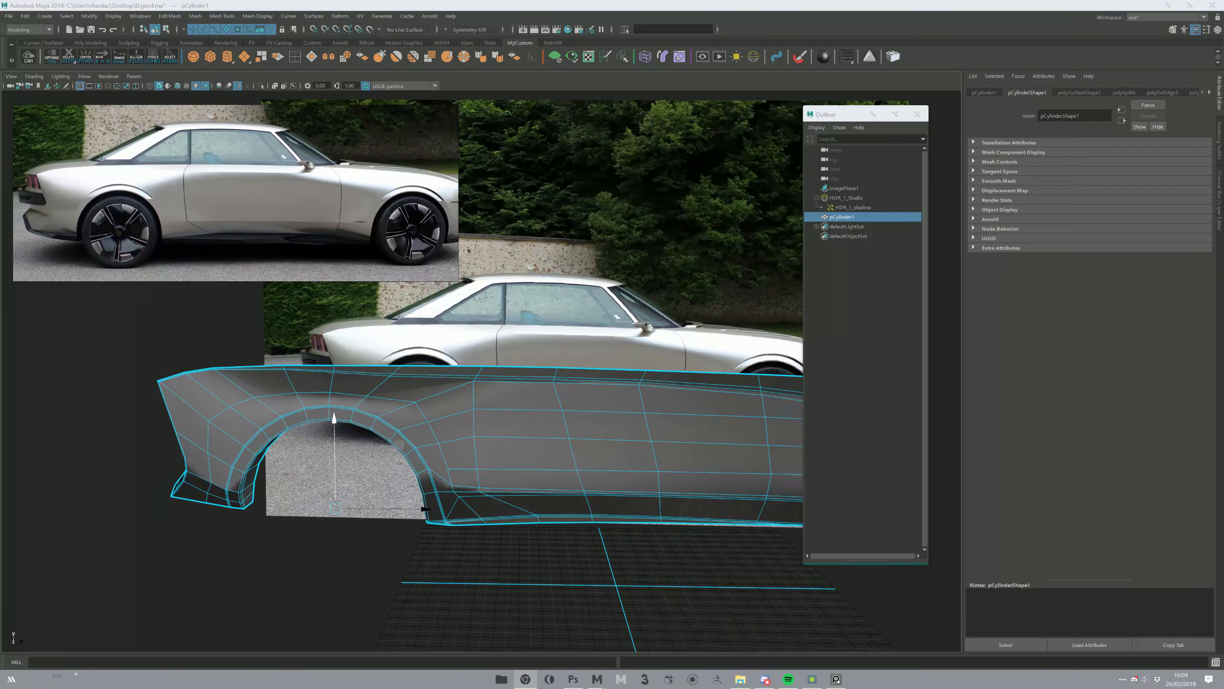
scroll(519, 418, down, 3)
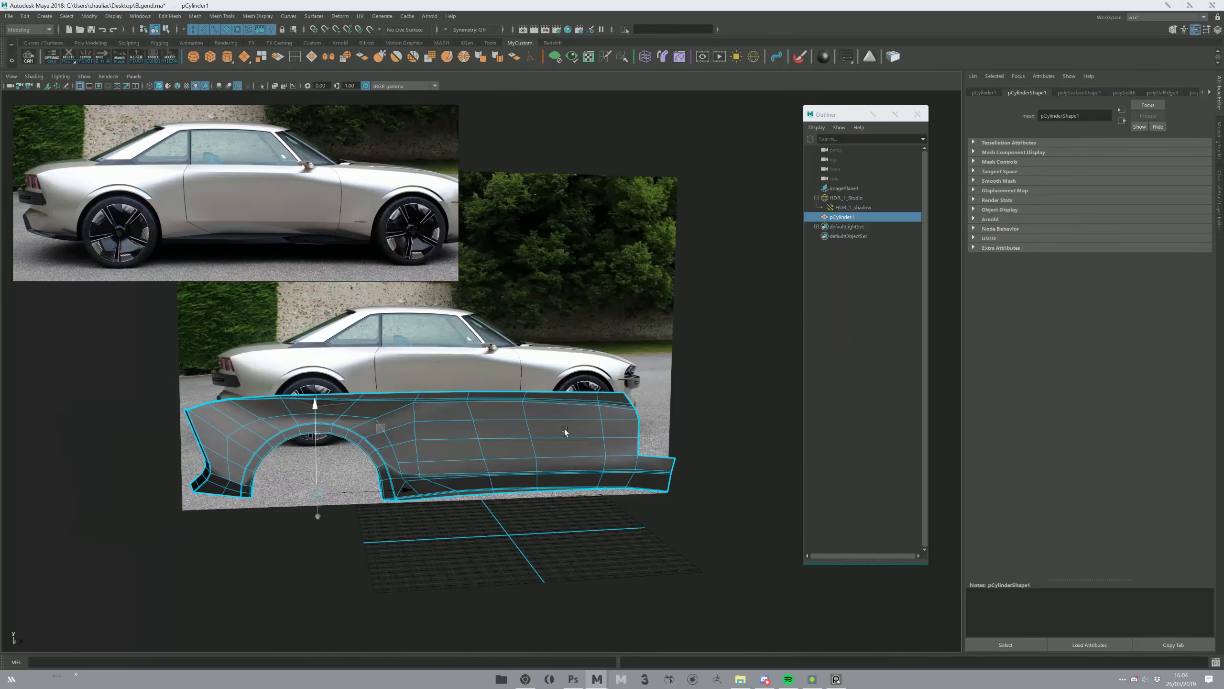
alt+drag(361, 519, 318, 523)
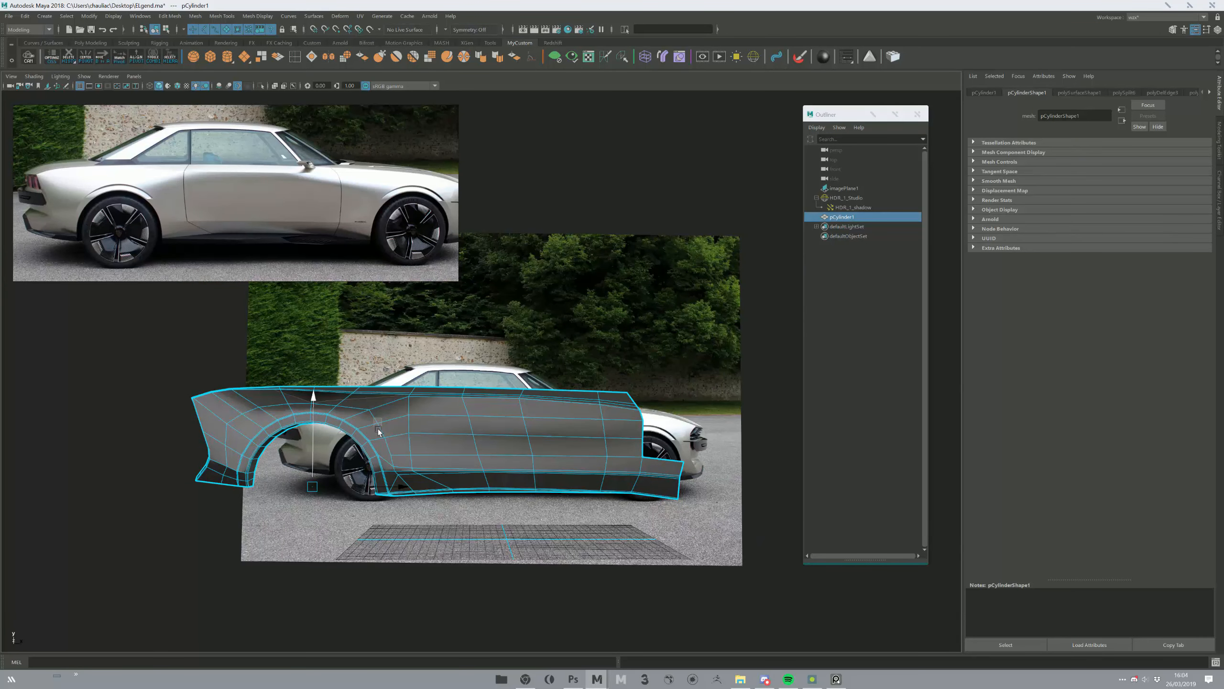
scroll(484, 486, up, 5)
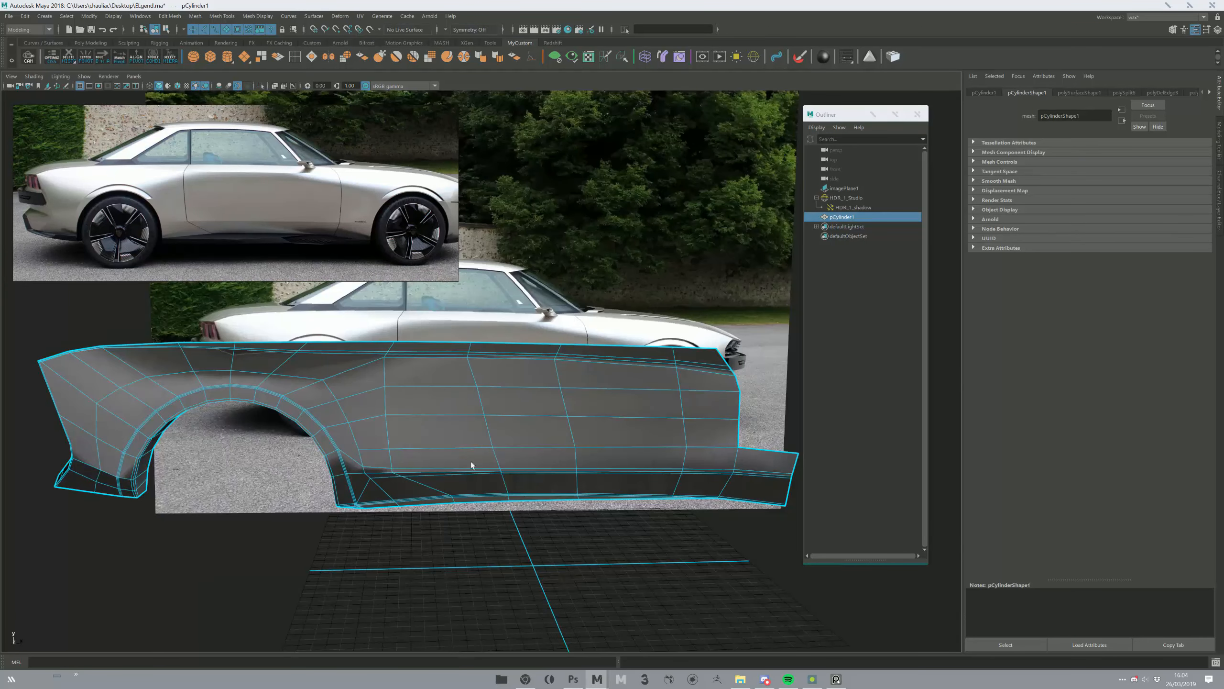
alt+middle_drag(508, 464, 440, 466)
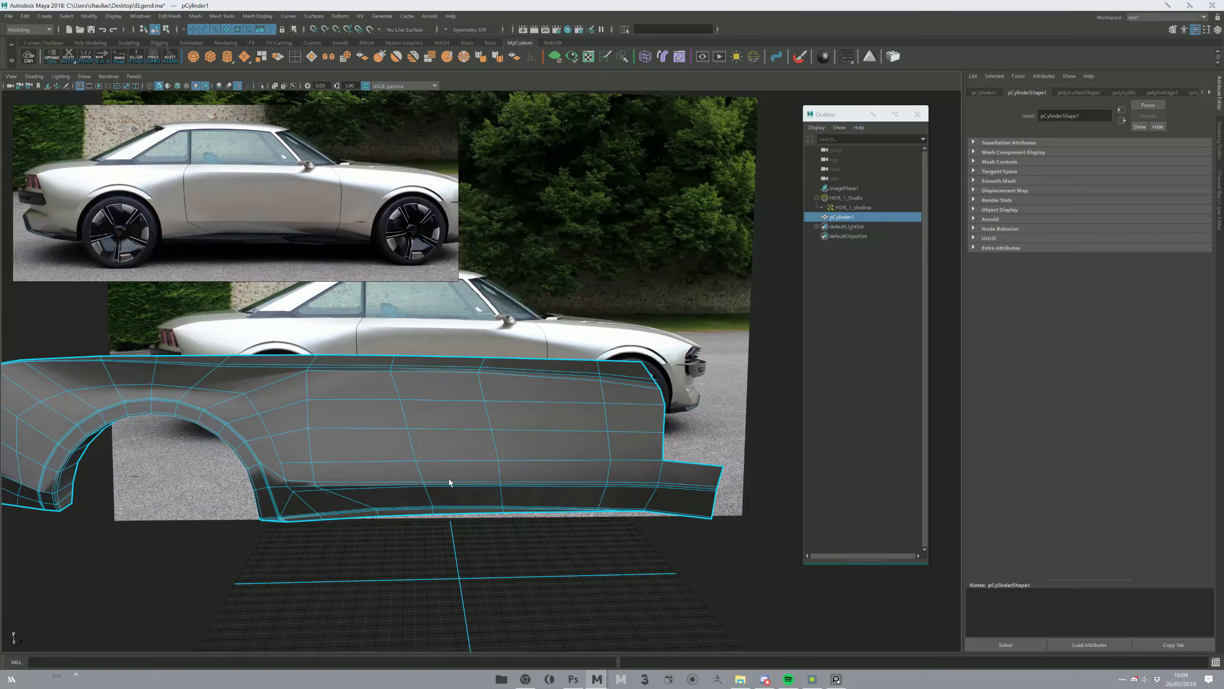
alt+drag(463, 455, 499, 456)
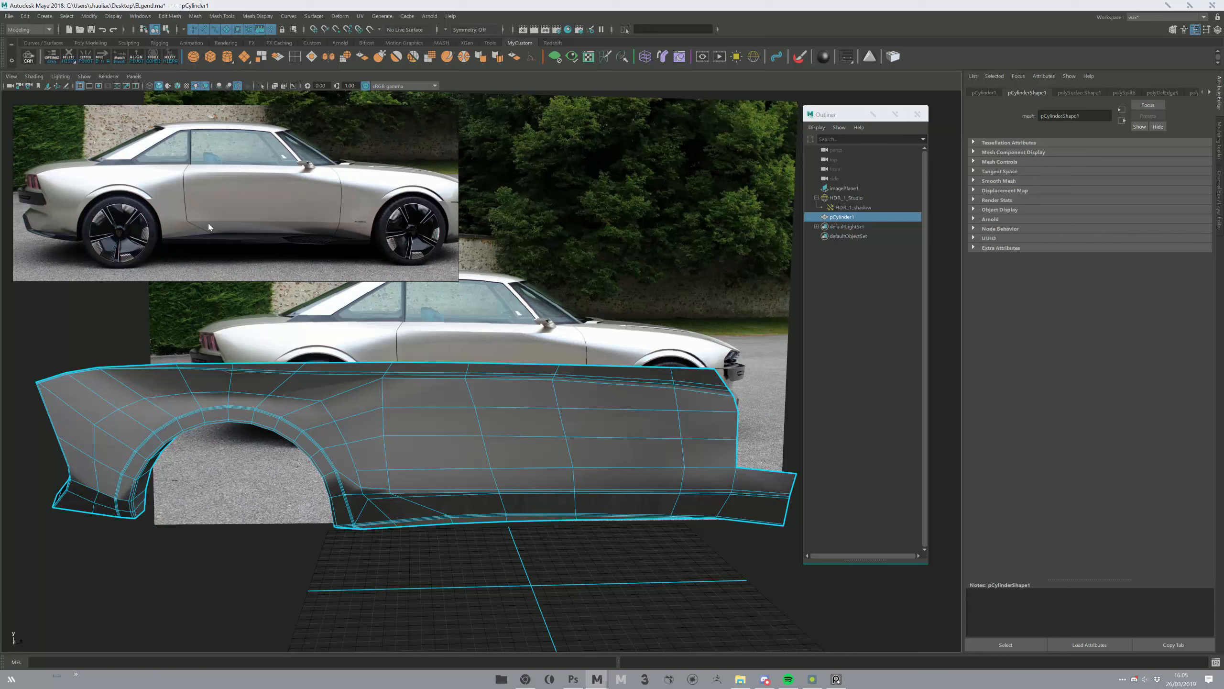
alt+right_drag(532, 615, 356, 495)
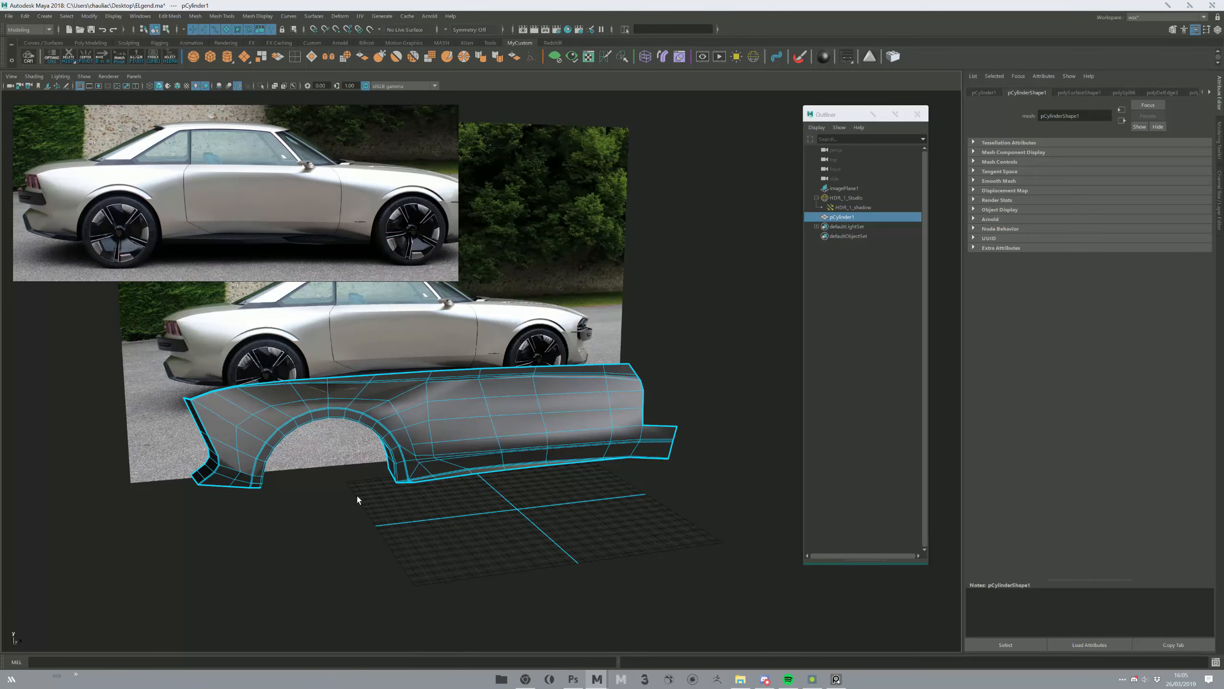
alt+drag(454, 440, 378, 576)
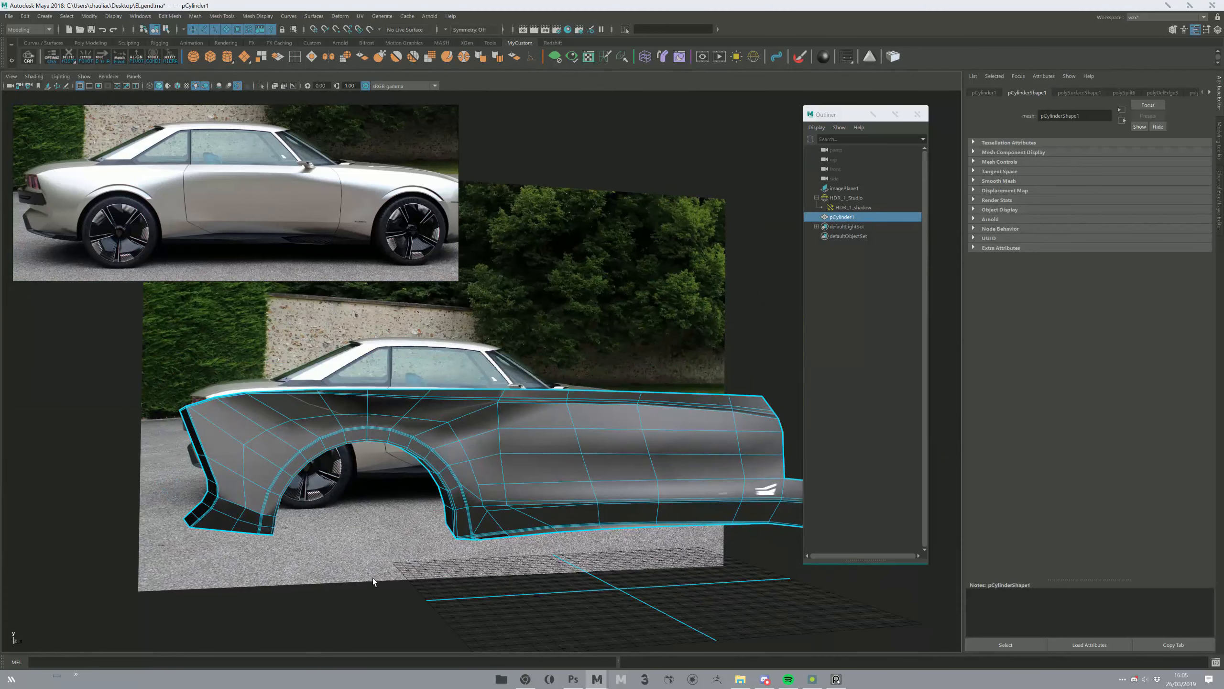
alt+middle_drag(653, 499, 475, 465)
alt+right_drag(475, 465, 513, 645)
alt+middle_drag(188, 426, 477, 381)
alt+right_drag(477, 381, 342, 391)
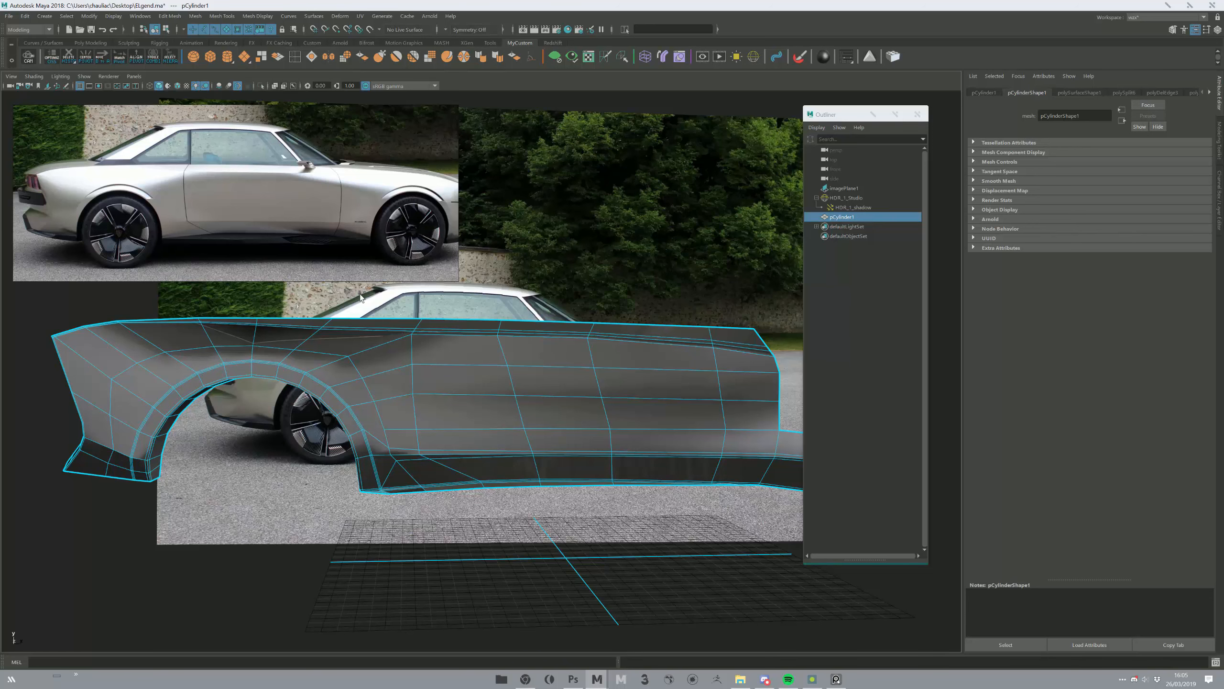
- Save the scene and inspect the mesh edges in the door area ahead of the rear wheel arch
alt+right_drag(351, 353, 461, 461)
key(ctrl+s)
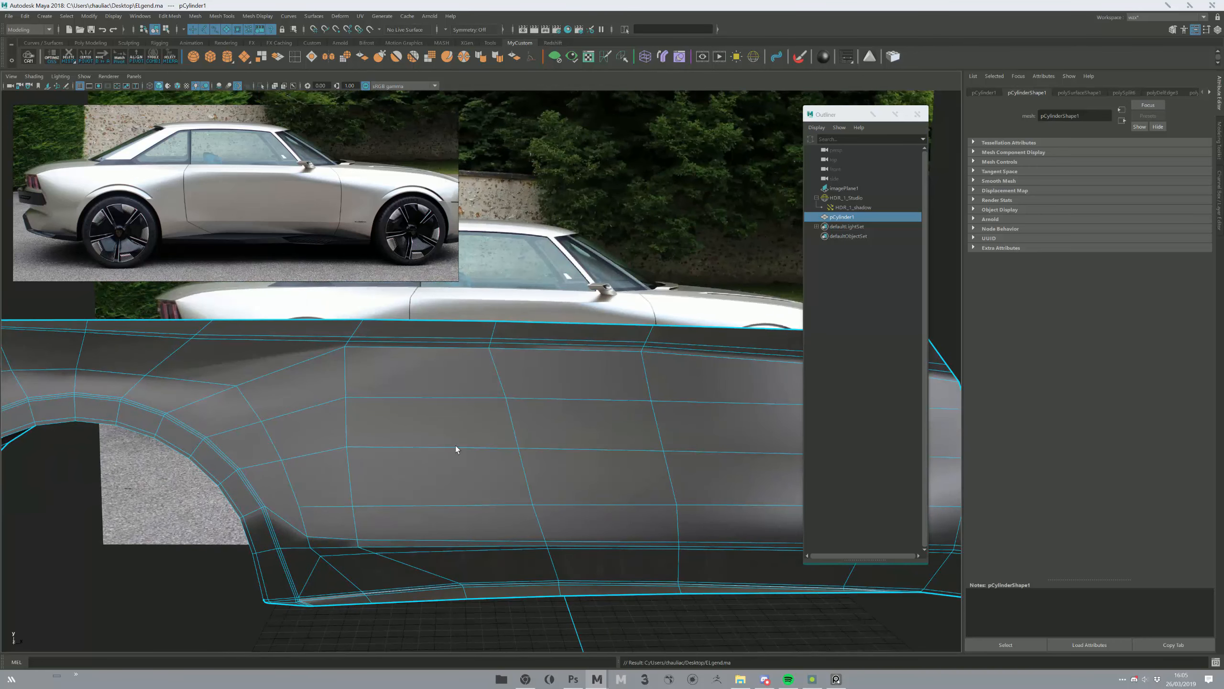
alt+middle_drag(385, 365, 415, 347)
alt+right_drag(415, 347, 394, 370)
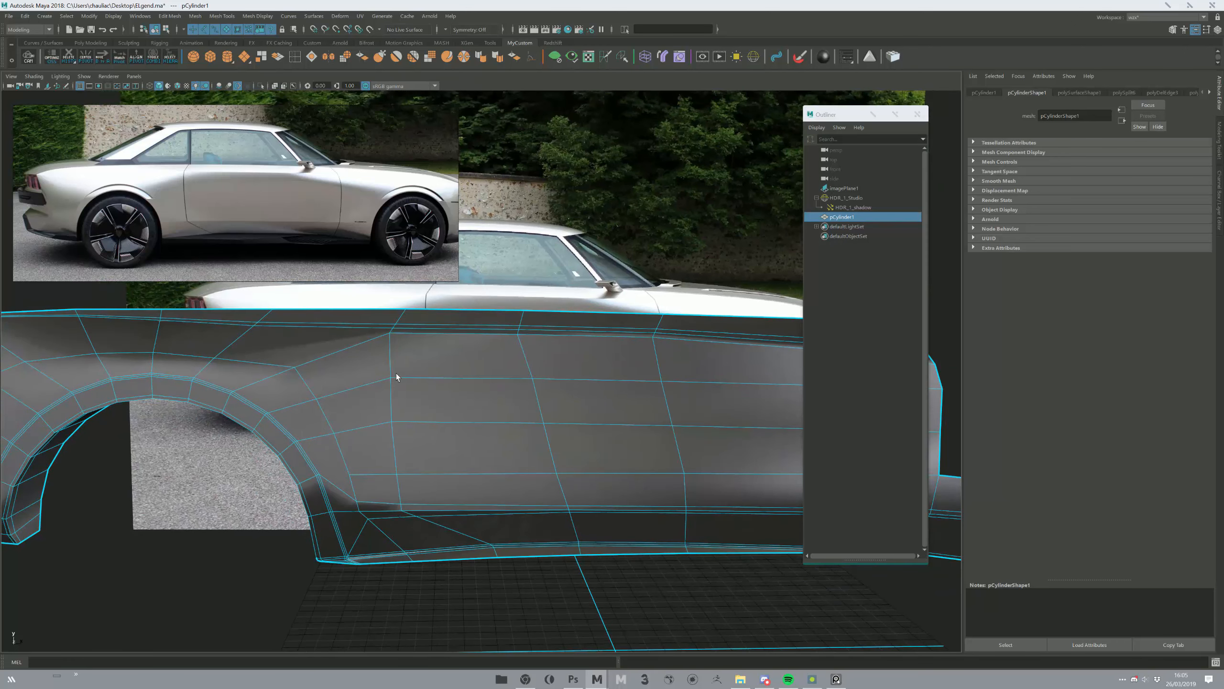
alt+middle_drag(421, 443, 428, 461)
alt+right_drag(338, 429, 365, 450)
- Select the vertical edge loop just ahead of the rear wheel arch, where the door's rear edge runs
key(ctrl+shift+x)
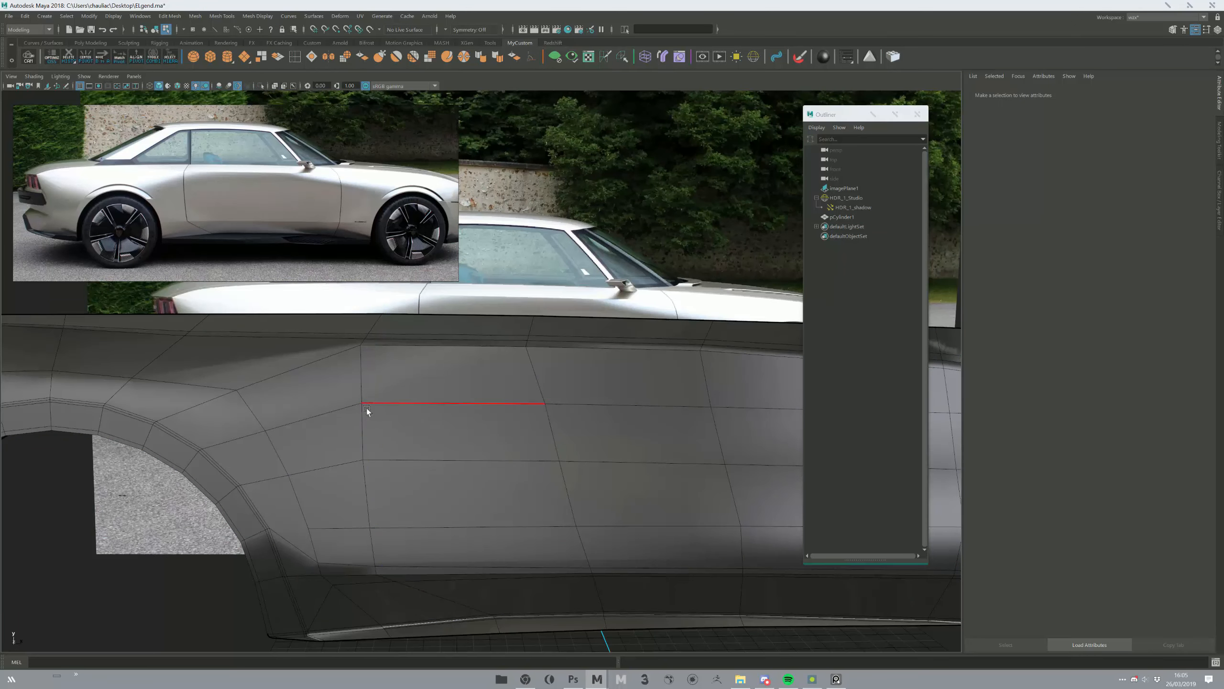
alt+middle_drag(369, 407, 350, 392)
key(q)
key(F10)
double_click(363, 409)
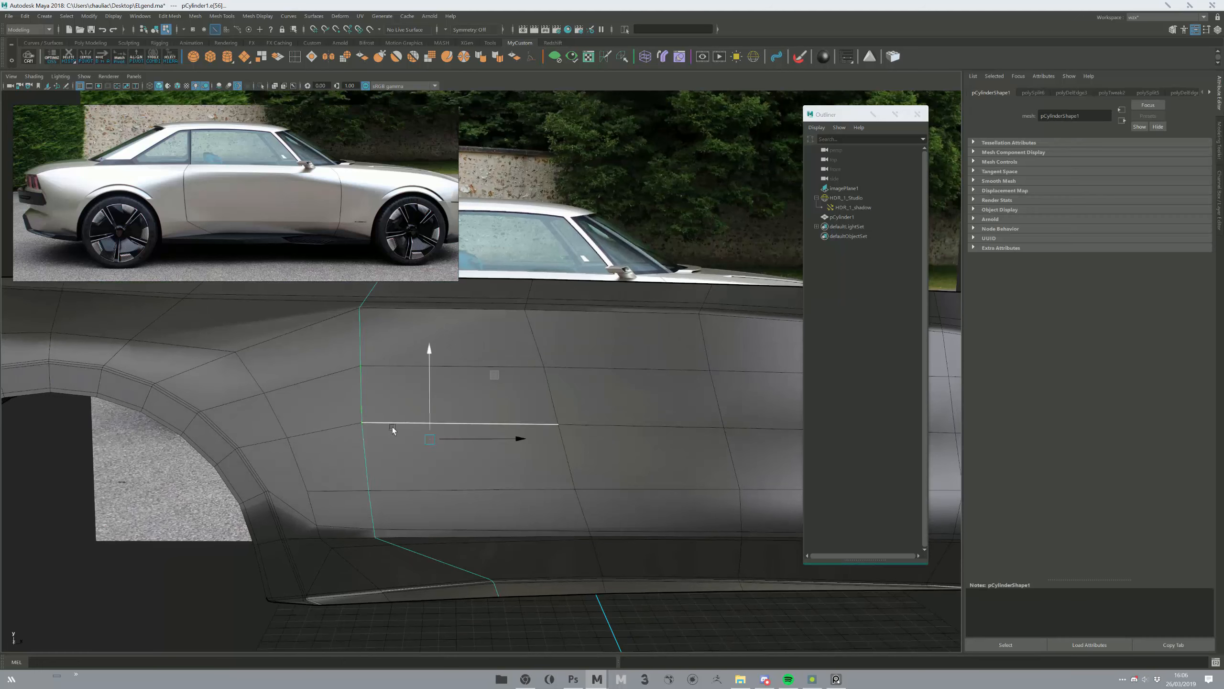
alt+drag(374, 408, 260, 222)
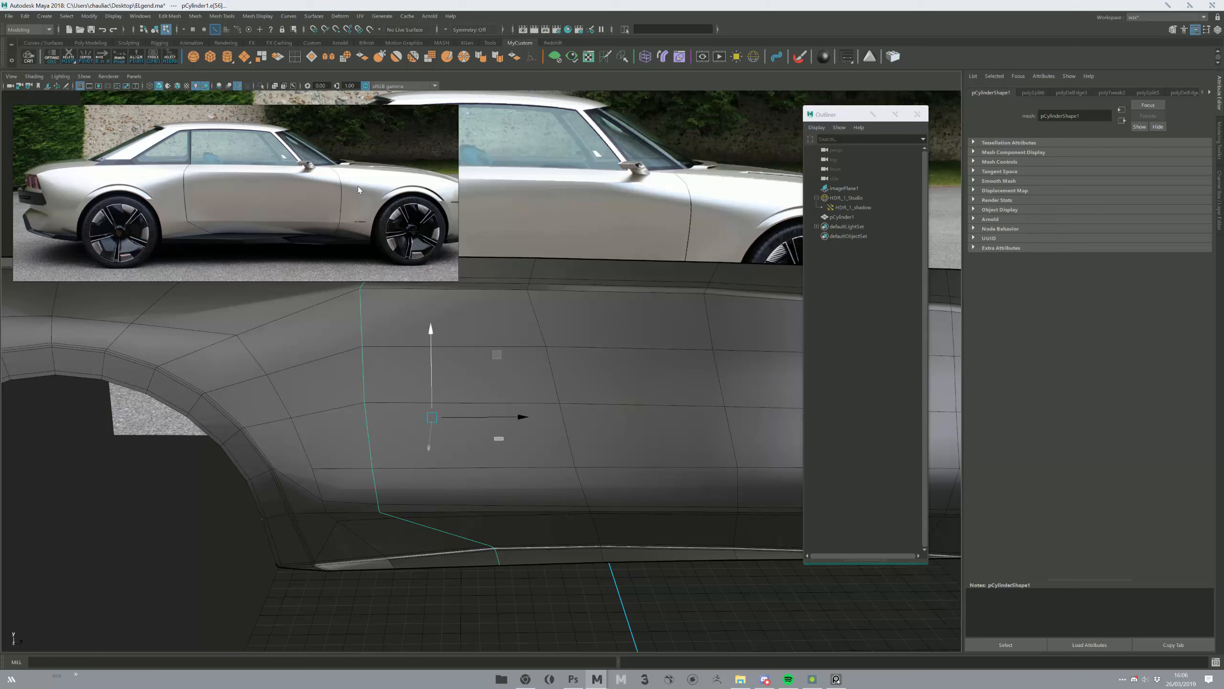
- Compare the selected edge loop with the door's rear shut line in the reference photo, using the perspective and side views
alt+middle_drag(347, 309, 402, 414)
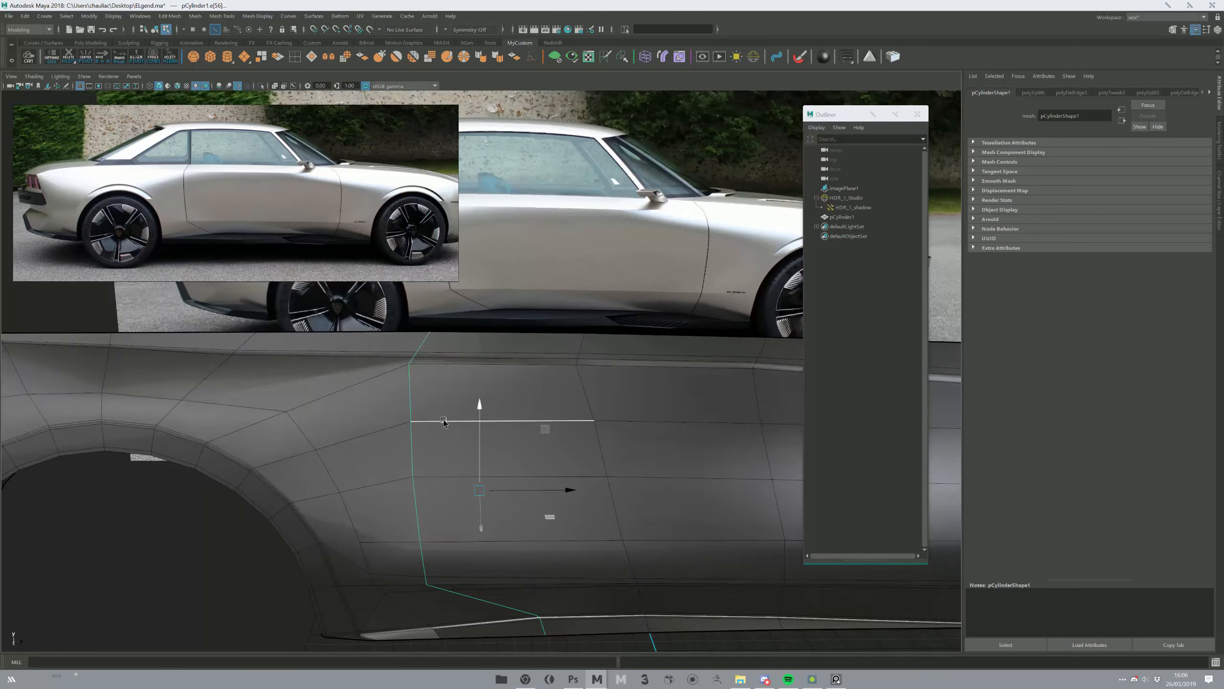
alt+drag(385, 458, 356, 428)
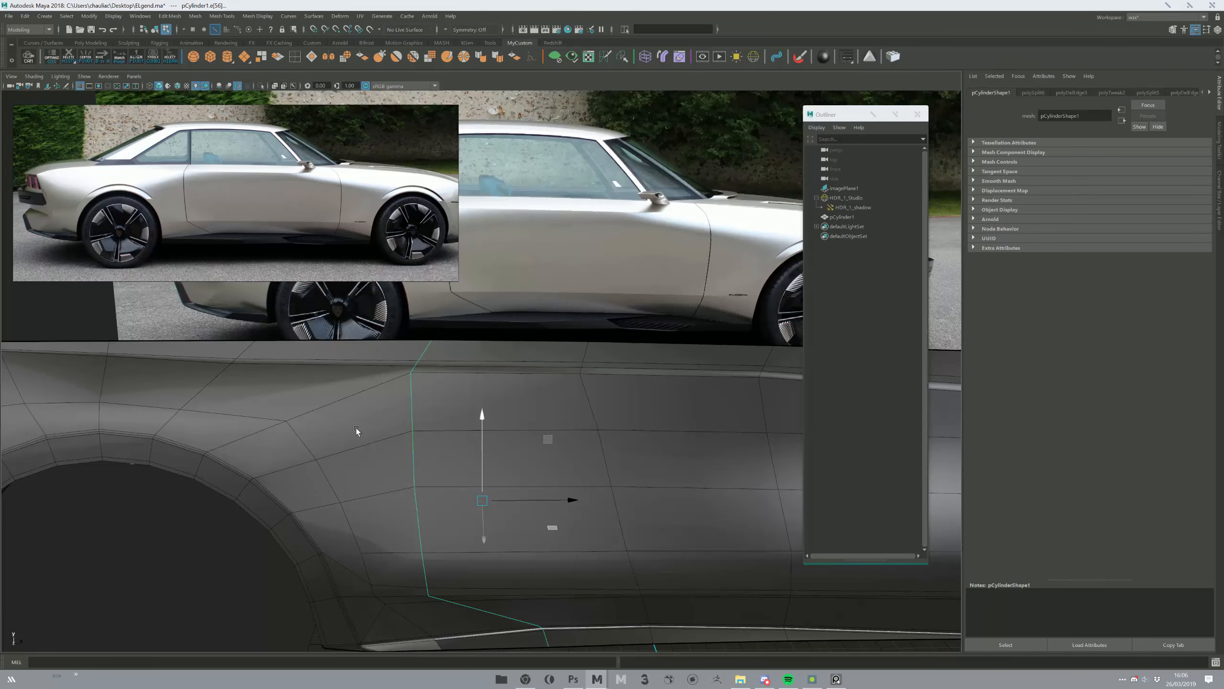
alt+middle_drag(355, 428, 351, 444)
alt+drag(351, 444, 446, 622)
alt+drag(345, 405, 426, 472)
key(space)
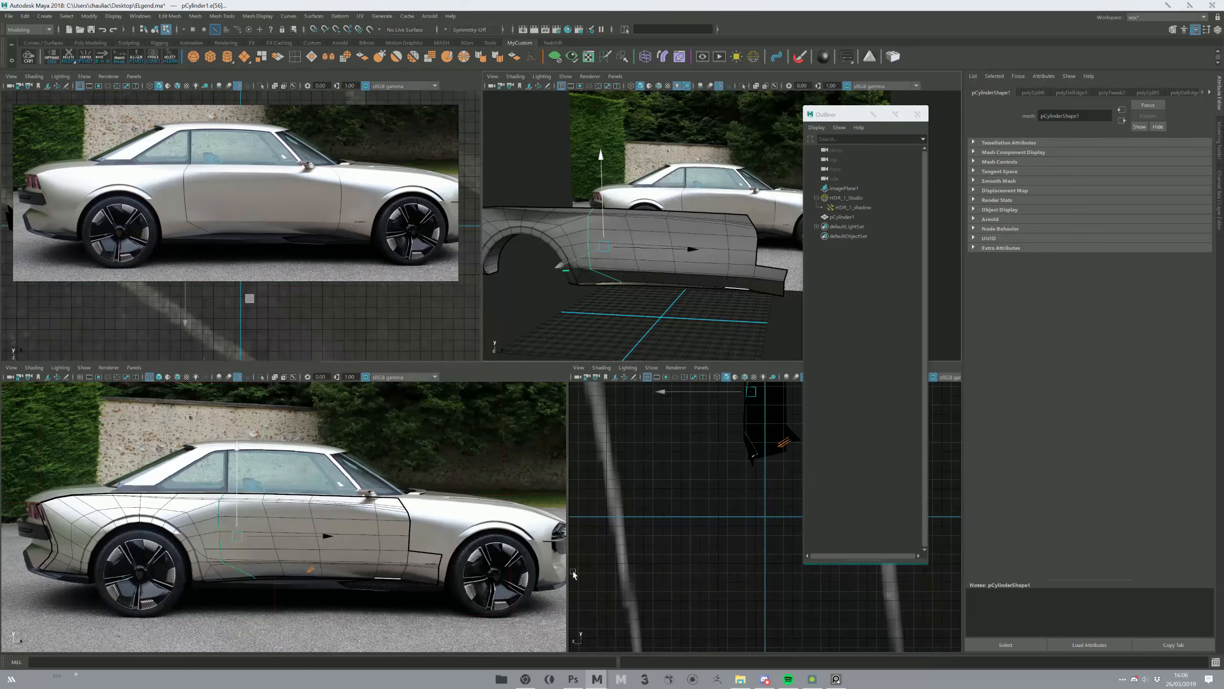
key(space)
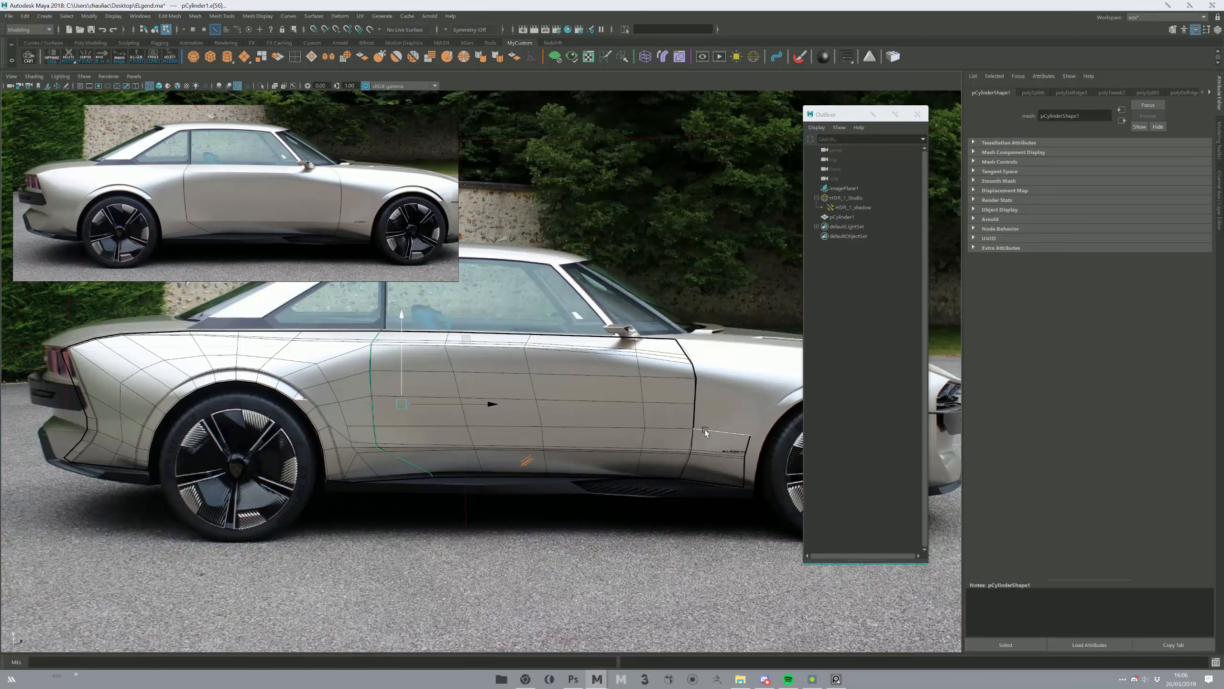
key(space)
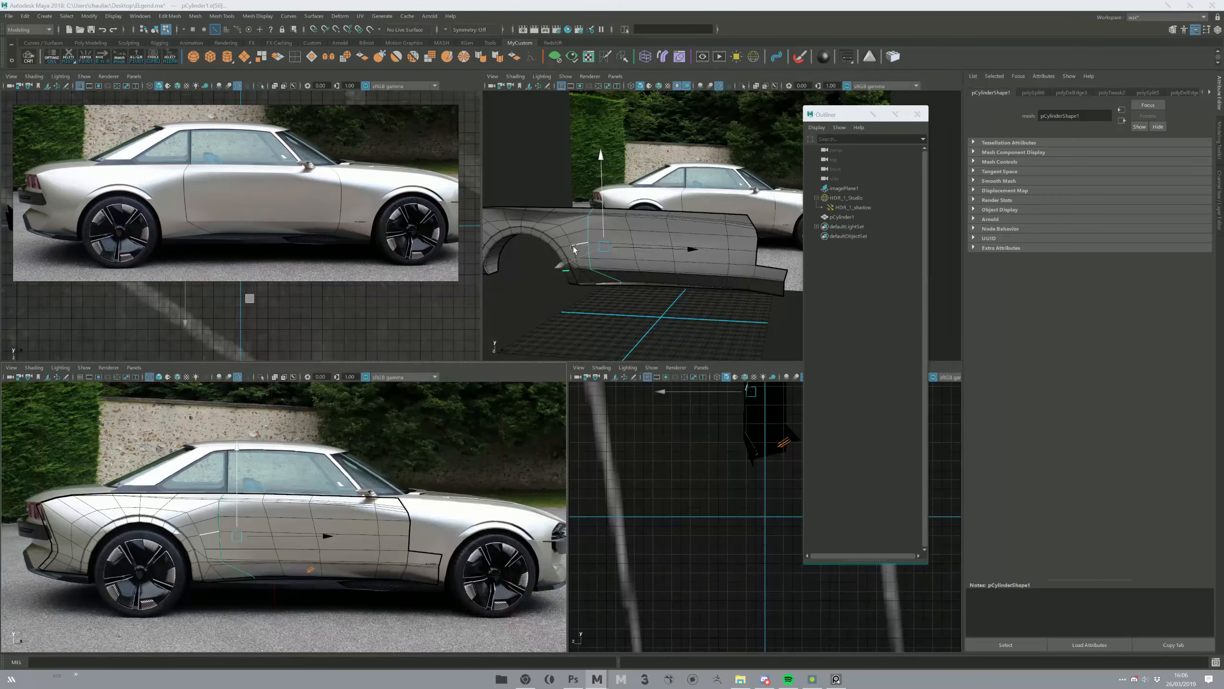
key(space)
scroll(555, 409, up, 6)
alt+drag(555, 409, 578, 453)
scroll(574, 503, up, 3)
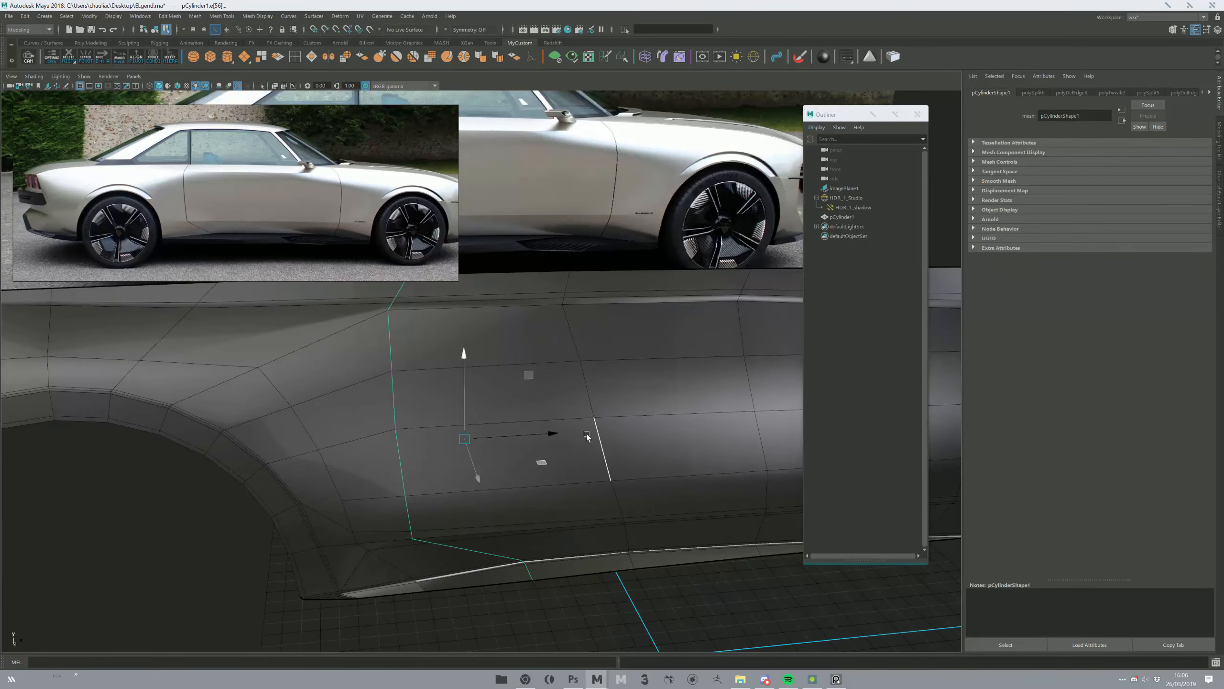
- Bevel the selected door edge loop into a narrow strip and select the strip's faces from the upper edge down
key(ctrl+b)
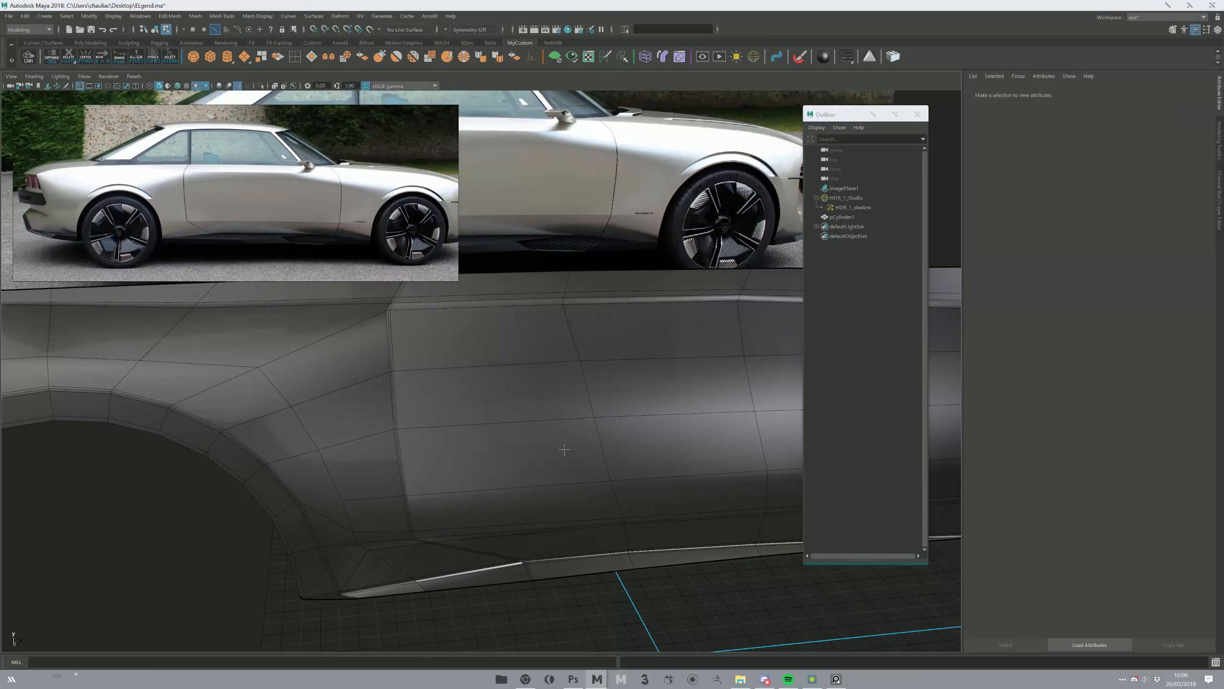
key(ctrl+z)
click(394, 398)
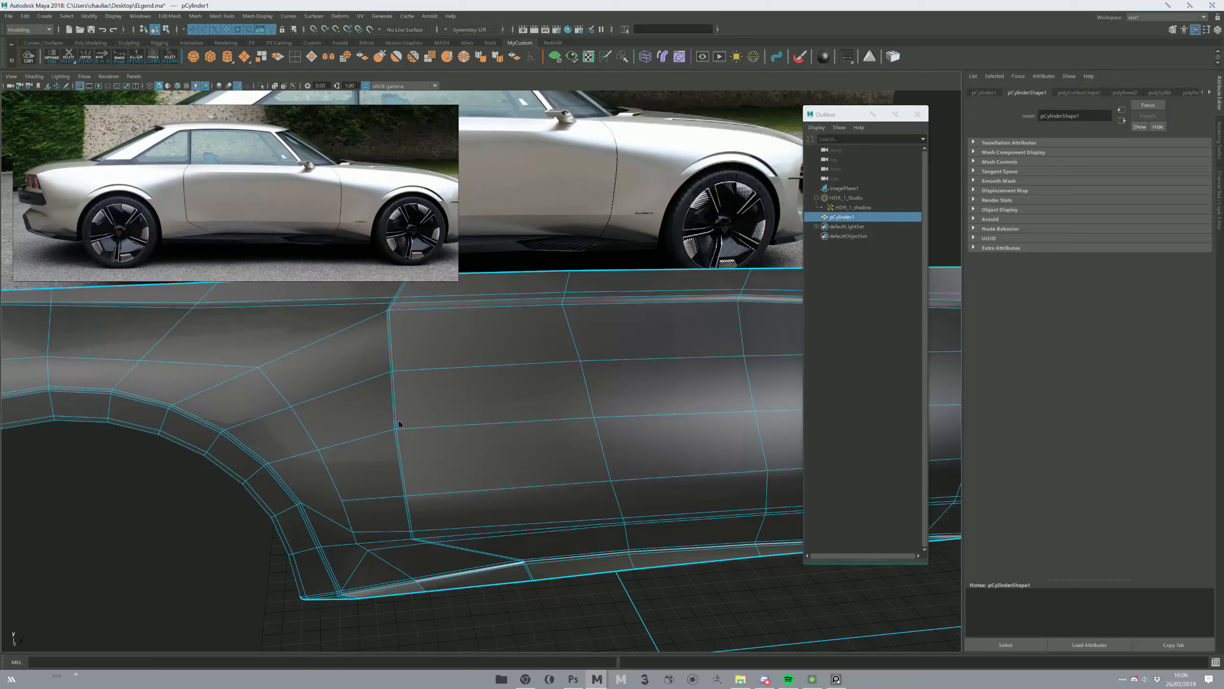
key(F11)
alt+middle_drag(400, 365, 475, 516)
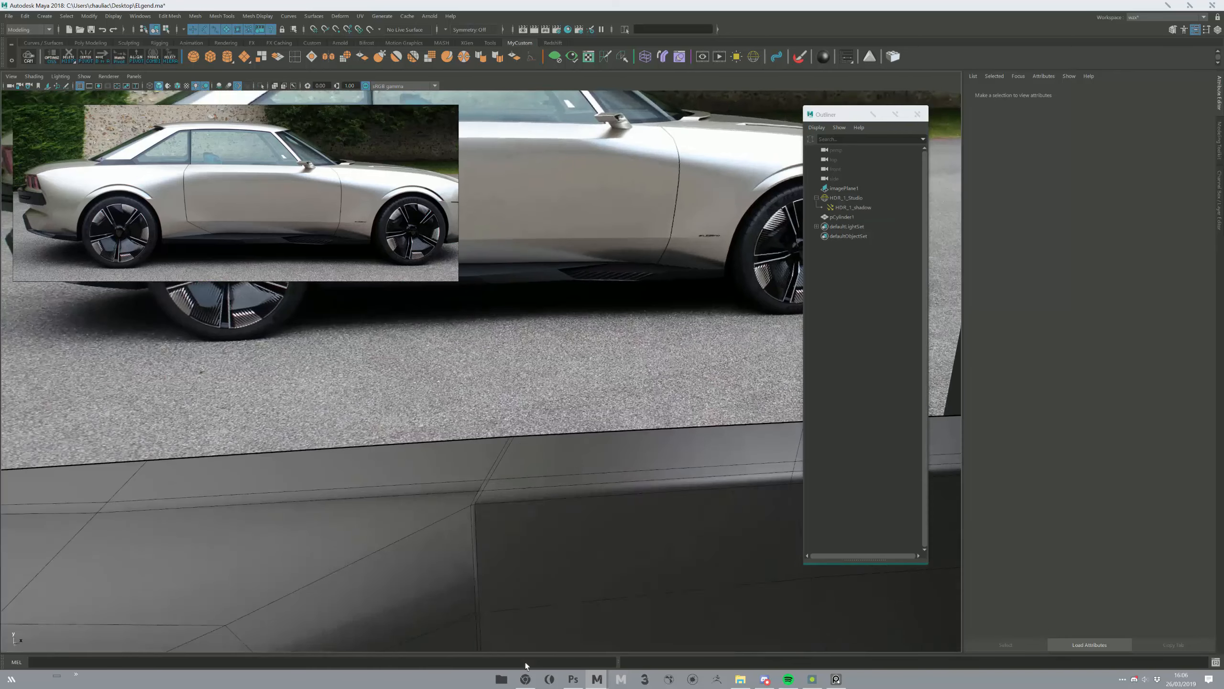
click(472, 511)
shift+double_click(476, 498)
- Extrude the selected face strip inward to form a groove along the door's rear edge
scroll(505, 555, down, 2)
alt+middle_drag(505, 555, 472, 390)
scroll(502, 438, down, 3)
alt+drag(502, 436, 505, 443)
key(w)
right_drag(456, 430, 446, 431)
alt+drag(446, 471, 374, 348)
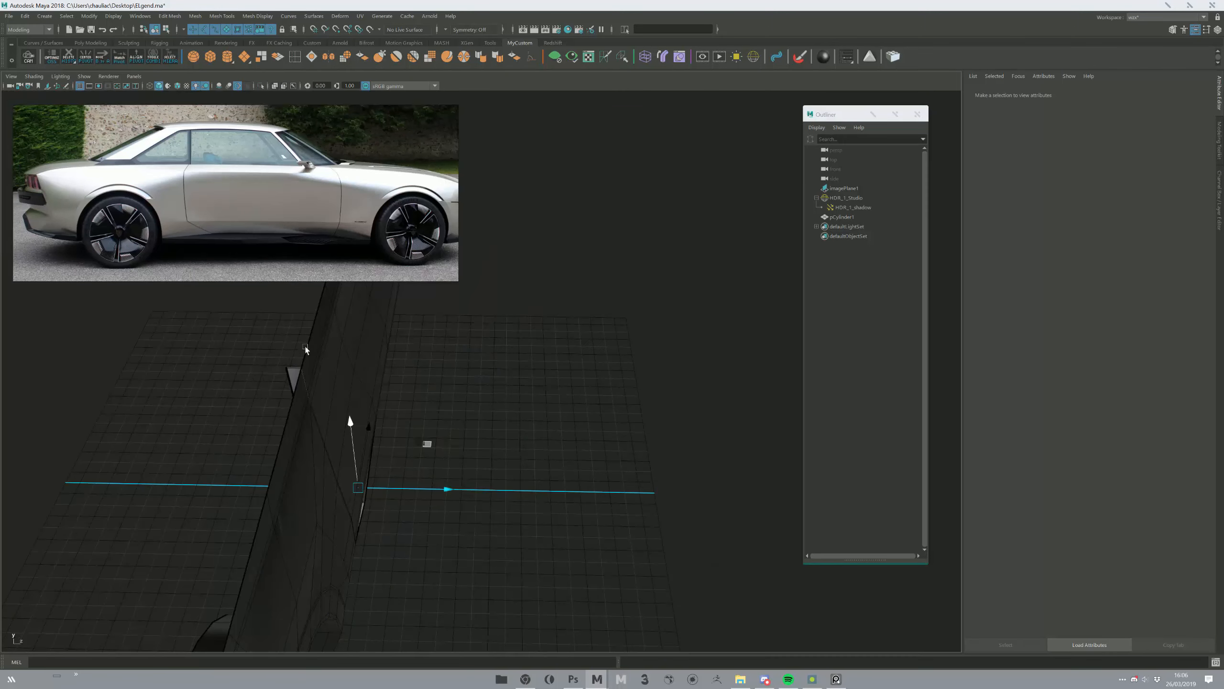
- Delete the leftover faces at the ends of the extruded door groove
click(289, 363)
alt+drag(289, 363, 393, 481)
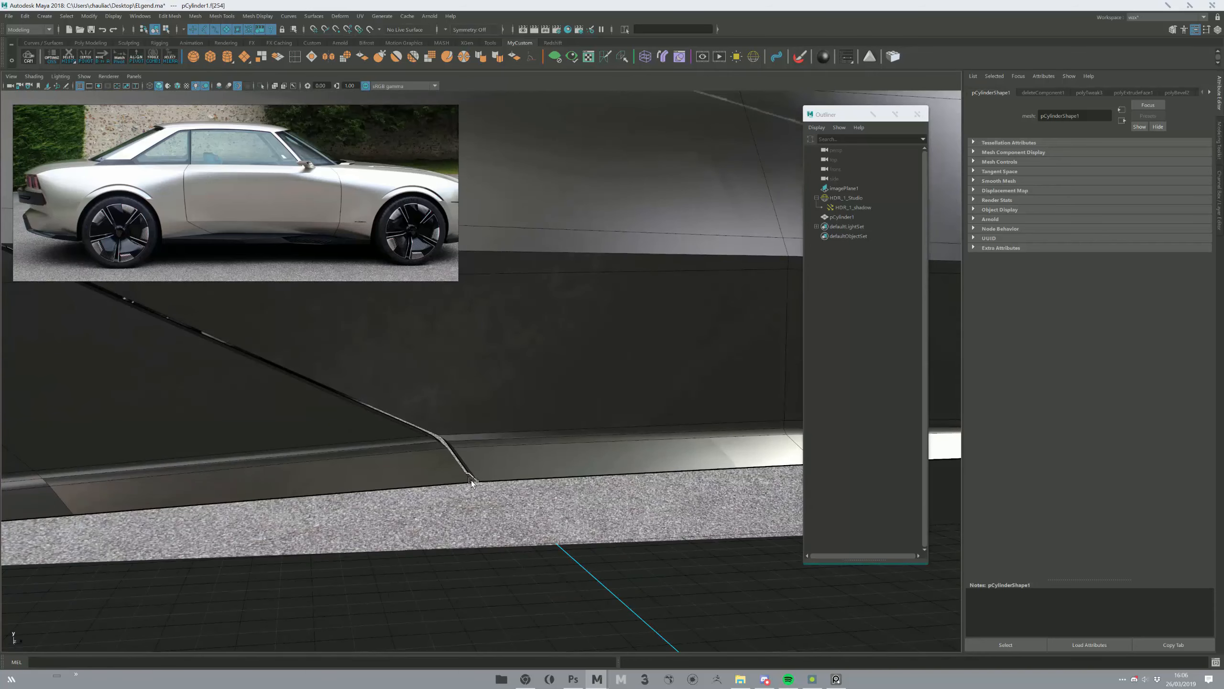
key(F8)
alt+right_drag(565, 461, 442, 485)
alt+drag(442, 485, 446, 525)
alt+right_drag(446, 525, 457, 498)
- Select the edge loops along both sides of the door groove over its full length
click(460, 356)
alt+drag(461, 366, 437, 440)
double_click(437, 441)
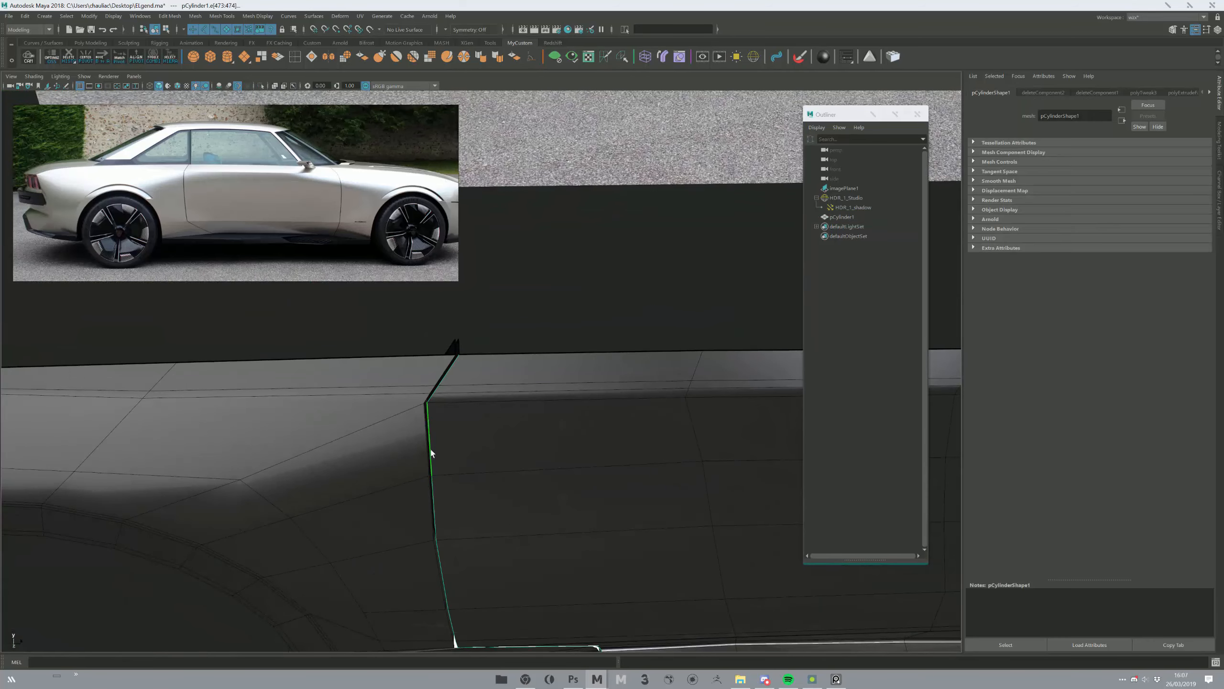
double_click(424, 453)
alt+drag(442, 393, 482, 477)
alt+right_drag(482, 476, 482, 503)
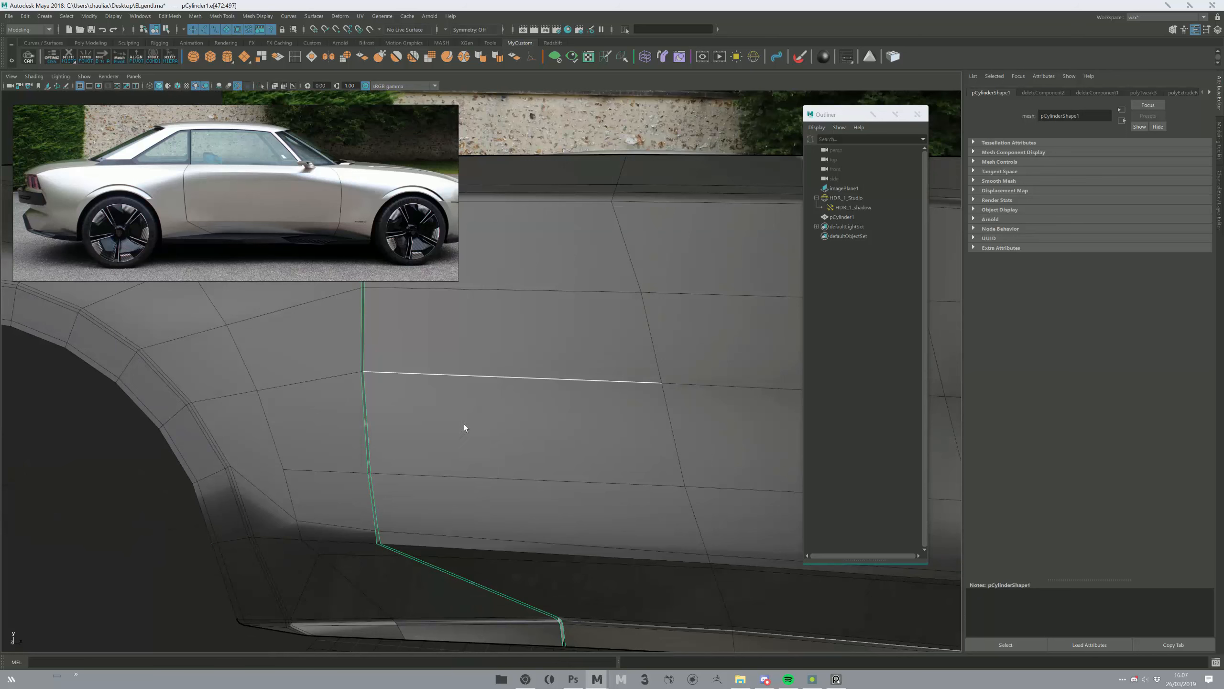
- Bevel the groove's selected edge loops with two segments and a fraction of about 0.77
alt+drag(464, 422, 506, 389)
key(ctrl+b)
key(ctrl+z)
alt+drag(506, 389, 464, 366)
alt+right_drag(465, 366, 572, 489)
alt+middle_drag(429, 432, 519, 421)
mouse_move(518, 421)
mouse_down()
mouse_move(501, 427)
mouse_move(521, 431)
mouse_up()
right_drag(502, 471, 498, 439)
drag(495, 434, 511, 438)
right_drag(495, 441, 521, 440)
drag(523, 440, 593, 416)
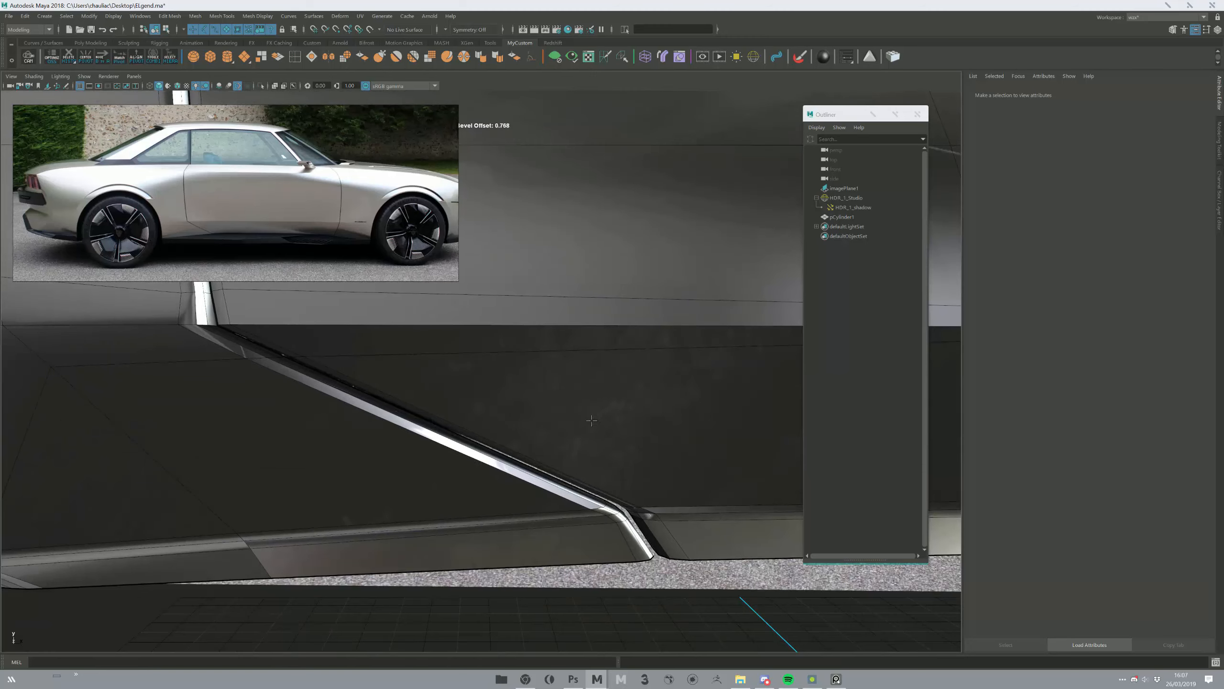
key(w)
- Select the body side, show its construction history and display the mesh in plain grey shading
alt+right_drag(593, 416, 411, 405)
click(580, 502)
alt+drag(473, 361, 553, 464)
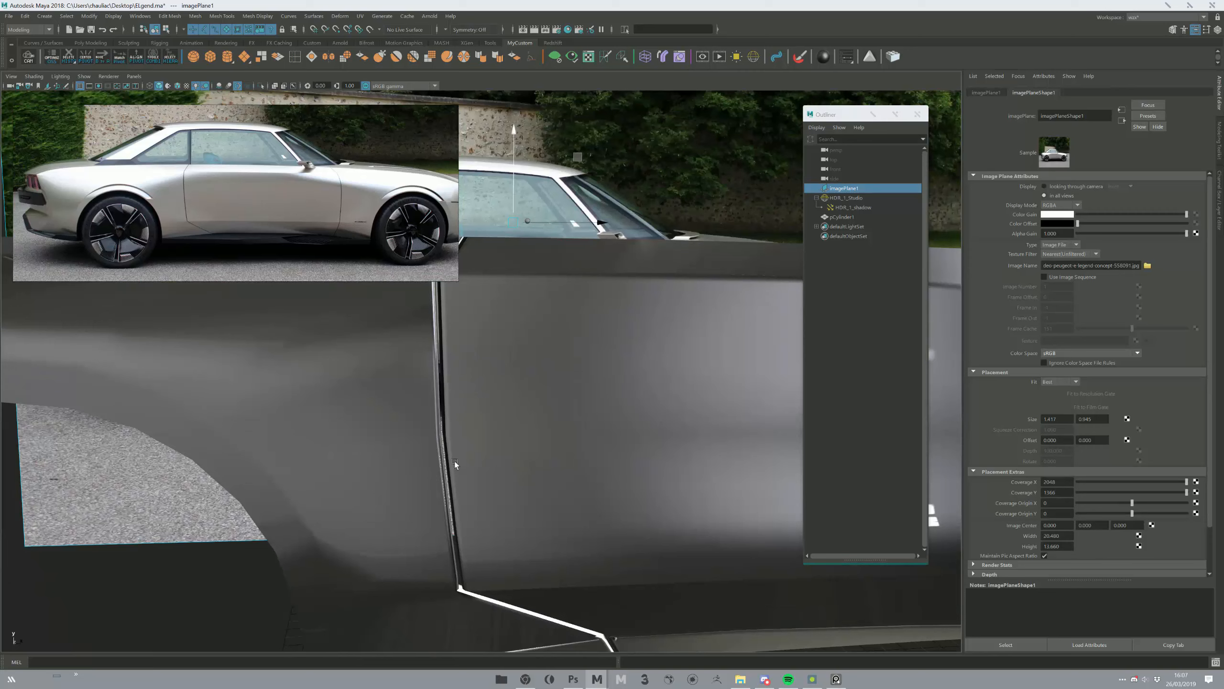
click(650, 390)
key(ctrl+a)
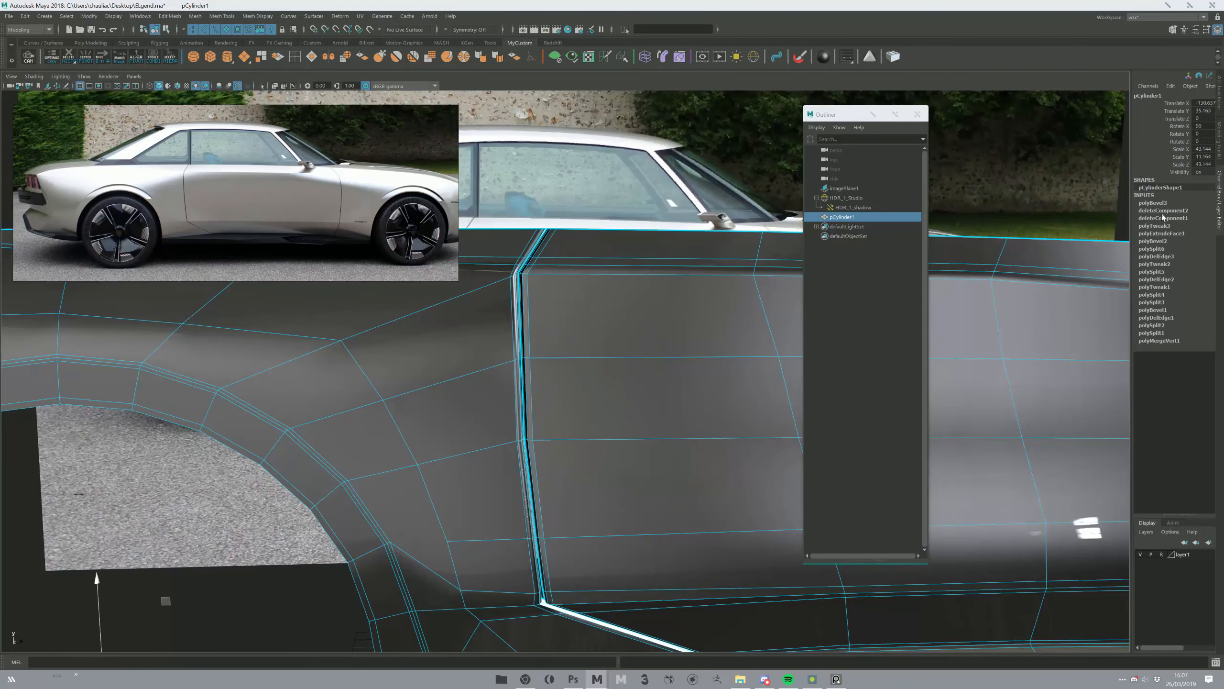
click(1161, 234)
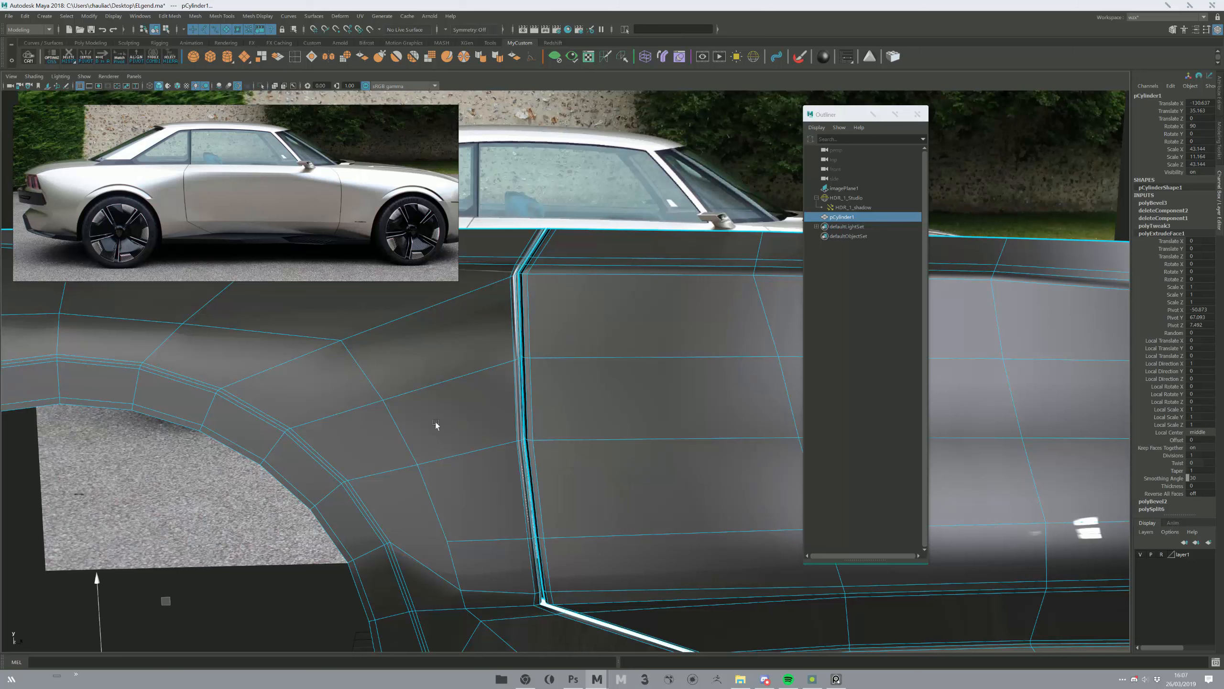
click(177, 86)
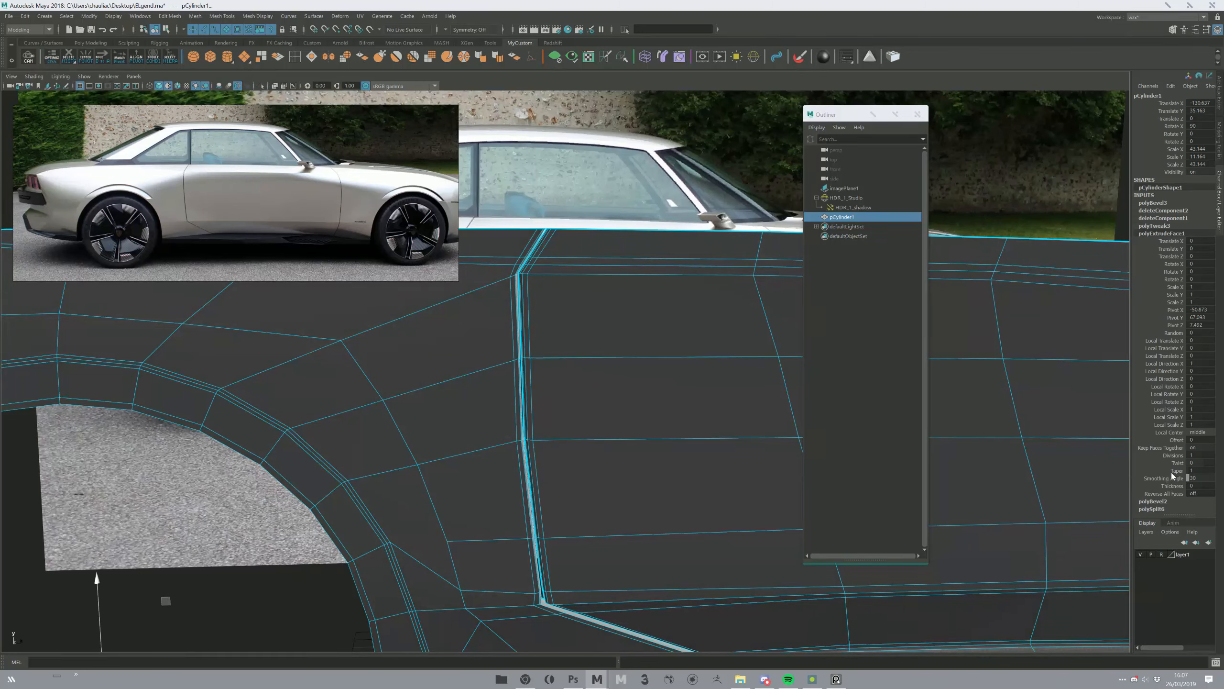
- Try changing the fraction of polyBevel2, which controls the door gap's width
click(1162, 502)
click(1188, 272)
mouse_move(607, 449)
middle_down()
mouse_move(636, 437)
mouse_move(620, 435)
middle_up()
key(ctrl+z)
- Lower the fraction of polyBevel3 to tighten the bevels along the door gap's edges
click(1156, 203)
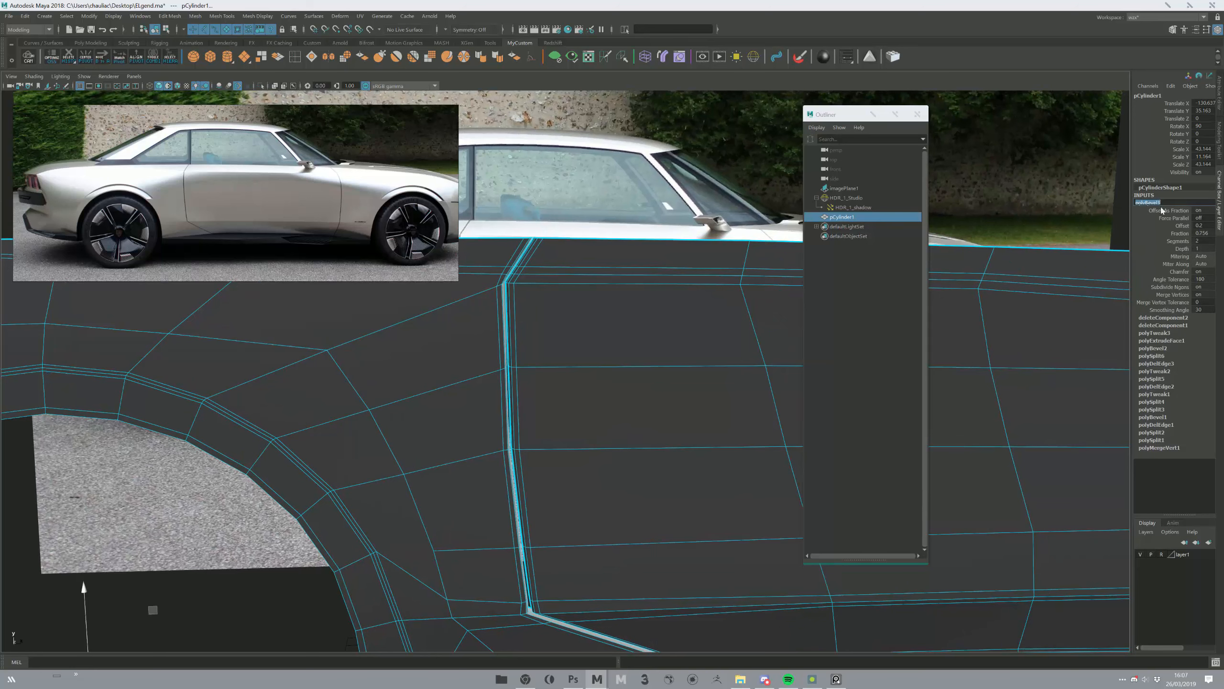
click(1180, 233)
middle_drag(671, 398, 676, 396)
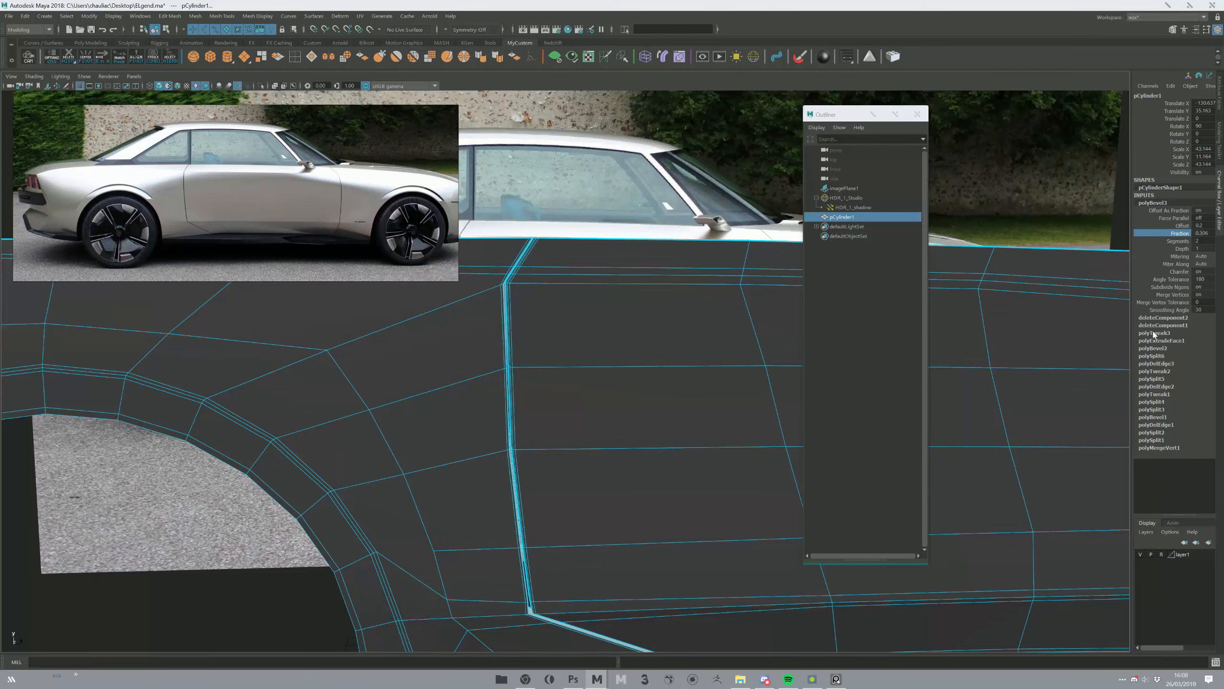
- Try adjusting the polyBevel2 fraction interactively while viewing the upper end of the door gap up close
click(1157, 348)
click(1180, 272)
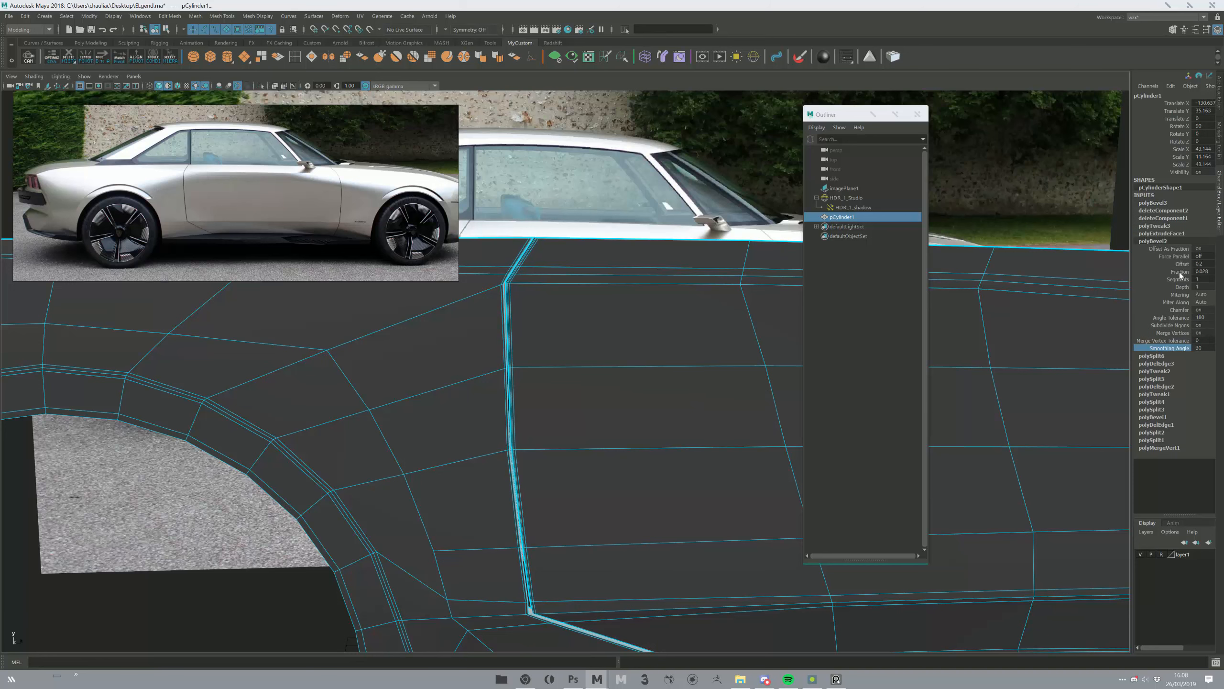
middle_drag(735, 445, 723, 443)
key(ctrl+z)
alt+drag(723, 444, 602, 445)
alt+right_drag(601, 446, 572, 484)
middle_drag(572, 484, 593, 480)
key(ctrl+z)
key(ctrl+z)
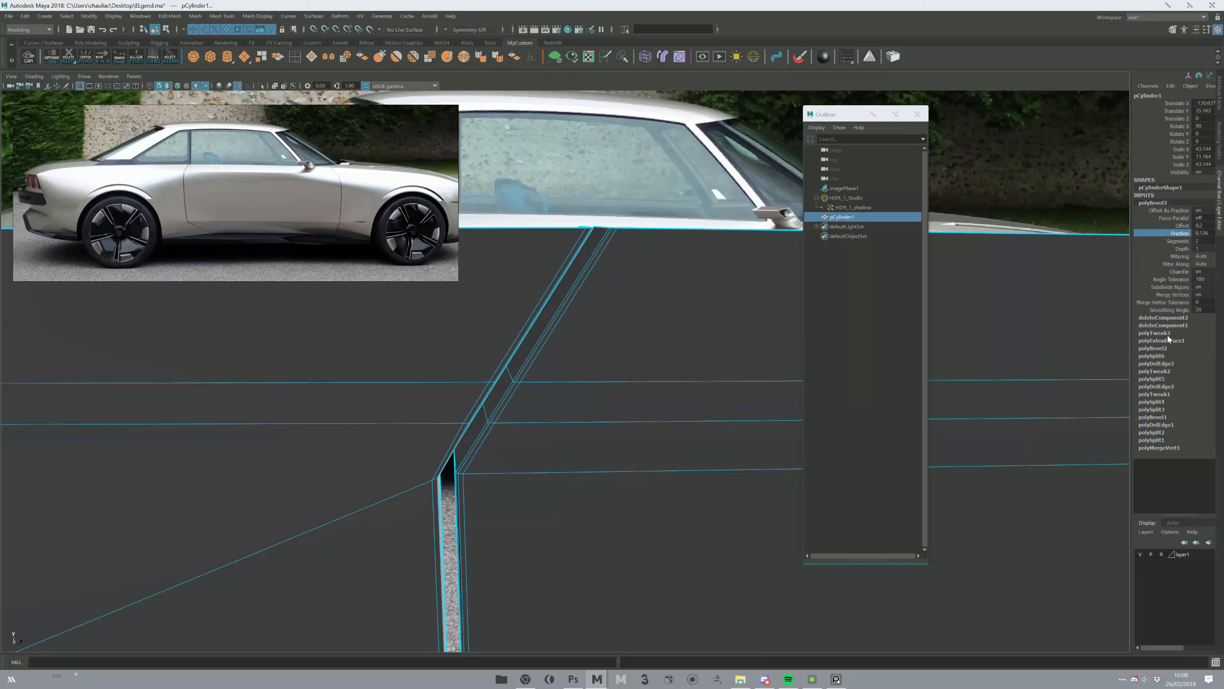
click(1162, 349)
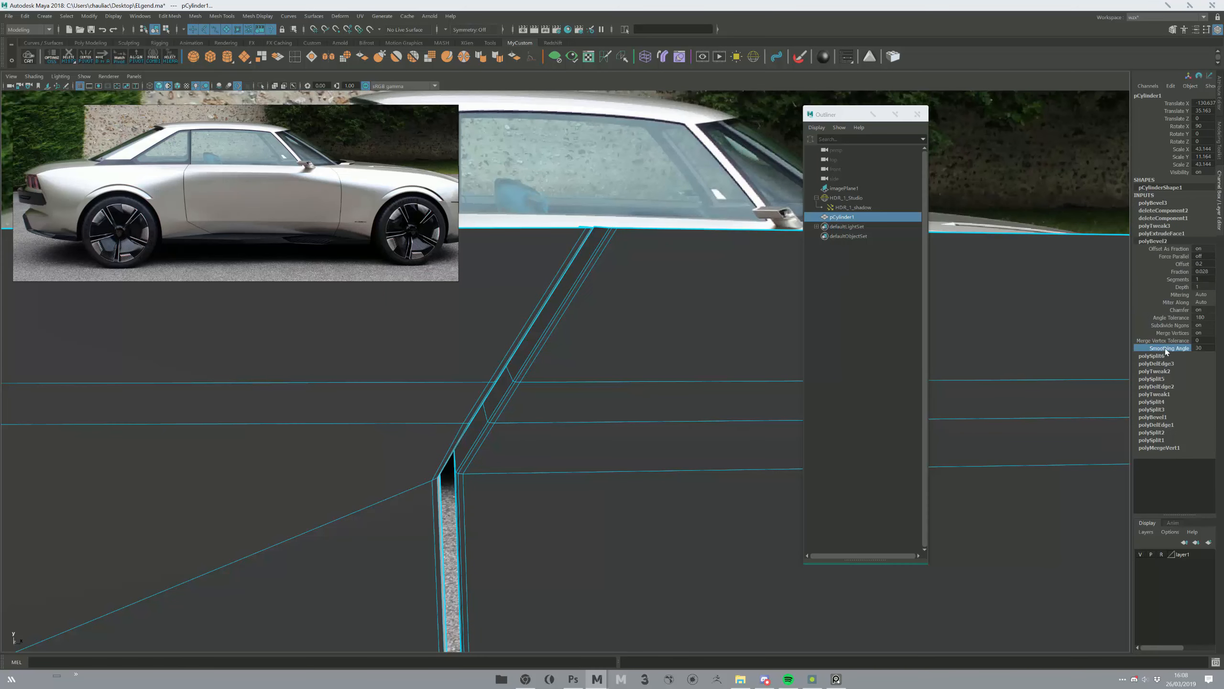
click(1173, 272)
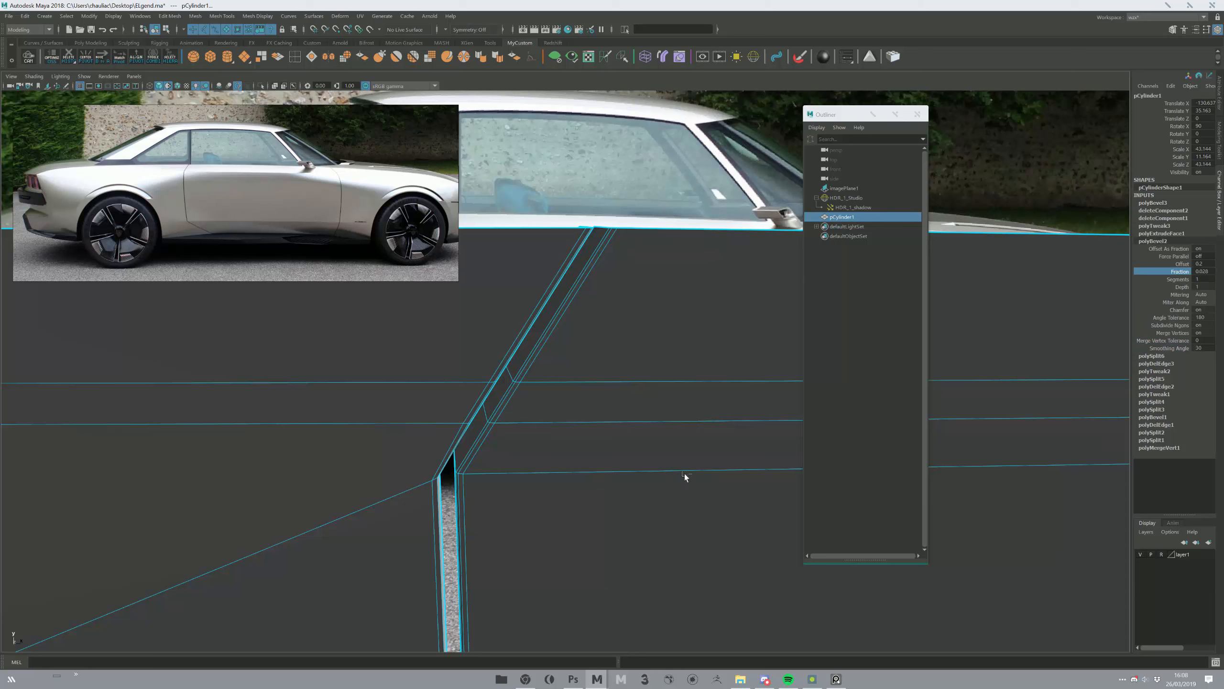
key(ctrl+z)
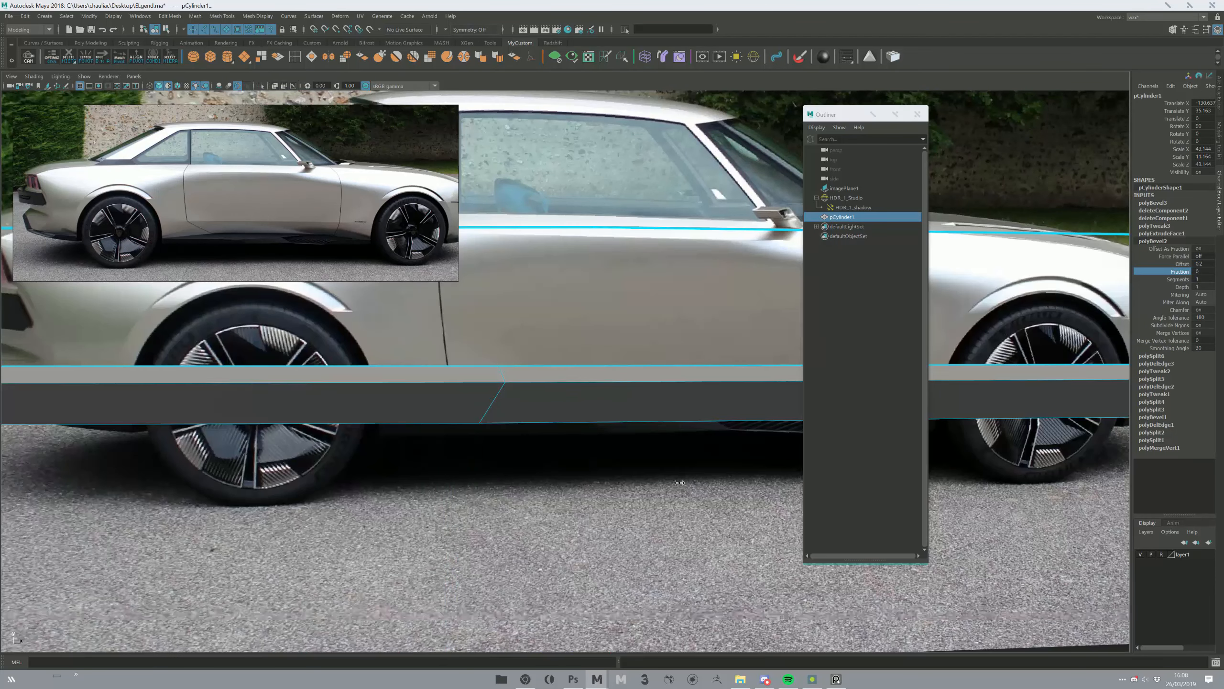
- Try polyBevel2 fractions of 0.015 and 0.01 to narrow the door gap
double_click(1202, 271)
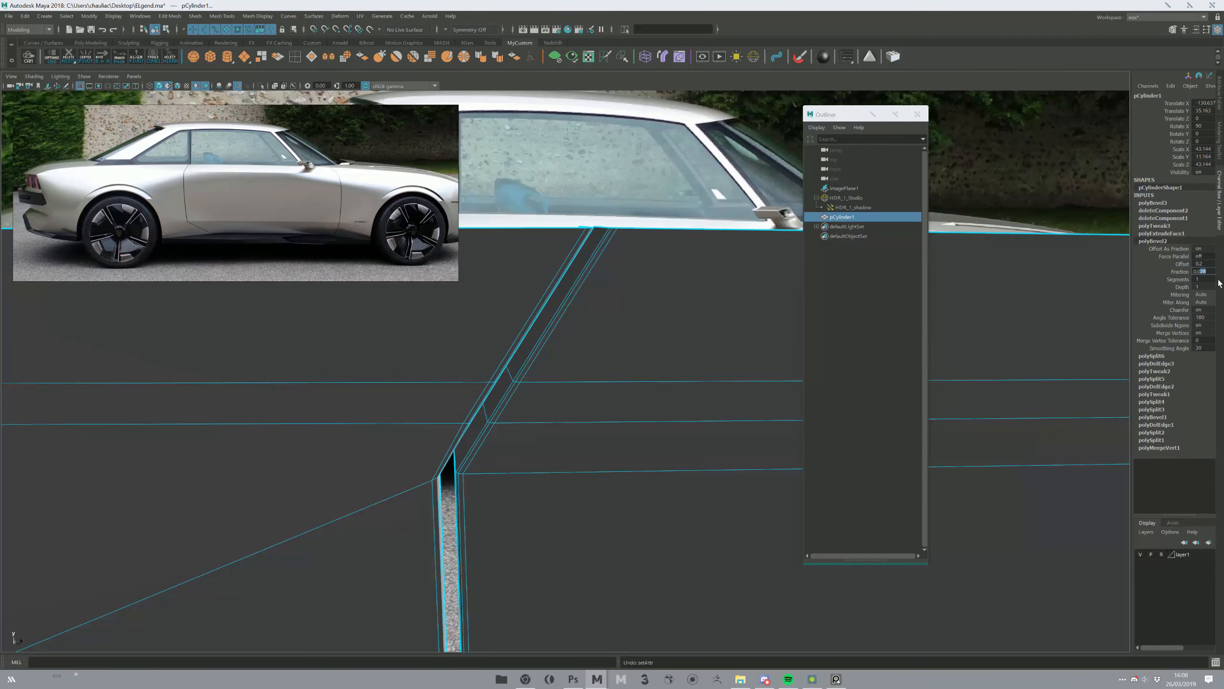
text(15)
key(Return)
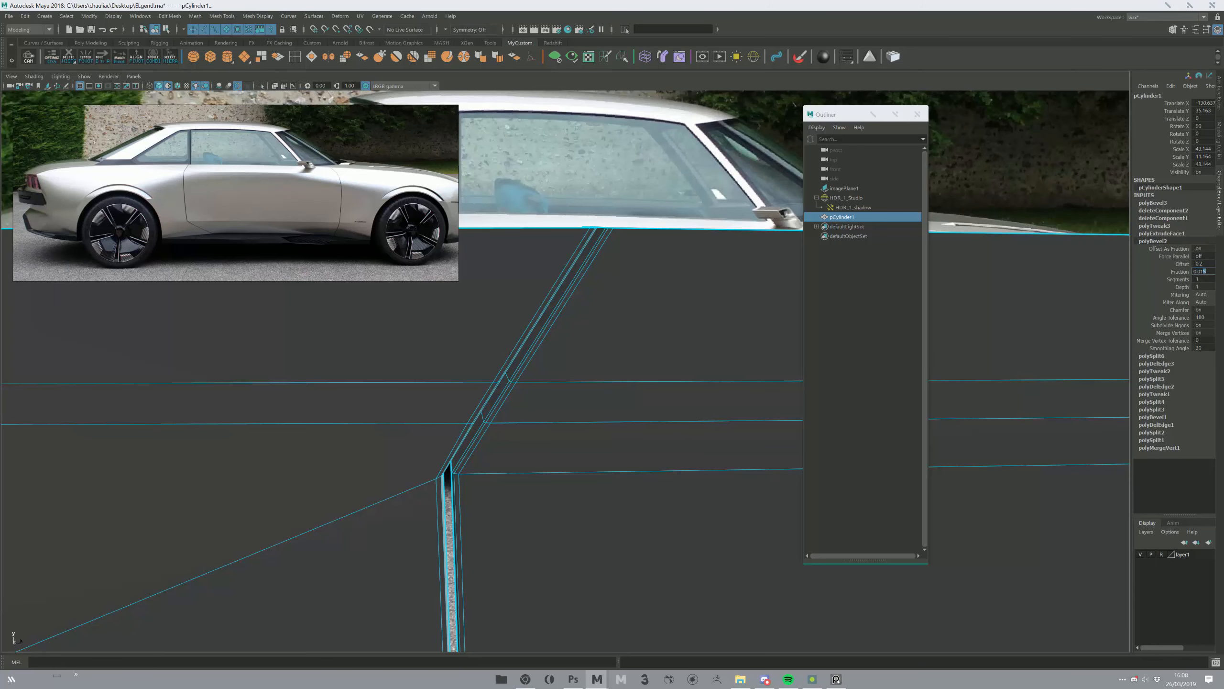
middle_drag(451, 332, 440, 332)
click(1204, 273)
click(1194, 274)
key(Return)
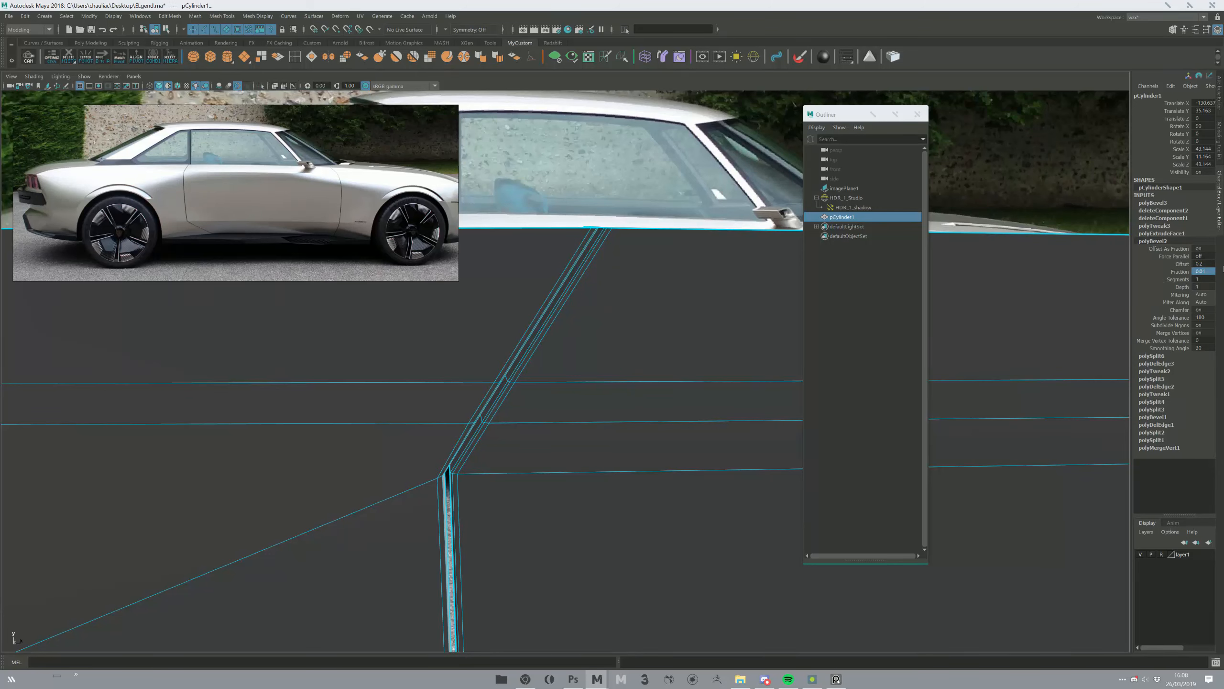
- Narrow the door gap further by setting the polyBevel2 fraction to 0.005
double_click(1200, 271)
key(Return)
key(Right)
key(Right)
key(ctrl+z)
key(ctrl+z)
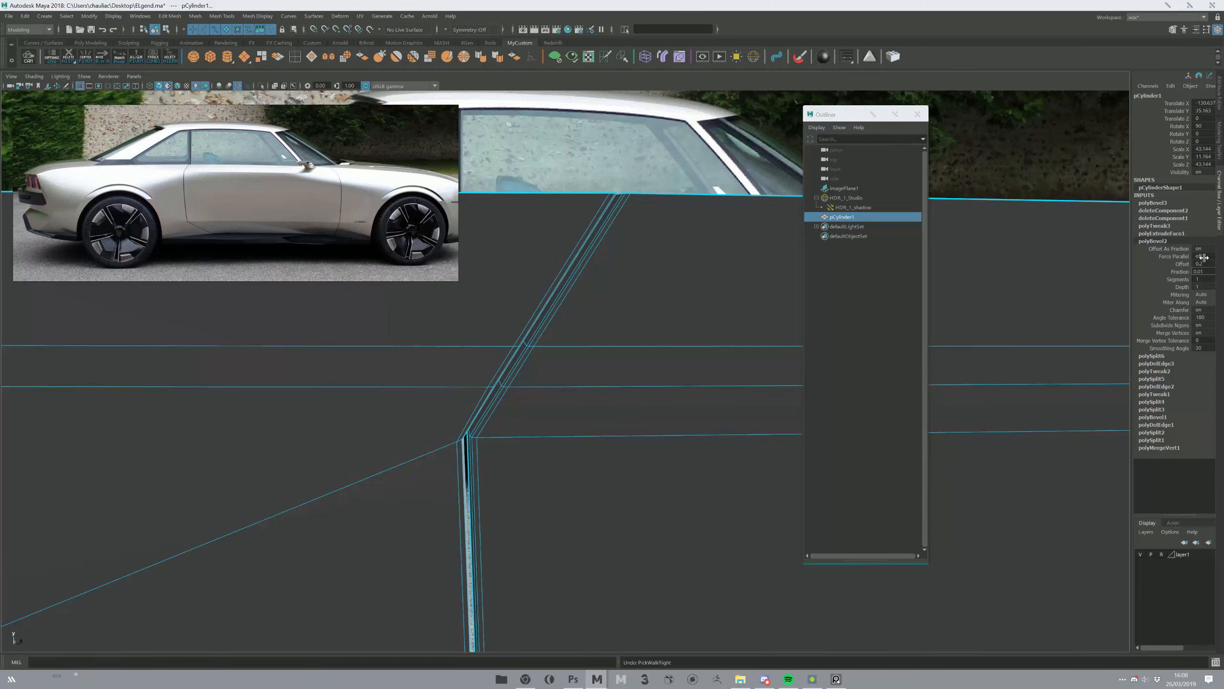
key(Return)
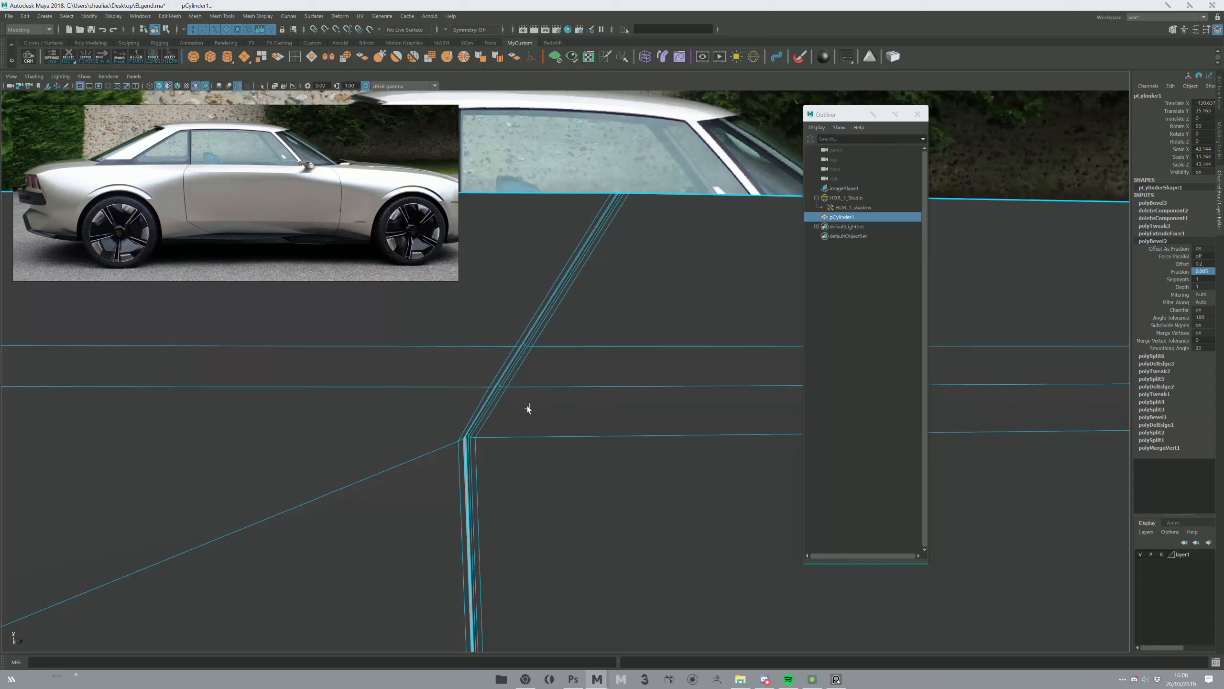
alt+drag(528, 396, 527, 405)
click(1200, 271)
click(1207, 273)
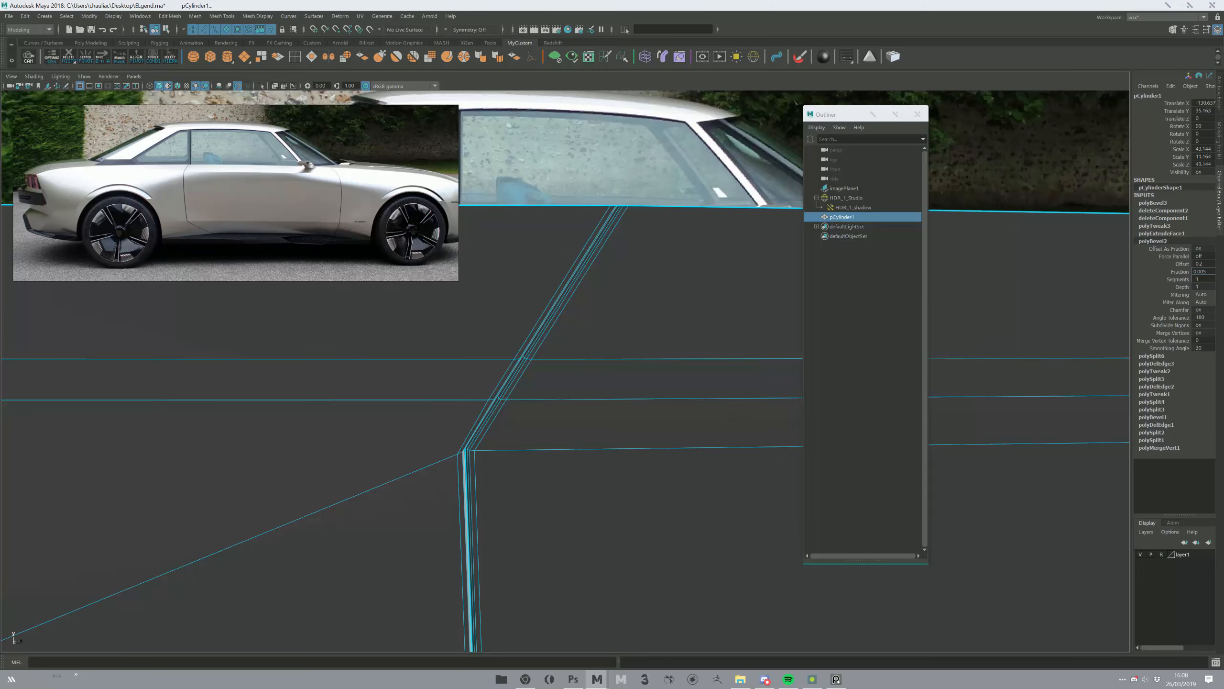
key(Return)
- Examine the narrowed door gap from the window line down to the sill, then reselect the body side
scroll(393, 402, down, 10)
alt+middle_drag(581, 449, 524, 415)
click(548, 248)
alt+right_drag(598, 502, 558, 517)
alt+middle_drag(557, 517, 597, 380)
alt+middle_drag(598, 336, 580, 369)
alt+drag(580, 370, 588, 361)
click(572, 379)
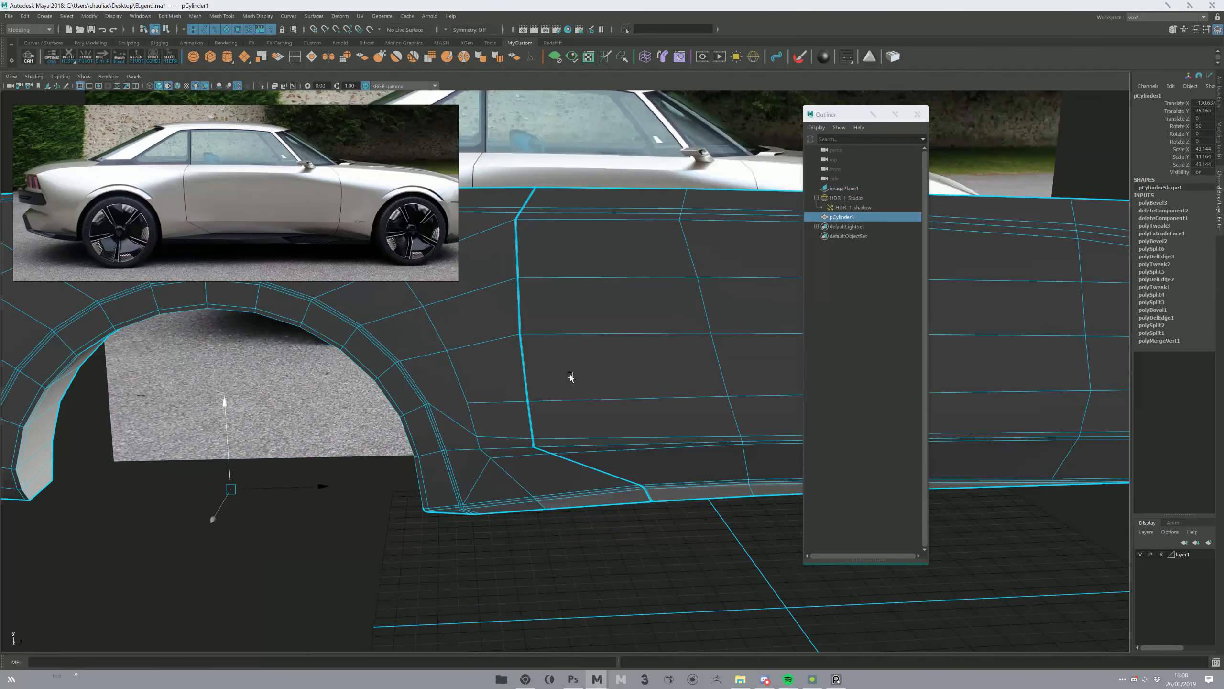
- Preview the body side smoothed and inspect how the door gap reads on the surface
key(3)
click(464, 553)
mouse_move(547, 458)
alt+mouse_down()
mouse_move(528, 434)
mouse_move(576, 423)
mouse_move(530, 367)
mouse_move(568, 401)
mouse_move(547, 380)
mouse_move(573, 376)
alt+mouse_up()
click(177, 86)
click(677, 229)
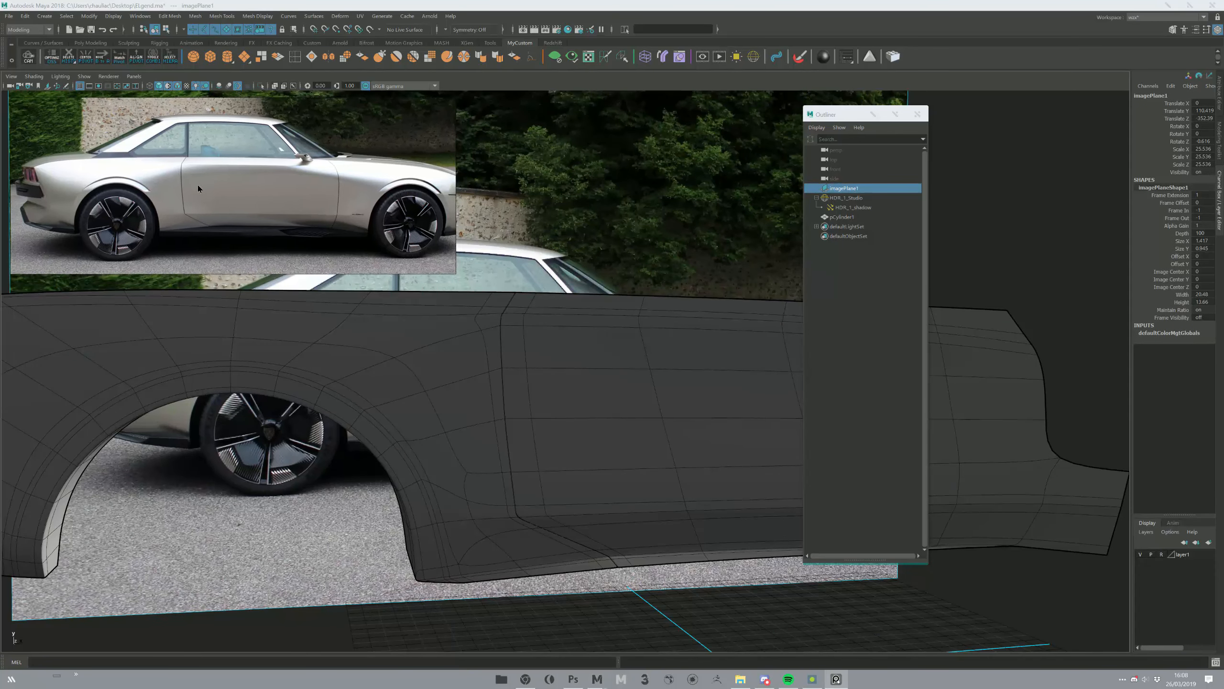
- Select the body side and turn off scene lighting and shadows in the viewport to view it in plain grey
alt+drag(639, 332, 527, 378)
click(613, 346)
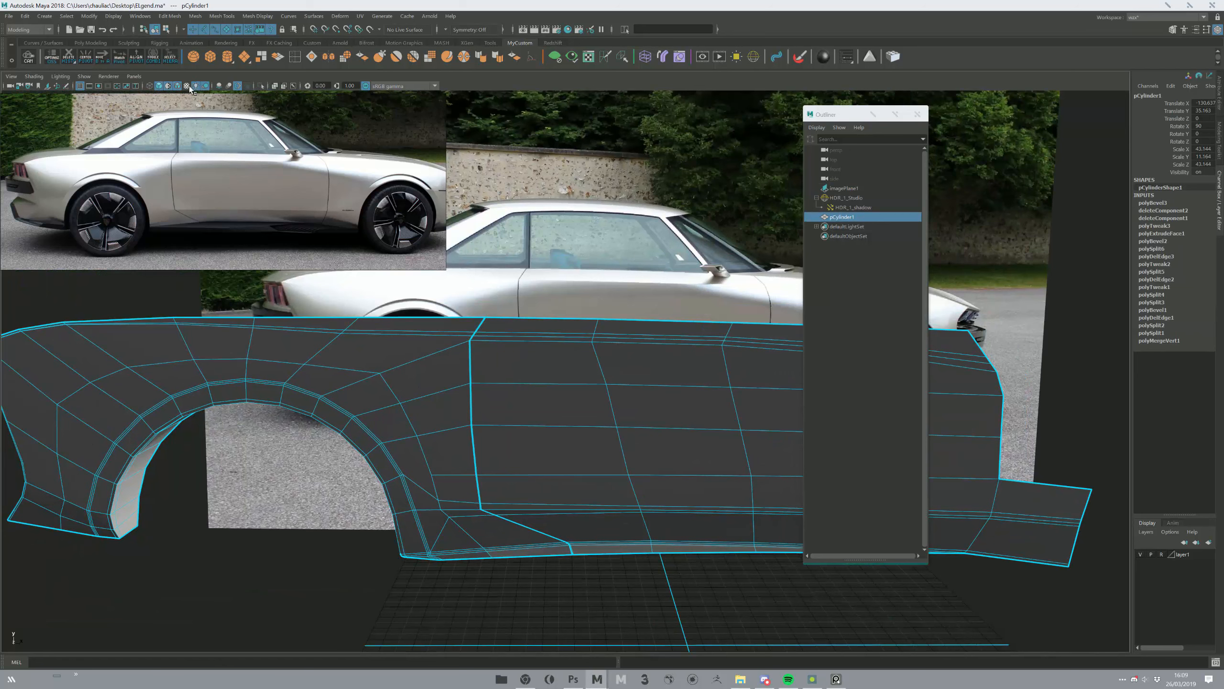
click(204, 86)
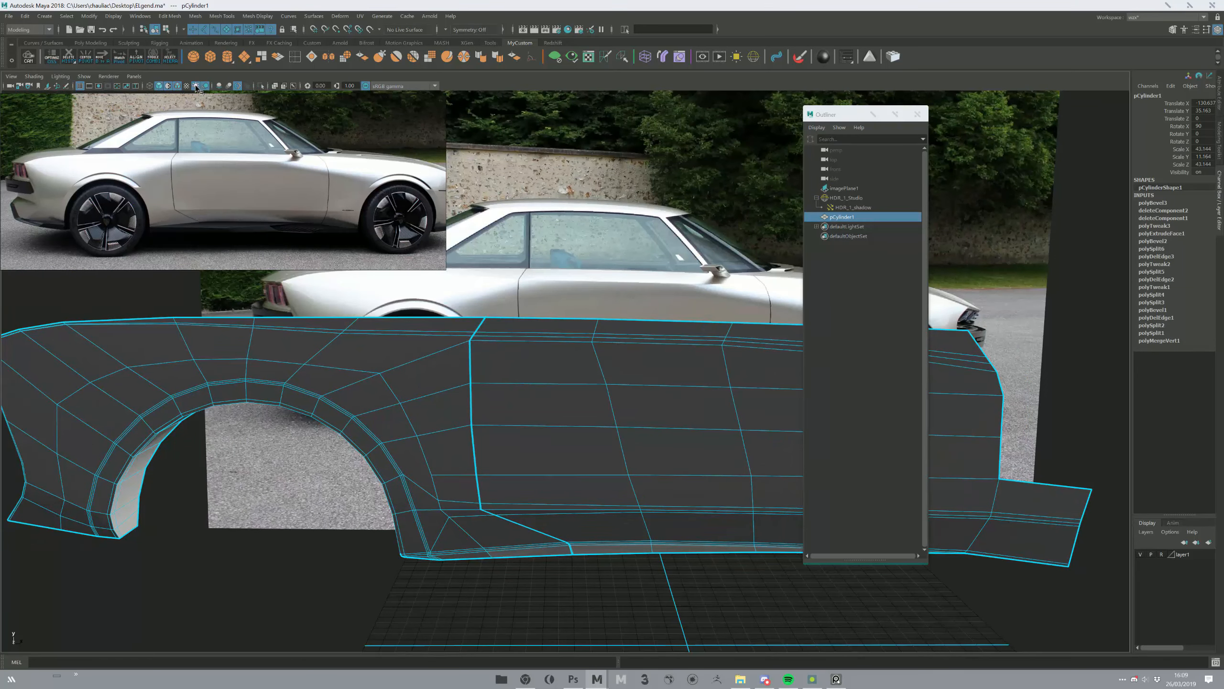
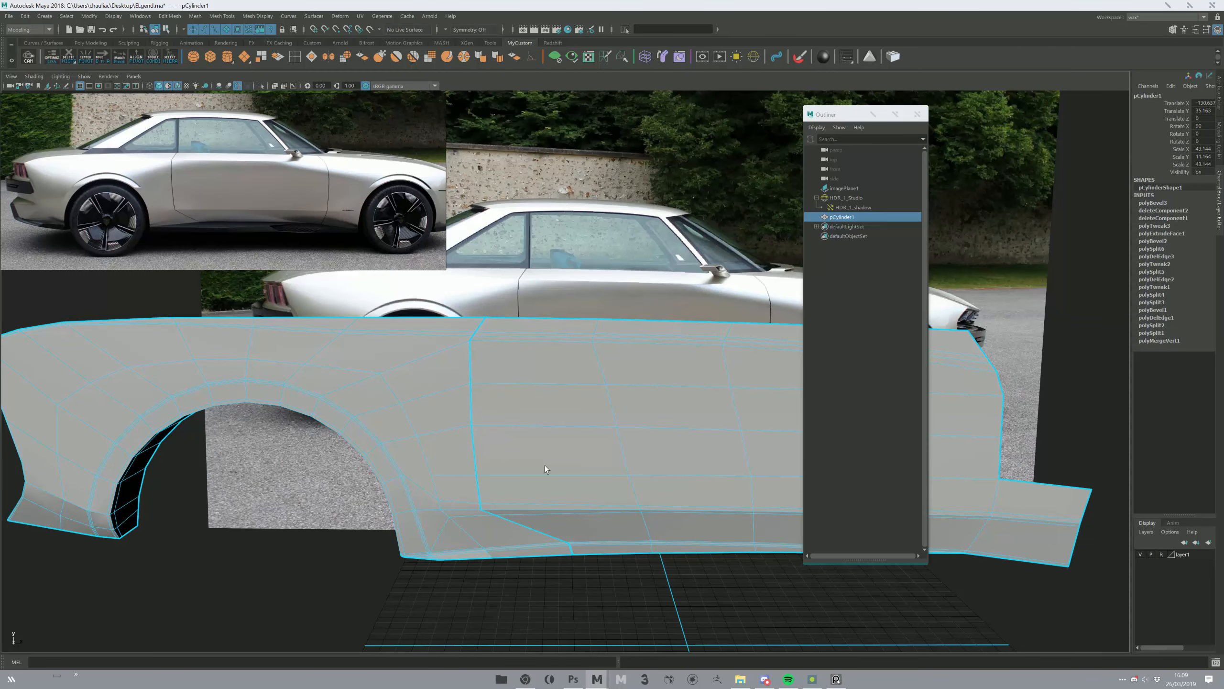
scroll(468, 414, down, 3)
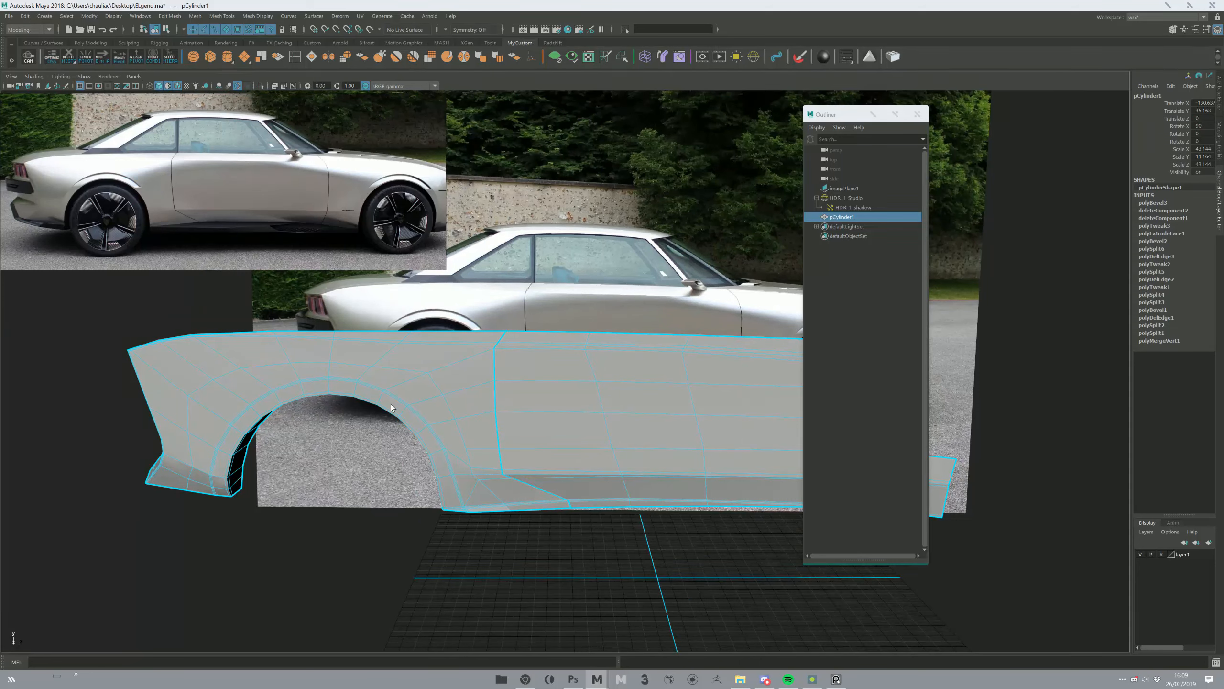
scroll(419, 472, down, 2)
- Examine the door gap and the body side's surface under the plain lighting from several angles
click(419, 472)
alt+drag(419, 473, 437, 498)
alt+right_drag(438, 498, 477, 461)
click(505, 461)
scroll(486, 367, up, 5)
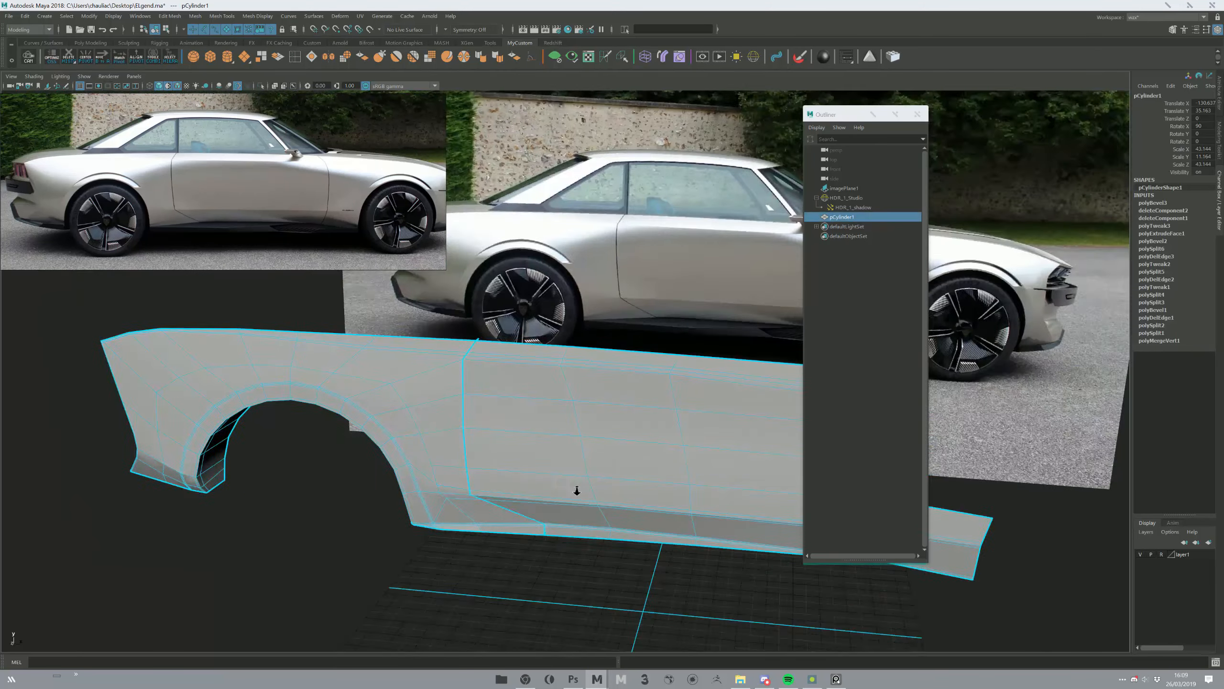
click(495, 282)
alt+drag(495, 282, 491, 343)
alt+right_drag(492, 342, 462, 465)
scroll(462, 465, down, 3)
alt+middle_drag(506, 468, 511, 420)
alt+right_drag(510, 420, 505, 577)
alt+drag(505, 577, 538, 488)
click(607, 597)
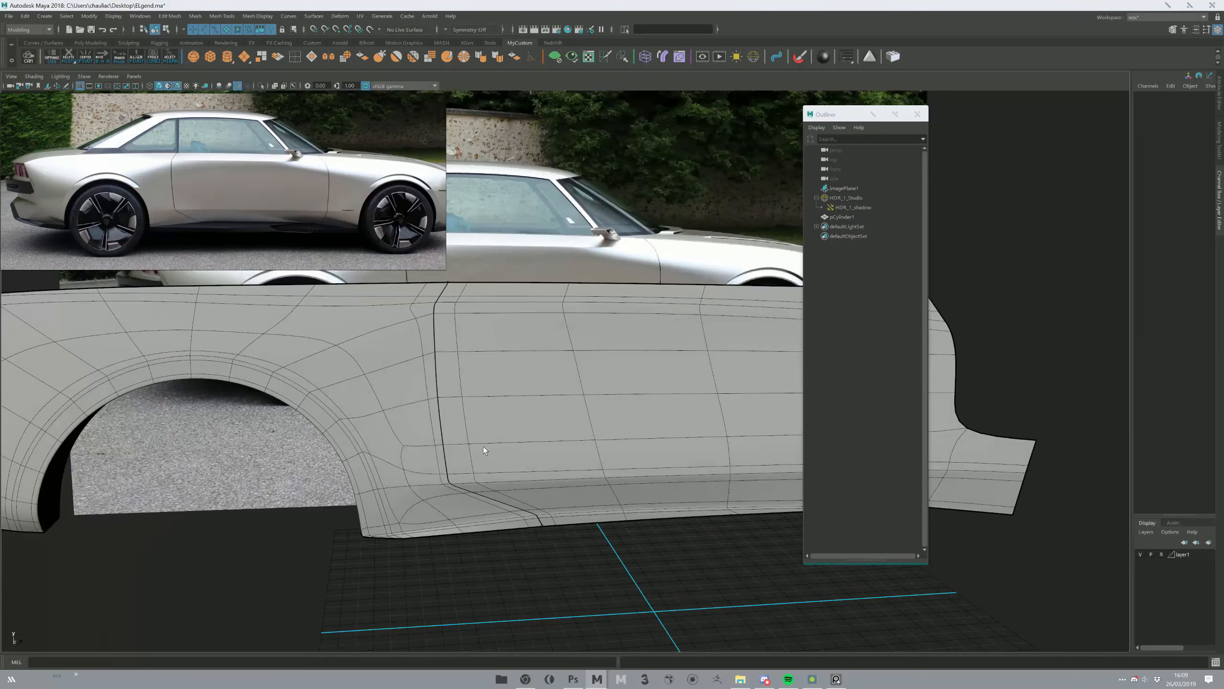
- Turn off the body side's smooth preview and insert supporting edge loops along both sides of the door gap with Multi-Cut
click(177, 85)
mouse_move(419, 314)
alt+mouse_down()
mouse_move(402, 329)
mouse_move(414, 319)
mouse_move(550, 425)
mouse_move(375, 331)
mouse_move(404, 405)
alt+mouse_up()
click(339, 483)
alt+middle_drag(339, 483, 392, 429)
key(1)
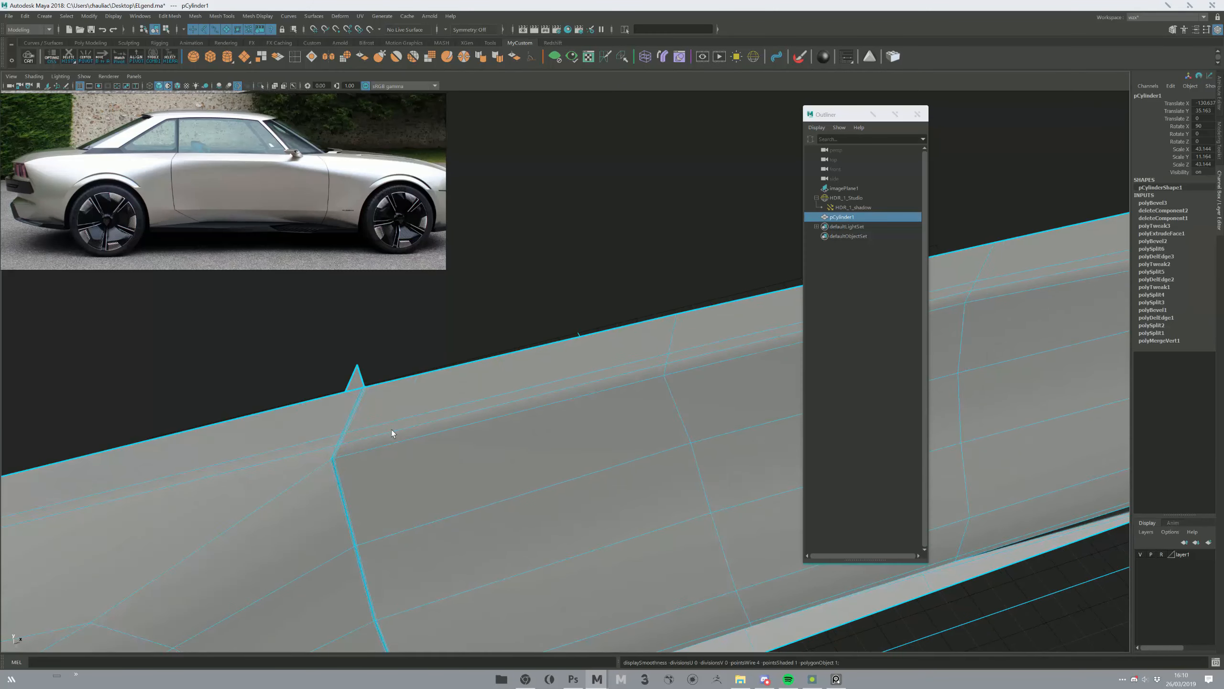
alt+drag(392, 428, 399, 411)
key(ctrl+shift+x)
alt+drag(367, 418, 398, 424)
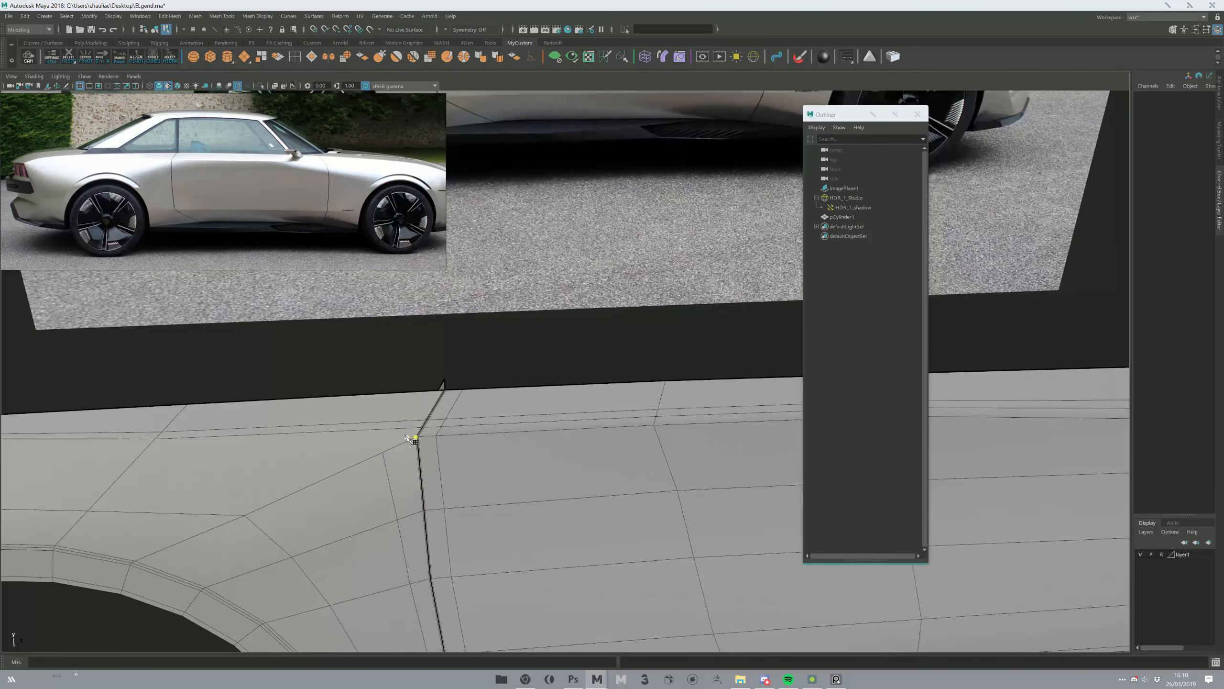
- Connect the vertices of the support loop behind the door gap at its upper corner
right_drag(375, 456, 381, 380)
drag(386, 459, 393, 434)
key(ctrl+z)
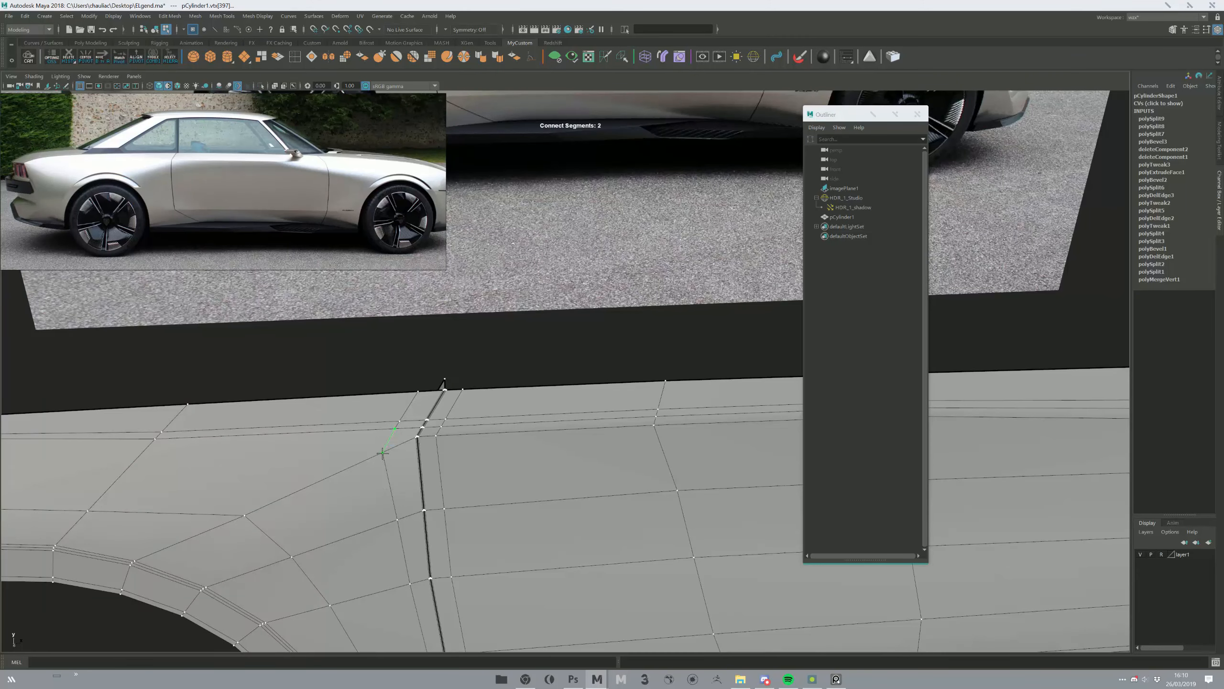
key(F8)
click(384, 417)
key(F8)
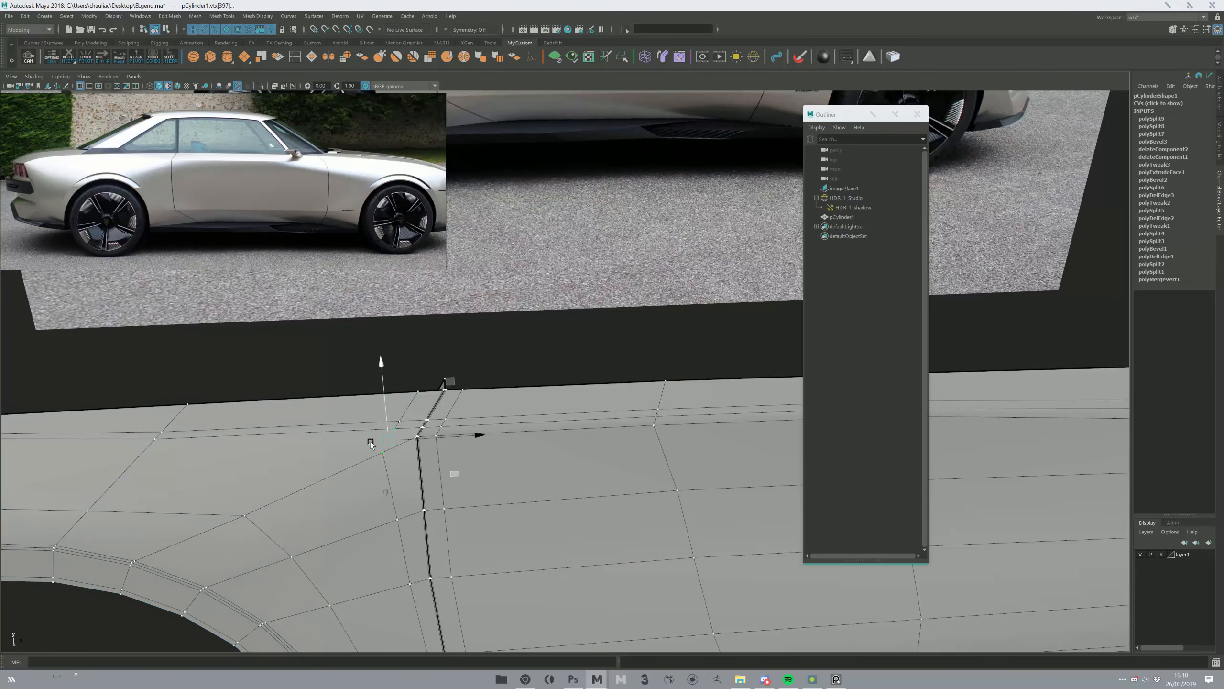
click(369, 374)
- Preview the body side smoothed and inspect the door gap with its supporting edges
scroll(369, 374, down, 3)
click(413, 415)
key(3)
click(582, 324)
alt+drag(585, 410, 474, 436)
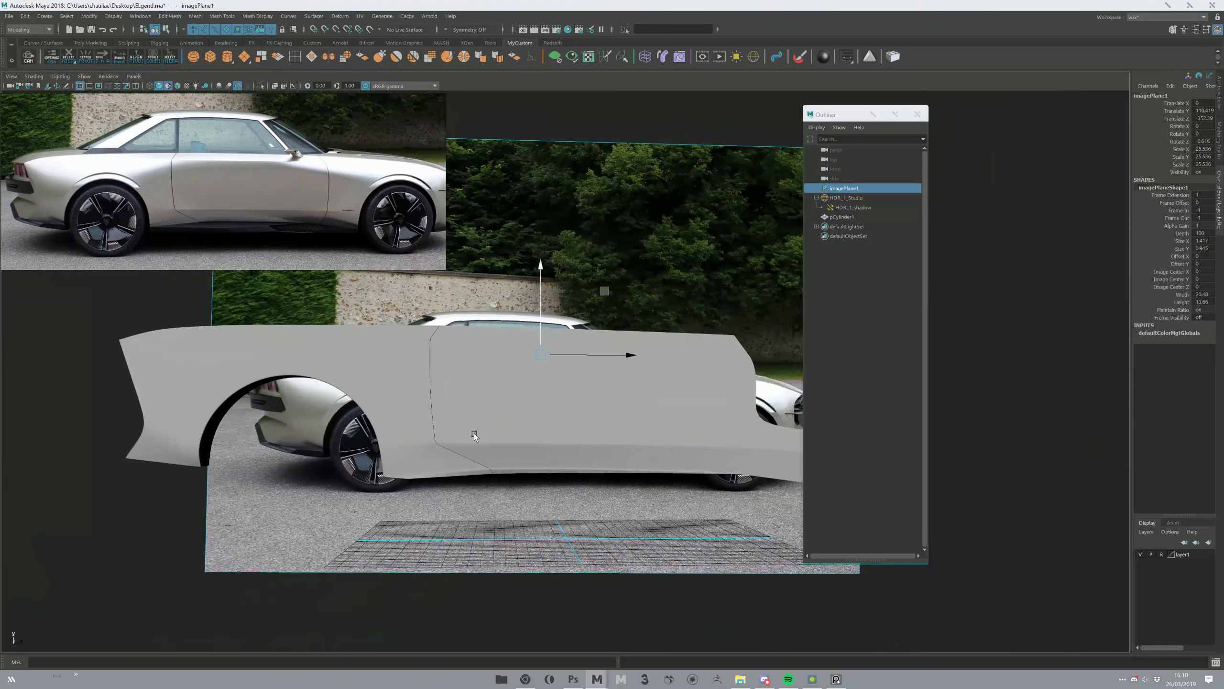
click(595, 419)
alt+drag(595, 419, 541, 438)
click(571, 565)
key(F11)
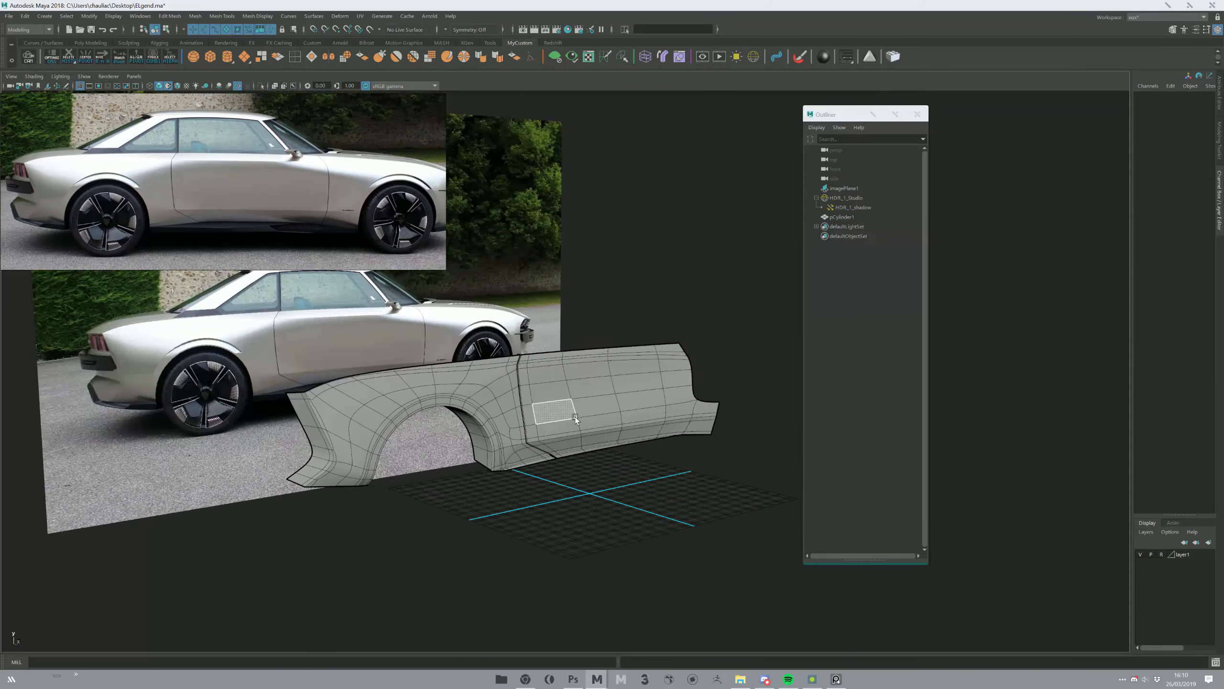
double_click(576, 417)
middle_drag(596, 467, 547, 501)
key(e)
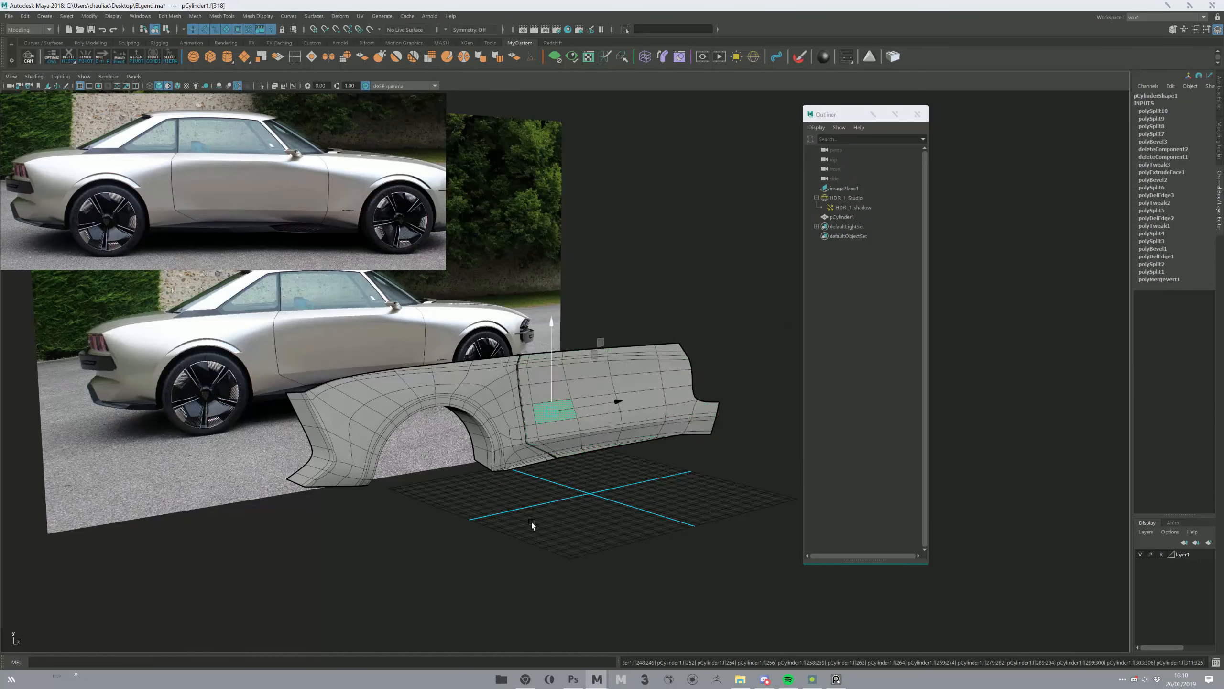
click(547, 501)
- Switch the viewport back to scene lighting without shadows and look over the smoothed body side
scroll(531, 550, up, 5)
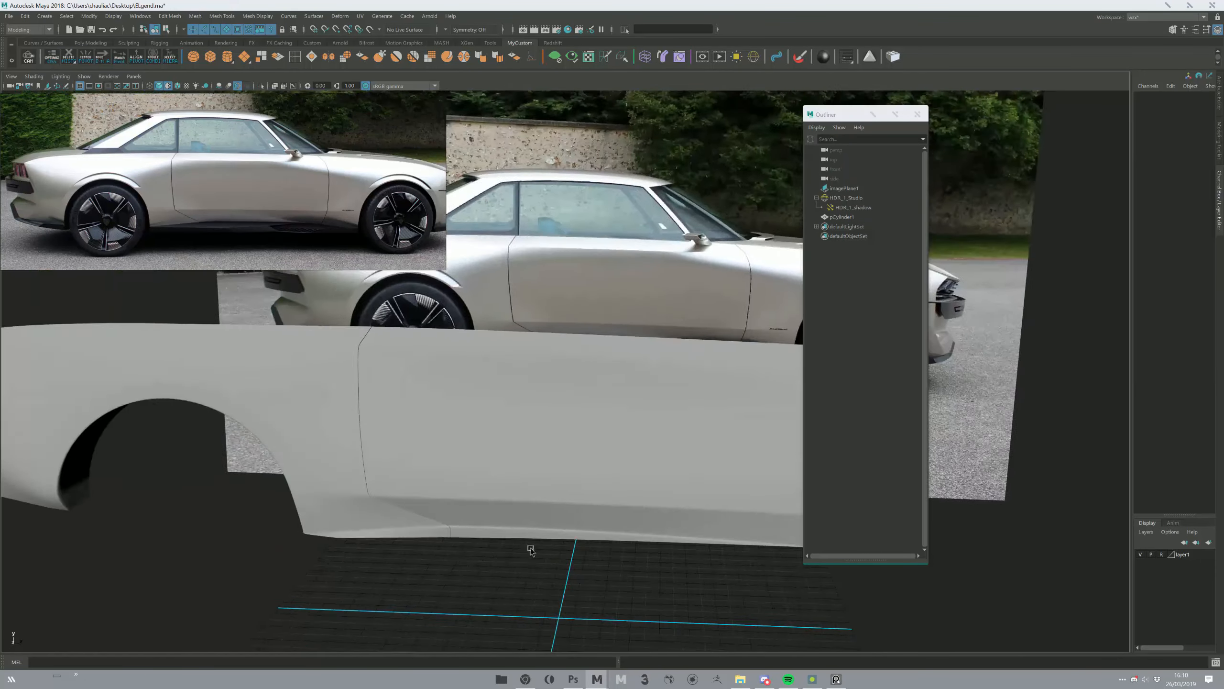
alt+drag(531, 550, 213, 194)
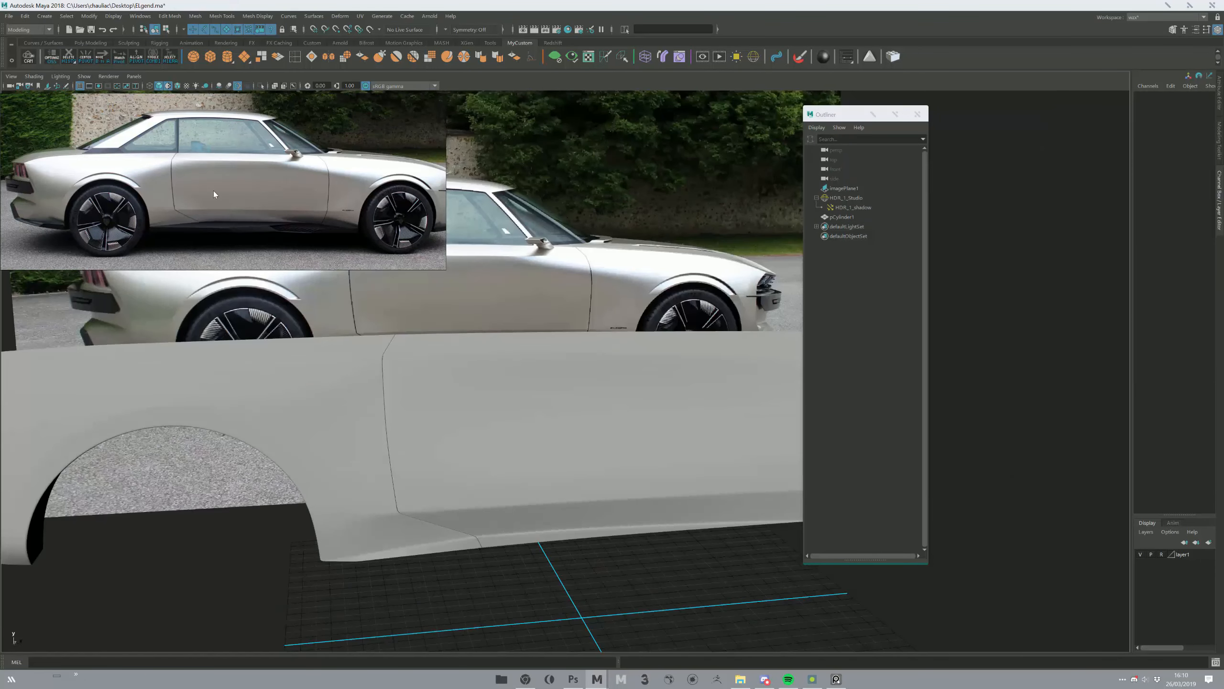
click(167, 84)
click(187, 85)
click(197, 88)
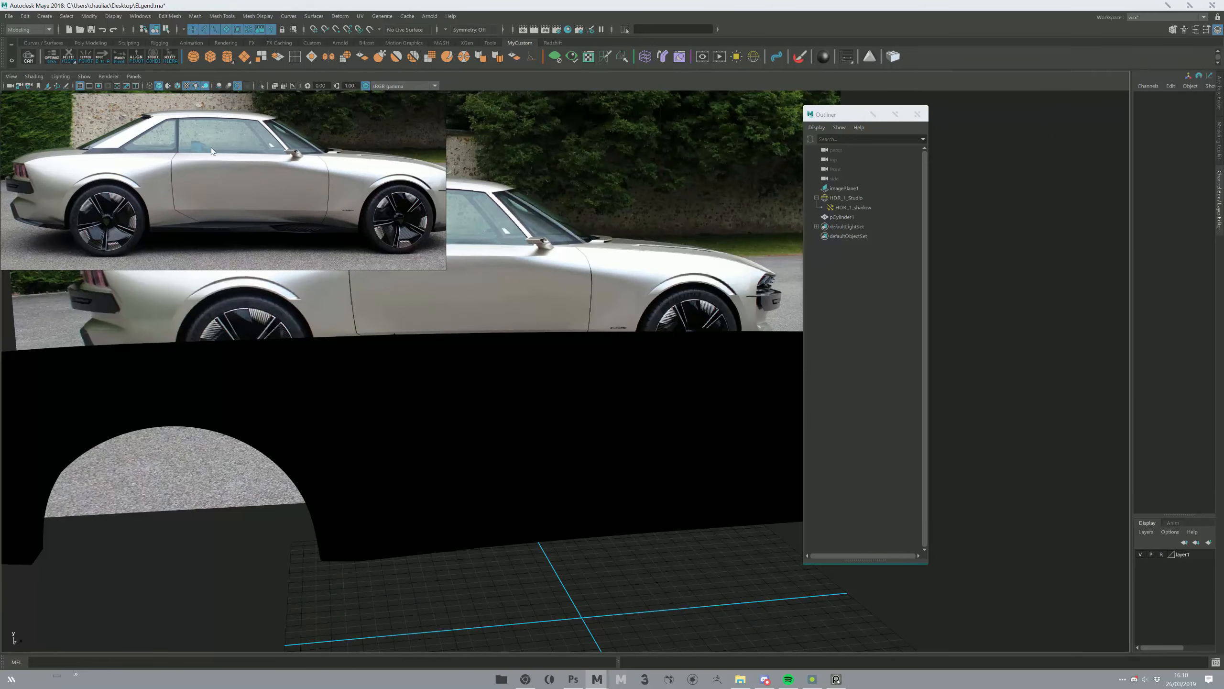
mouse_move(342, 340)
alt+mouse_down()
mouse_move(362, 359)
mouse_move(358, 342)
mouse_move(341, 340)
mouse_move(299, 237)
alt+mouse_up()
click(195, 85)
mouse_move(335, 360)
alt+mouse_down()
mouse_move(404, 424)
mouse_move(398, 387)
mouse_move(352, 379)
mouse_move(400, 389)
mouse_move(449, 378)
mouse_move(404, 397)
mouse_move(318, 389)
mouse_move(381, 386)
mouse_move(424, 363)
mouse_move(438, 397)
alt+mouse_up()
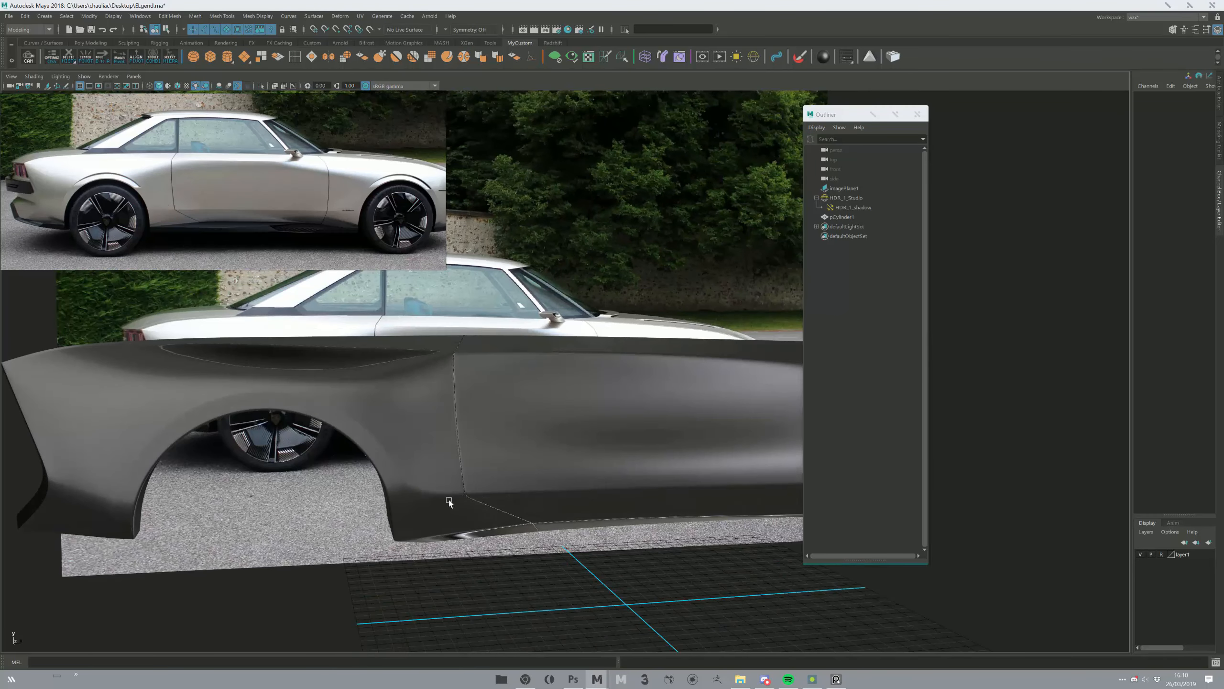
click(419, 501)
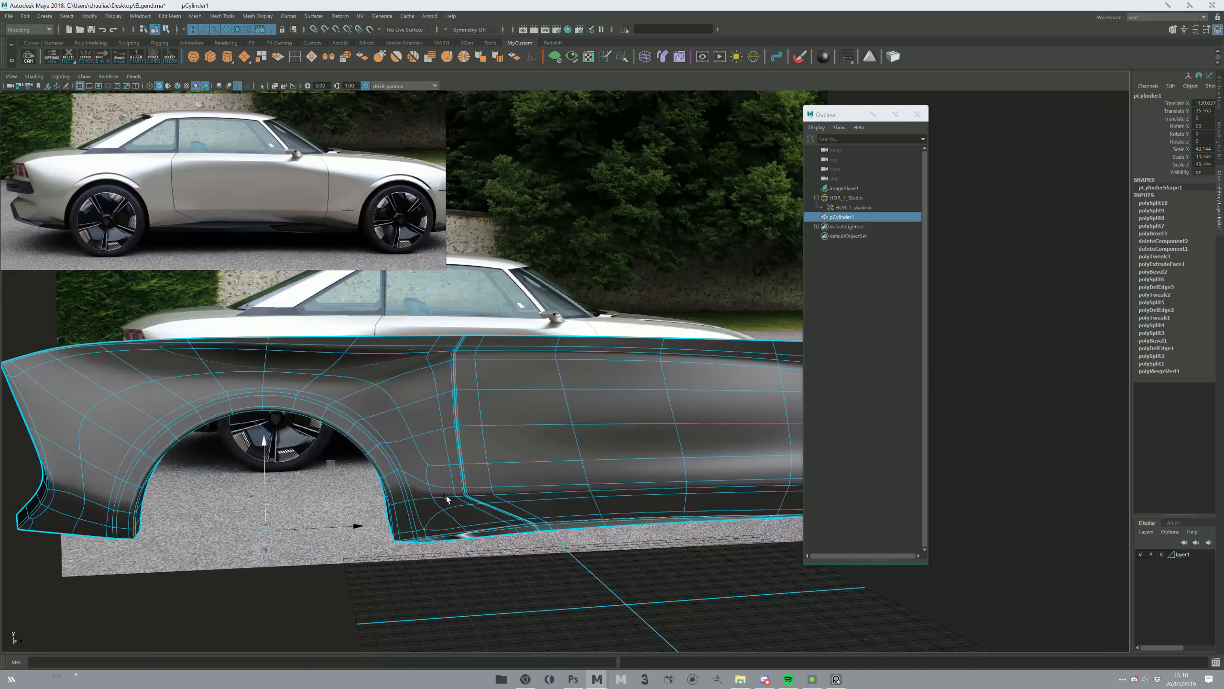
click(404, 475)
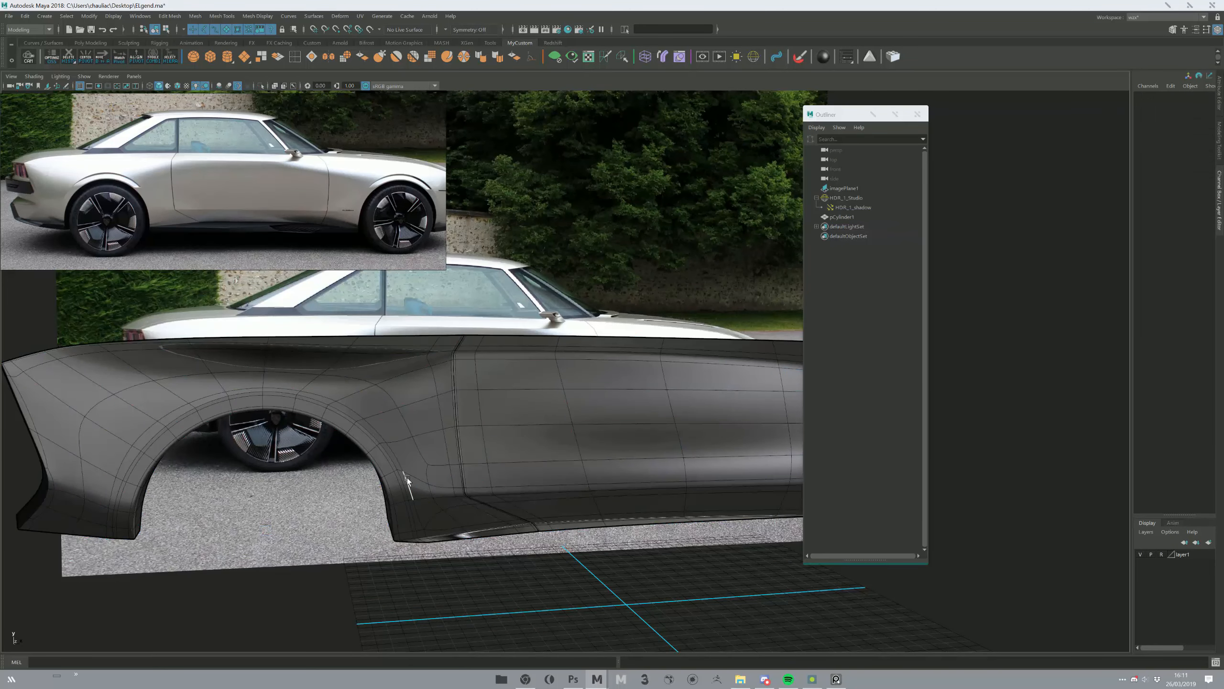
key(1)
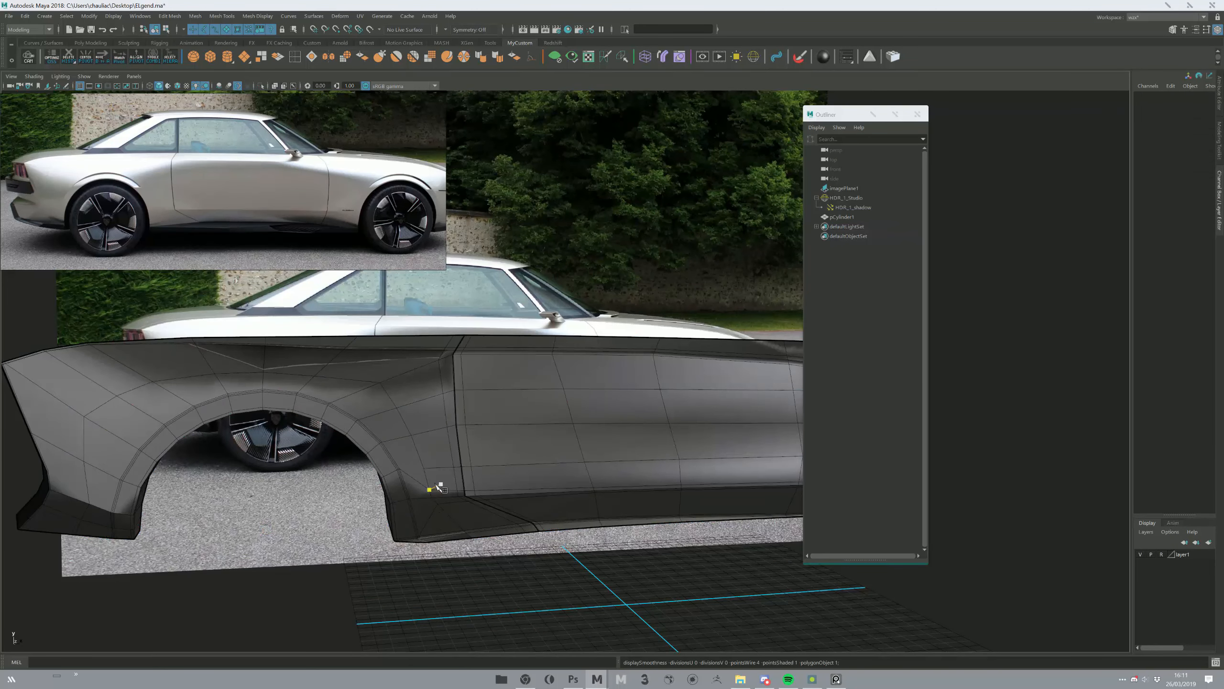
click(395, 512)
click(405, 517)
alt+drag(405, 525, 382, 495)
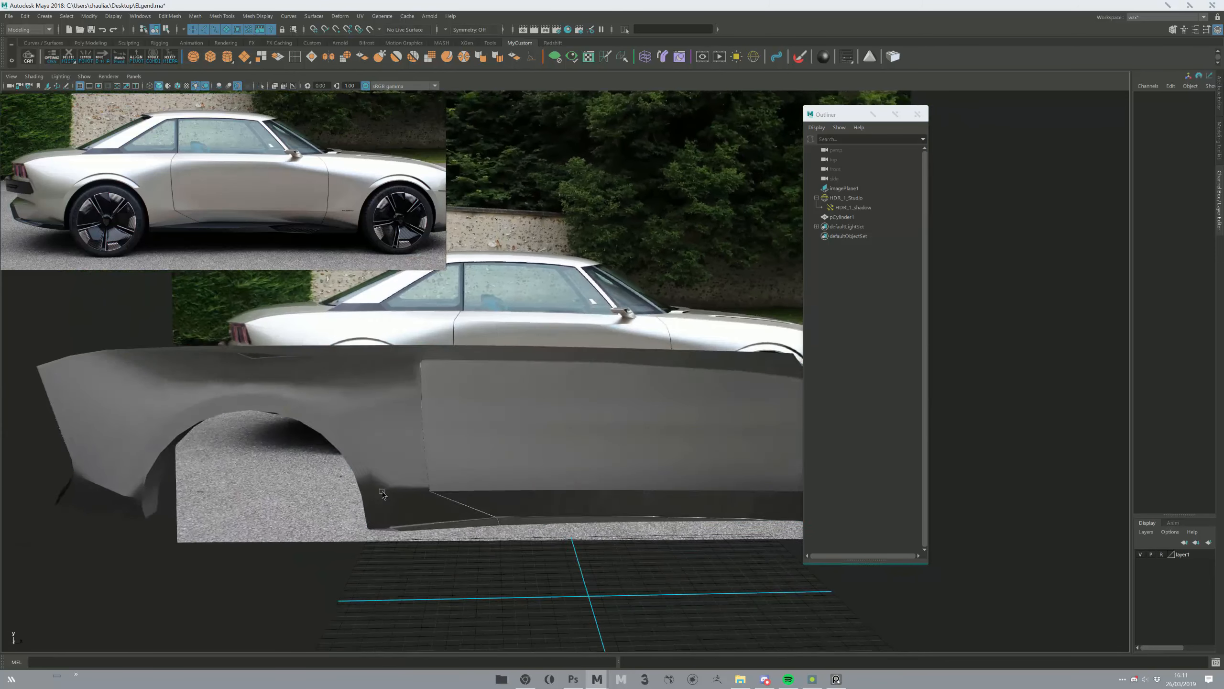
- Restore the body side's smooth preview, check the surface reflections, and save the scene
click(383, 494)
click(336, 530)
alt+drag(336, 530, 432, 405)
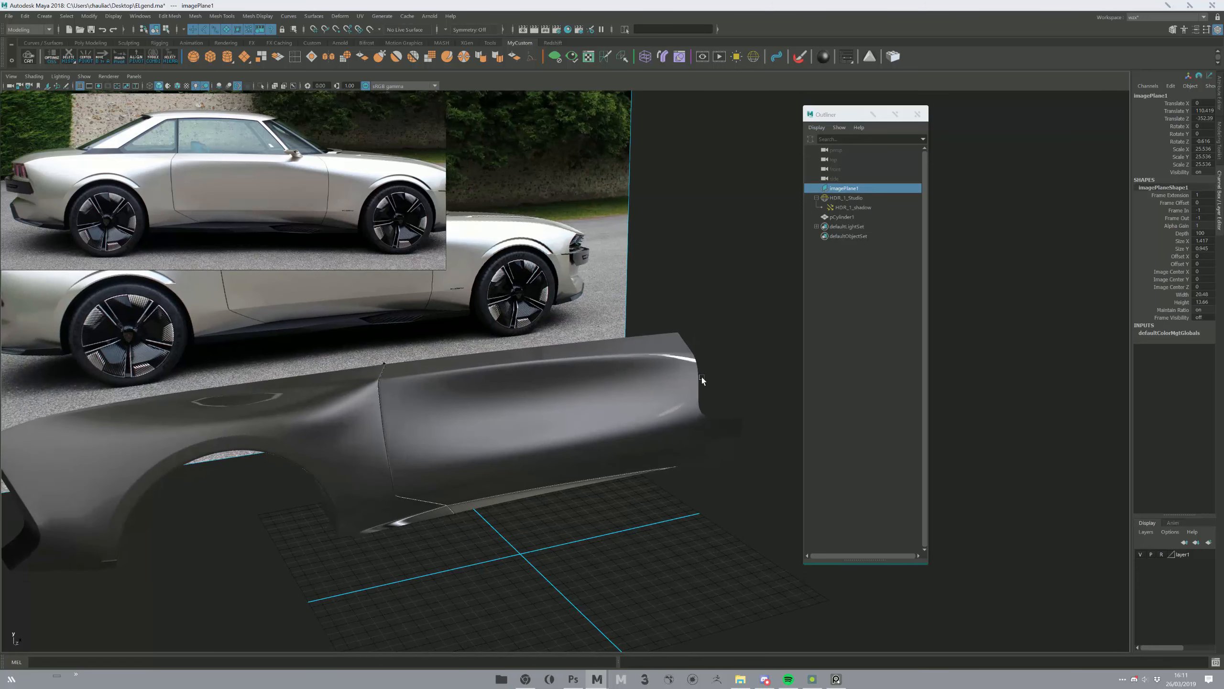
alt+drag(537, 526, 458, 412)
key(ctrl+s)
- Examine the highlights across the rear fender and door, comparing the smoothed surface with and without its wireframe
alt+right_drag(458, 408, 490, 381)
alt+middle_drag(490, 381, 492, 418)
alt+right_drag(491, 418, 521, 425)
click(503, 408)
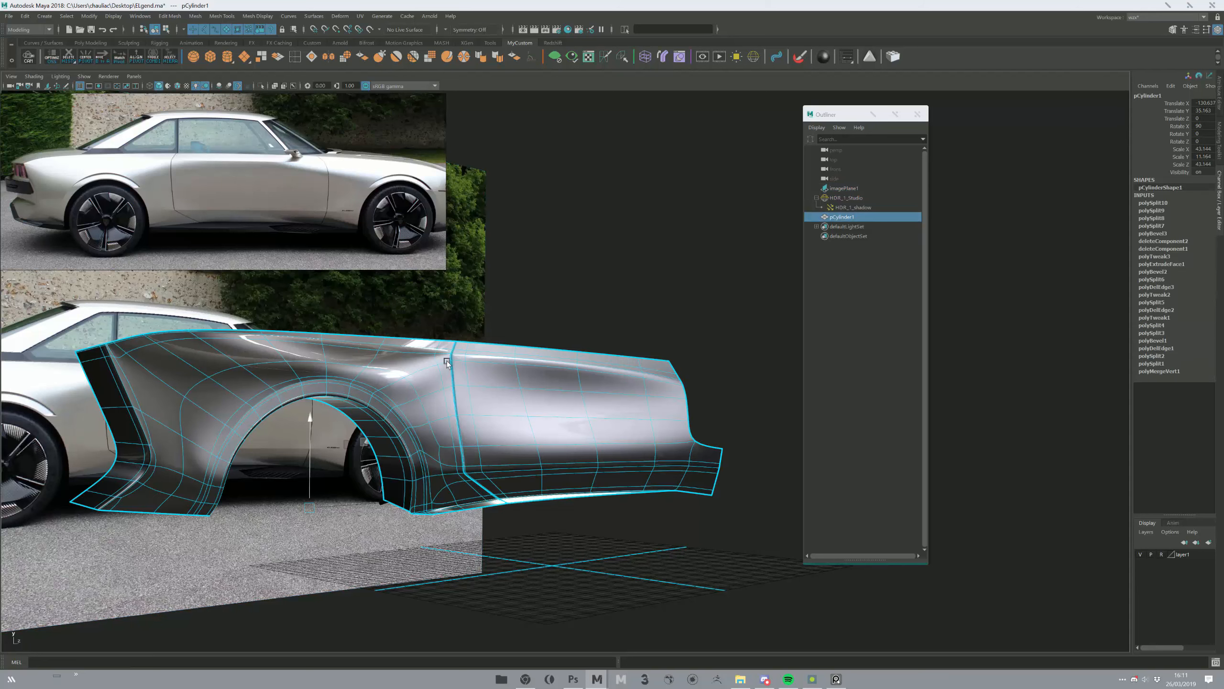
click(505, 328)
click(510, 386)
alt+drag(510, 386, 523, 381)
click(568, 346)
mouse_move(568, 347)
alt+mouse_down()
mouse_move(581, 341)
mouse_move(580, 352)
alt+mouse_up()
alt+right_drag(580, 352, 451, 289)
alt+drag(451, 289, 554, 314)
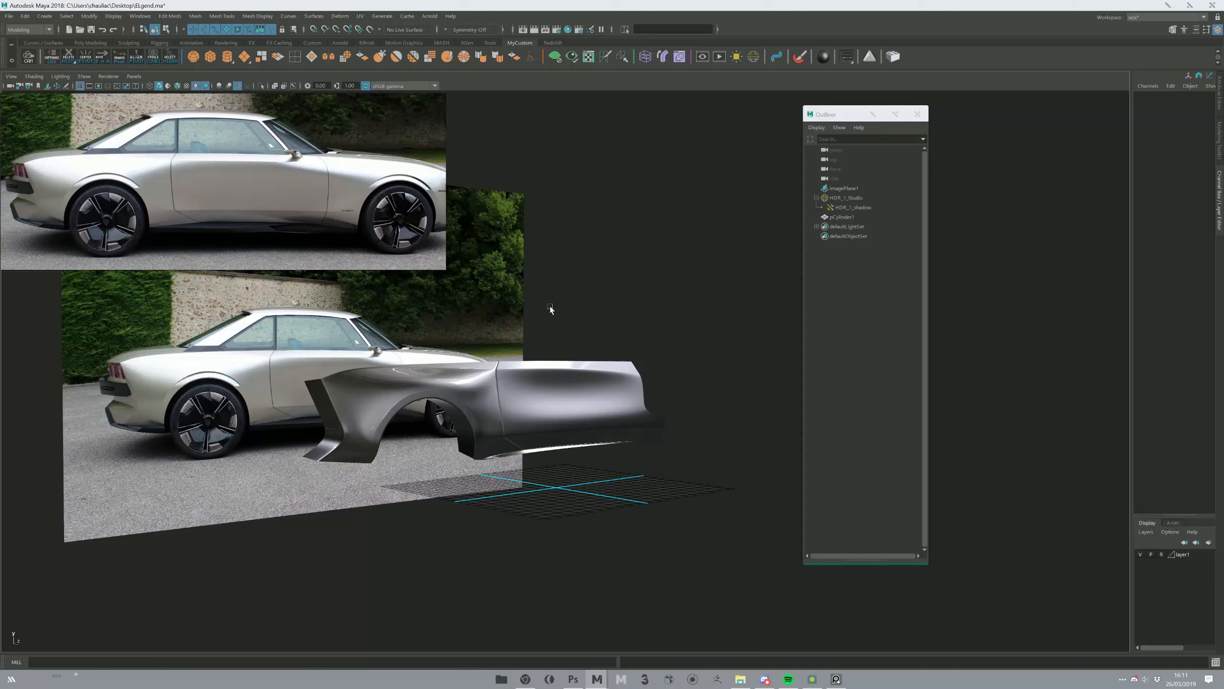
- Inspect how reflections flow over the wheel arch and across the door gap, including a close view
alt+drag(504, 456, 229, 446)
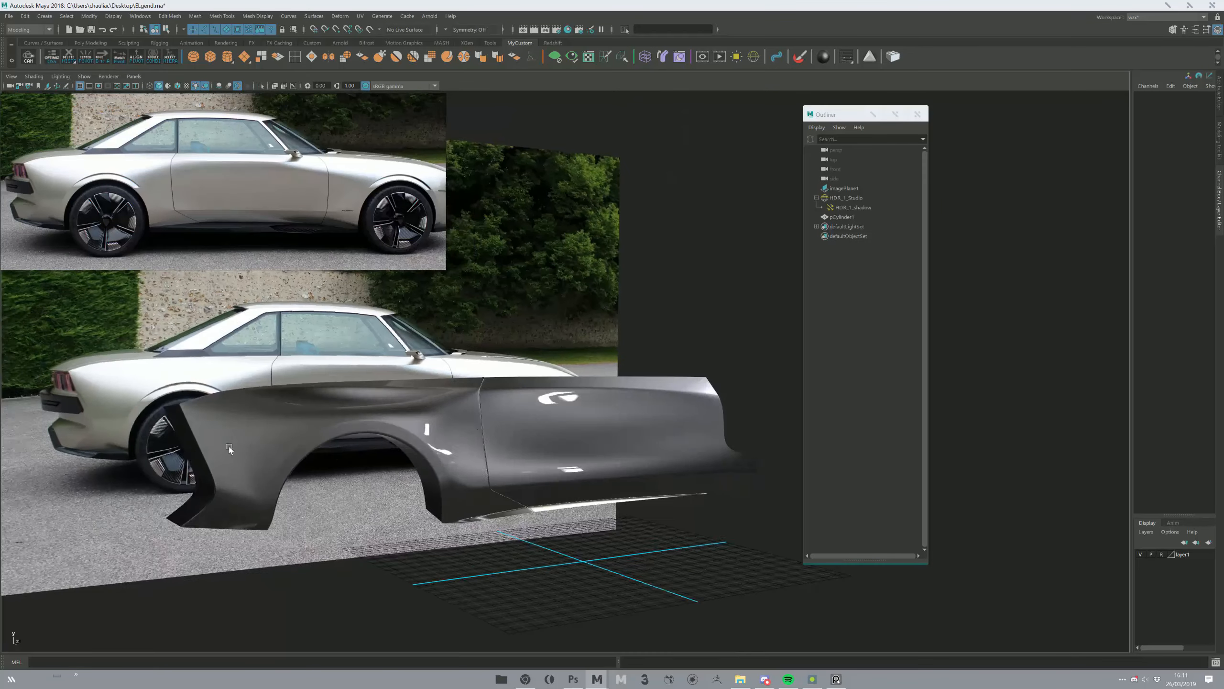
alt+drag(457, 446, 393, 475)
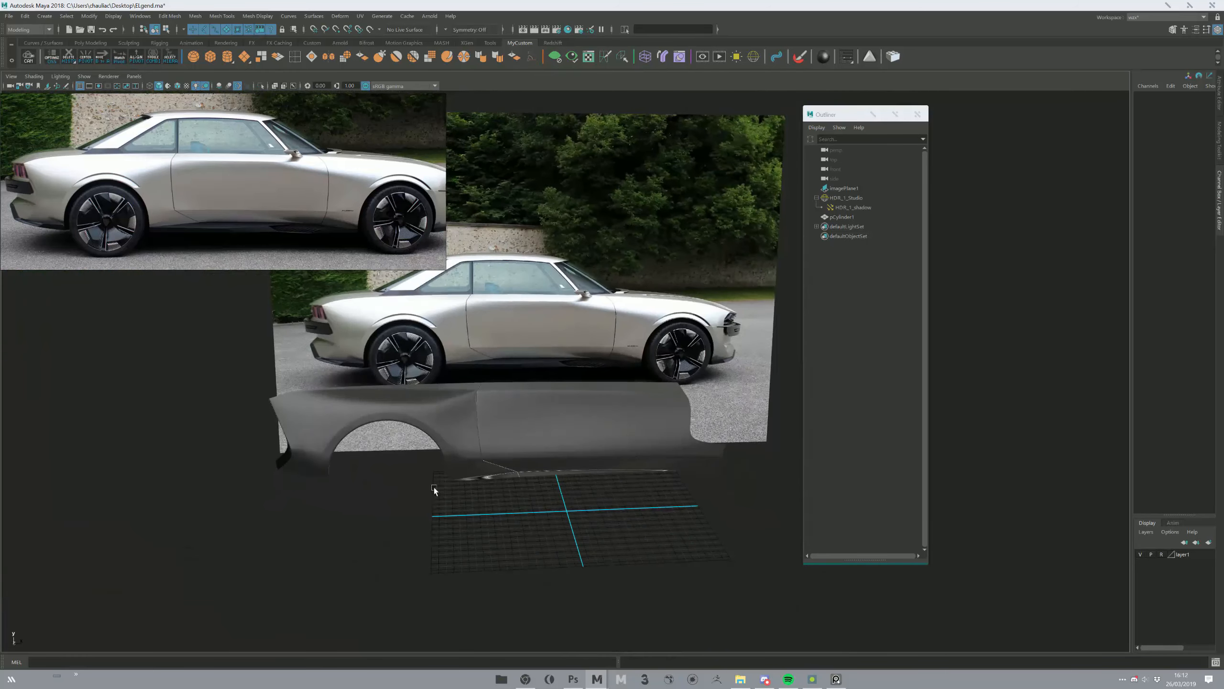
alt+drag(560, 432, 622, 500)
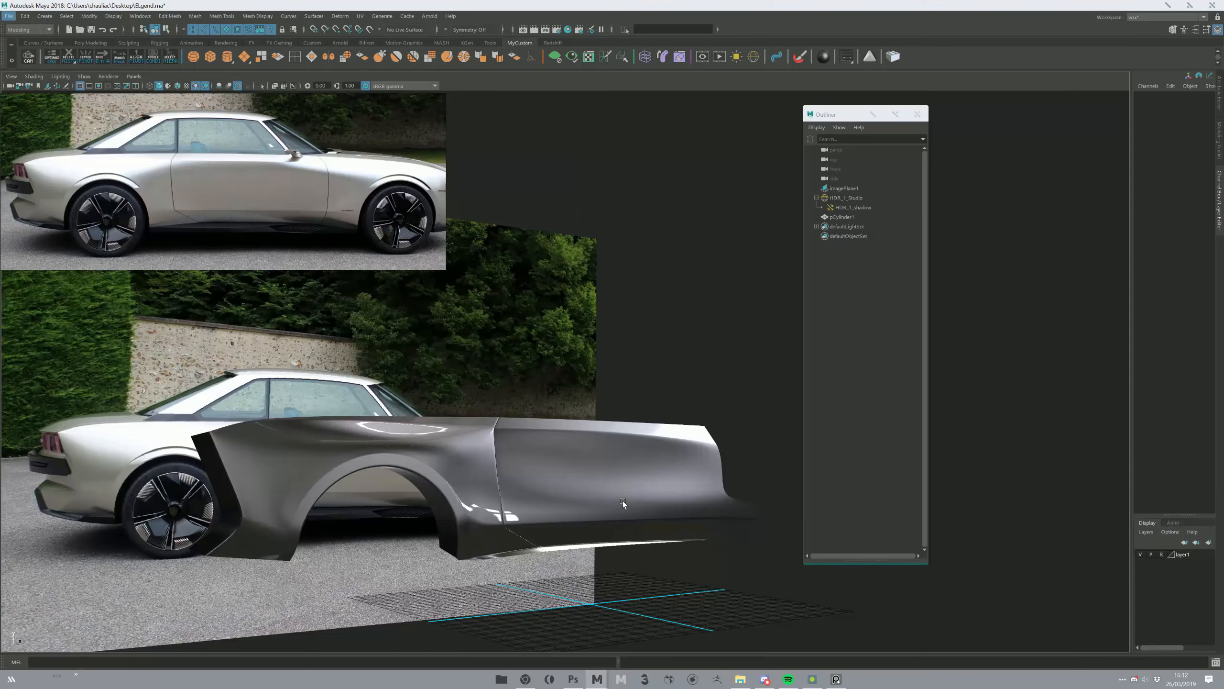
alt+drag(553, 424, 612, 446)
alt+right_drag(401, 413, 353, 463)
alt+right_drag(232, 551, 348, 525)
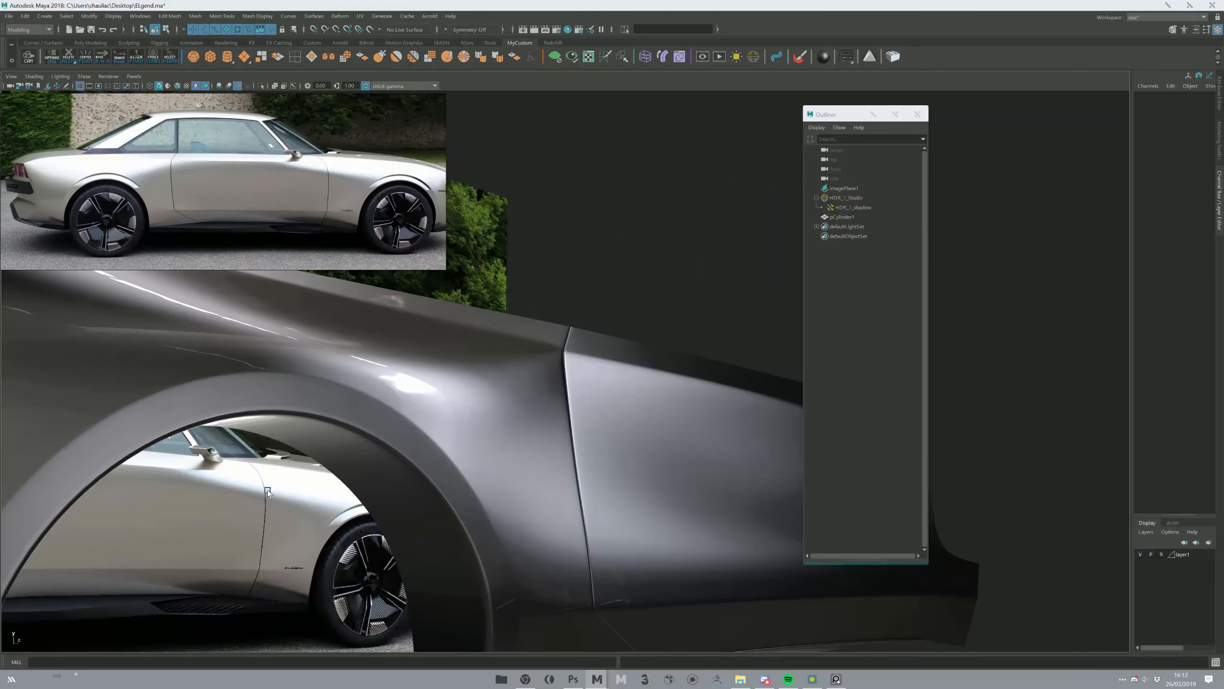
scroll(410, 420, down, 6)
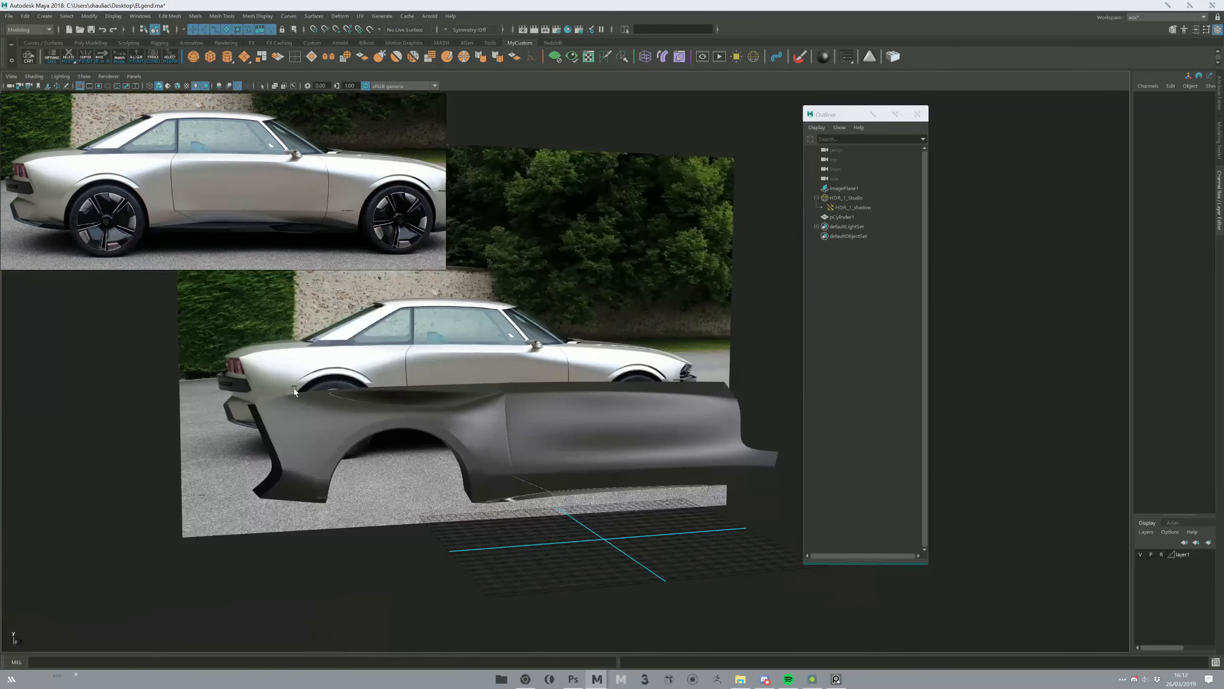
- Select the body side, check its edge flow around the door gap, and turn off its smooth preview
click(461, 443)
alt+drag(453, 521, 413, 519)
alt+right_drag(413, 519, 475, 588)
alt+drag(475, 587, 504, 547)
alt+right_drag(504, 547, 559, 576)
alt+drag(559, 576, 421, 384)
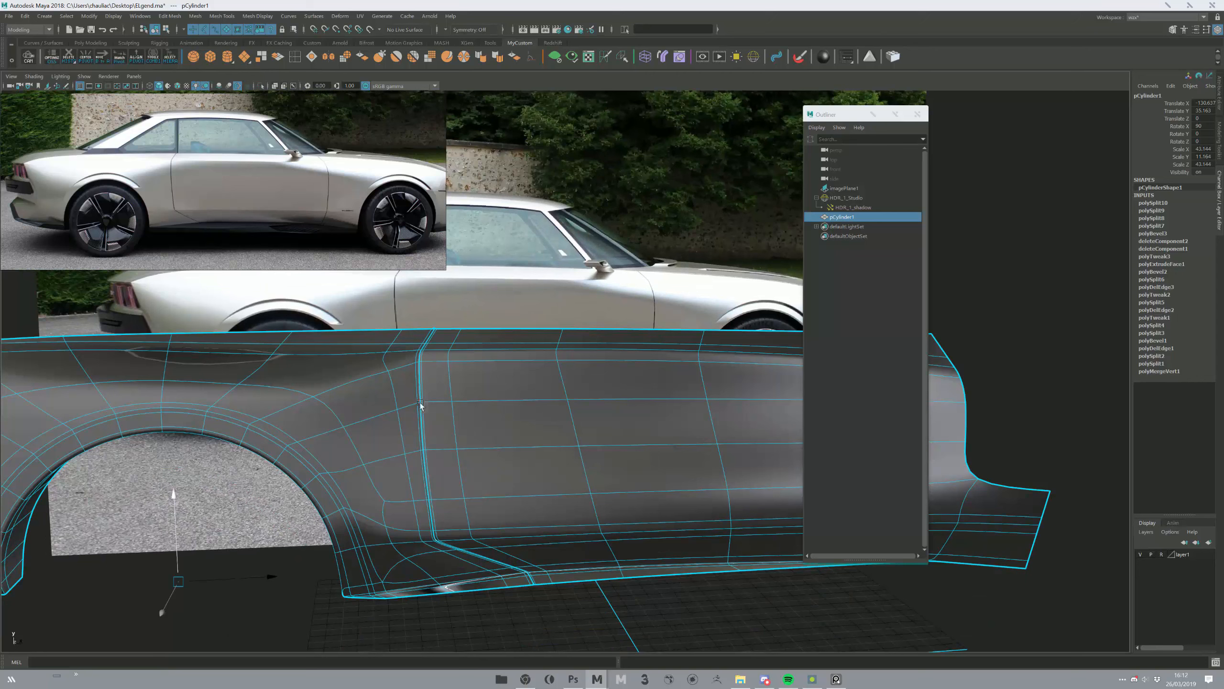
alt+right_drag(496, 474, 278, 375)
key(1)
alt+drag(605, 405, 565, 410)
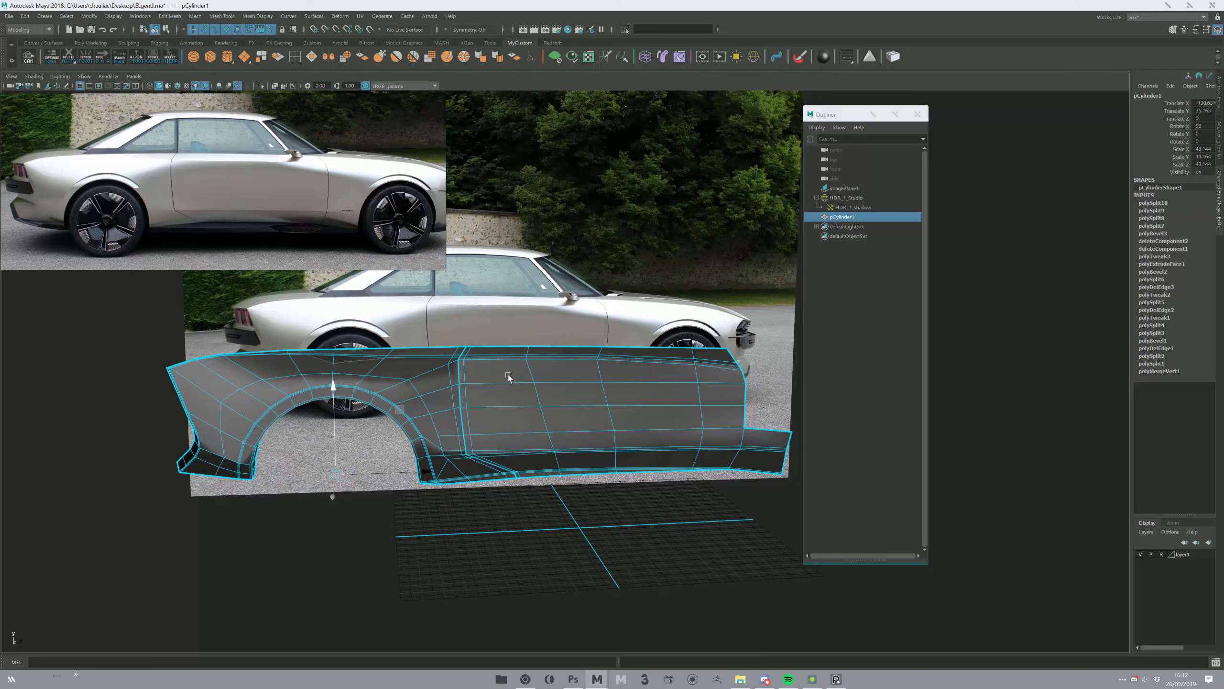
- Review the unsmoothed body side against the reference photo and reselect it
alt+right_drag(486, 491, 492, 564)
click(486, 562)
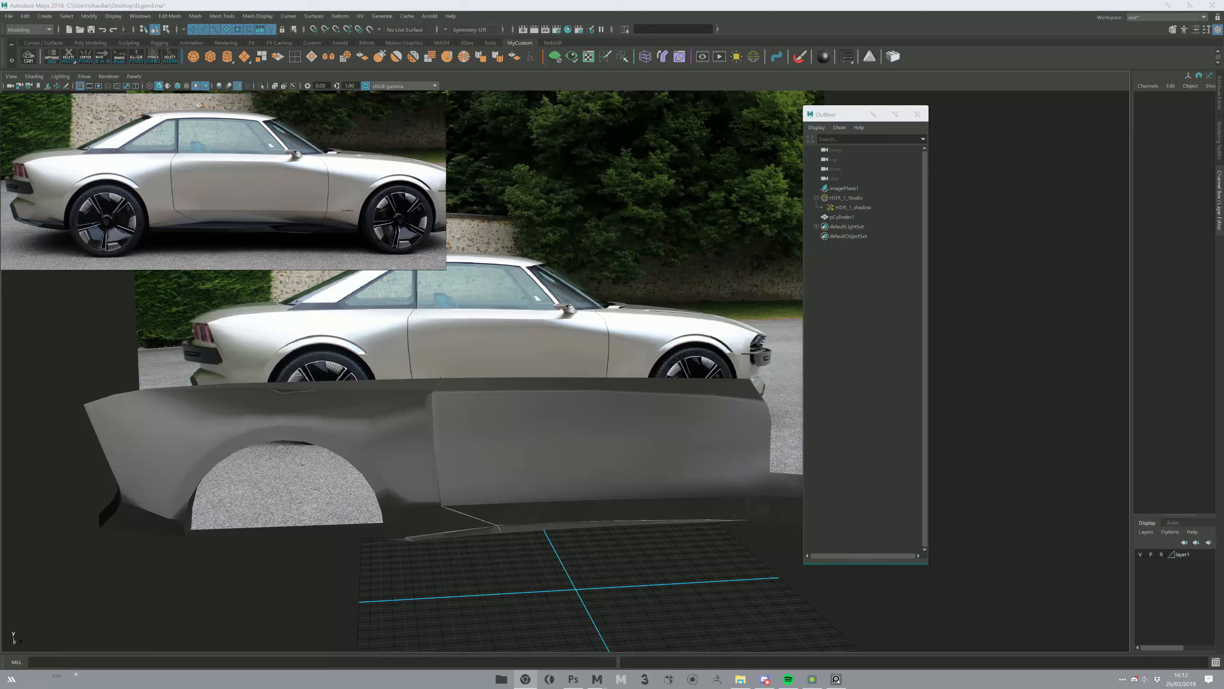
alt+right_drag(683, 420, 565, 433)
click(566, 434)
click(580, 523)
alt+drag(591, 534, 570, 432)
click(571, 433)
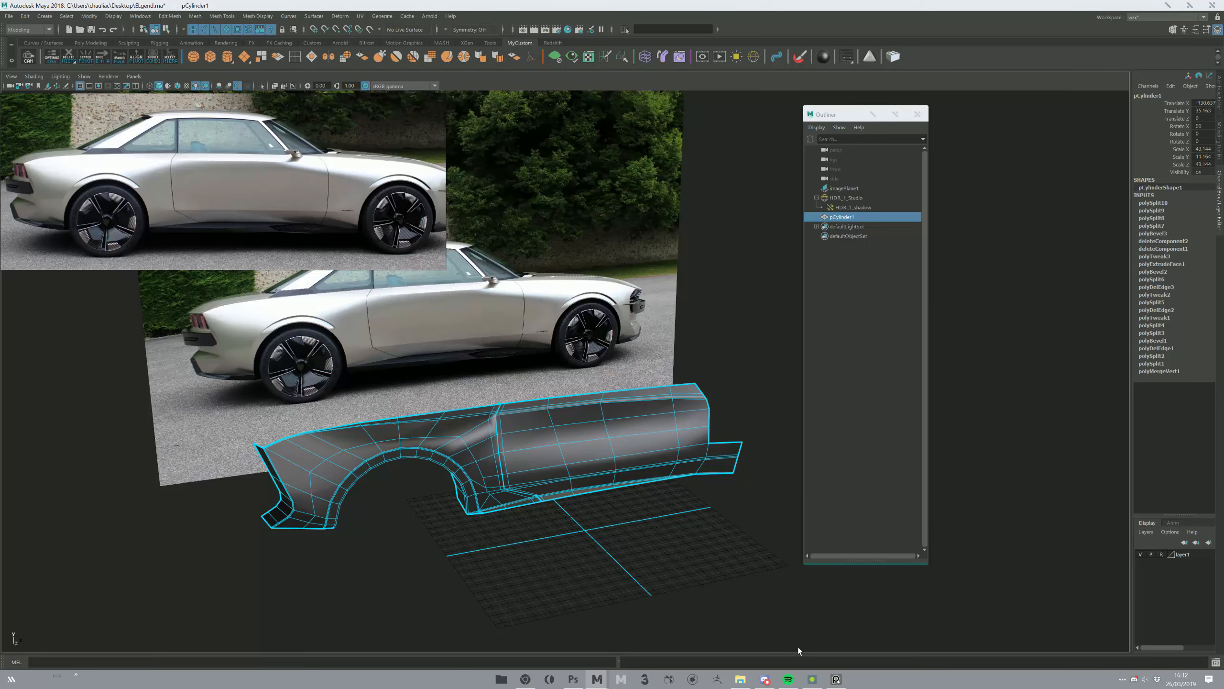
- Switch to Discord and view the newest posts in the what-are-u-working-on channel
key(alt+Tab)
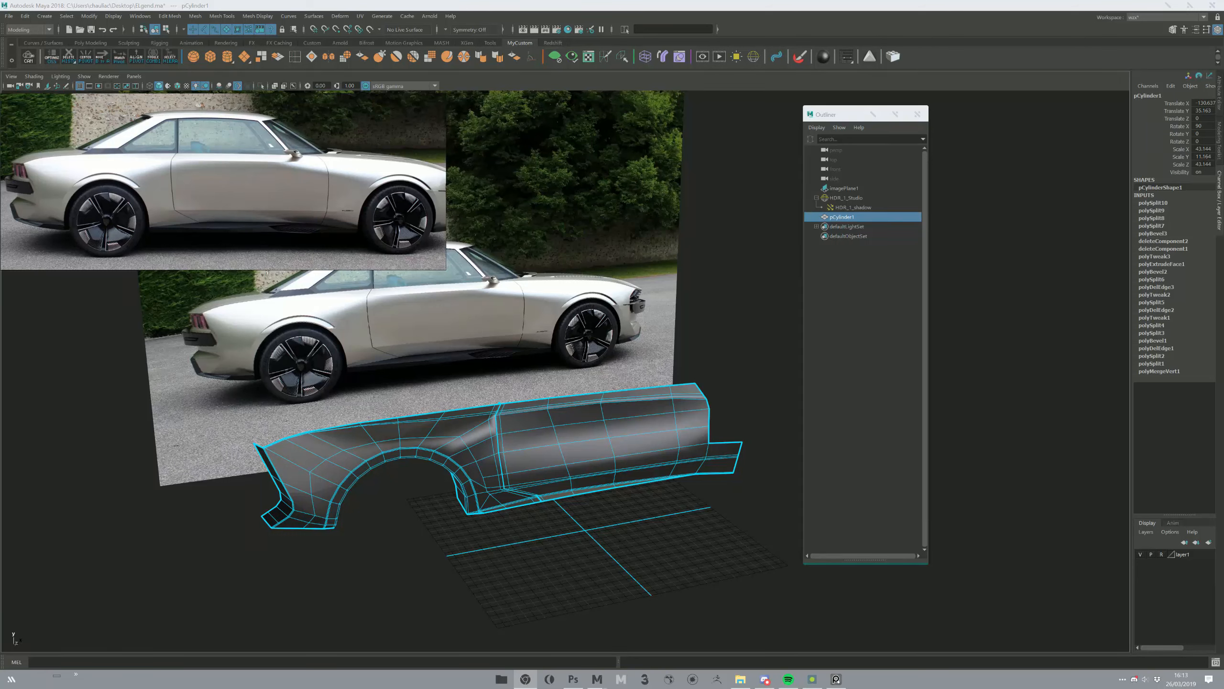
click(765, 679)
scroll(330, 372, down, 15)
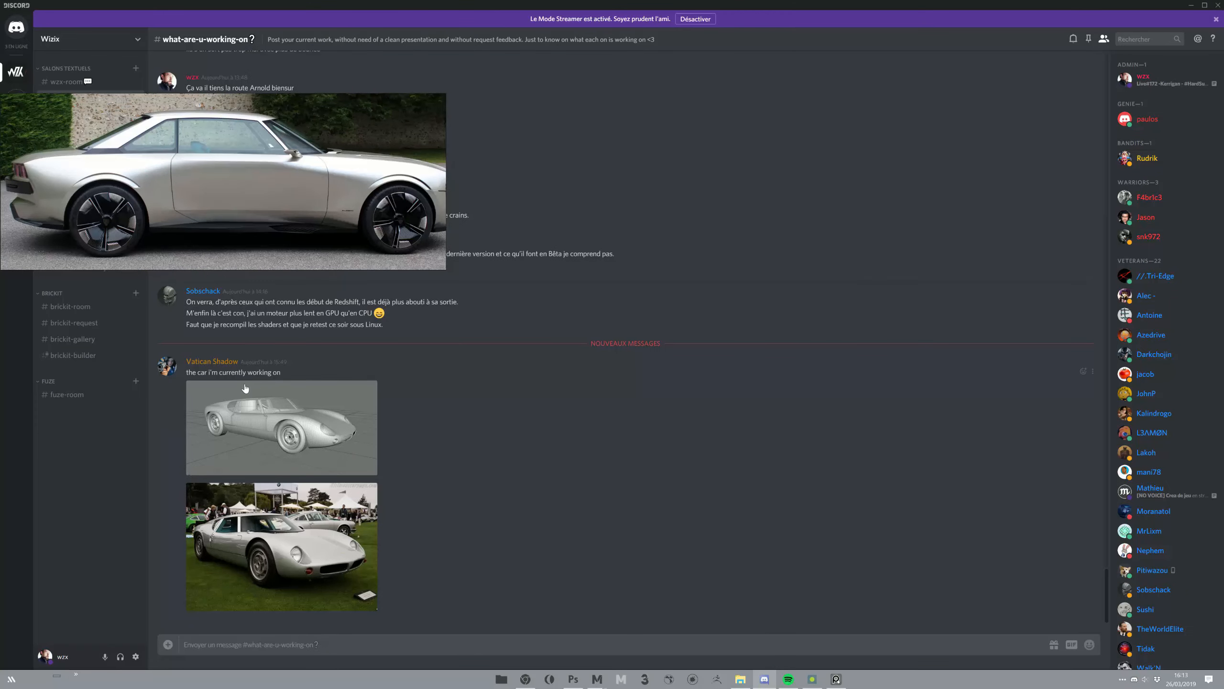
- Enlarge the posted wireframe car image in Discord, and switch back to Maya with the body side selected
click(327, 463)
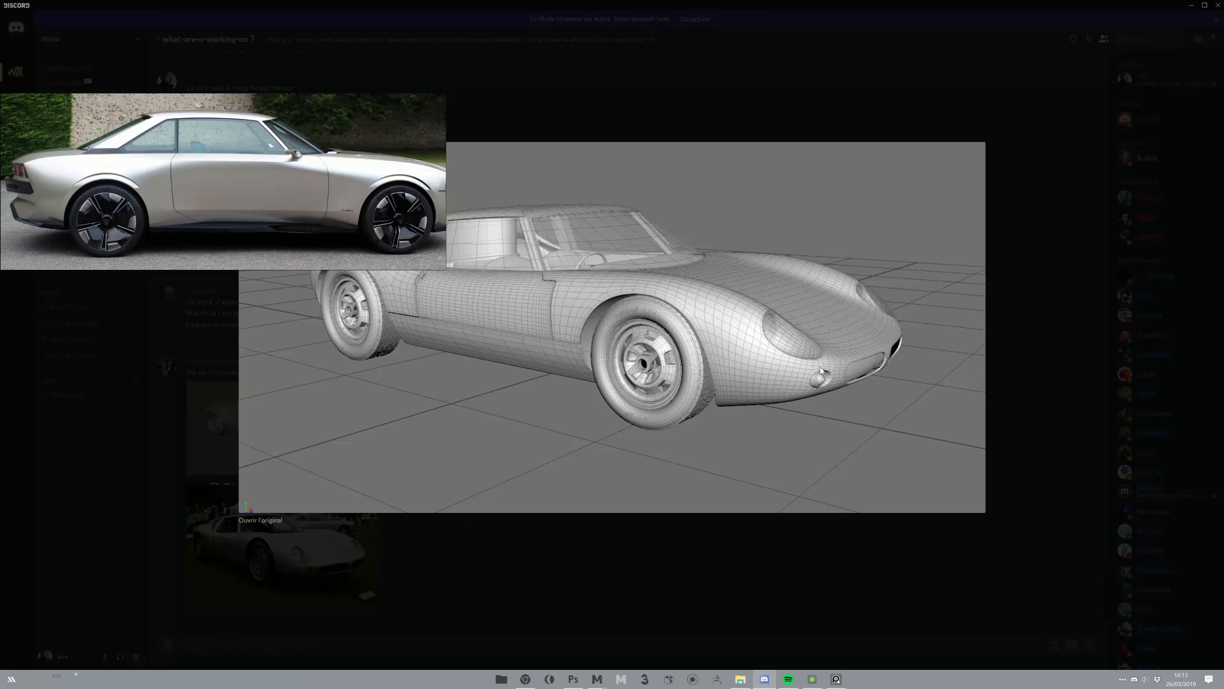
click(596, 590)
mouse_move(597, 678)
click(568, 642)
click(614, 519)
click(471, 449)
alt+drag(499, 500, 514, 528)
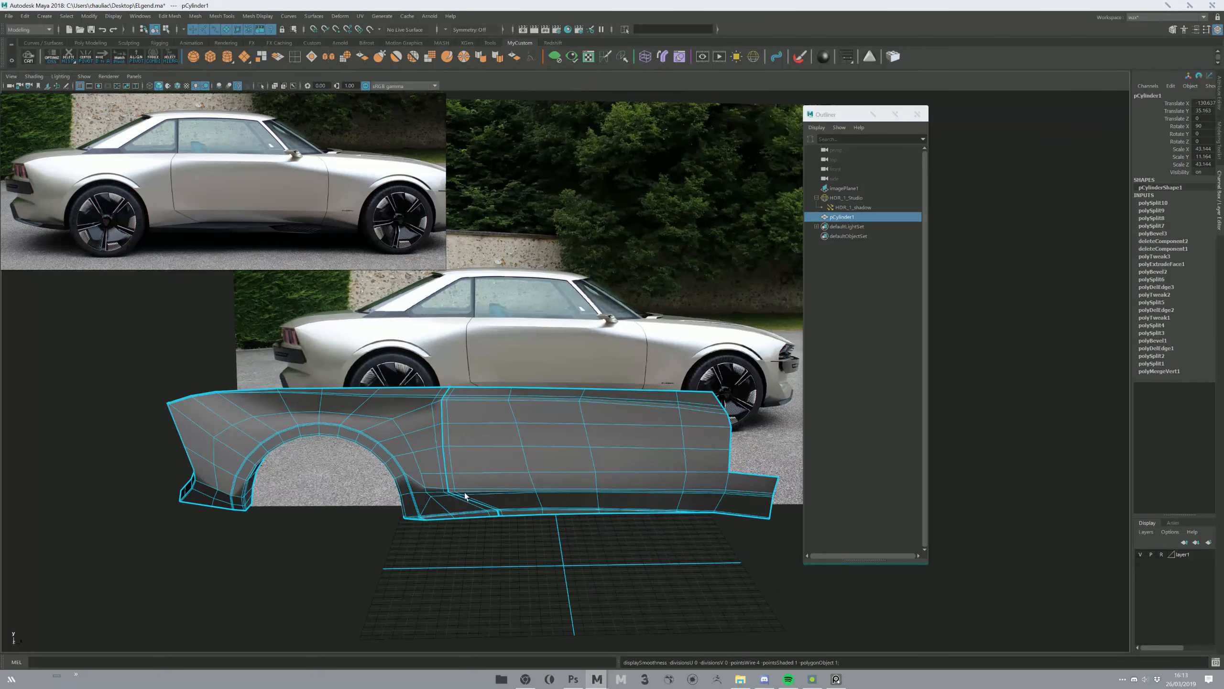
- Examine the unsmoothed door panel's face layout, alternating between component and object selection
scroll(437, 473, up, 3)
alt+middle_drag(555, 467, 482, 461)
scroll(482, 461, up, 2)
right_drag(482, 463, 458, 500)
click(458, 500)
alt+middle_drag(385, 437, 368, 414)
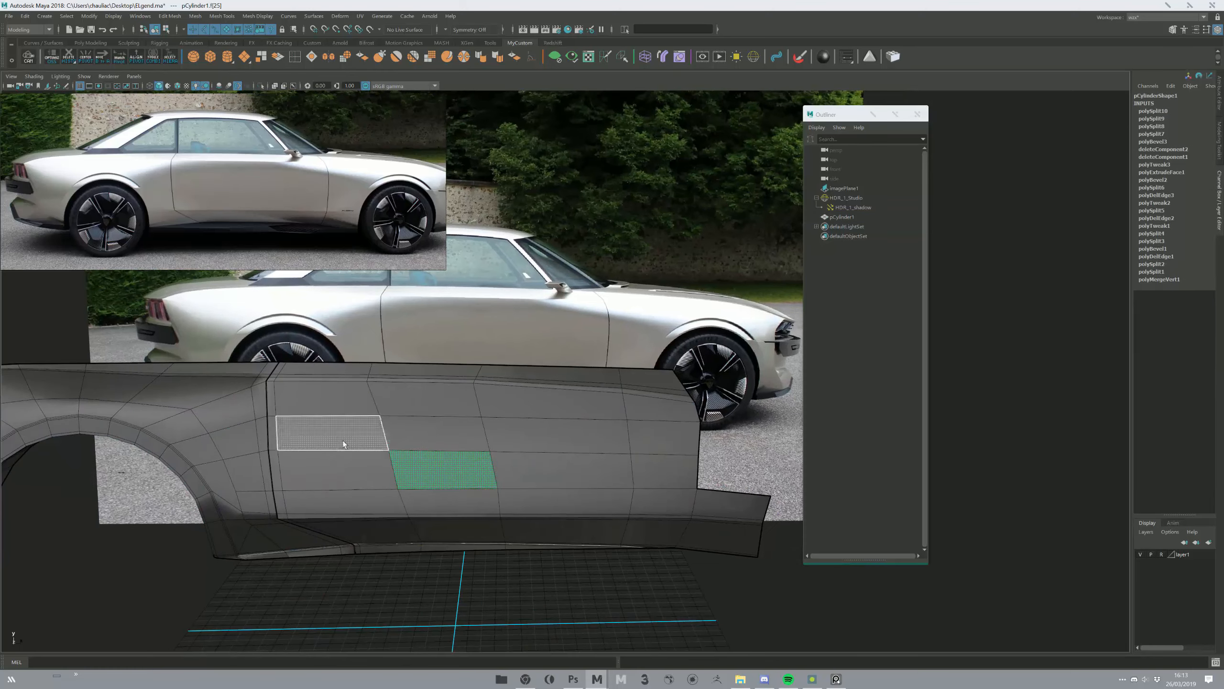
alt+middle_drag(499, 501, 460, 421)
key(F8)
key(w)
mouse_move(460, 422)
alt+mouse_down()
mouse_move(484, 525)
mouse_move(413, 492)
mouse_move(467, 431)
alt+mouse_up()
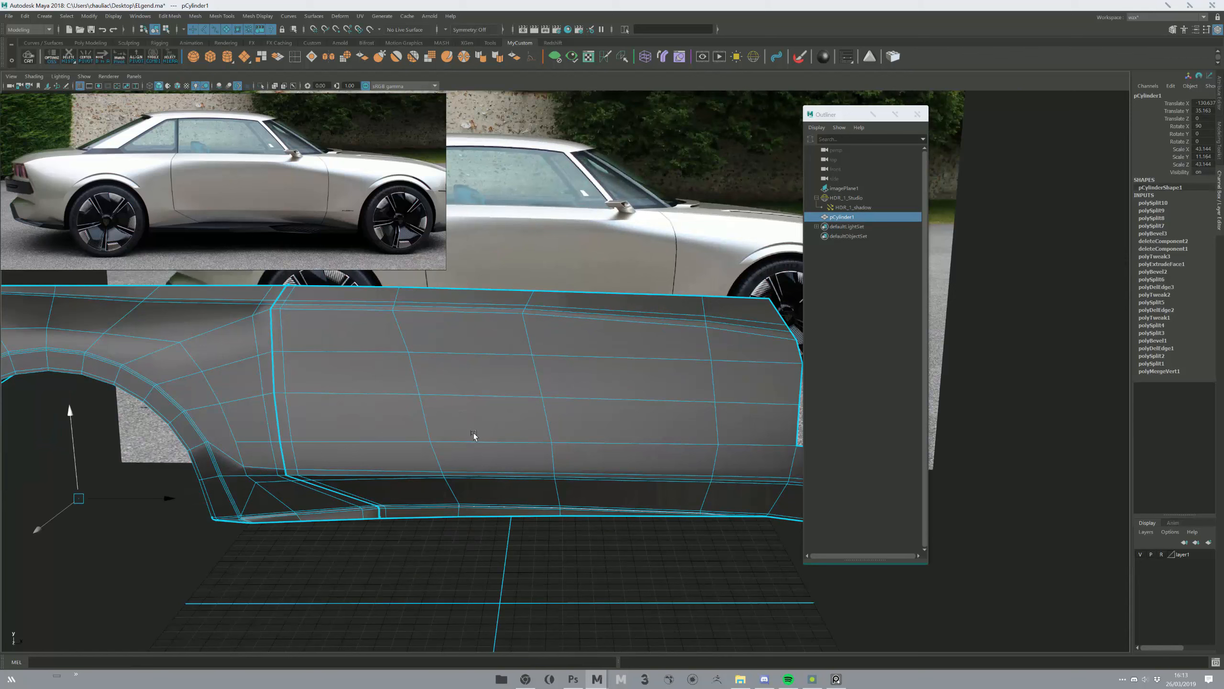
key(F8)
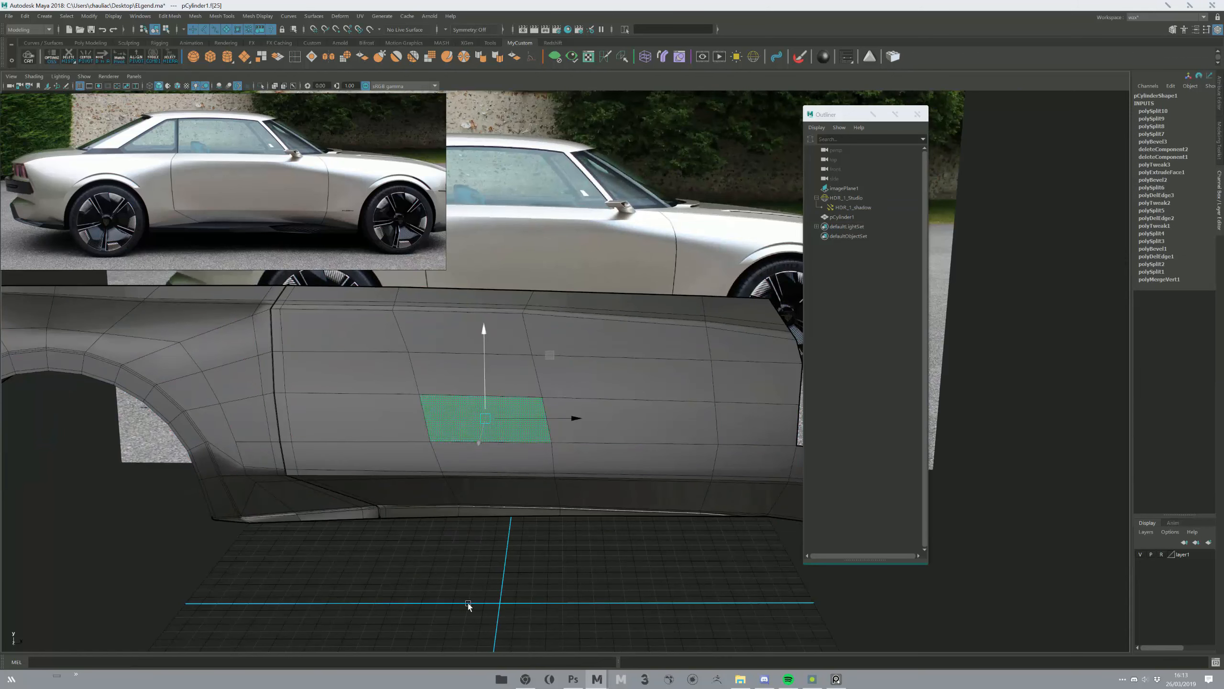
key(F8)
alt+drag(303, 221, 207, 144)
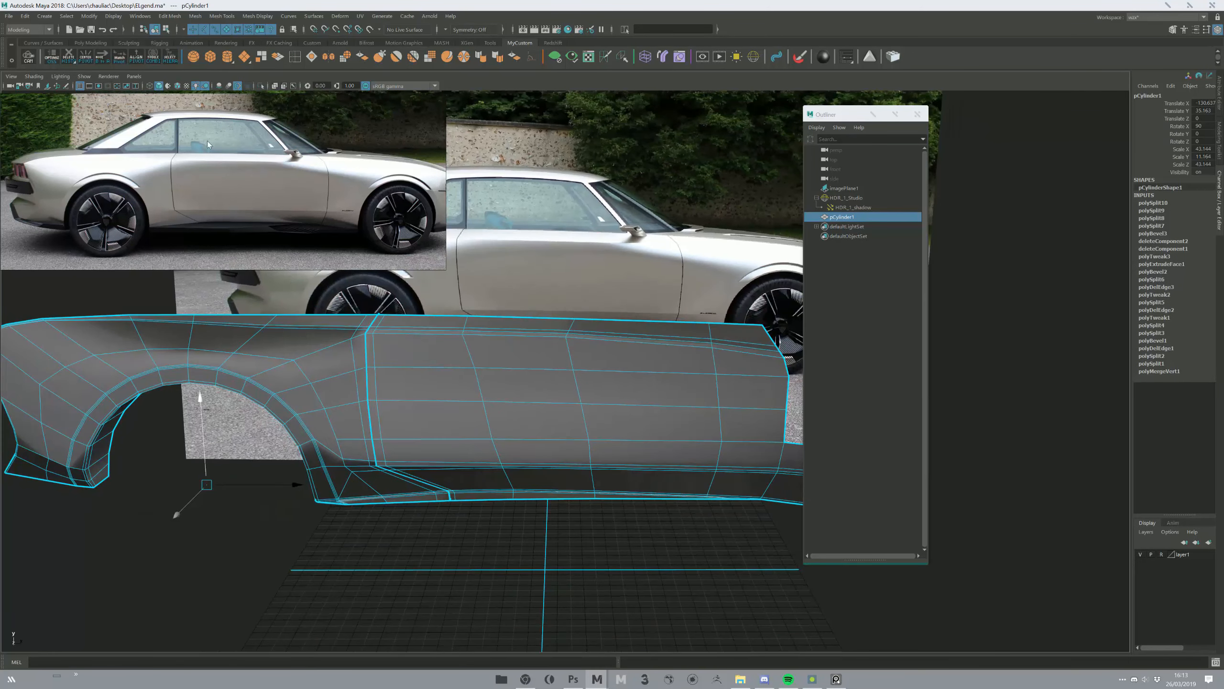
- Apply the mesh Smooth operation with one division to the whole body side
click(195, 15)
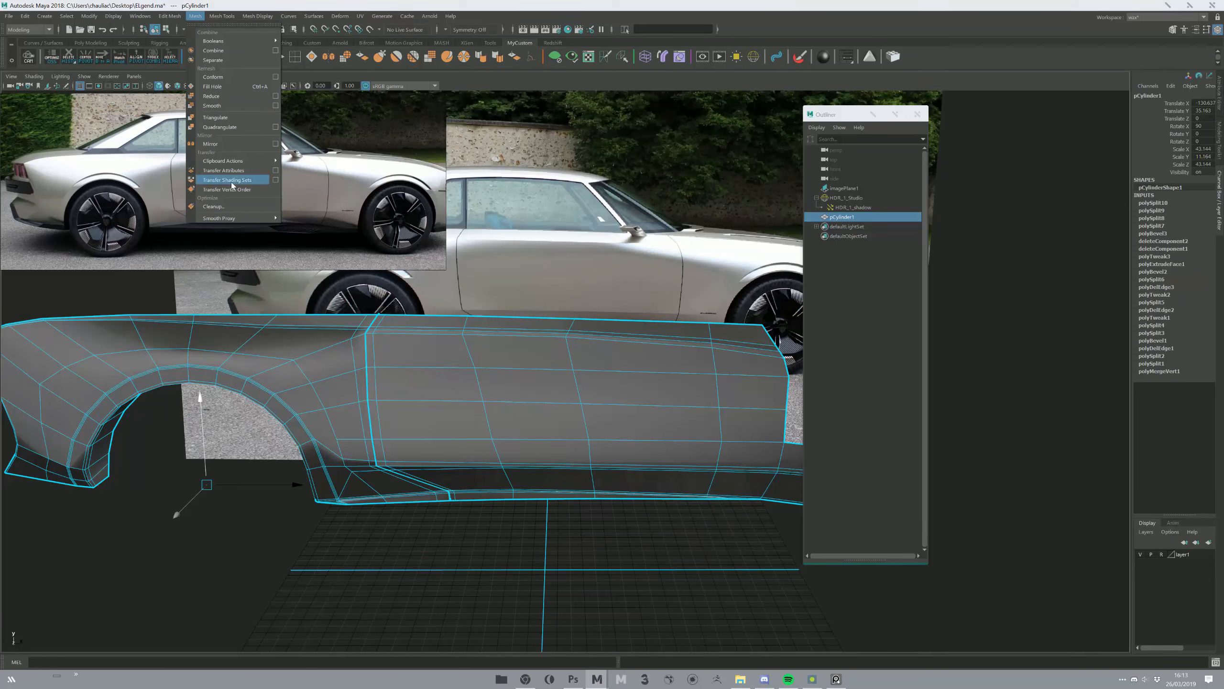
click(231, 106)
alt+middle_drag(378, 276, 263, 280)
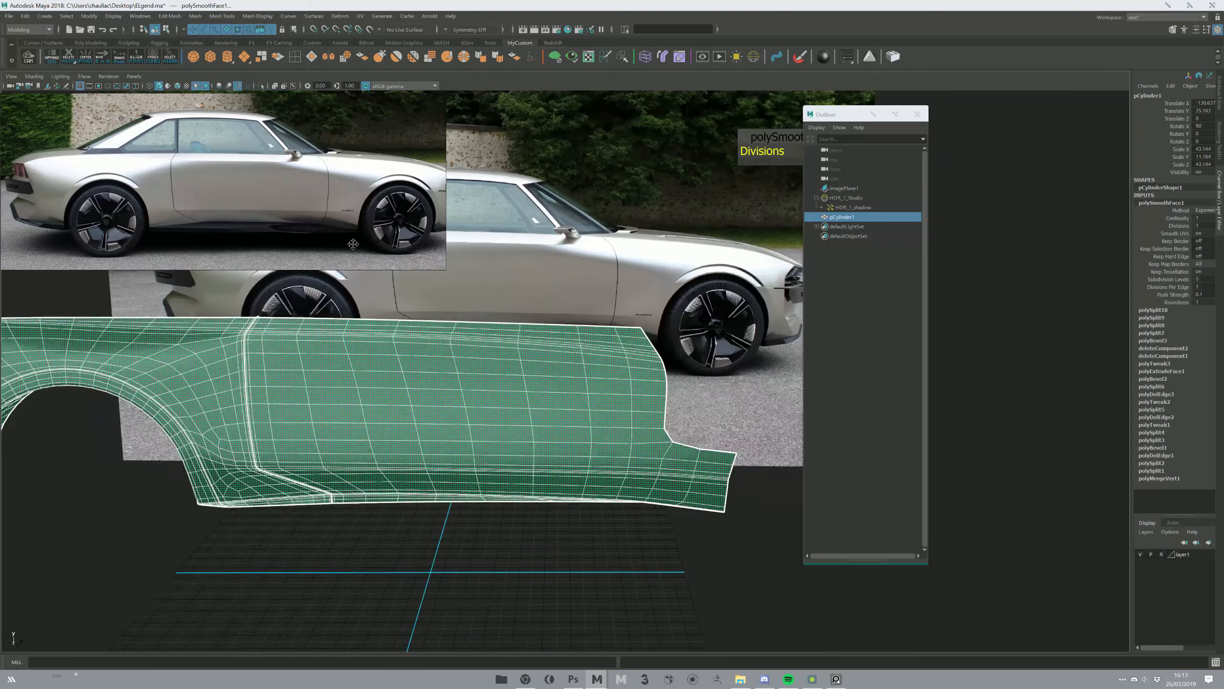
click(473, 525)
- Cut the slanted rear-end edges of an elongated door-handle outline in the middle of the door
click(325, 418)
alt+middle_drag(325, 418, 419, 369)
scroll(420, 369, up, 3)
alt+drag(420, 369, 470, 375)
key(F10)
click(423, 380)
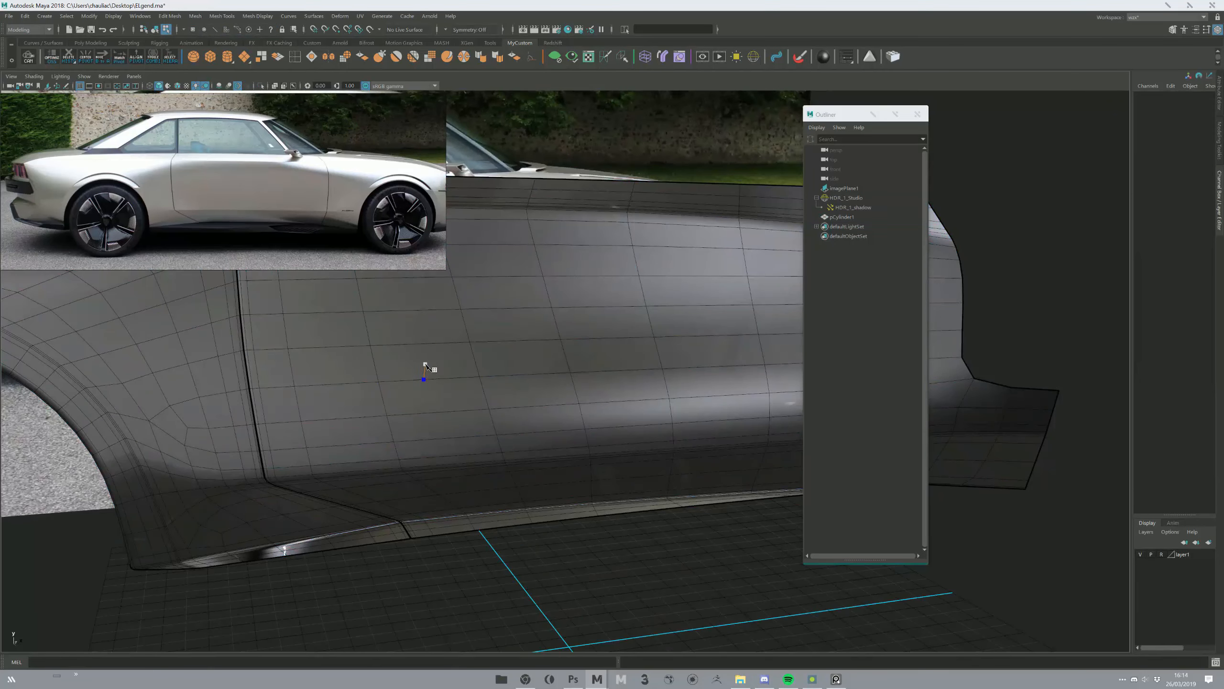
click(433, 360)
click(472, 351)
key(Return)
click(424, 380)
click(441, 399)
click(486, 398)
key(Return)
- Cut the long upper and lower edges of the door-handle outline
click(472, 351)
click(568, 354)
key(Return)
click(576, 392)
key(Return)
scroll(569, 405, up, 2)
mouse_move(569, 415)
alt+mouse_down()
mouse_move(541, 459)
mouse_move(540, 432)
mouse_move(571, 439)
alt+mouse_up()
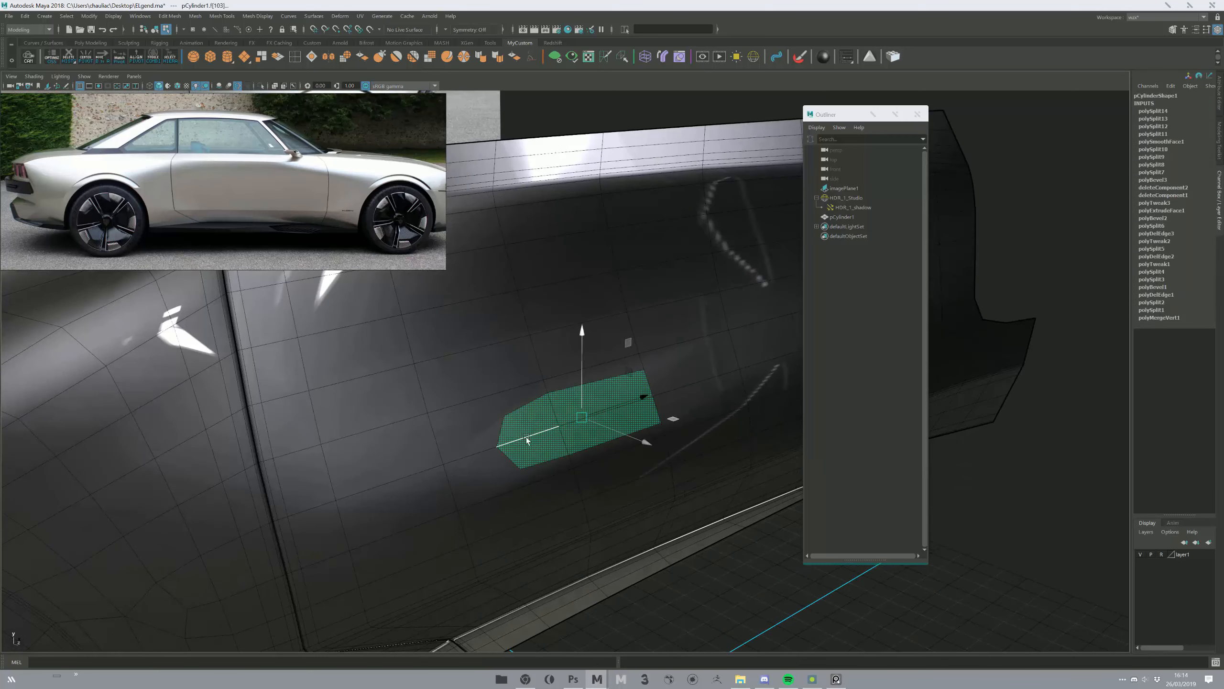
- Clean up the handle outline by connecting its rear corners to the neighbouring door vertices with new edges
key(F9)
click(428, 412)
shift+click(502, 417)
shift+right_drag(479, 437, 512, 460)
key(Return)
click(520, 469)
shift+click(458, 509)
key(g)
key(Return)
alt+drag(559, 464, 539, 444)
key(F8)
key(F7)
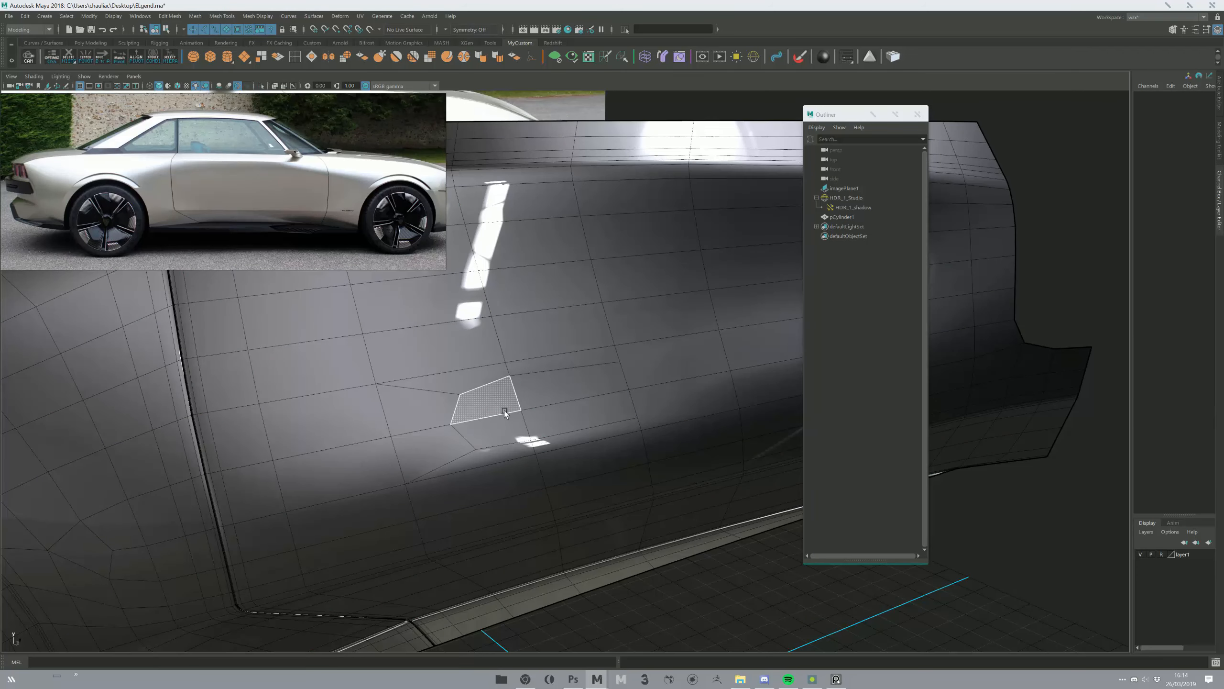
- Cut a lengthwise edge through the inside of the handle outline, from its rear end to its front end
alt+right_drag(502, 409, 540, 482)
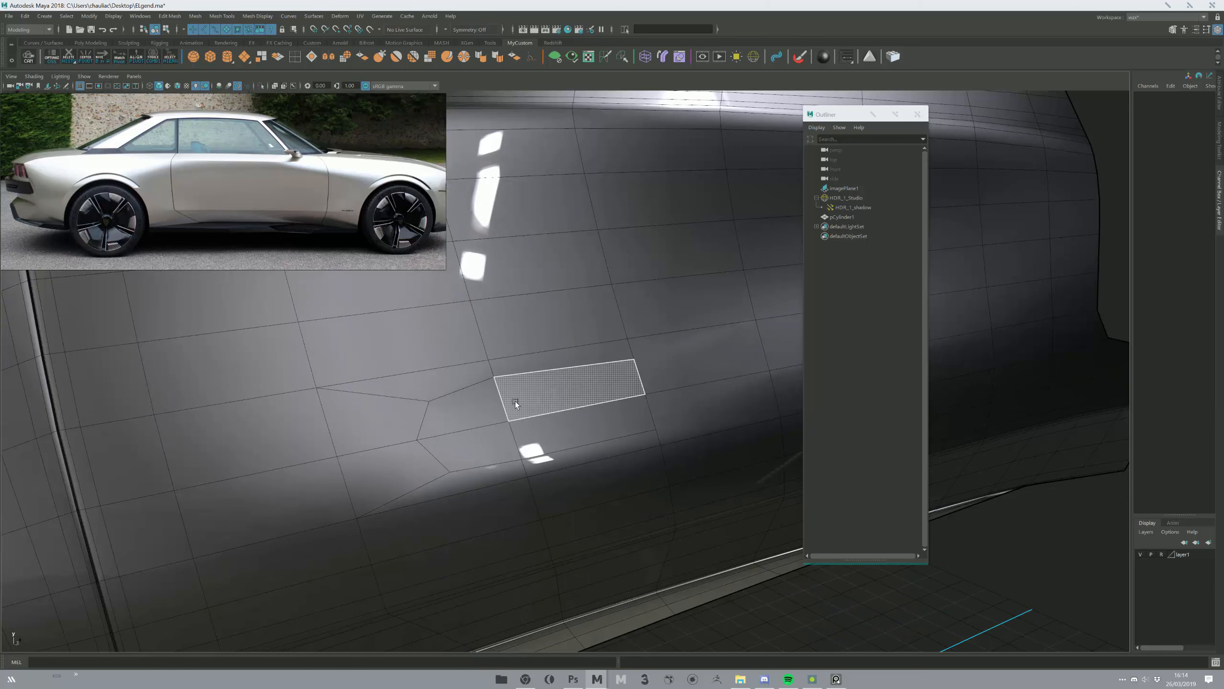
click(422, 441)
click(450, 419)
click(639, 380)
key(q)
right_drag(468, 413, 409, 411)
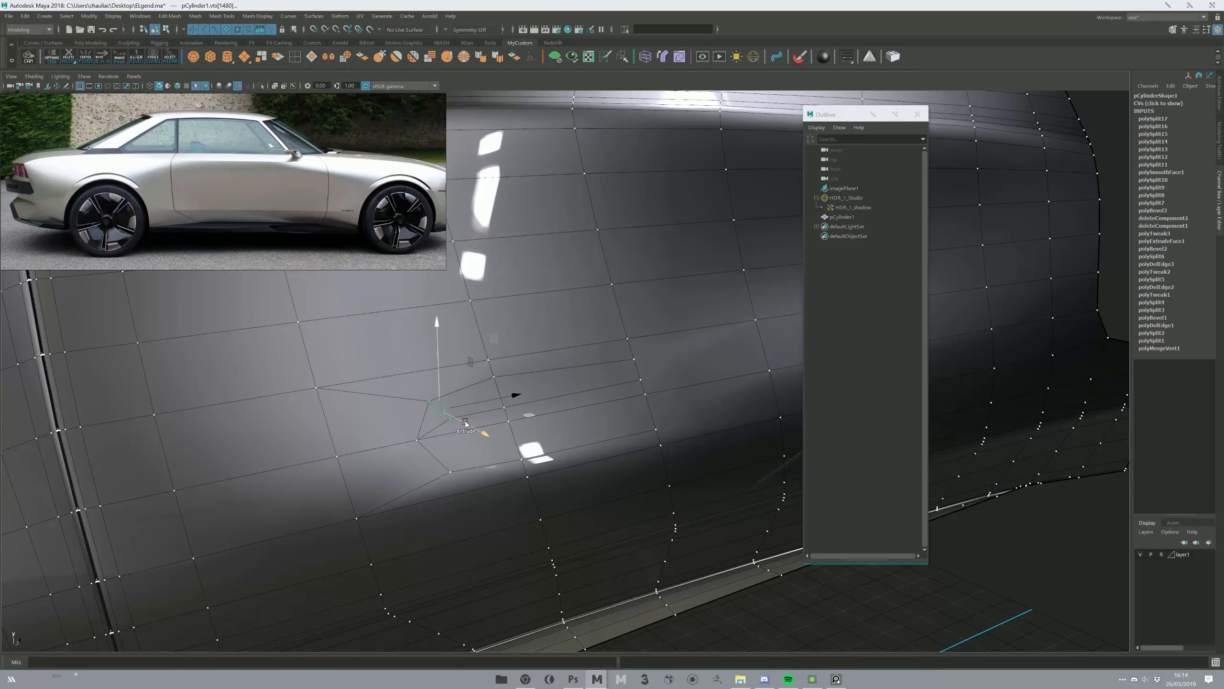
- Try shifting the lengthwise edges inside the handle outline, and undo the move
right_drag(494, 427, 478, 398)
click(478, 412)
key(w)
shift+click(604, 388)
drag(581, 413, 540, 396)
key(ctrl+z)
- Cut a vertical edge across the front end of the handle outline
key(ctrl+shift+x)
key(w)
key(ctrl+shift+x)
click(624, 361)
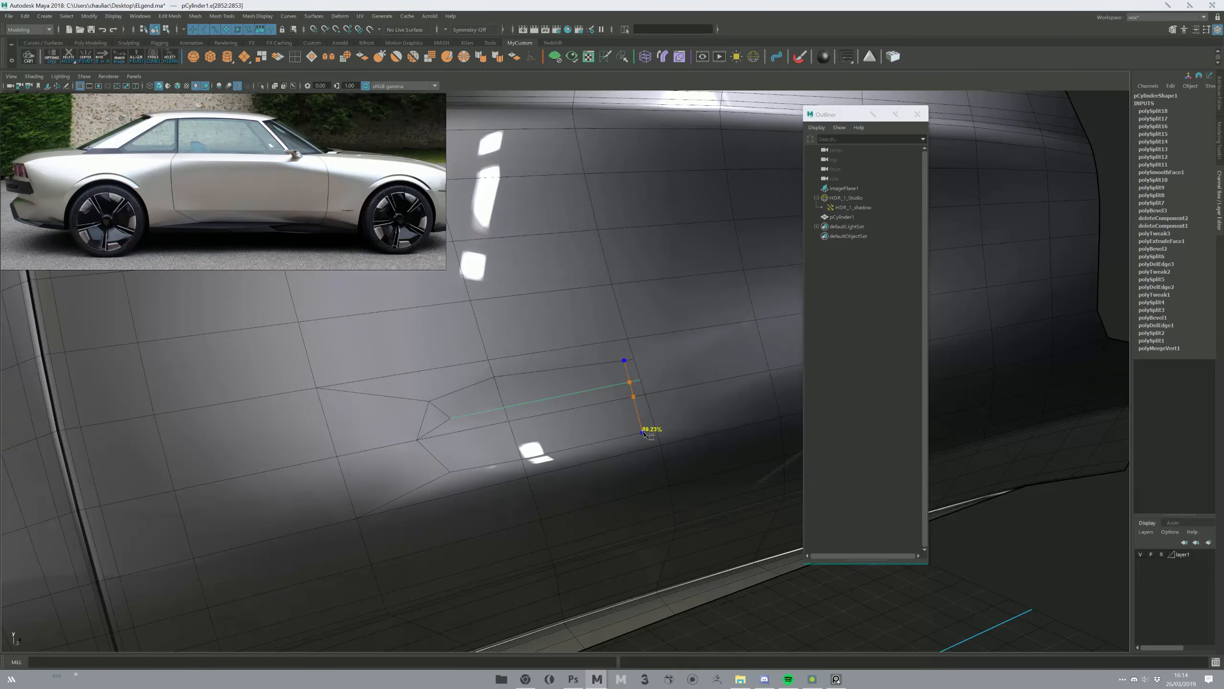
click(644, 433)
key(Return)
- Try moving the handle's inner edges after the front cut, and undo the attempt
key(w)
drag(512, 428, 554, 404)
key(ctrl+z)
shift+click(584, 397)
key(ctrl+z)
key(ctrl+shift+x)
- Add another cut near the handle's front end and push the inner lengthwise edges into the door as a recess
ctrl+click(626, 383)
key(w)
click(611, 389)
shift+click(488, 410)
drag(554, 406, 540, 394)
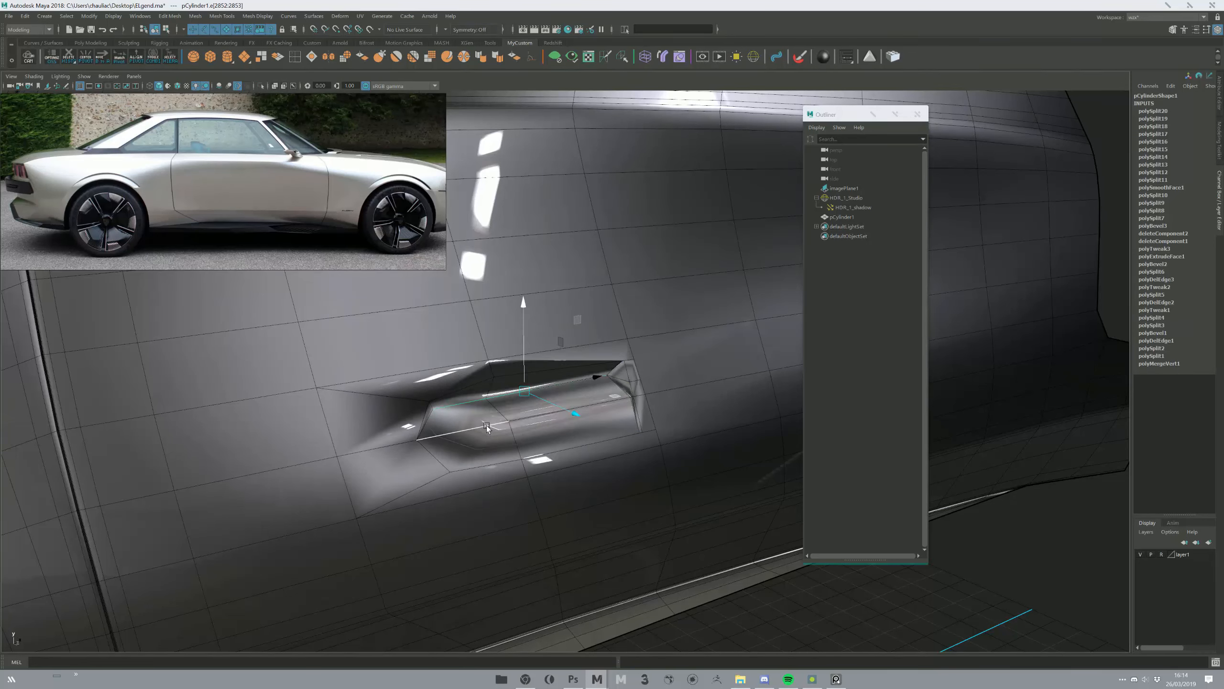
- Try beveling an edge inside the handle recess, and undo it
click(516, 432)
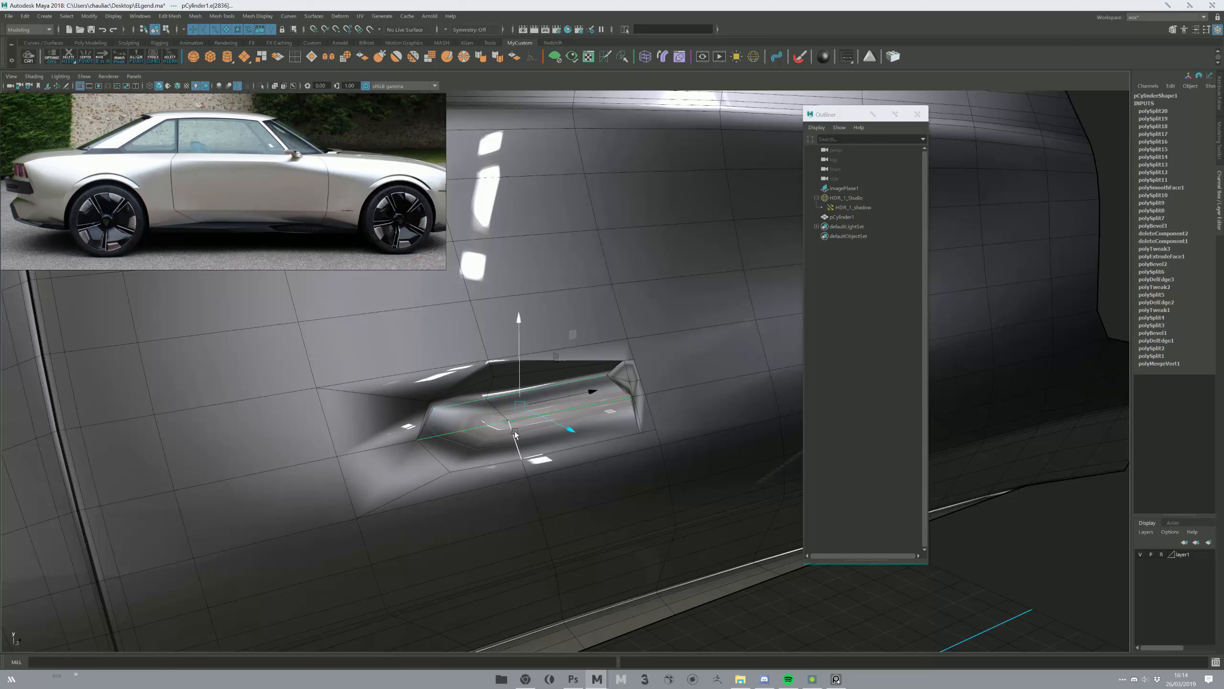
key(ctrl+b)
key(ctrl+z)
key(ctrl+z)
- Bevel the lengthwise edges inside the handle recess with an offset of about 0.9
click(490, 427)
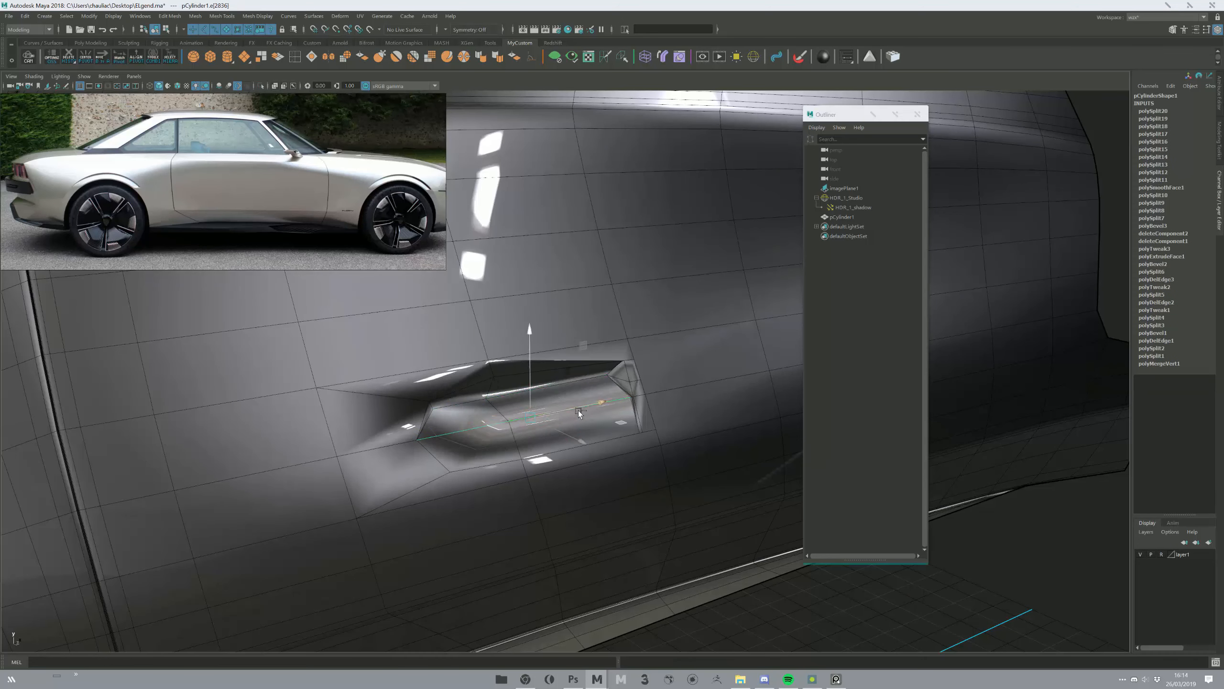
click(636, 398)
key(ctrl+b)
mouse_move(672, 298)
mouse_down()
mouse_move(643, 298)
mouse_move(661, 306)
mouse_up()
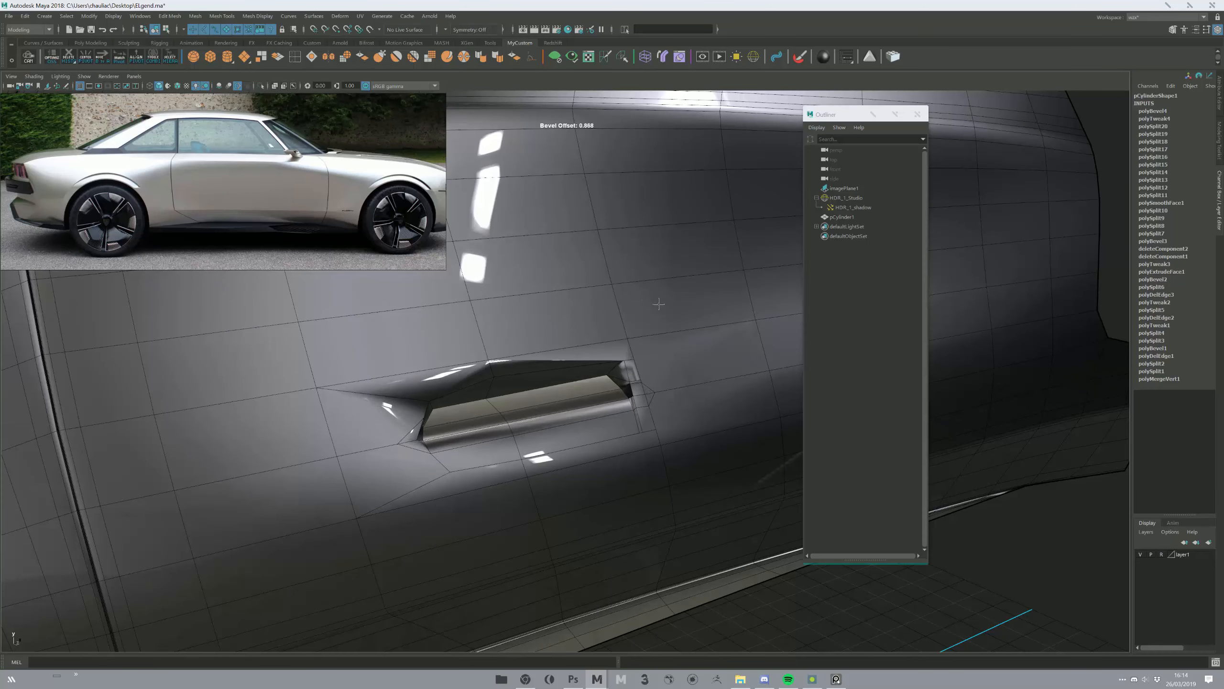
- Delete the superfluous edges around the handle recess, including the short ones at its front end
key(q)
click(651, 387)
shift+click(652, 397)
key(ctrl+Delete)
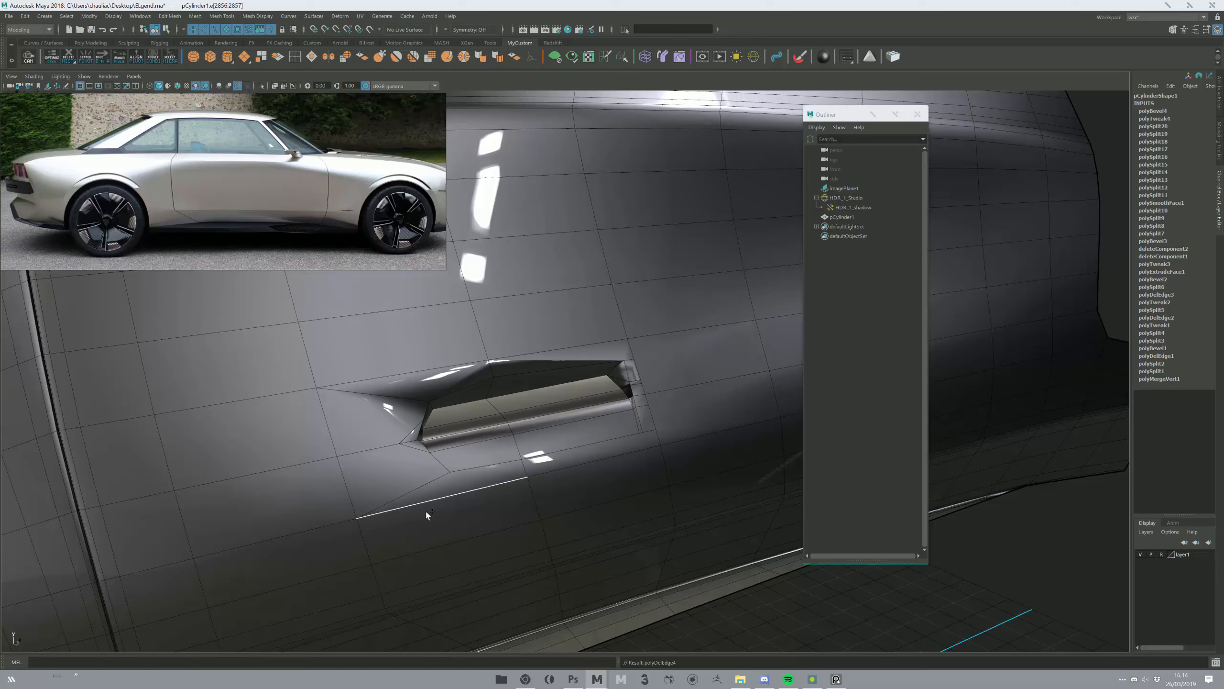
key(ctrl+Delete)
alt+drag(369, 475, 447, 435)
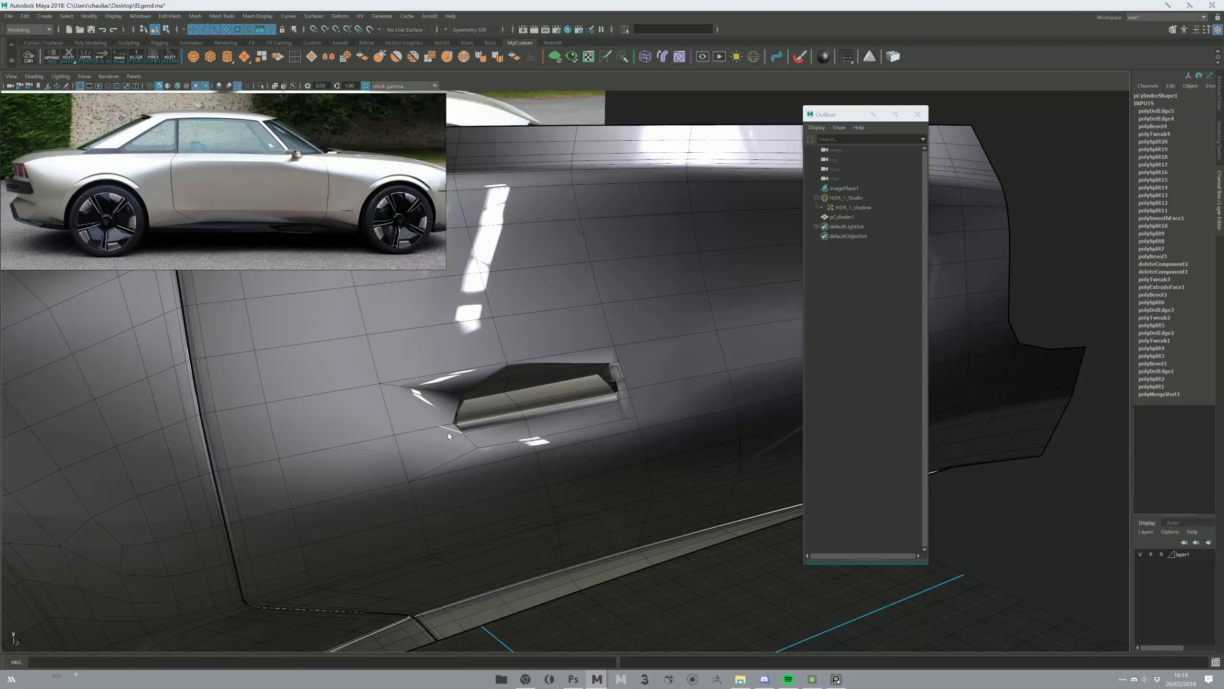
key(ctrl+Delete)
- Turn on the body side's smooth preview and inspect the handle recess and its surrounding reflections
key(F8)
key(3)
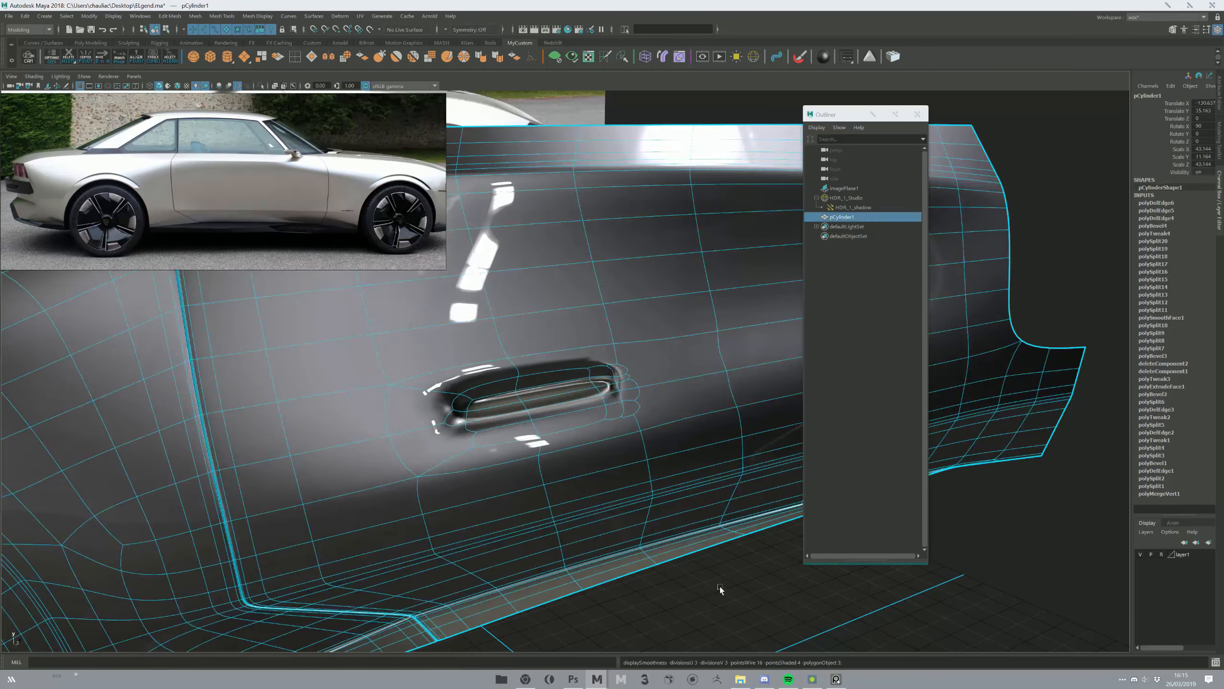
click(719, 589)
alt+right_drag(720, 589, 607, 511)
alt+drag(607, 511, 560, 511)
alt+right_drag(560, 511, 459, 438)
alt+drag(460, 437, 576, 434)
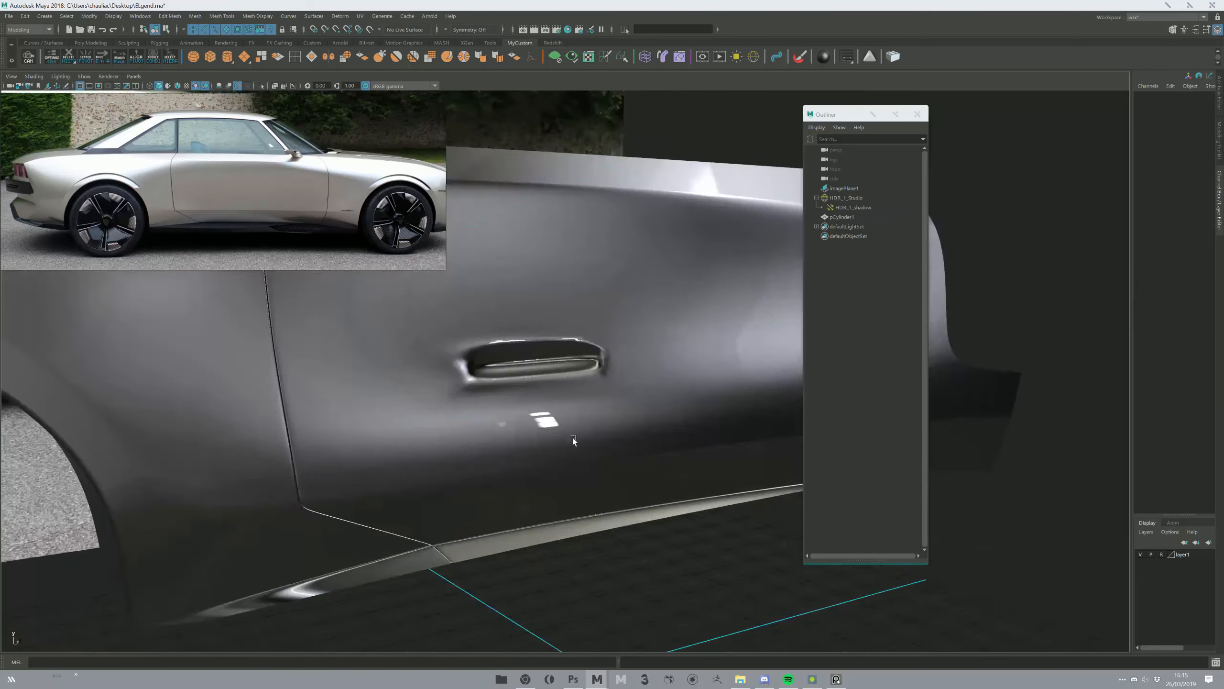
click(576, 434)
- Turn off the smooth preview and review the whole body side with the handle recess
alt+right_drag(575, 434, 560, 509)
click(560, 509)
click(609, 390)
key(1)
click(641, 569)
alt+right_drag(641, 572, 549, 437)
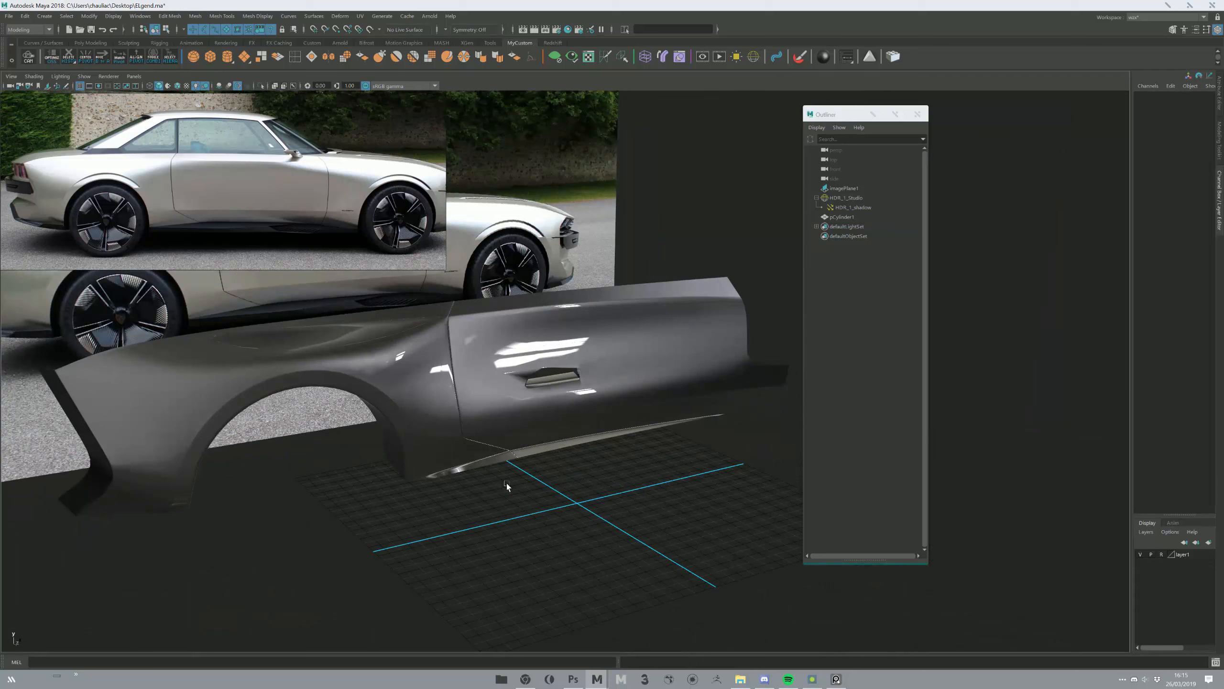
- Undo all the handle modeling, including its cuts, recess, bevel and edge deletions, back to the plain smoothed body side
key(ctrl+z)
key(ctrl+z)
key(ctrl+z)
key(ctrl+z)
key(ctrl+z)
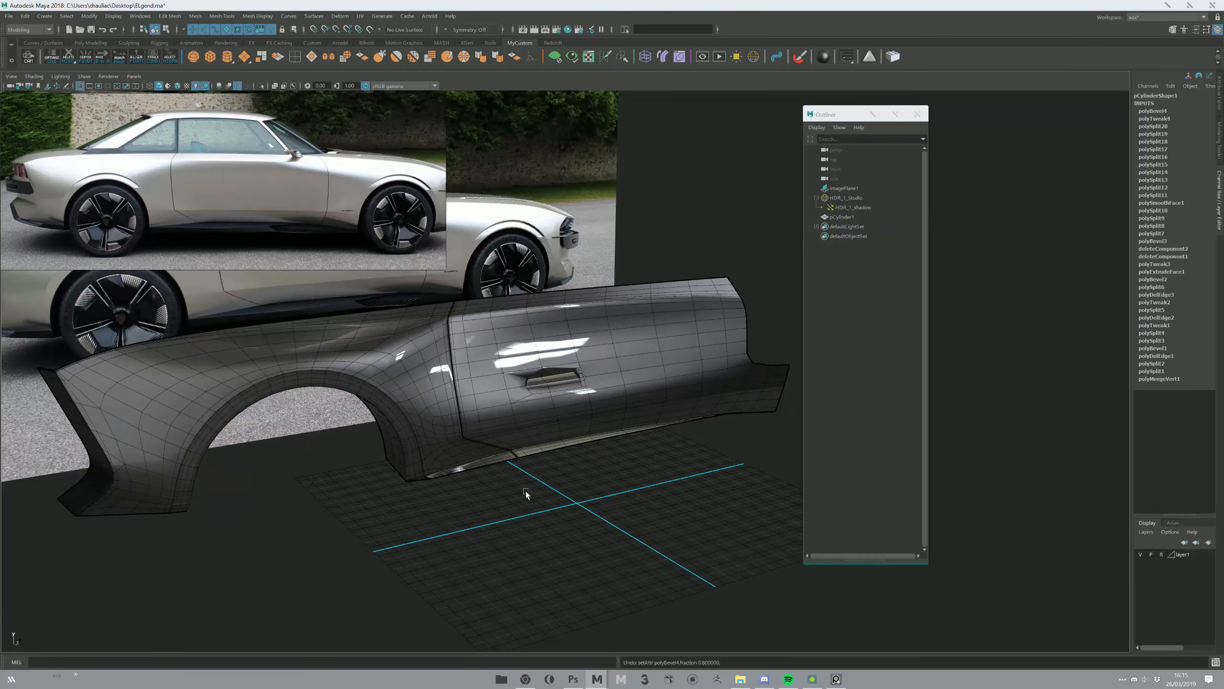
key(ctrl+z)
key(ctrl+z)
key(ctrl+z)
key(ctrl+z)
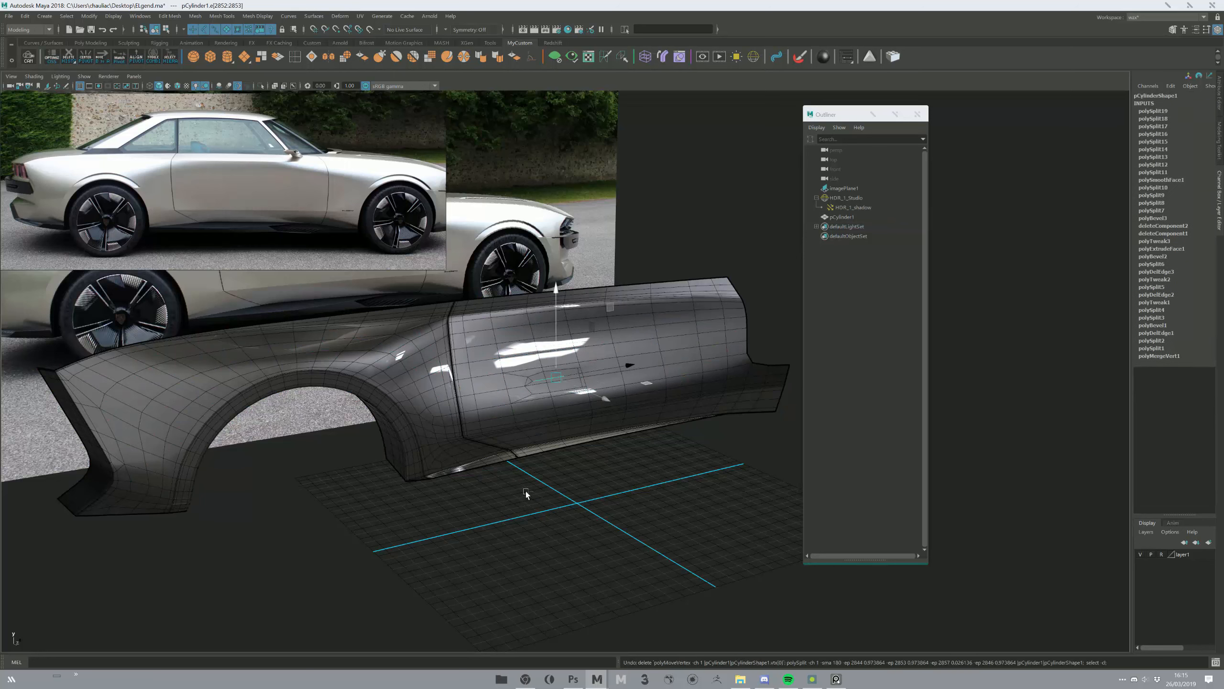
key(ctrl+z)
key(ctrl+z)
key(ctrl+z)
key(ctrl+z)
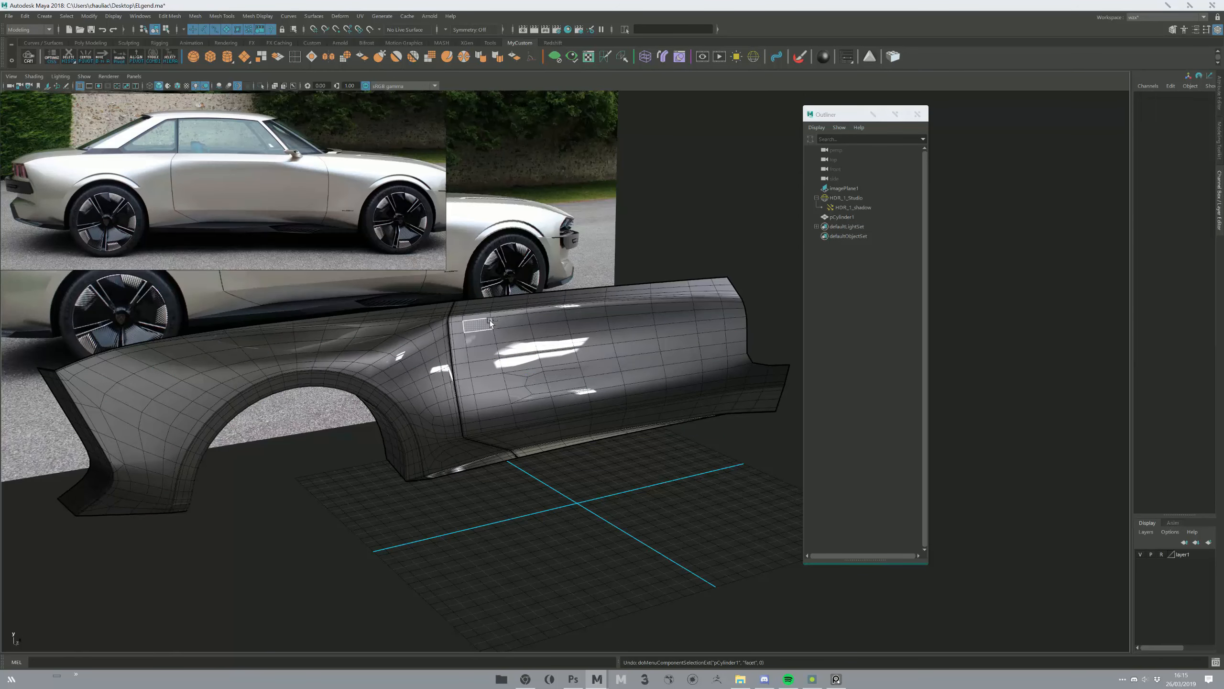
key(ctrl+z)
key(ctrl+z)
key(ctrl+z)
key(ctrl+z)
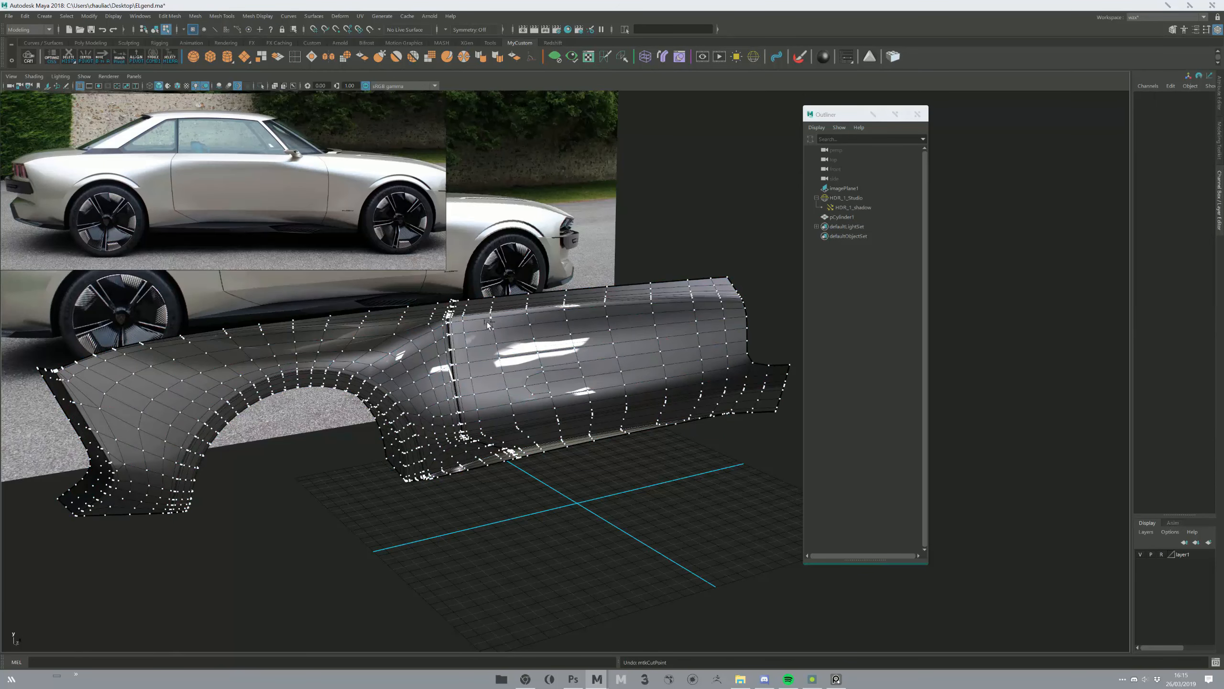
key(ctrl+z)
key(ctrl+z)
key(ctrl+z)
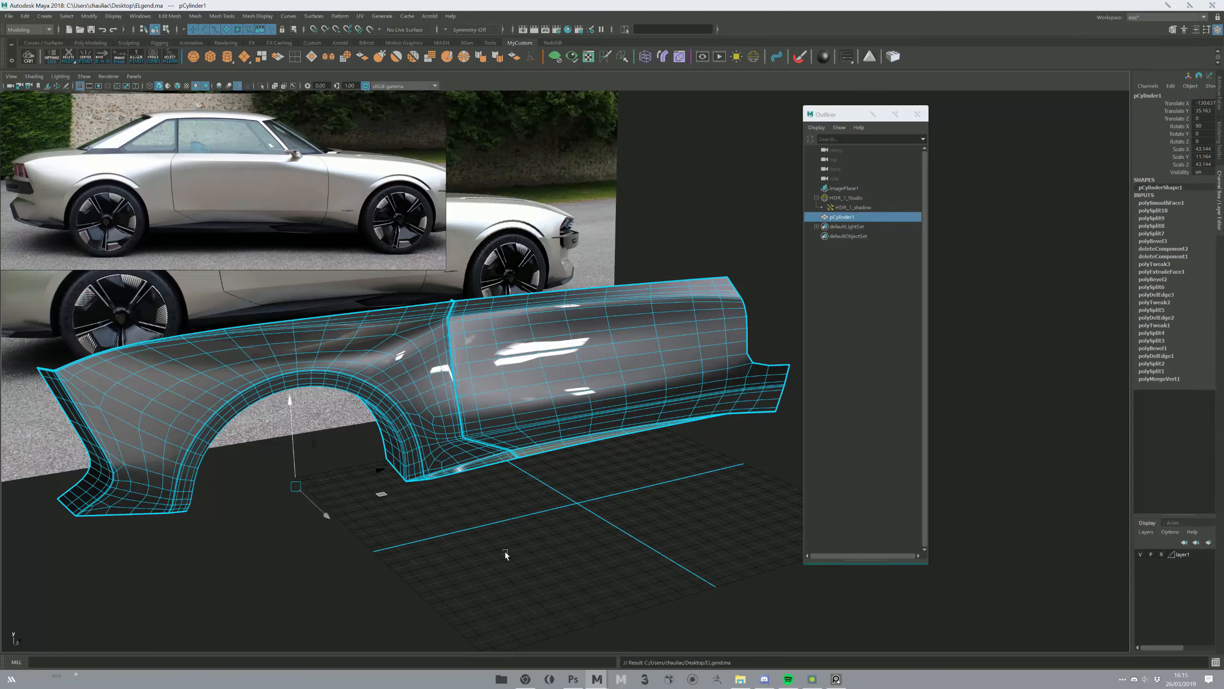
- Switch from Maya to the web browser
key(alt+Tab)
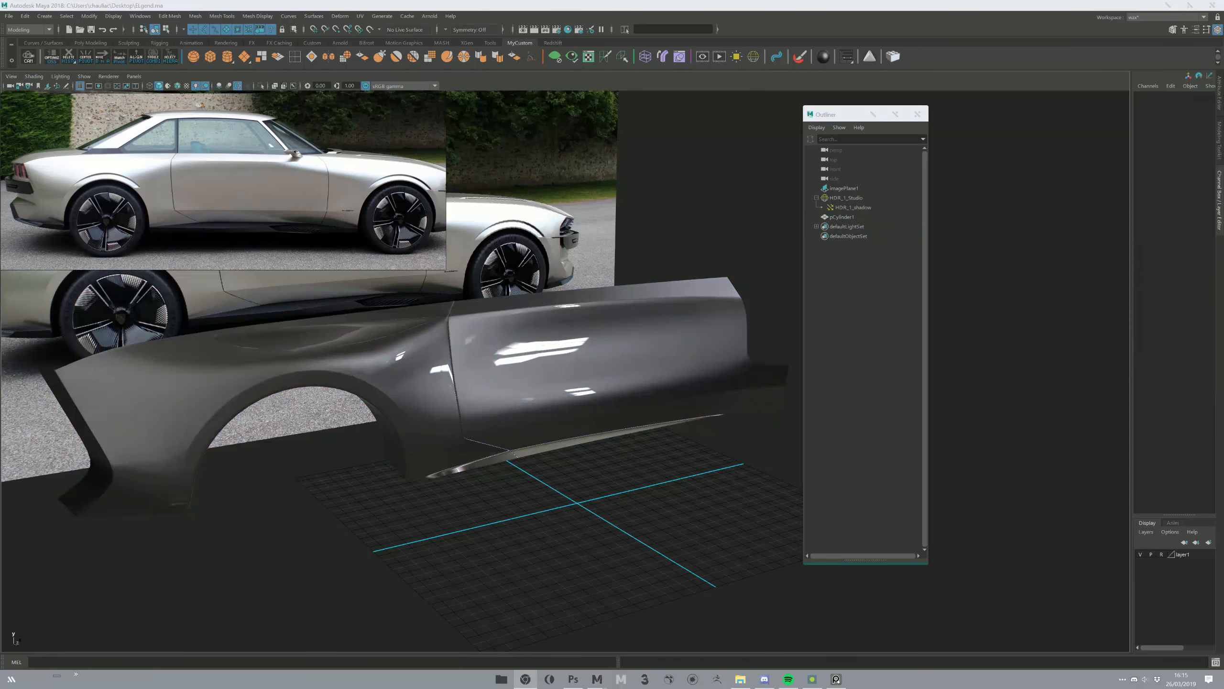